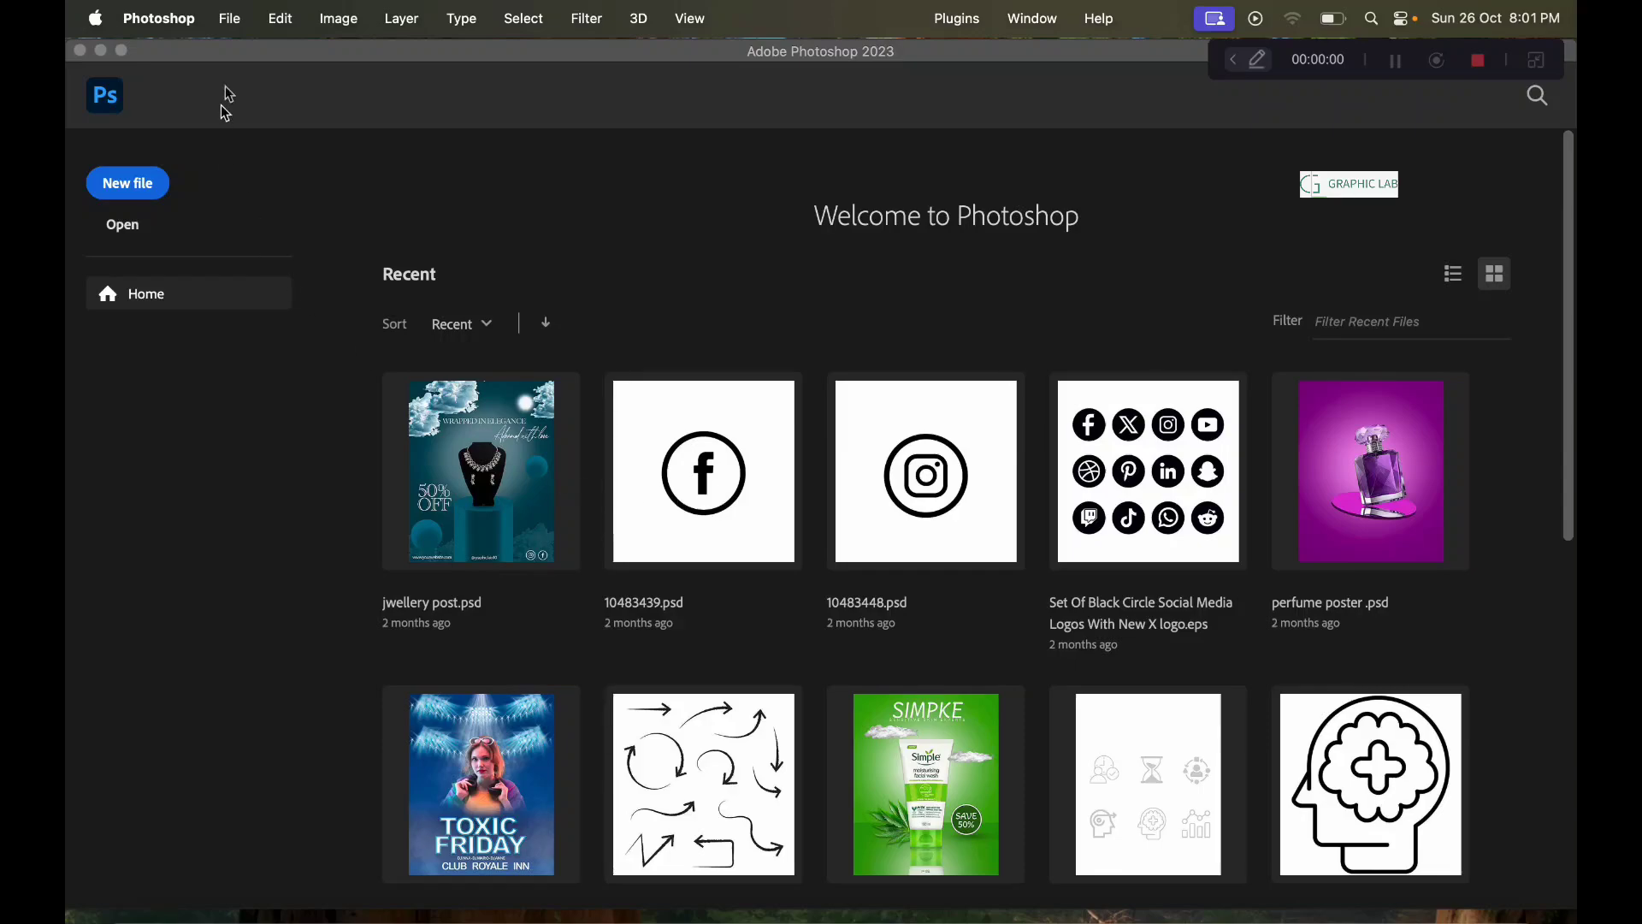
Step: Create a blank white 1080 × 1350 px portrait document at 300 ppi
left_click(229, 18)
left_click(242, 53)
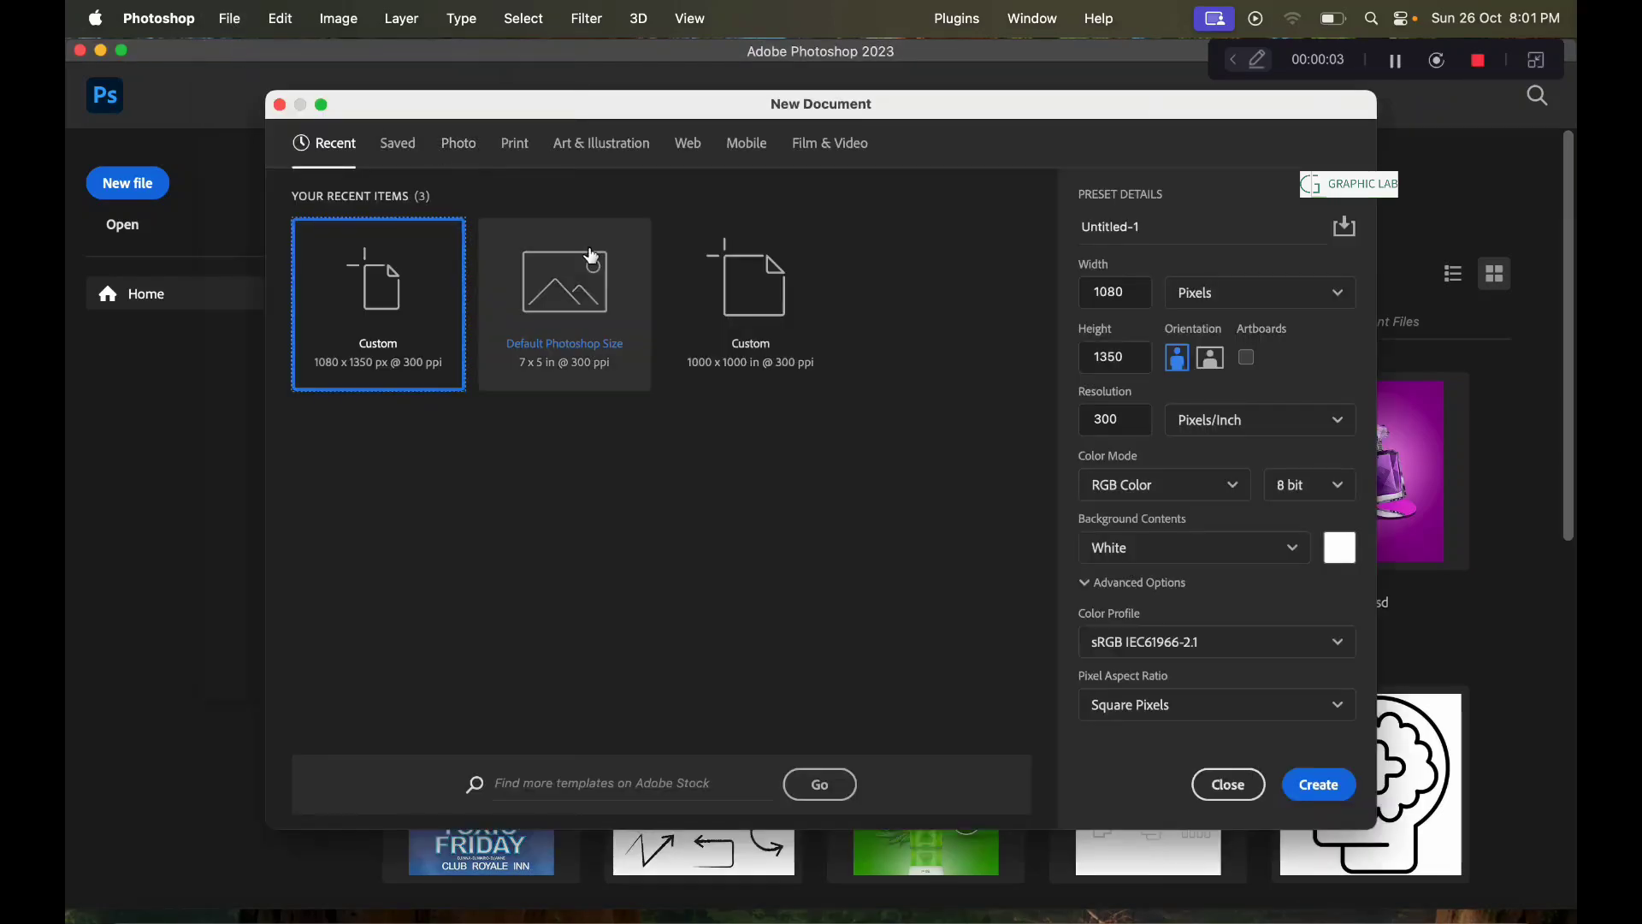
left_click(1314, 781)
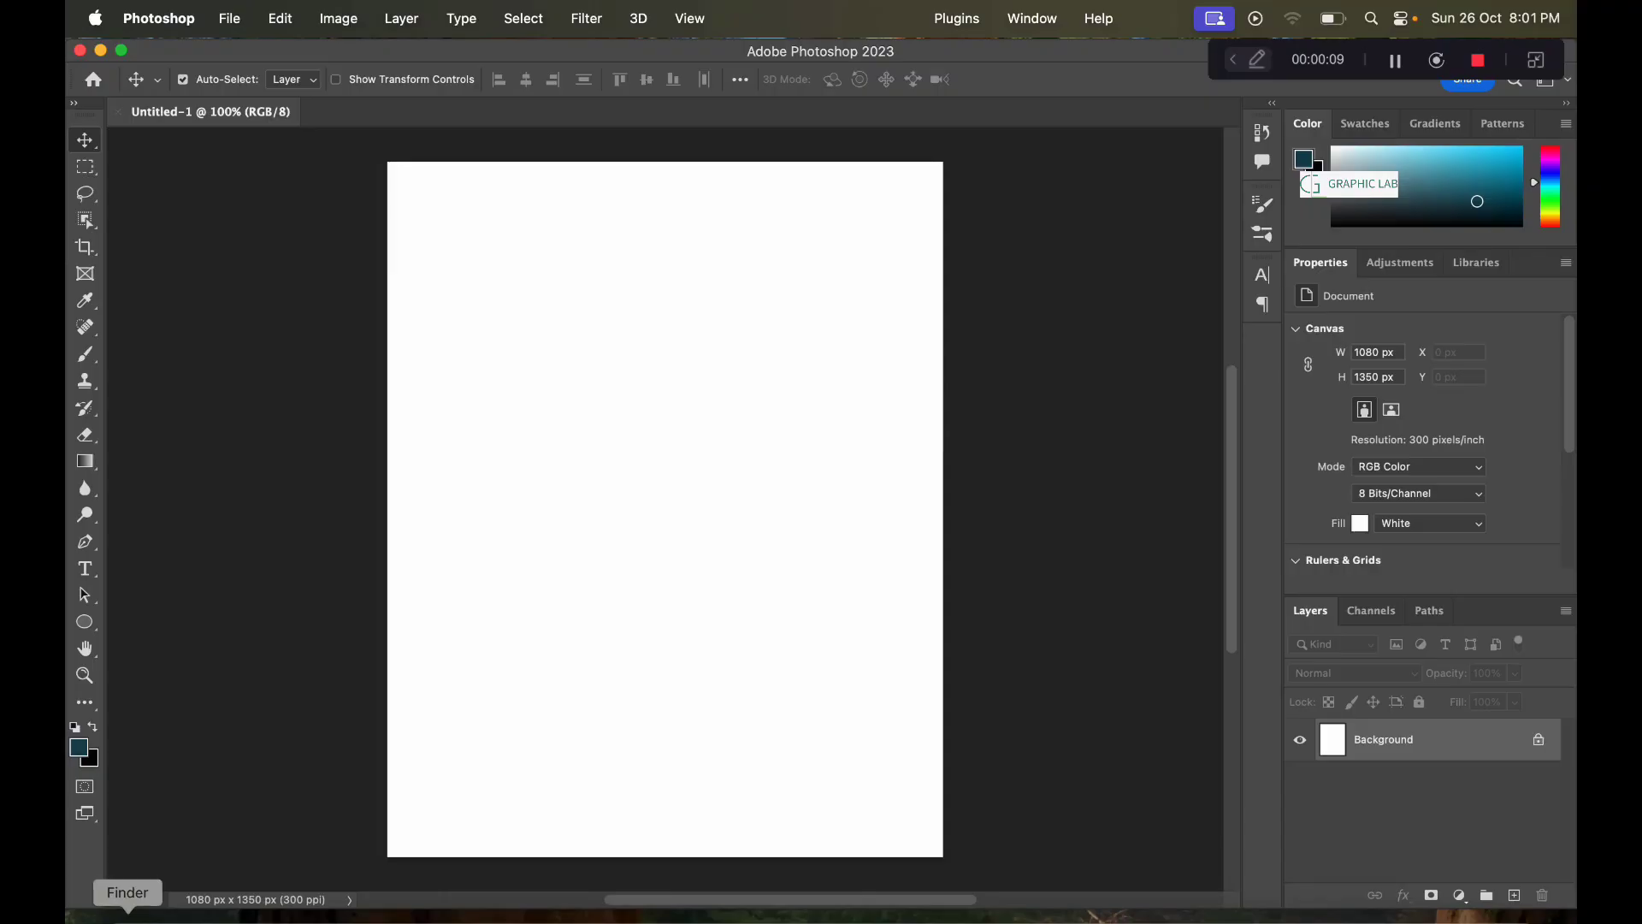
left_click(127, 917)
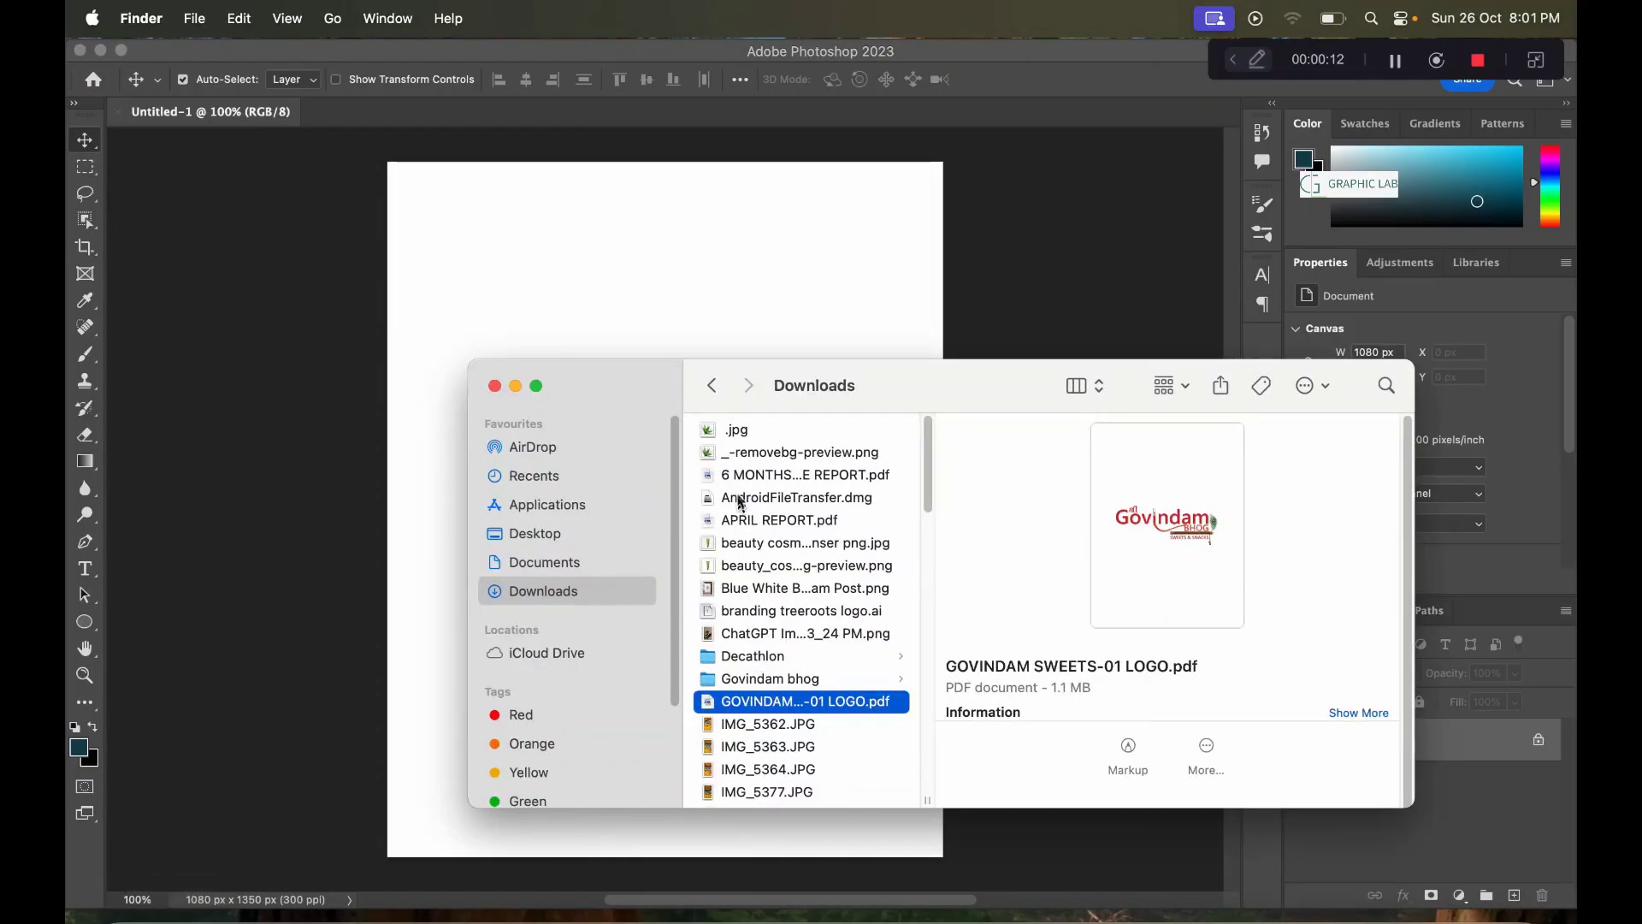
Step: Place the green cosmetic tube PNG on the canvas, shrink it slightly, and commit it
left_click_drag(747, 564, 733, 552)
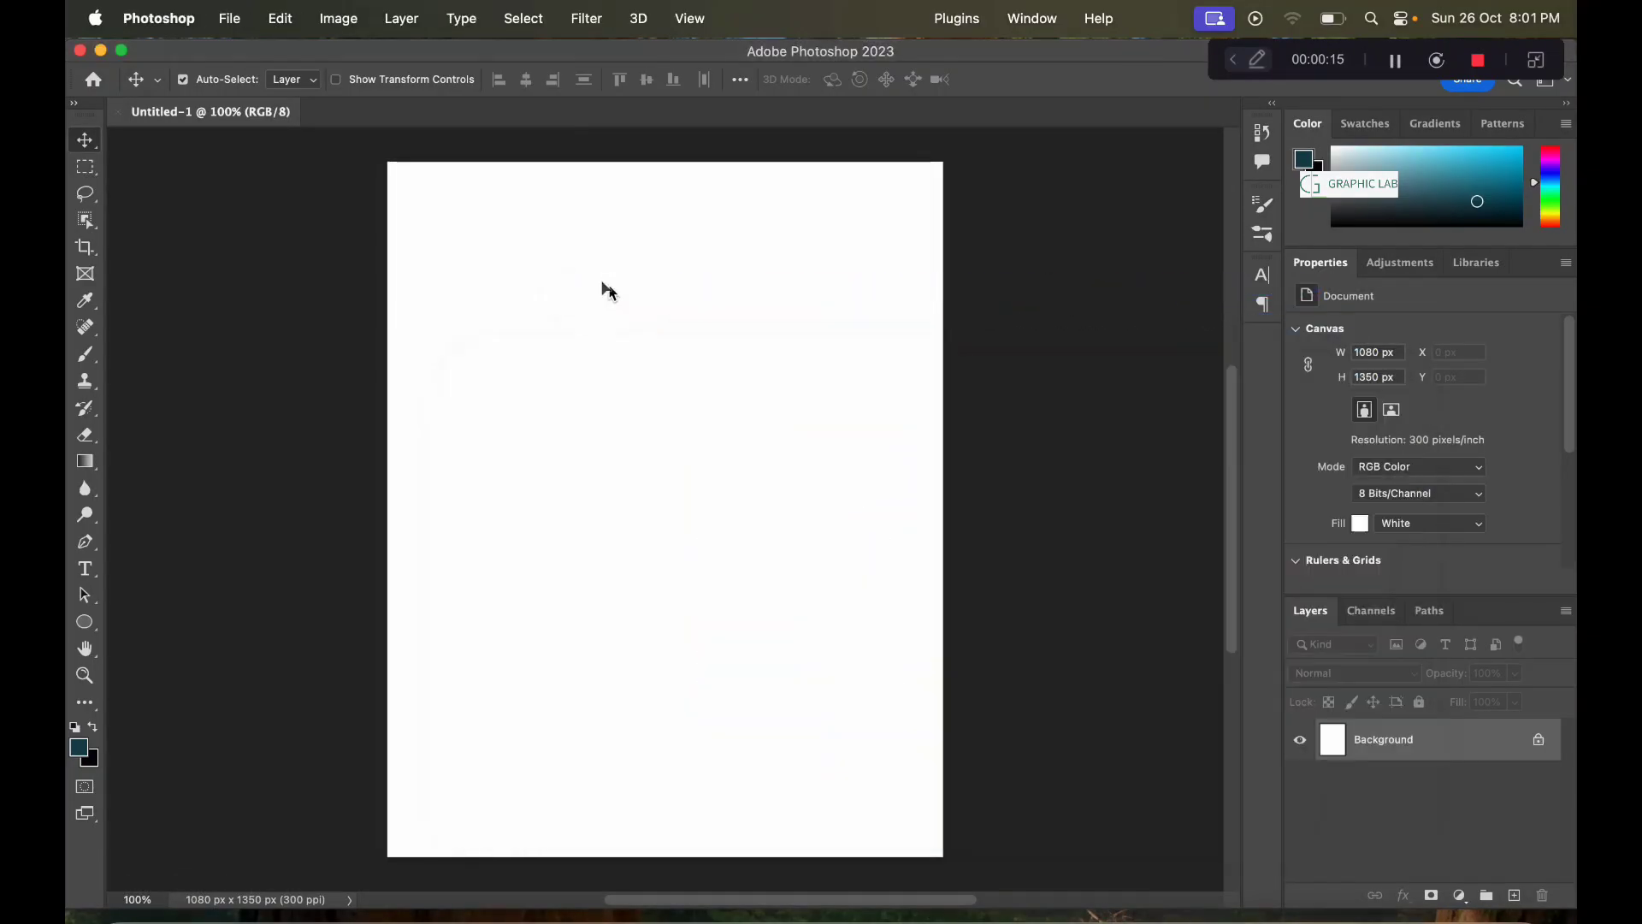
mouse_move(930, 798)
left_mouse_down()
mouse_move(892, 759)
mouse_move(952, 795)
mouse_move(896, 747)
left_mouse_up()
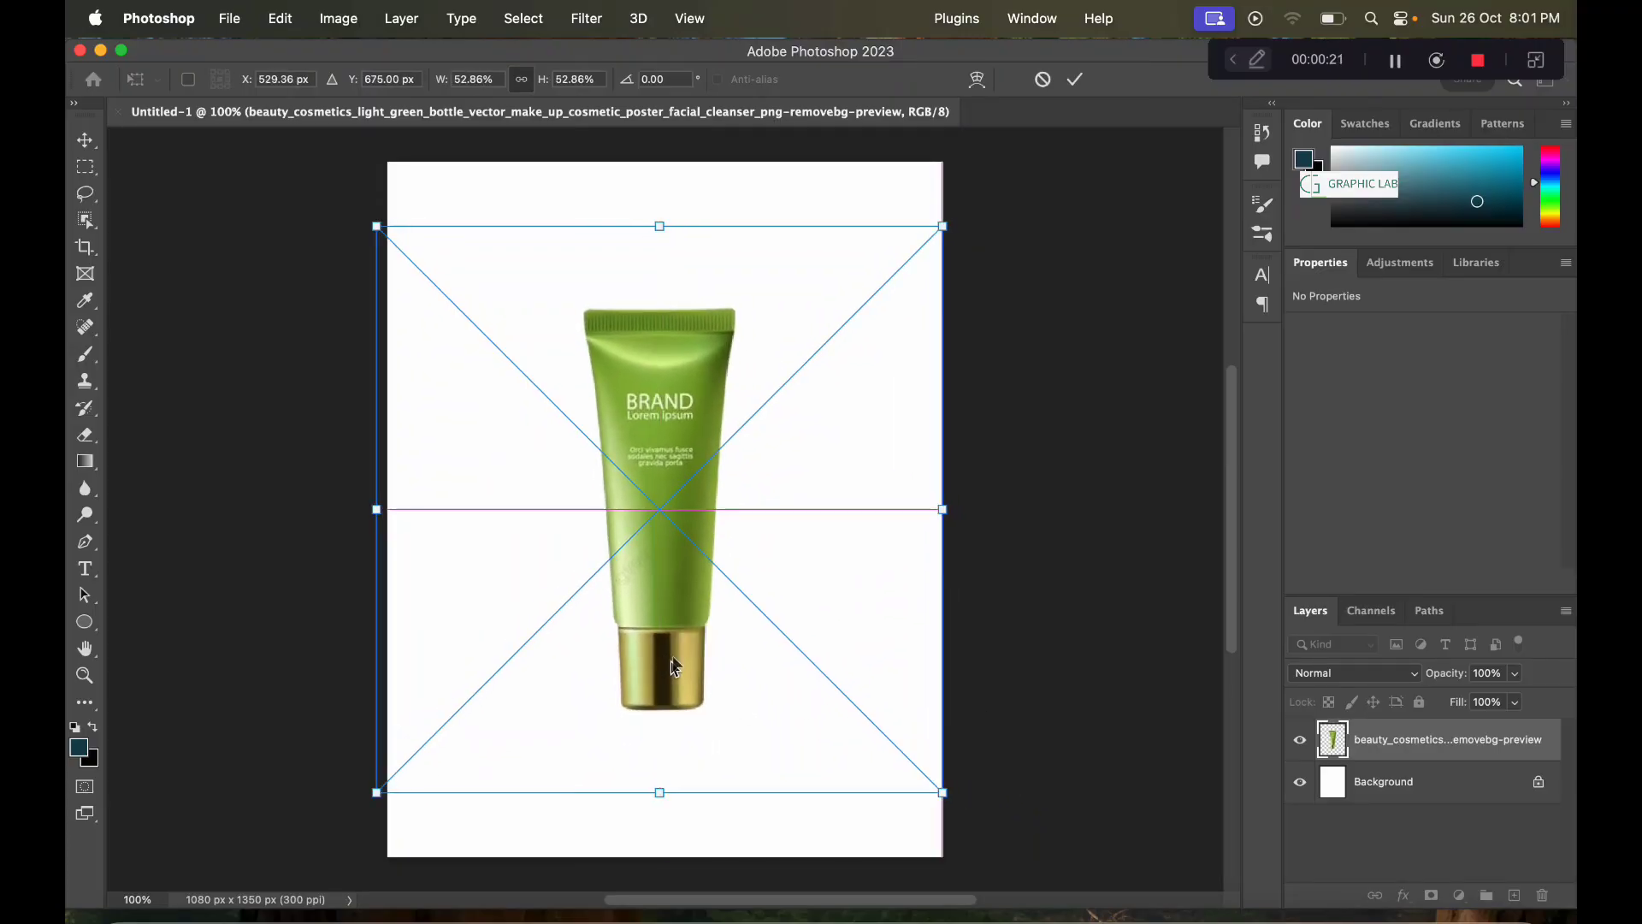
left_click(1082, 85)
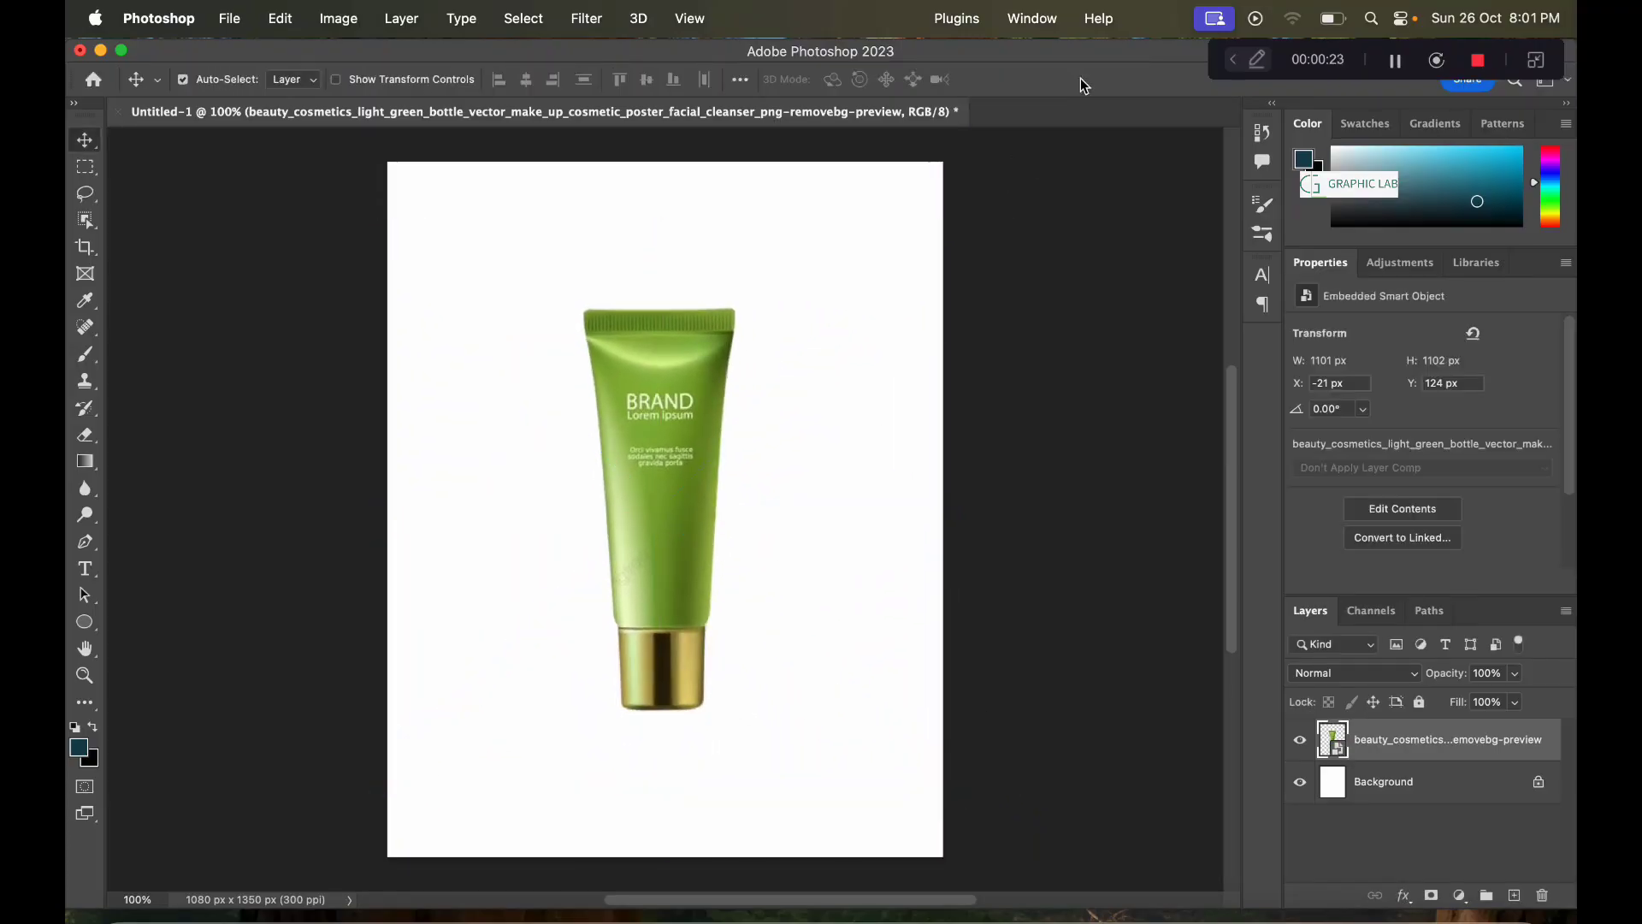
left_click(90, 628)
left_click(180, 619)
Step: Add a full-canvas olive green #667f35 rectangle beneath the tube, plus an empty layer above it
mouse_move(378, 151)
left_mouse_down()
mouse_move(943, 886)
mouse_move(958, 869)
left_mouse_up()
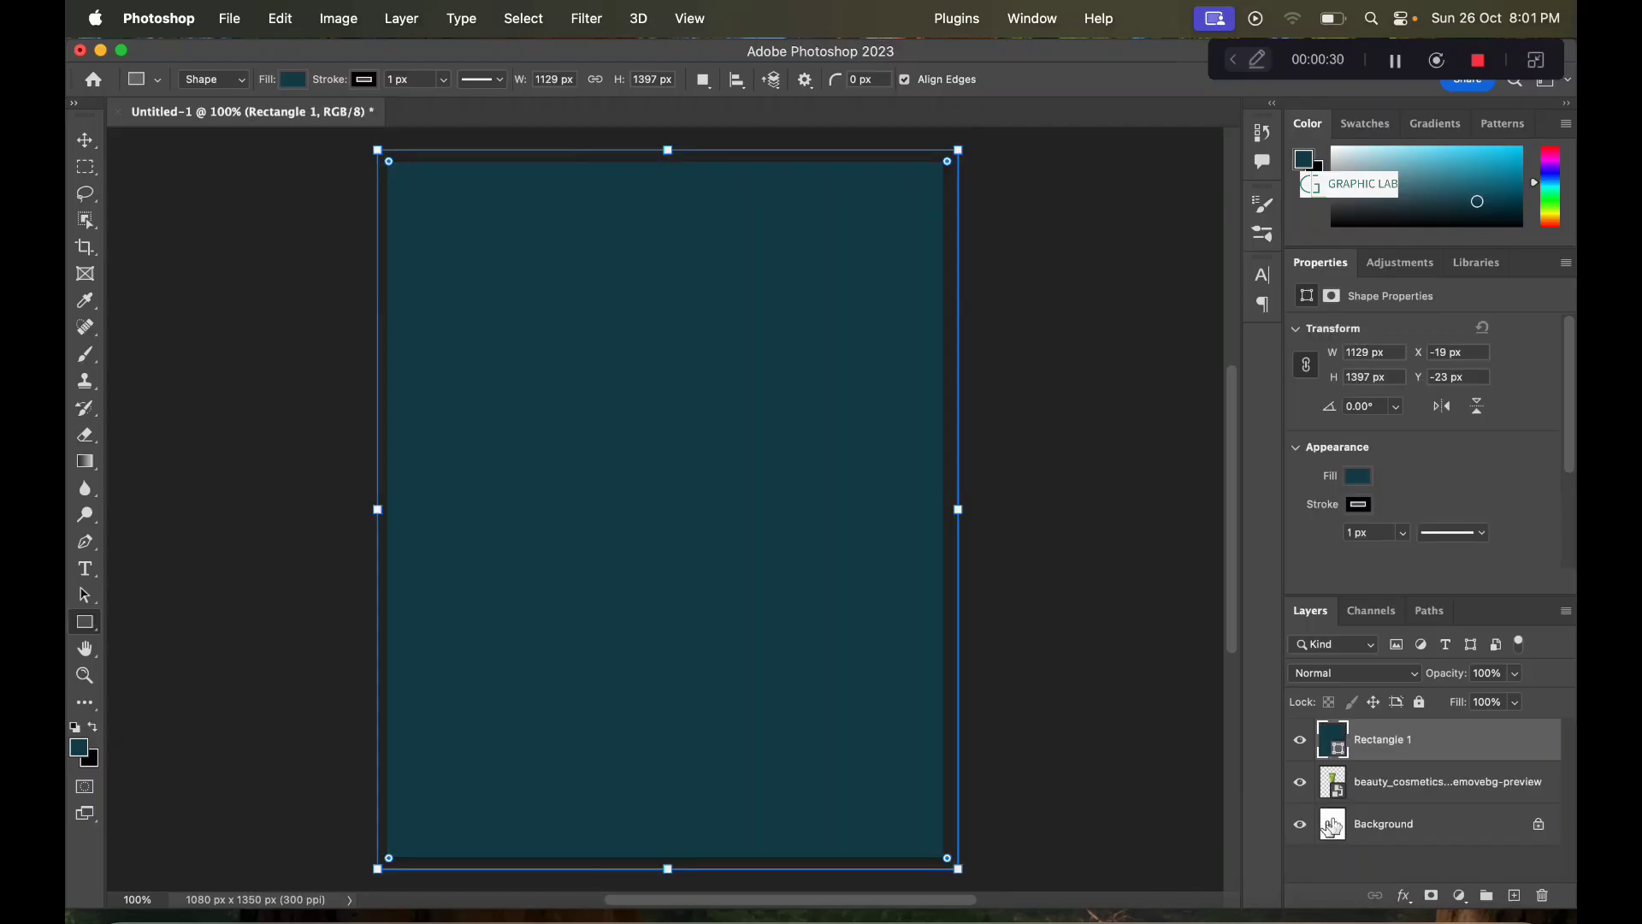
left_click_drag(1359, 742, 1336, 789)
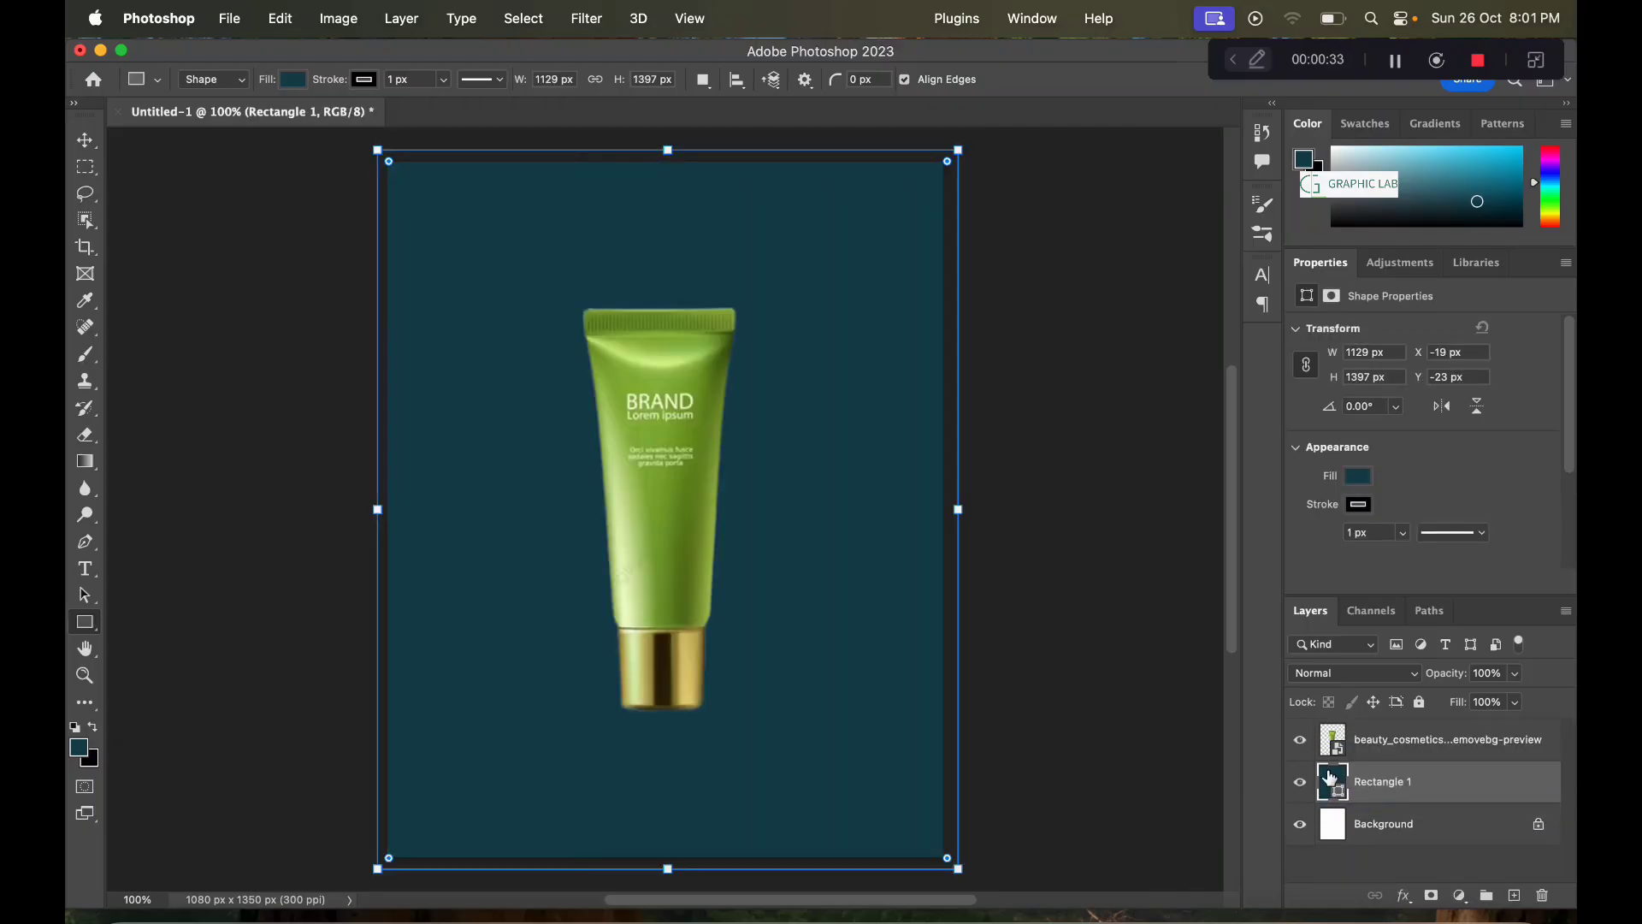
double_click(1332, 781)
left_click(698, 515)
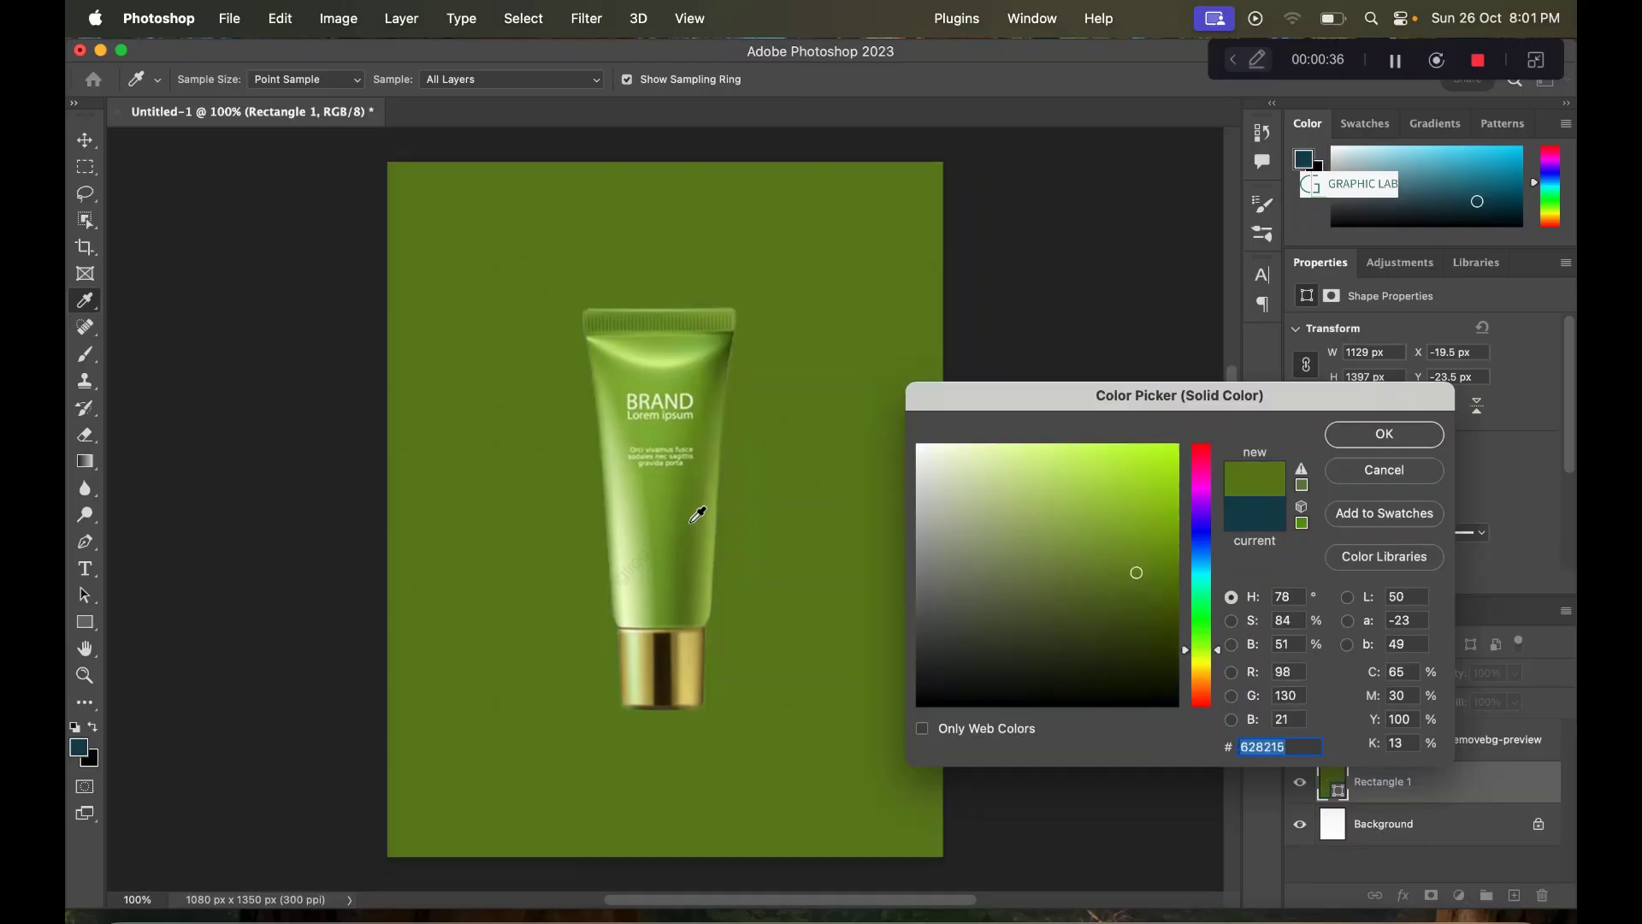
left_click(645, 528)
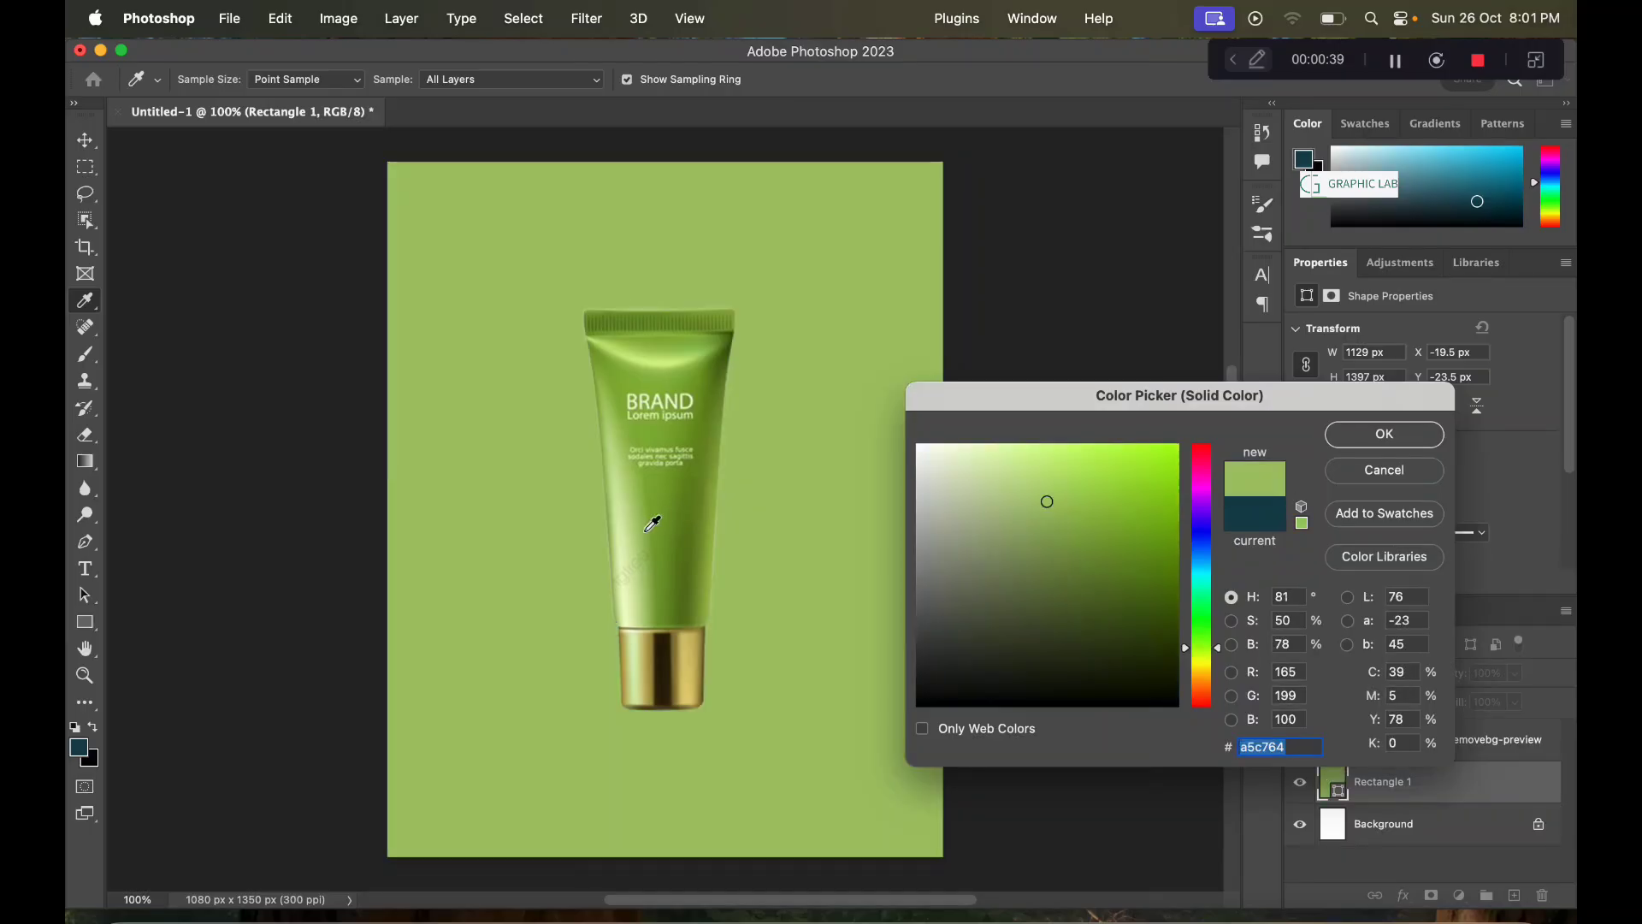
mouse_move(1064, 518)
left_mouse_down()
mouse_move(1089, 557)
mouse_move(1064, 569)
left_mouse_up()
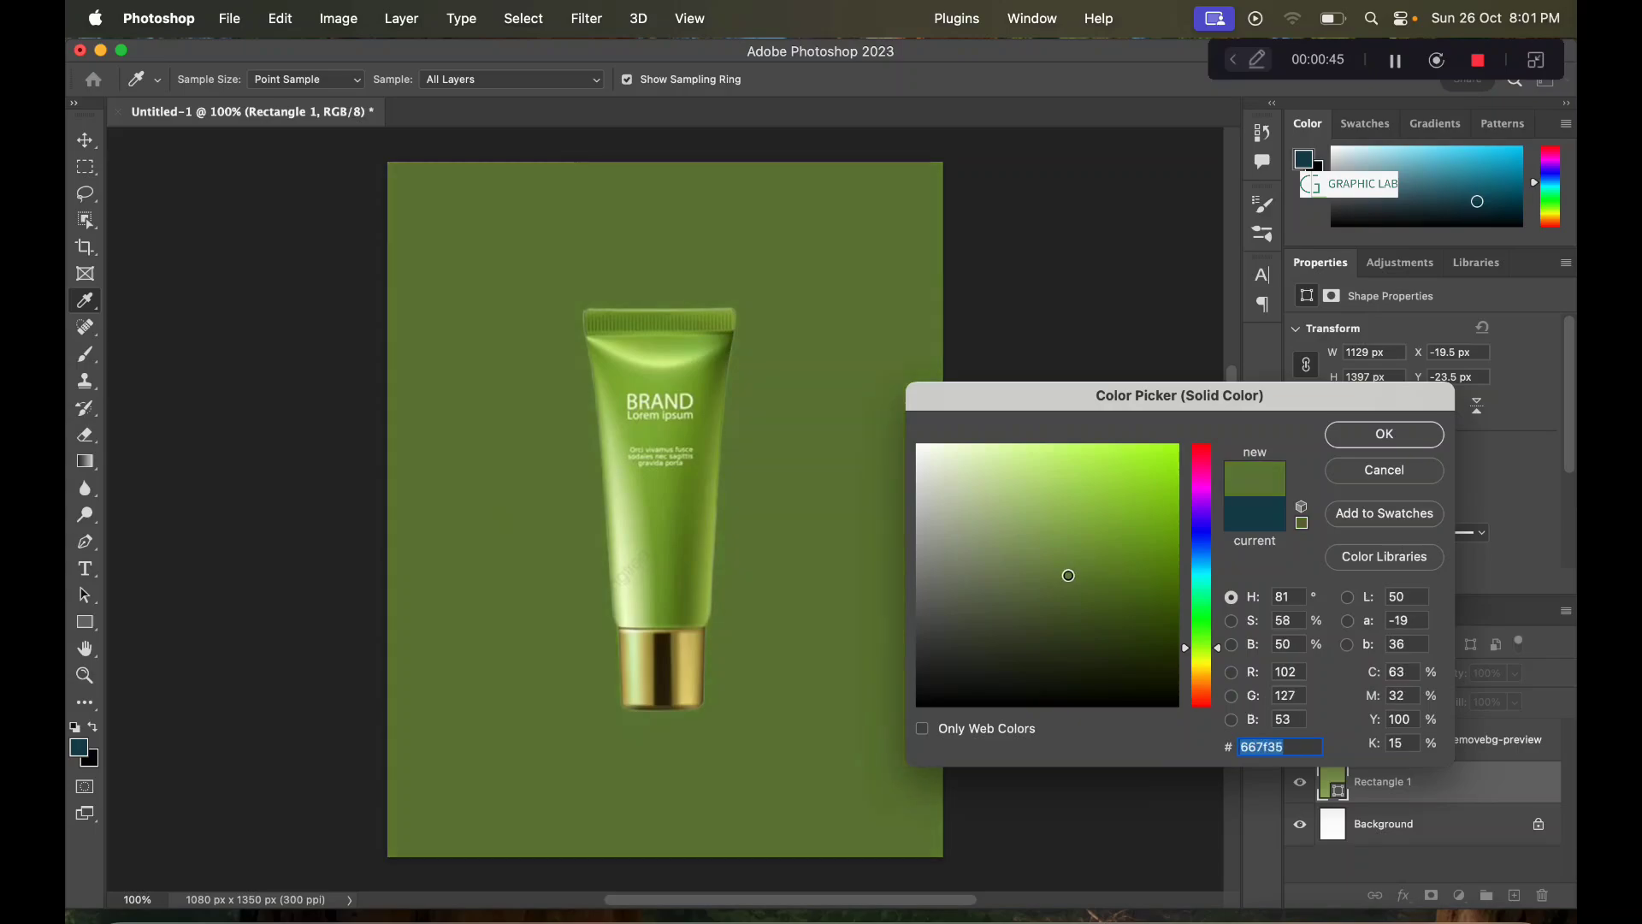
left_click(1409, 440)
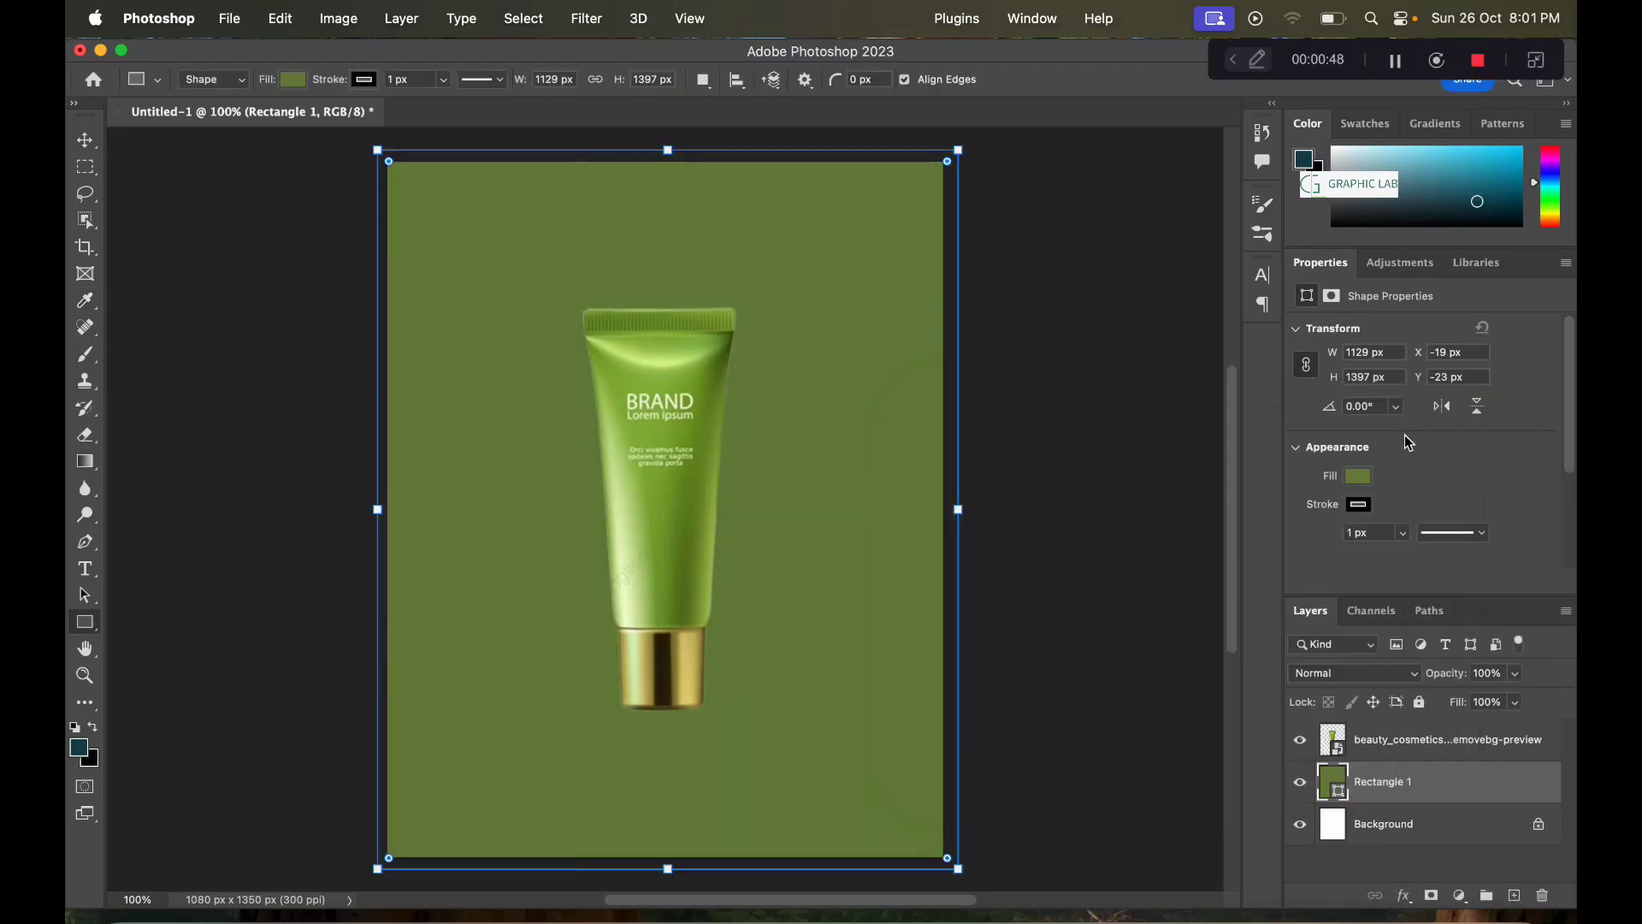
left_click(1516, 896)
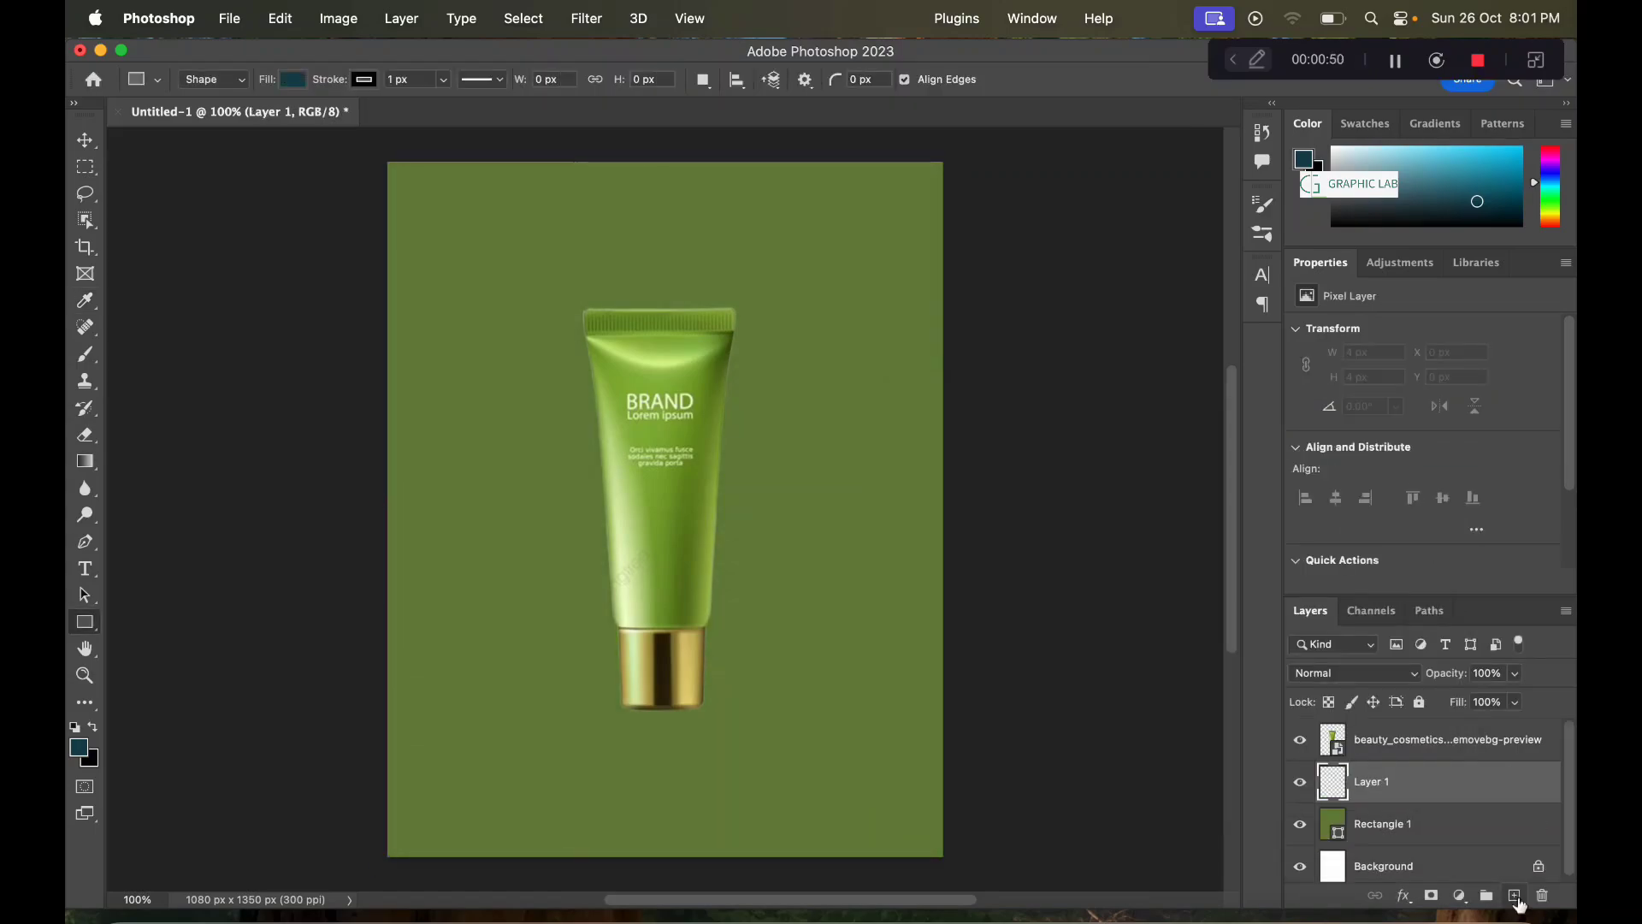
Step: Set up a very large brush with pale light green #c9e194 as the painting colour
left_click(85, 353)
key("bracketright")
key("bracketright")
key("bracketright")
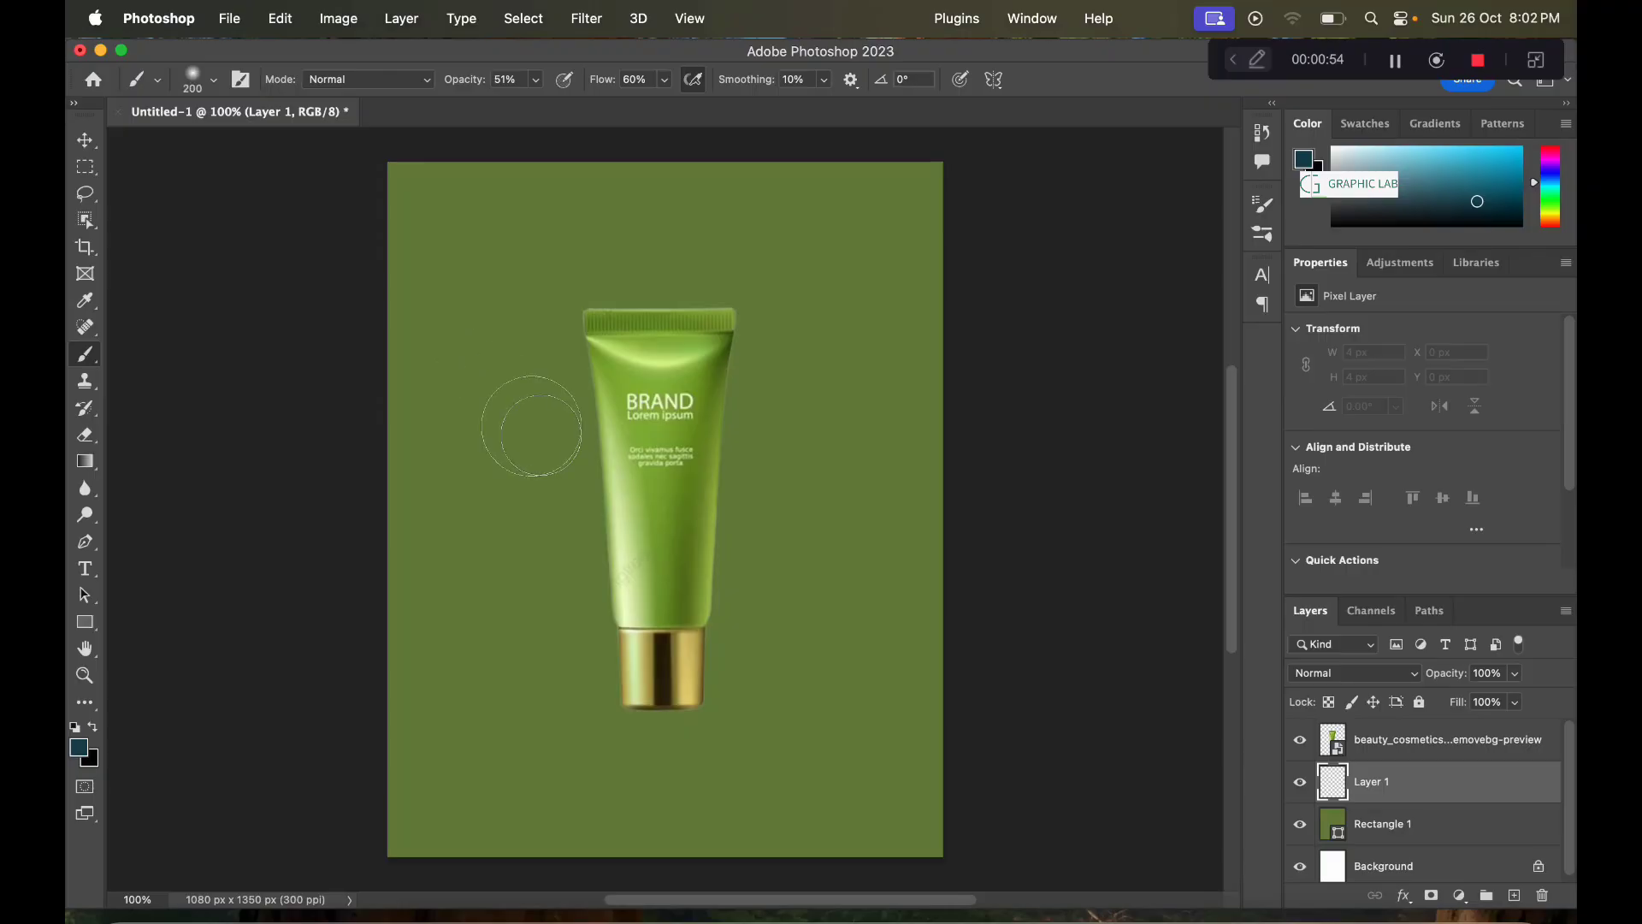
key("bracketright")
key("bracketright")
key("bracketright")
key("bracketright")
key("bracketright")
key("bracketright")
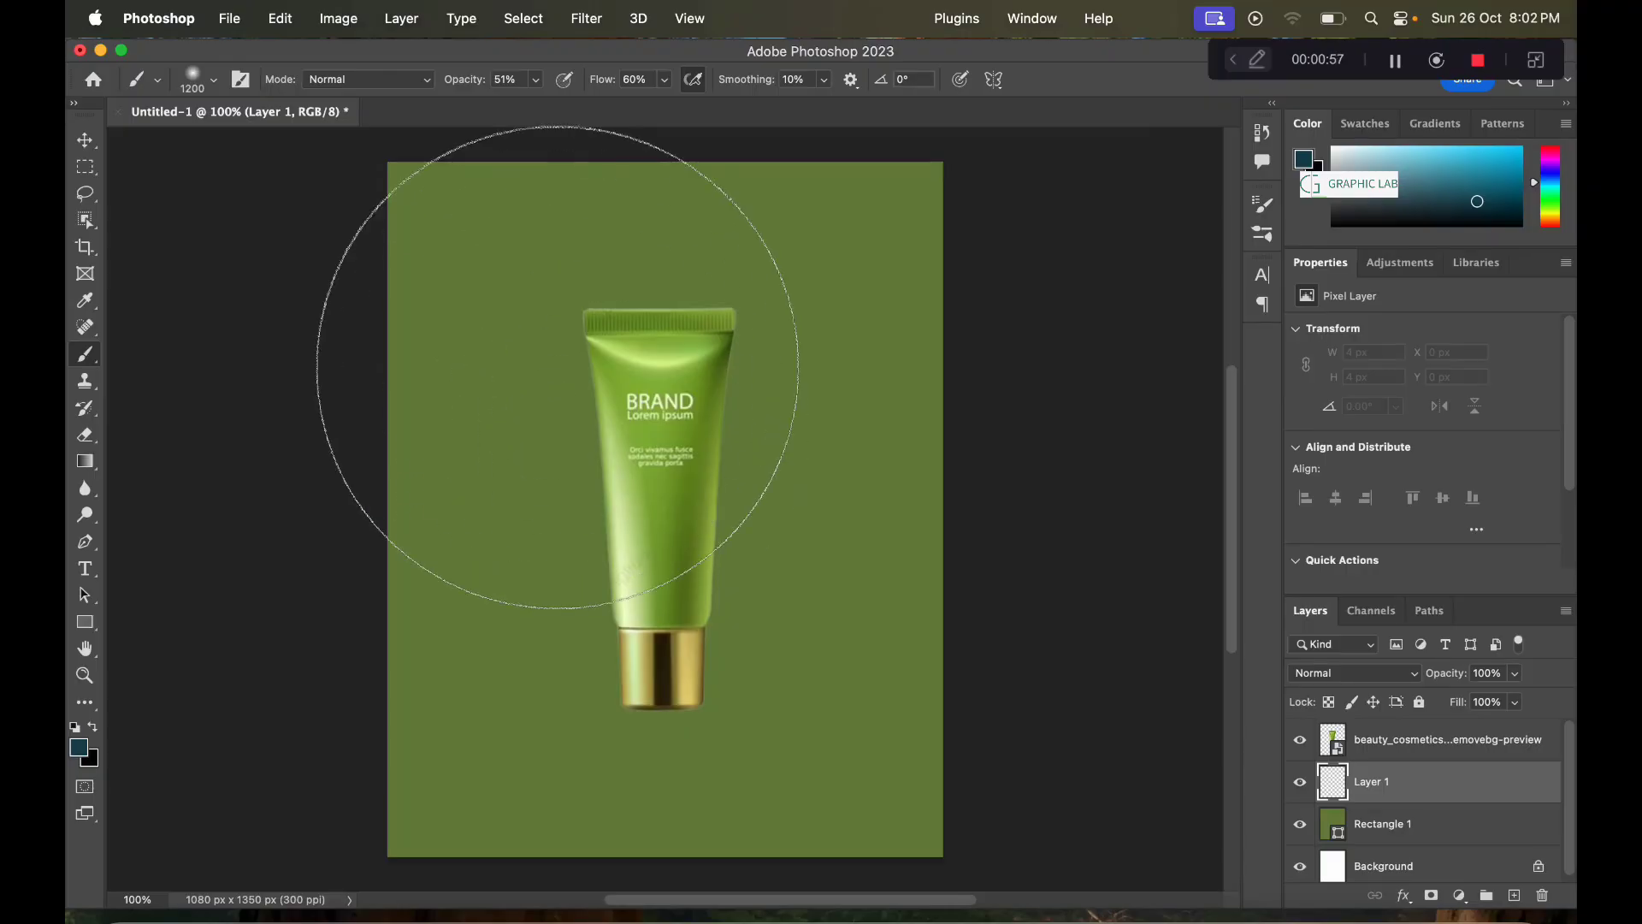
key("bracketright")
key("bracketright")
key("bracketright")
left_click(79, 747)
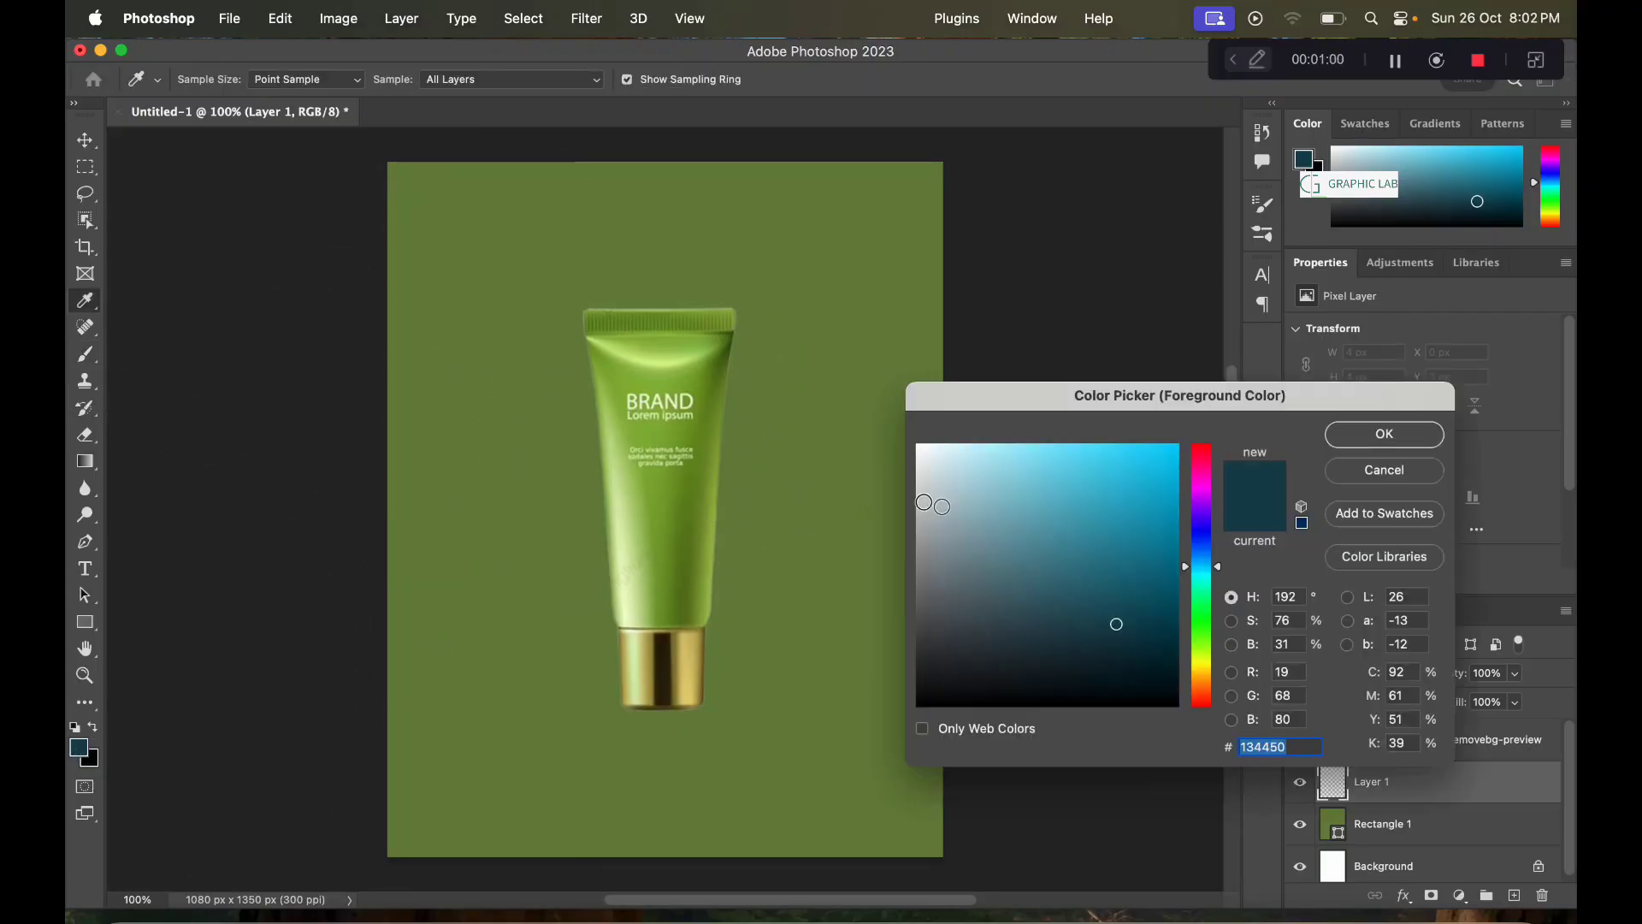
left_click(644, 493)
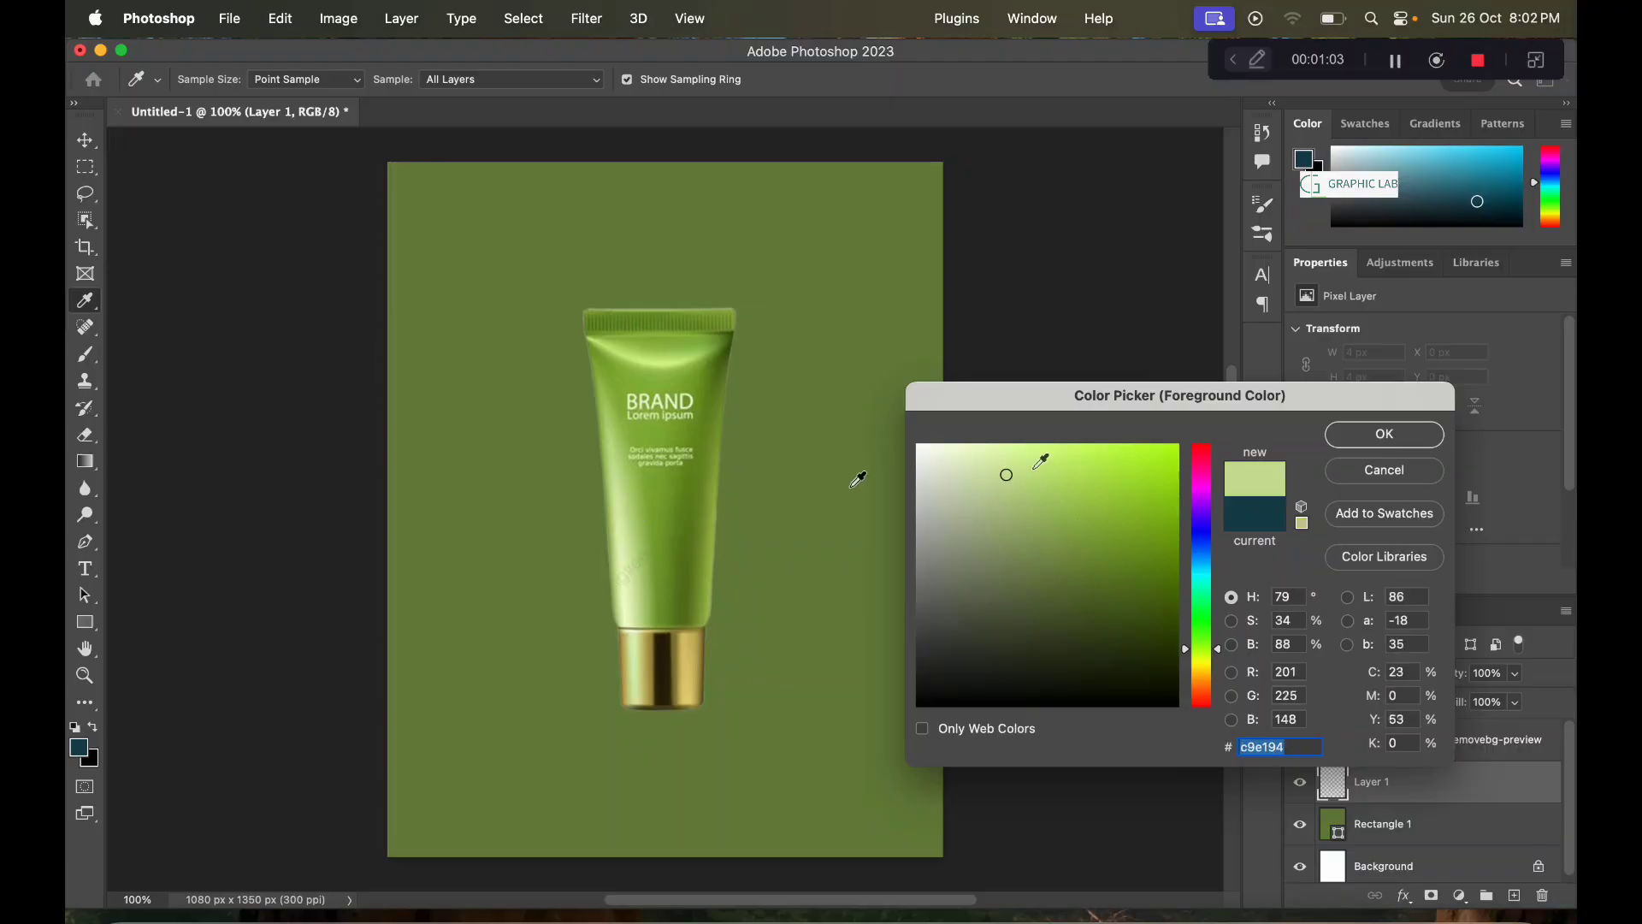
left_click(1384, 433)
Step: Paint soft light-green glow dabs around the tube on Layer 1
left_click(513, 316)
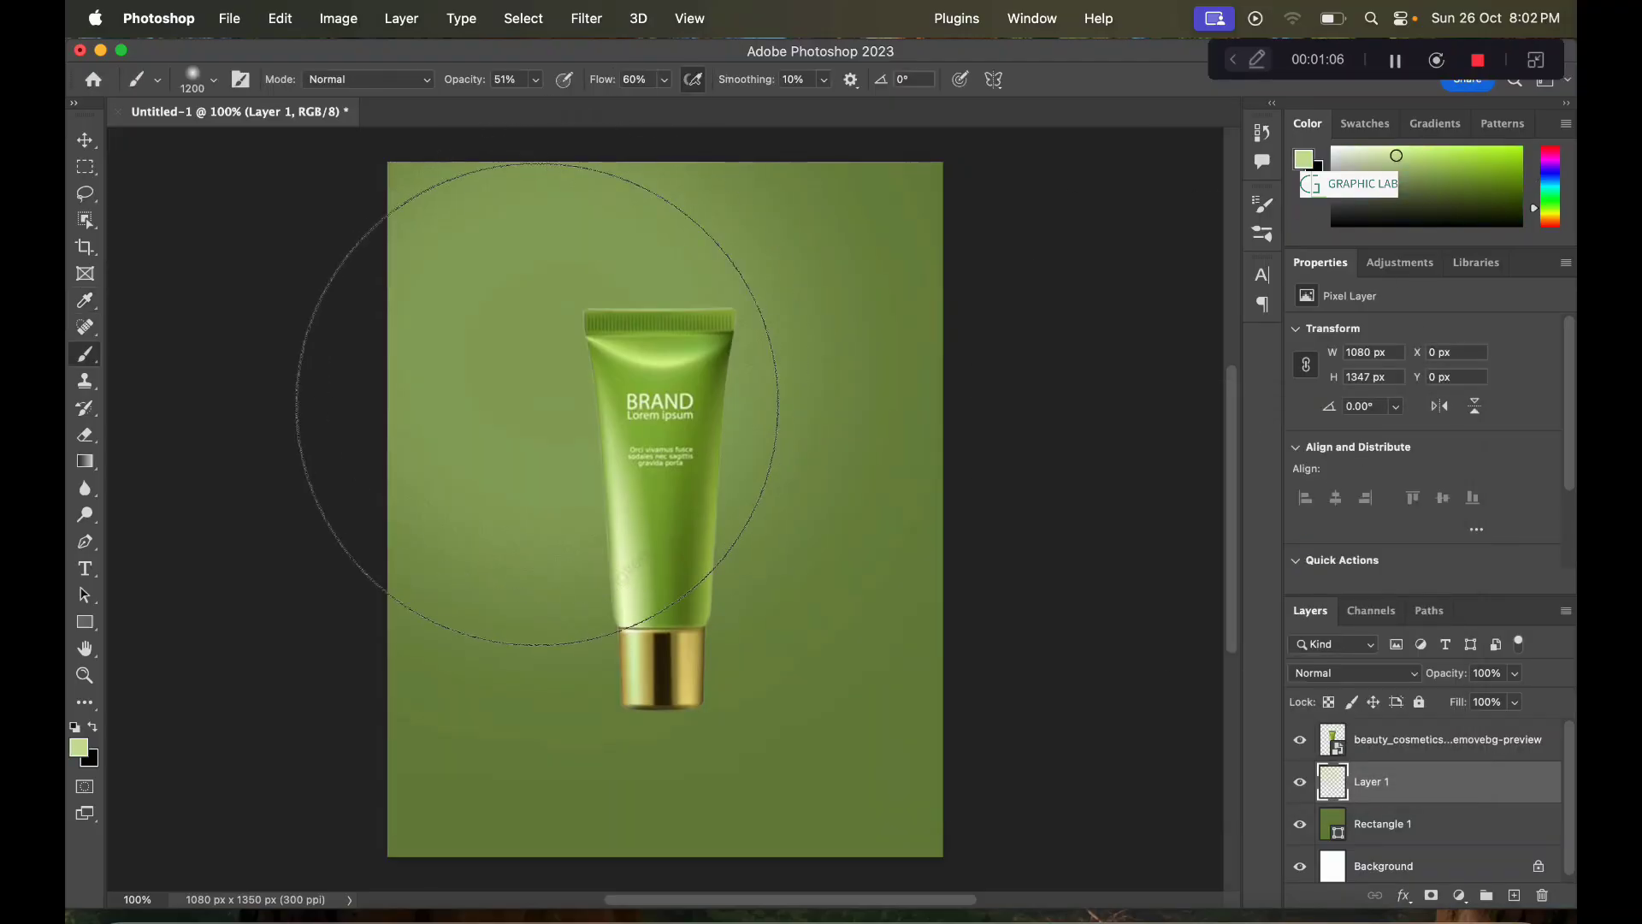
left_click(445, 376)
left_click(479, 432)
left_click(623, 171)
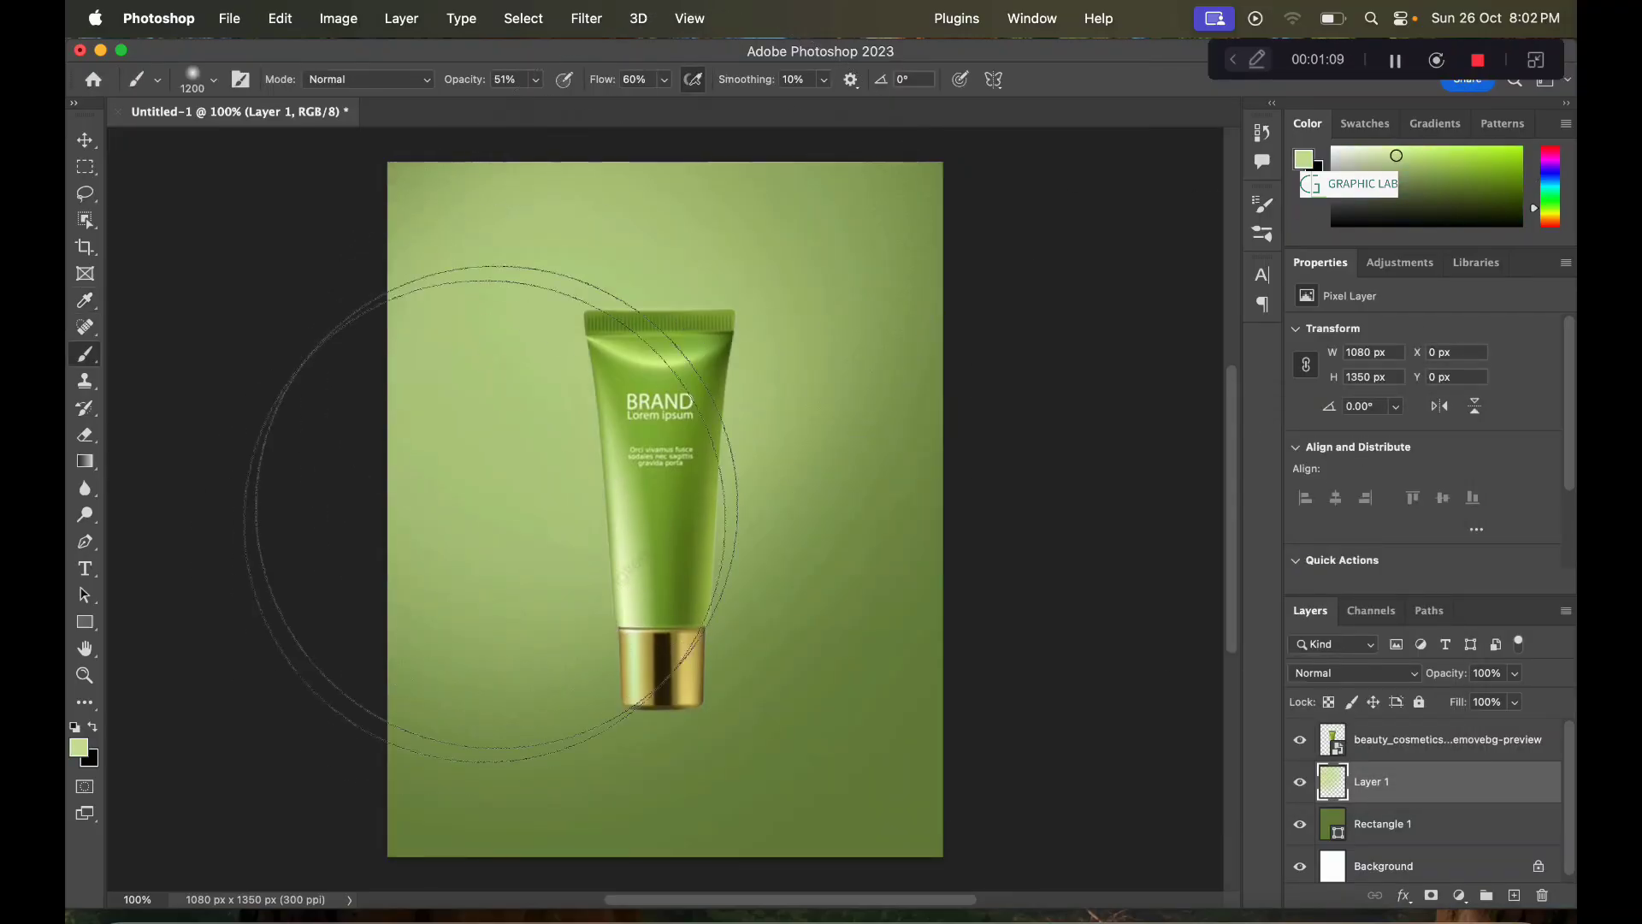
left_click(479, 513)
left_click(85, 142)
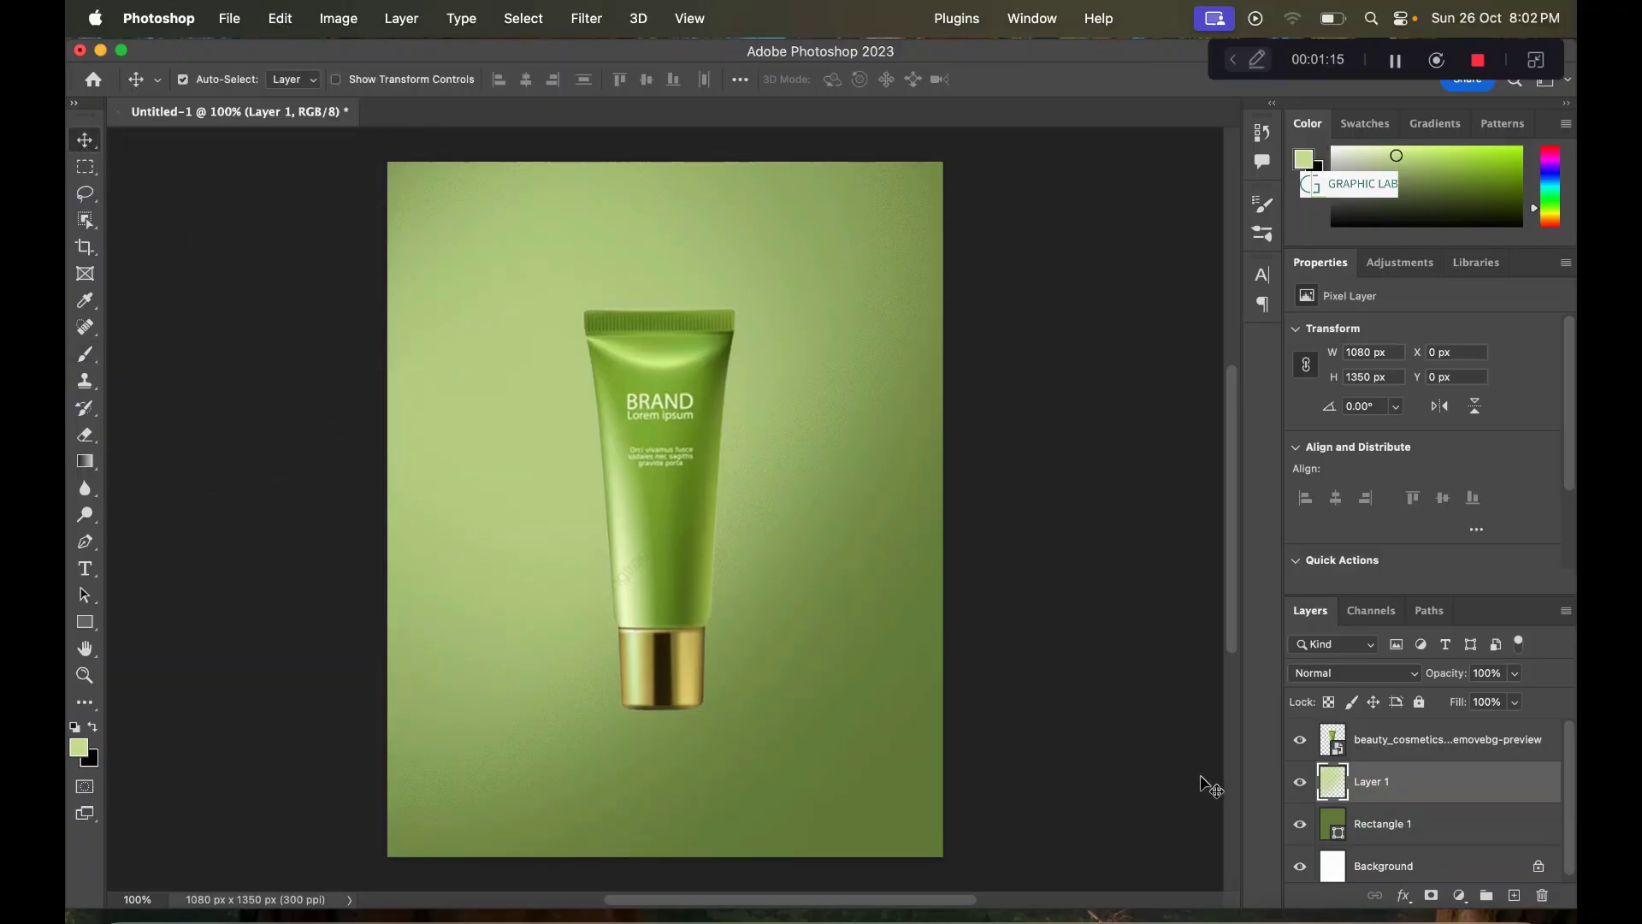
Step: Raise the tube and draw a rectangle podium centred beneath it at the bottom
left_click_drag(657, 572, 658, 468)
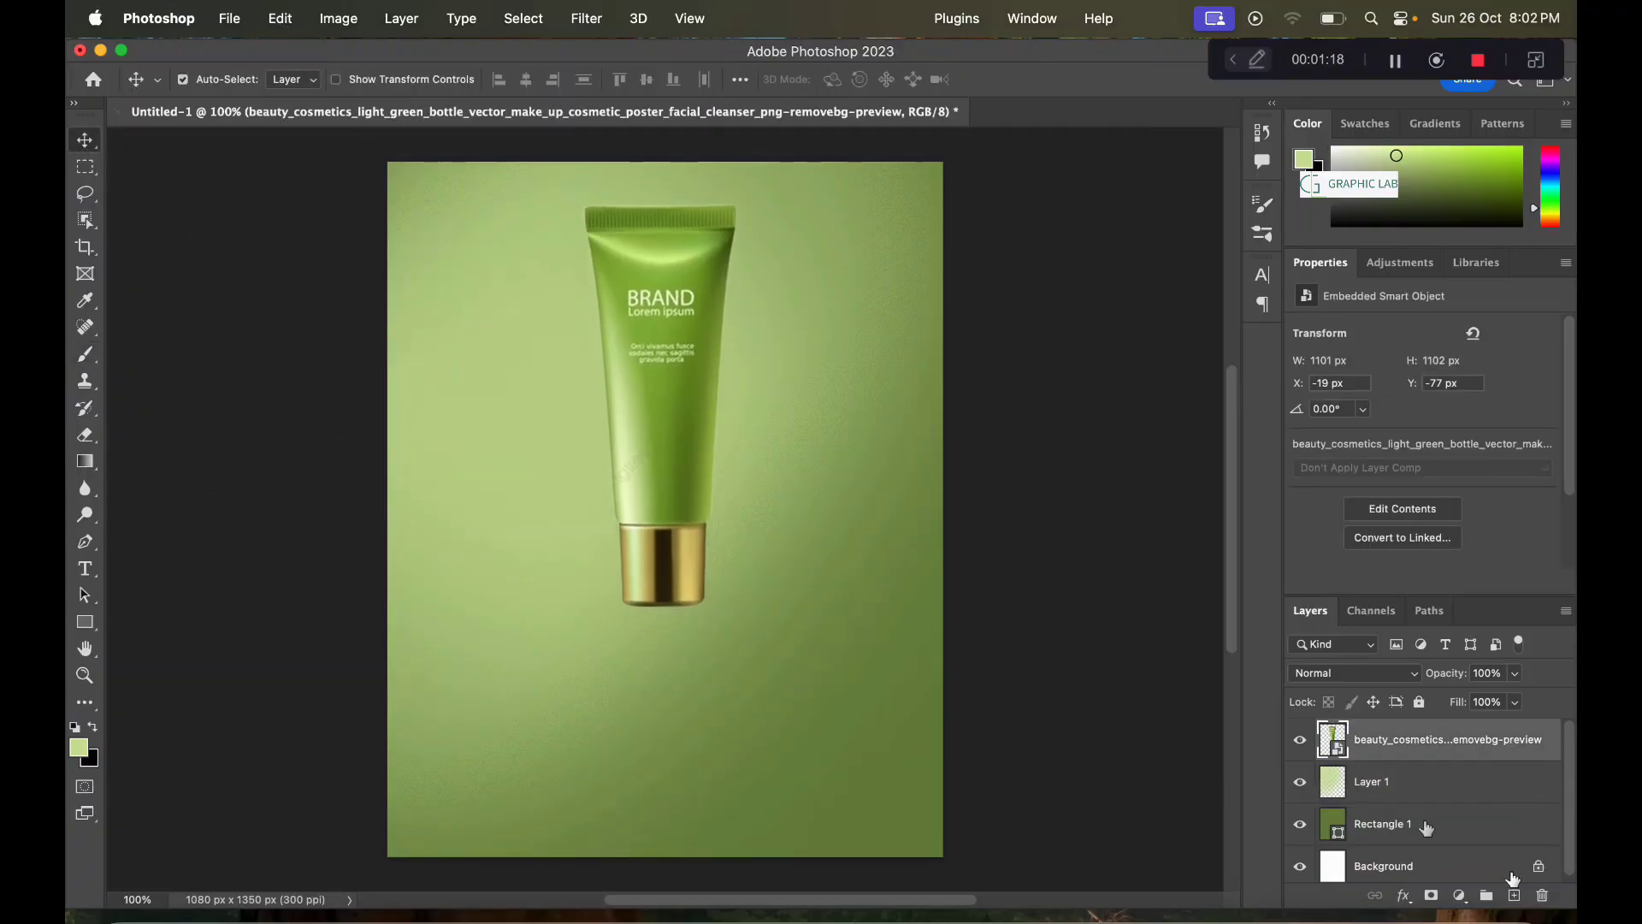
left_click(85, 622)
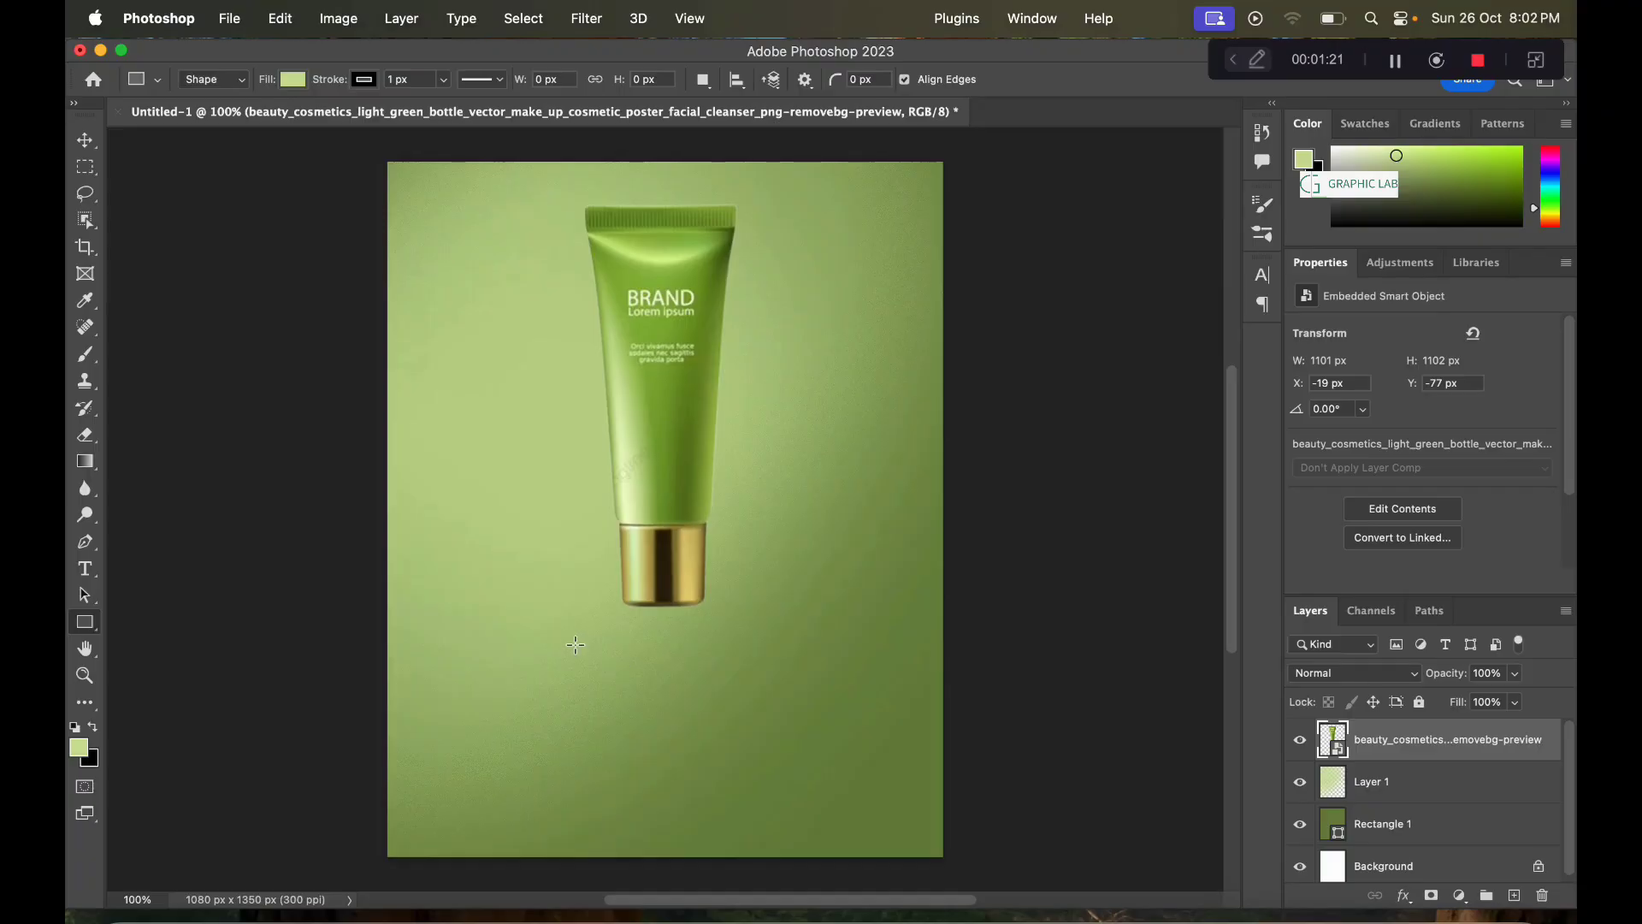
left_click_drag(576, 643, 784, 856)
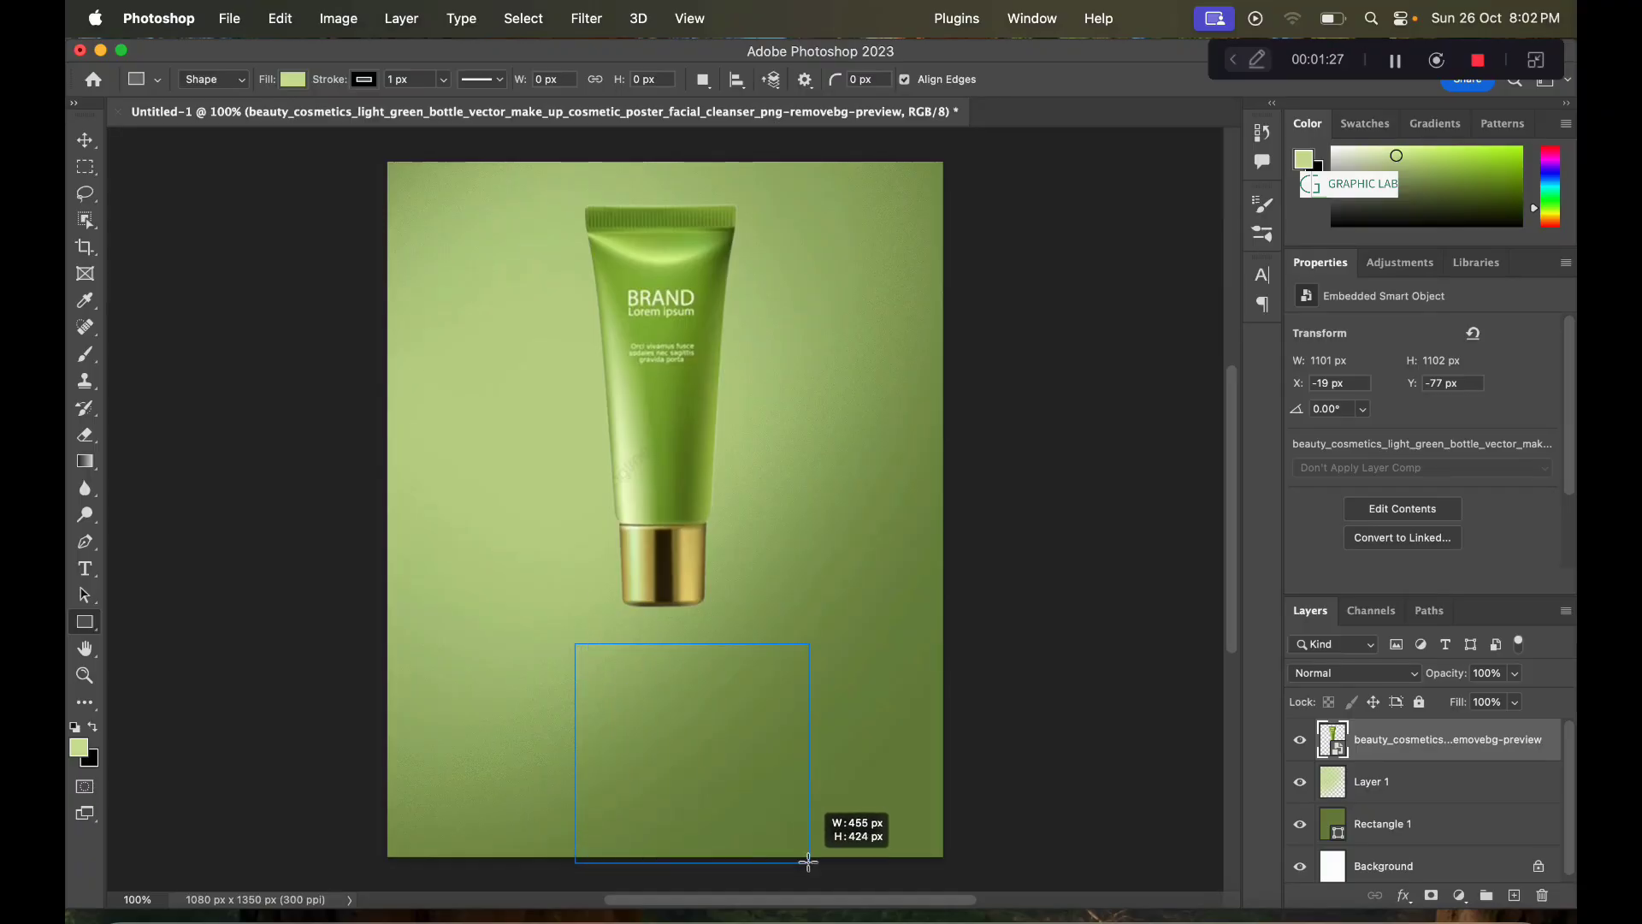
left_click_drag(783, 855, 808, 863)
left_click(86, 144)
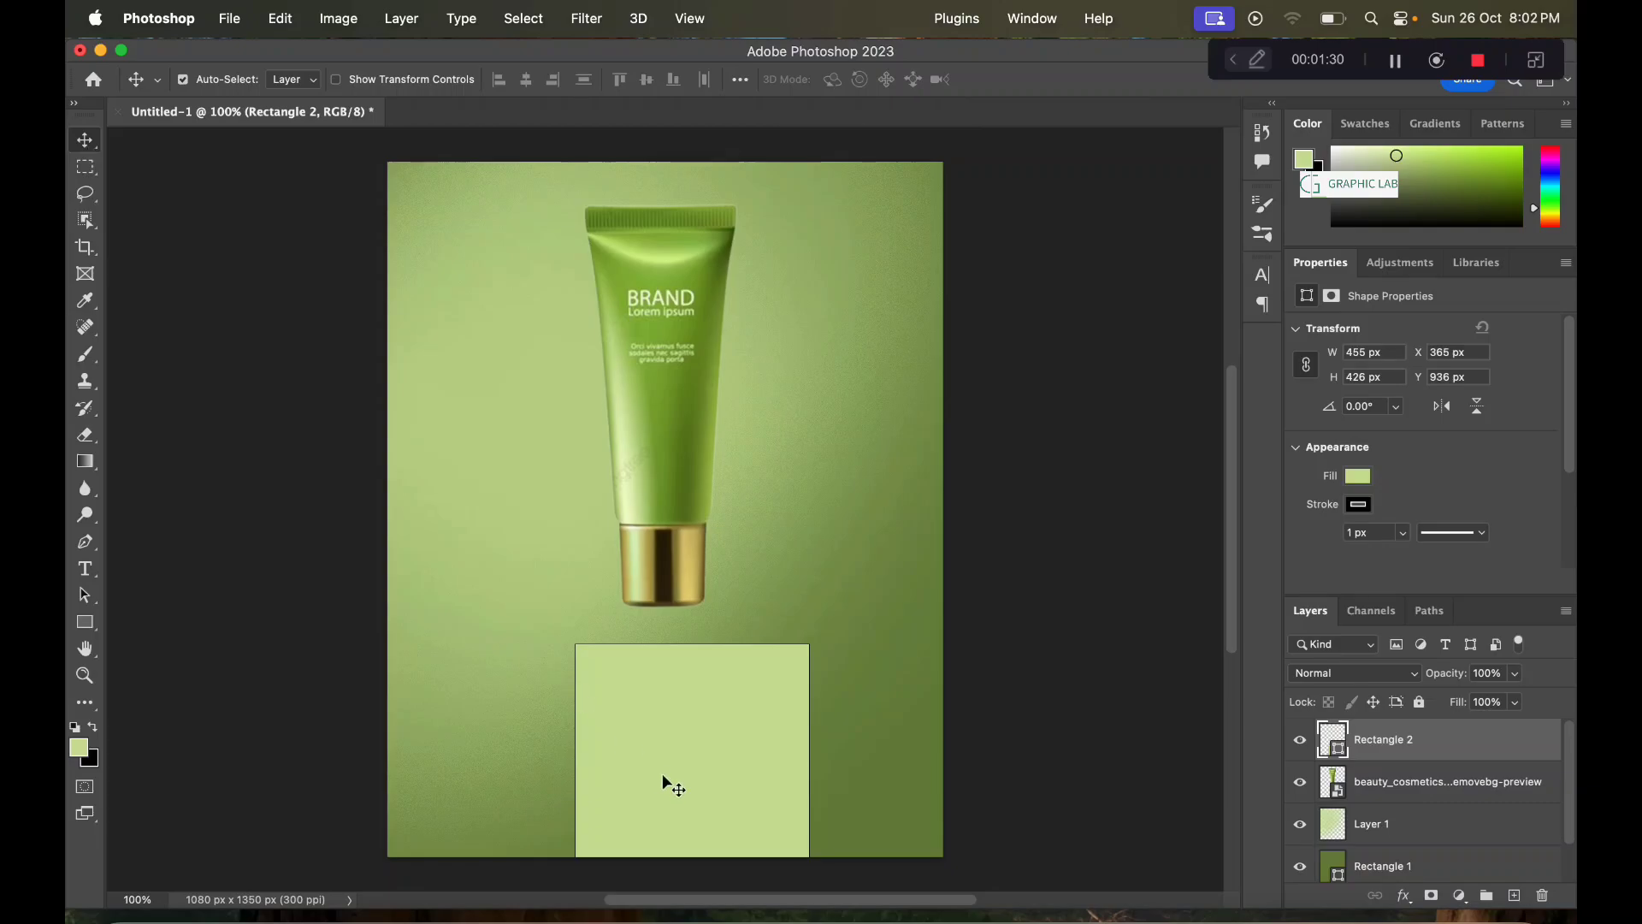
left_click_drag(663, 780, 639, 774)
Step: Give the podium rectangle no outline and a dark green #344a05 fill
left_click(1348, 508)
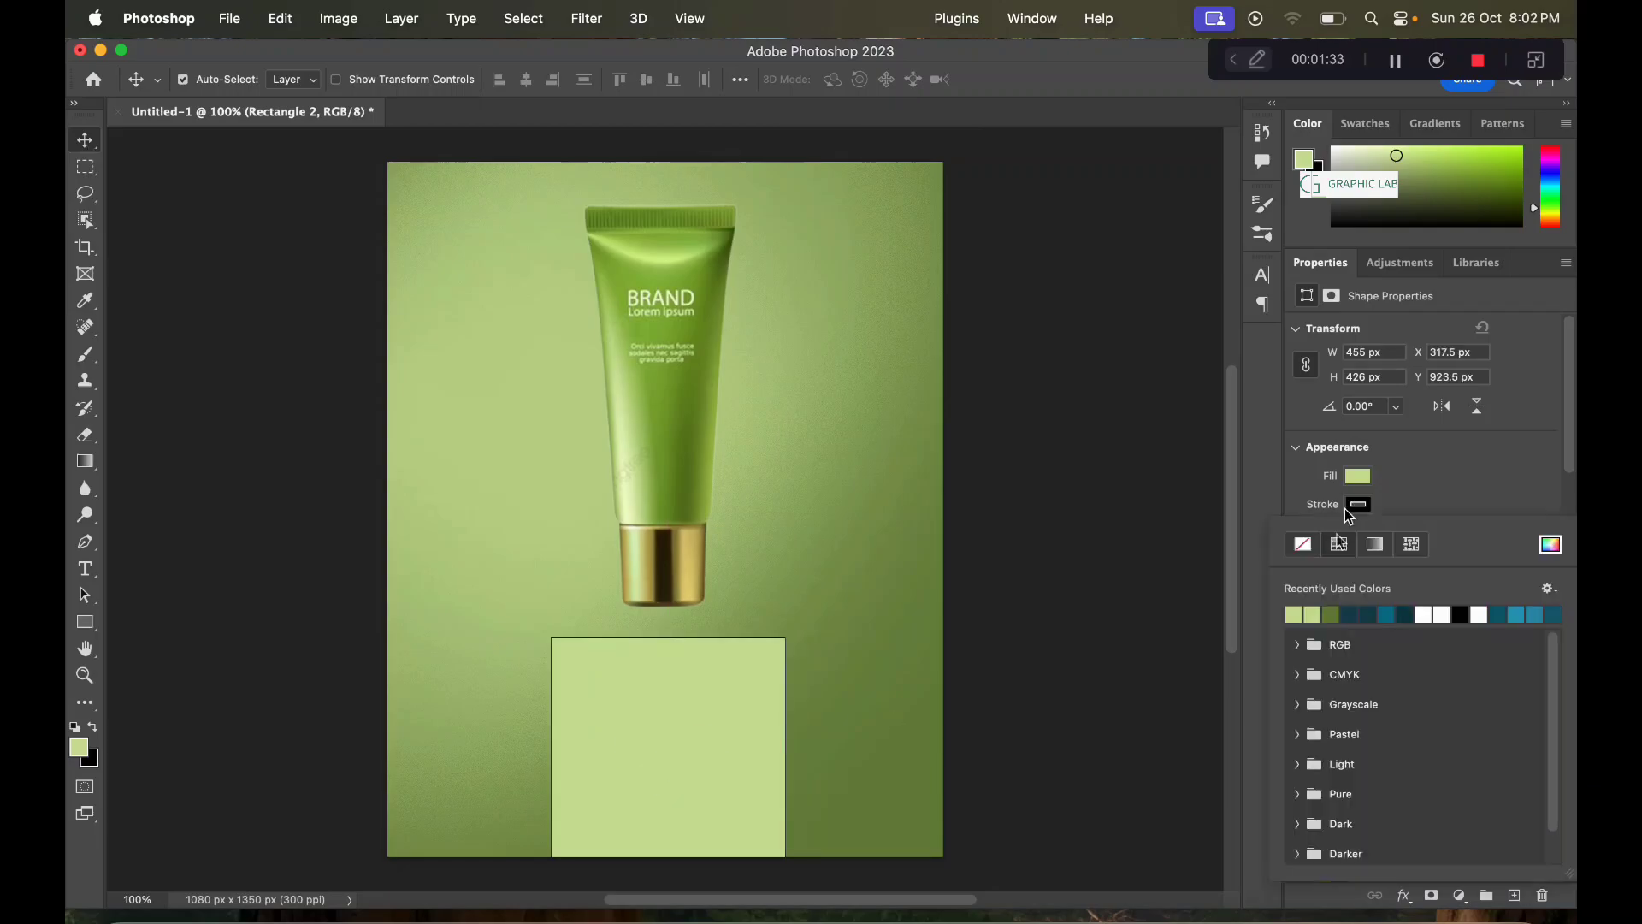
left_click(1302, 551)
left_click(1337, 612)
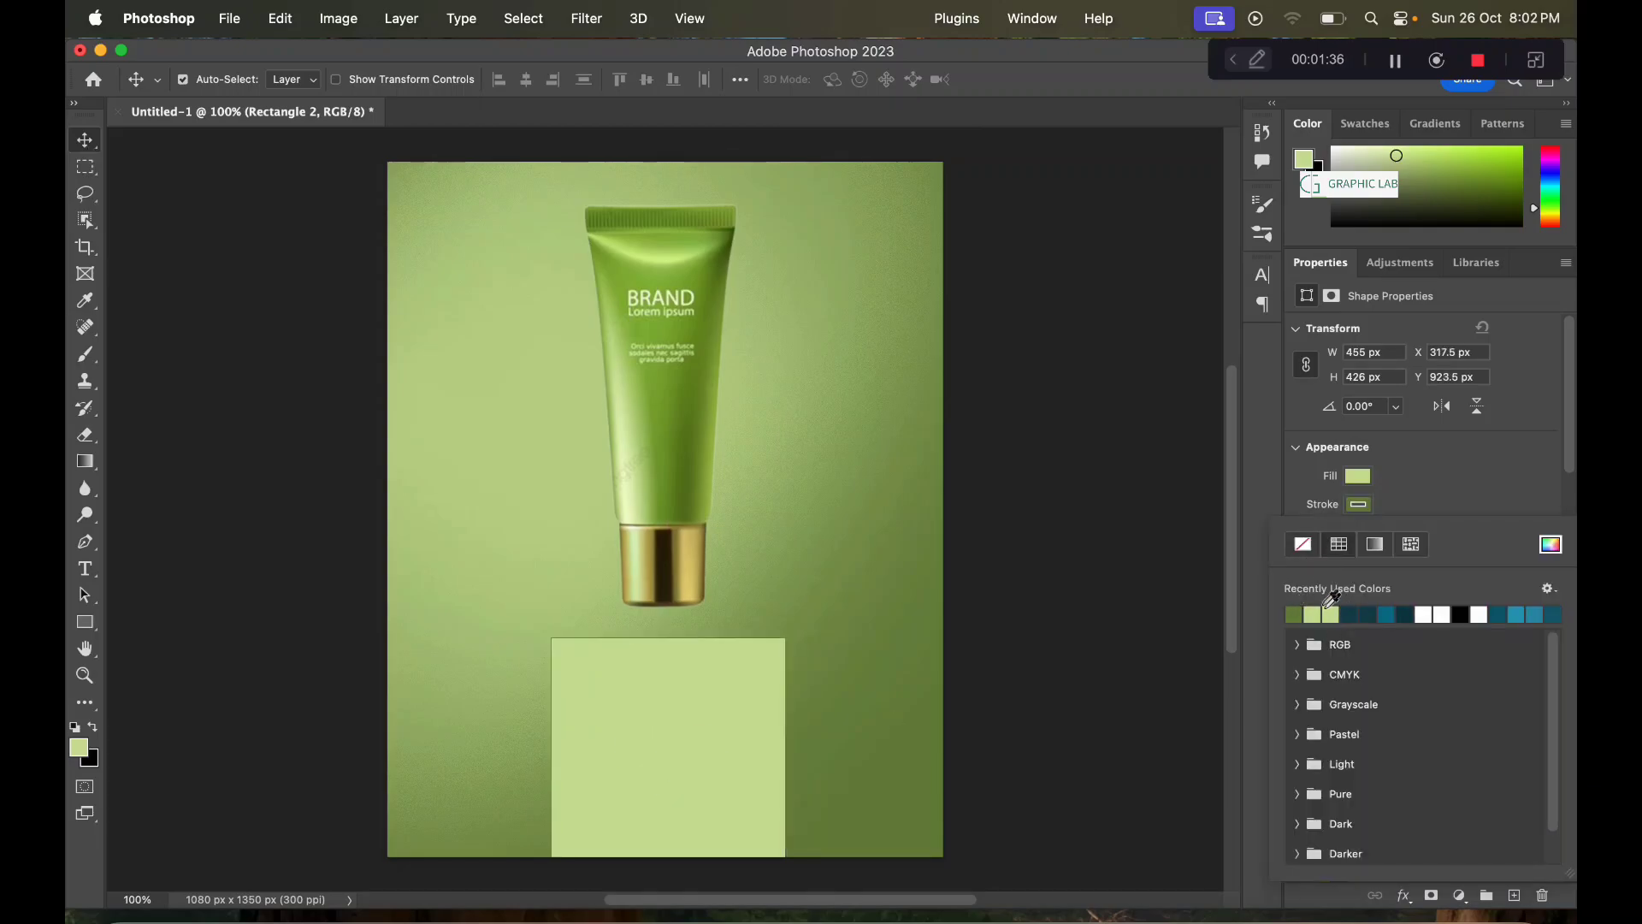
left_click(1303, 547)
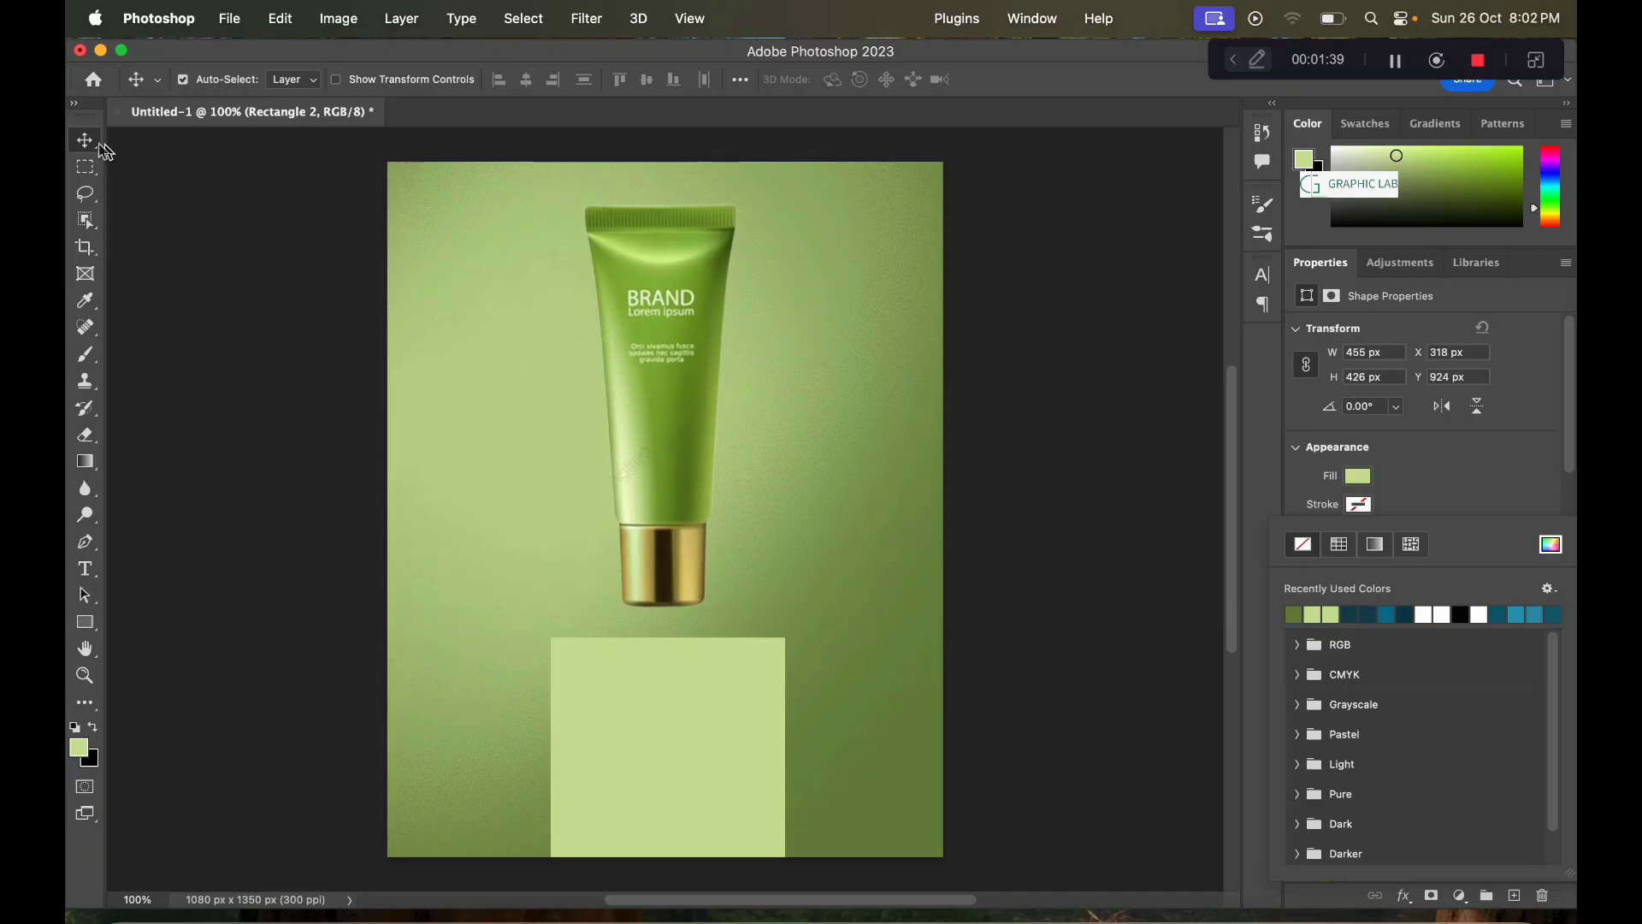
left_click(85, 627)
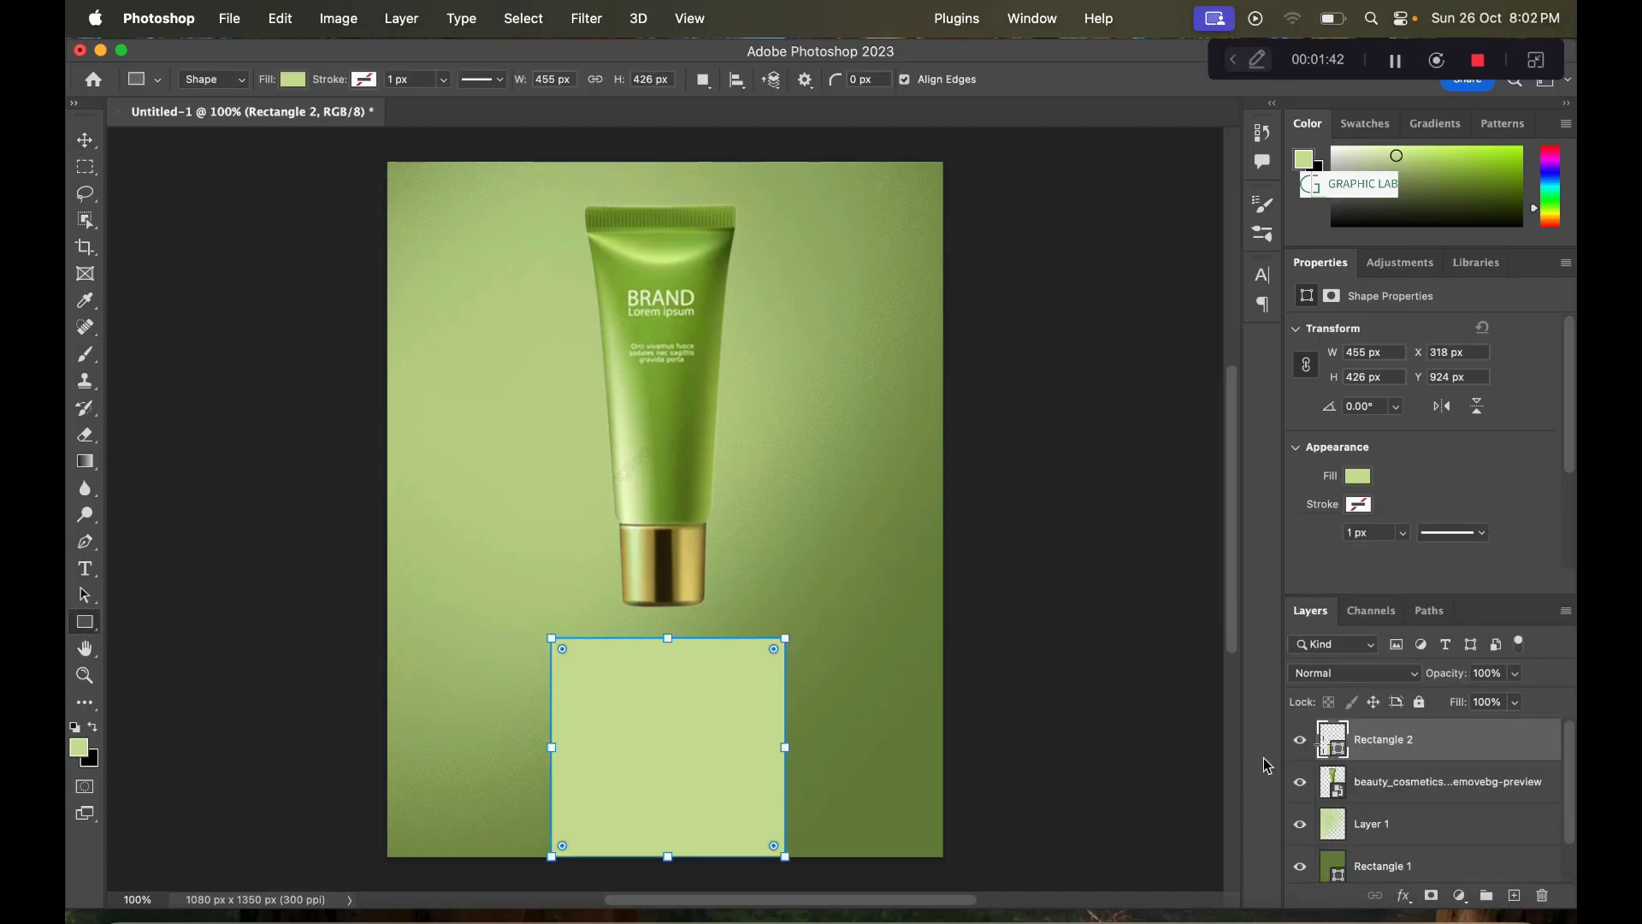
double_click(1340, 740)
left_click(1095, 606)
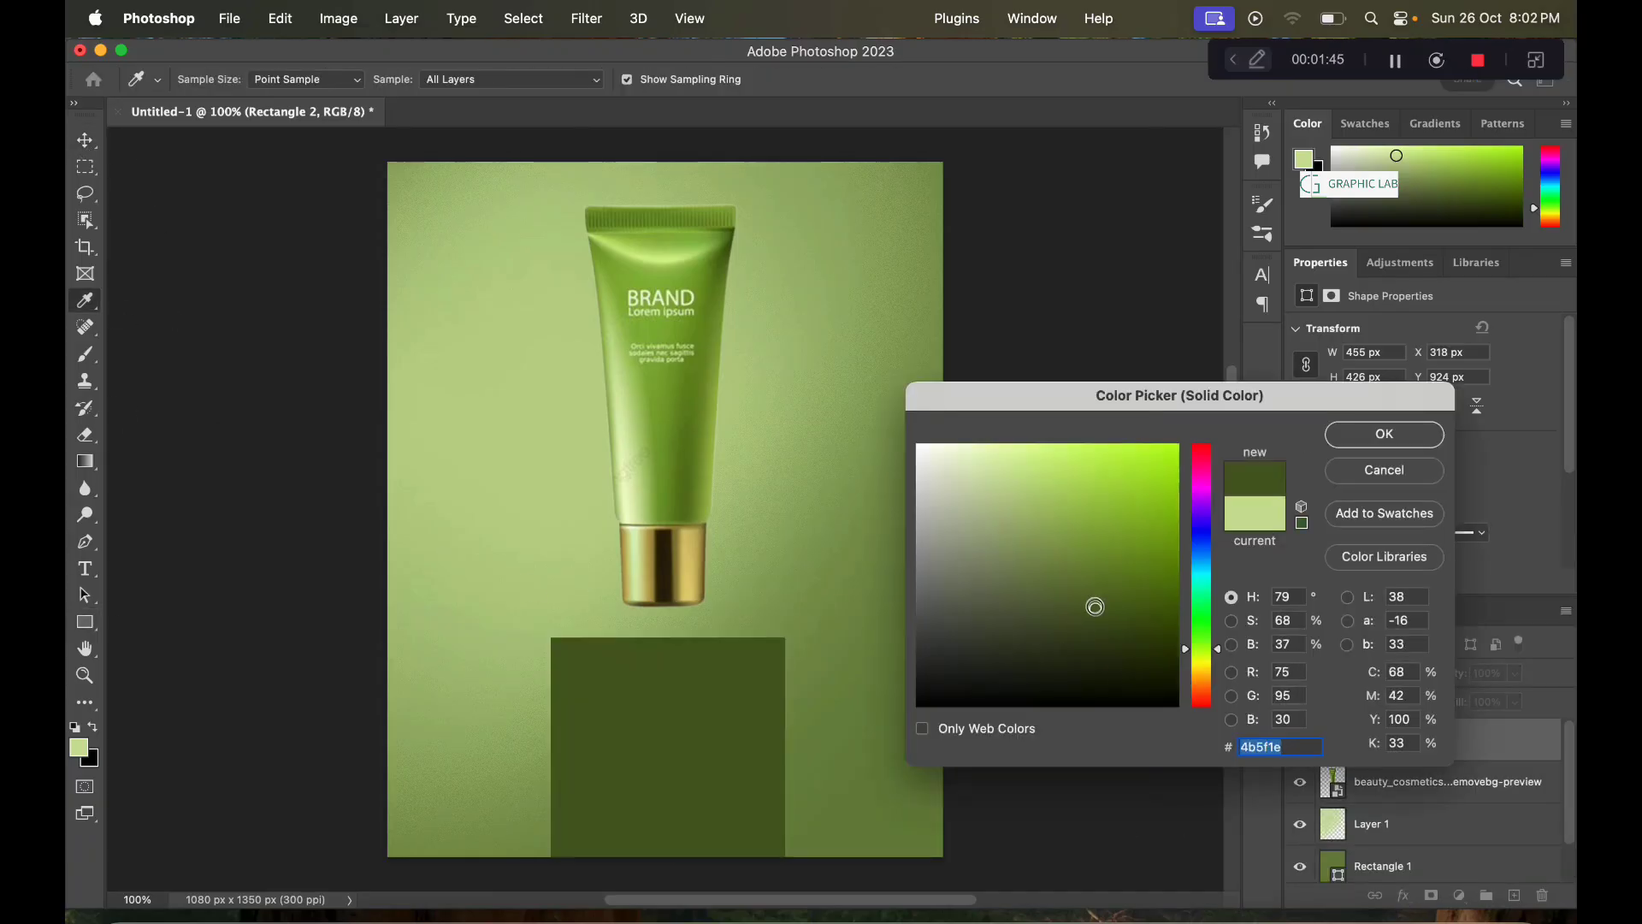
left_click_drag(1095, 607, 1104, 633)
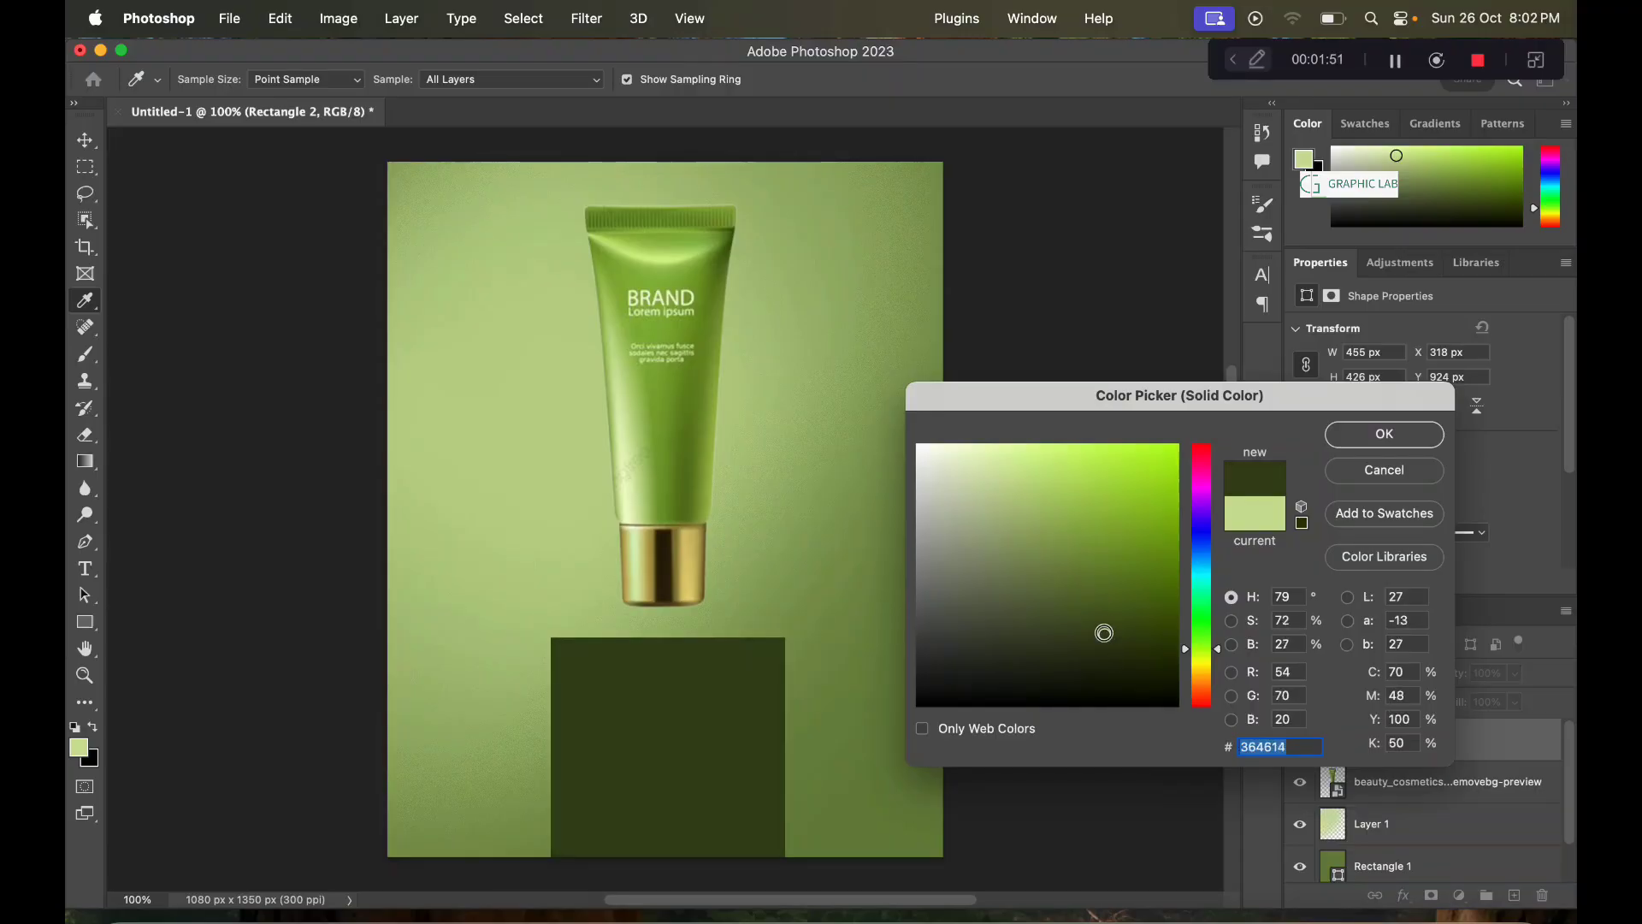
left_click_drag(1105, 634, 1167, 619)
left_click(1375, 438)
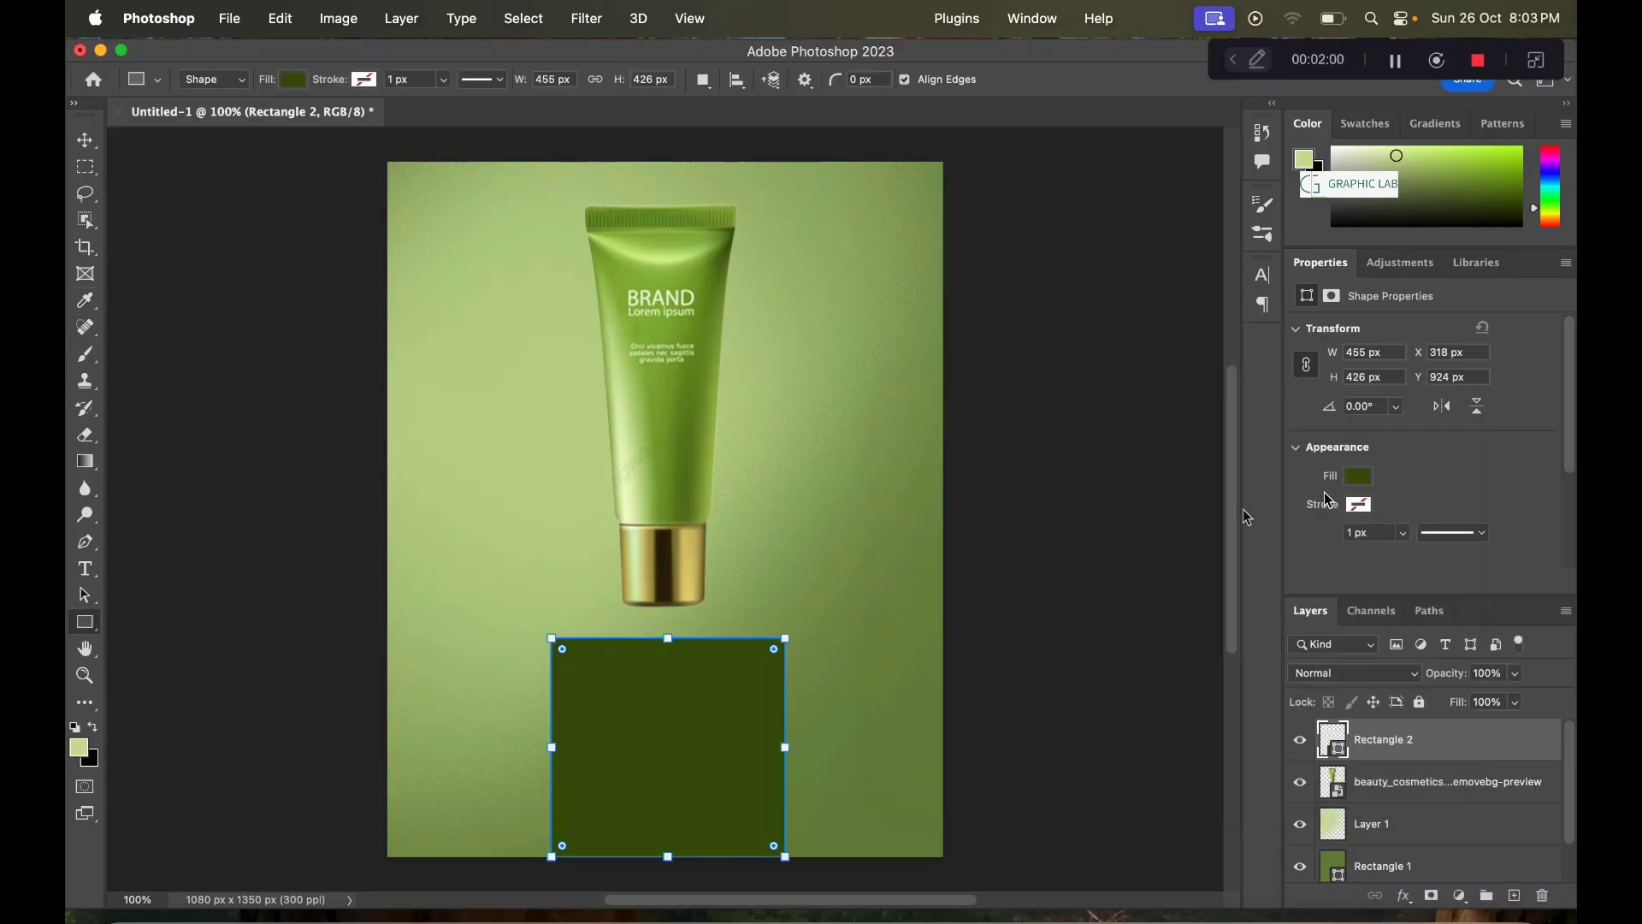
right_click(85, 622)
Step: Draw a flat ellipse on the rectangle's top and resize it to match the rectangle's width
left_click(162, 643)
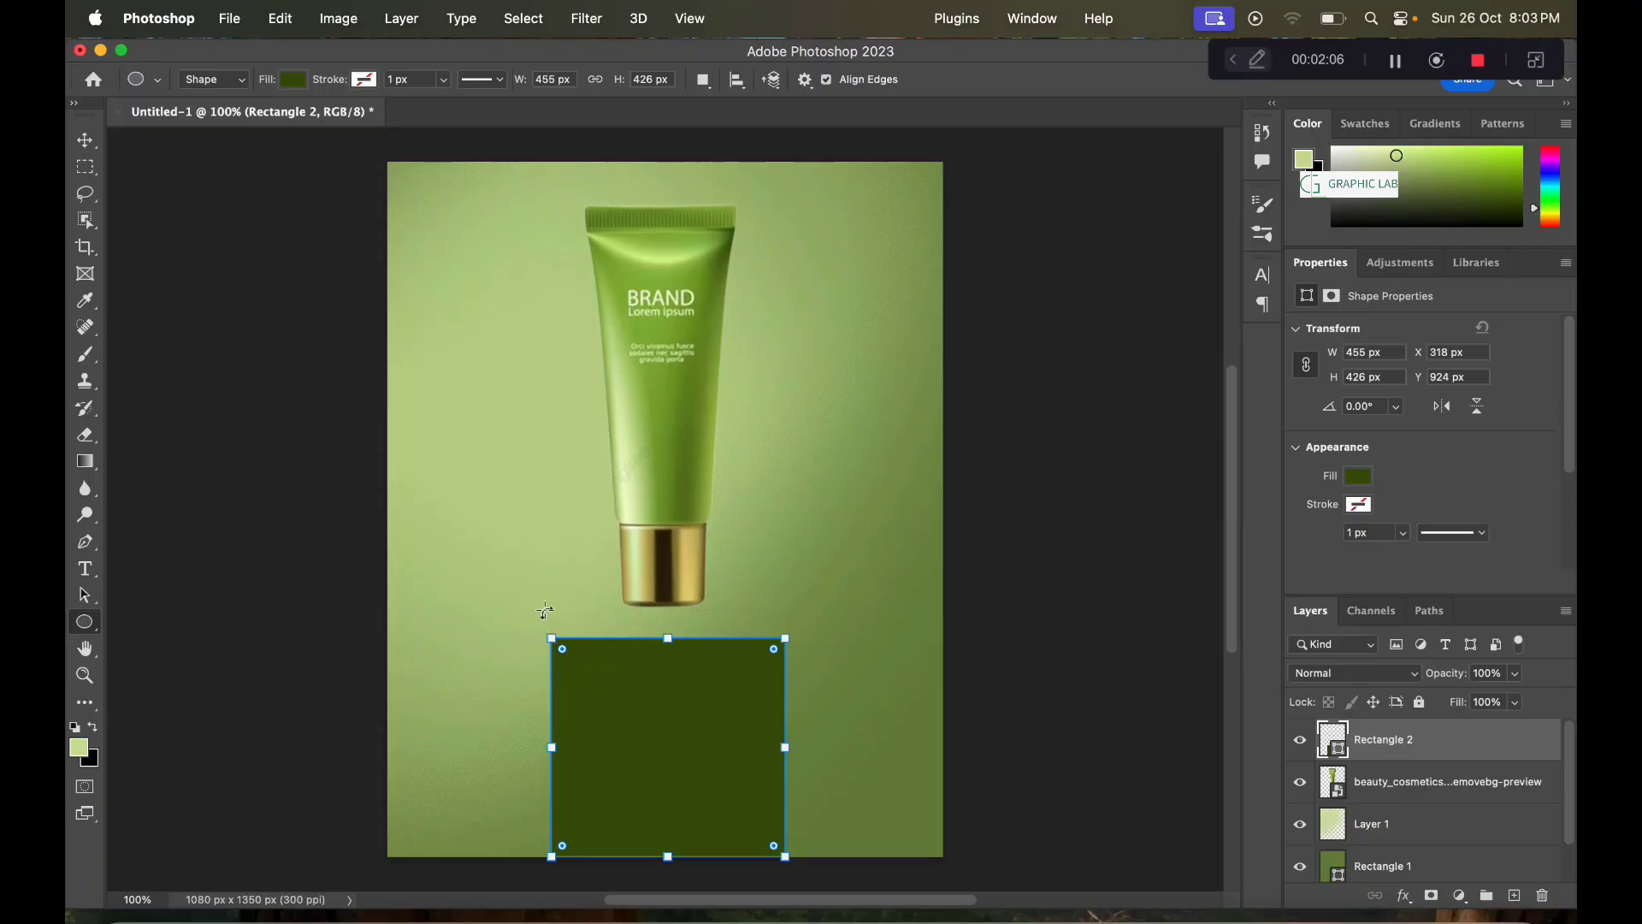
left_click_drag(545, 609, 787, 655)
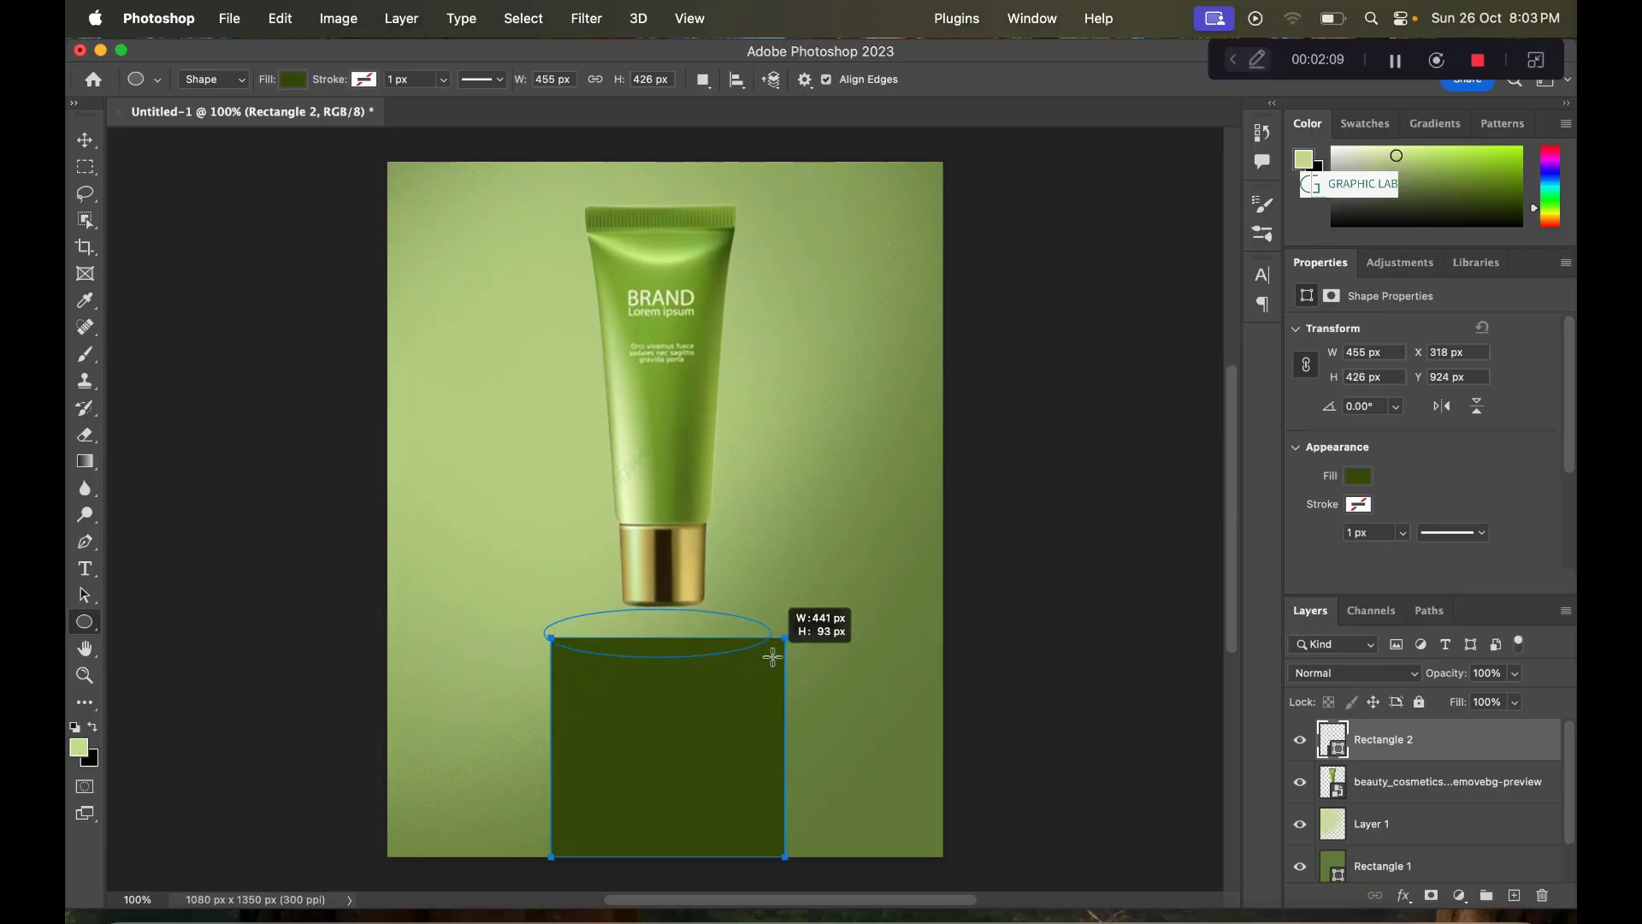
left_click_drag(787, 655, 770, 654)
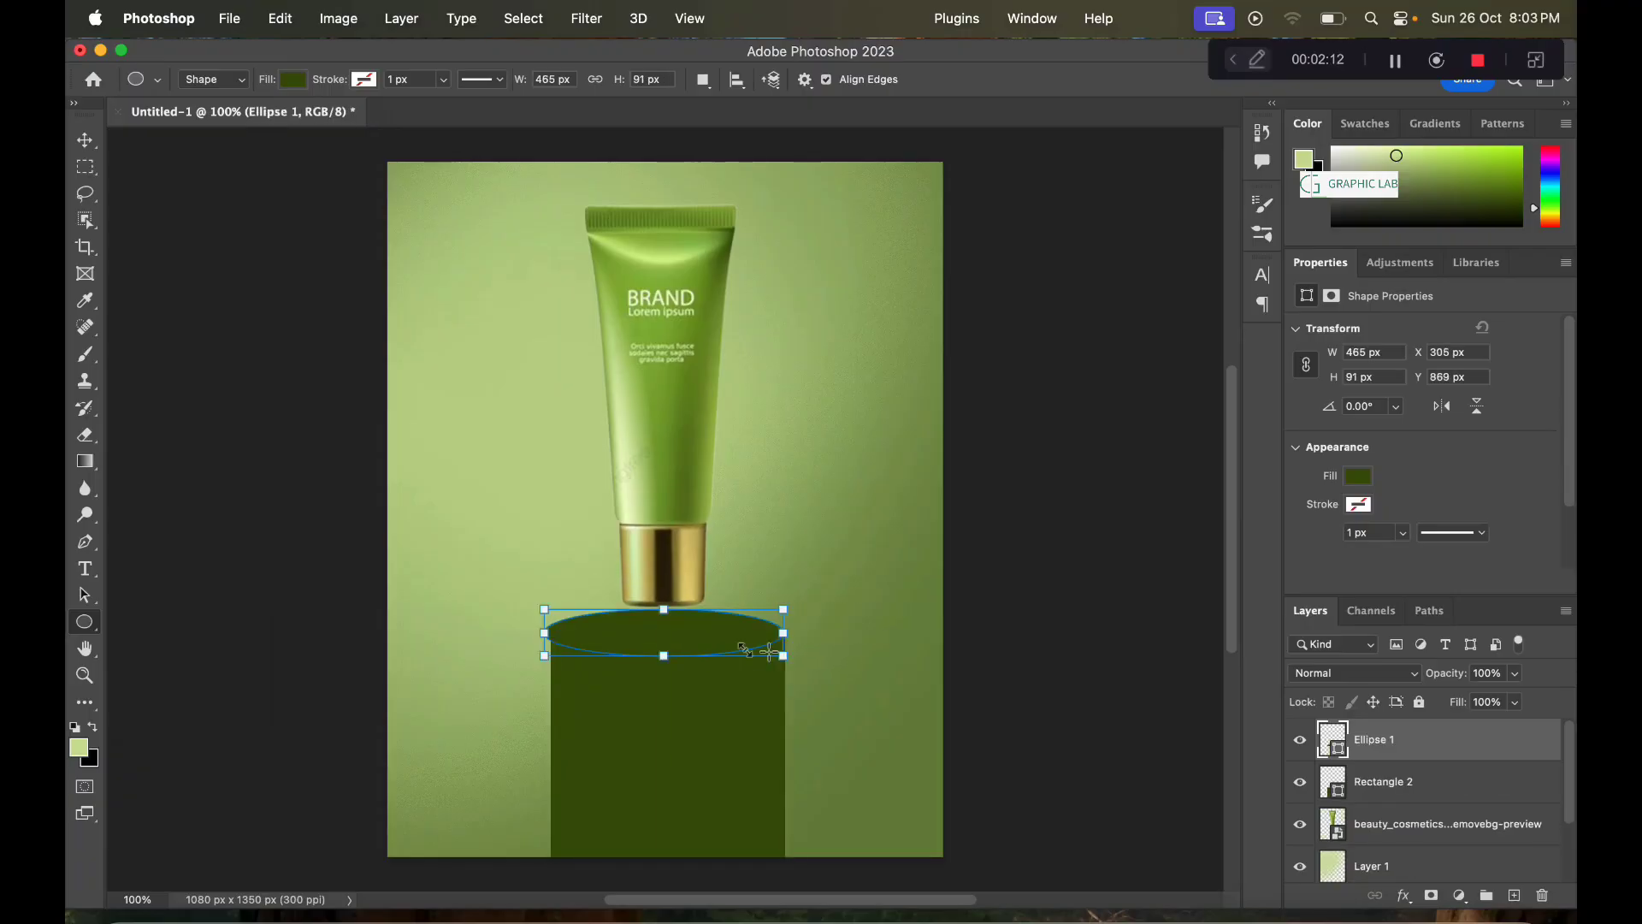
key("v")
left_click_drag(660, 630, 663, 633)
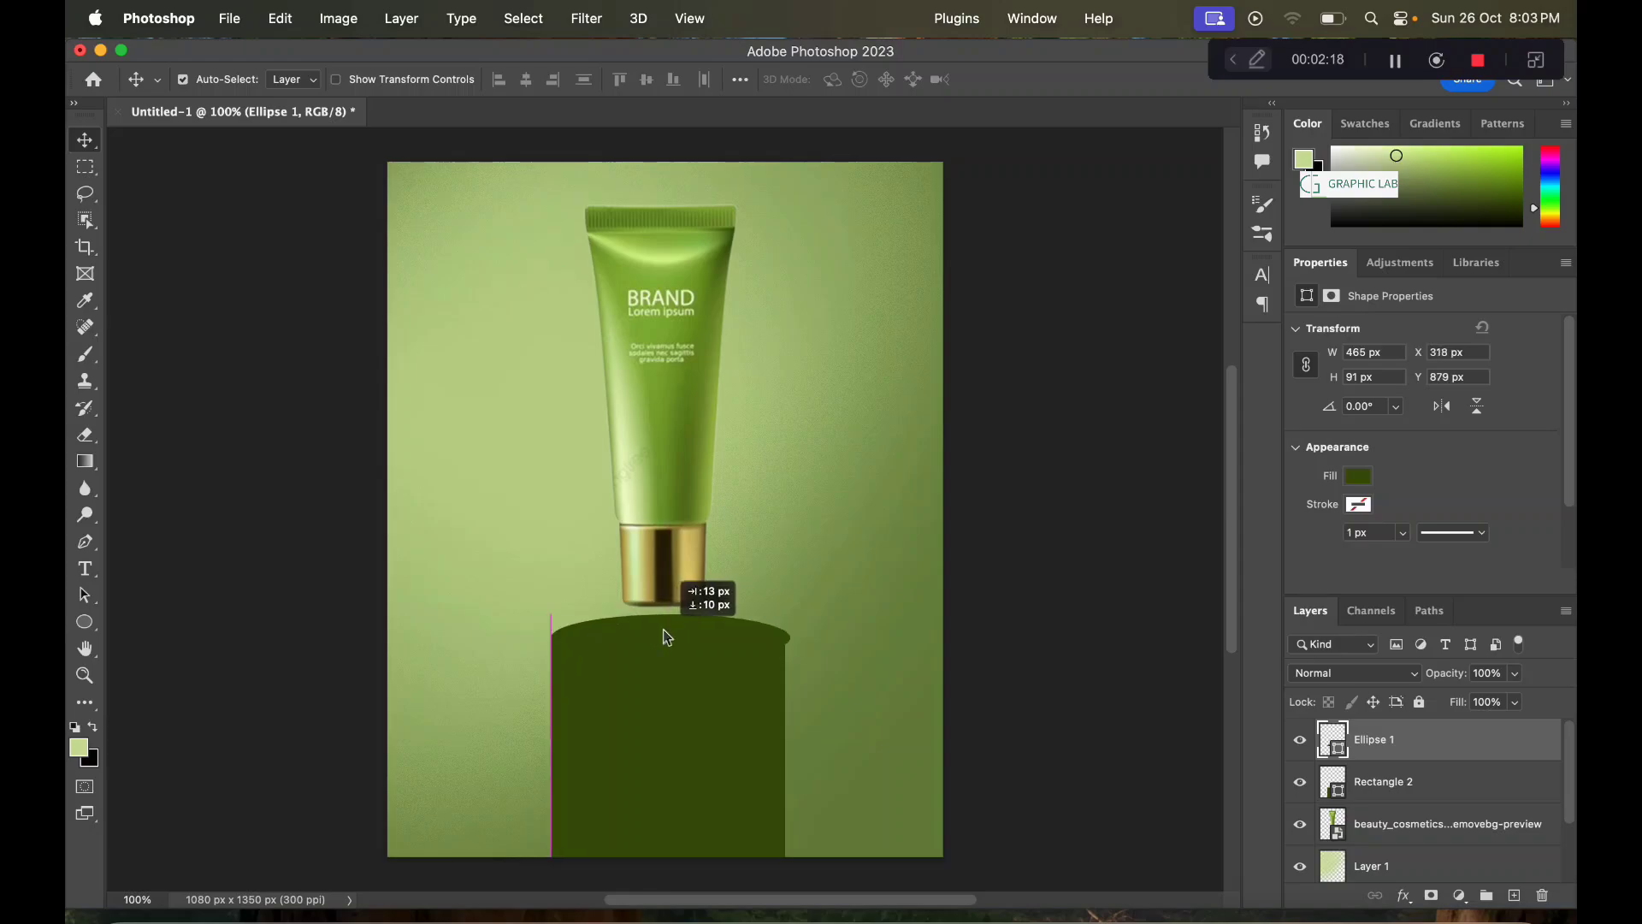
key("ctrl+t")
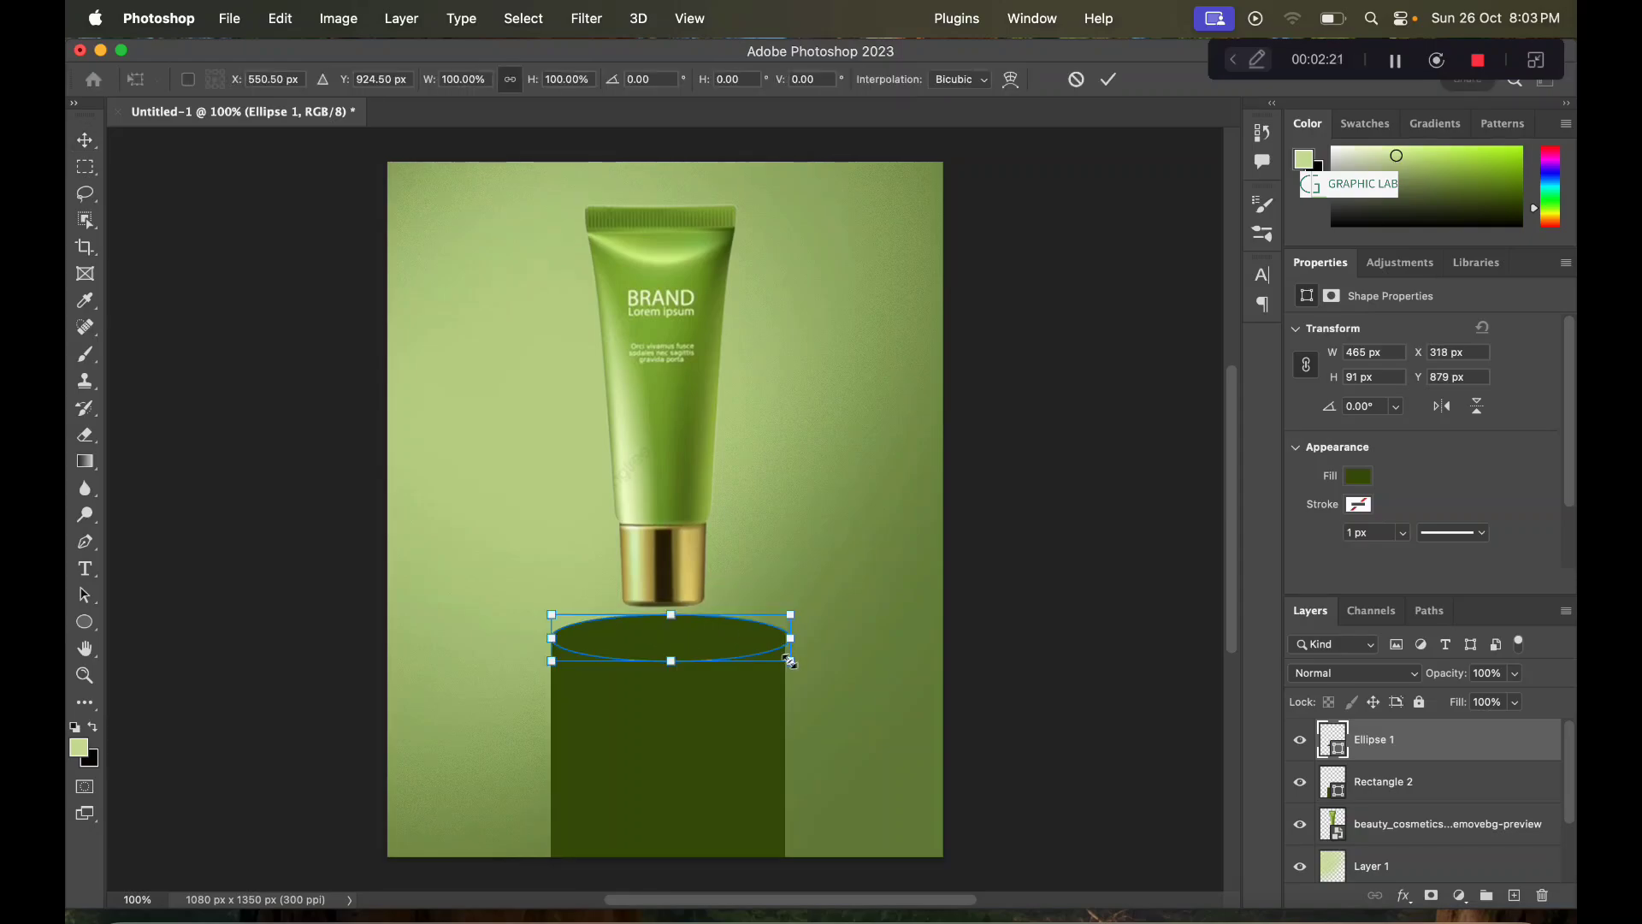
left_click_drag(790, 660, 785, 660)
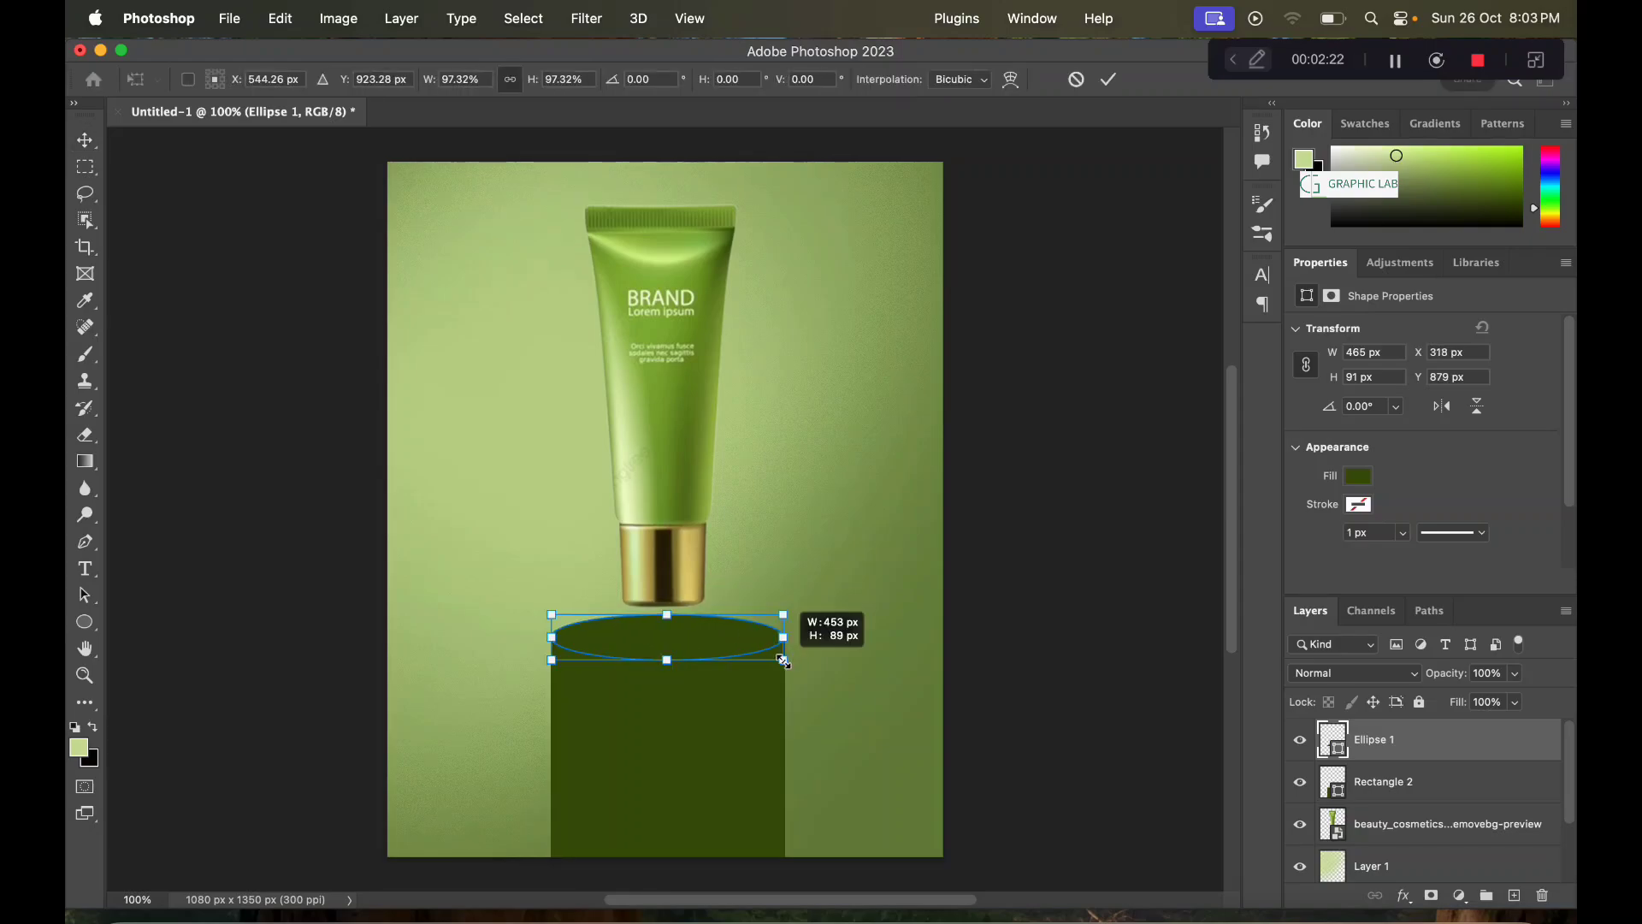
left_click(1109, 78)
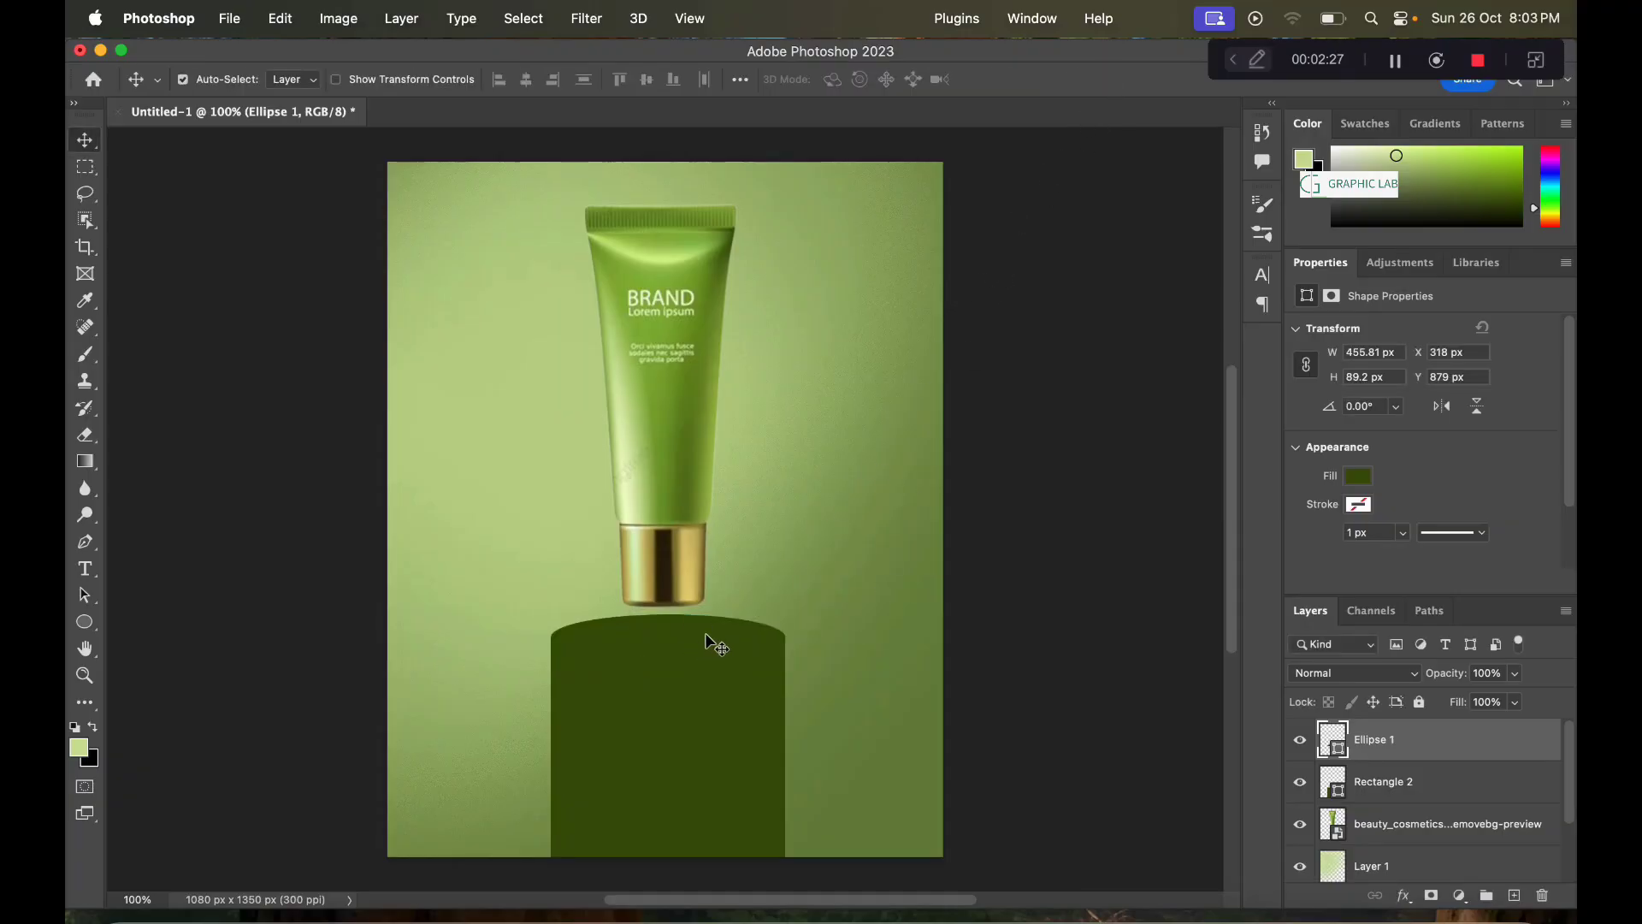
key("ctrl+t")
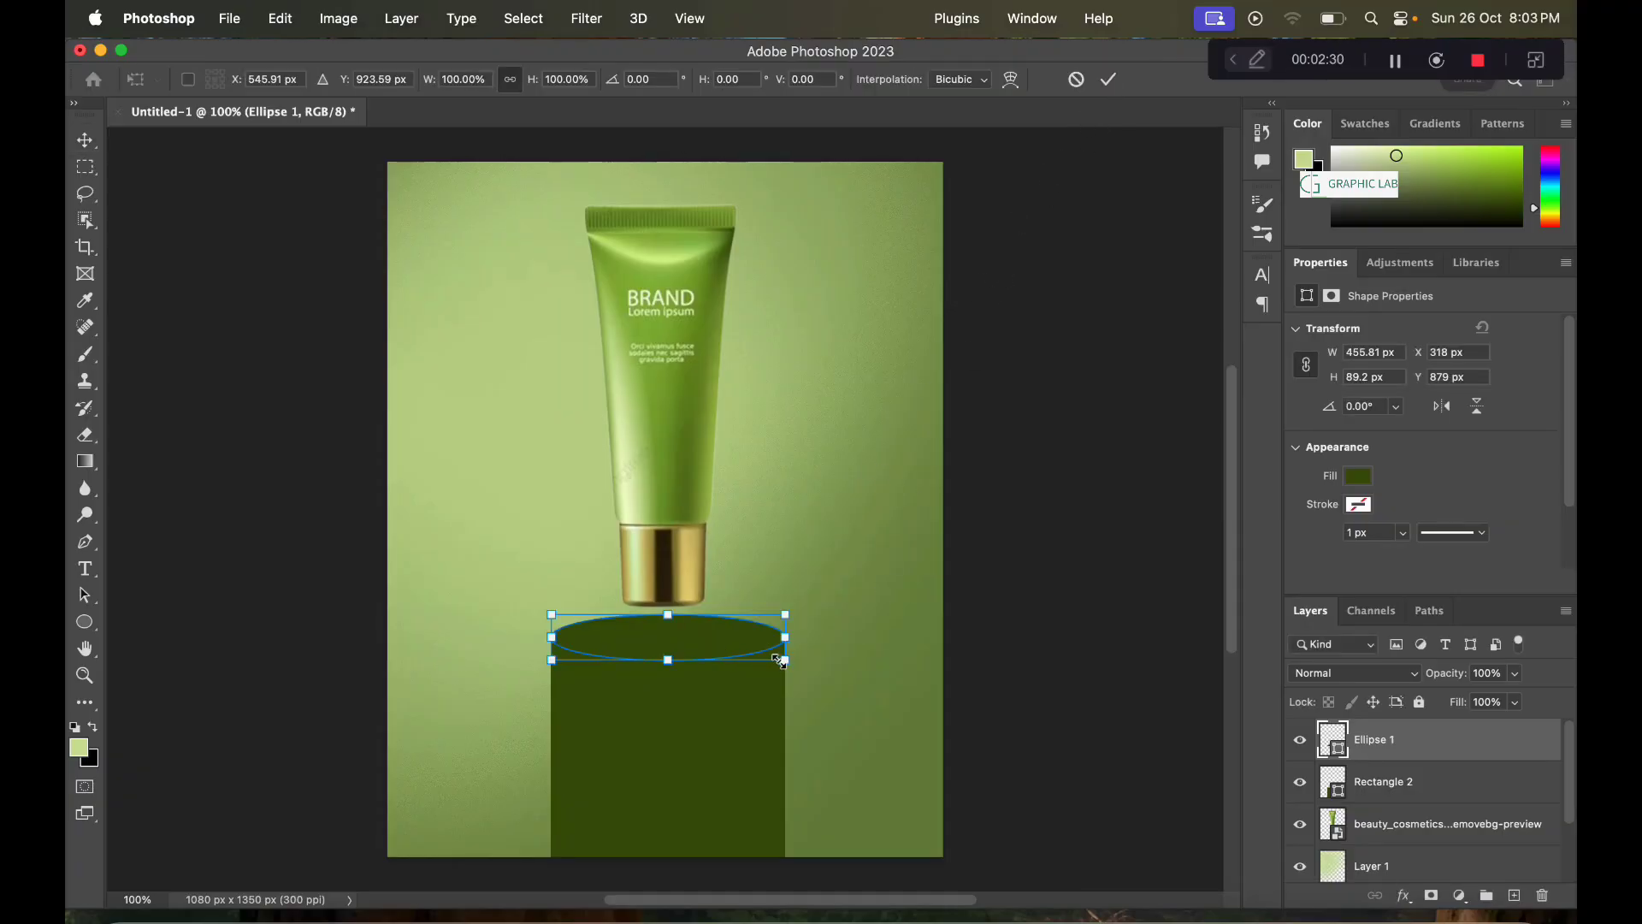
left_click_drag(776, 657, 775, 654)
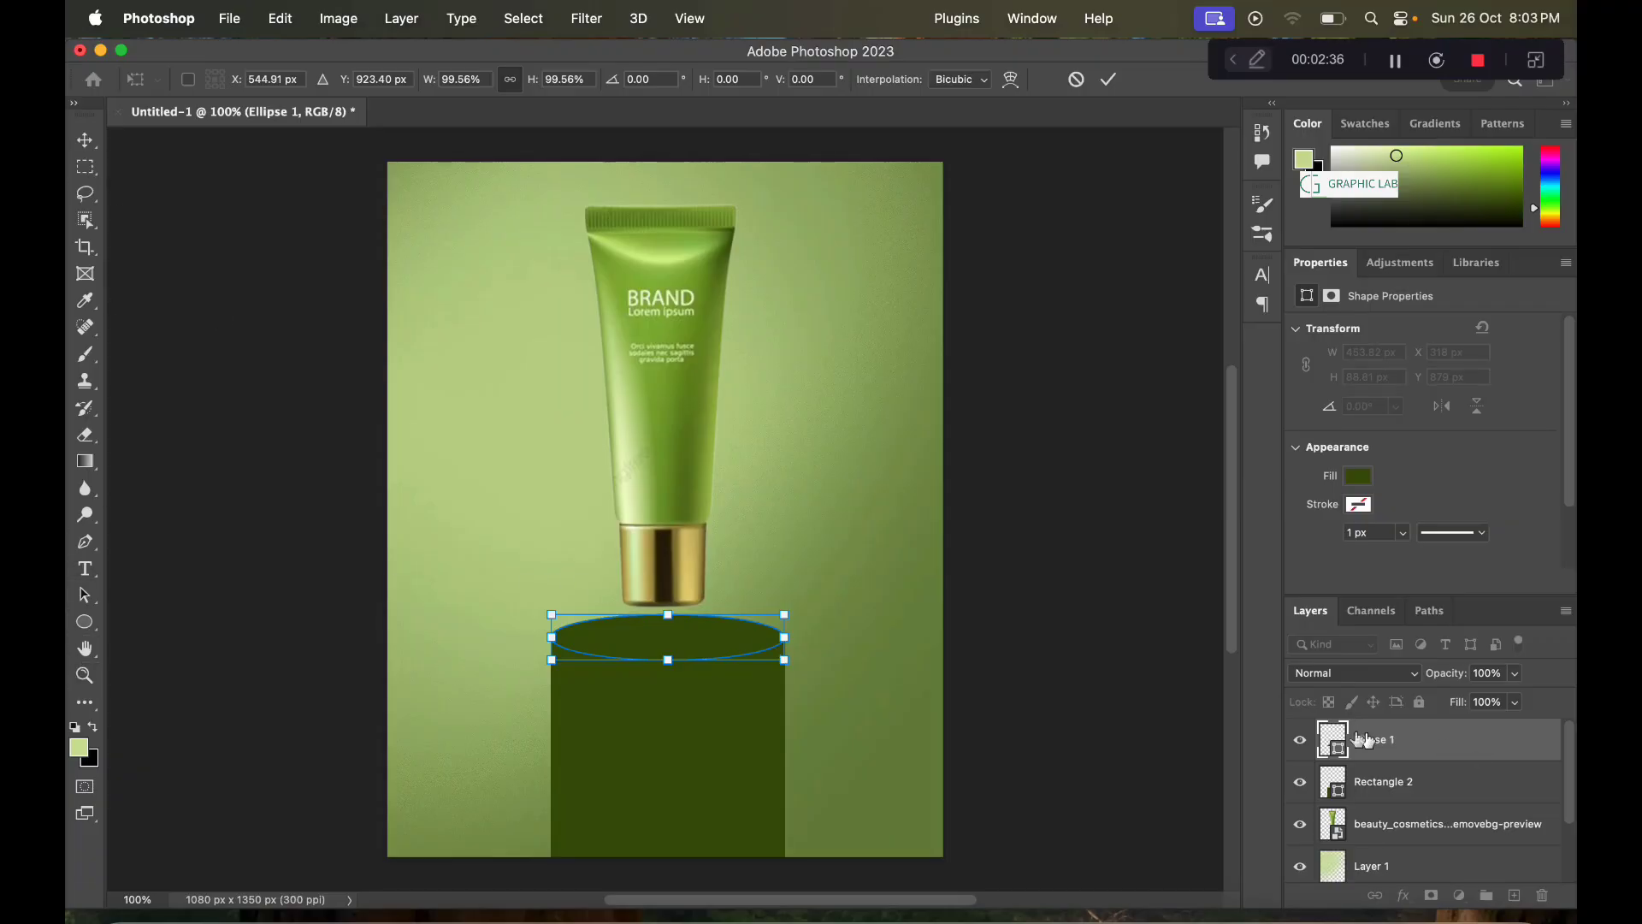
key("Return")
Step: Fill the ellipse with a lighter green, #5a7817
double_click(1334, 743)
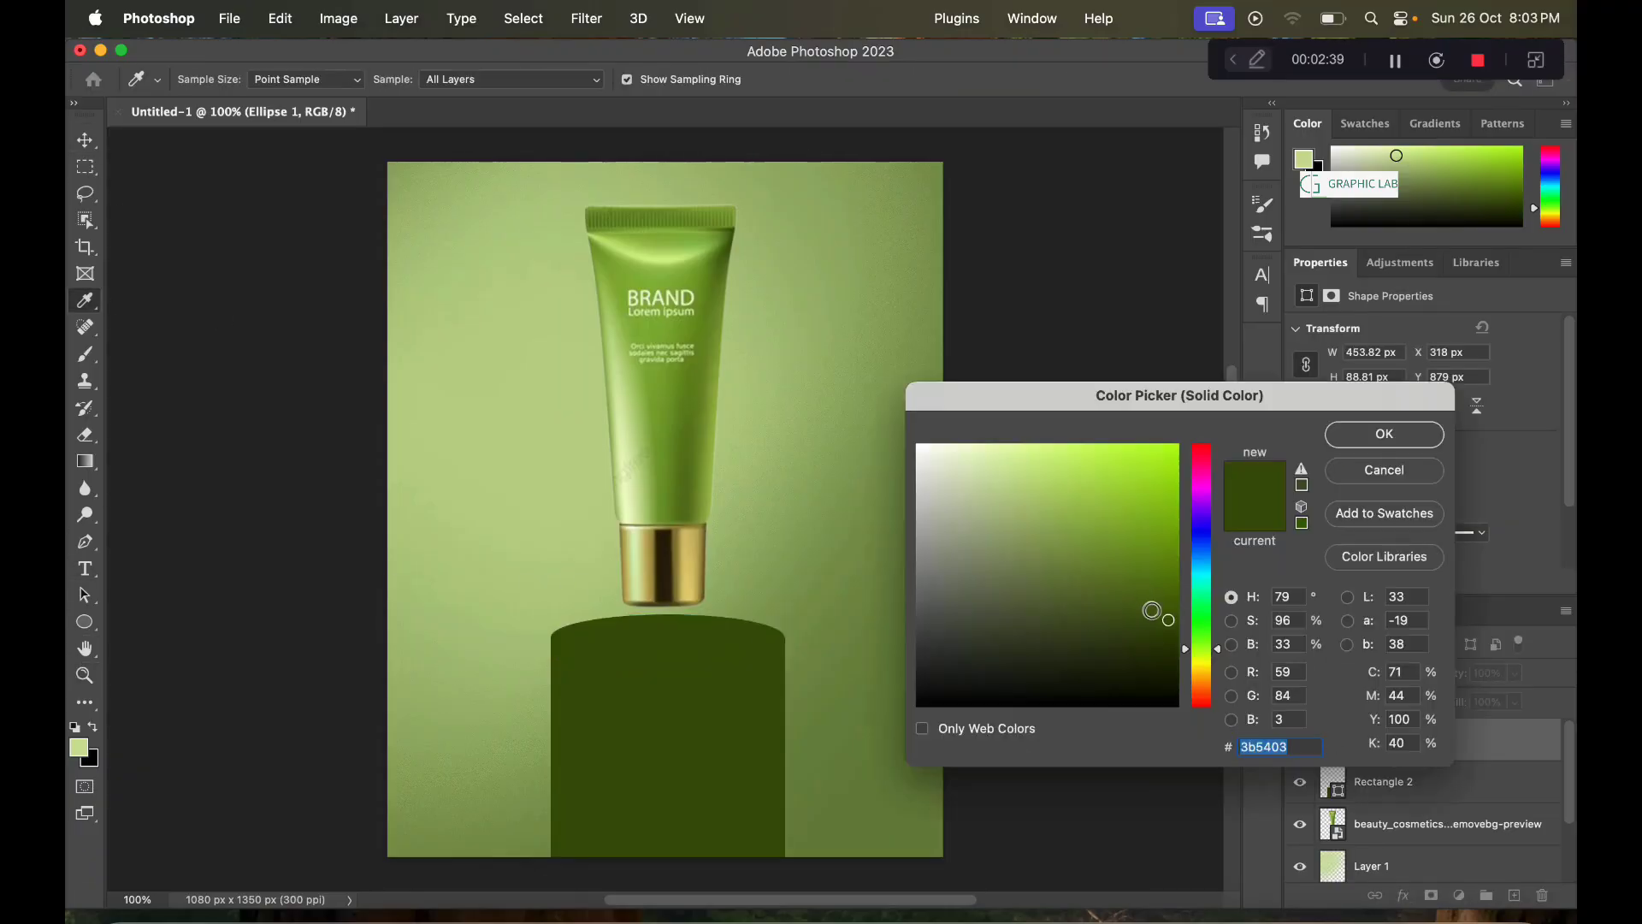
left_click_drag(1168, 619, 1118, 567)
left_click(1386, 435)
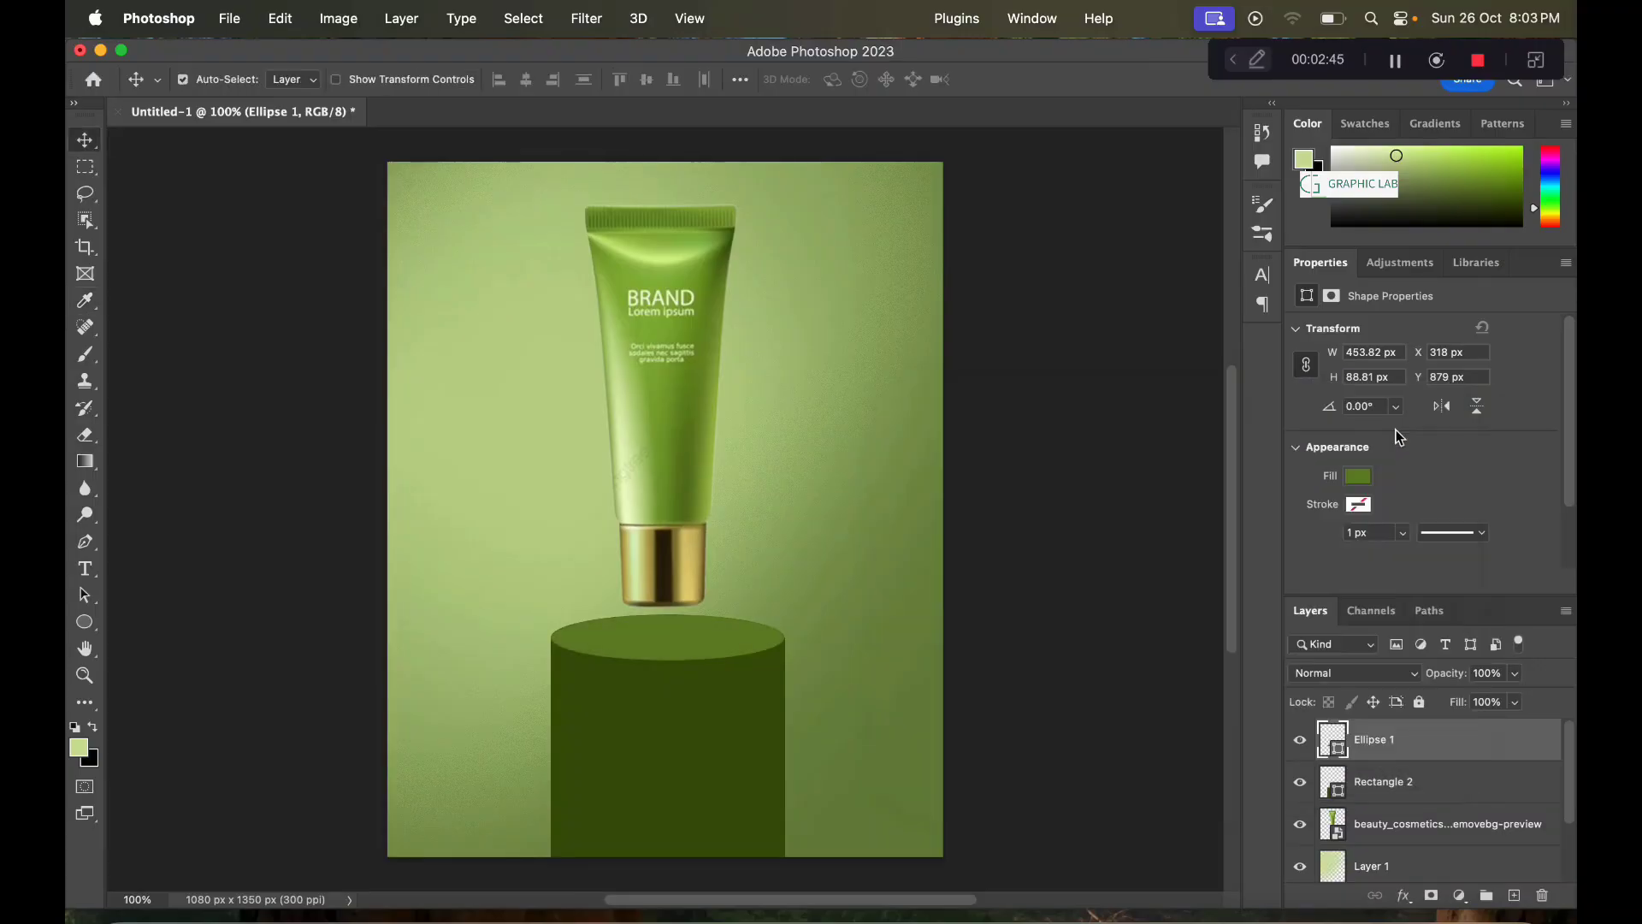
left_click(681, 496)
key("ctrl+t")
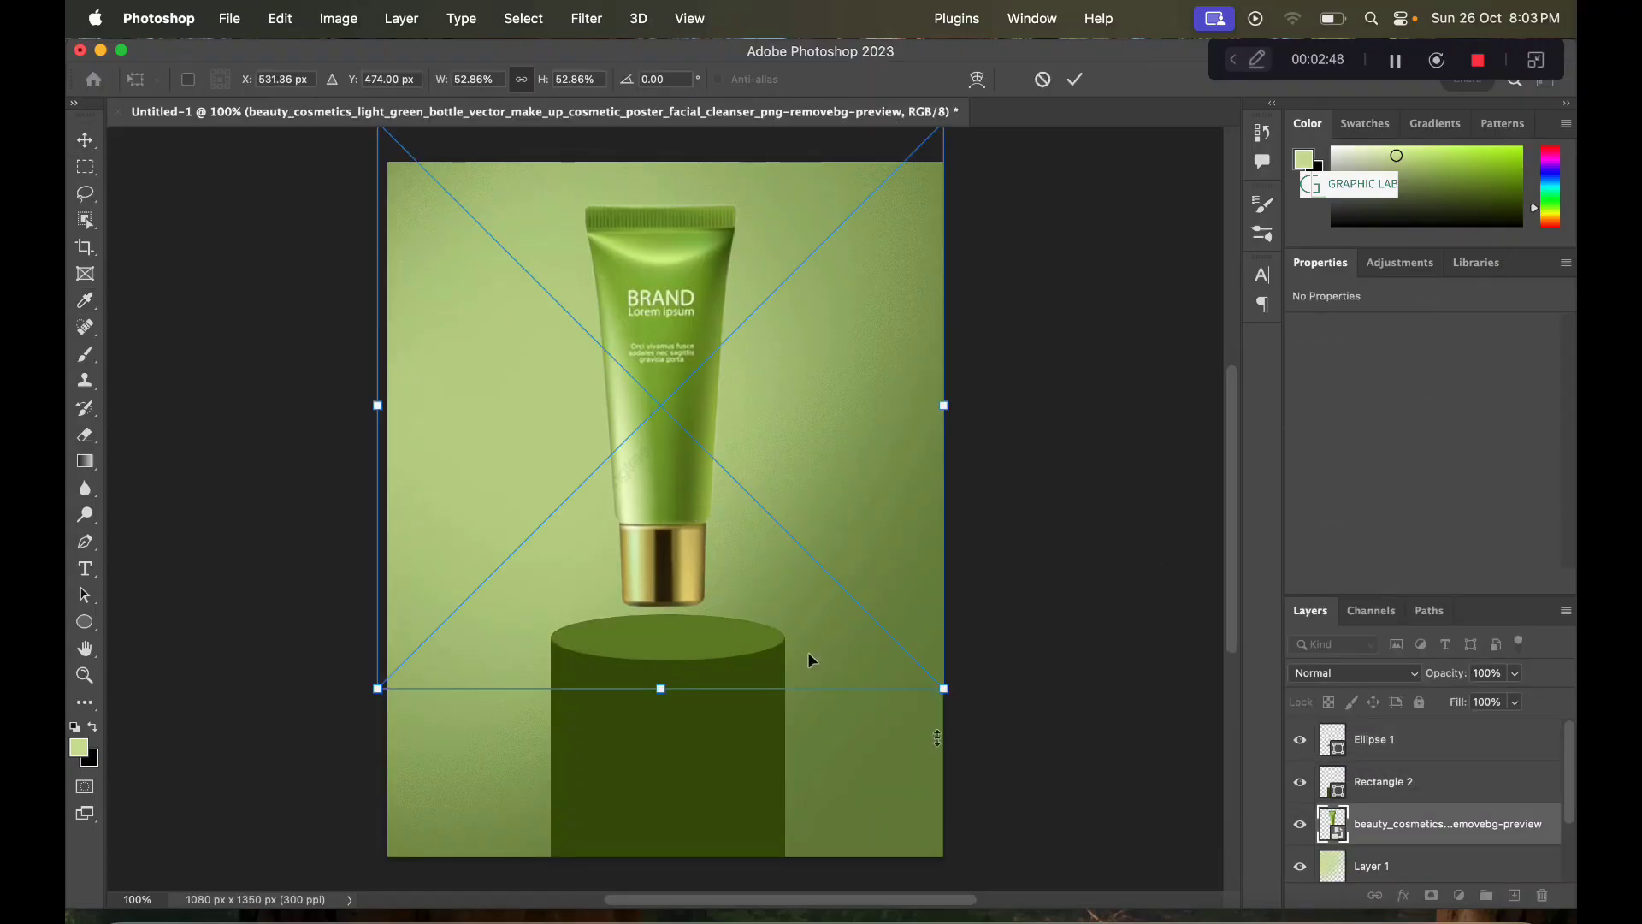
Step: Shrink the tube slightly, then group, lower and widen the podium to about 113%
left_click_drag(945, 688, 924, 671)
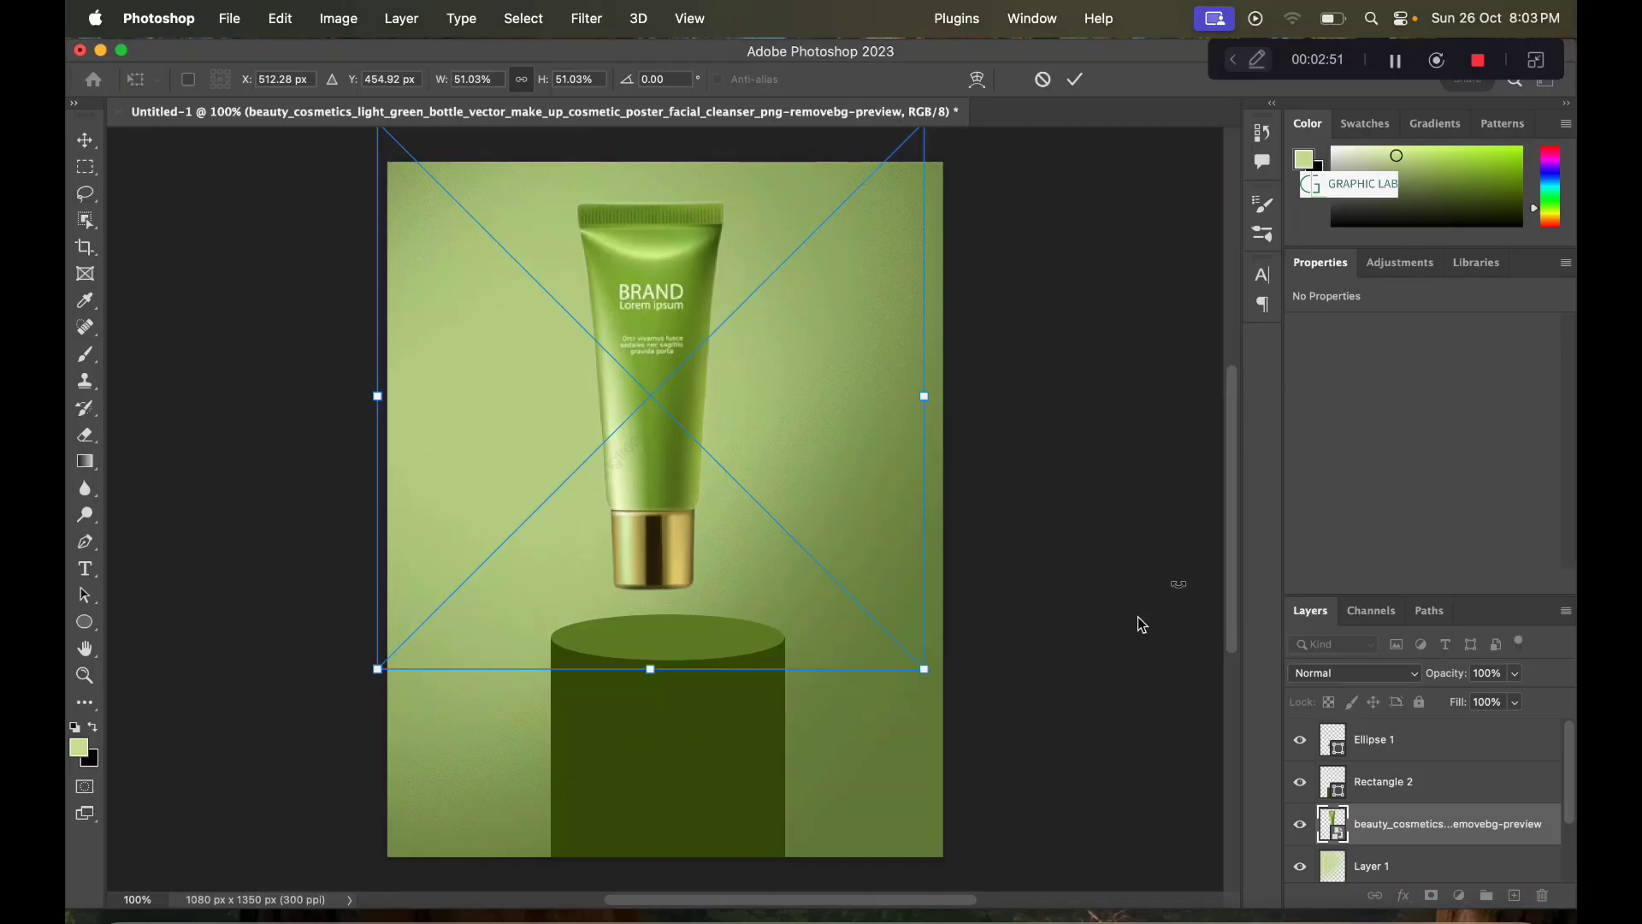
left_click(1075, 79)
left_click(716, 773)
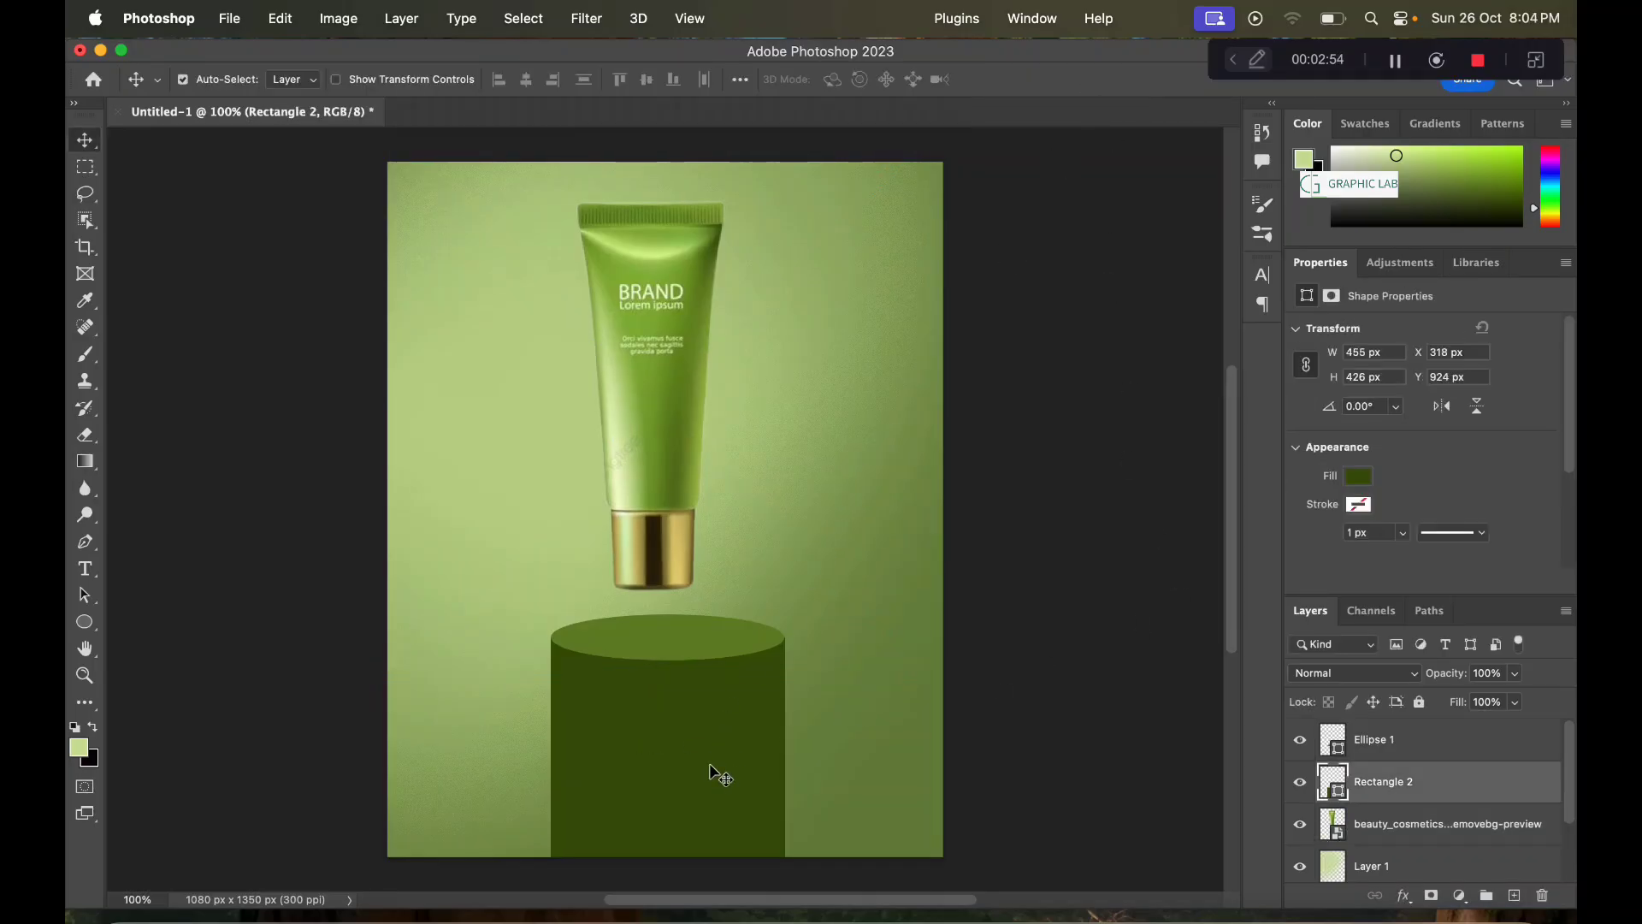
left_click(716, 633, "shift")
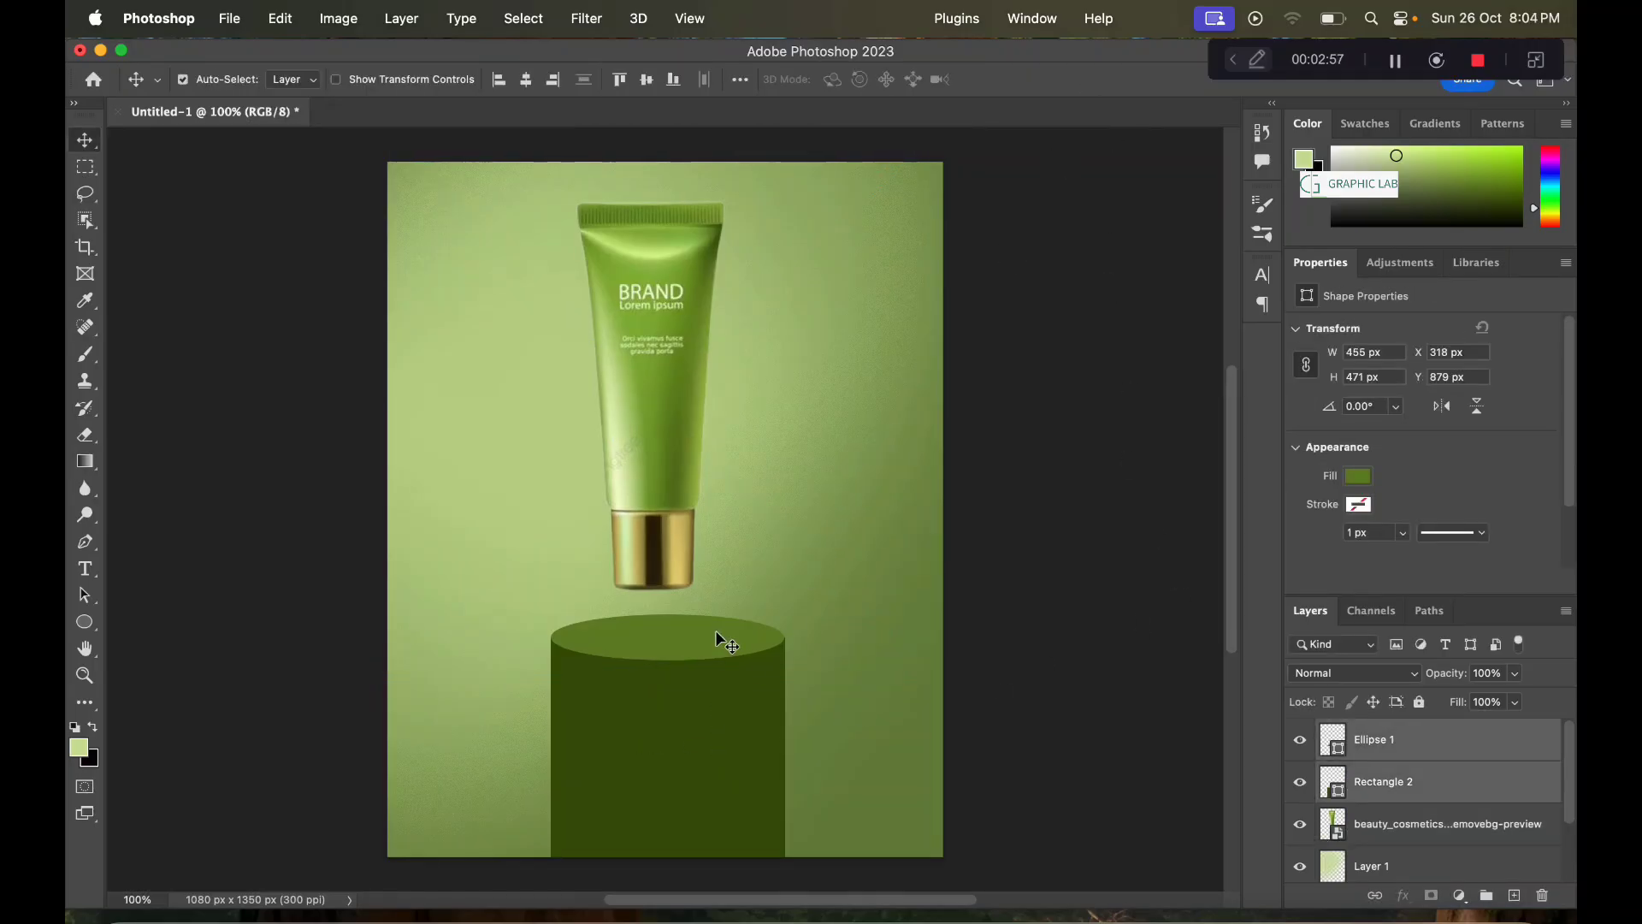
key("ctrl+g")
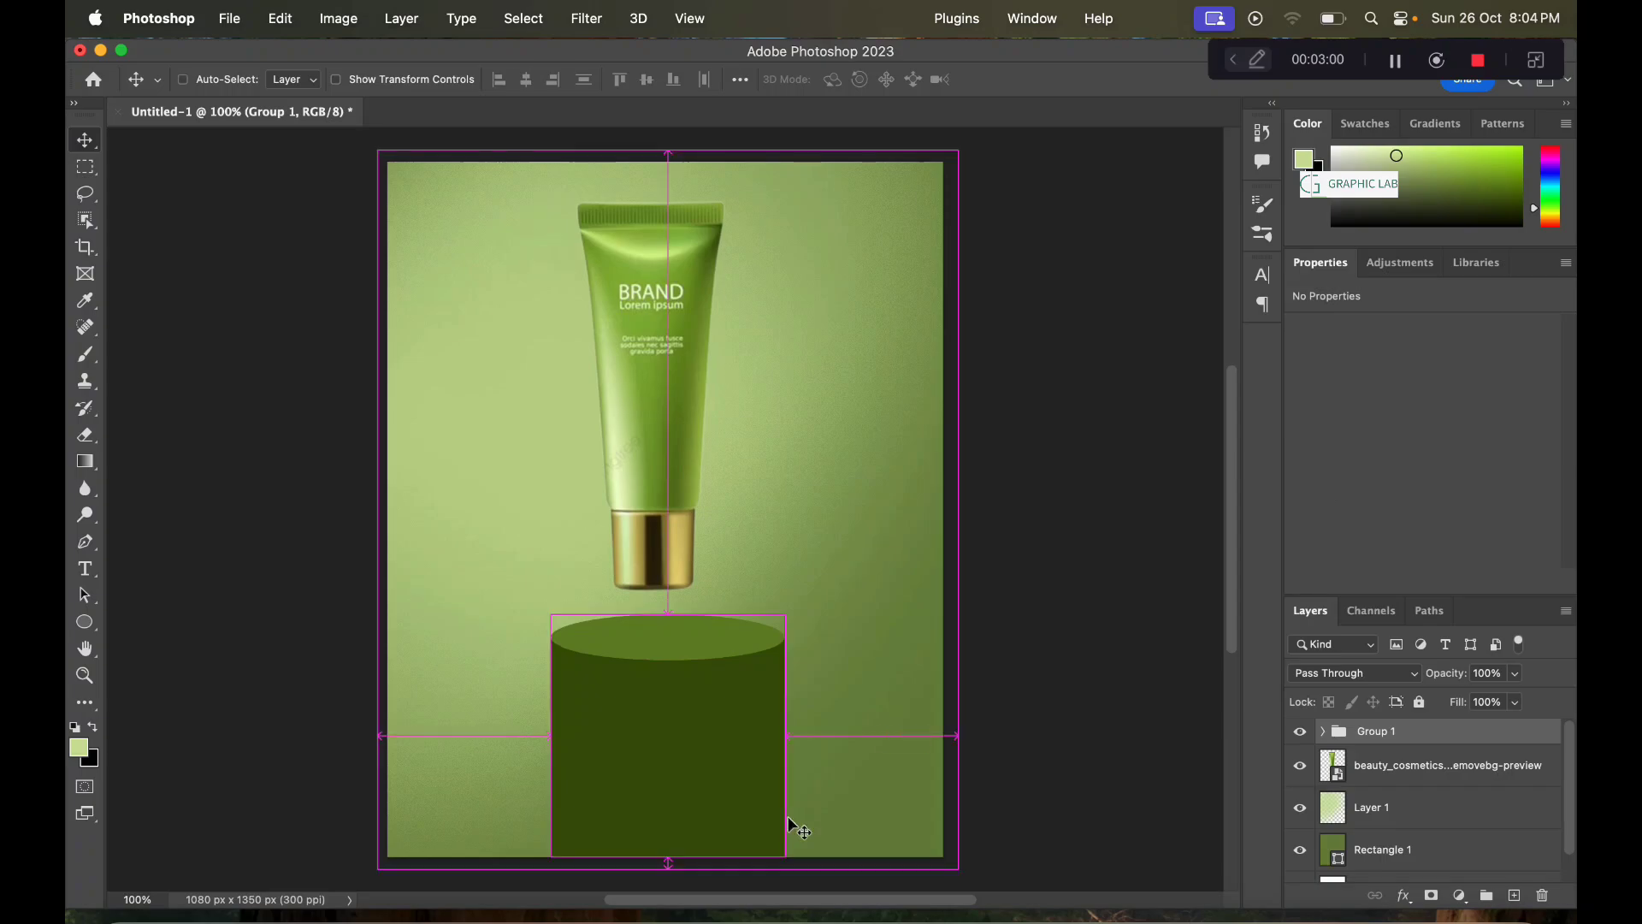
key("ctrl+t")
mouse_move(754, 772)
left_mouse_down()
mouse_move(737, 828)
mouse_move(806, 770)
left_mouse_up()
left_click_drag(707, 807, 721, 806)
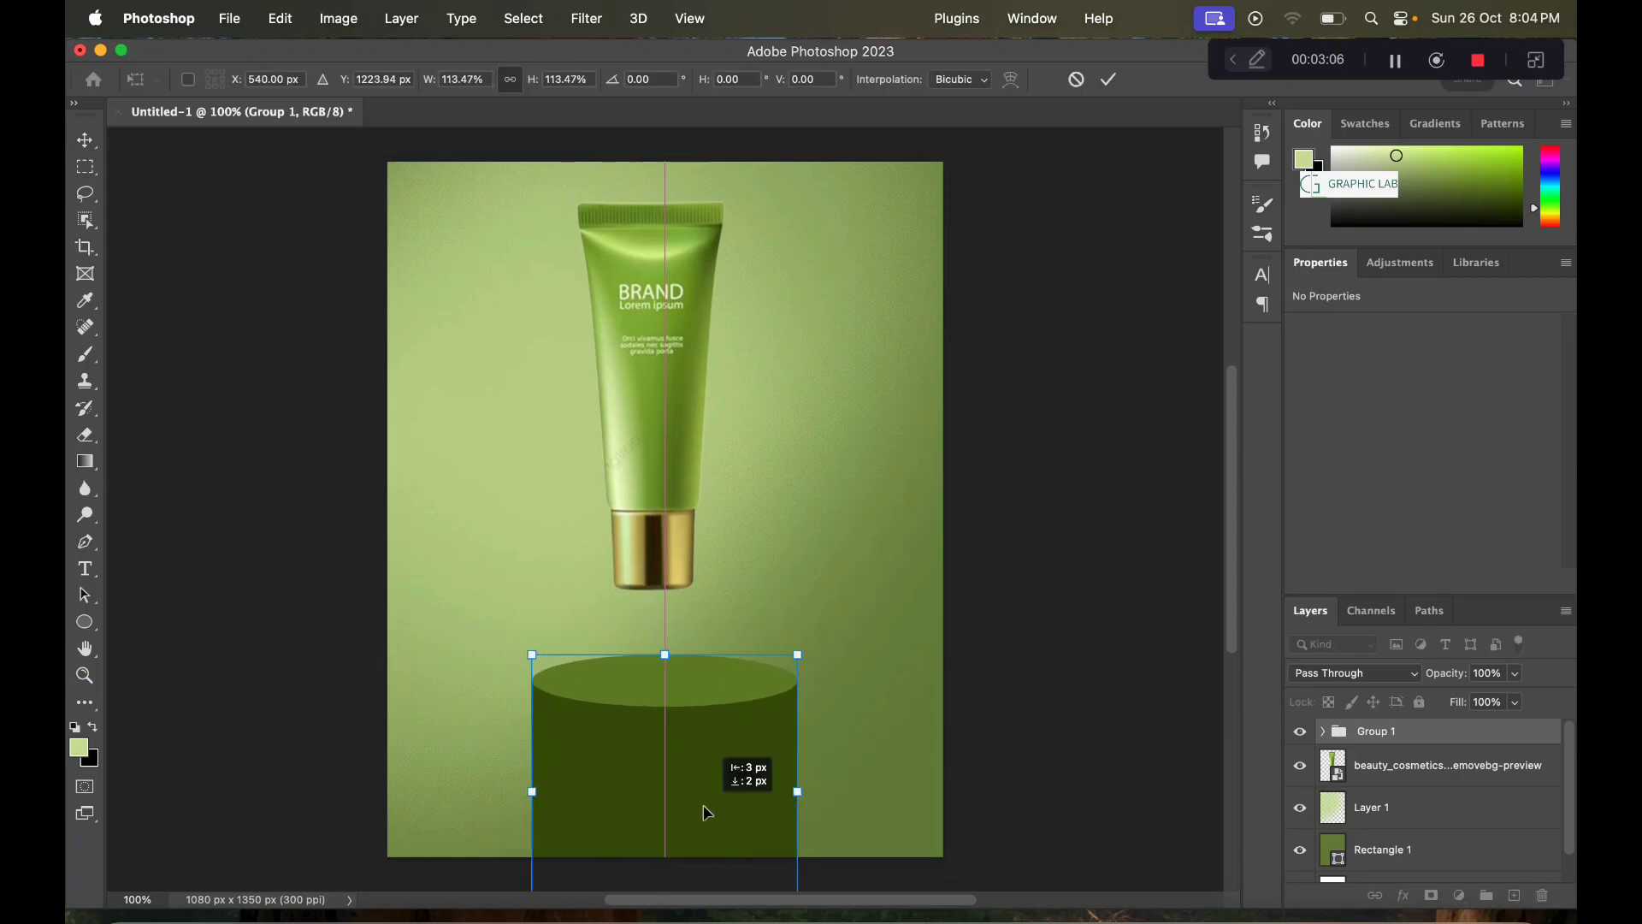
left_click(1110, 80)
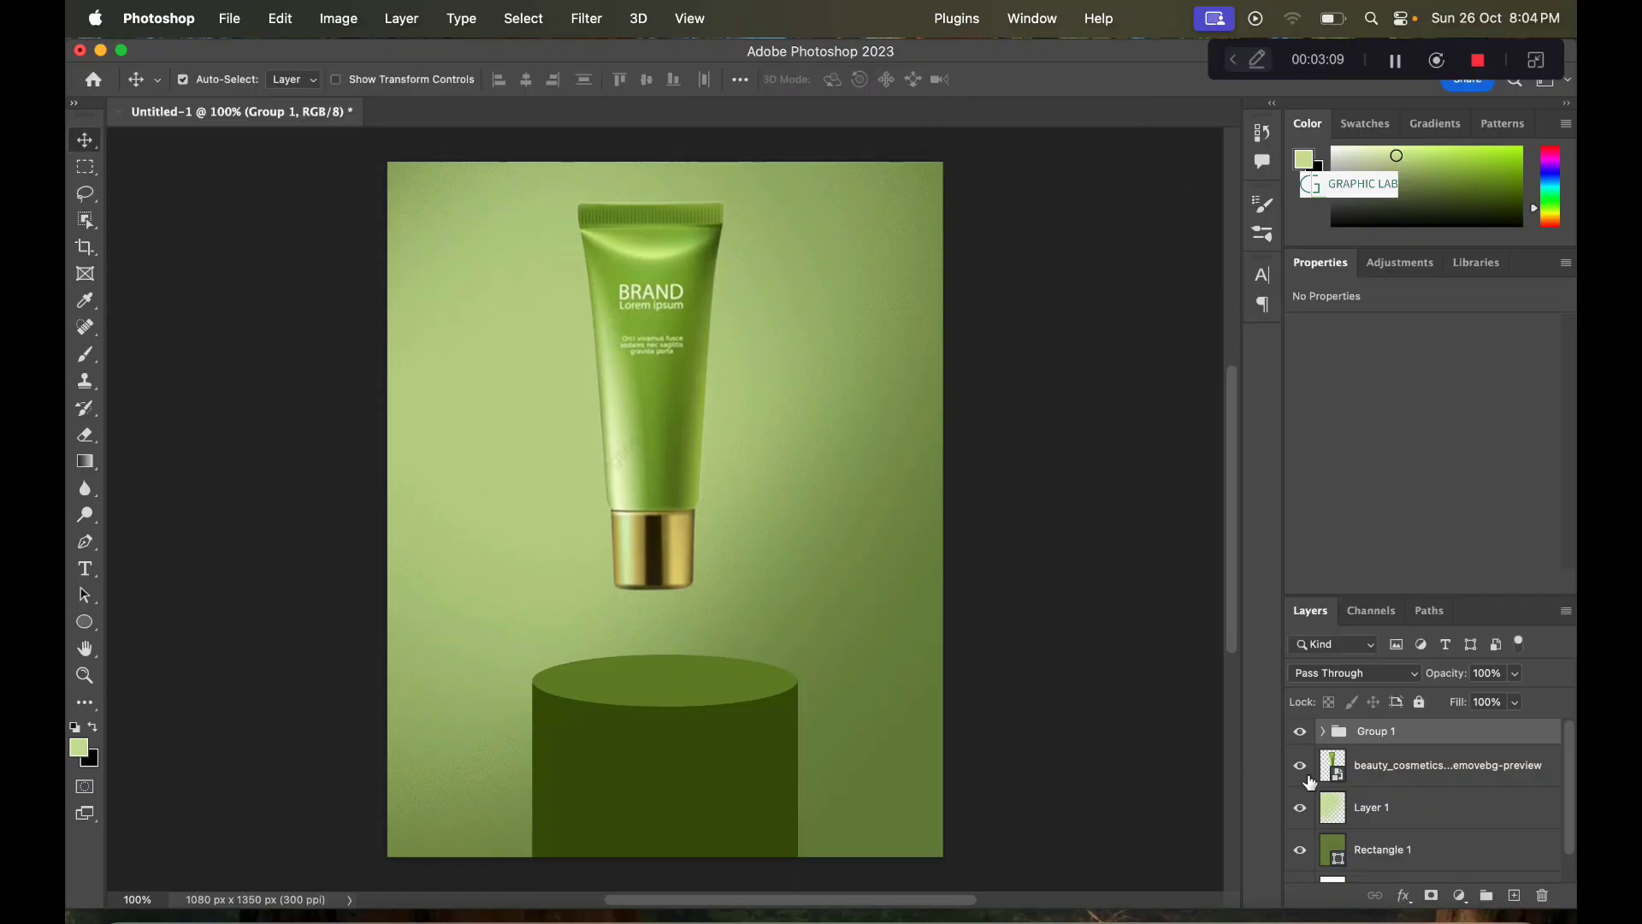
right_click(1423, 738)
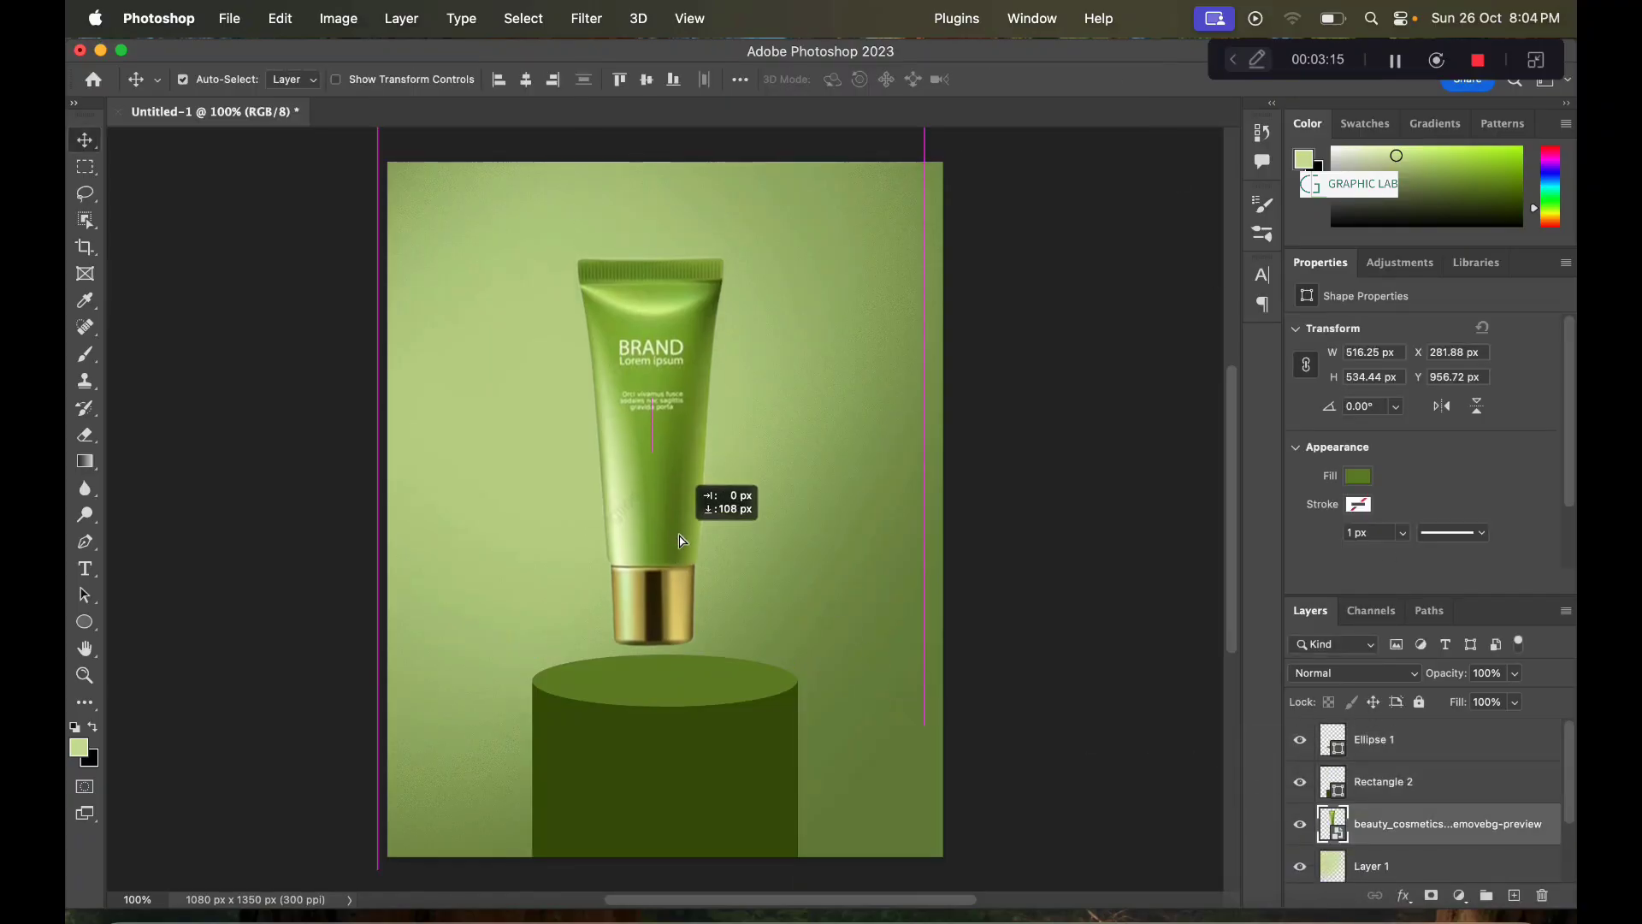
Step: Tilt the tube about −15°, stack it on top, and rest its cap on the podium
left_click_drag(682, 492, 692, 542)
key("ctrl+t")
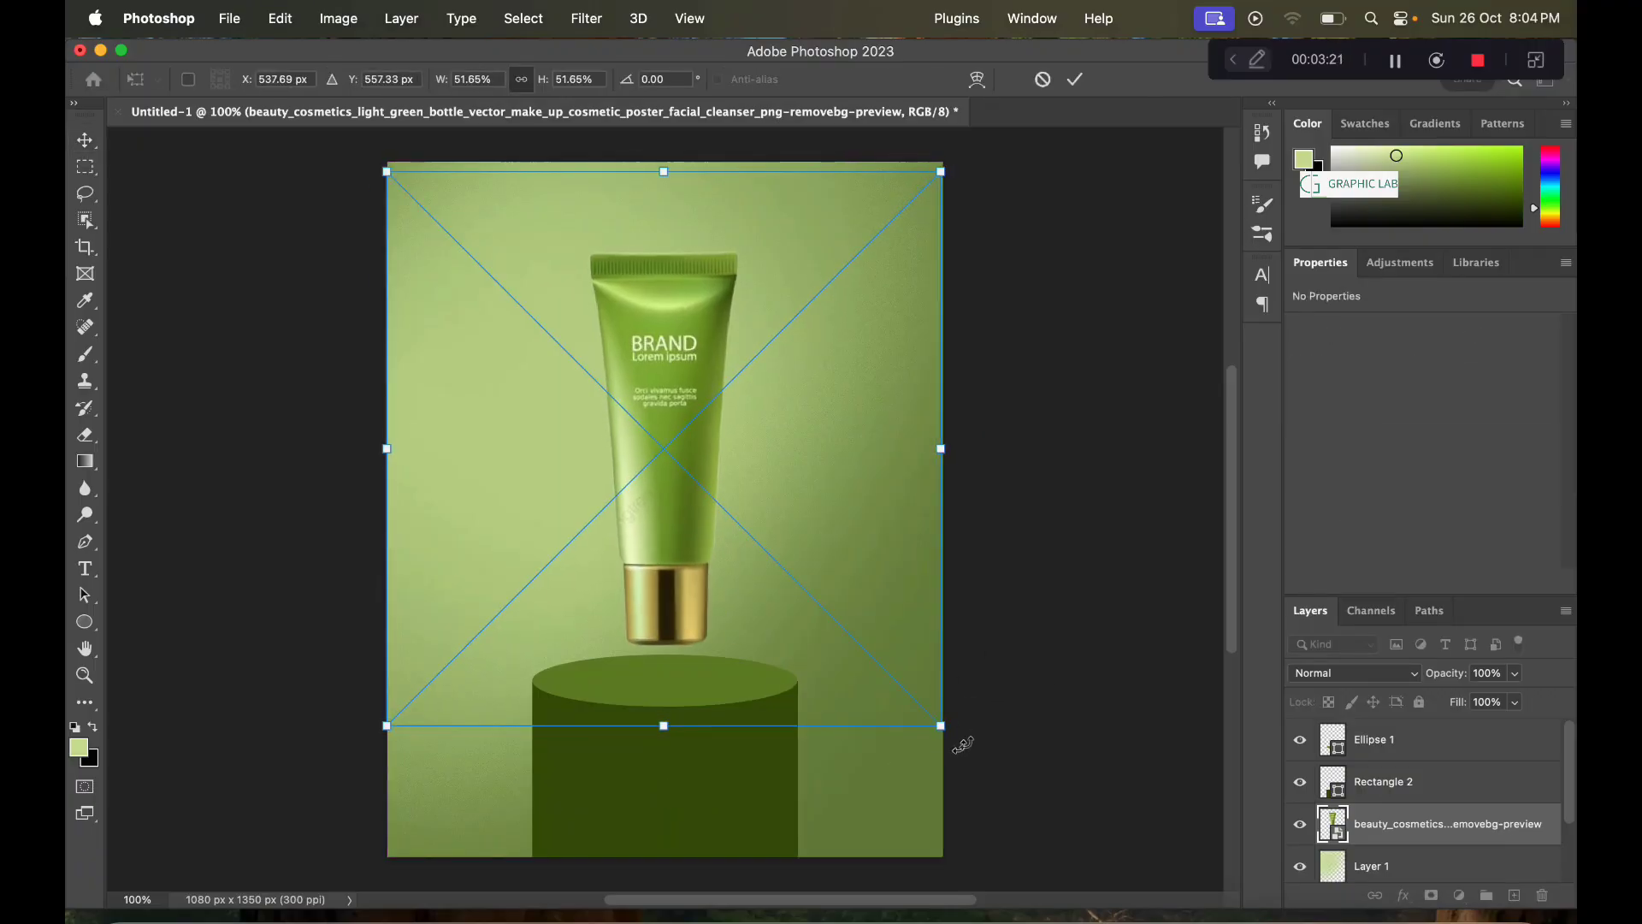
left_click_drag(963, 744, 1018, 663)
left_click_drag(679, 612, 635, 632)
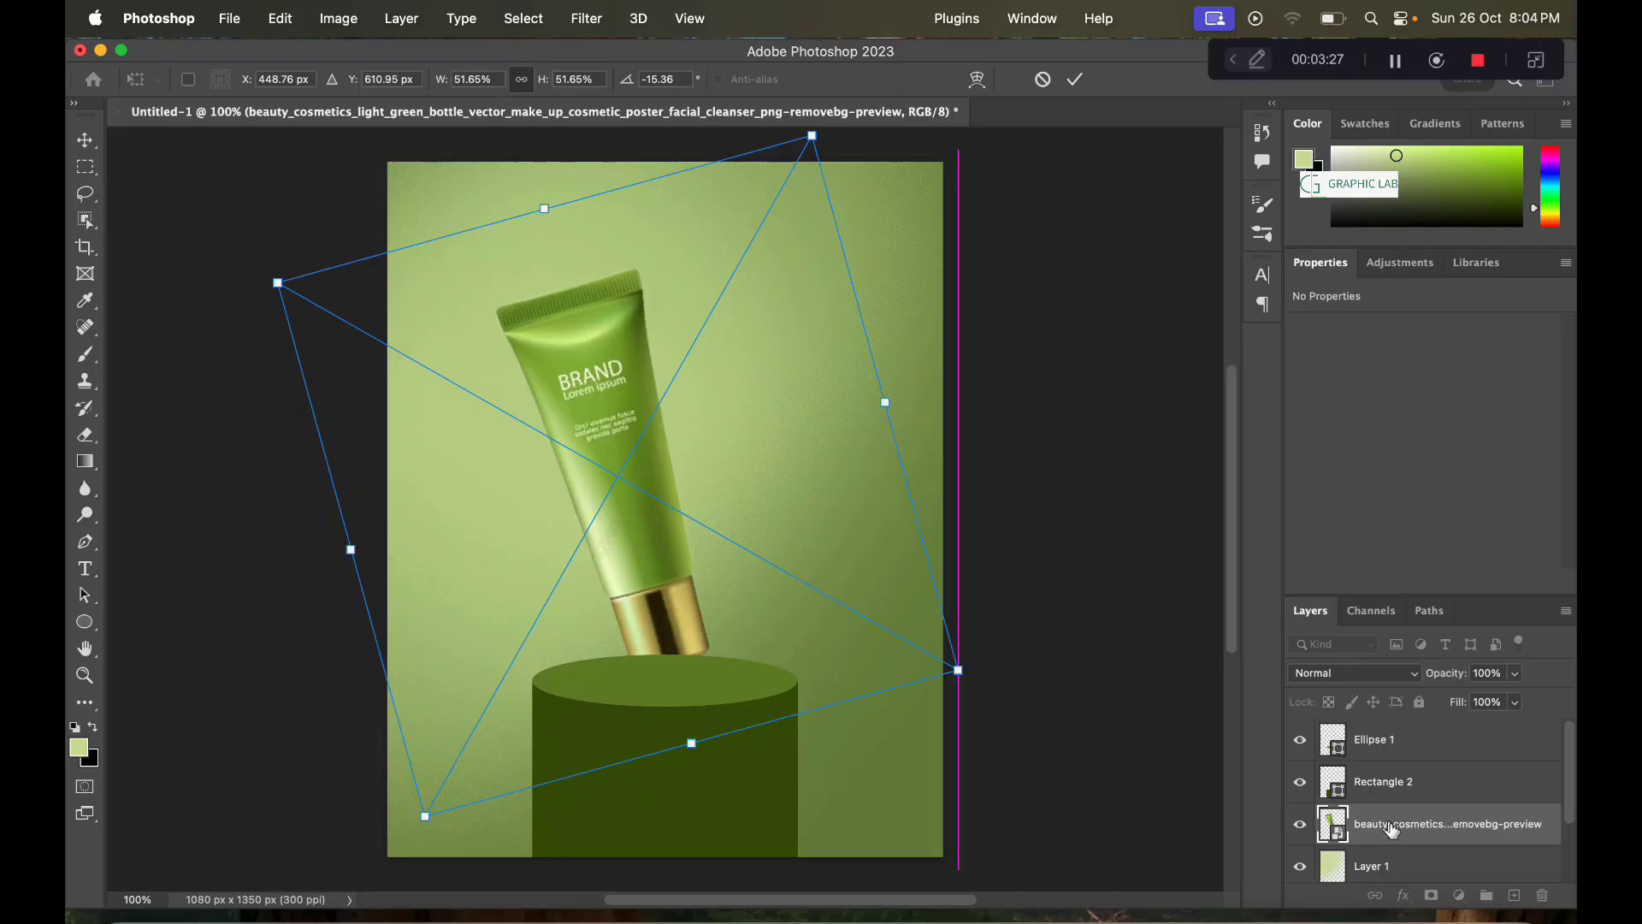
key("Return")
left_click_drag(1391, 829, 1392, 741)
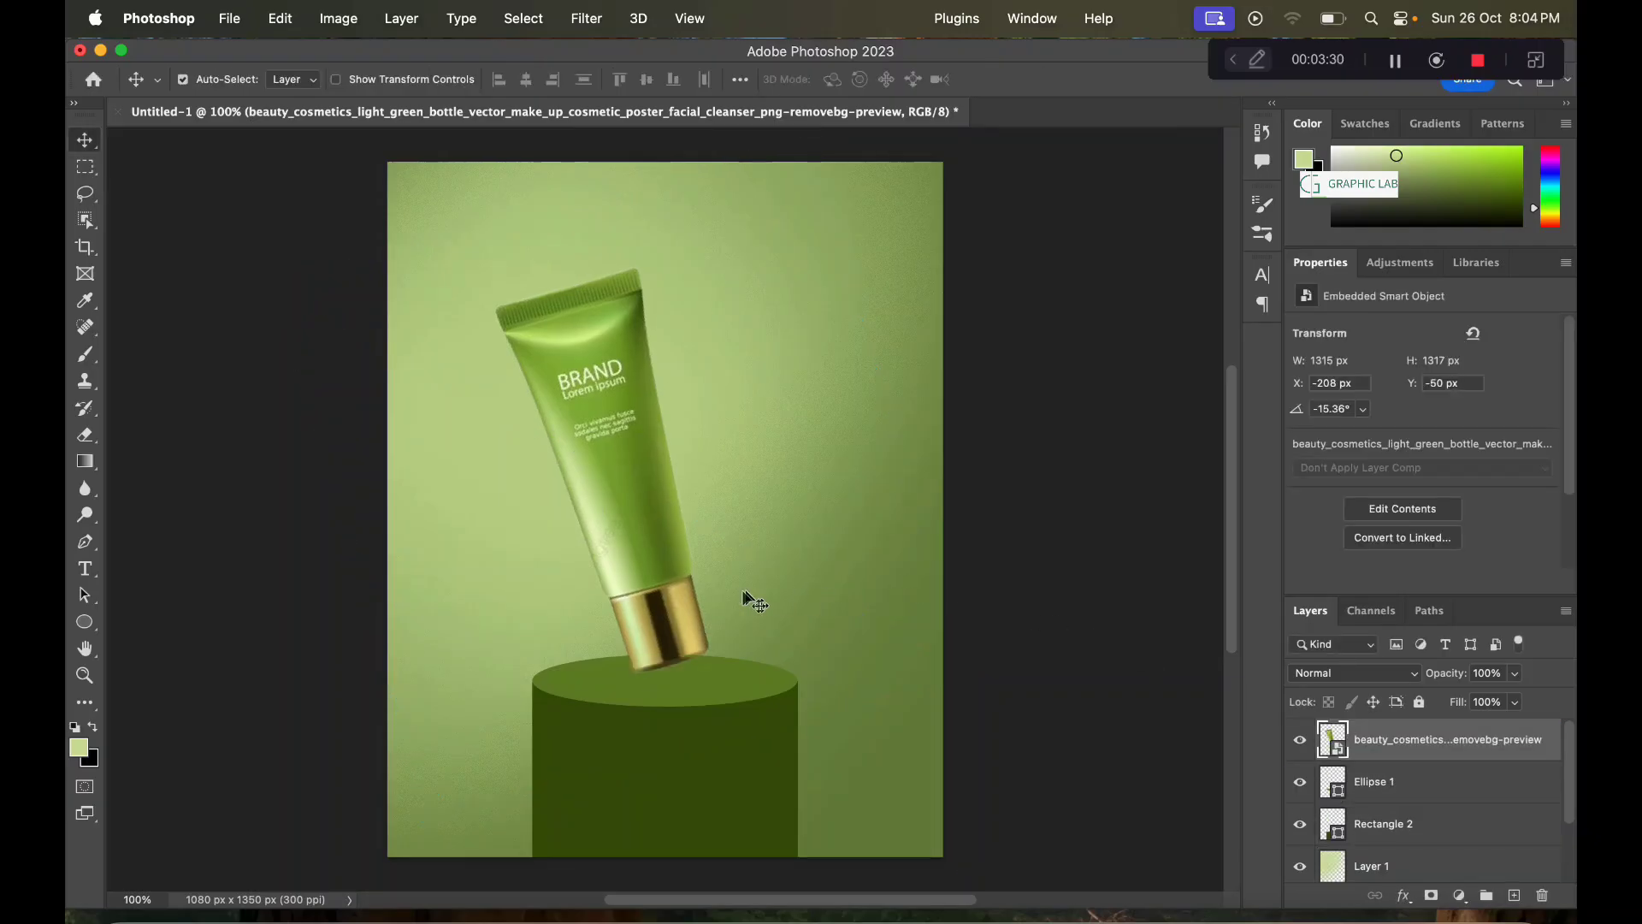
left_click_drag(686, 610, 807, 643)
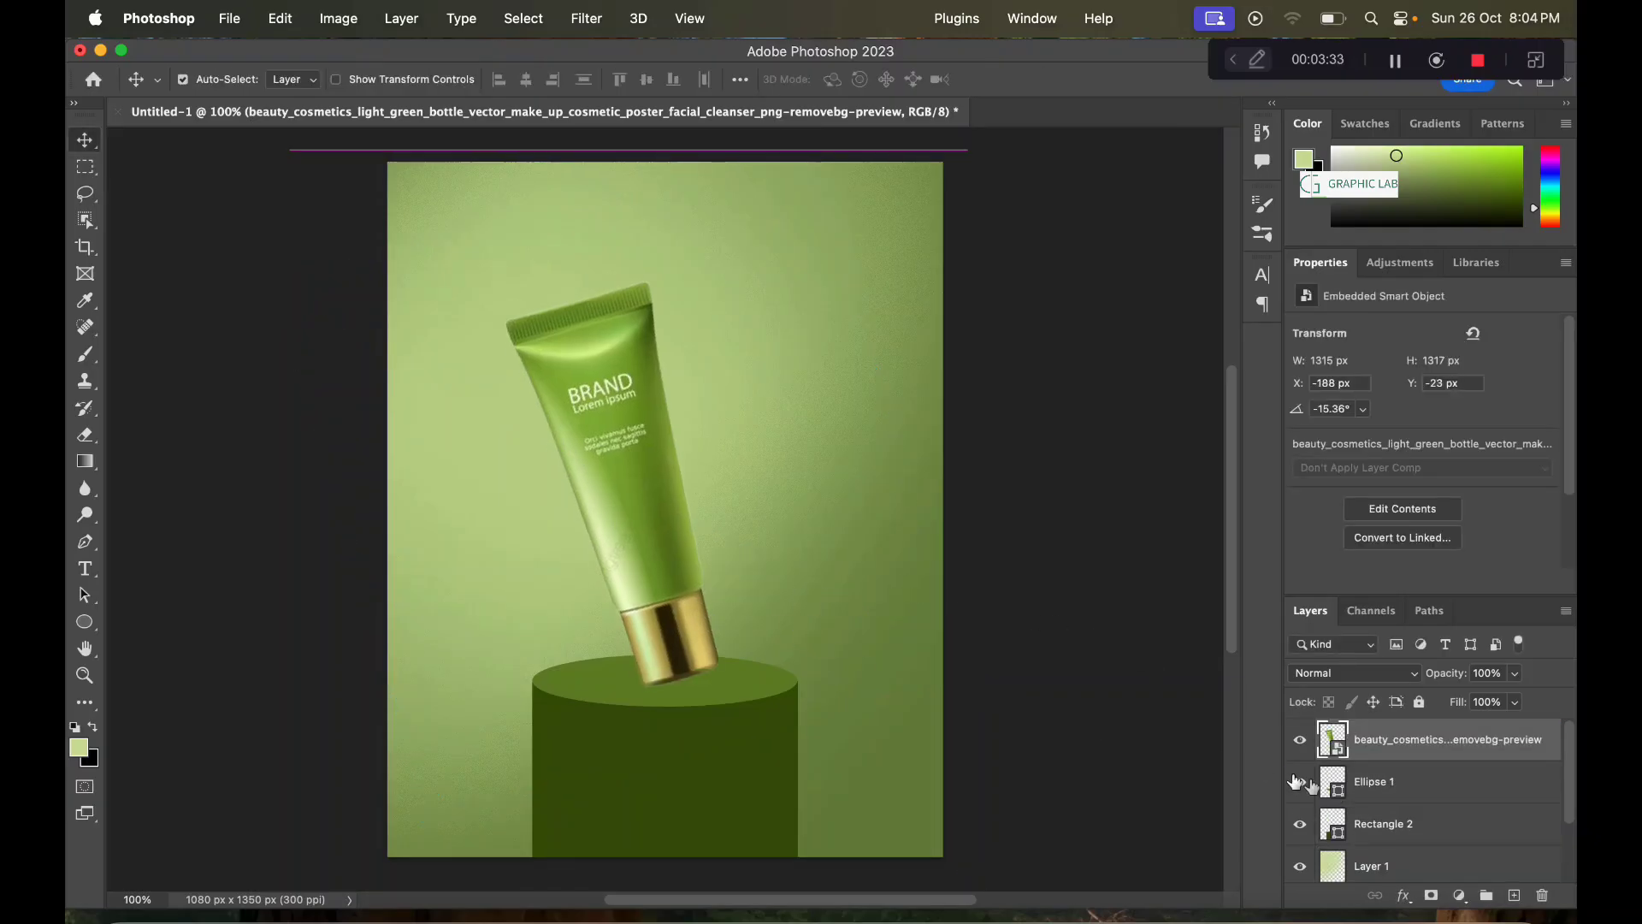
Step: Add a layer above Rectangle 2 and set a 400 px near-white brush, undoing green shading
left_click(1376, 835)
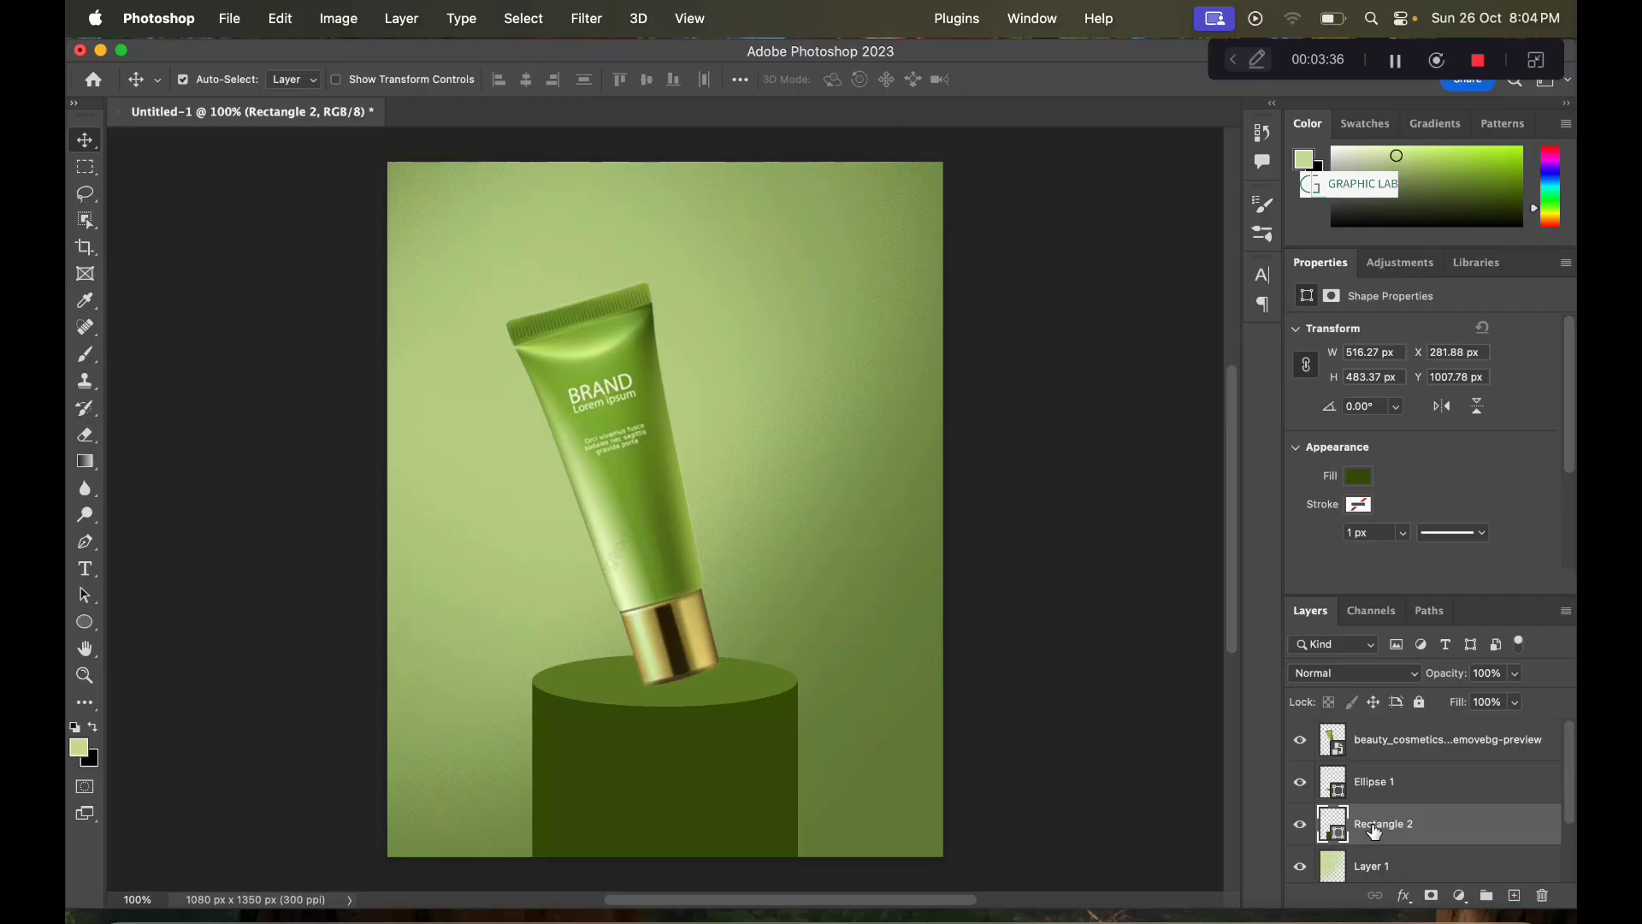
left_click(1515, 895)
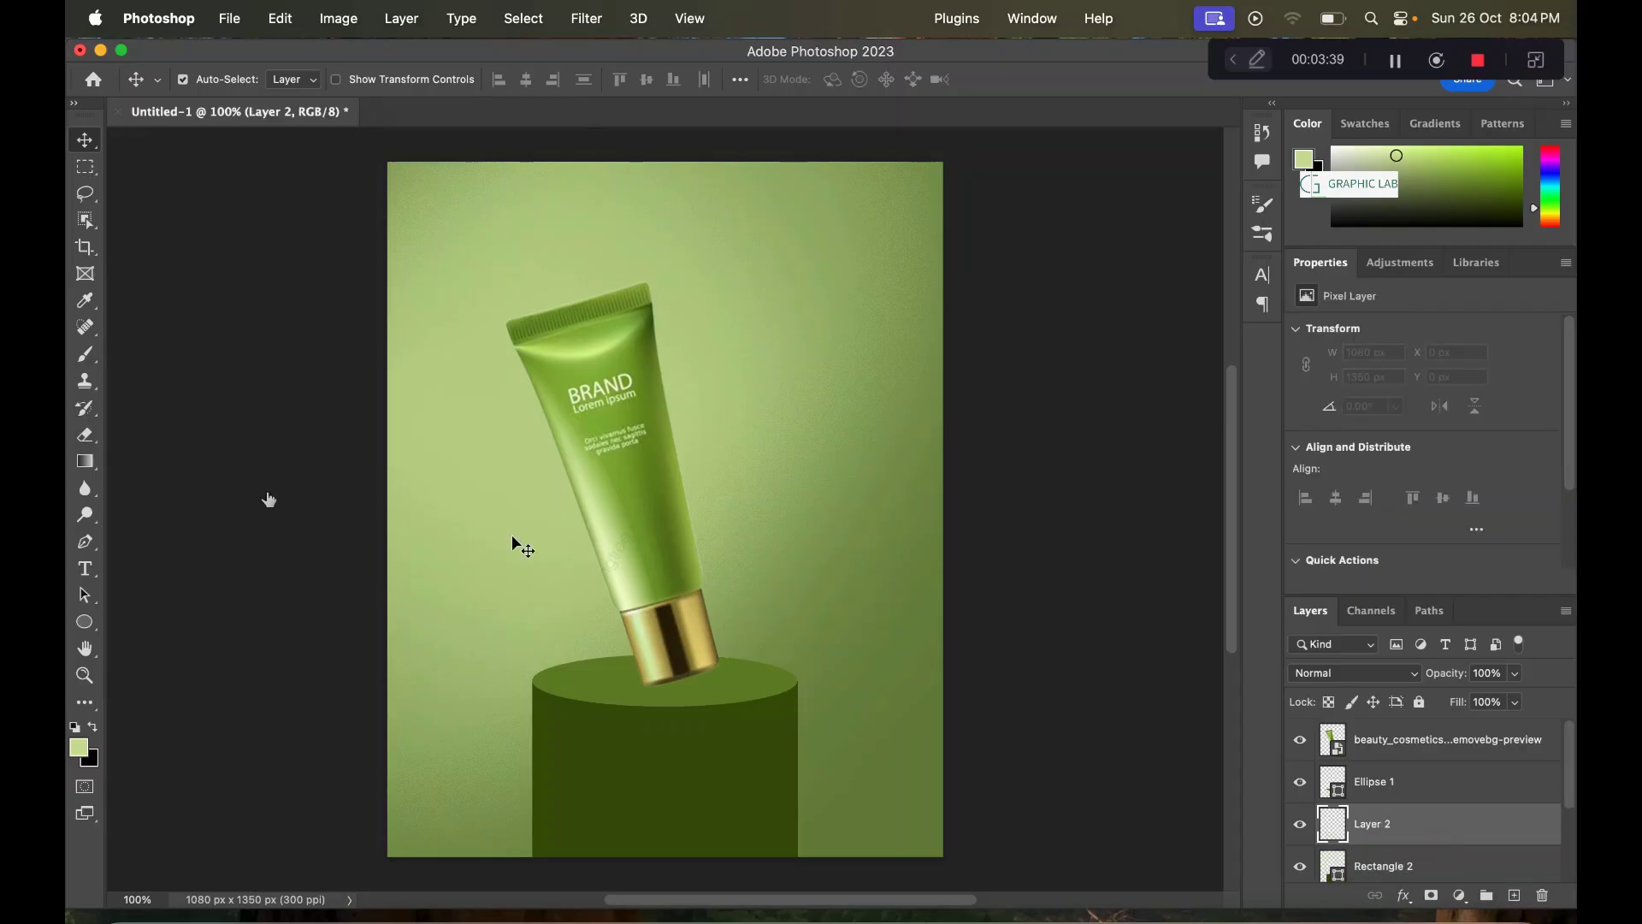
left_click(85, 354)
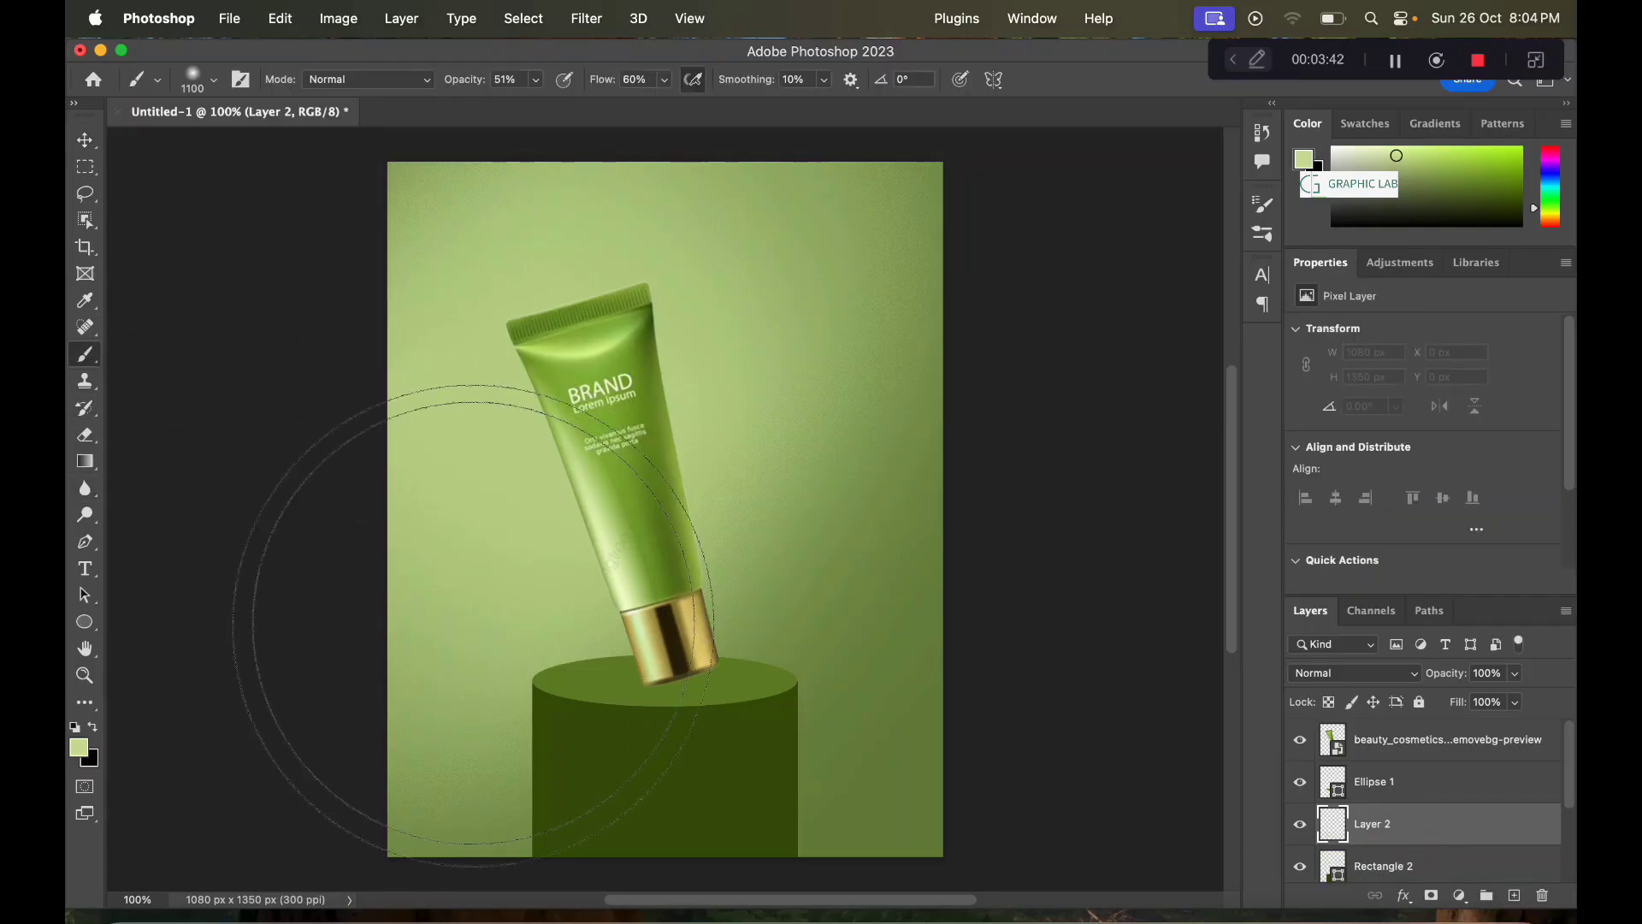
key("bracketleft")
key("bracketleft")
key("bracketleft")
key("bracketleft")
key("bracketleft")
key("bracketleft")
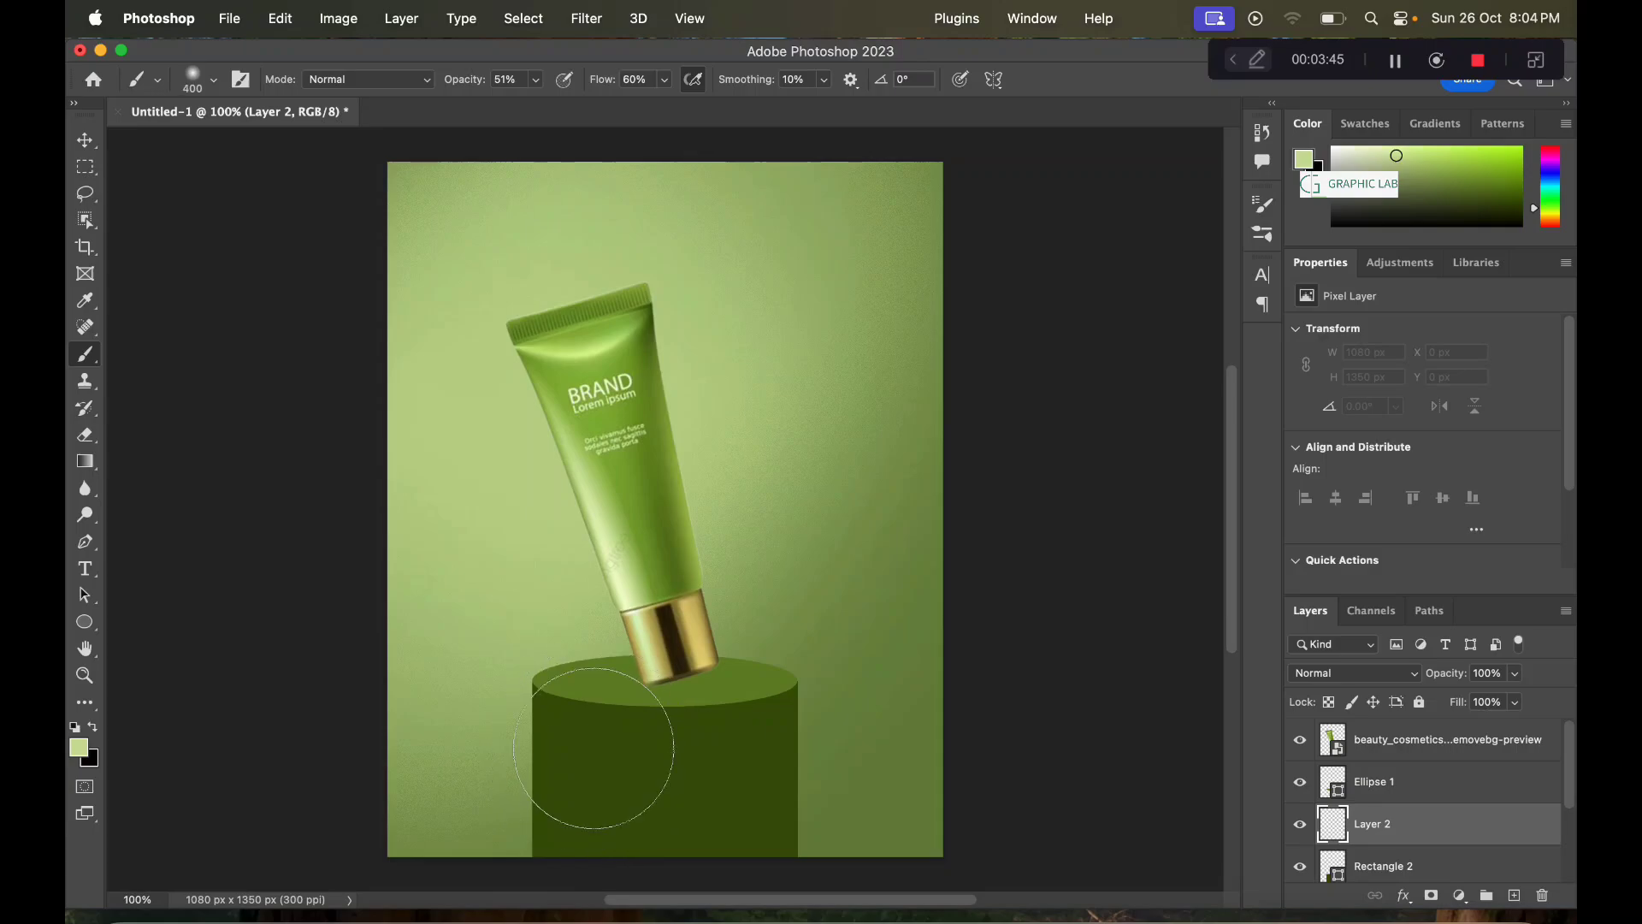
left_click_drag(594, 749, 566, 842)
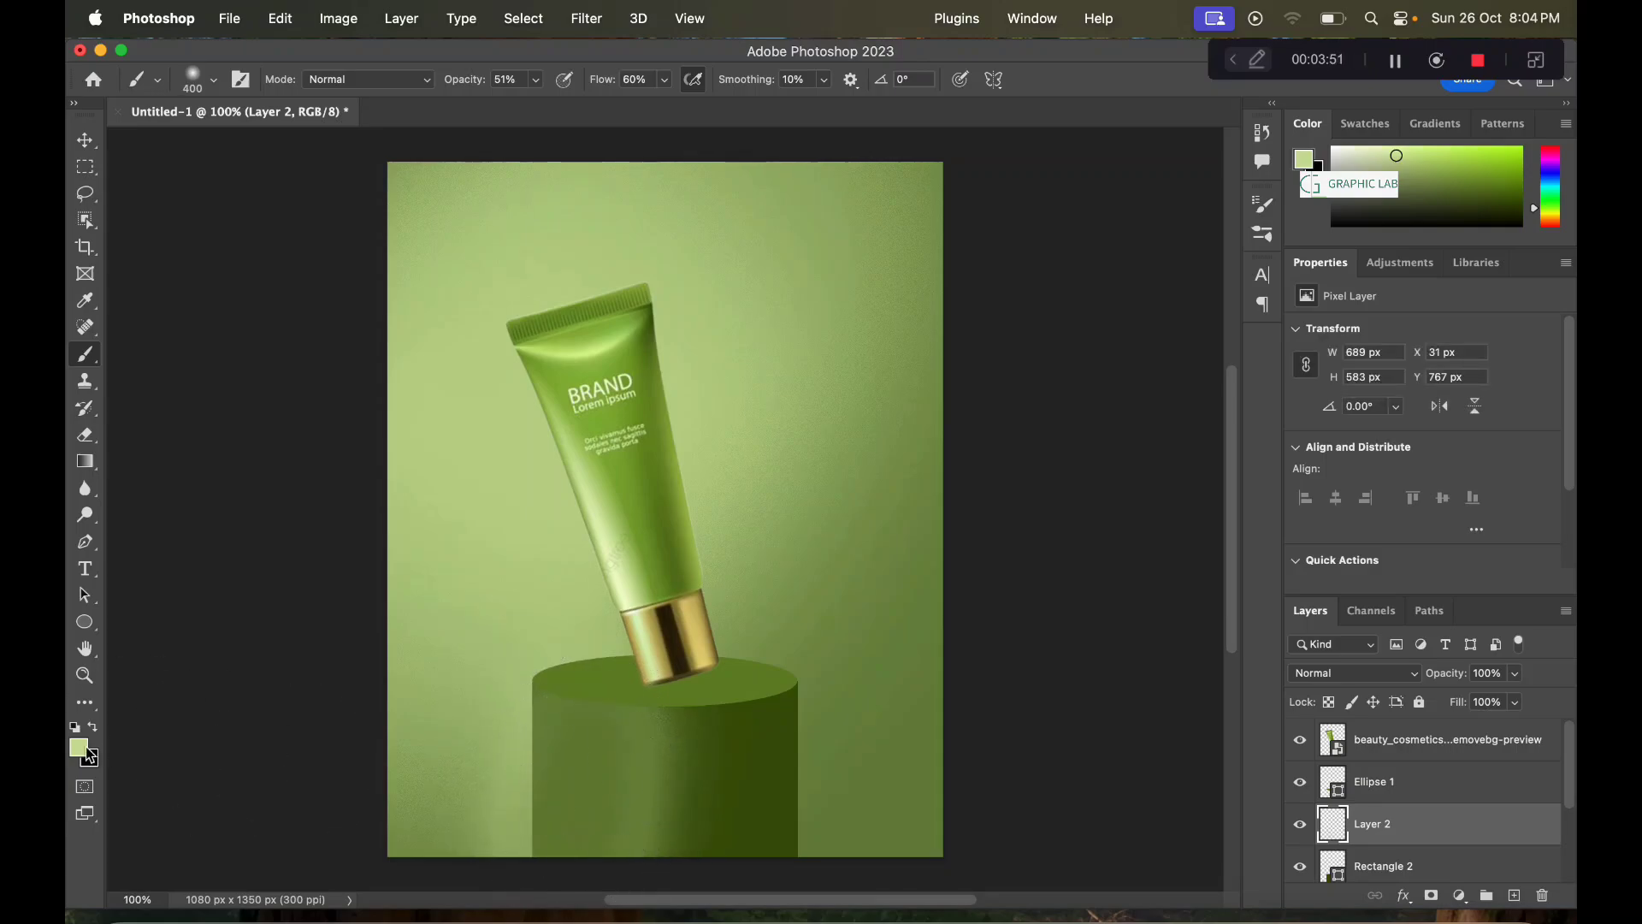
left_click(85, 749)
left_click_drag(1001, 471, 927, 446)
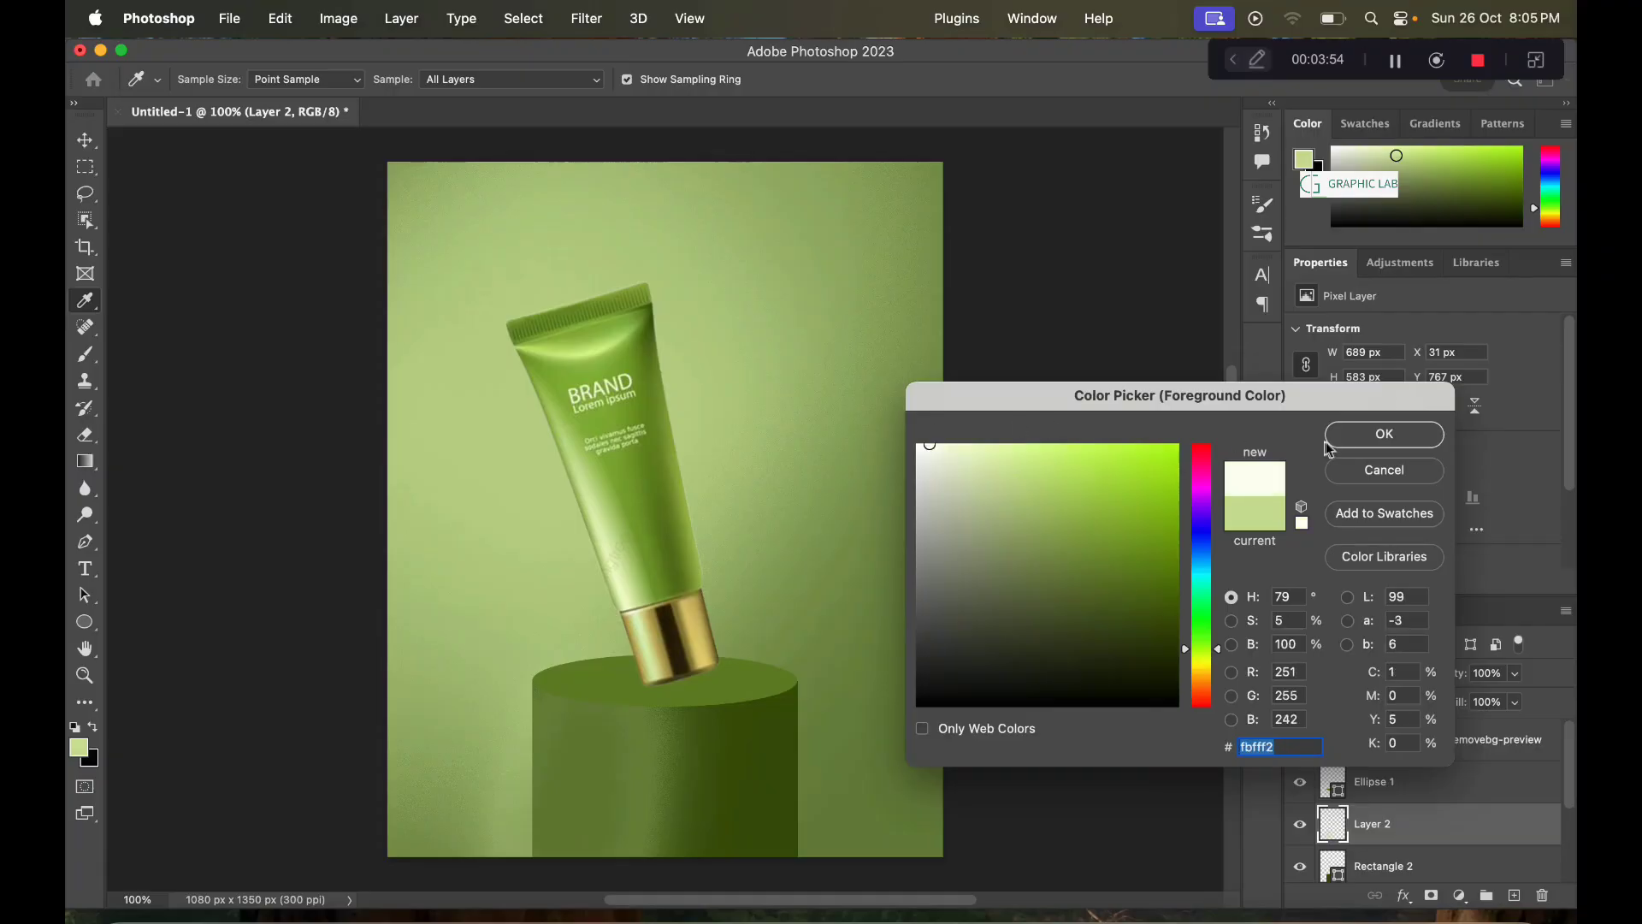
left_click(1386, 435)
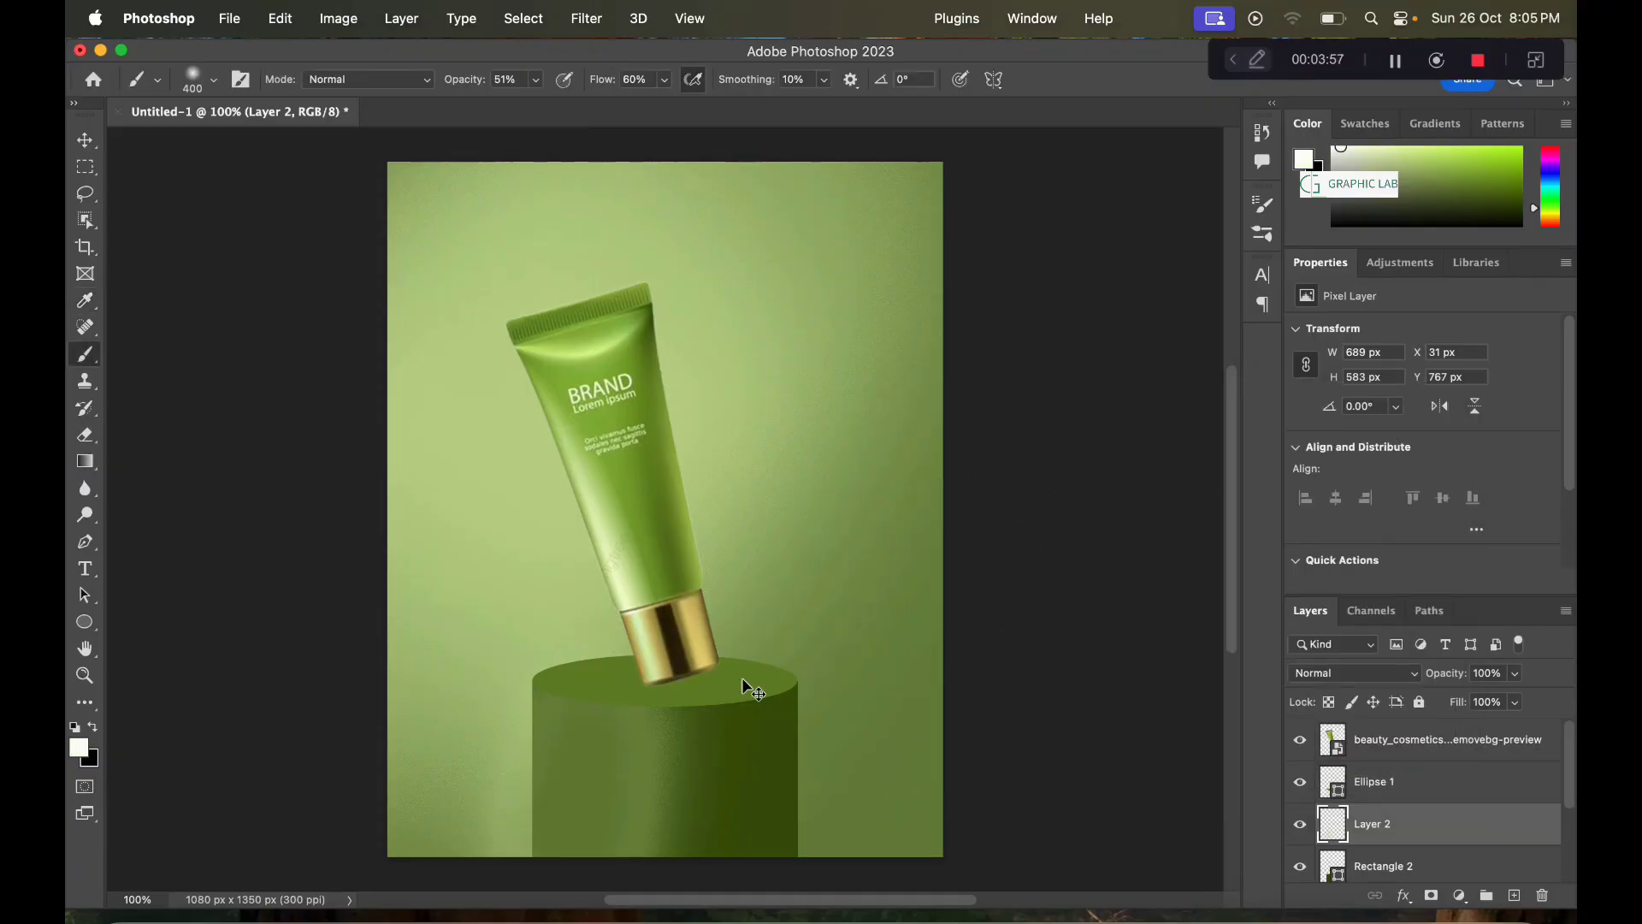
key("ctrl+z")
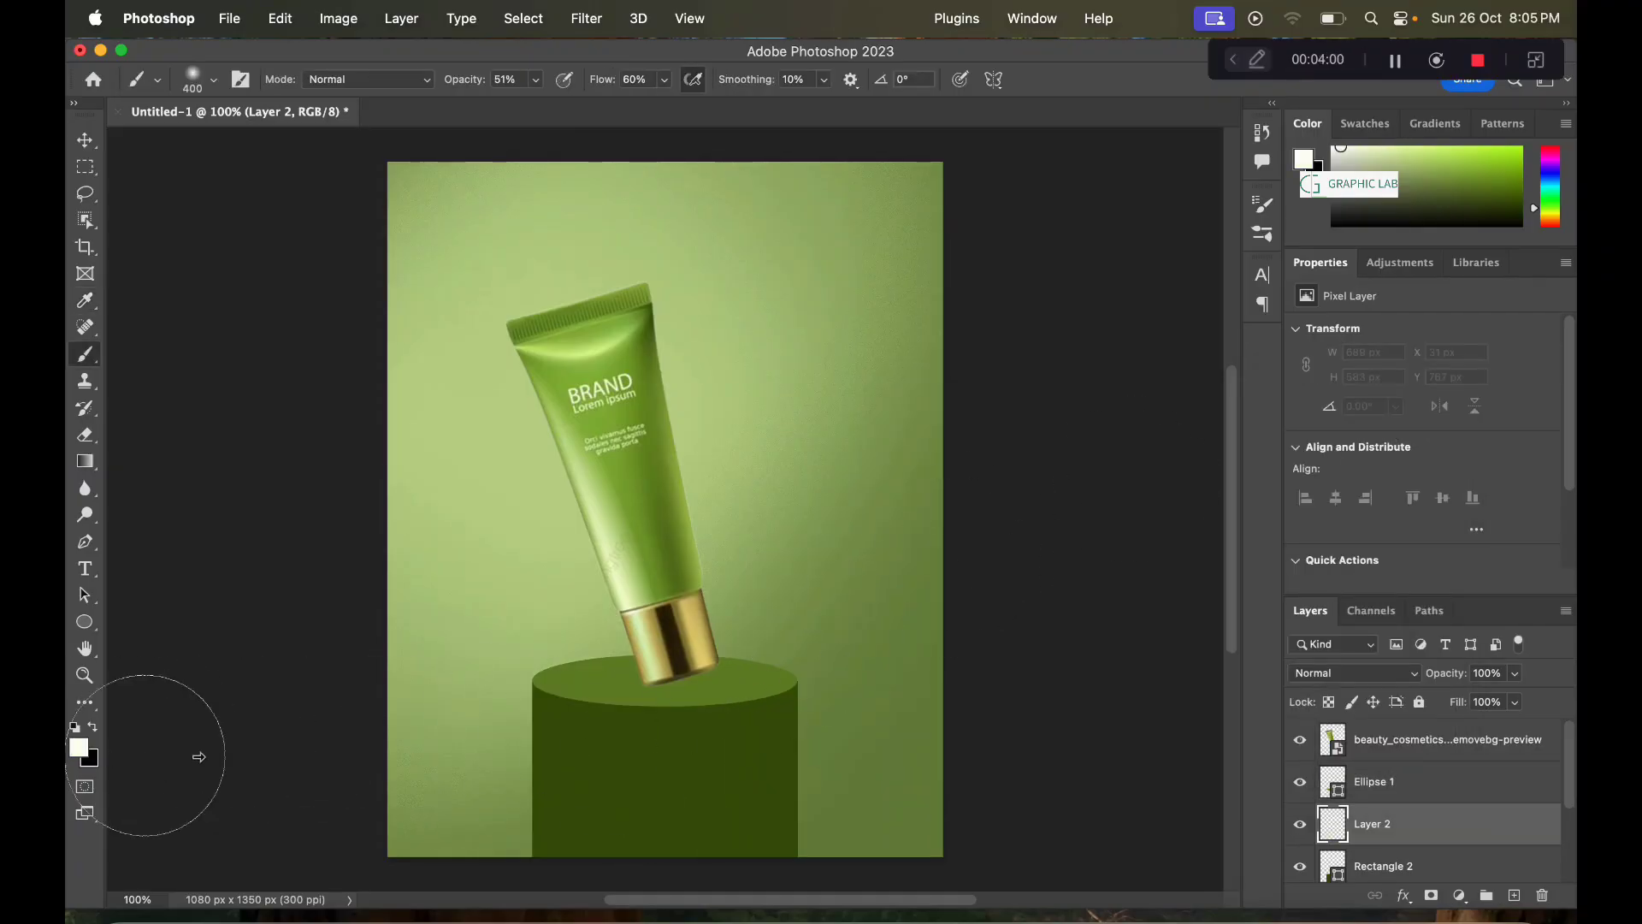
Step: Paint white shading on the podium, clip it, then undo the clipping and strokes
left_click_drag(569, 715, 550, 880)
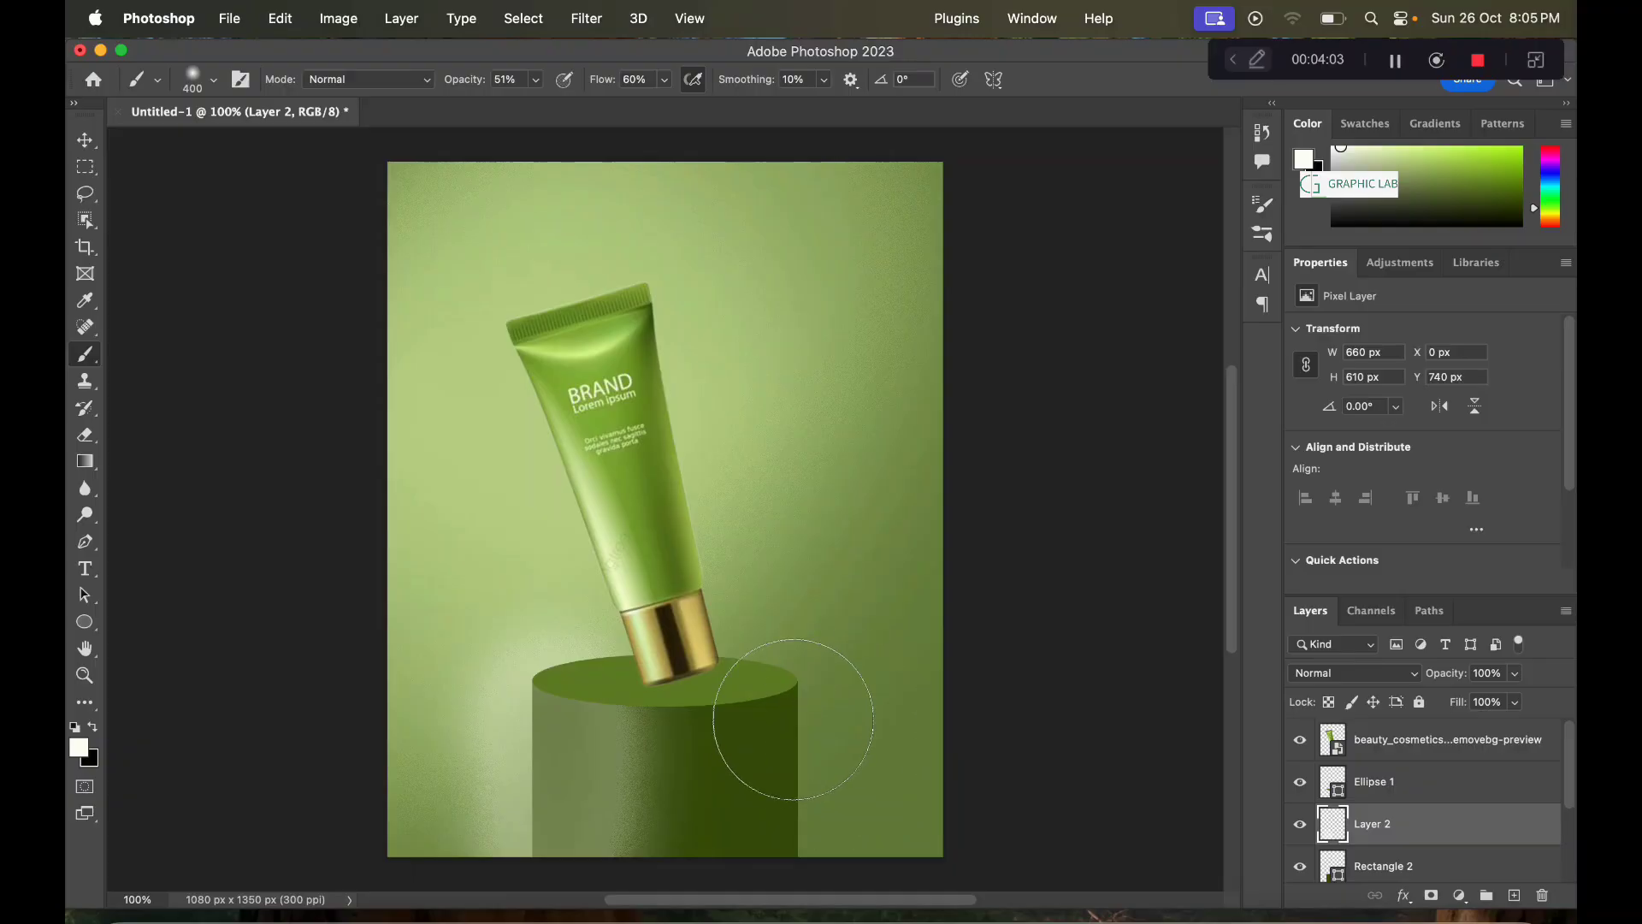
left_click_drag(793, 719, 733, 847)
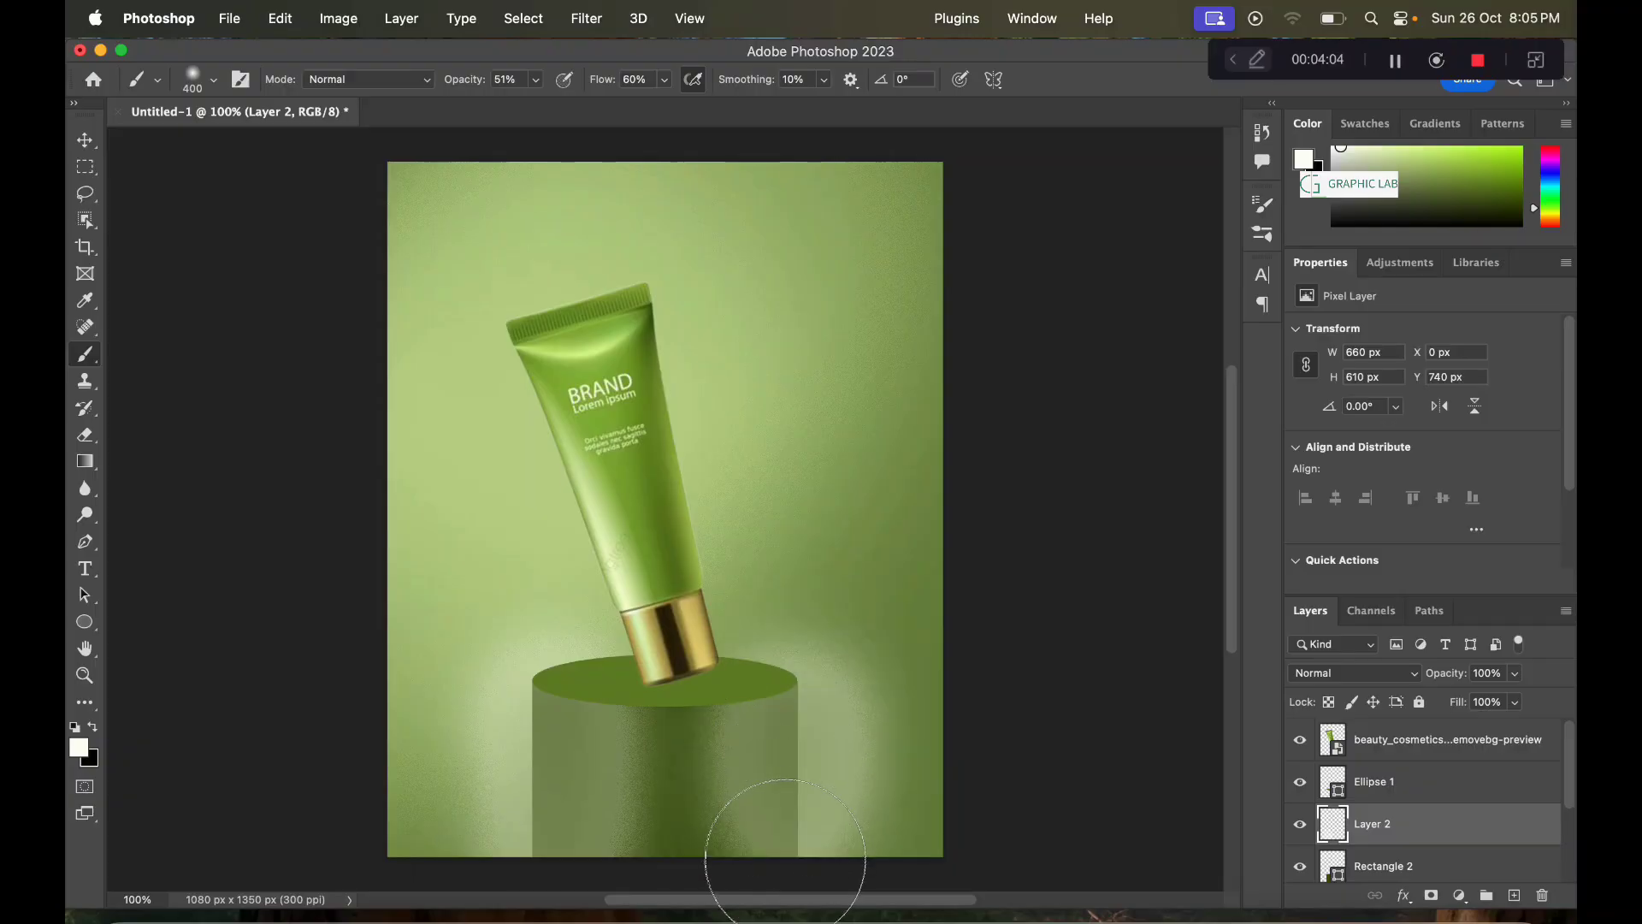
right_click(1403, 824)
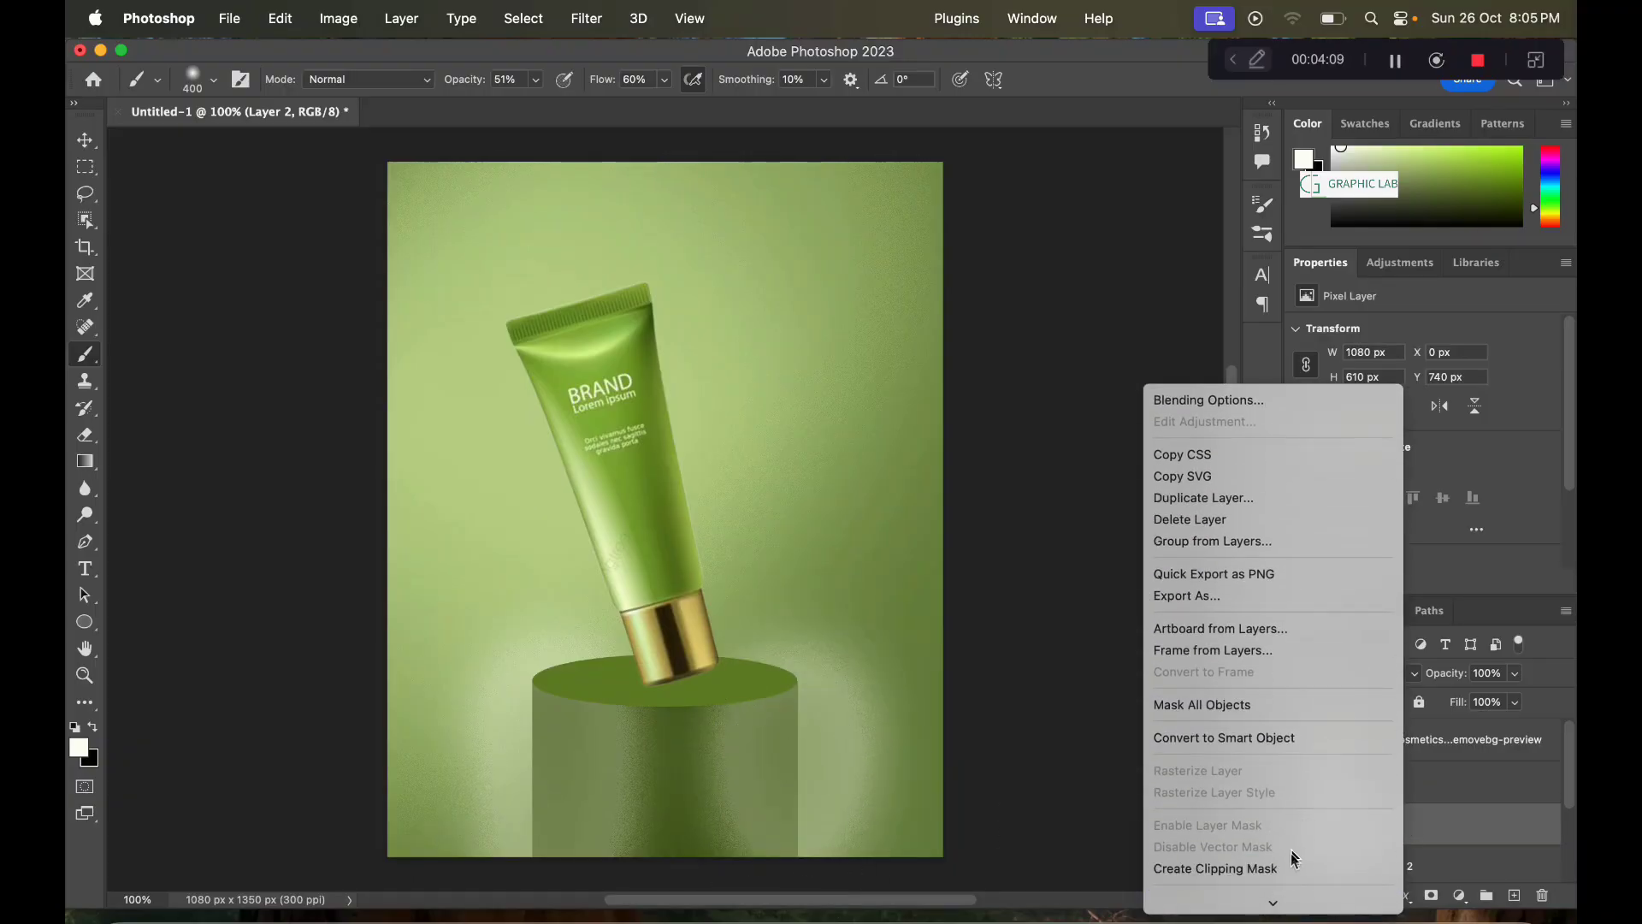
left_click(1294, 868)
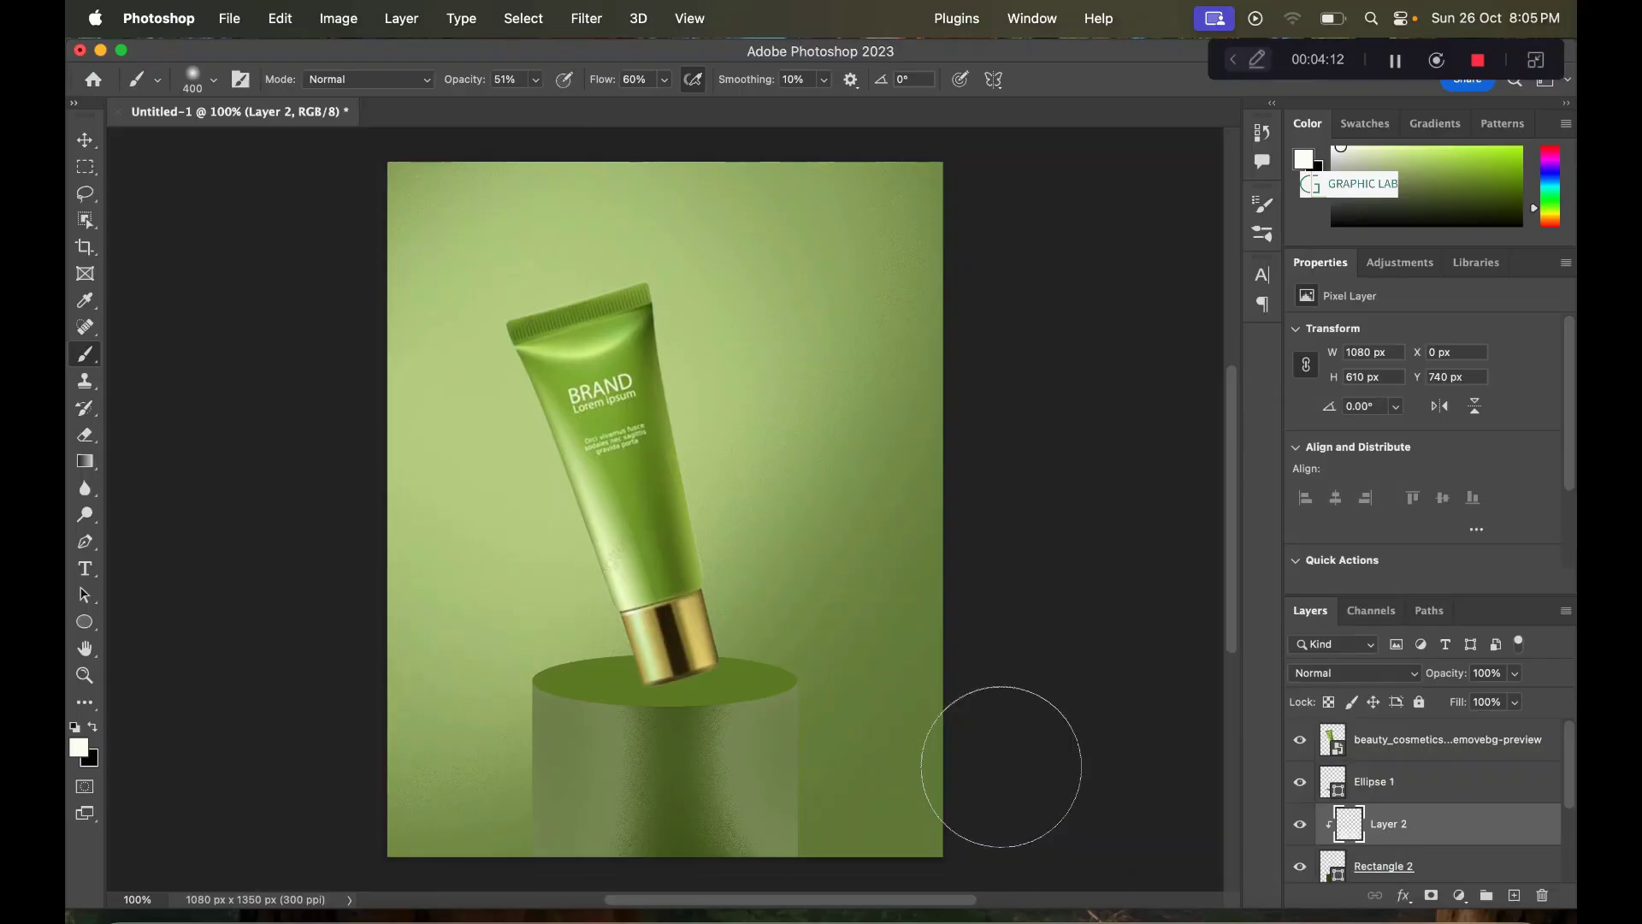
key("ctrl+z")
key("ctrl+z")
key("ctrl+z")
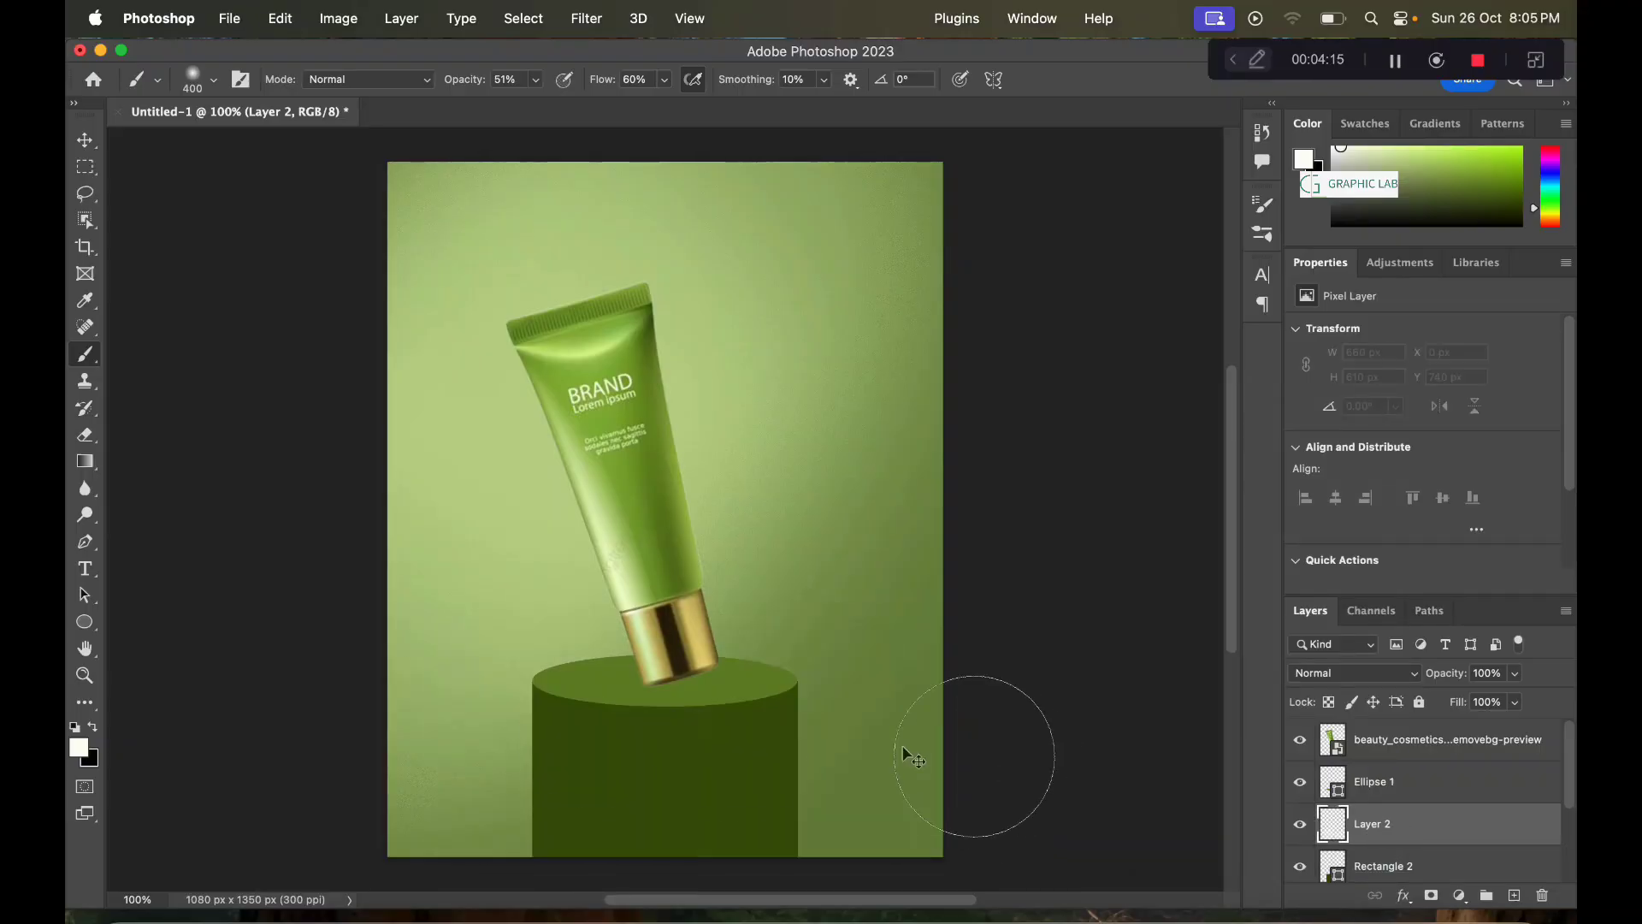
Step: Draw a thin 74 × 333 px white rectangle at the podium's left, Gaussian-blurred at 36 px
left_click(85, 629)
right_click(85, 631)
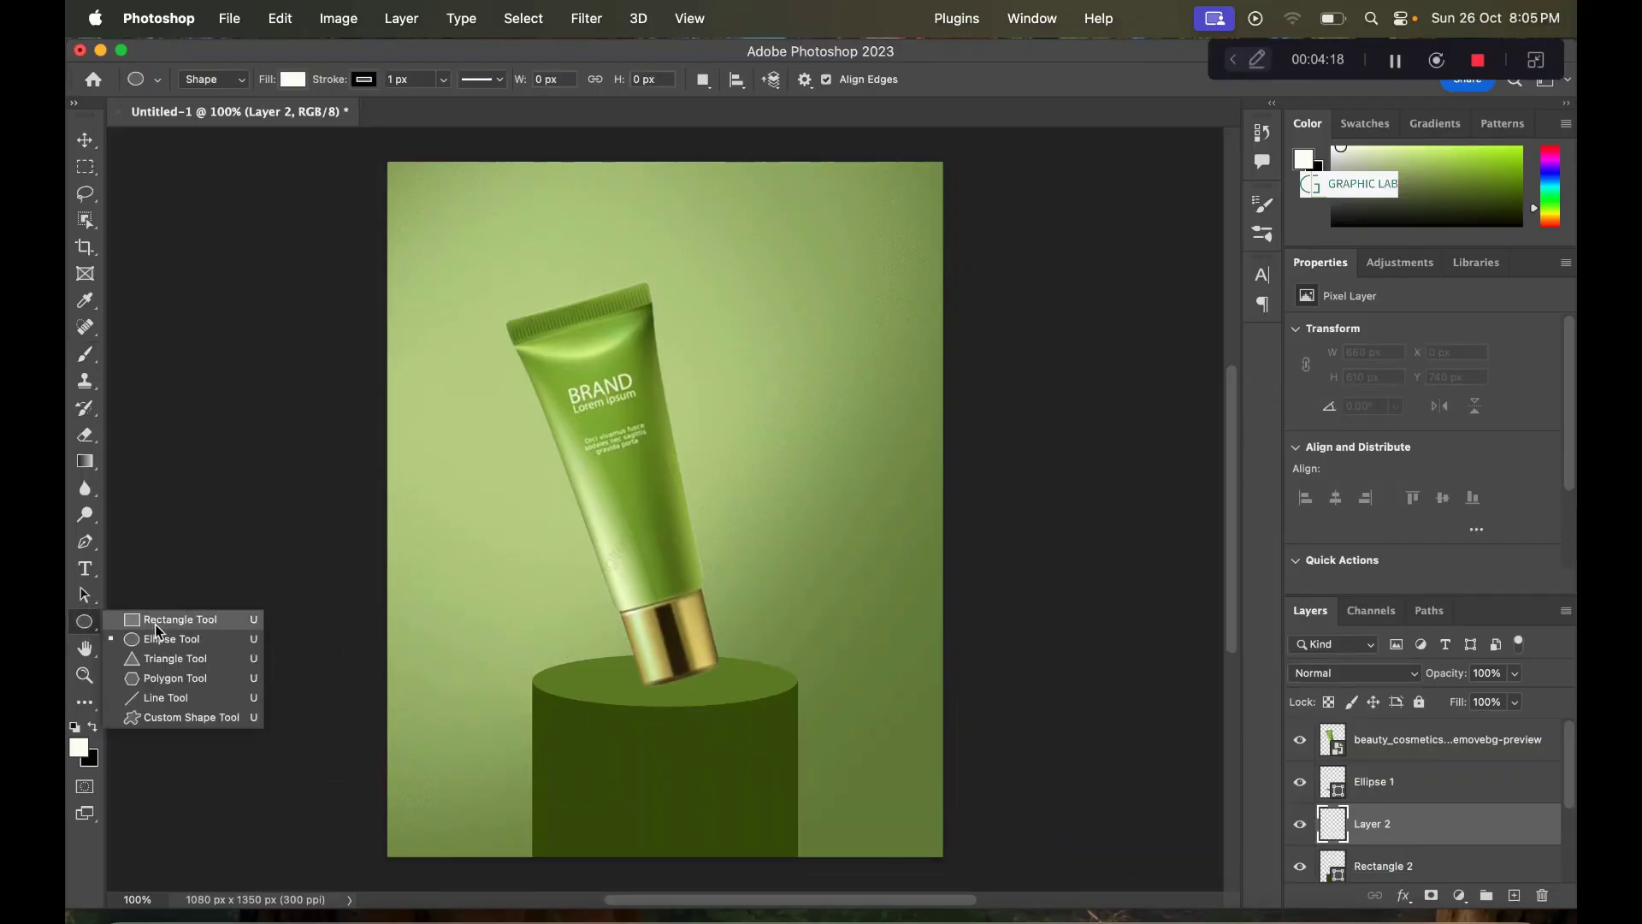
left_click(156, 624)
left_click_drag(533, 685, 571, 854)
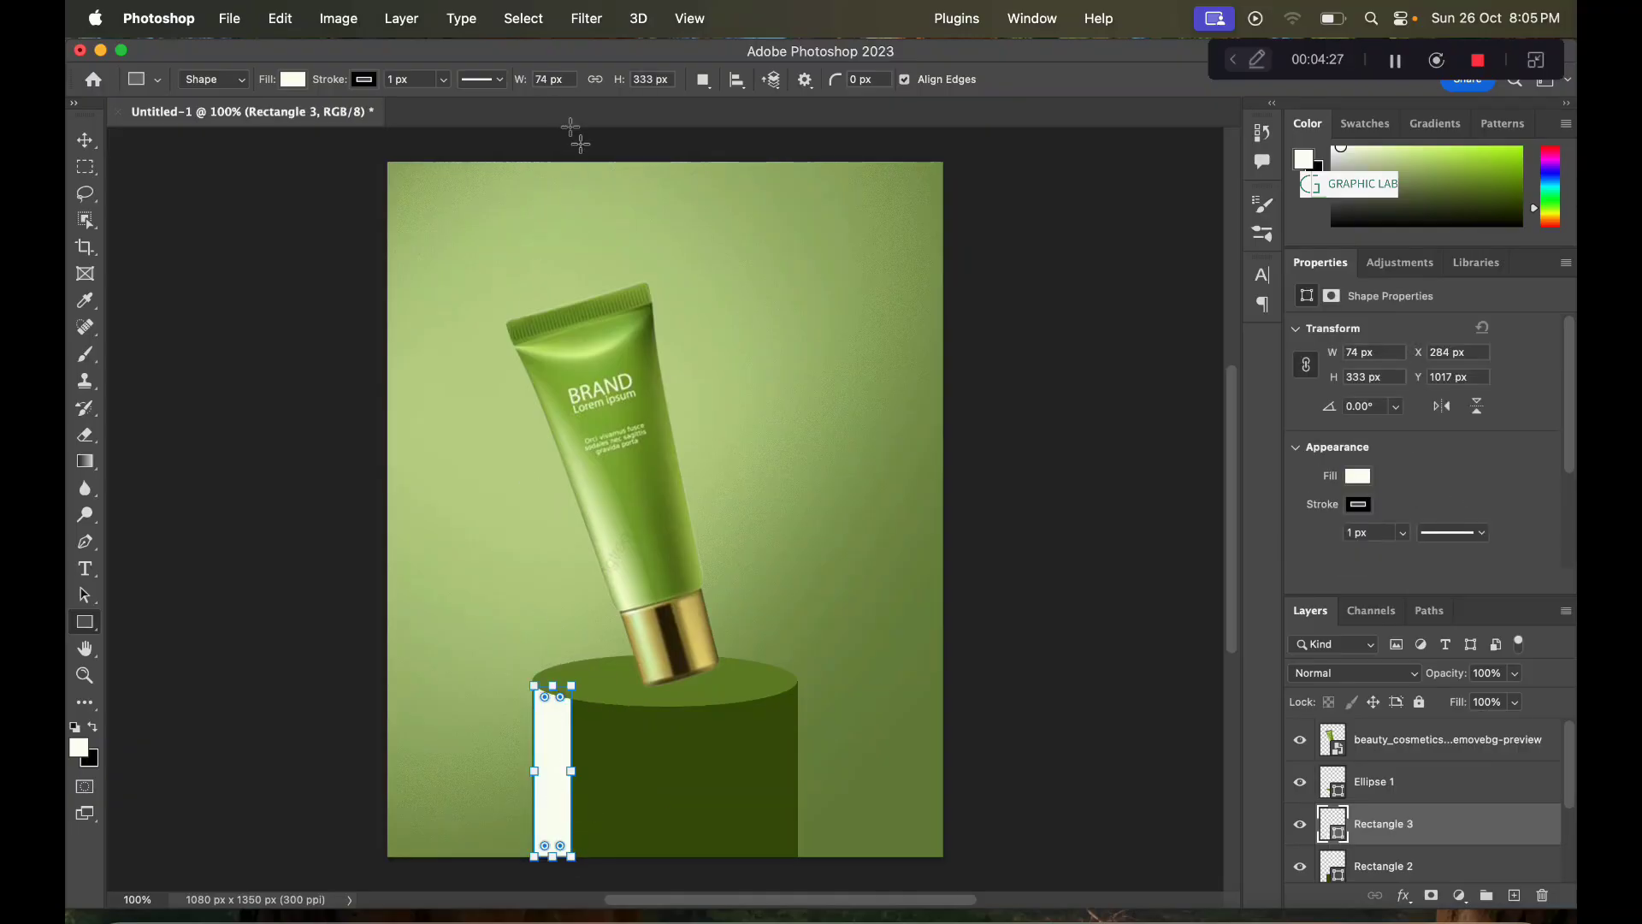
left_click(590, 24)
mouse_move(590, 294)
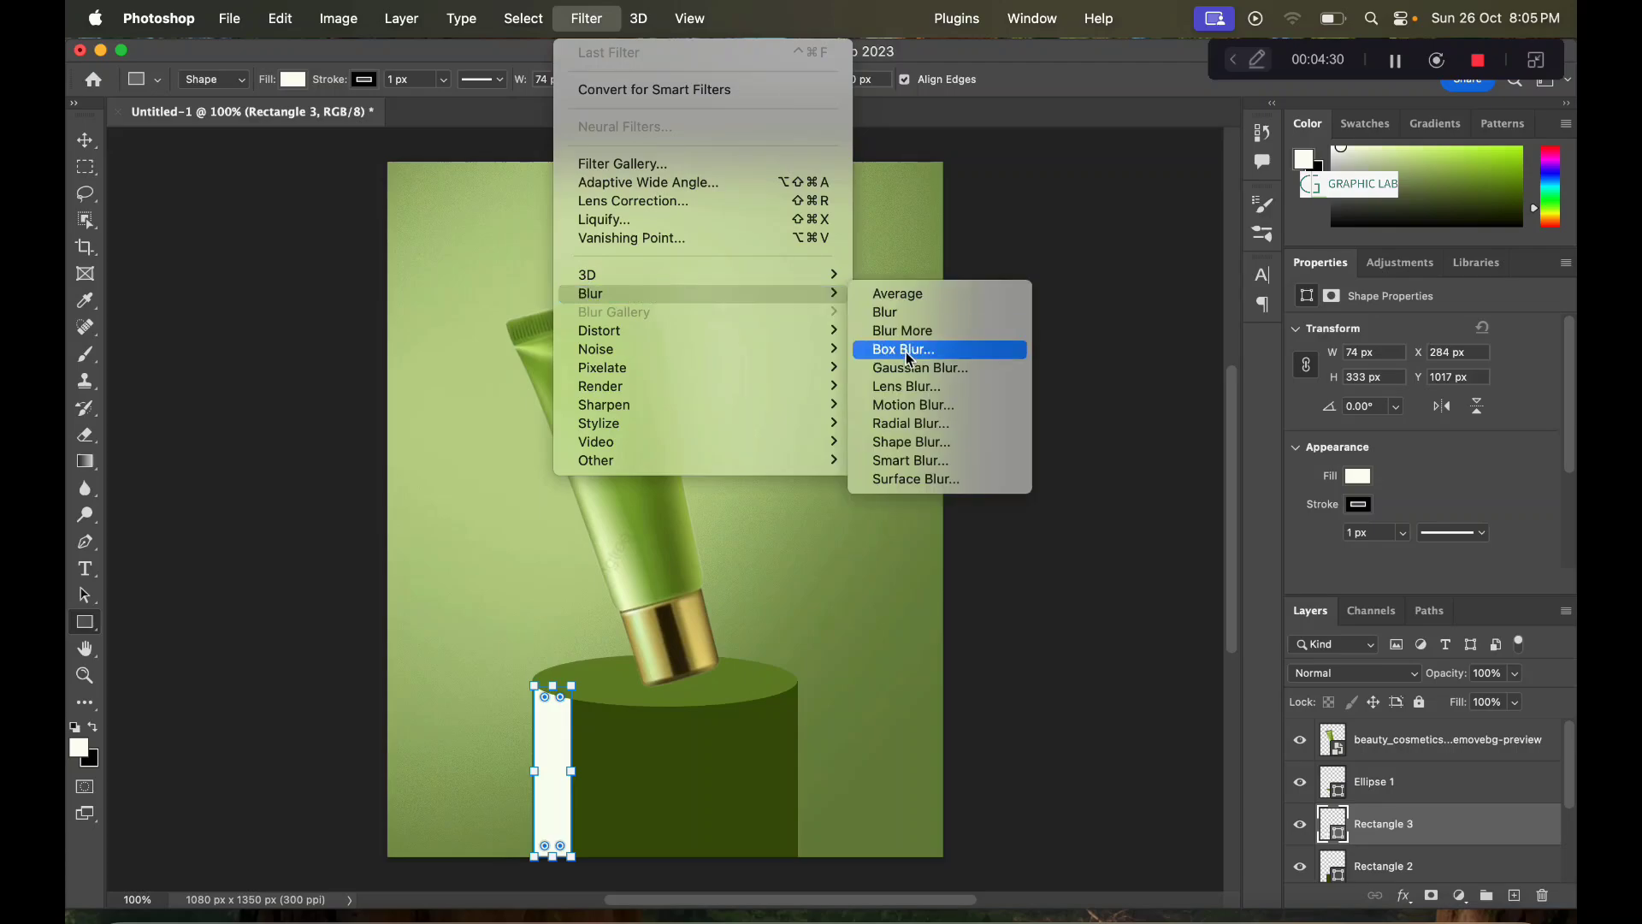
left_click(913, 369)
left_click(849, 395)
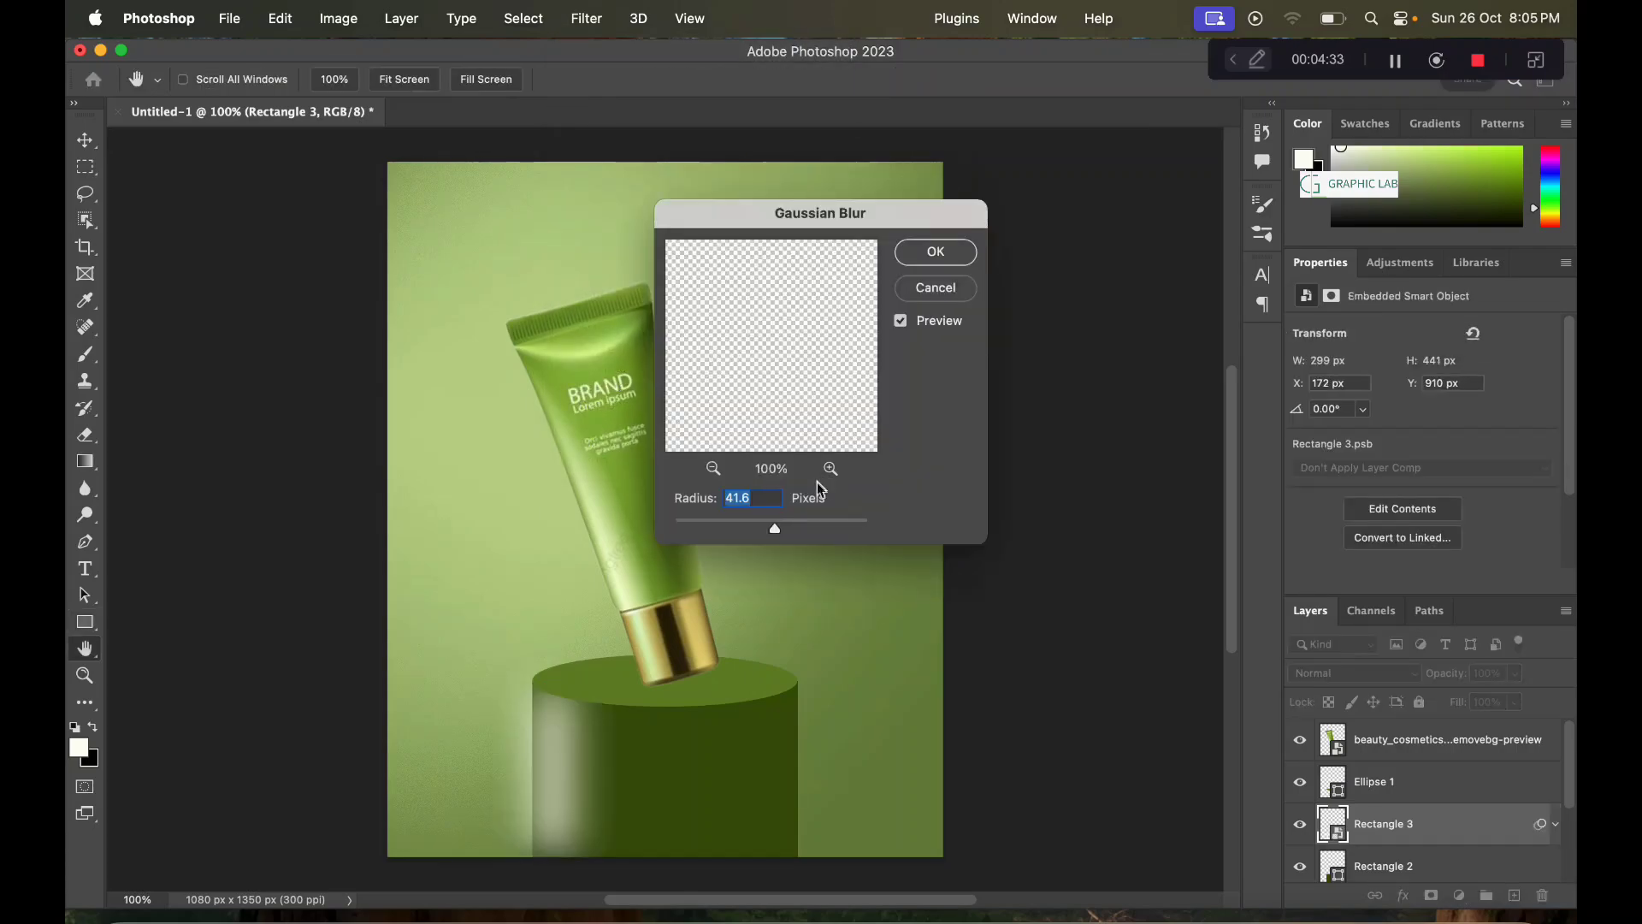
left_click_drag(777, 529, 771, 532)
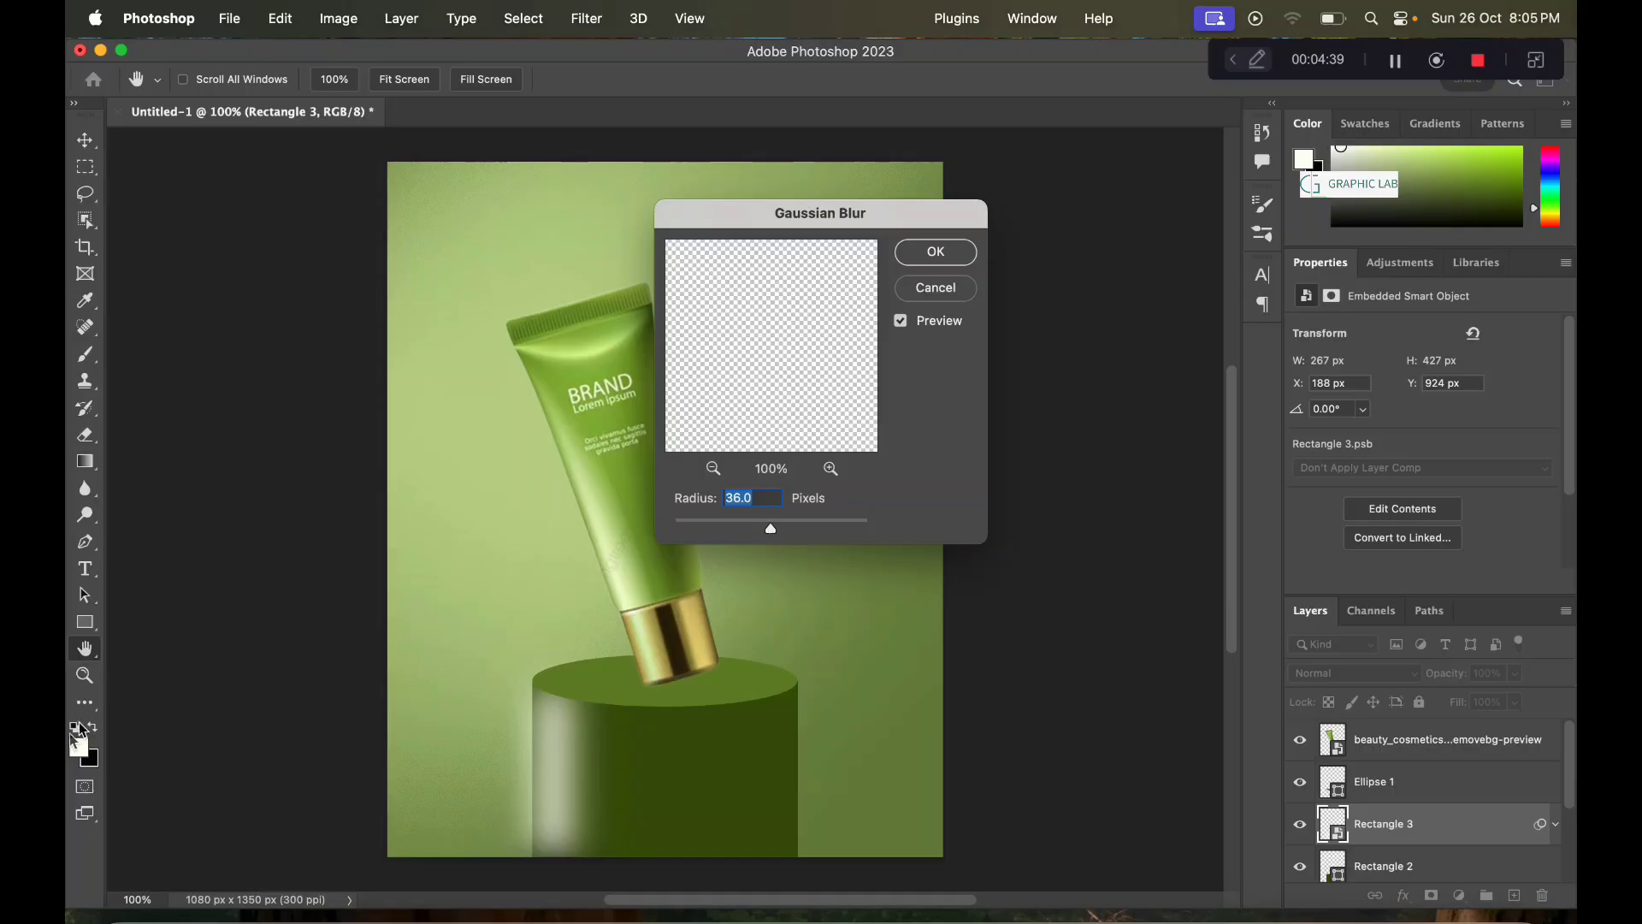
Step: Apply the blur, duplicate the highlight, and move the copy to the cylinder's right edge
left_click(968, 259)
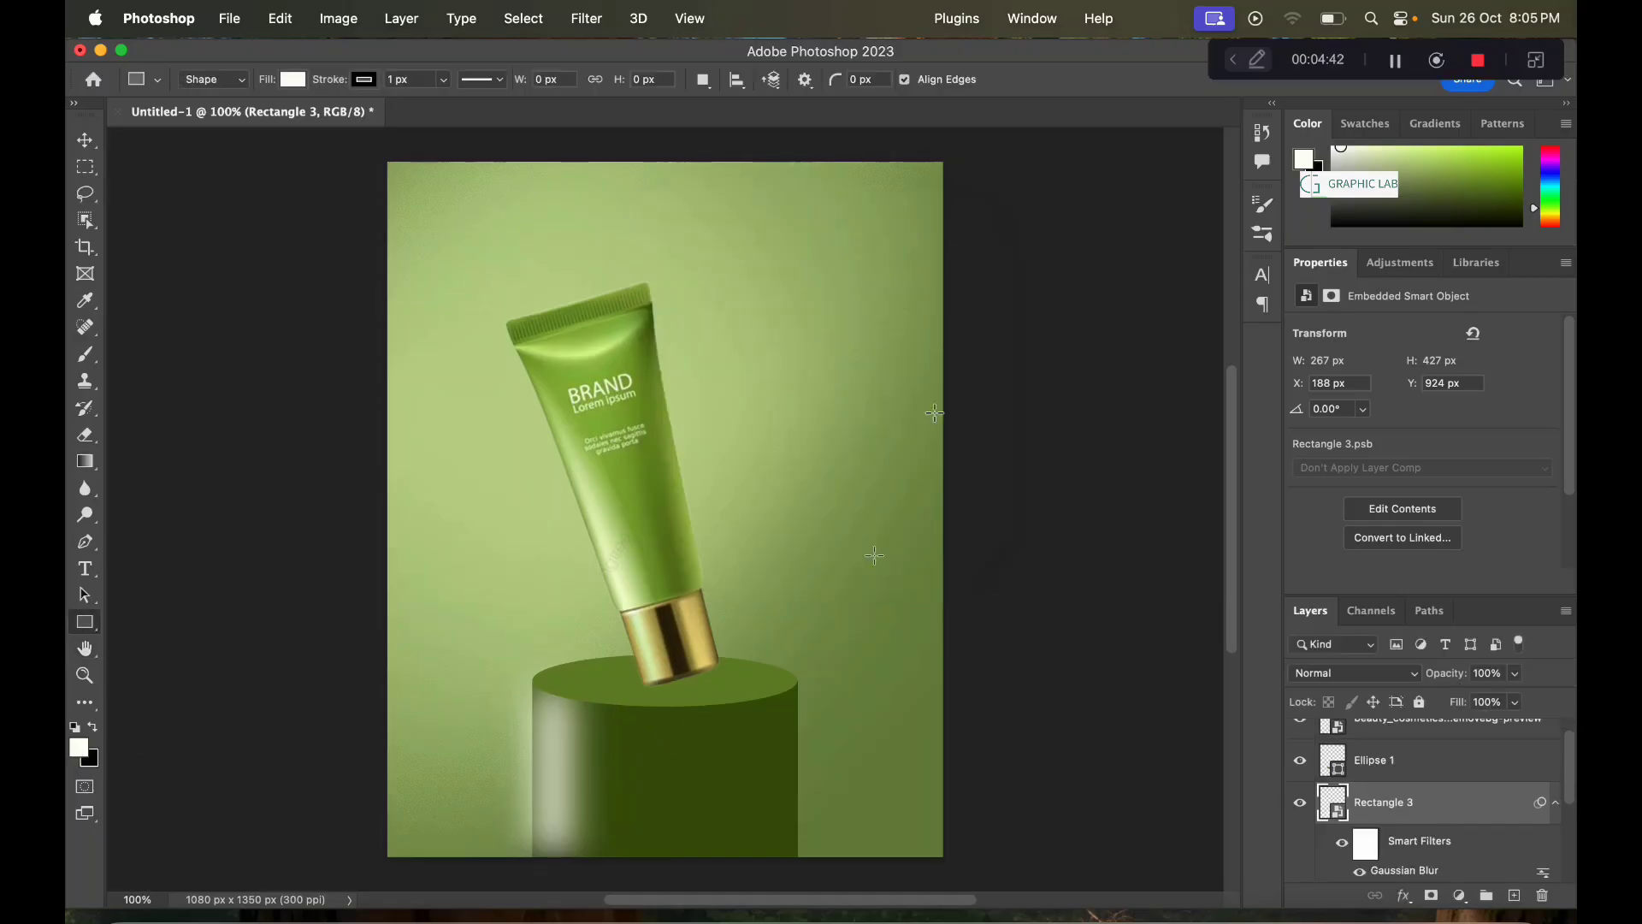
key("ctrl+j")
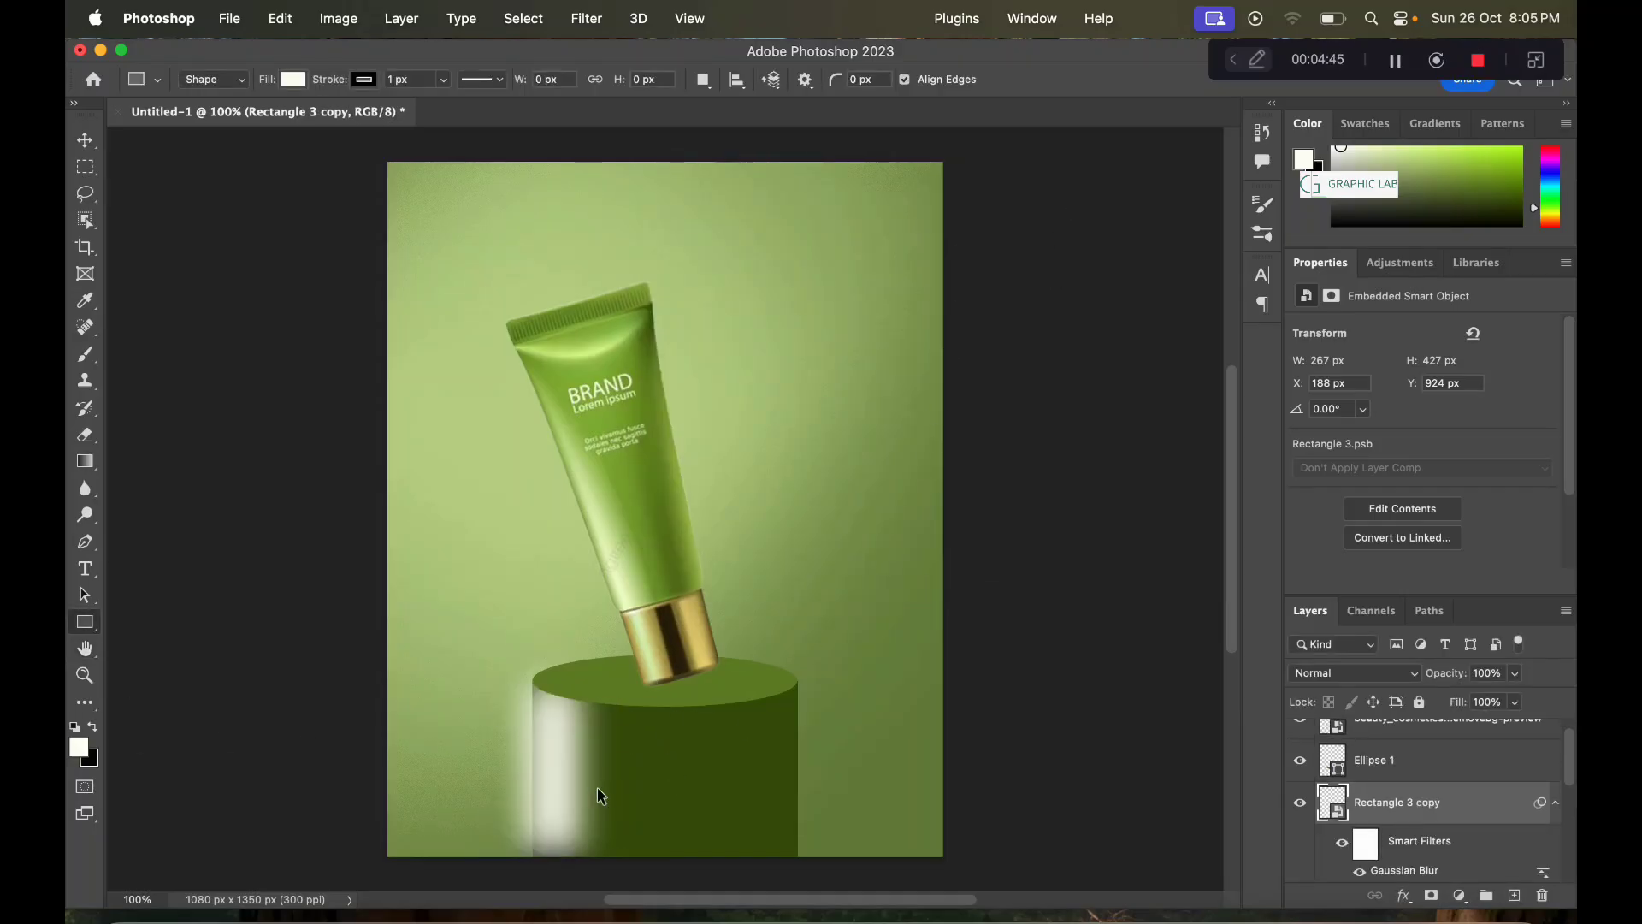
key("ctrl+t")
left_click(873, 415)
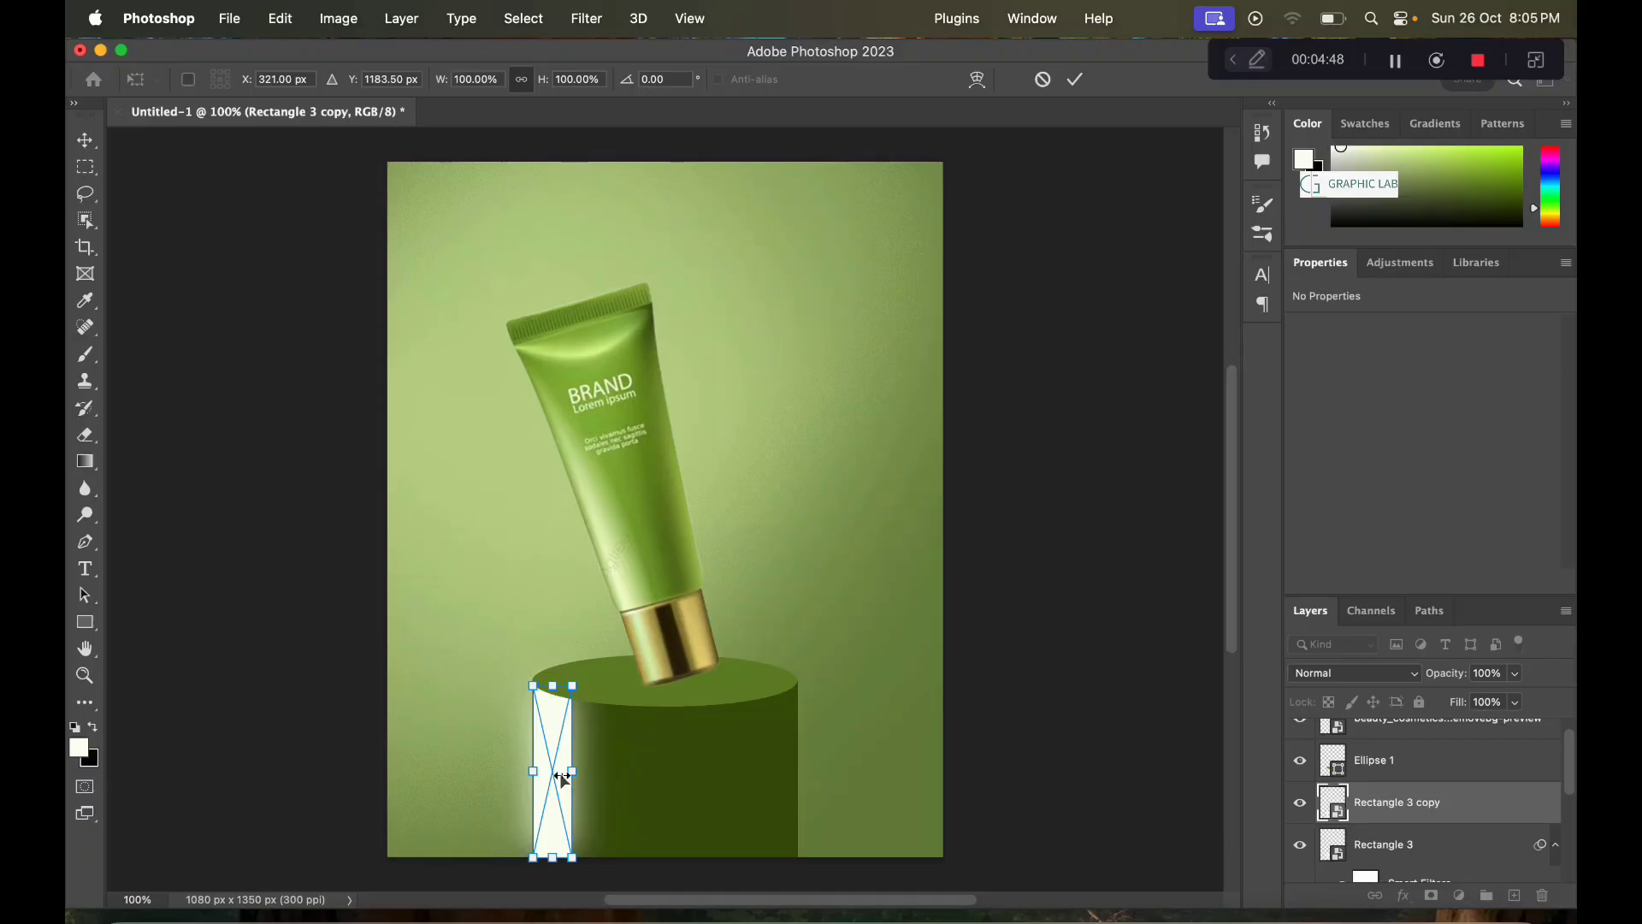
left_click_drag(562, 776, 778, 777)
left_click(1076, 80)
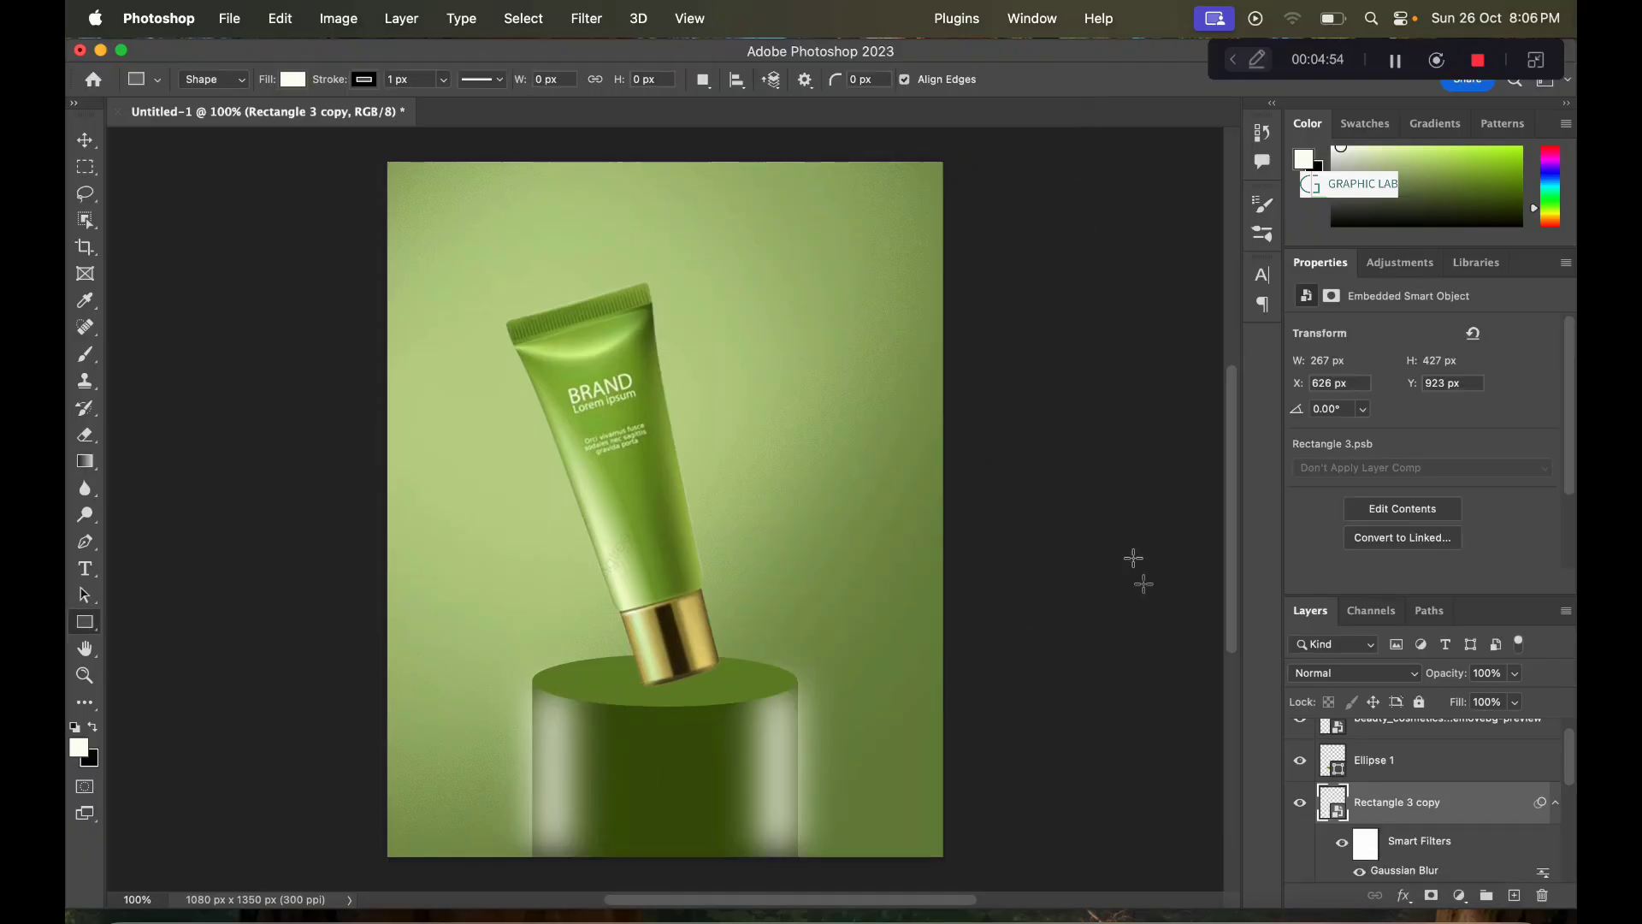
Step: Clip both the left and right highlight layers to the cylinder
scroll(1403, 853, "down", 1)
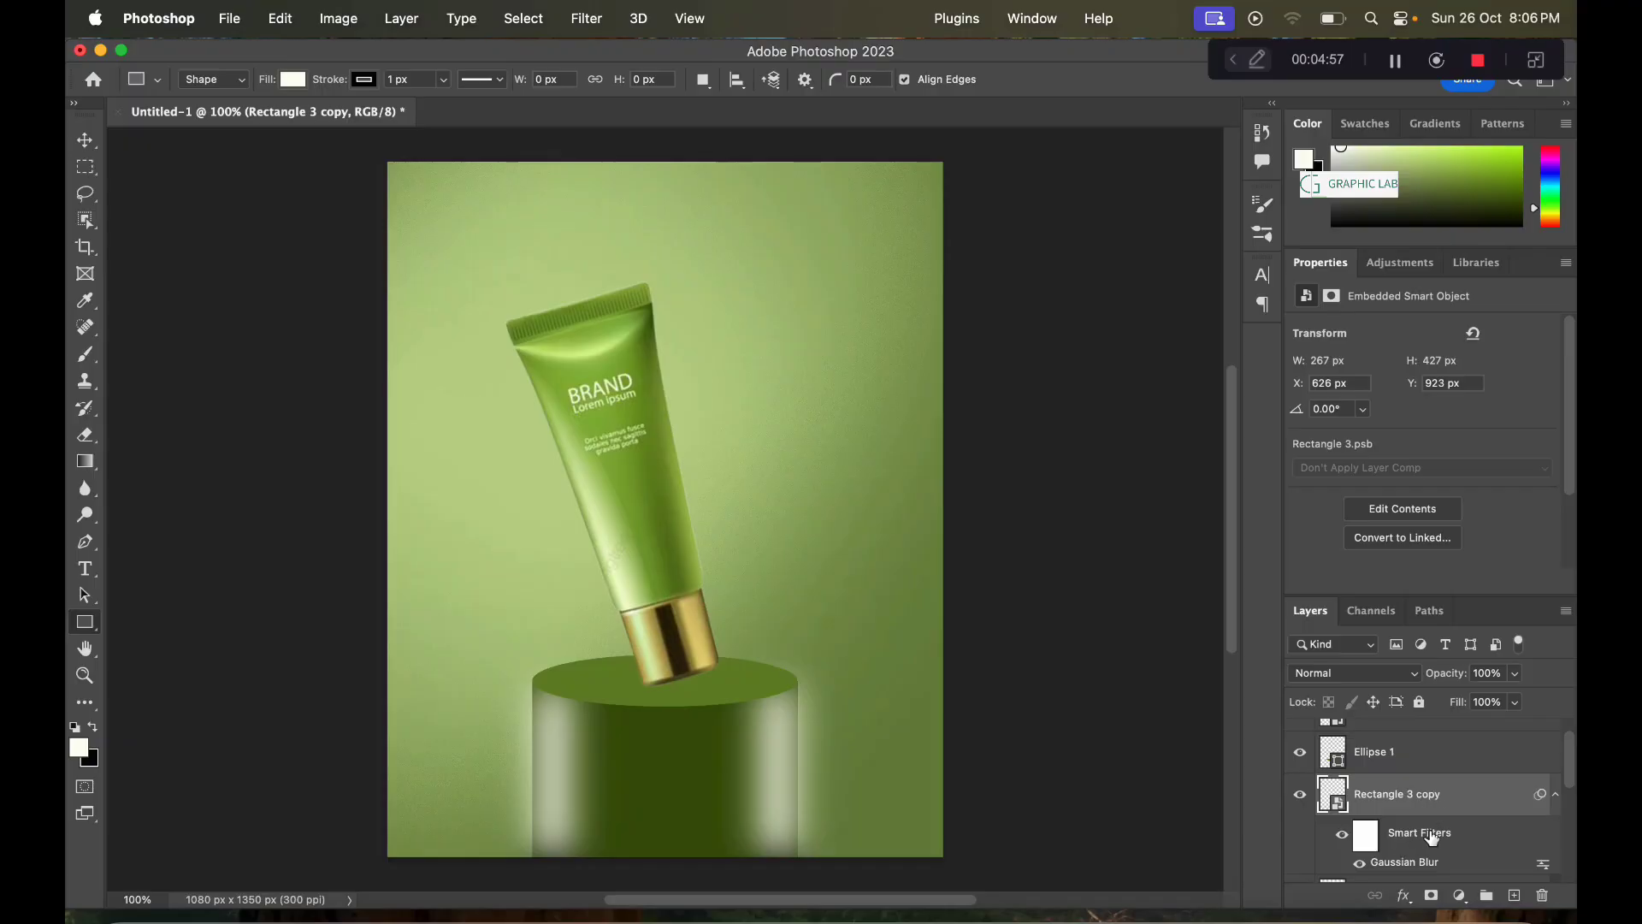
scroll(1433, 839, "down", 2)
left_click(1433, 845)
right_click(1435, 806)
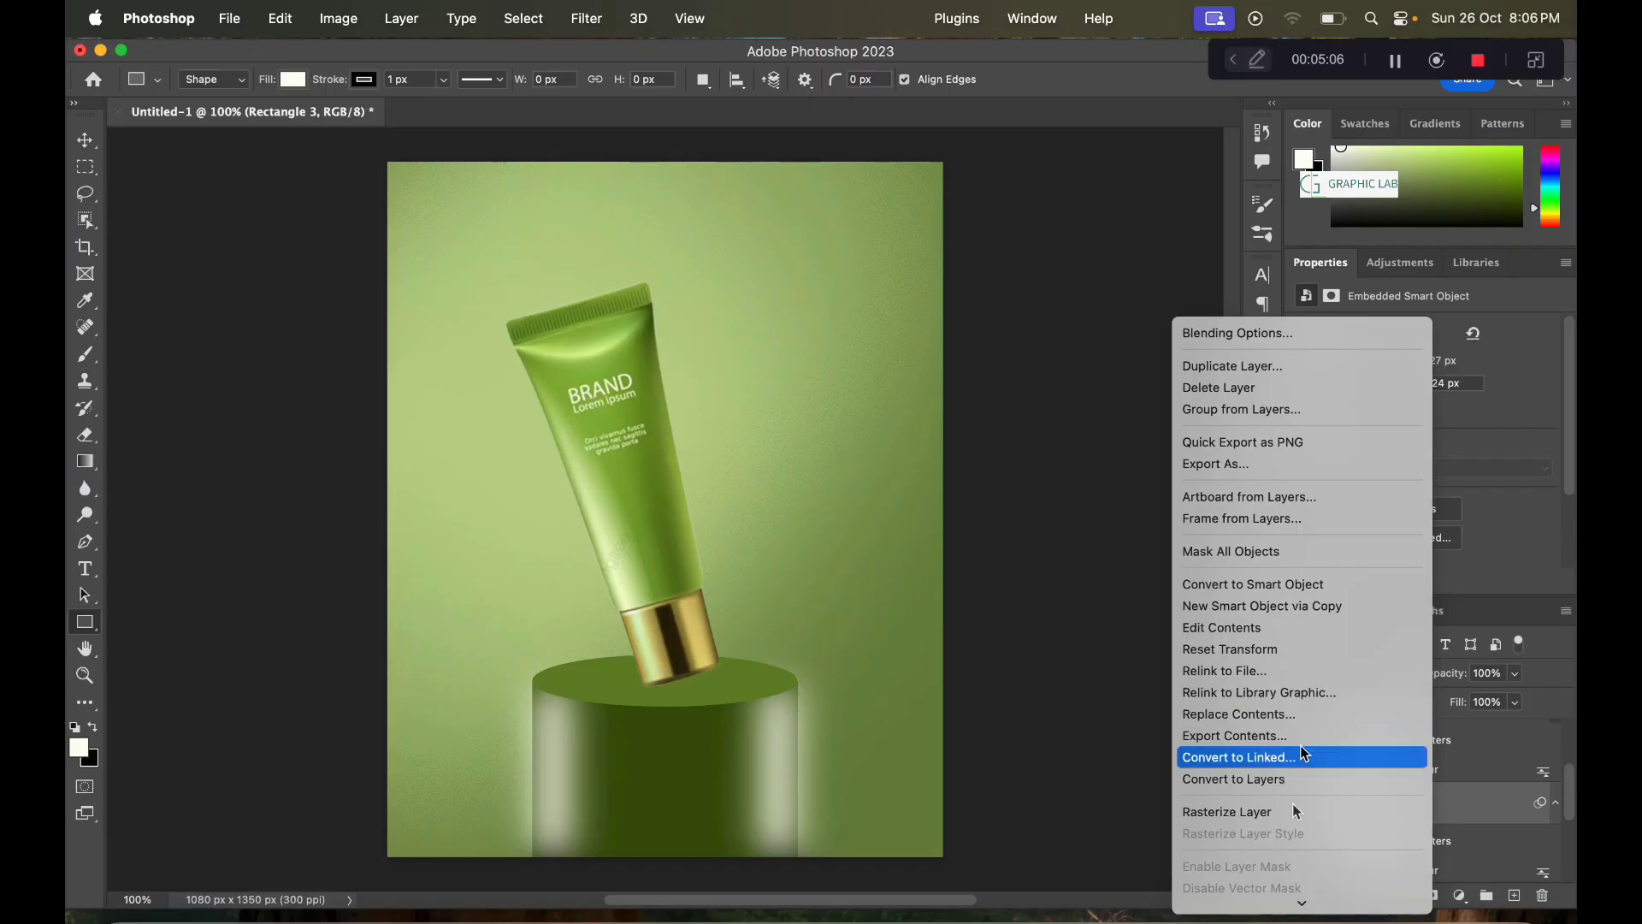
scroll(1275, 749, "down", 3)
left_click(1269, 759)
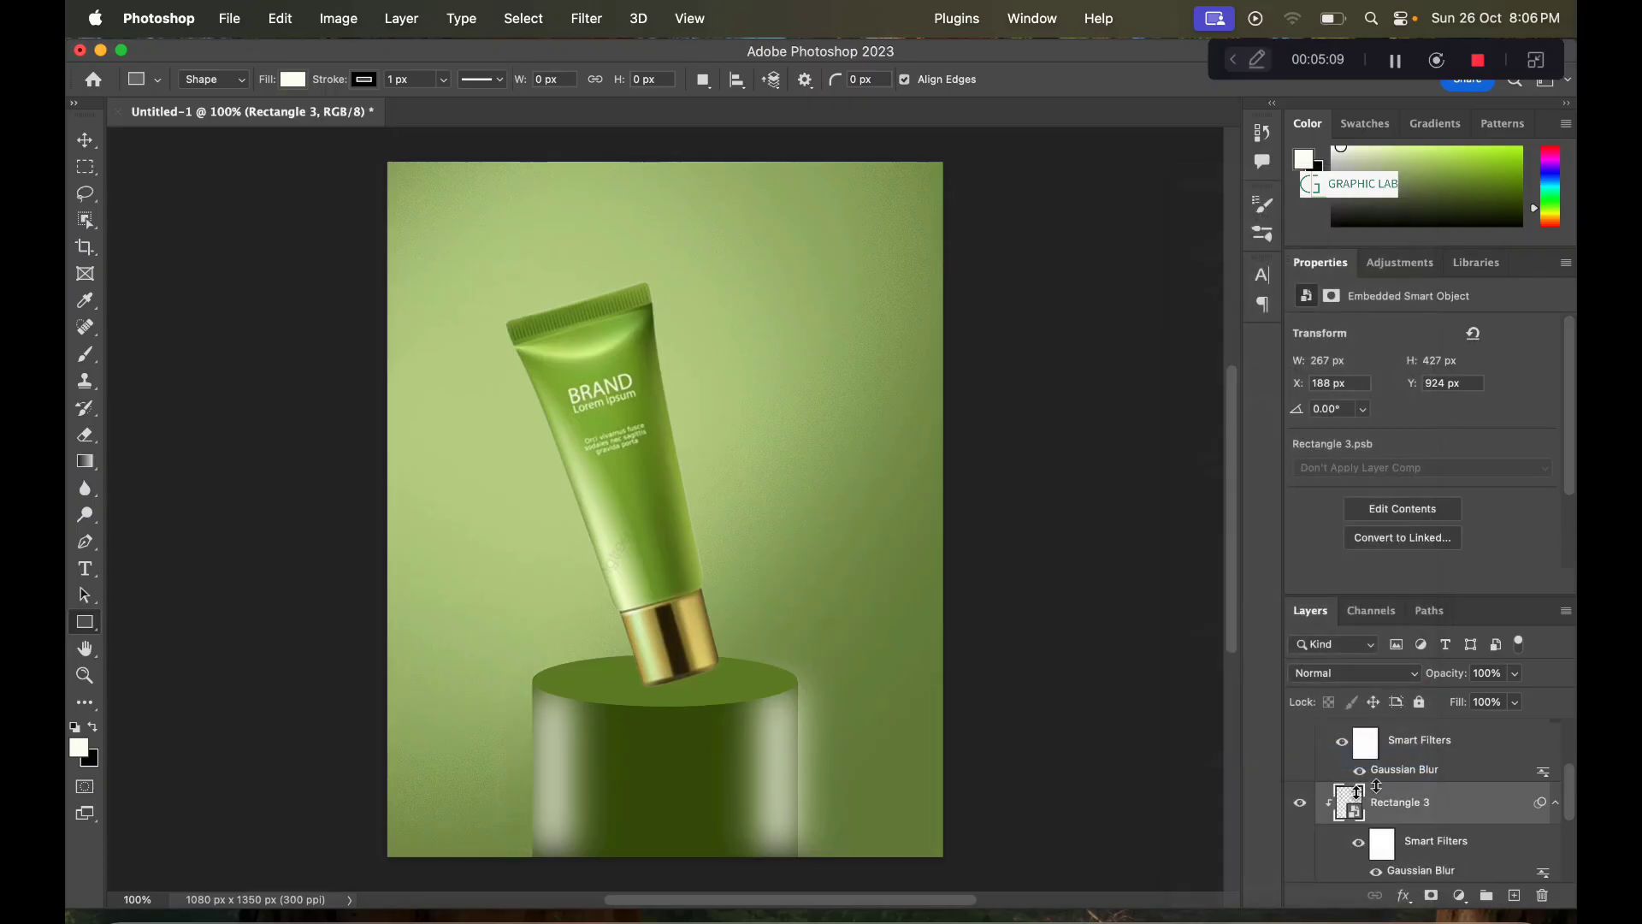
scroll(1415, 808, "up", 3)
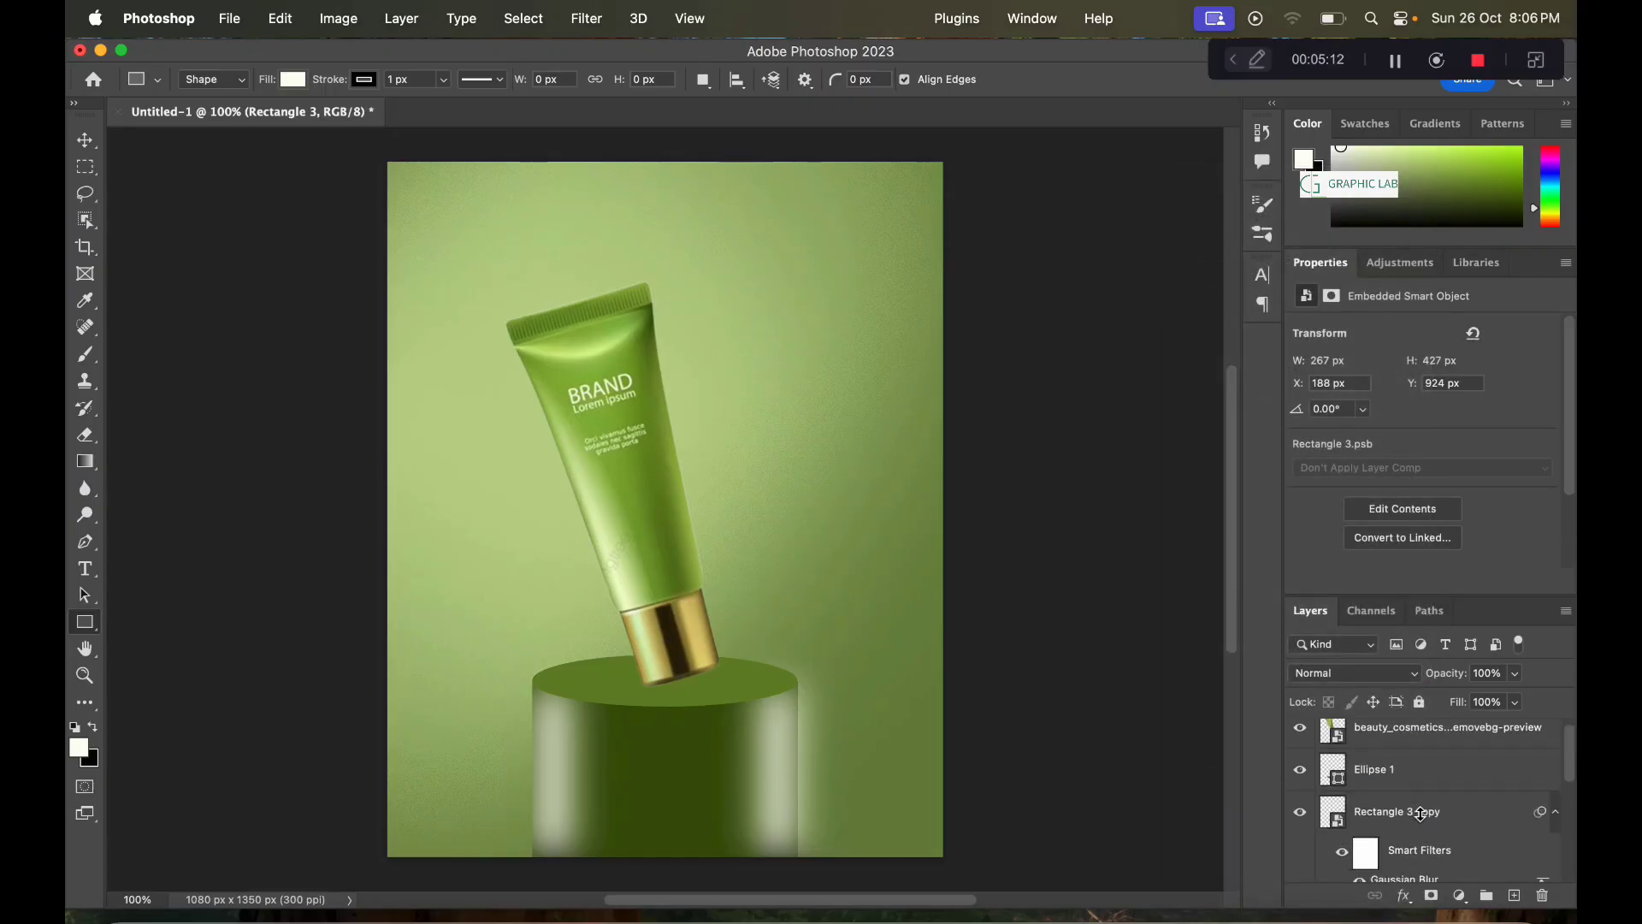
left_click(1439, 818)
right_click(1440, 819)
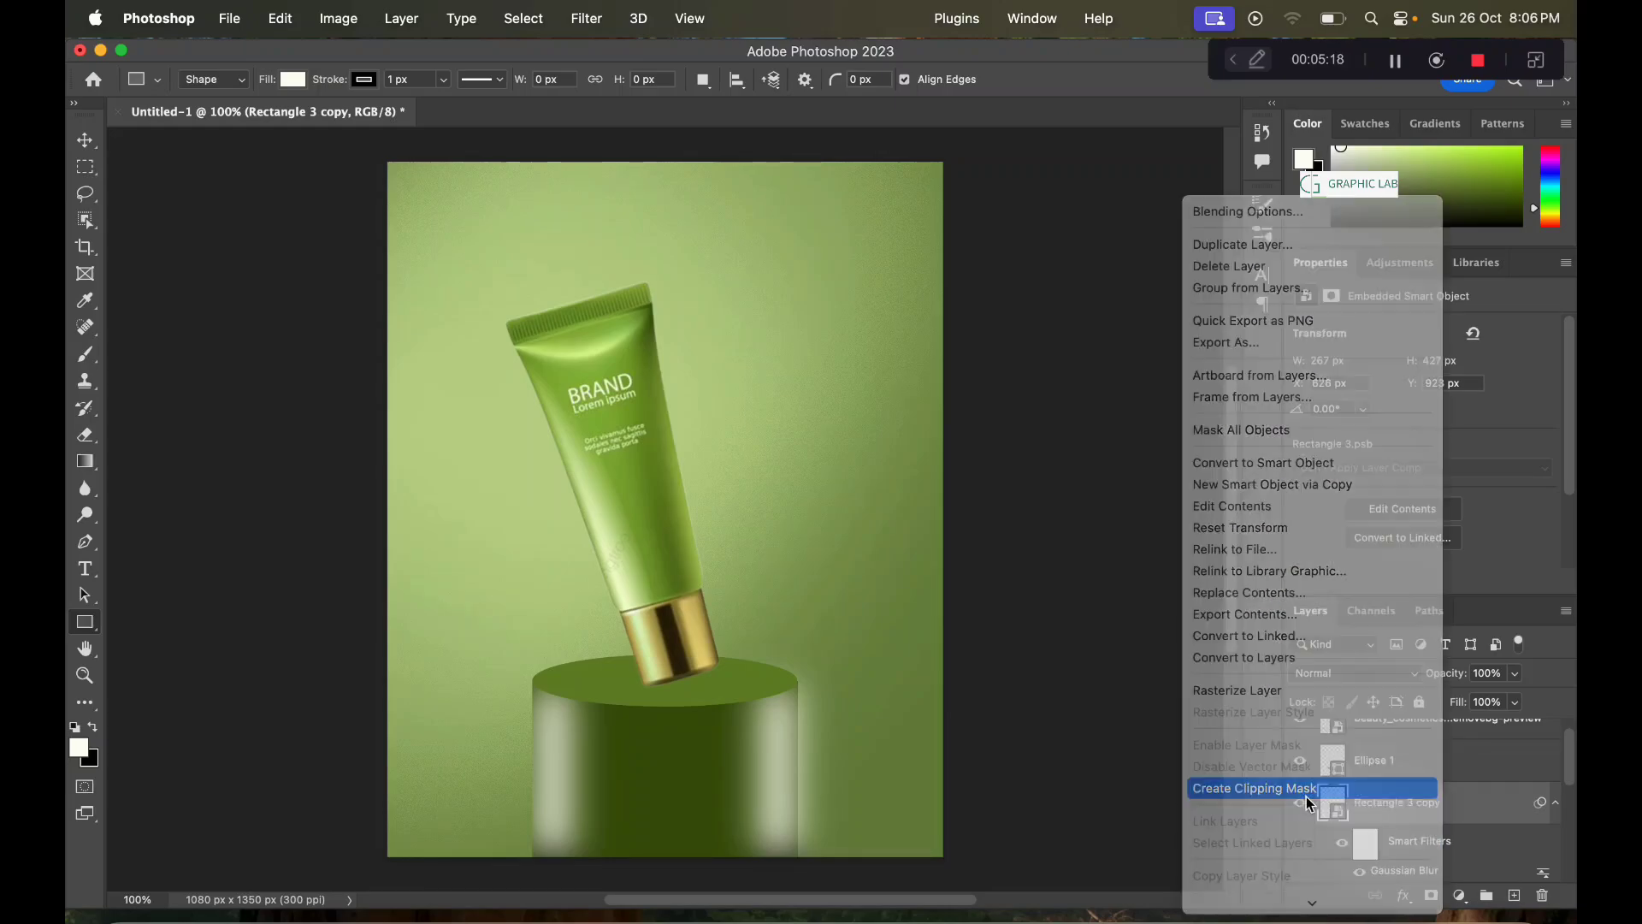
left_click(1309, 816)
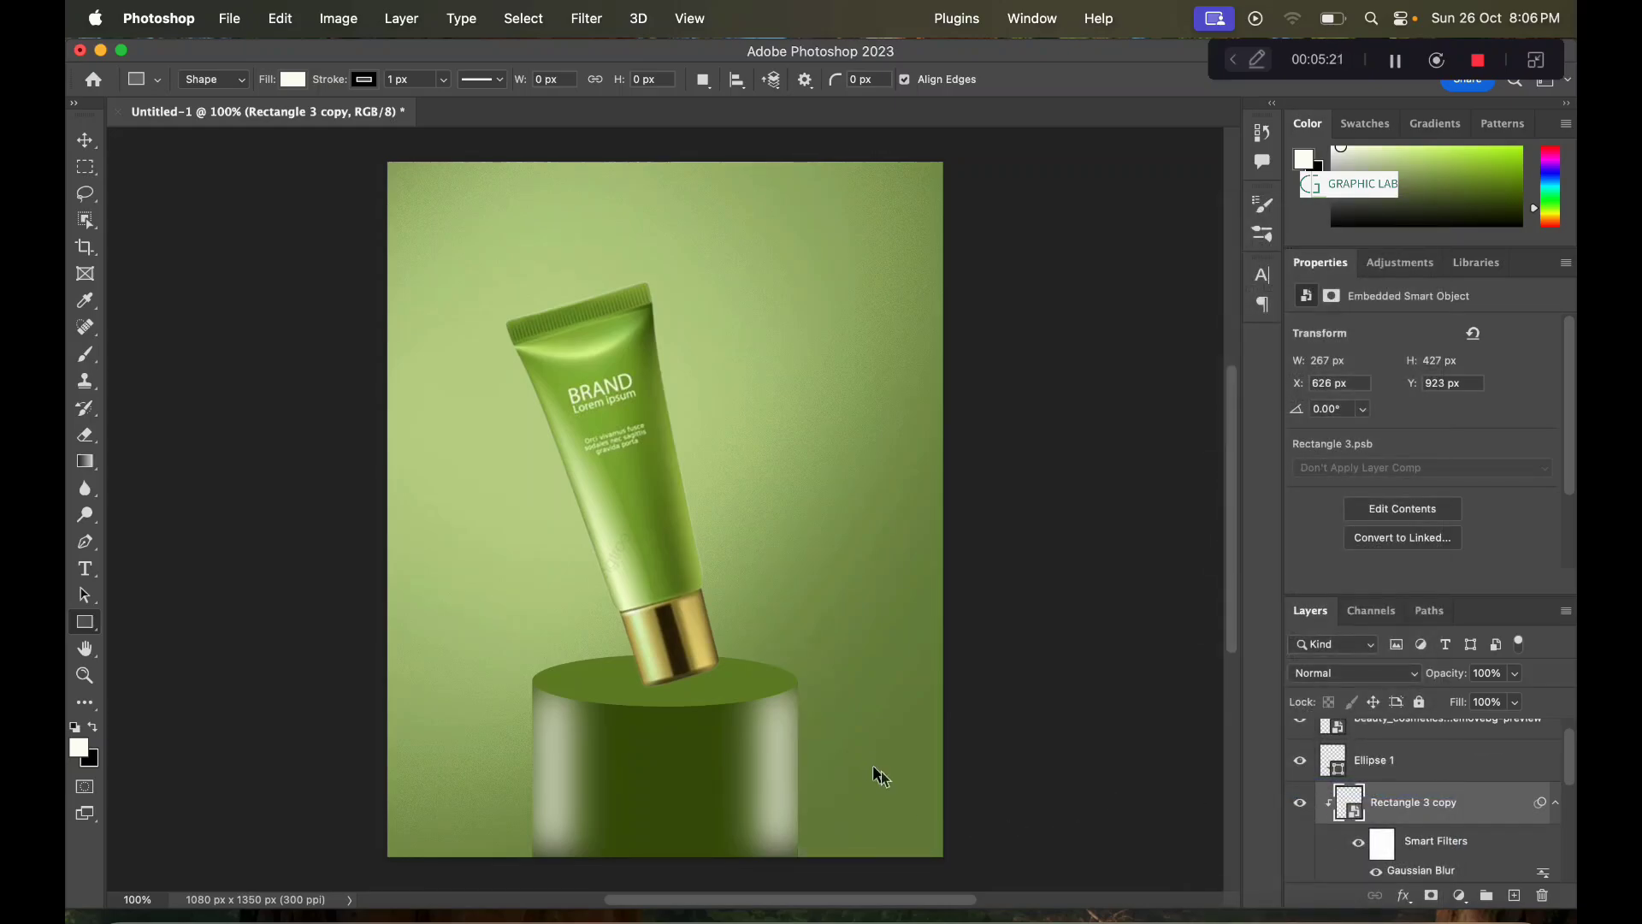
Step: Enlarge the right highlight strip by about 23%
key("super+t")
left_click(872, 399)
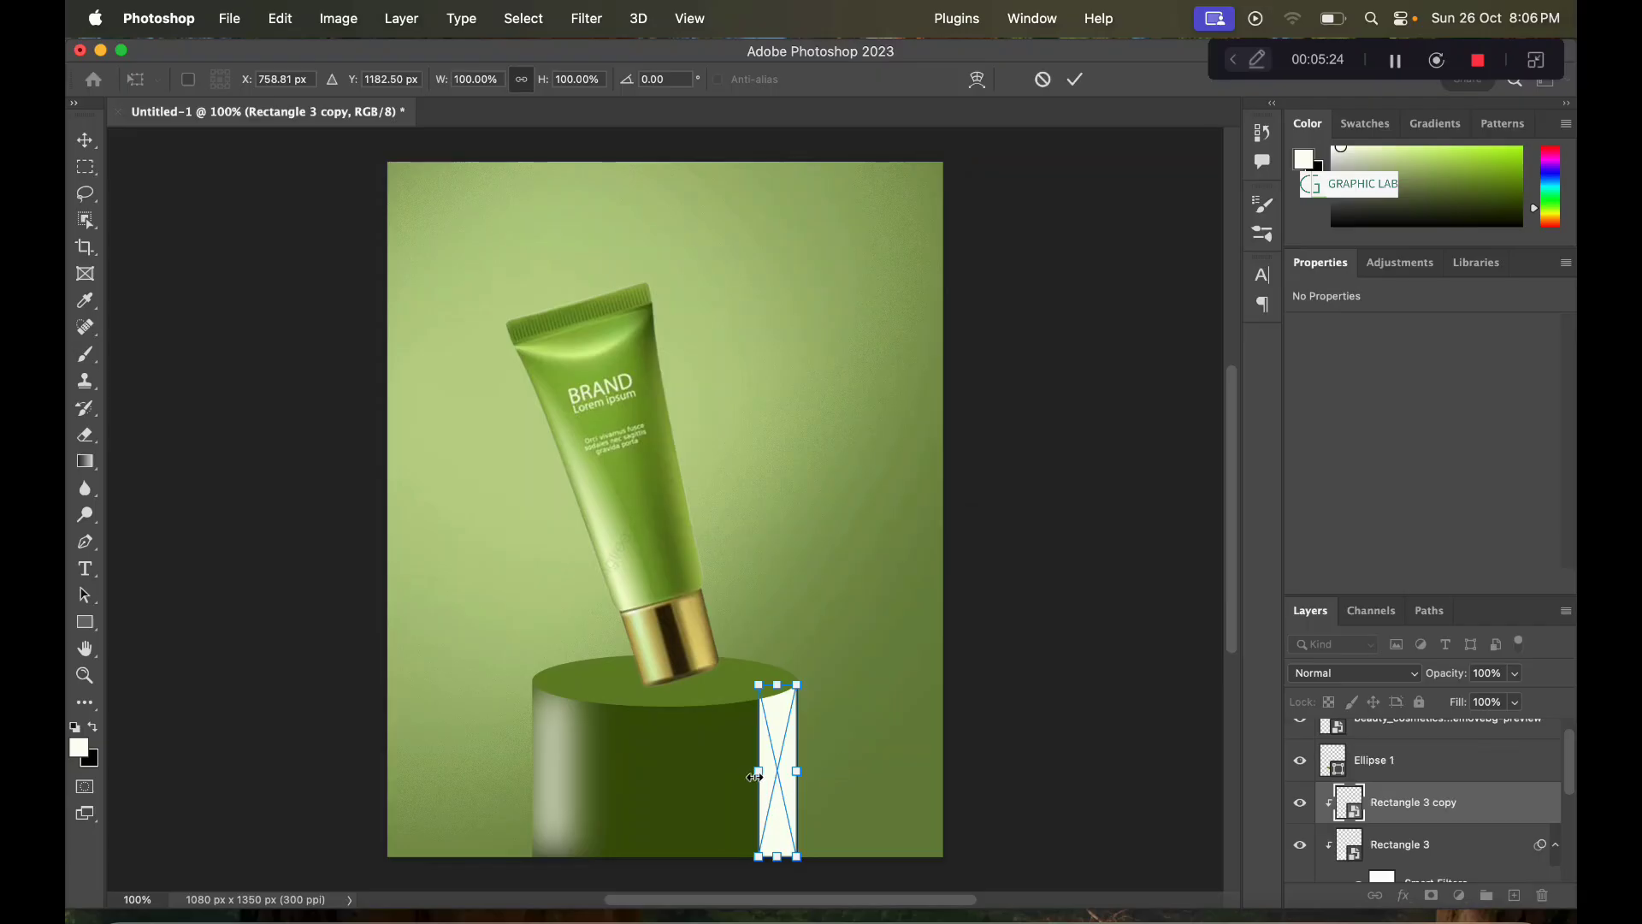
left_click_drag(754, 777, 745, 777)
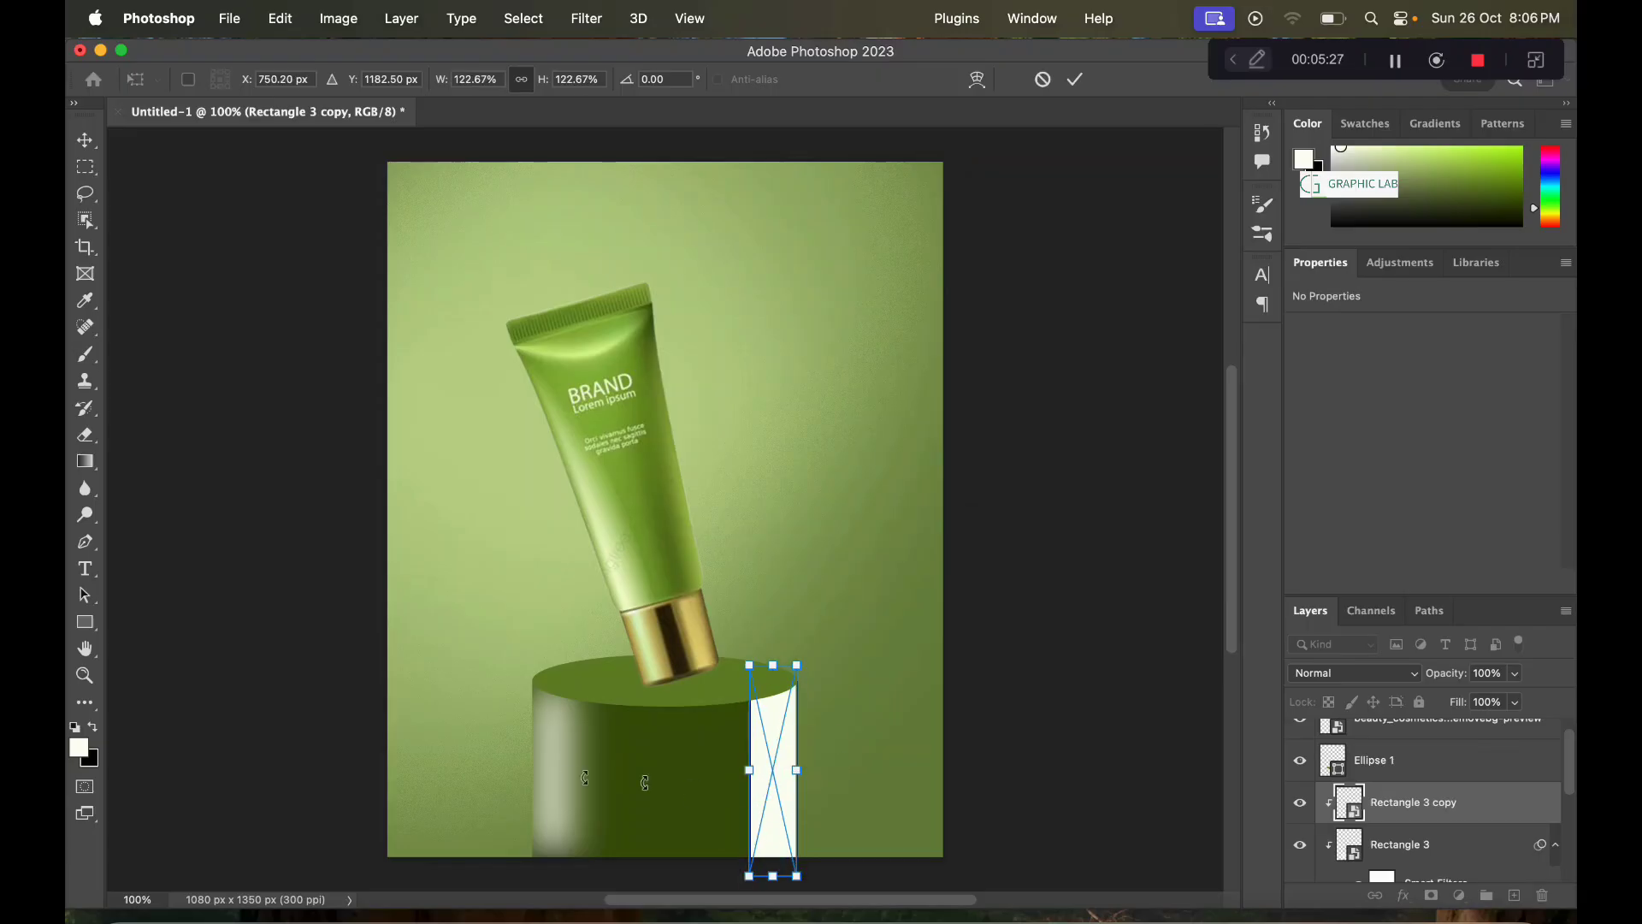
left_click(1075, 79)
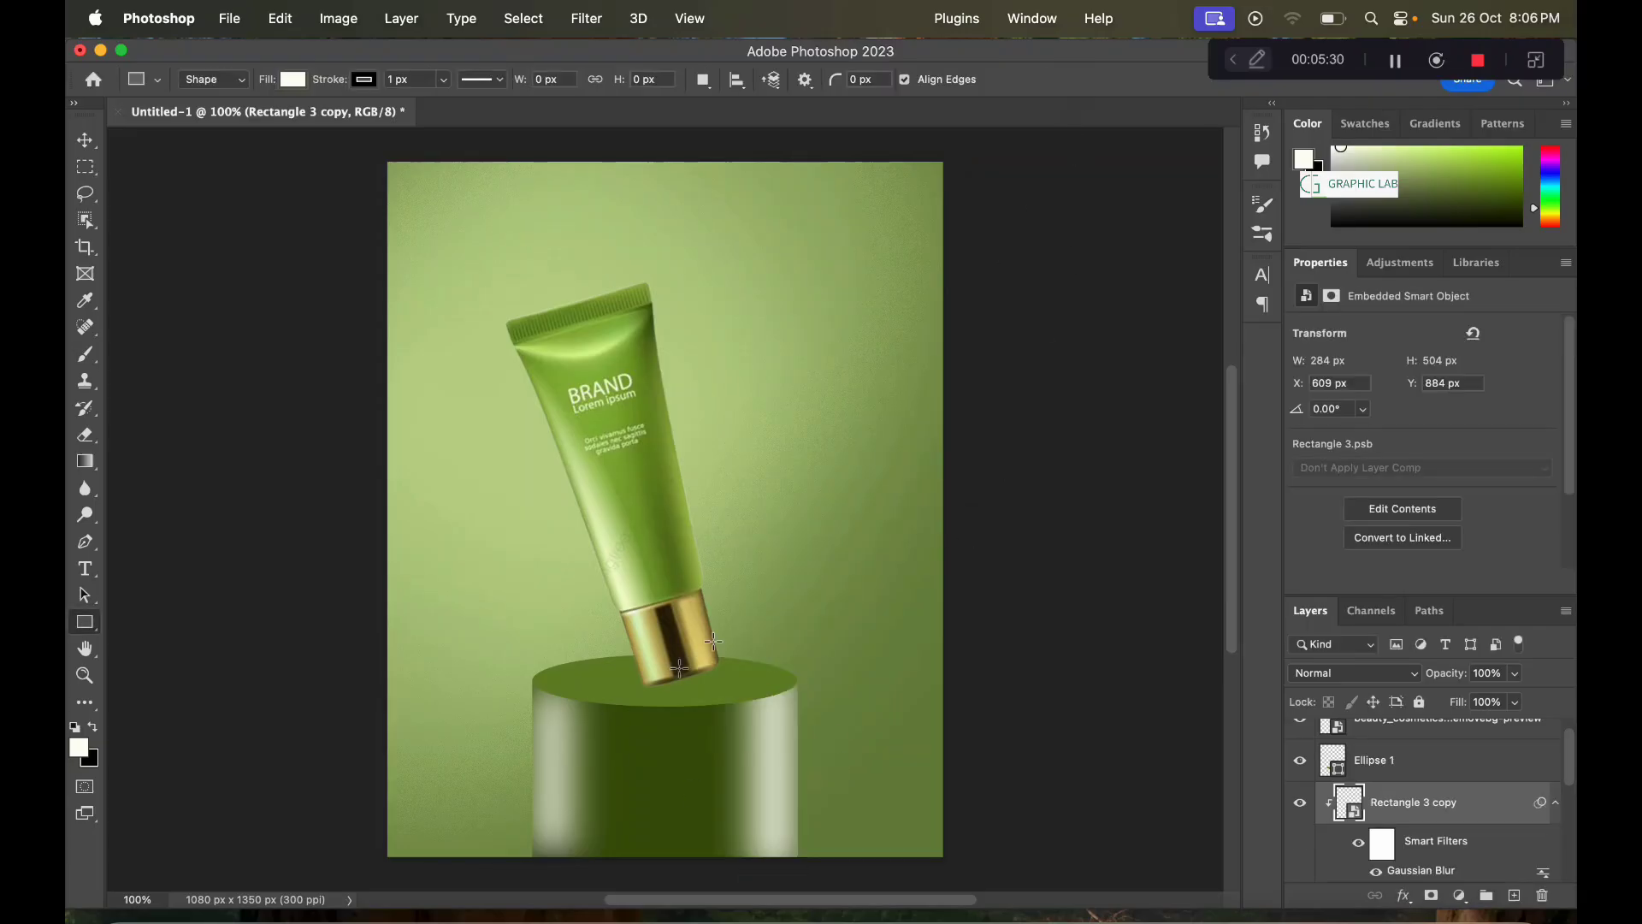
Step: Stretch the left highlight to about 166% and add an empty layer above Ellipse 1
key("v")
left_click(560, 768)
key("ctrl+t")
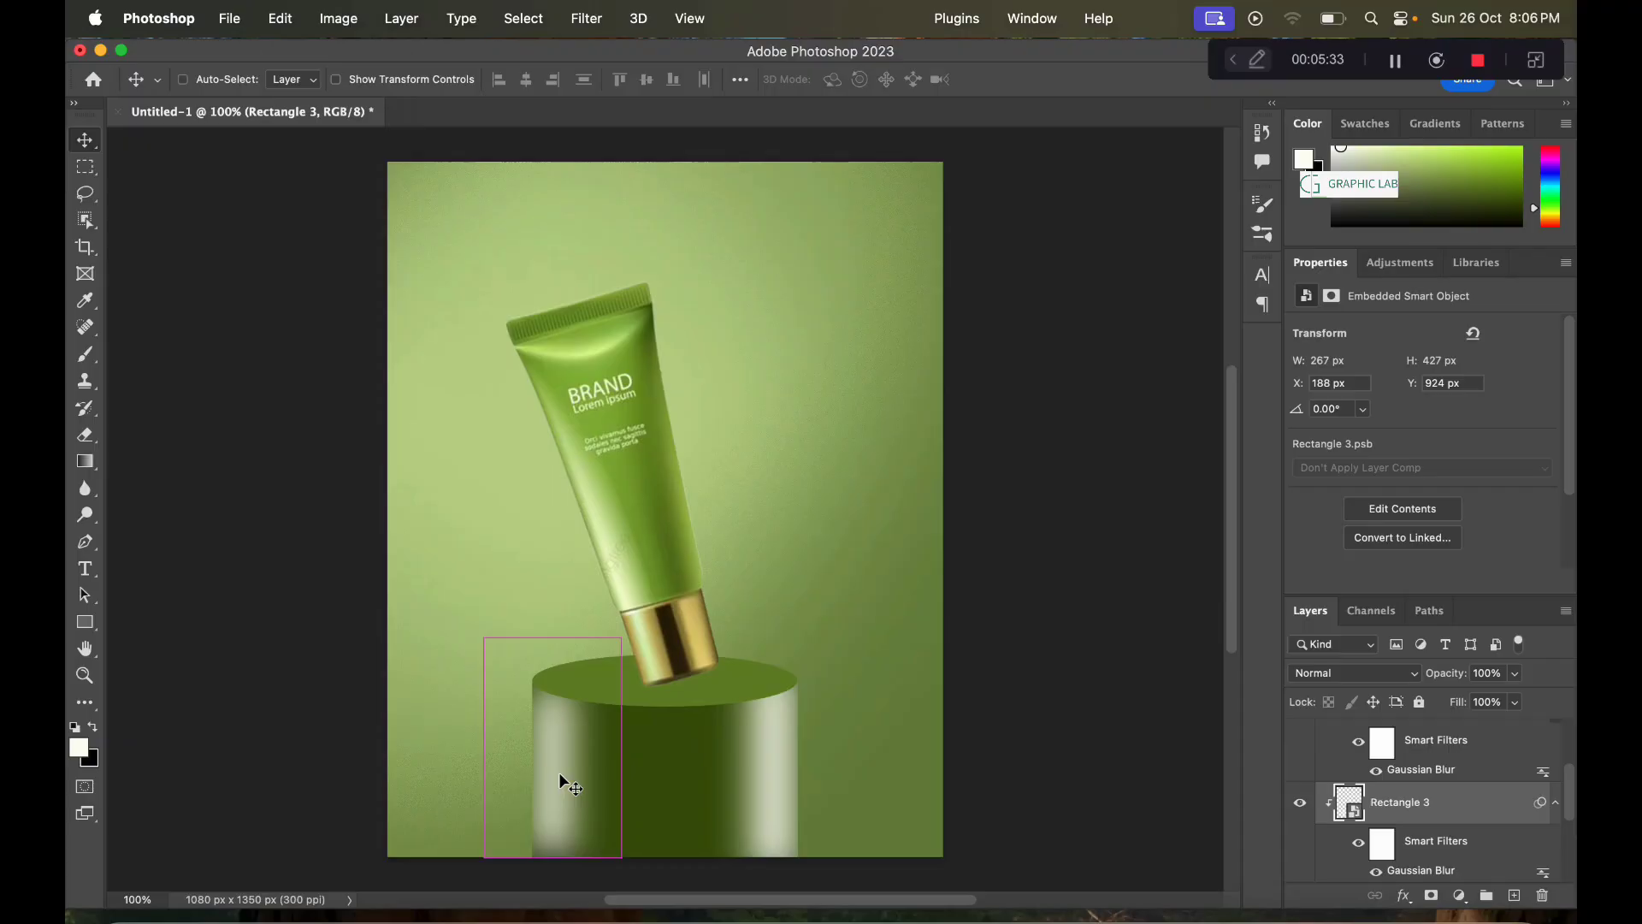
left_click(871, 410)
left_click_drag(575, 686, 577, 658)
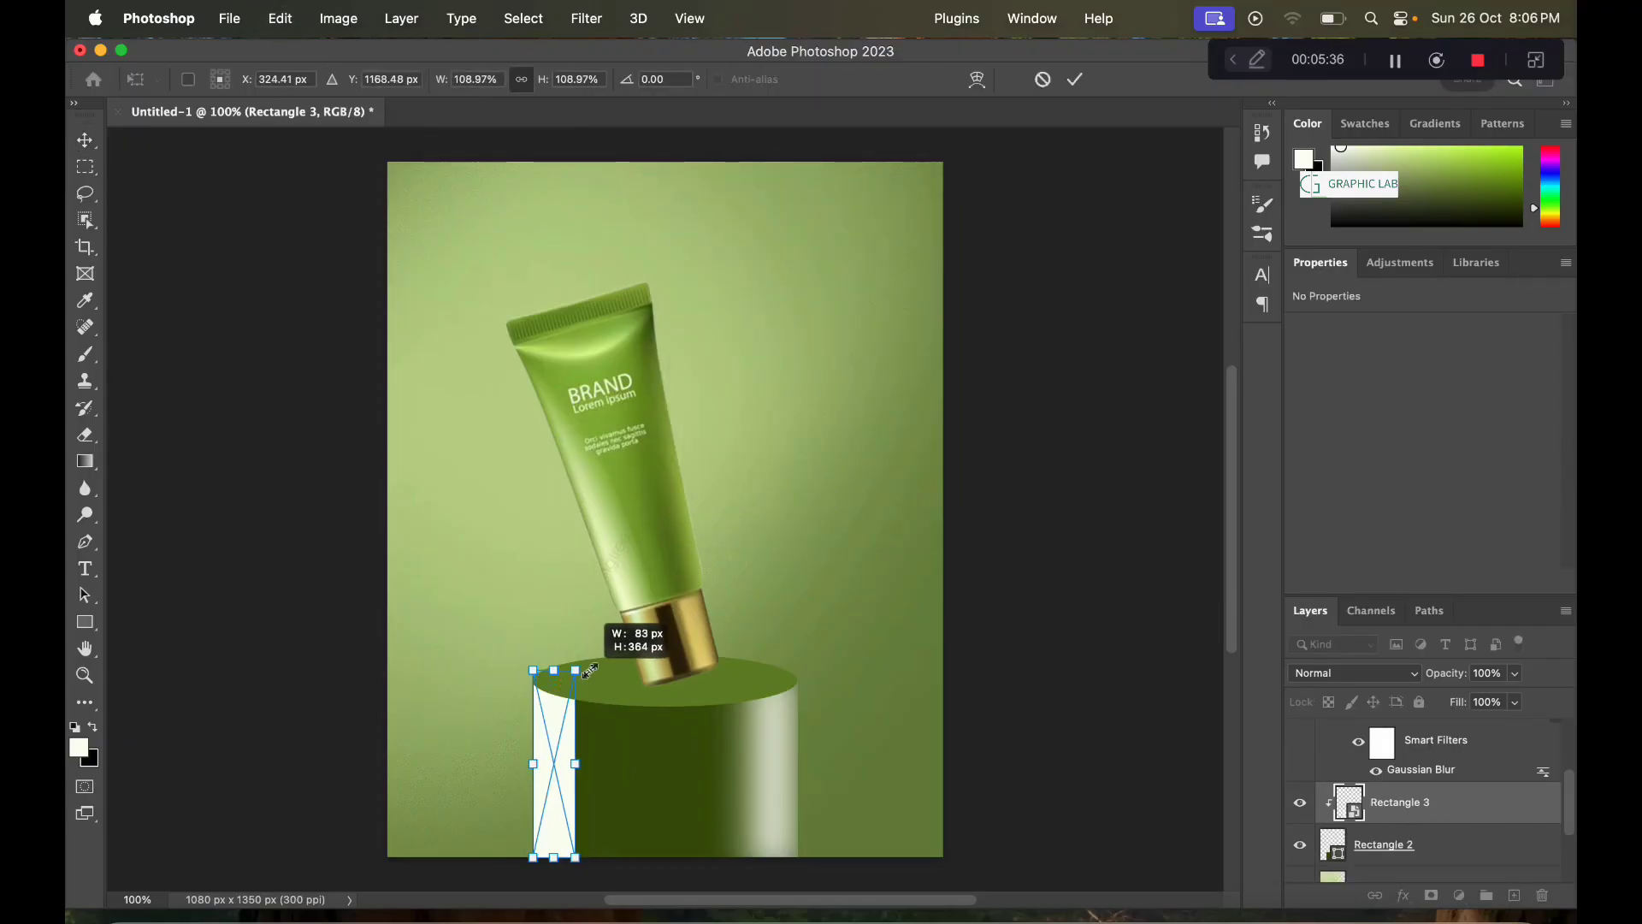
left_click_drag(581, 751, 598, 757)
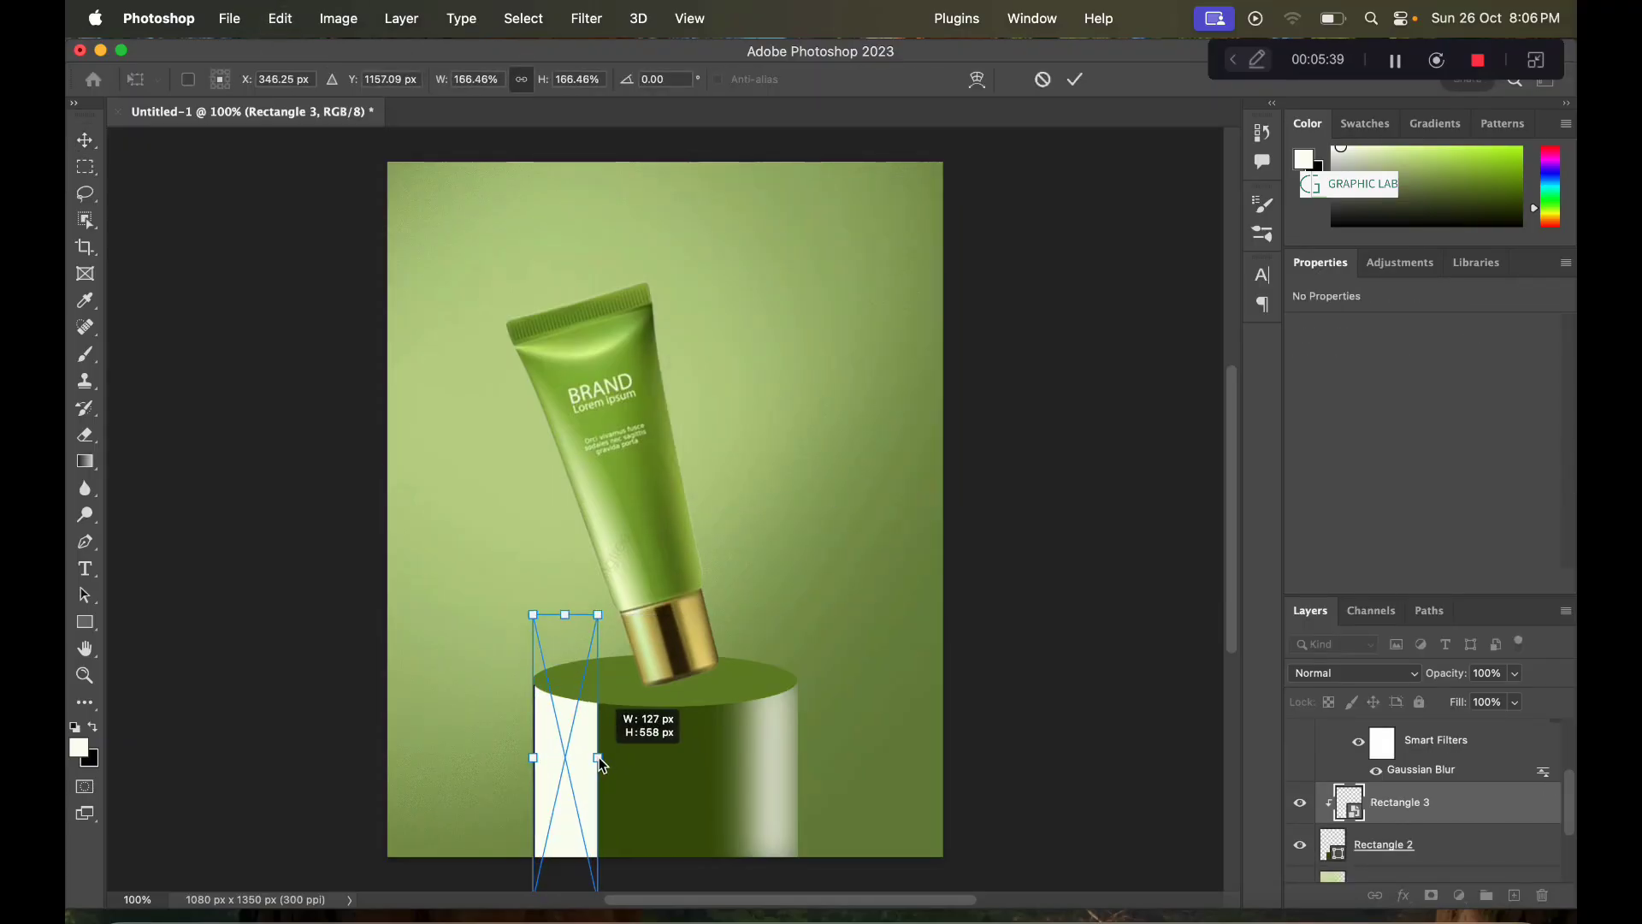
left_click(1075, 79)
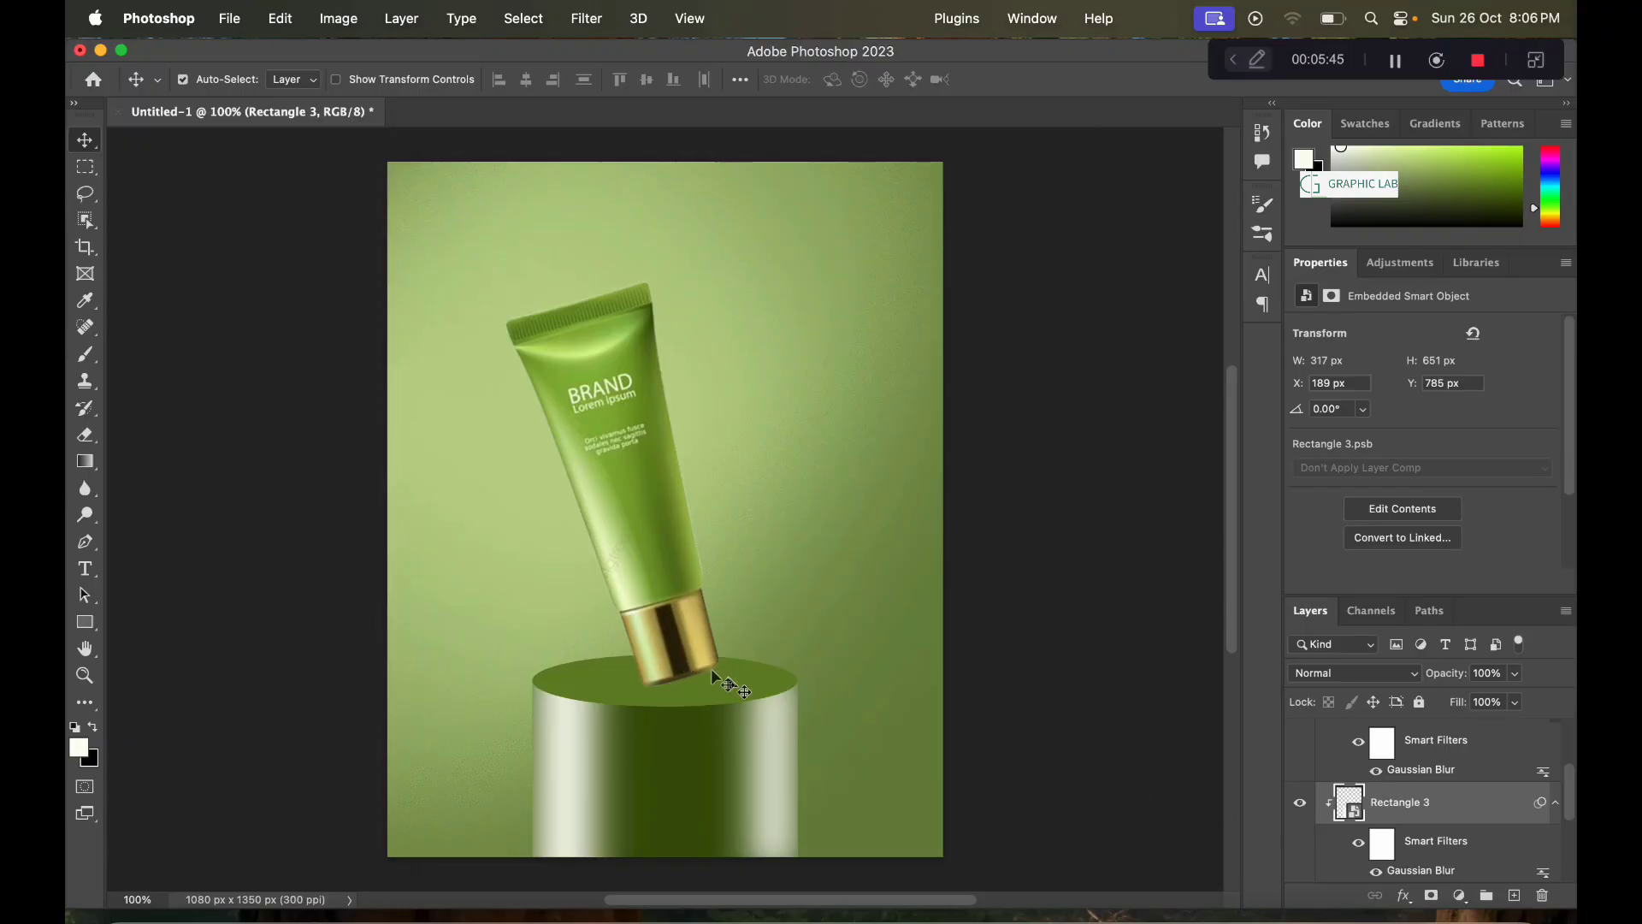
left_click(727, 685)
left_click(1514, 895)
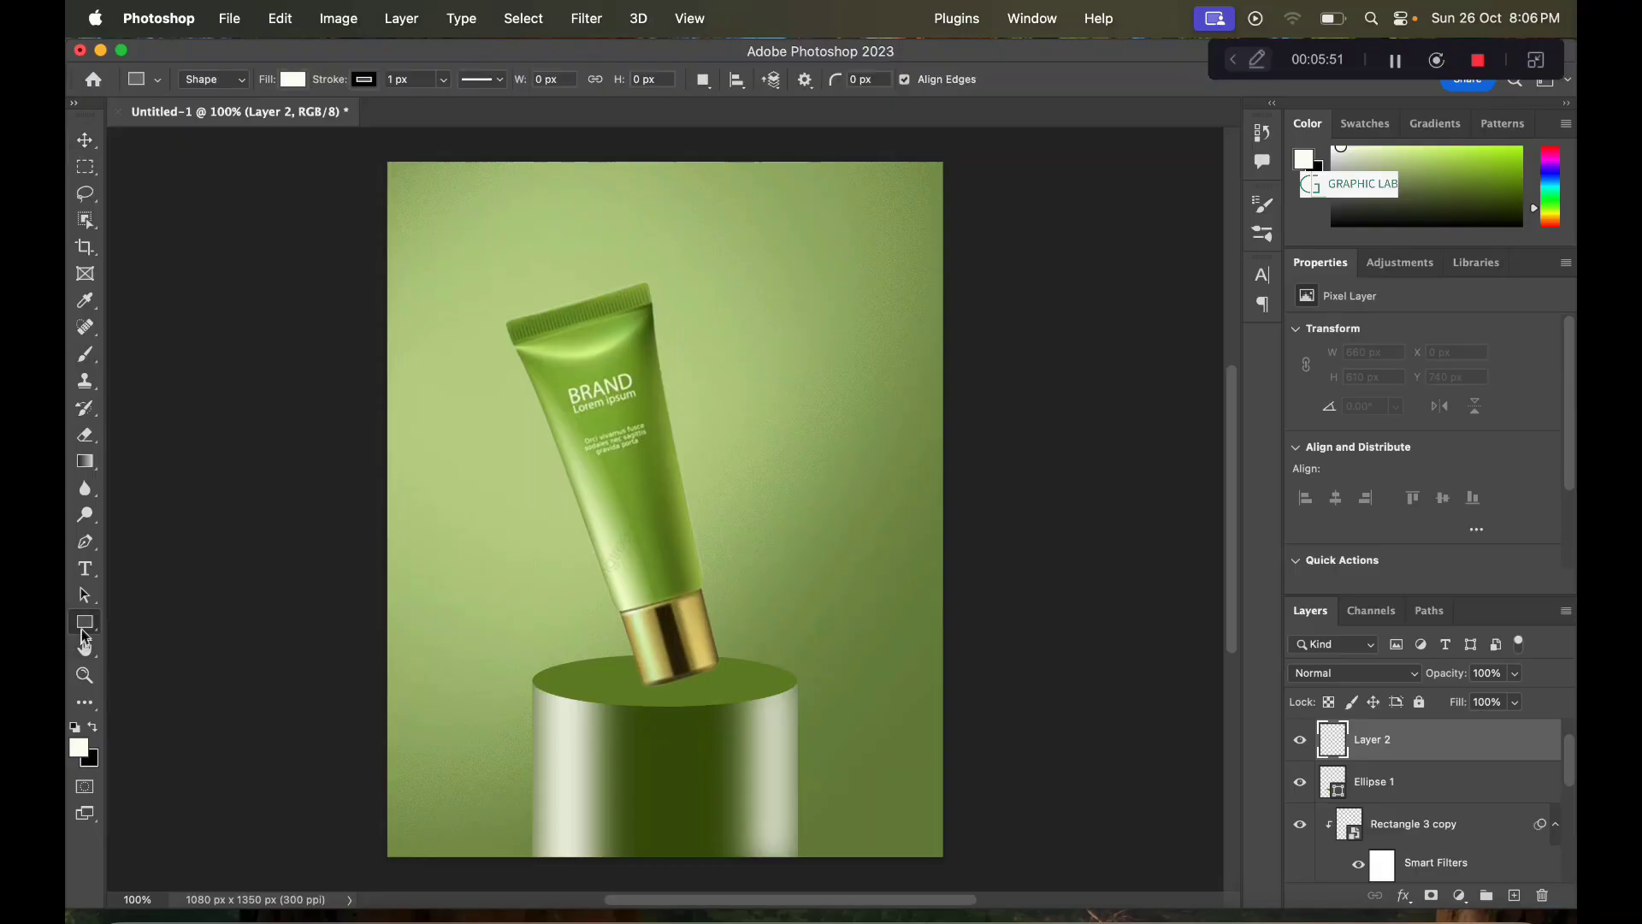
Step: Draw a flat white ellipse on top of the podium cylinder
left_click_drag(85, 622, 141, 646)
left_click(142, 646)
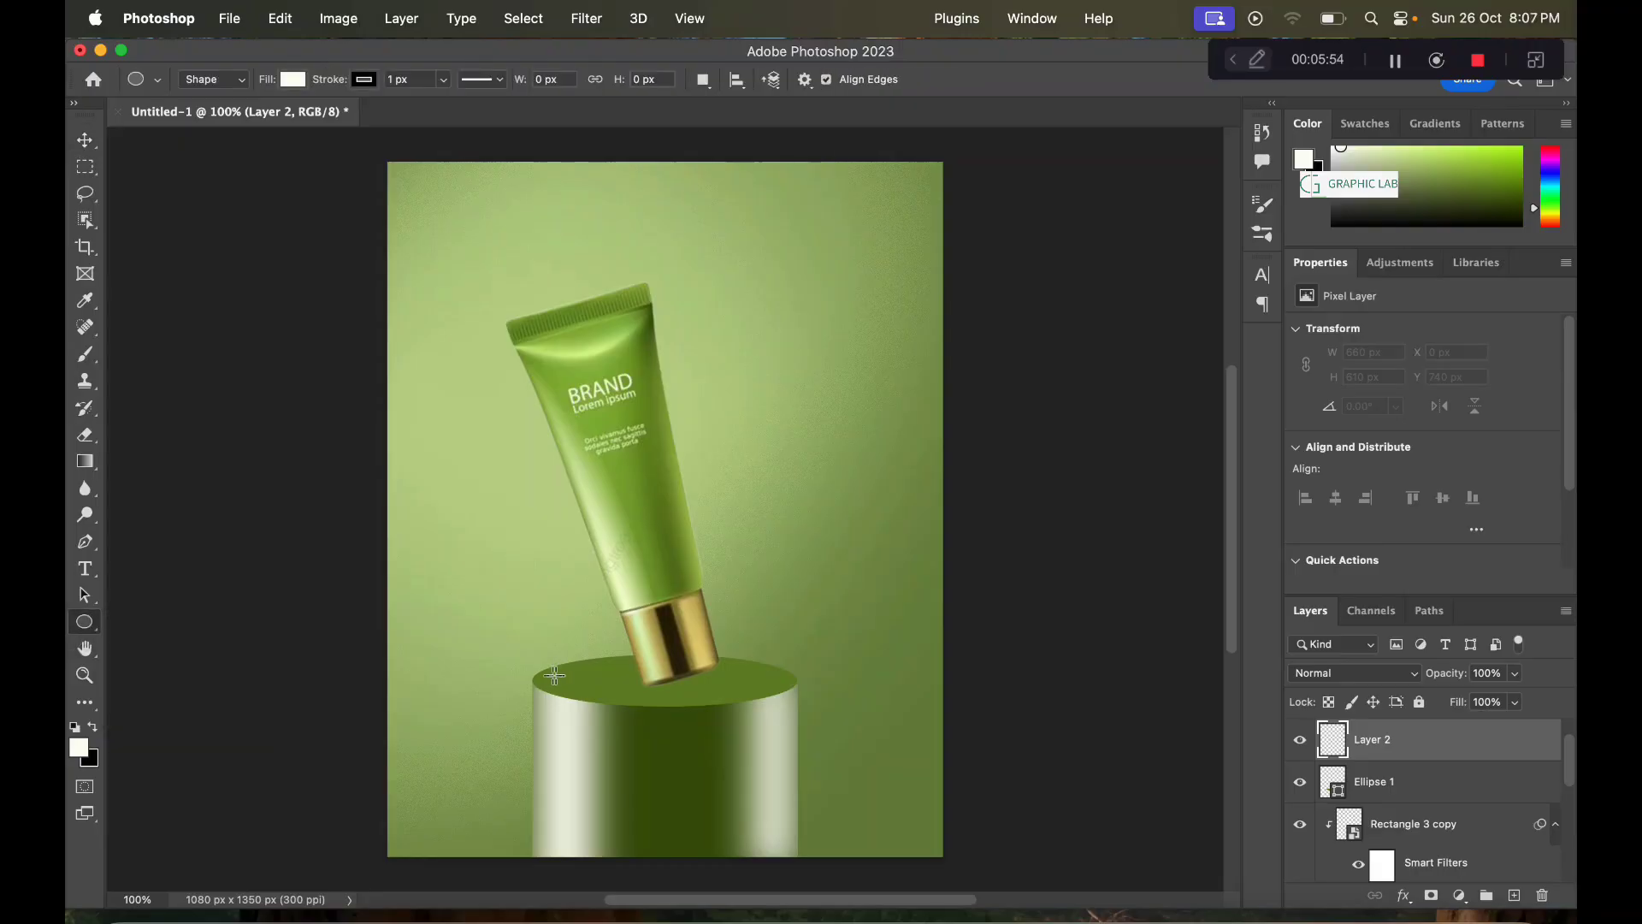
left_click_drag(547, 672, 749, 702)
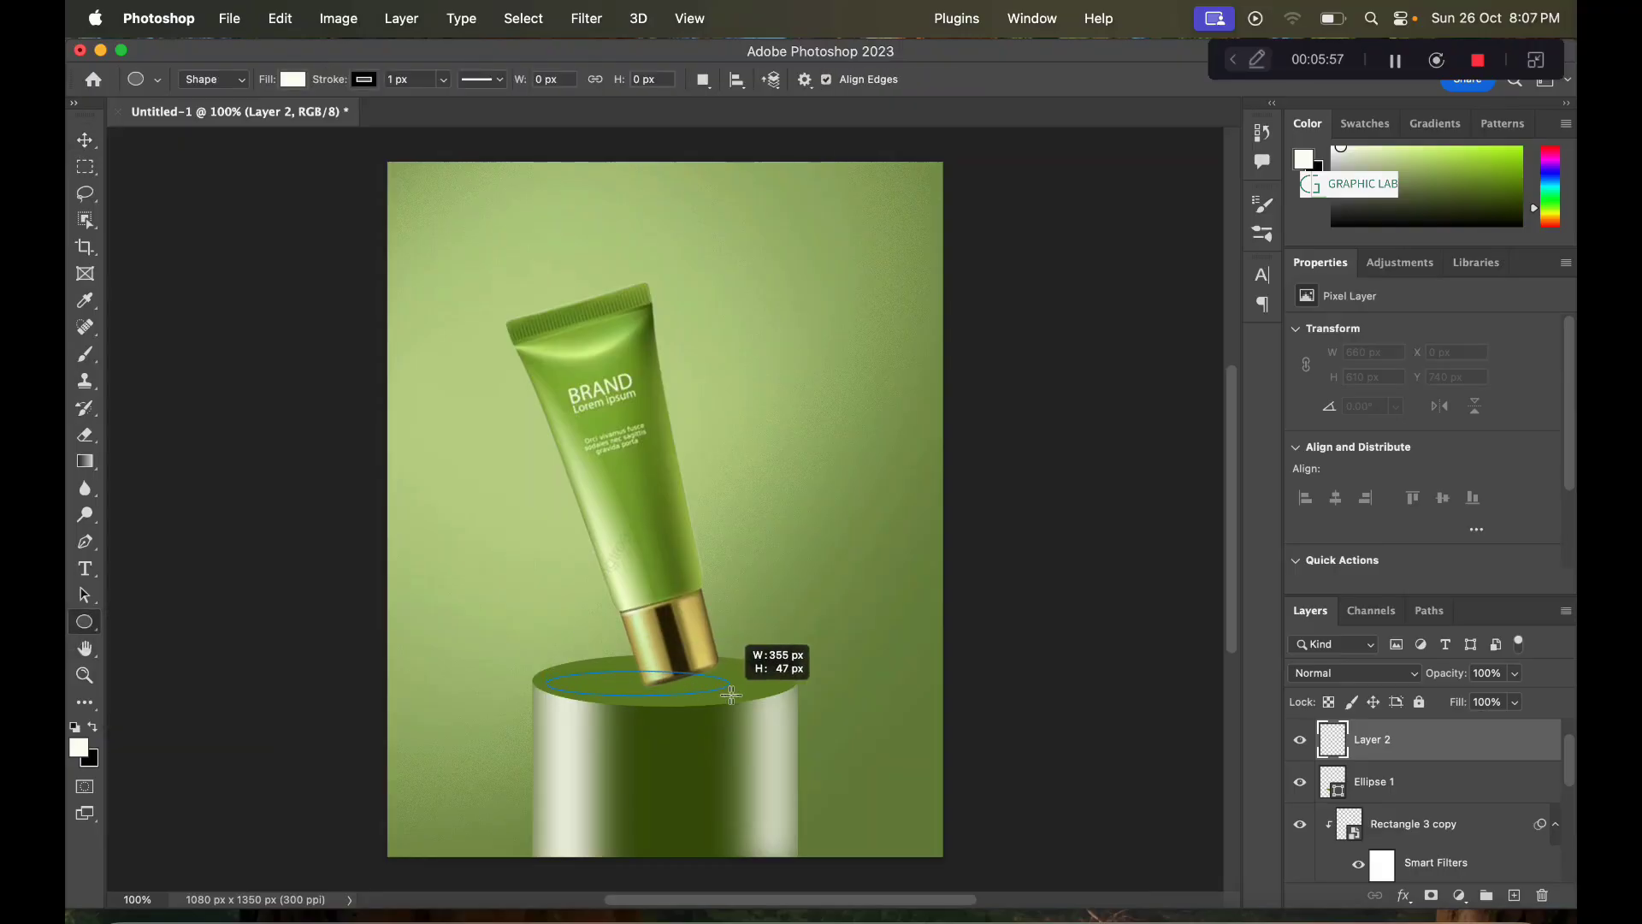
left_click_drag(750, 702, 676, 696)
key("v")
Step: Convert the ellipse to a smart object and apply a soft Gaussian Blur
left_click(599, 20)
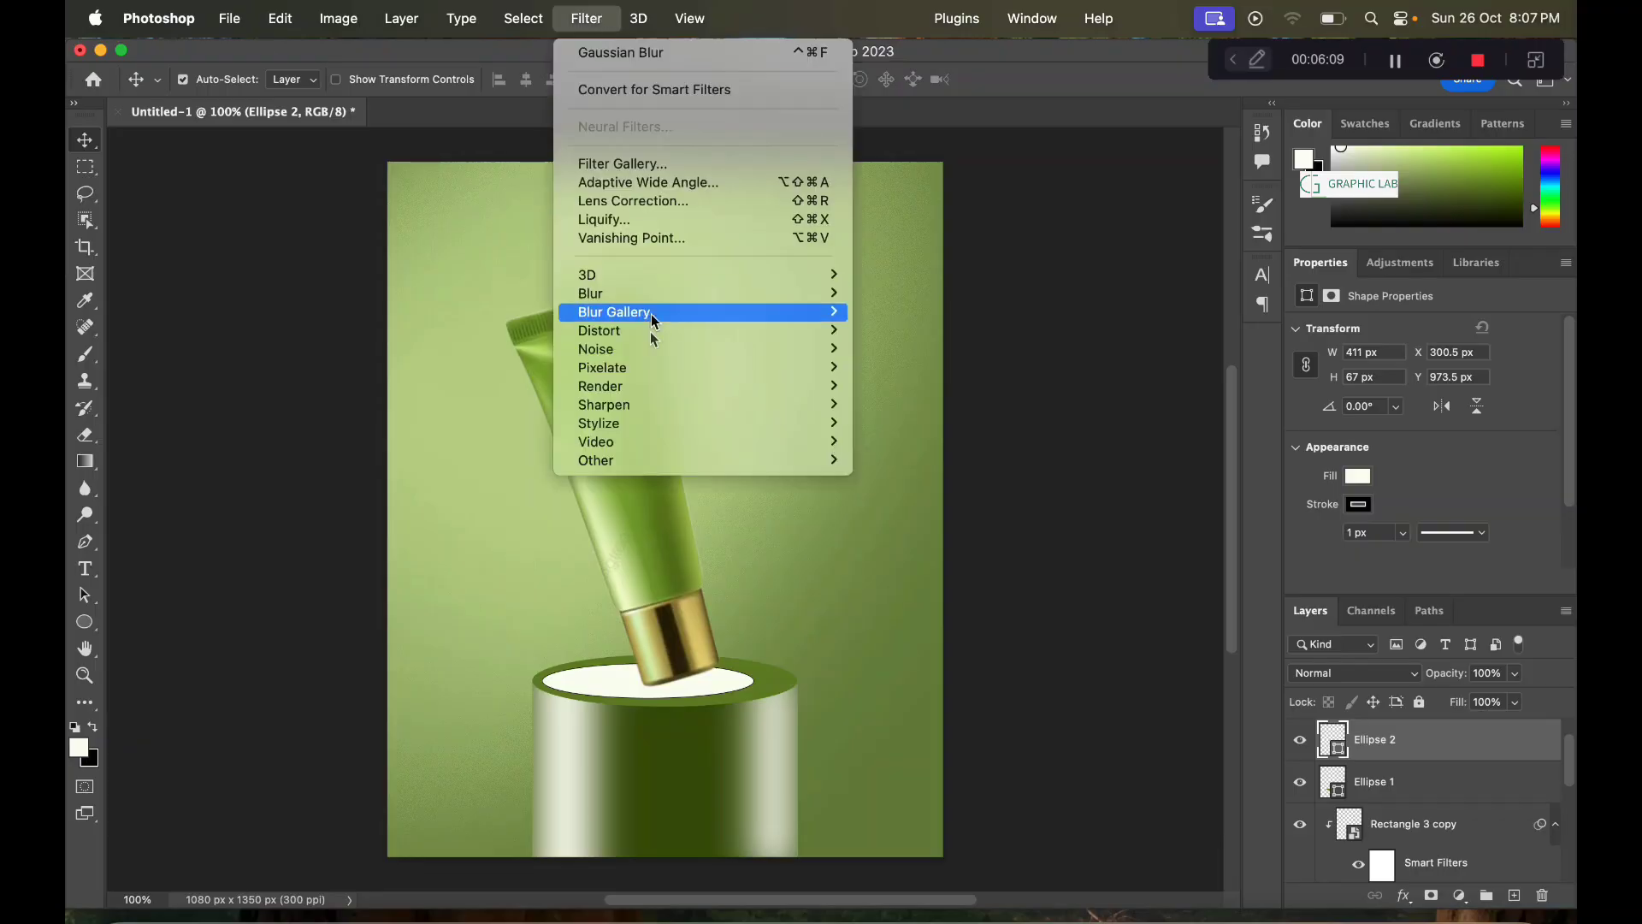
left_click(900, 371)
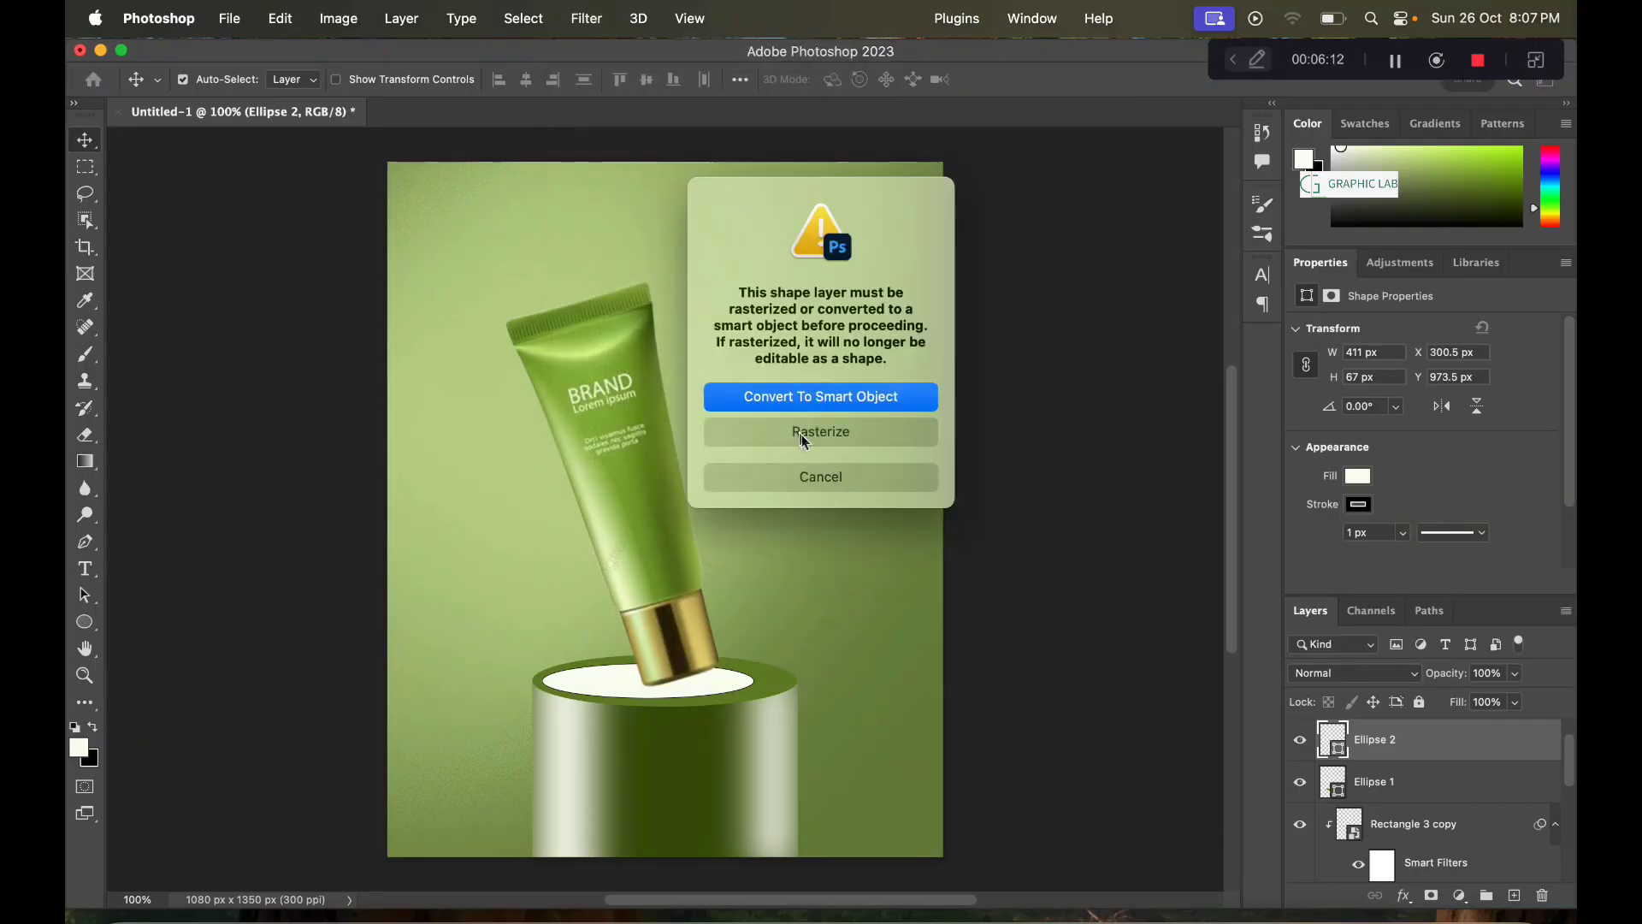
left_click(821, 396)
mouse_move(771, 532)
left_mouse_down()
mouse_move(751, 530)
mouse_move(771, 534)
left_mouse_up()
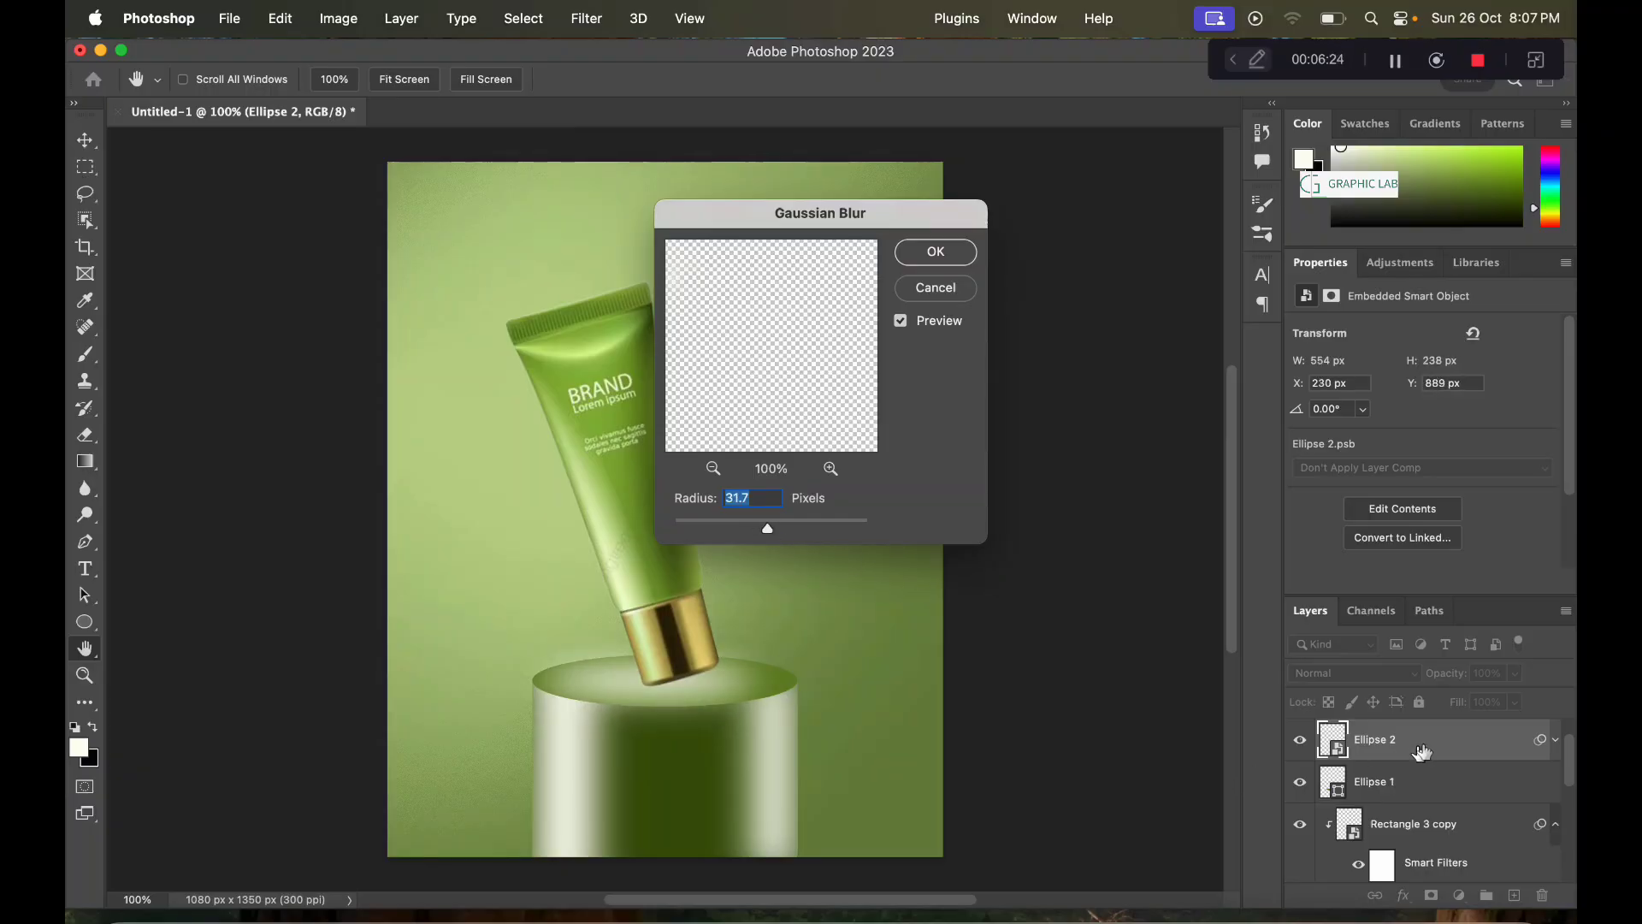
left_click(957, 260)
Step: Clip Ellipse 2 to the podium layer, then shift it and the Rectangle 3 highlight left
right_click(1454, 740)
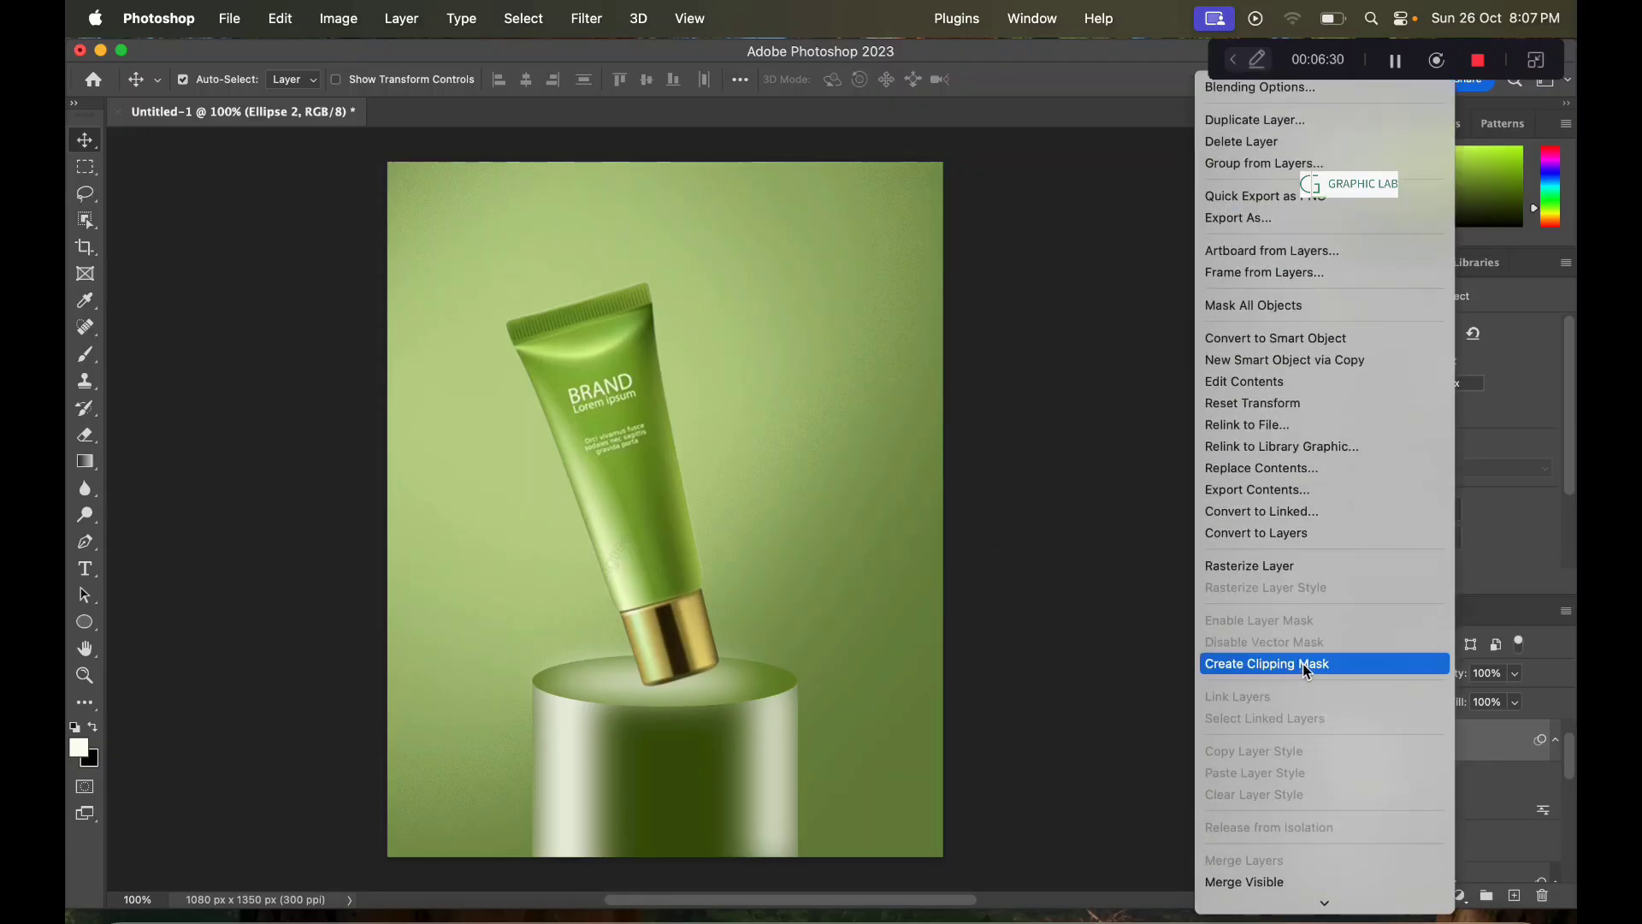
left_click(1302, 664)
left_click_drag(699, 695, 716, 691)
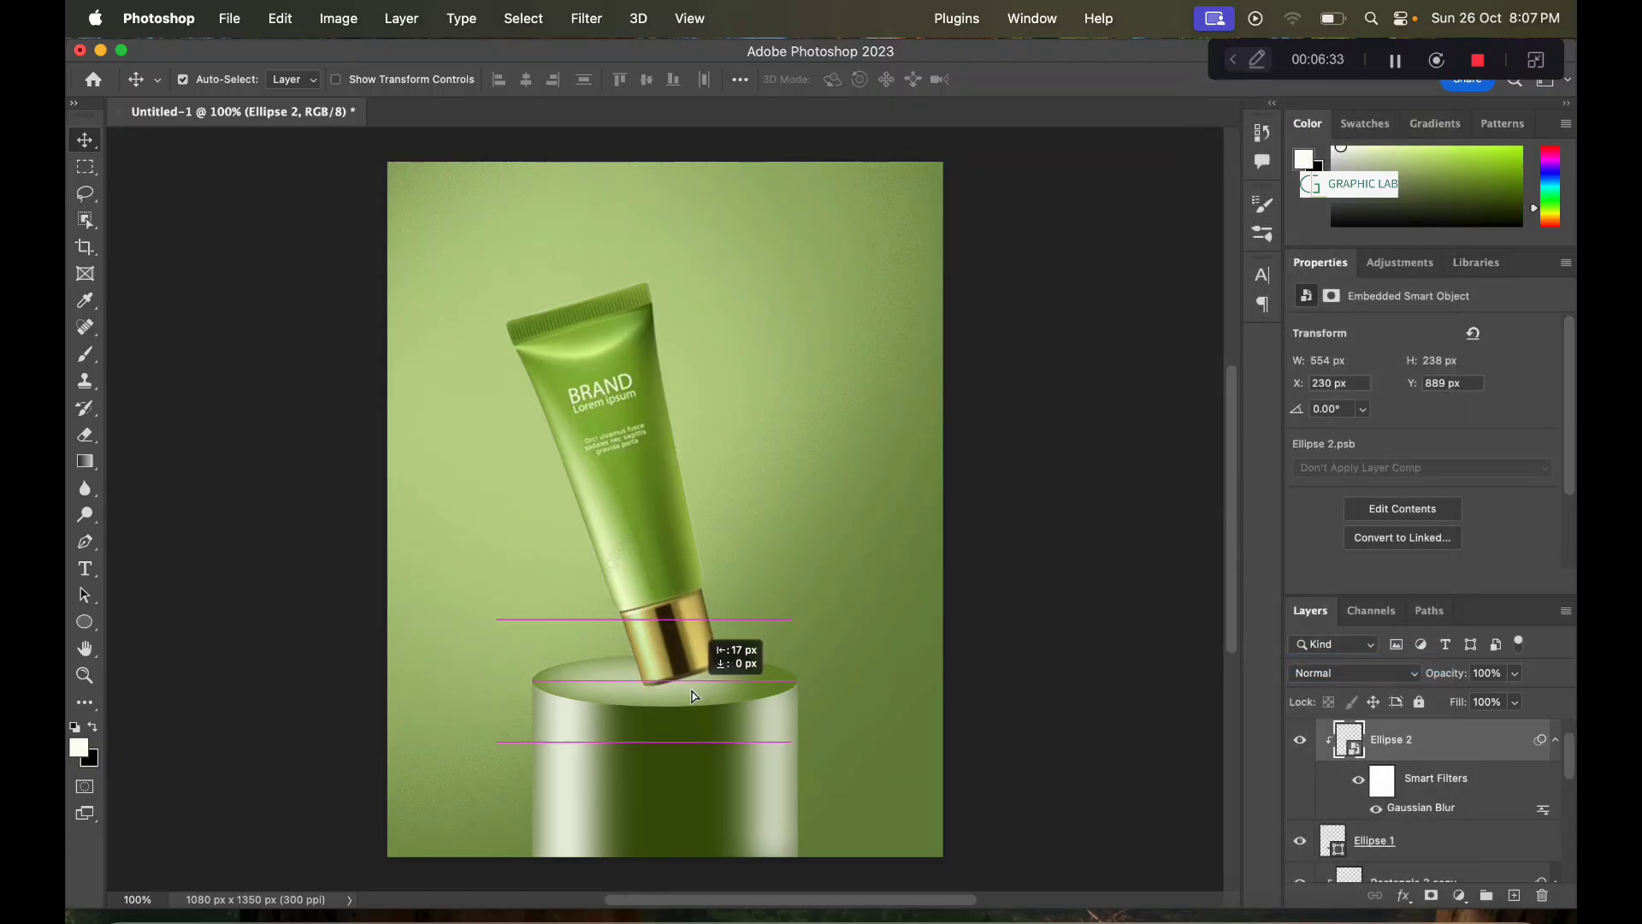
left_click_drag(768, 756, 587, 778)
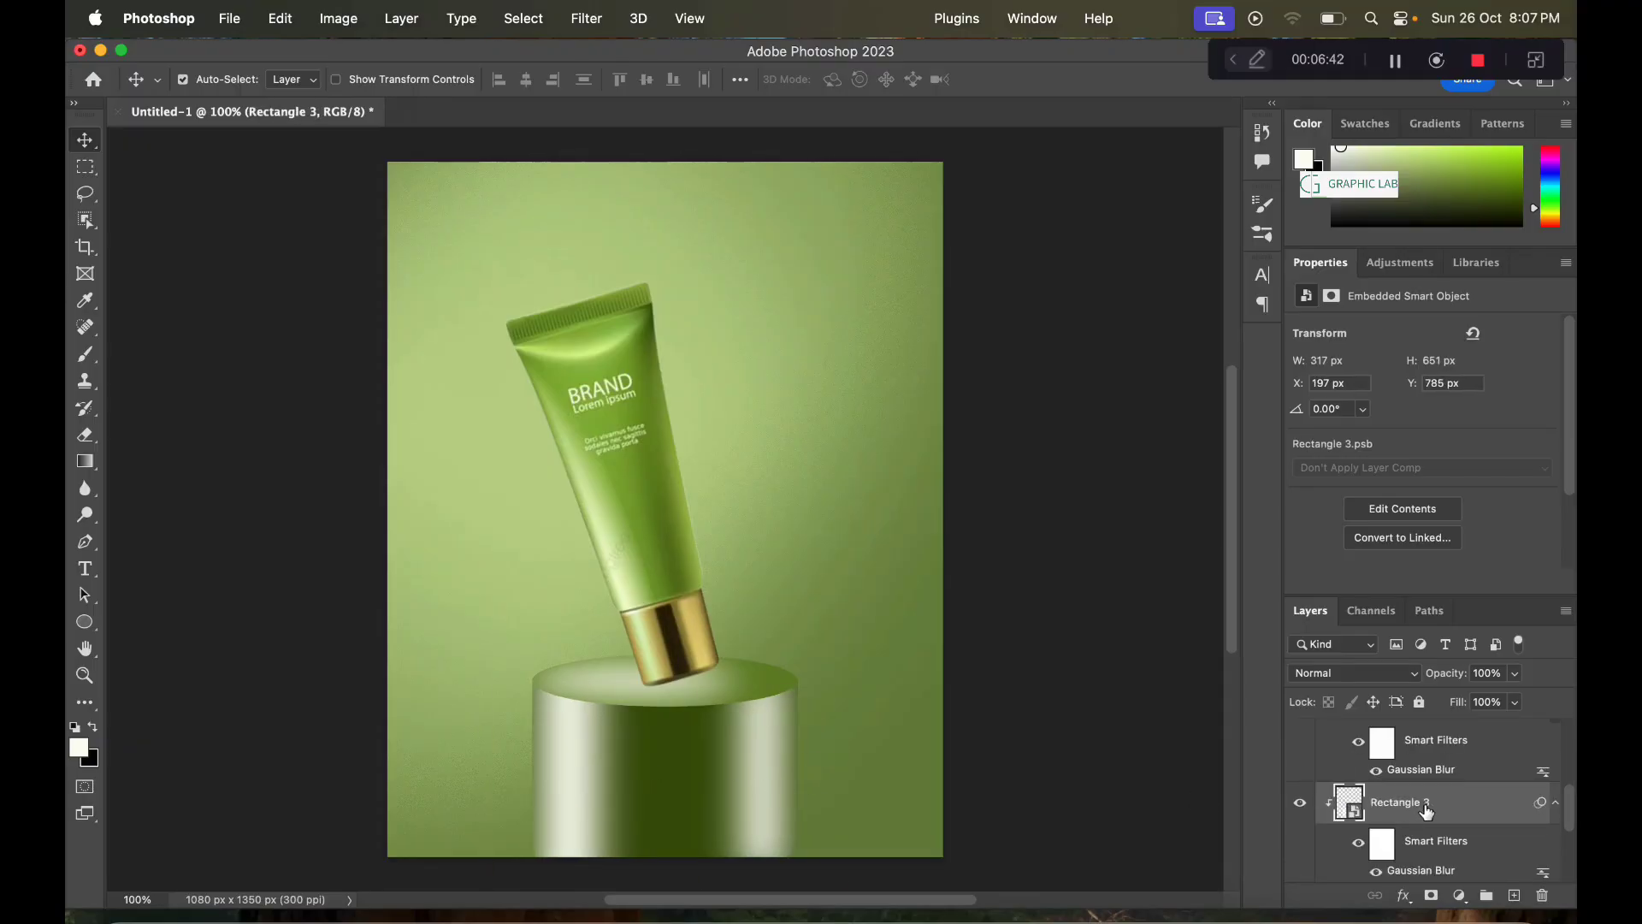
Step: Lower Rectangle 3's opacity to 64%, duplicate the layer, and deselect
left_click(1516, 674)
left_click_drag(1518, 707, 1486, 711)
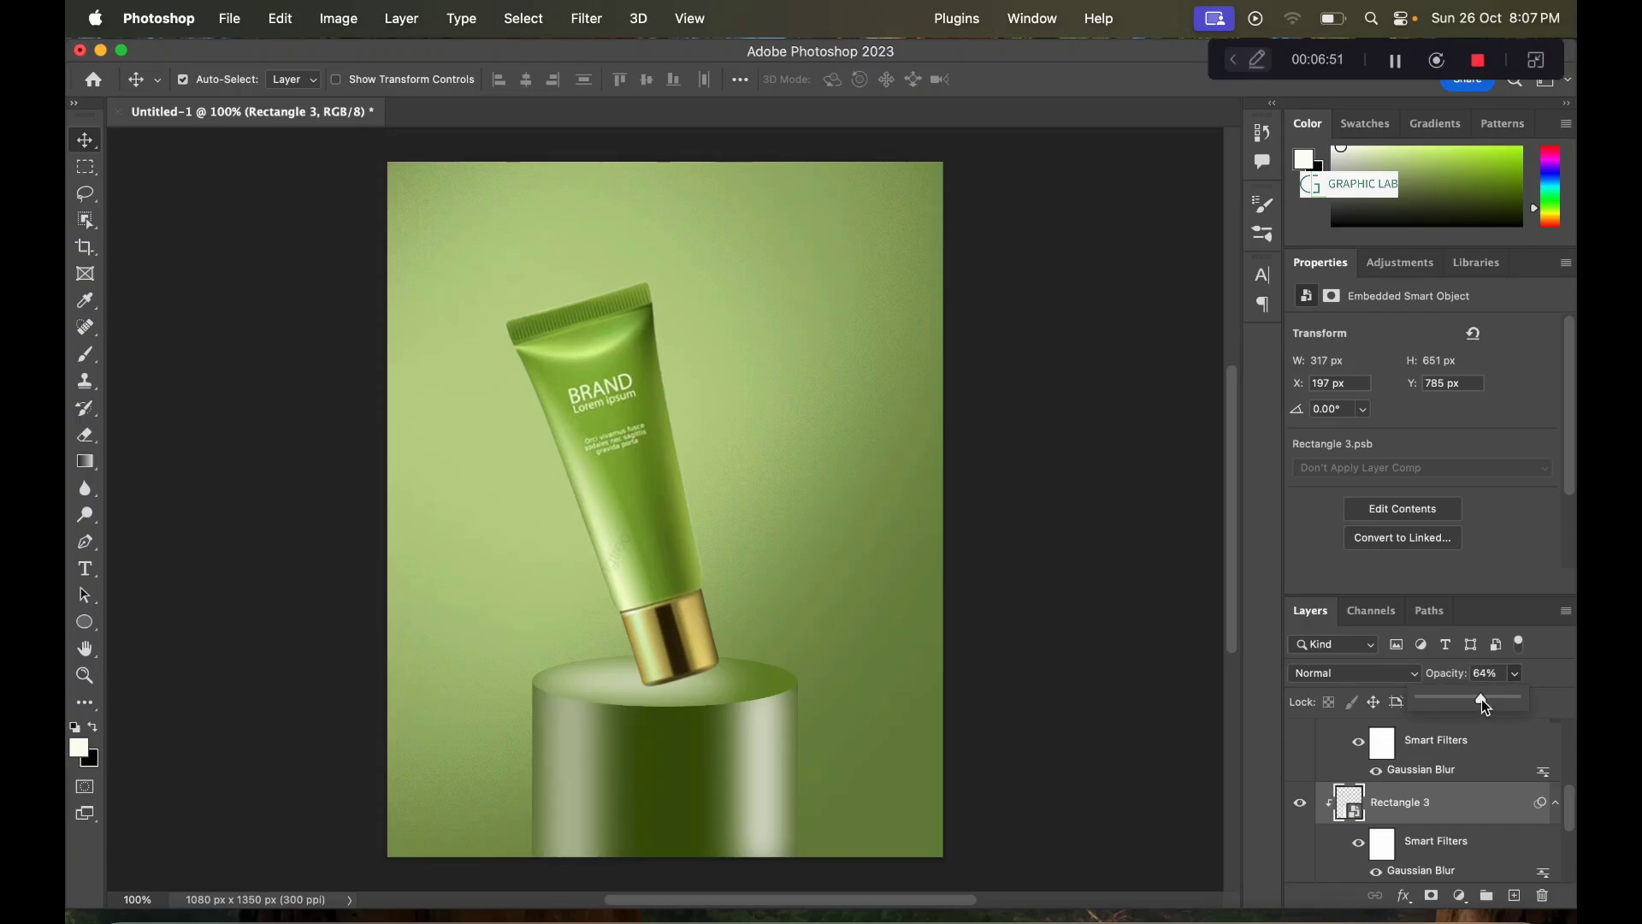
key("ctrl+j")
mouse_move(1516, 674)
left_mouse_down()
mouse_move(1514, 704)
mouse_move(1482, 703)
left_mouse_up()
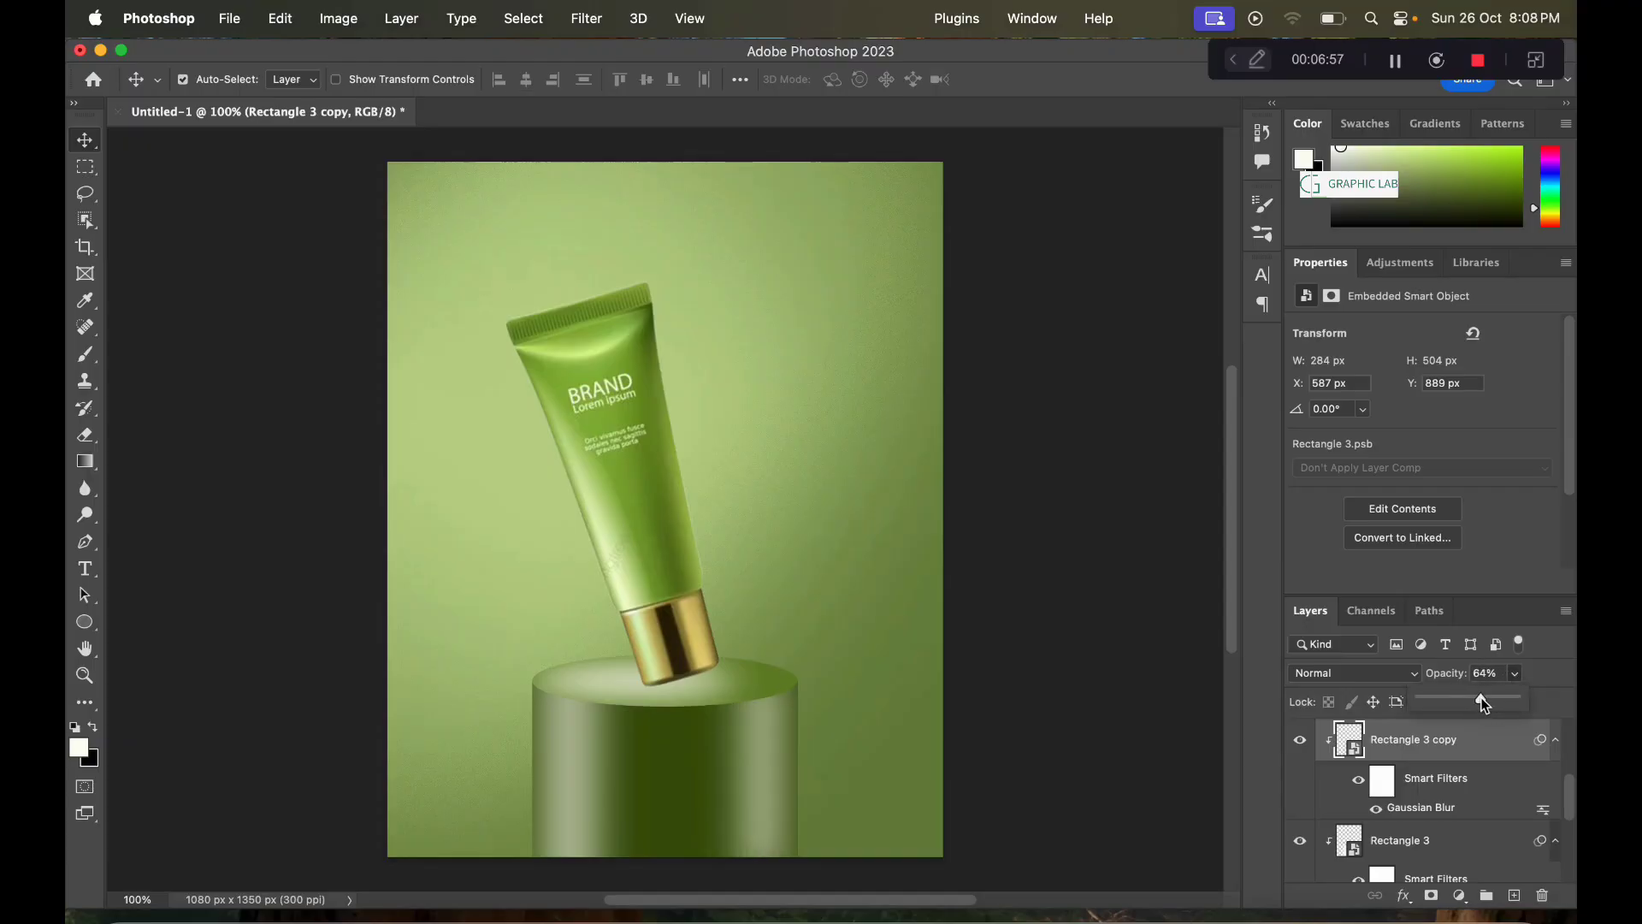
left_click(209, 249)
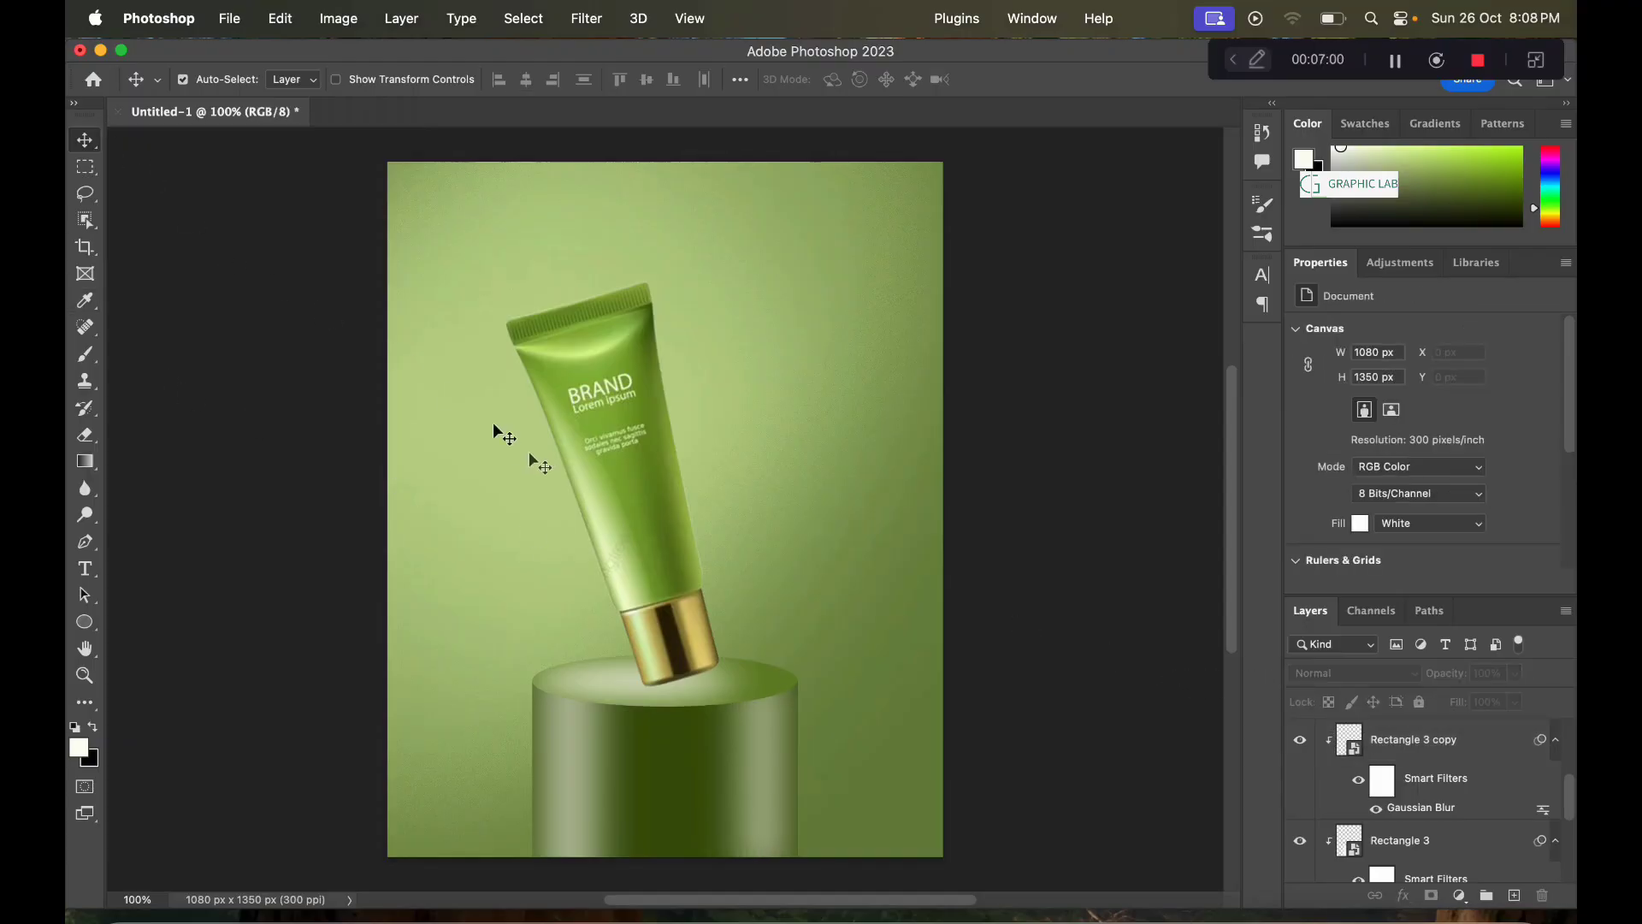
scroll(1427, 850, "up", 5)
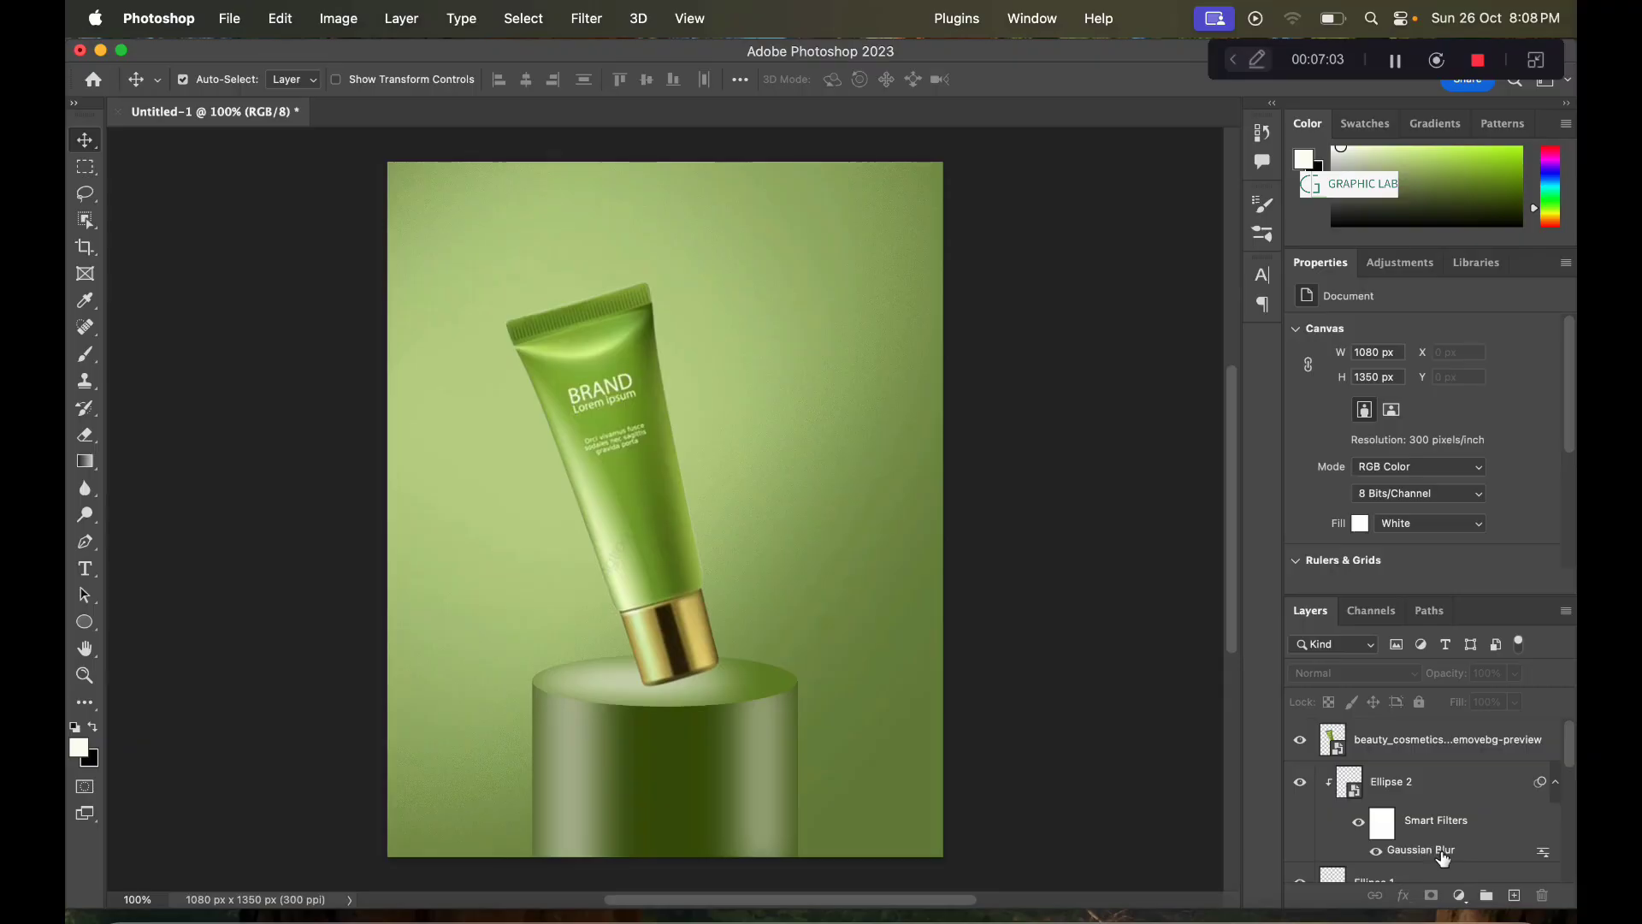
scroll(1443, 858, "down", 5)
Step: Recolour Rectangle 1 to dark olive #455821 and add an empty Layer 2 above it
left_click(1336, 819)
double_click(1336, 819)
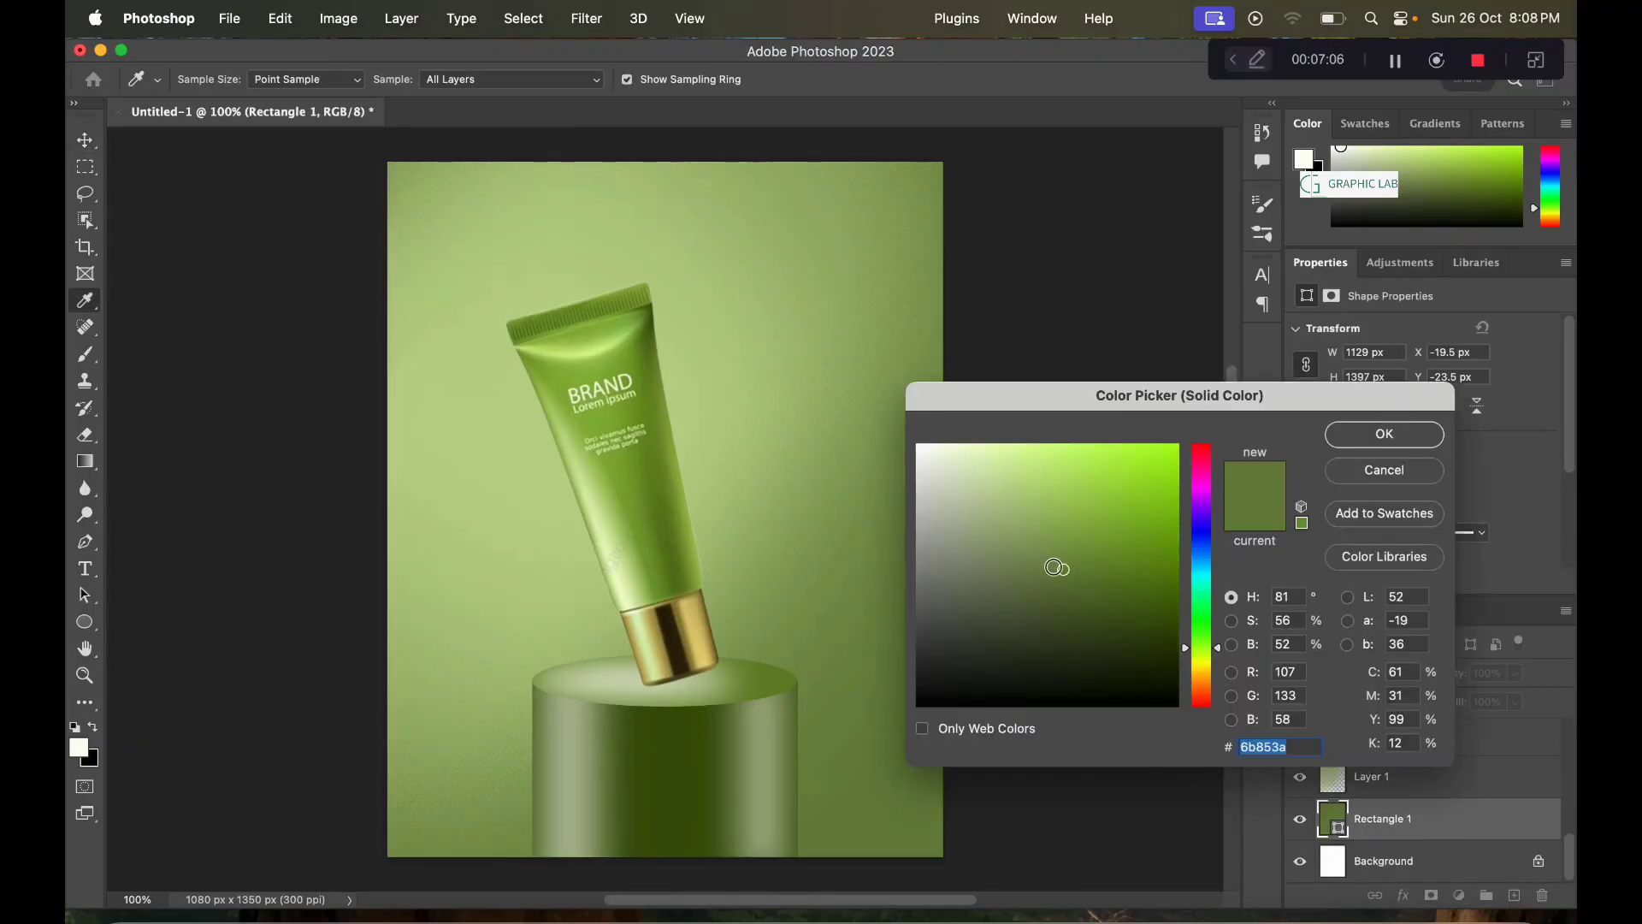
left_click_drag(1054, 568, 1079, 612)
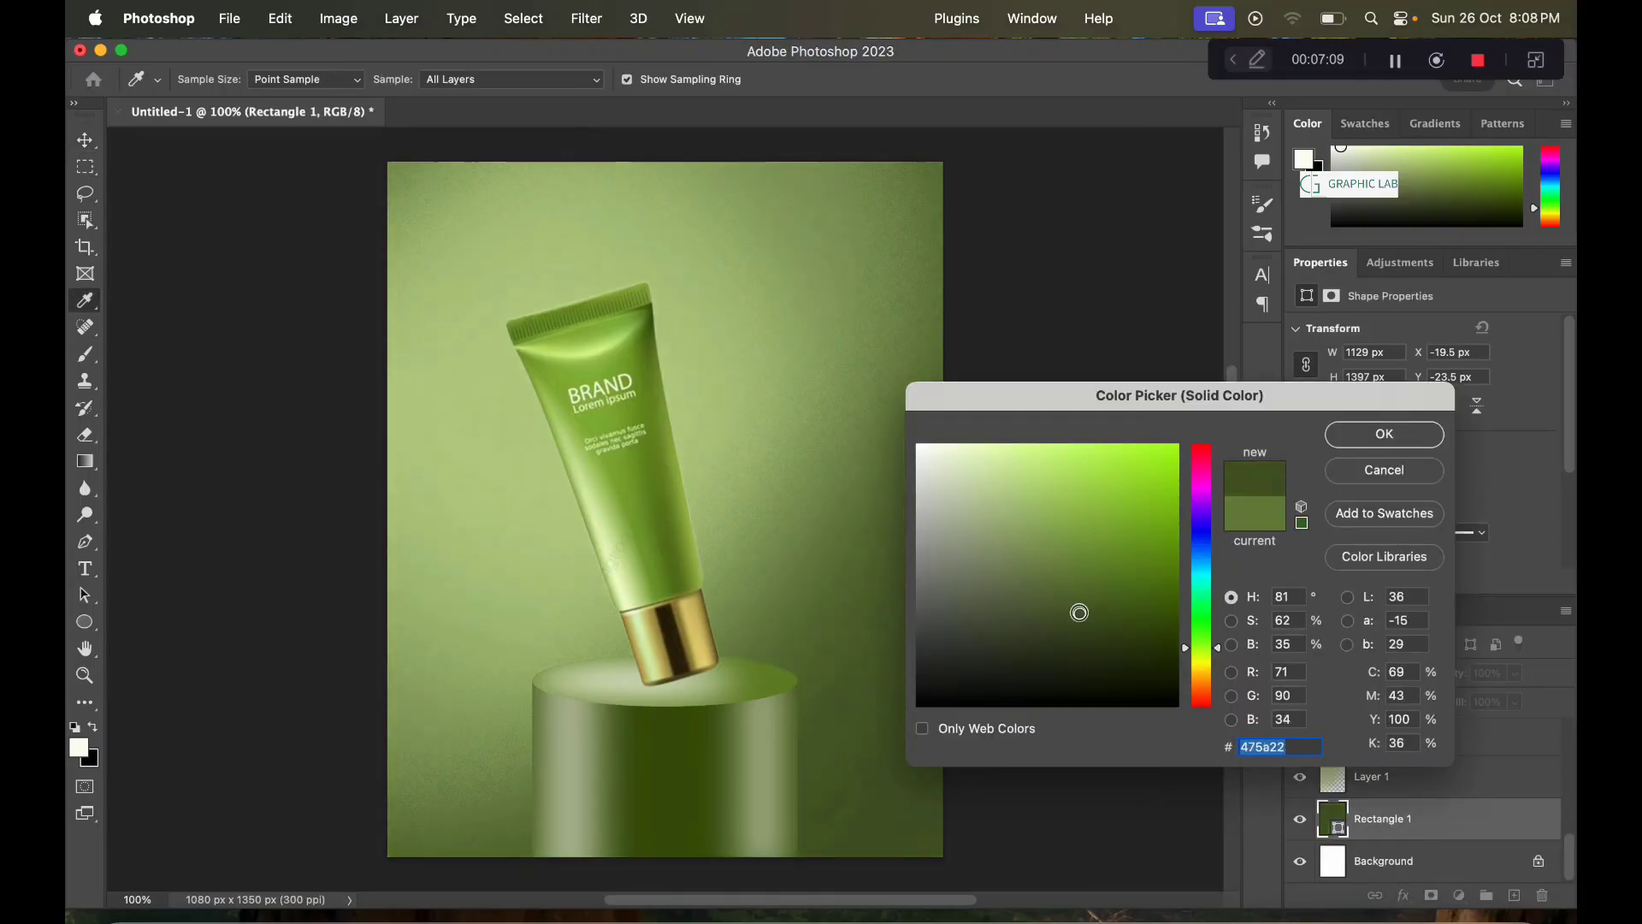
left_click_drag(1079, 612, 1065, 628)
left_click(1364, 440)
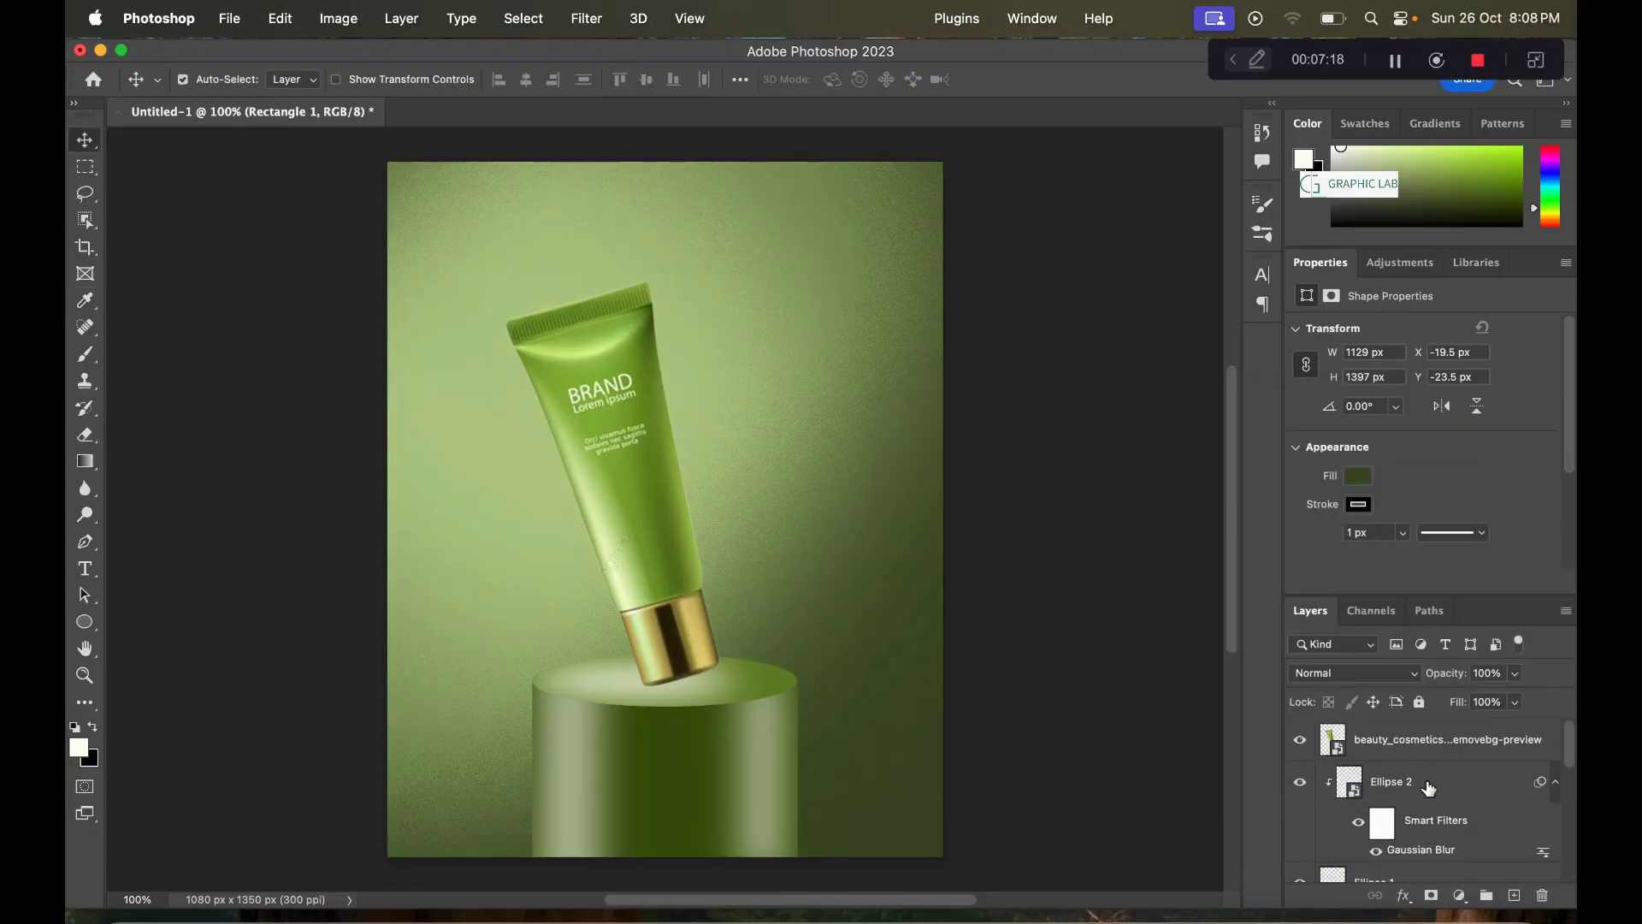
left_click(1515, 896)
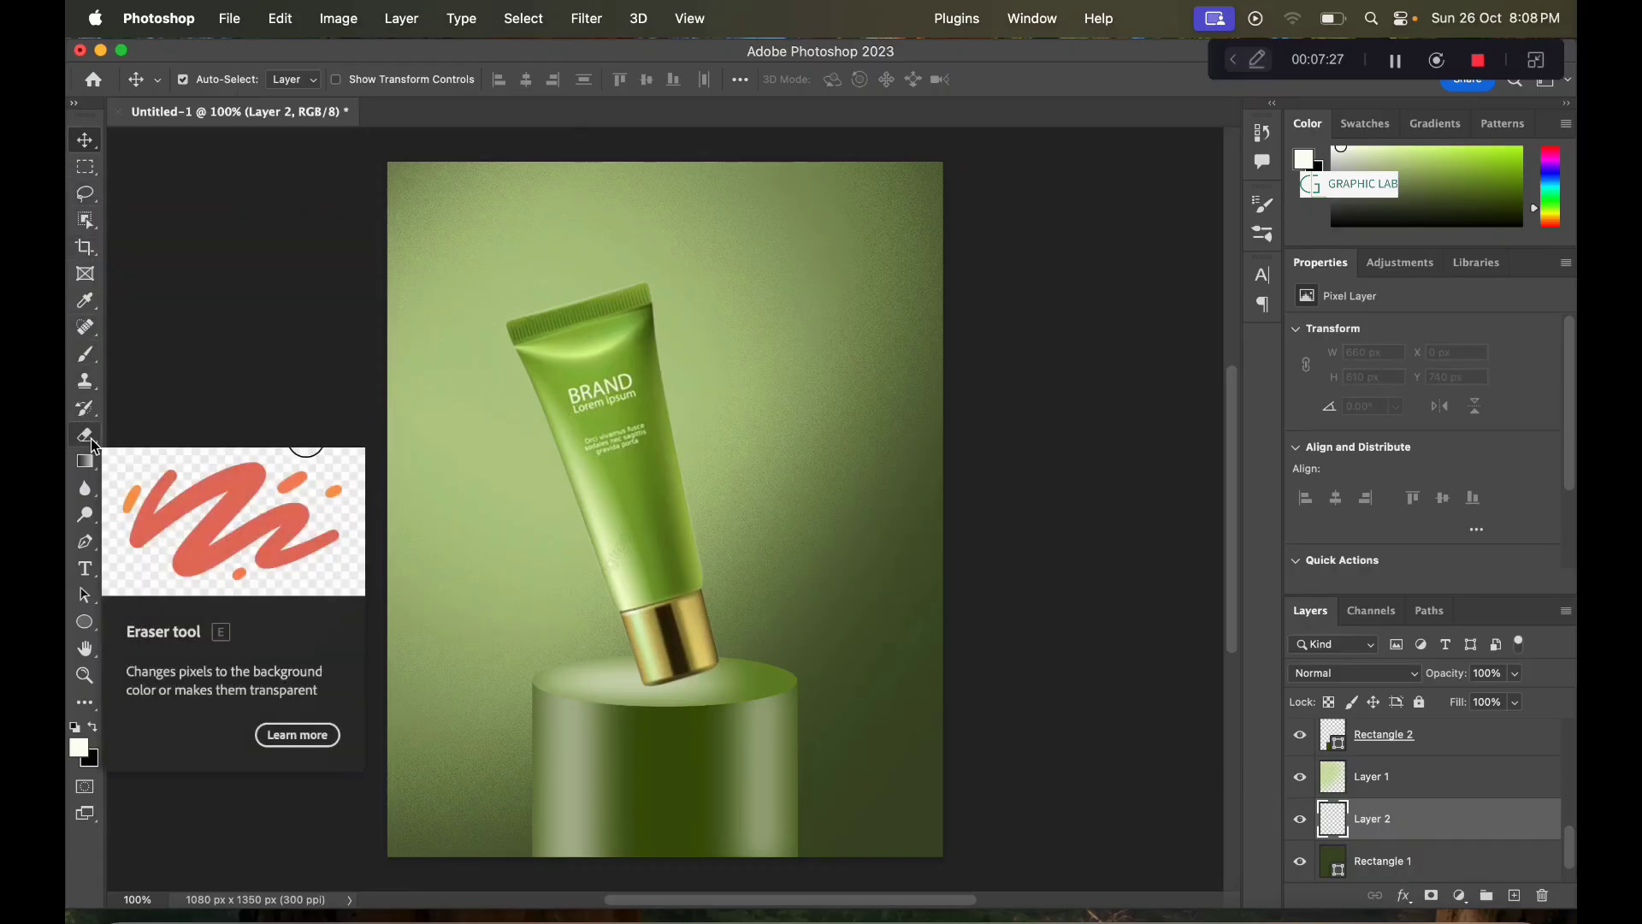
Step: Pick the Brush tool and browse its presets, collapsing the Dry and Wet Media groups
left_click(88, 358)
left_click(215, 80)
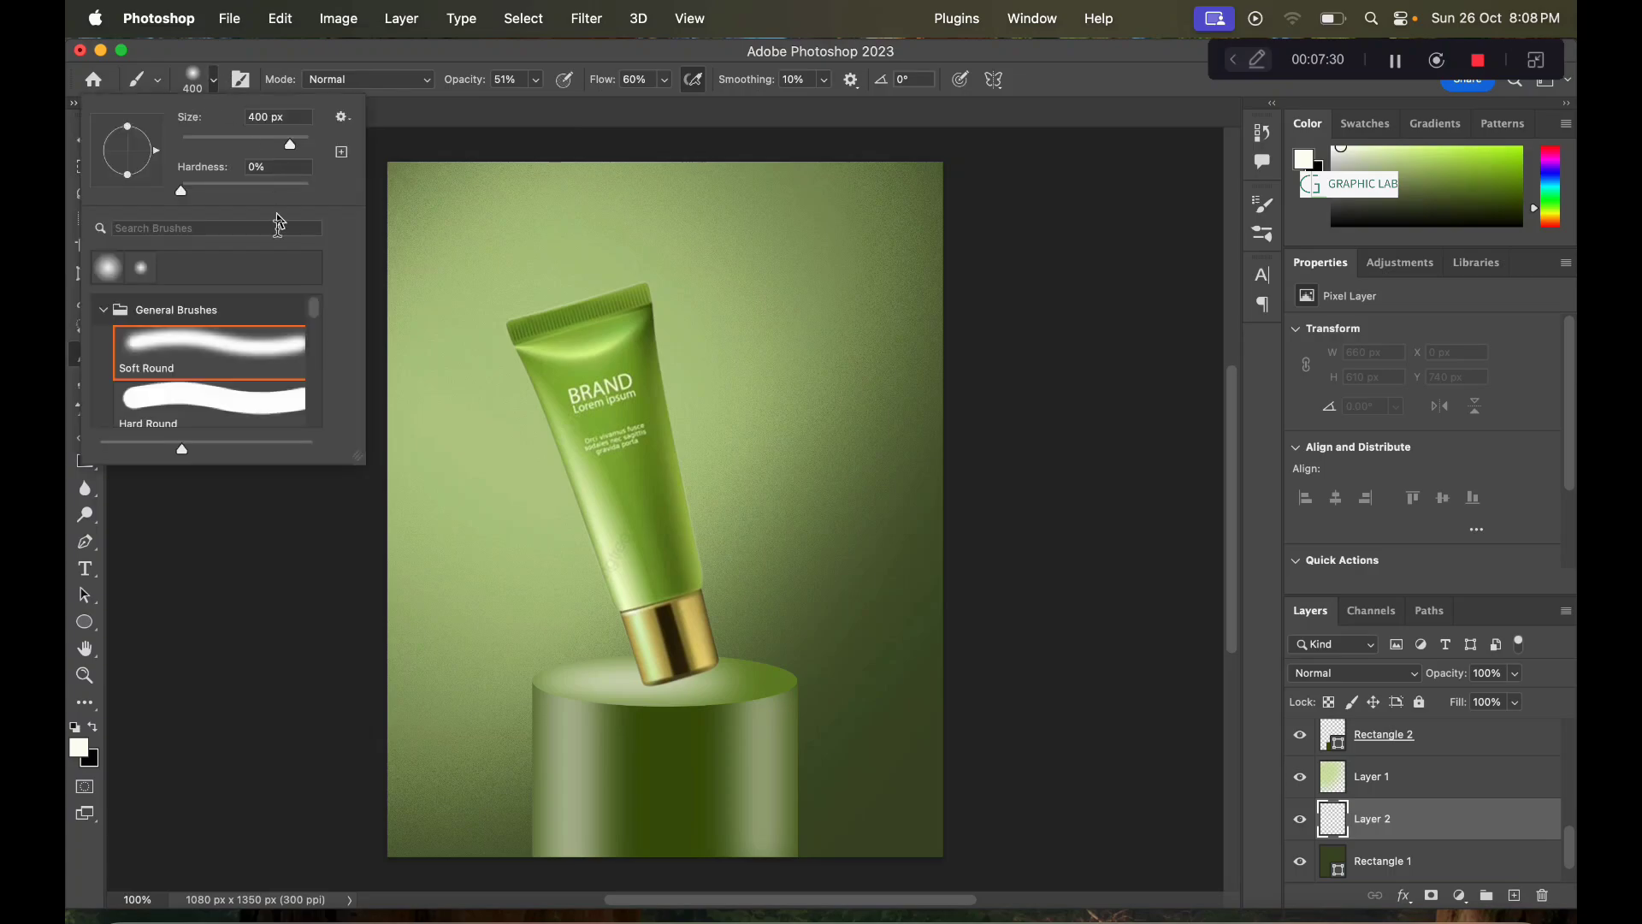
scroll(171, 359, "down", 5)
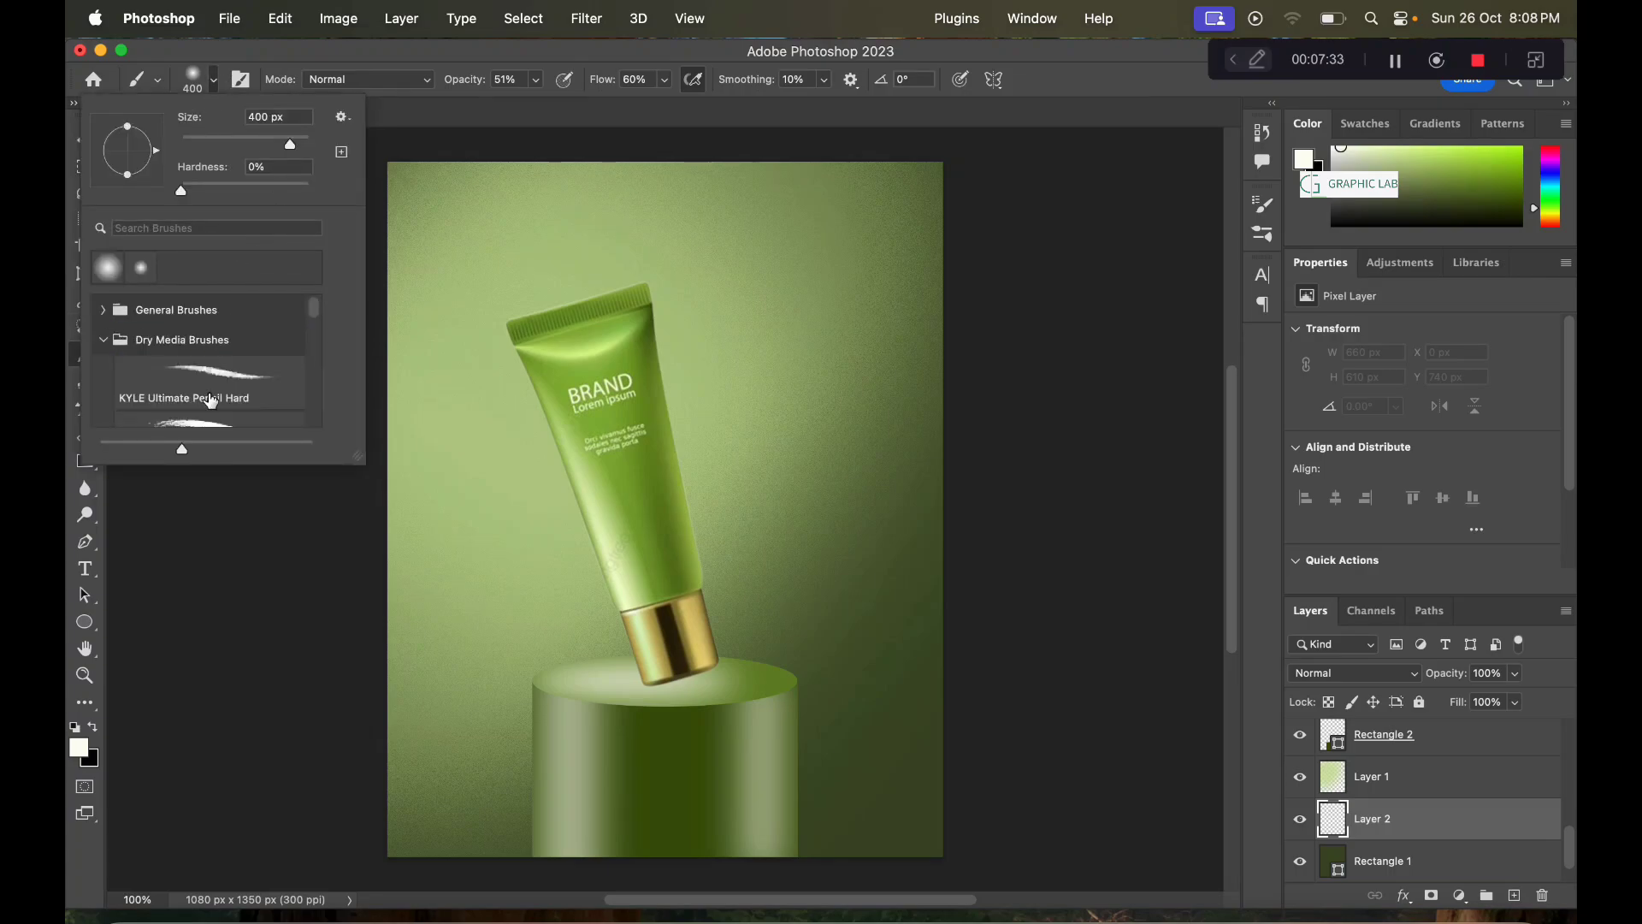
scroll(205, 376, "down", 5)
scroll(225, 400, "down", 3)
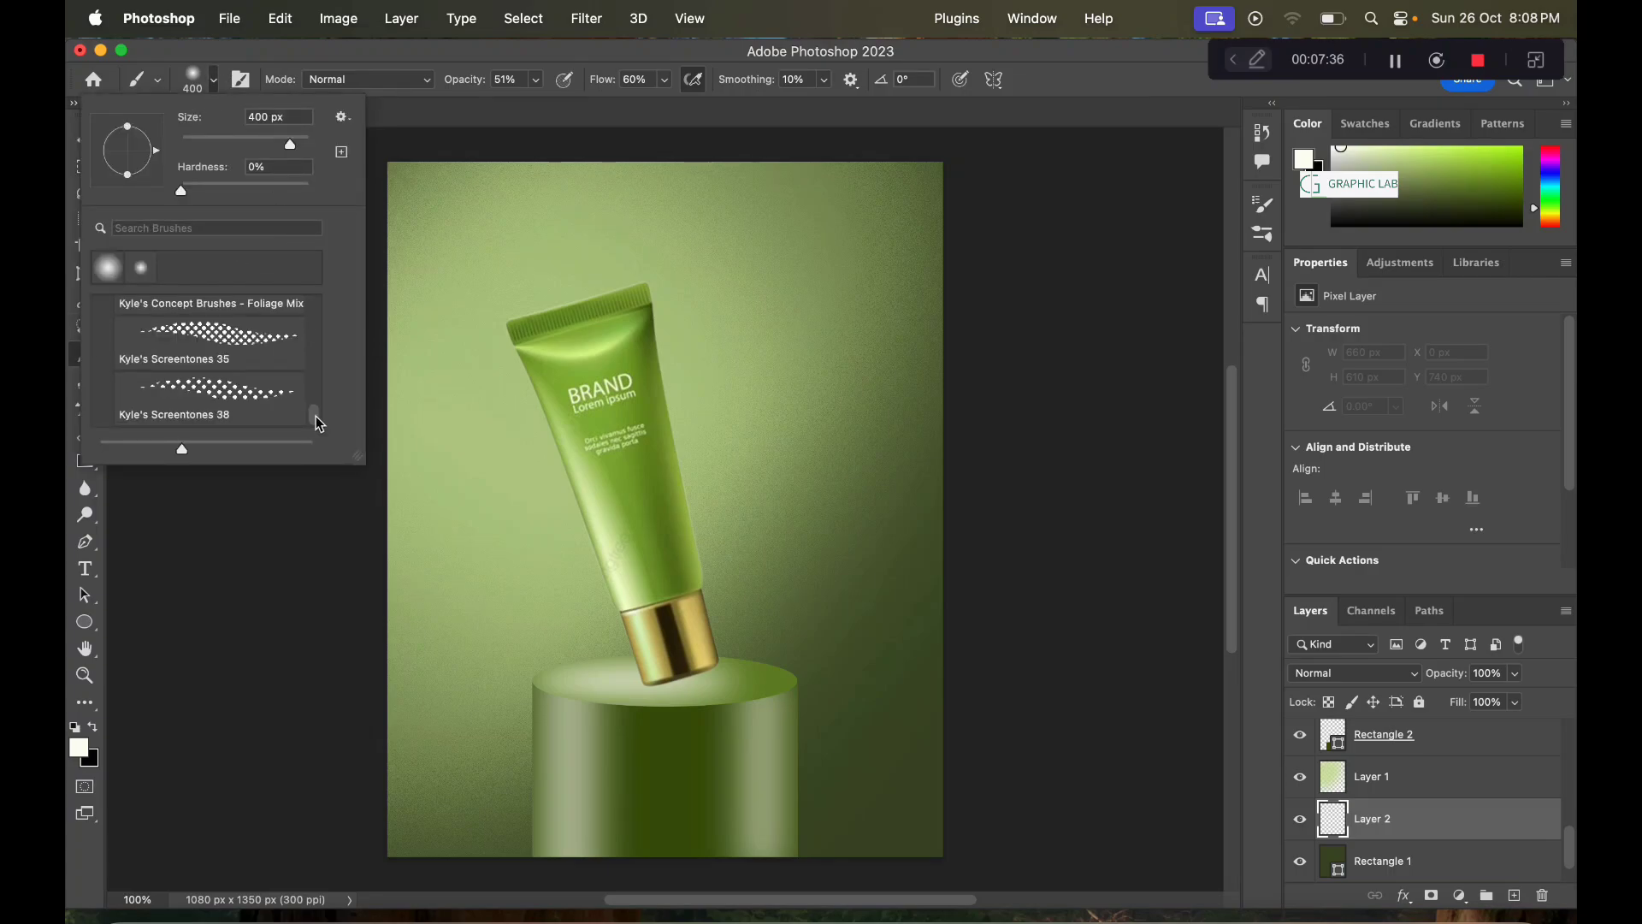
left_click_drag(318, 424, 313, 309)
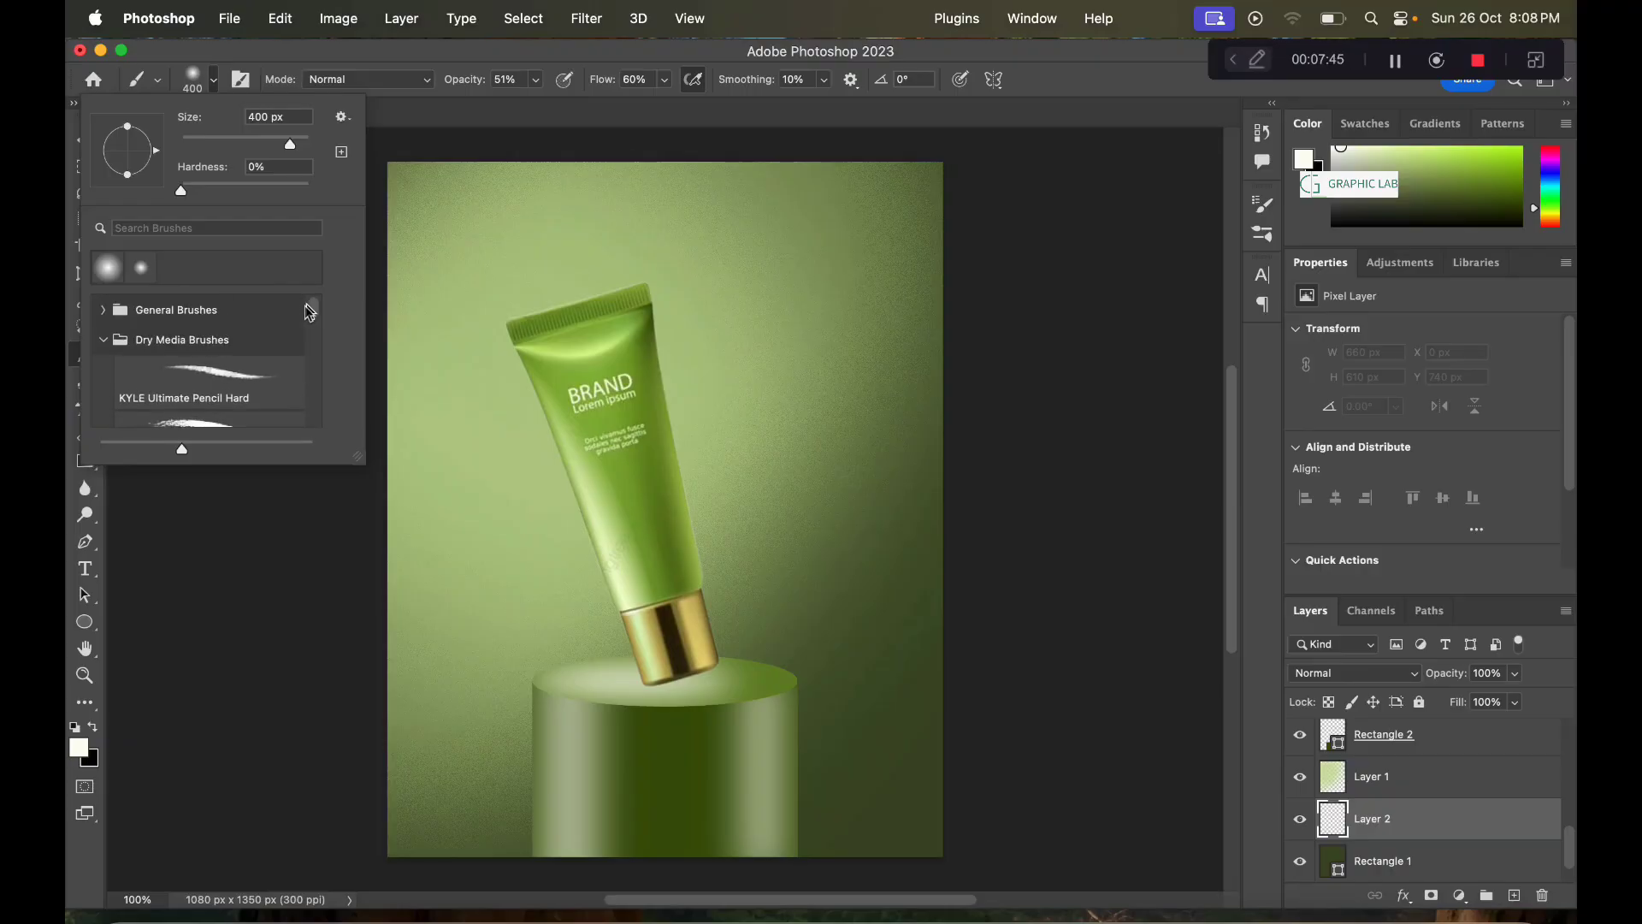
left_click(102, 341)
left_click(99, 370)
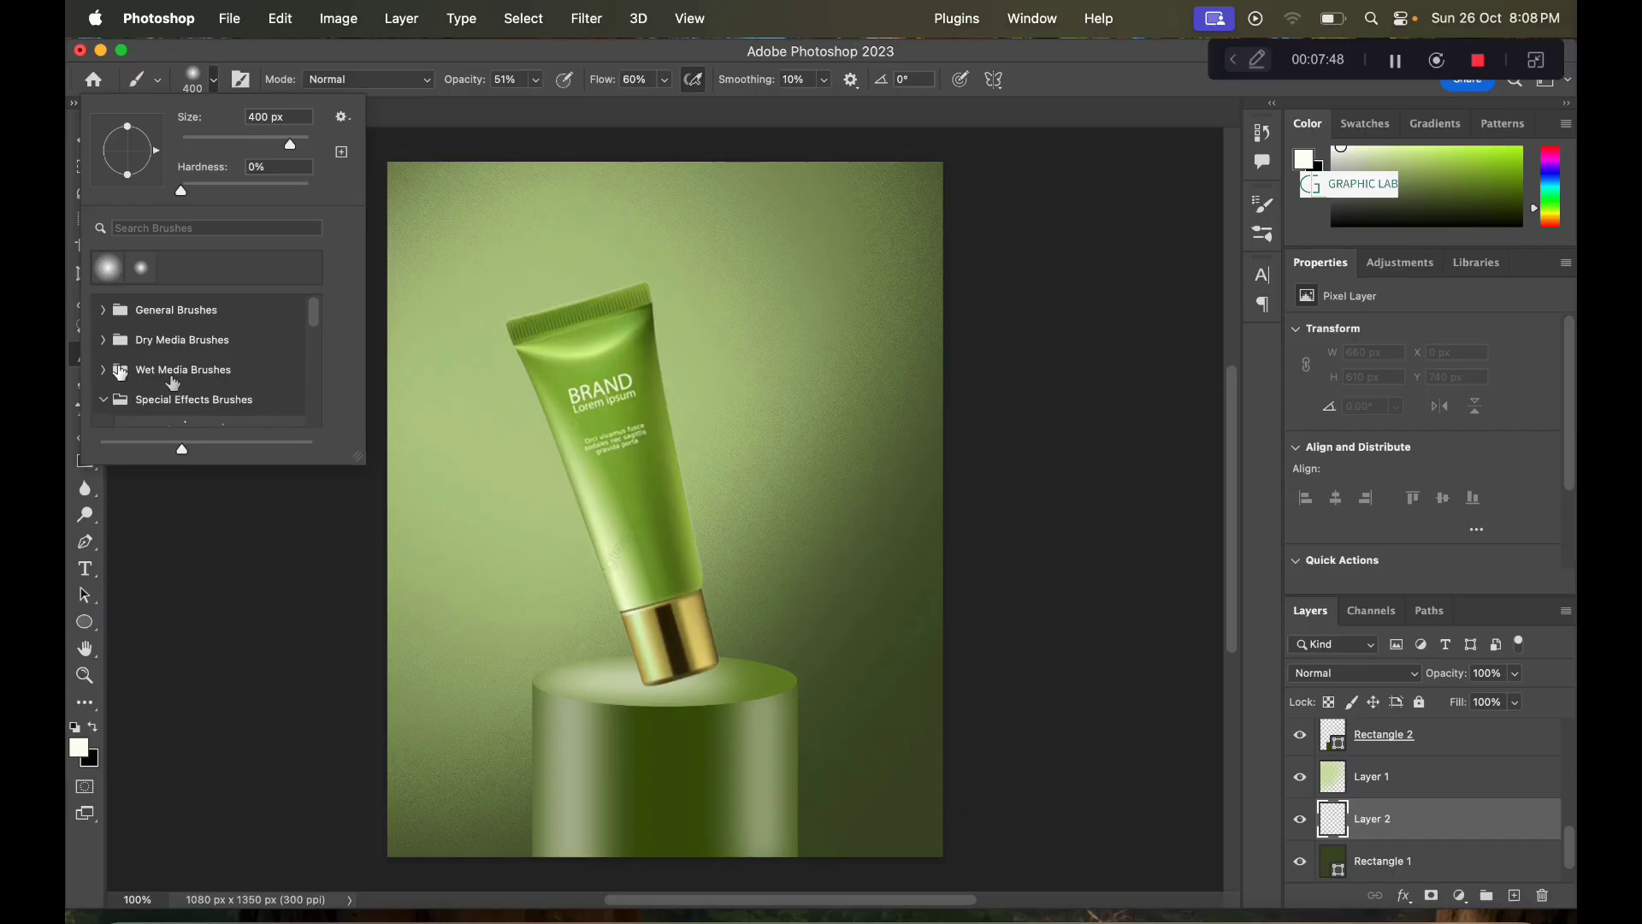
scroll(251, 418, "down", 3)
scroll(244, 416, "up", 3)
left_click(1221, 791)
Step: Recolour Rectangle 1 to near-black green 252f13
double_click(1337, 871)
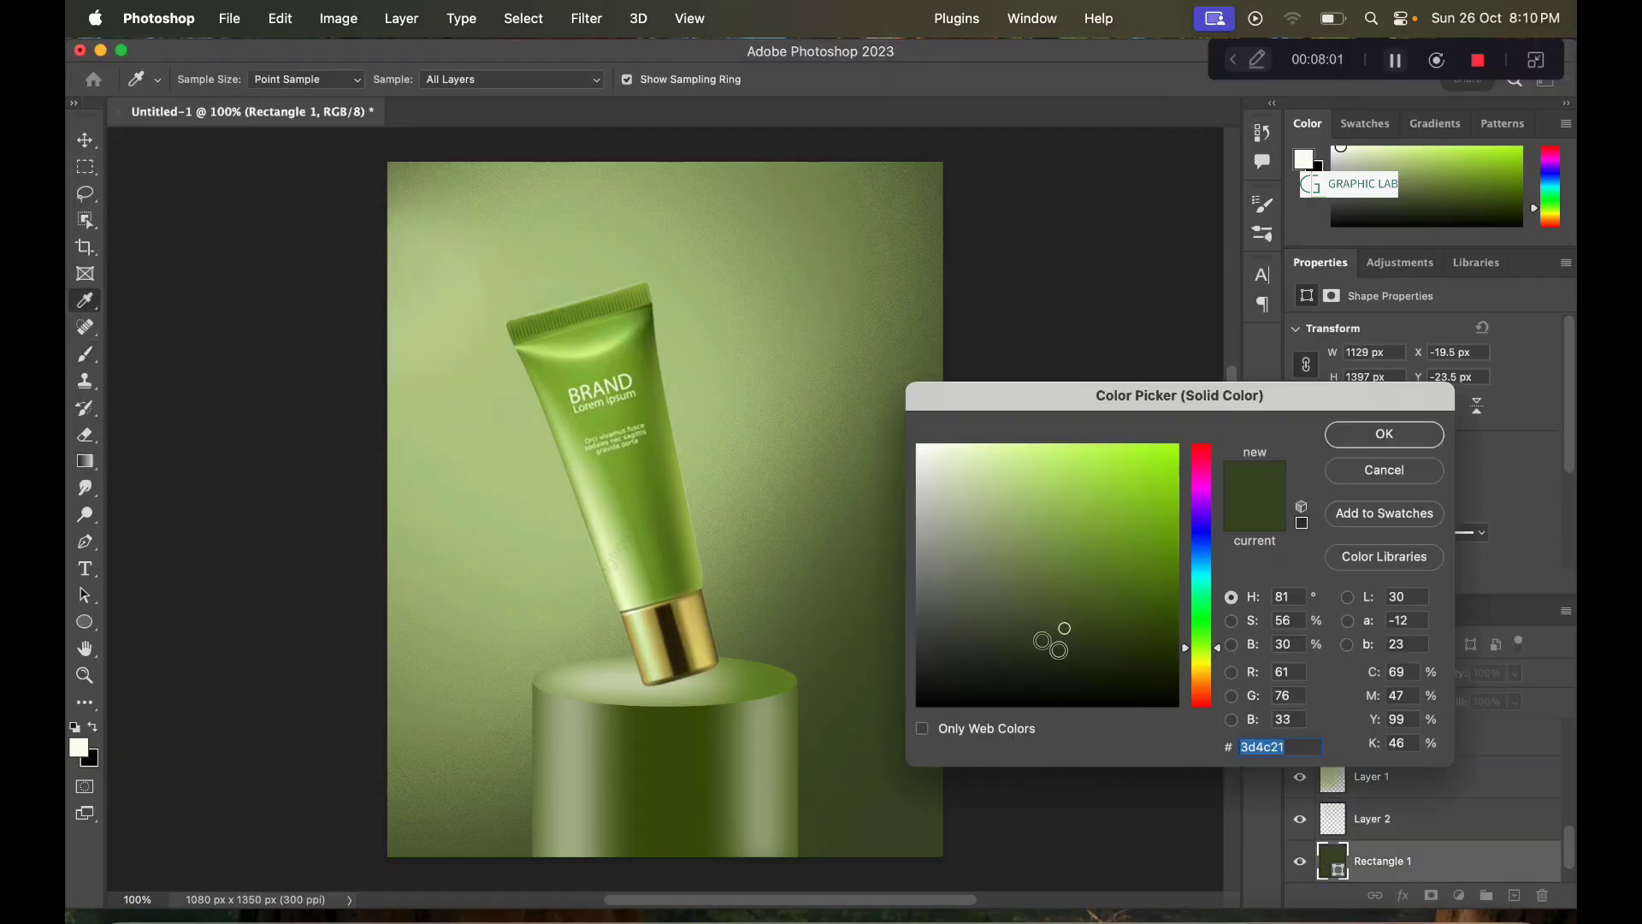
left_click(1071, 649)
left_click_drag(1070, 649, 1073, 656)
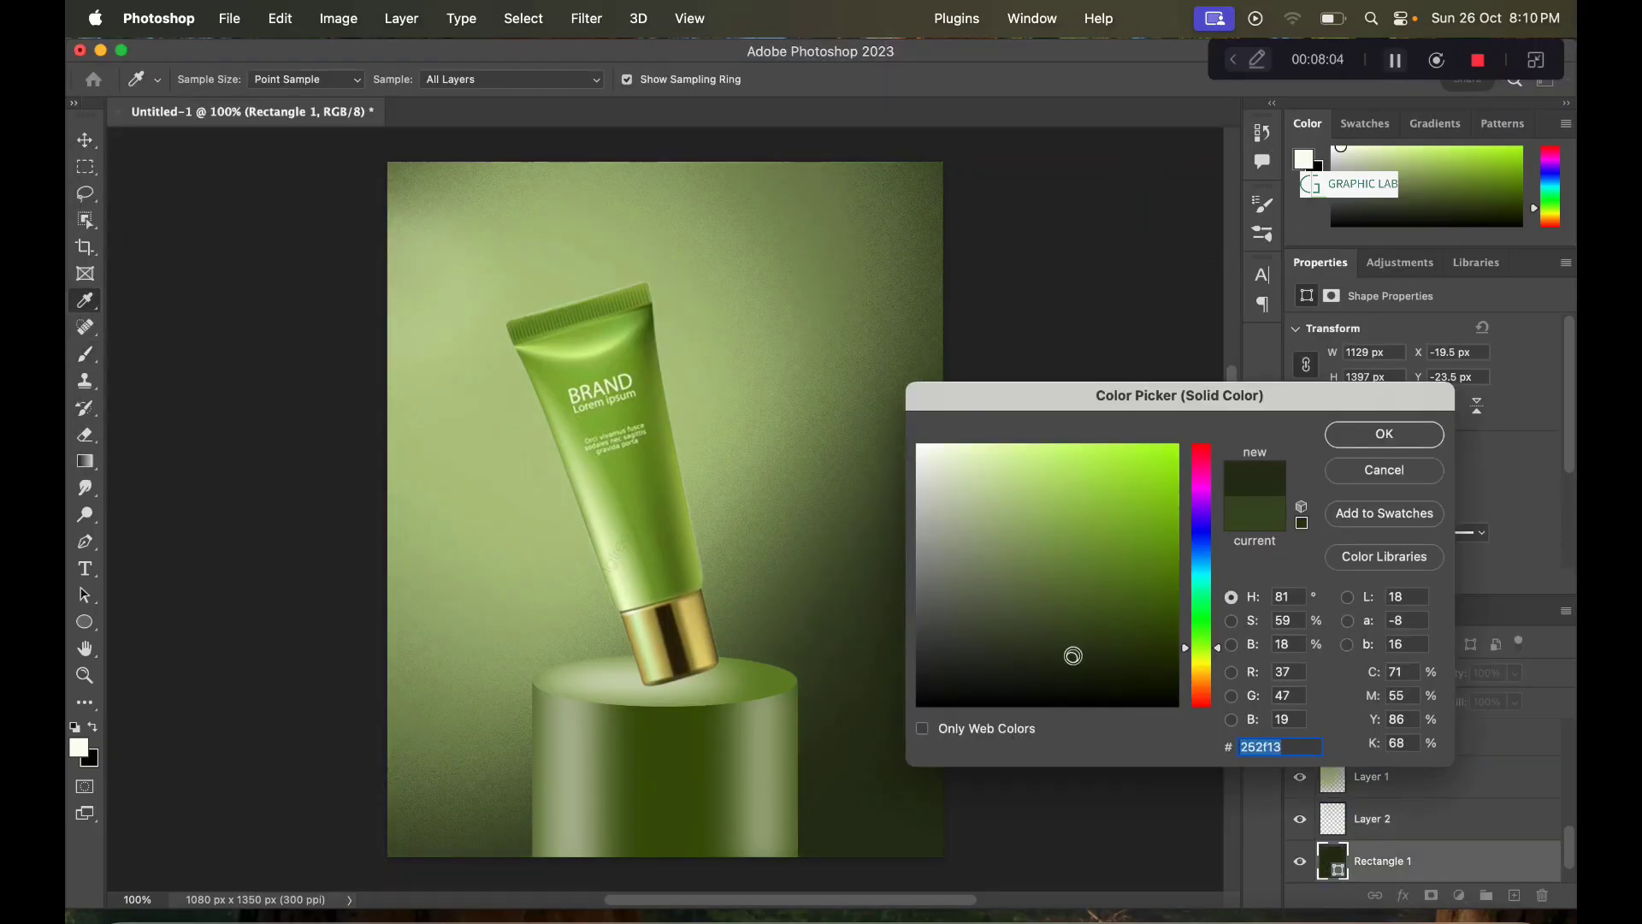
left_click(1369, 444)
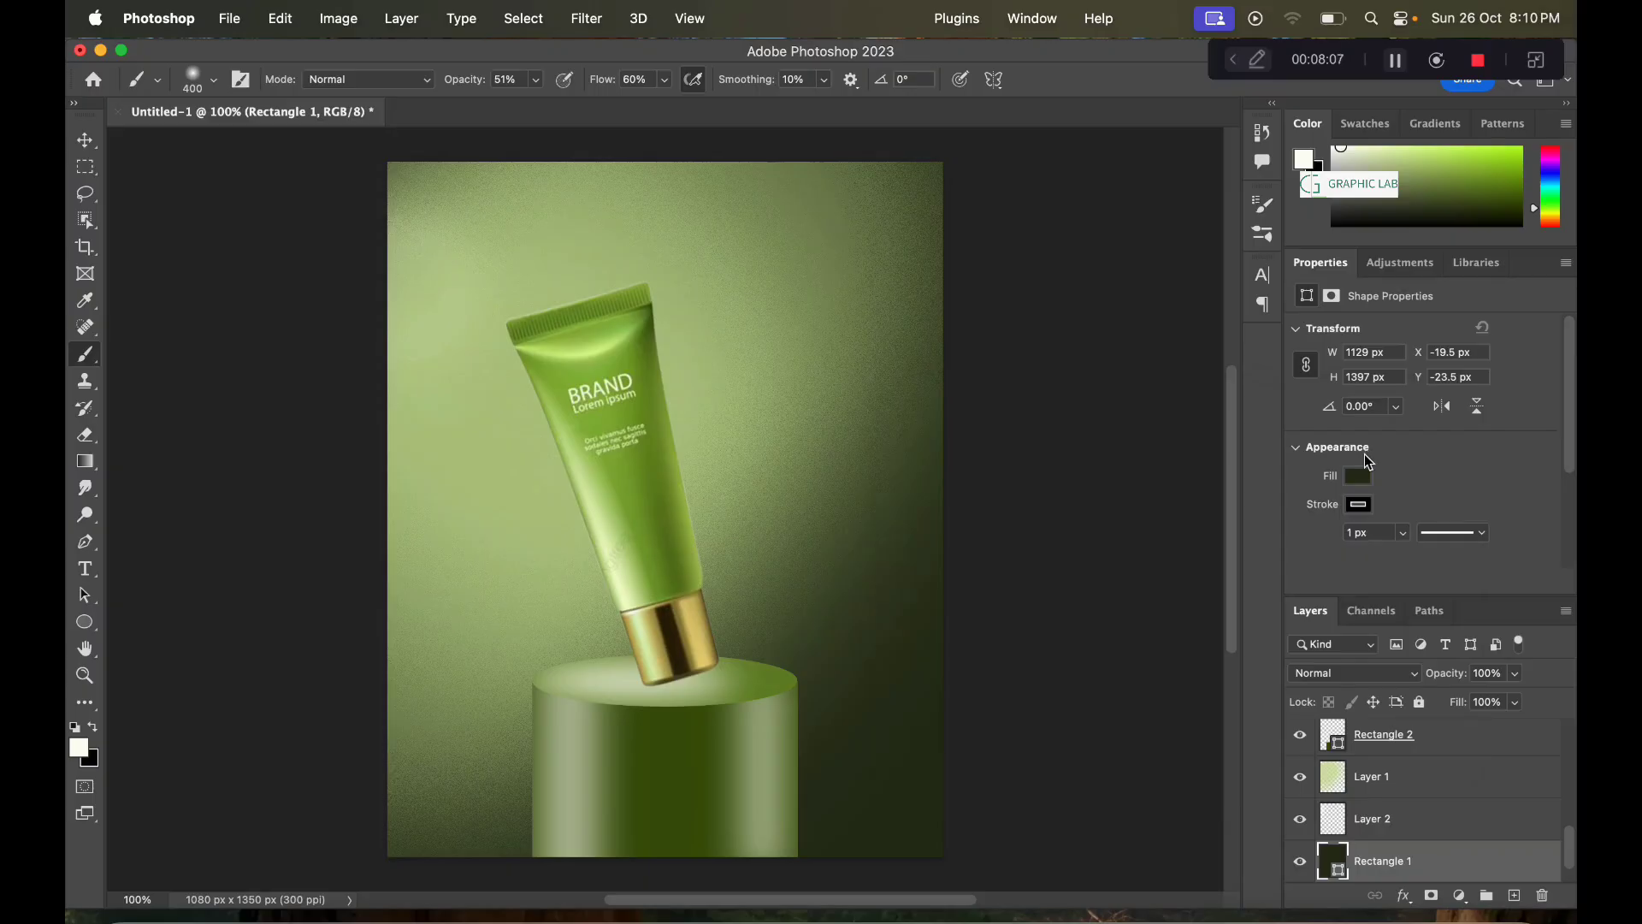
Step: Show the Downloads folder in a Finder window
left_click(1397, 64)
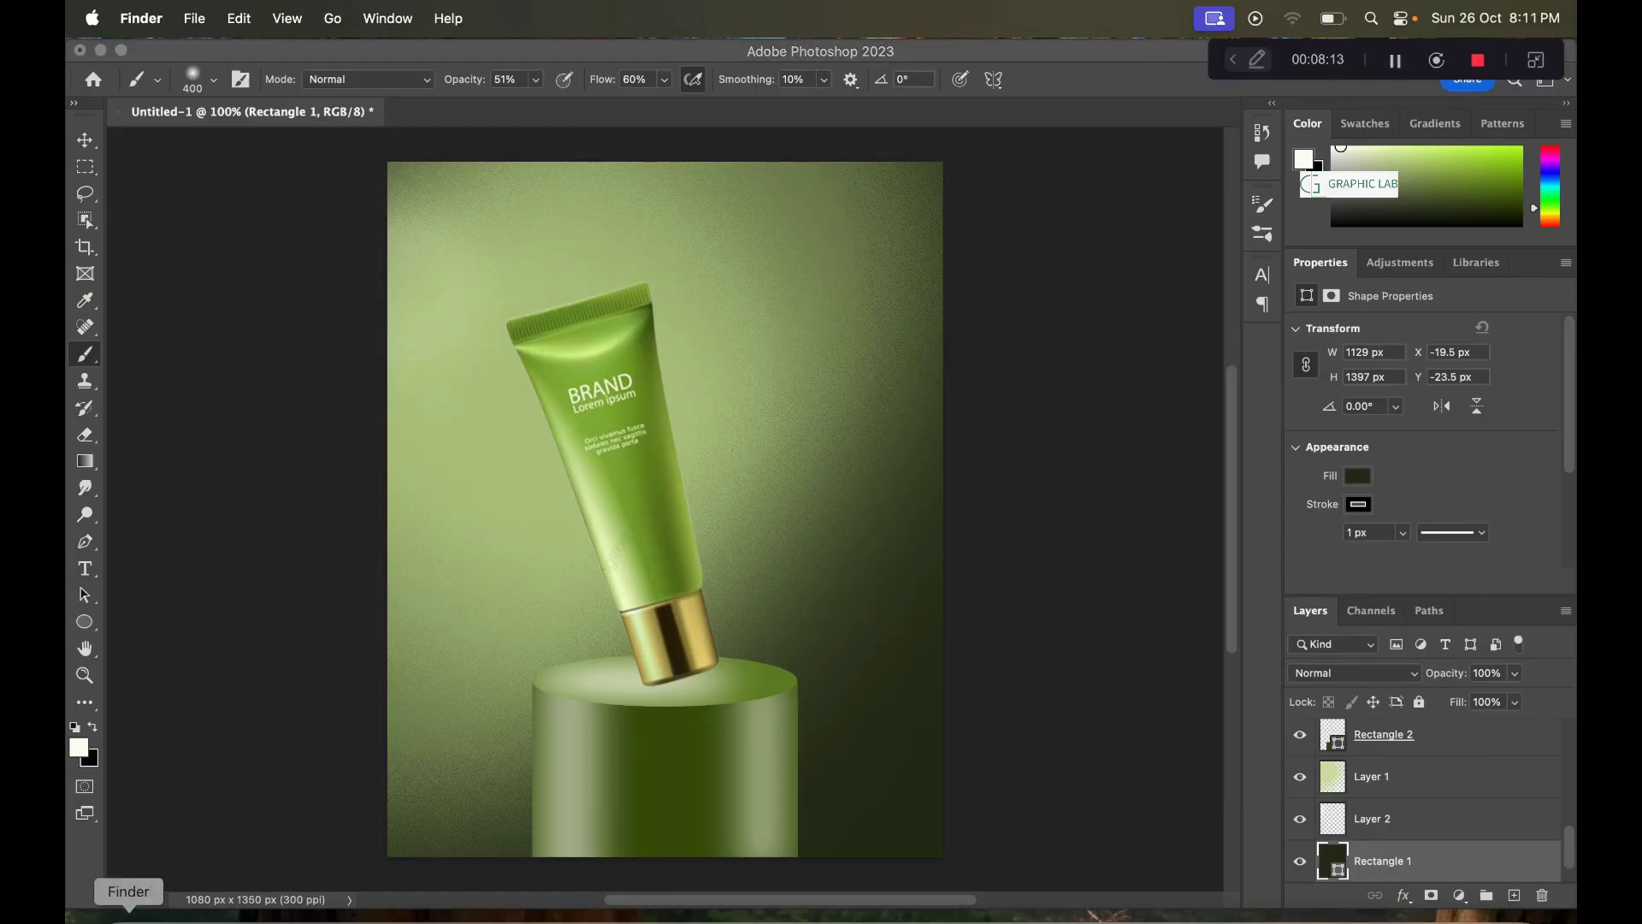
left_click(128, 915)
left_click(575, 590)
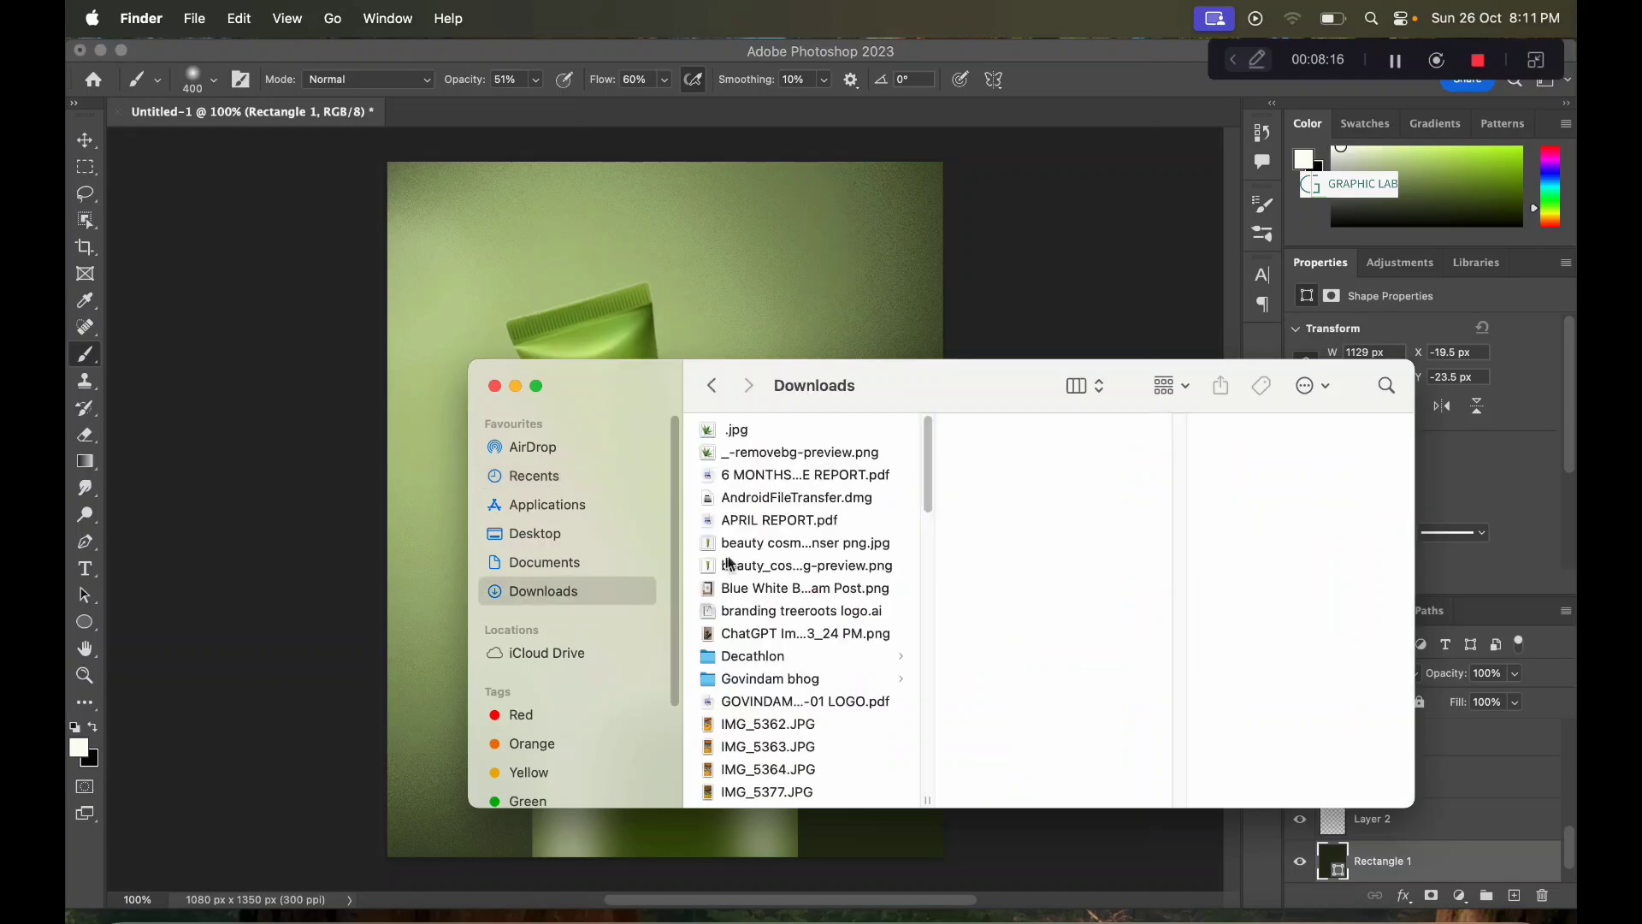
Step: Place _-removebg-preview.png into the poster and move its layer up the stack
left_click_drag(784, 456, 733, 311)
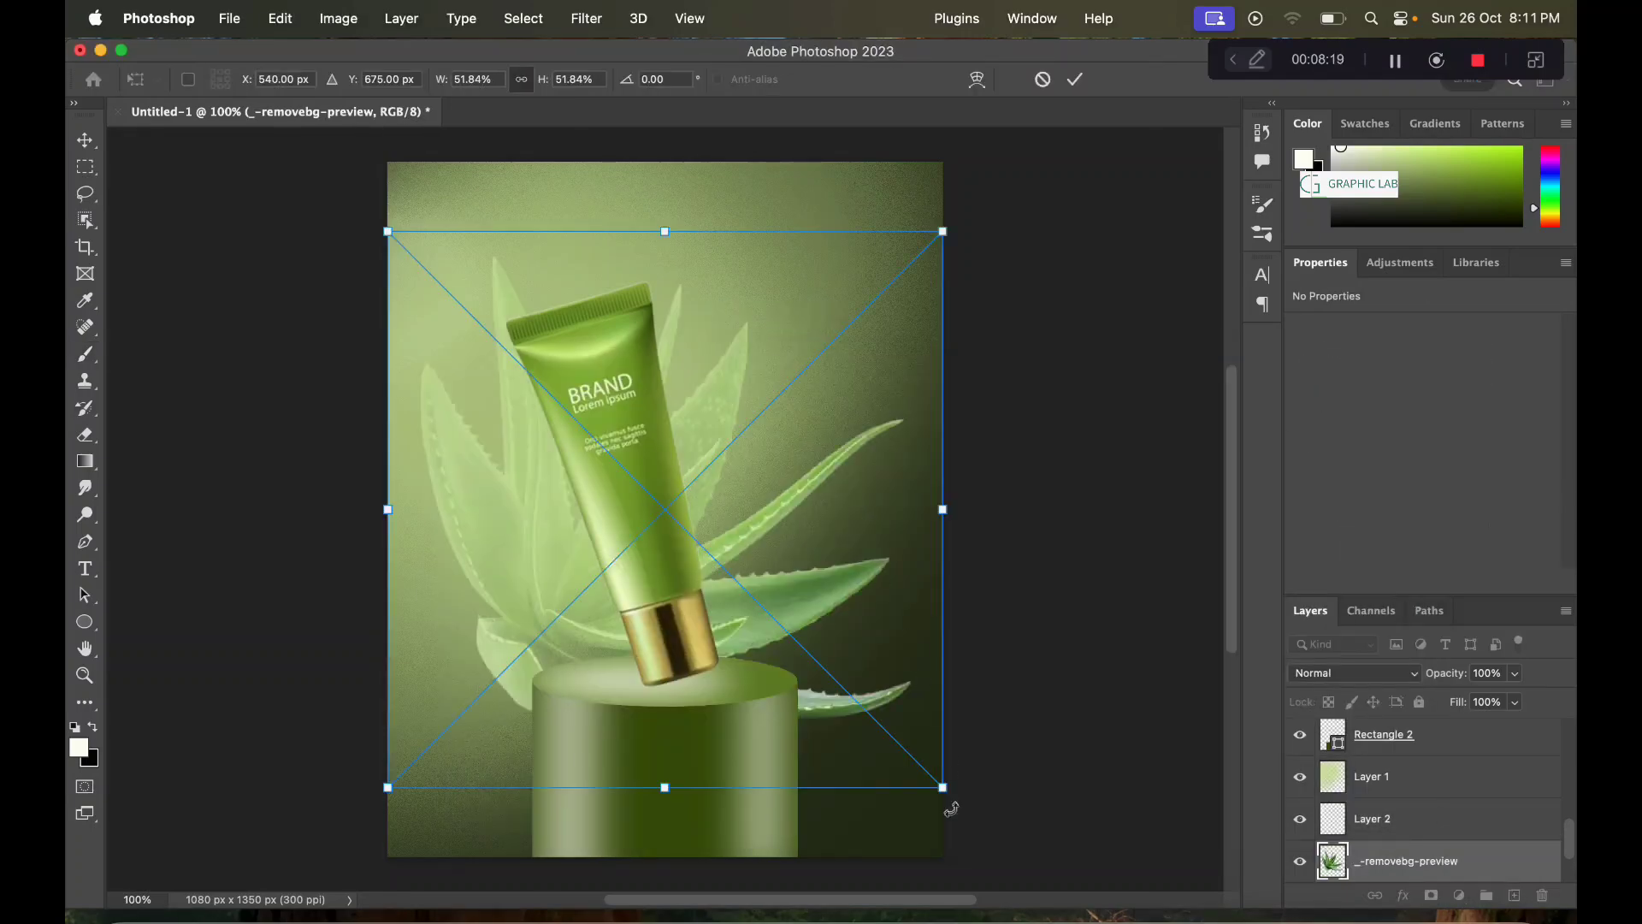
left_click_drag(942, 787, 560, 406)
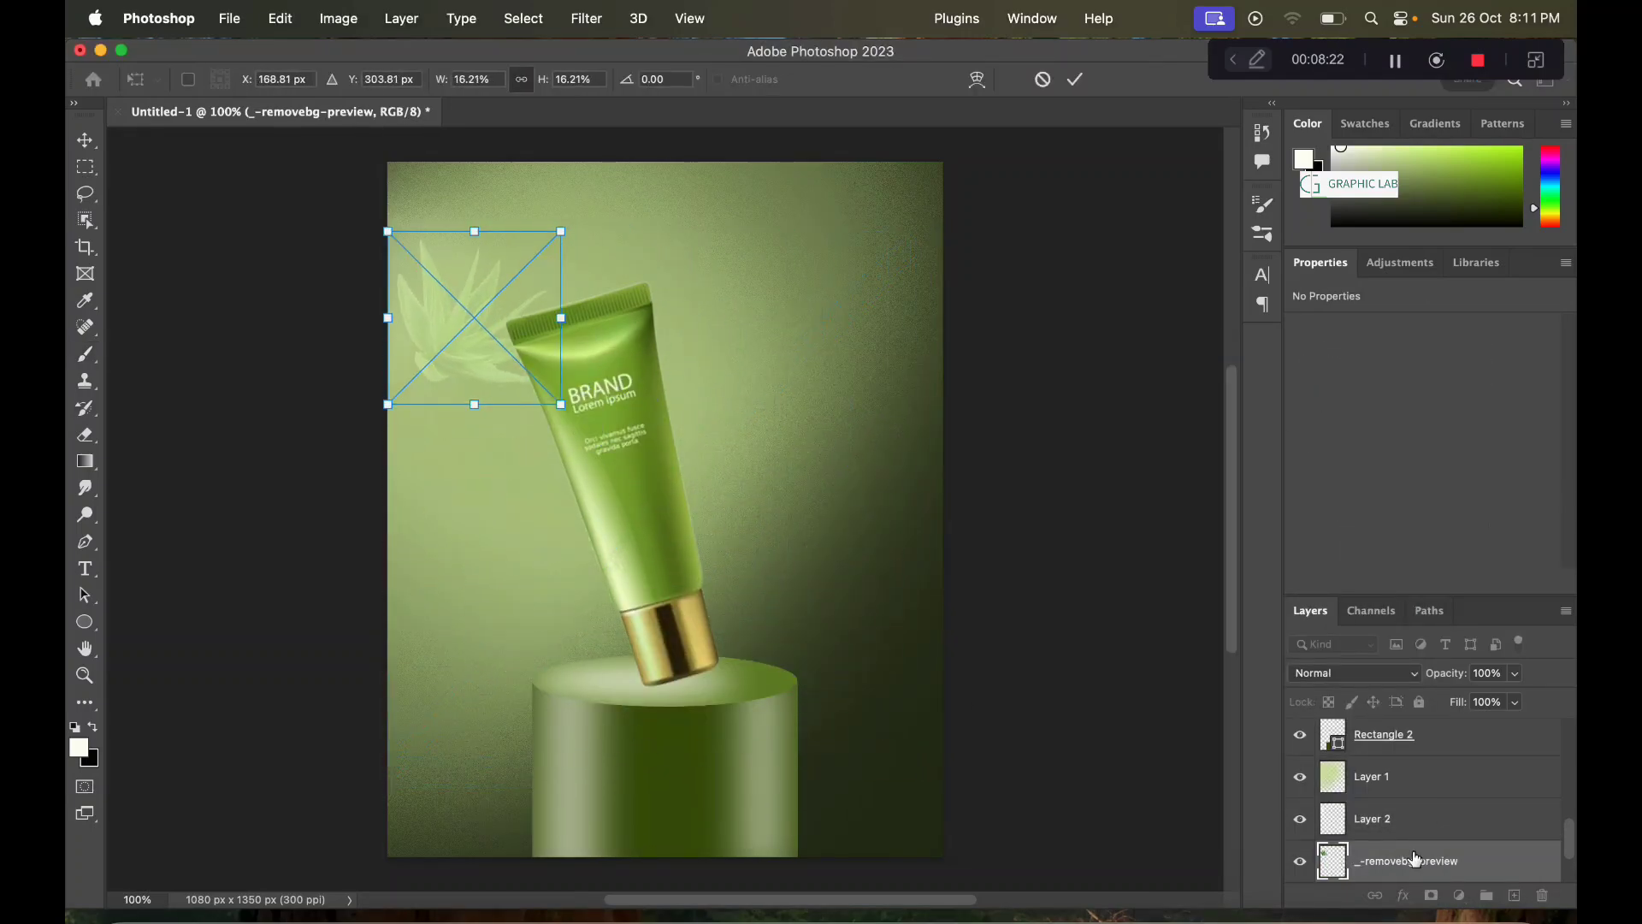
key("Return")
left_click_drag(1407, 861, 1420, 757)
Step: Resize the aloe to 20.10% and set it beside the tube's gold cap
key("ctrl+t")
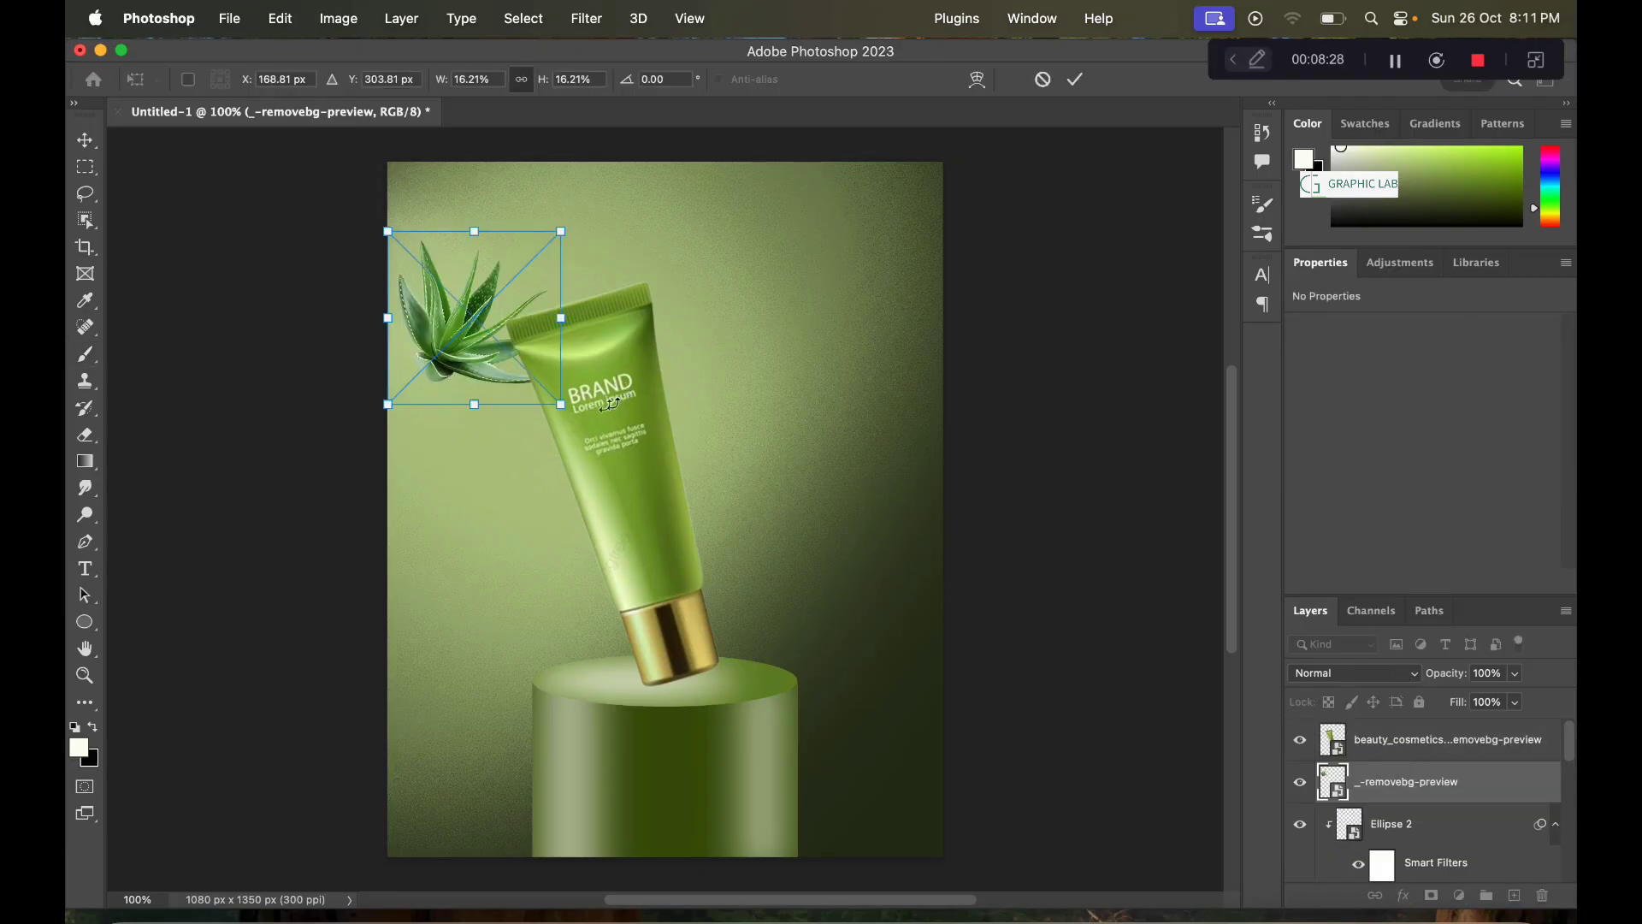
left_click_drag(558, 405, 604, 447)
mouse_move(481, 378)
left_mouse_down()
mouse_move(855, 762)
mouse_move(817, 828)
mouse_move(757, 651)
left_mouse_up()
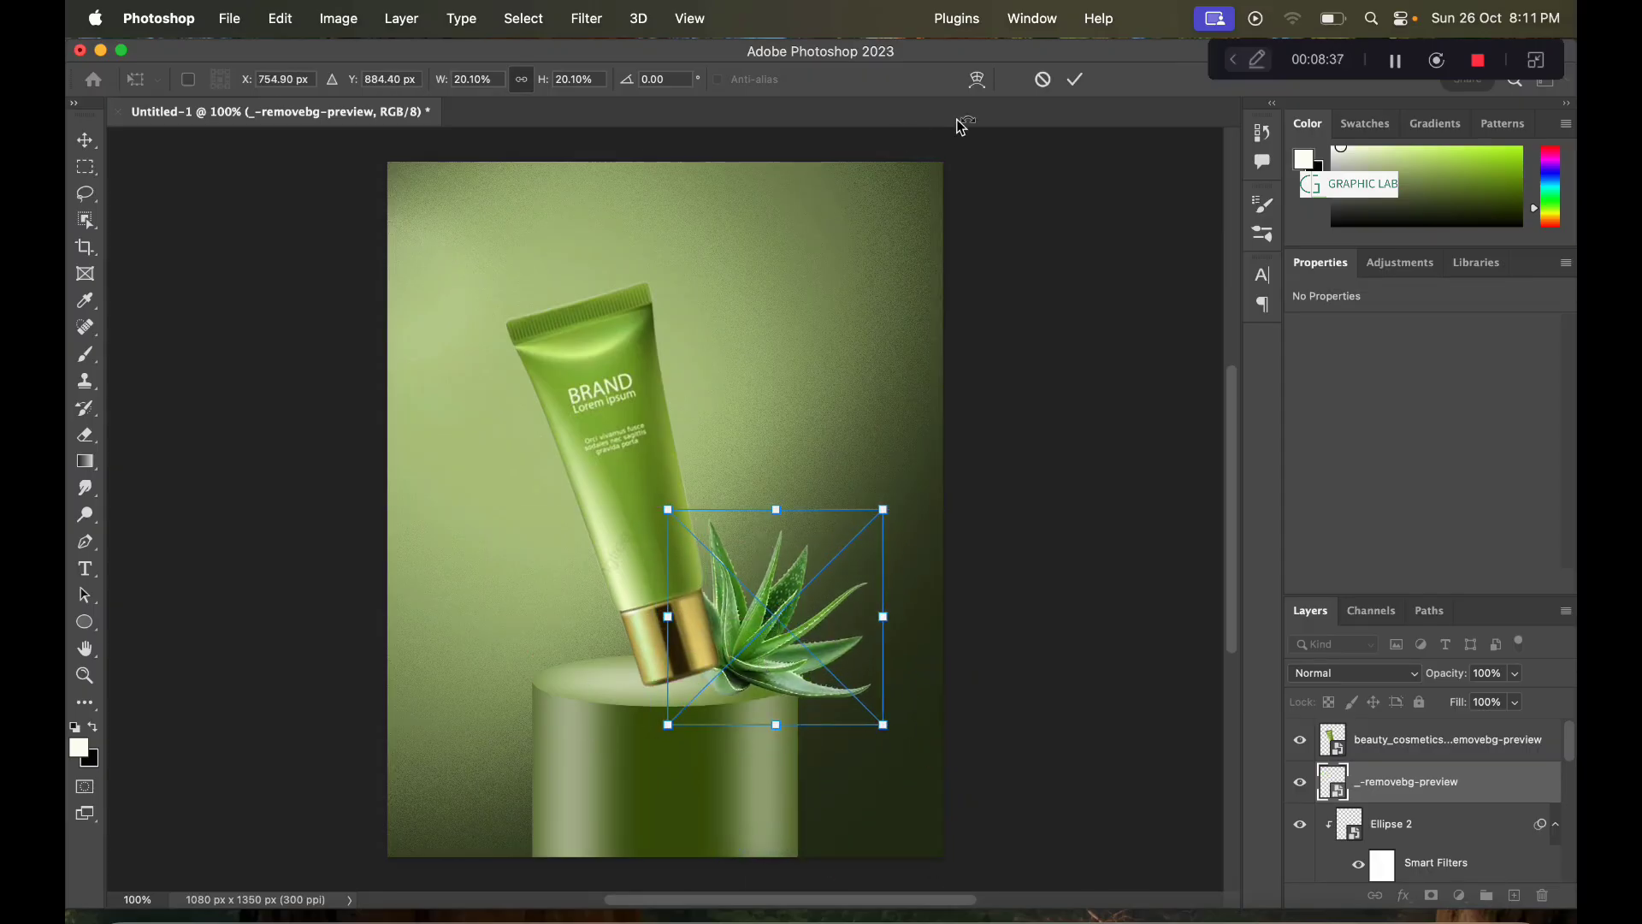
left_click(1076, 78)
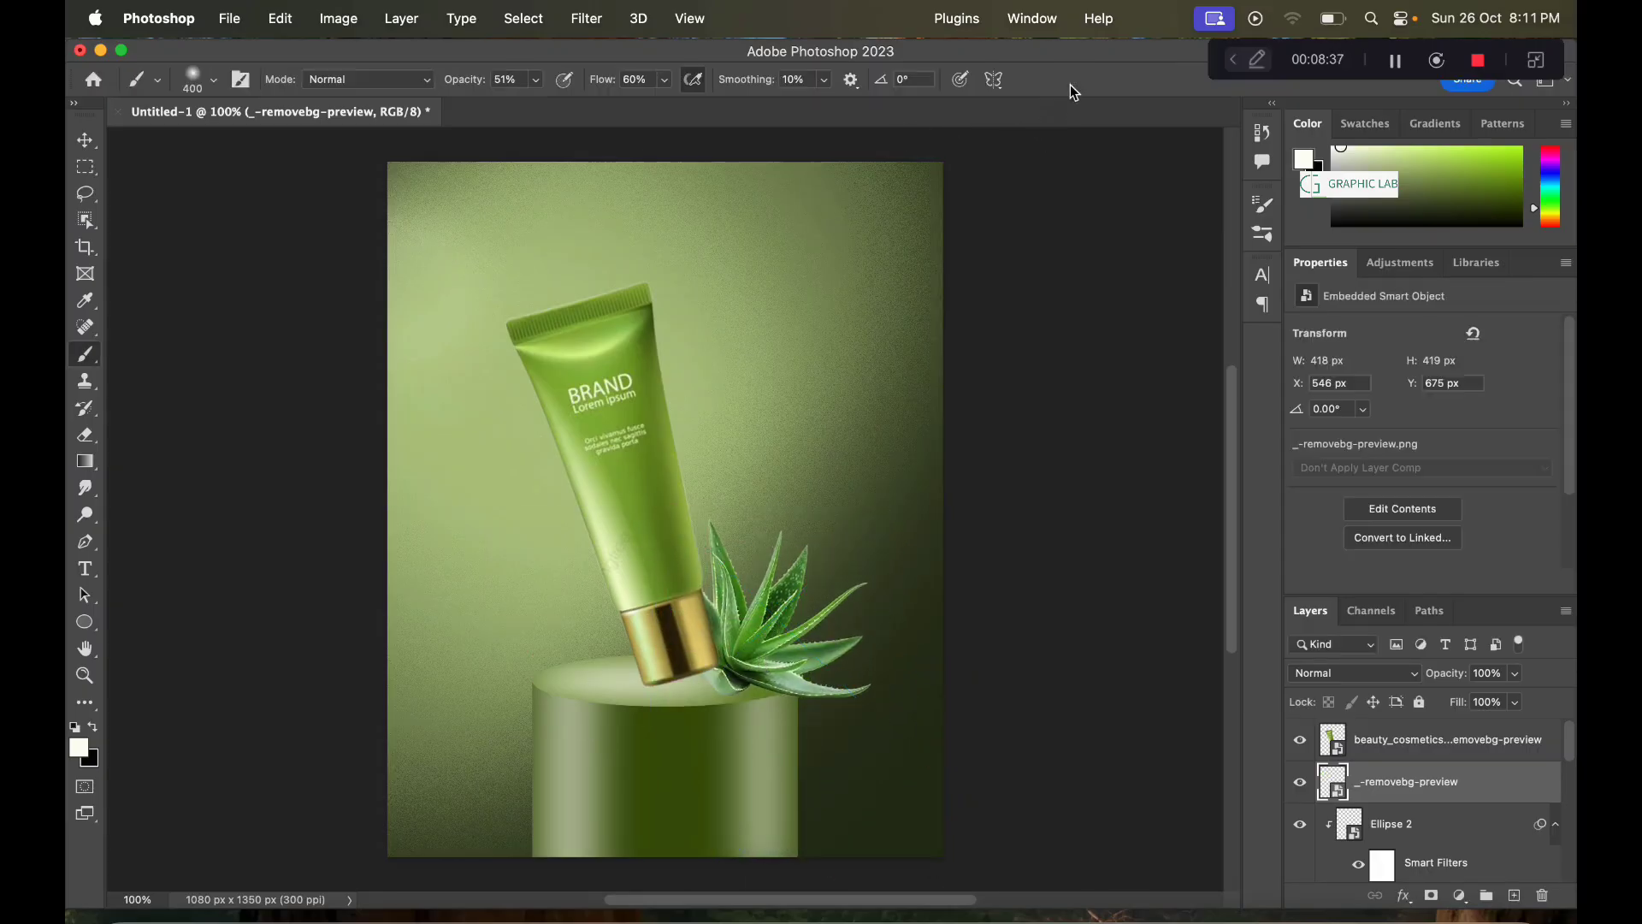
left_click(85, 141)
Step: Shift the tube left and enlarge it to 53.31% (1357 × 1360 px)
left_click_drag(666, 578, 631, 578)
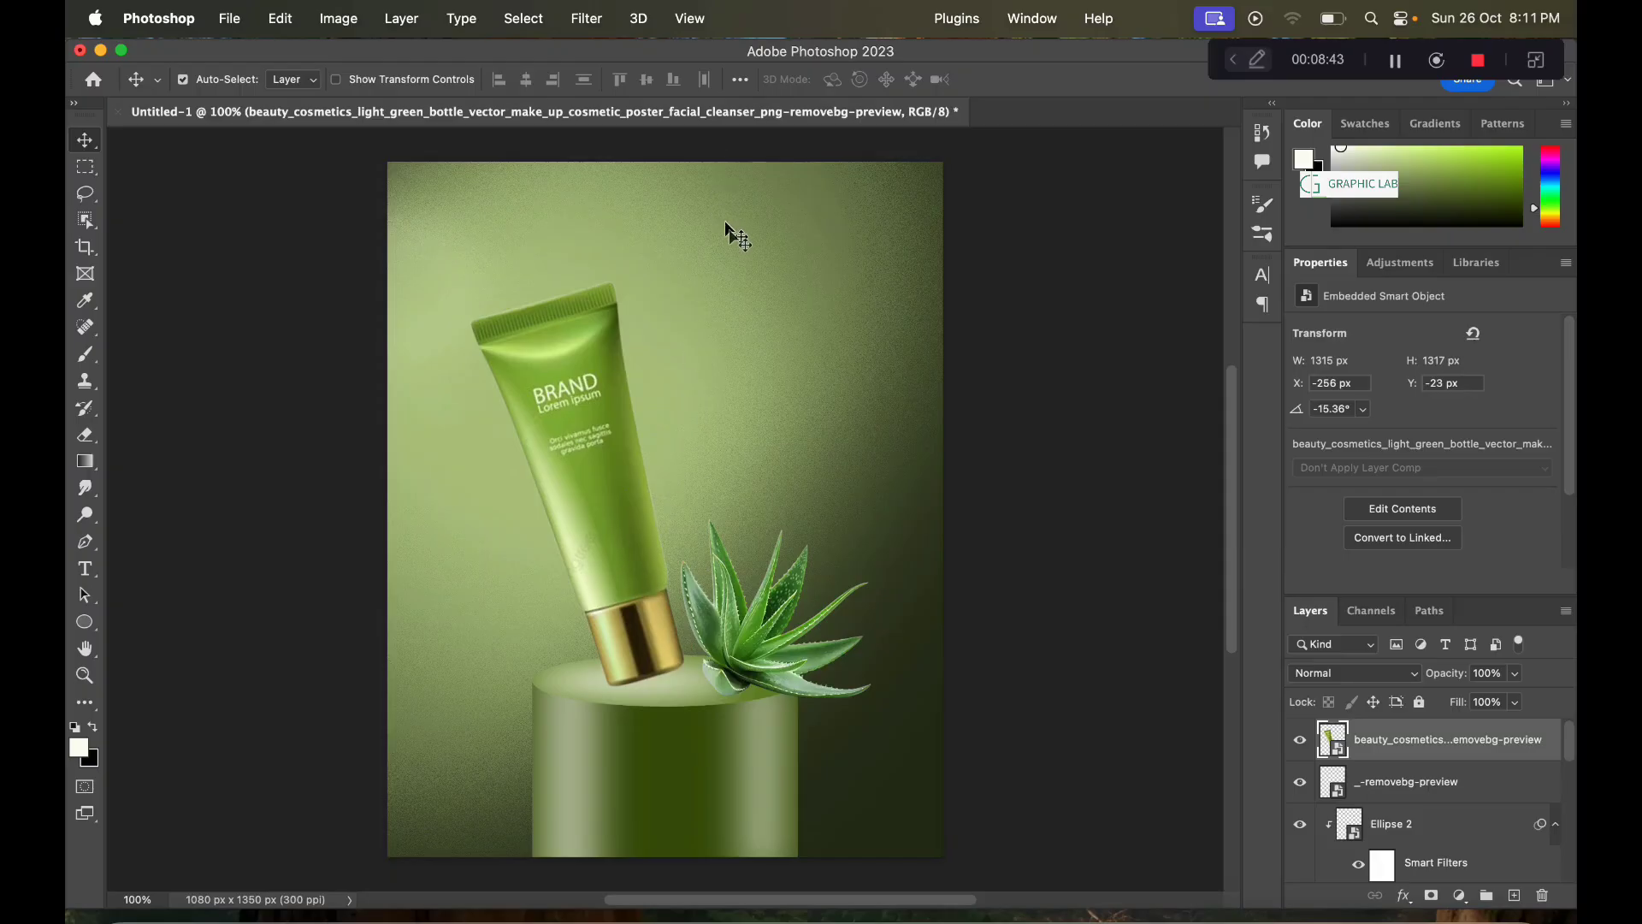
key("ctrl+t")
left_click_drag(789, 140, 805, 130)
left_click_drag(651, 554, 640, 571)
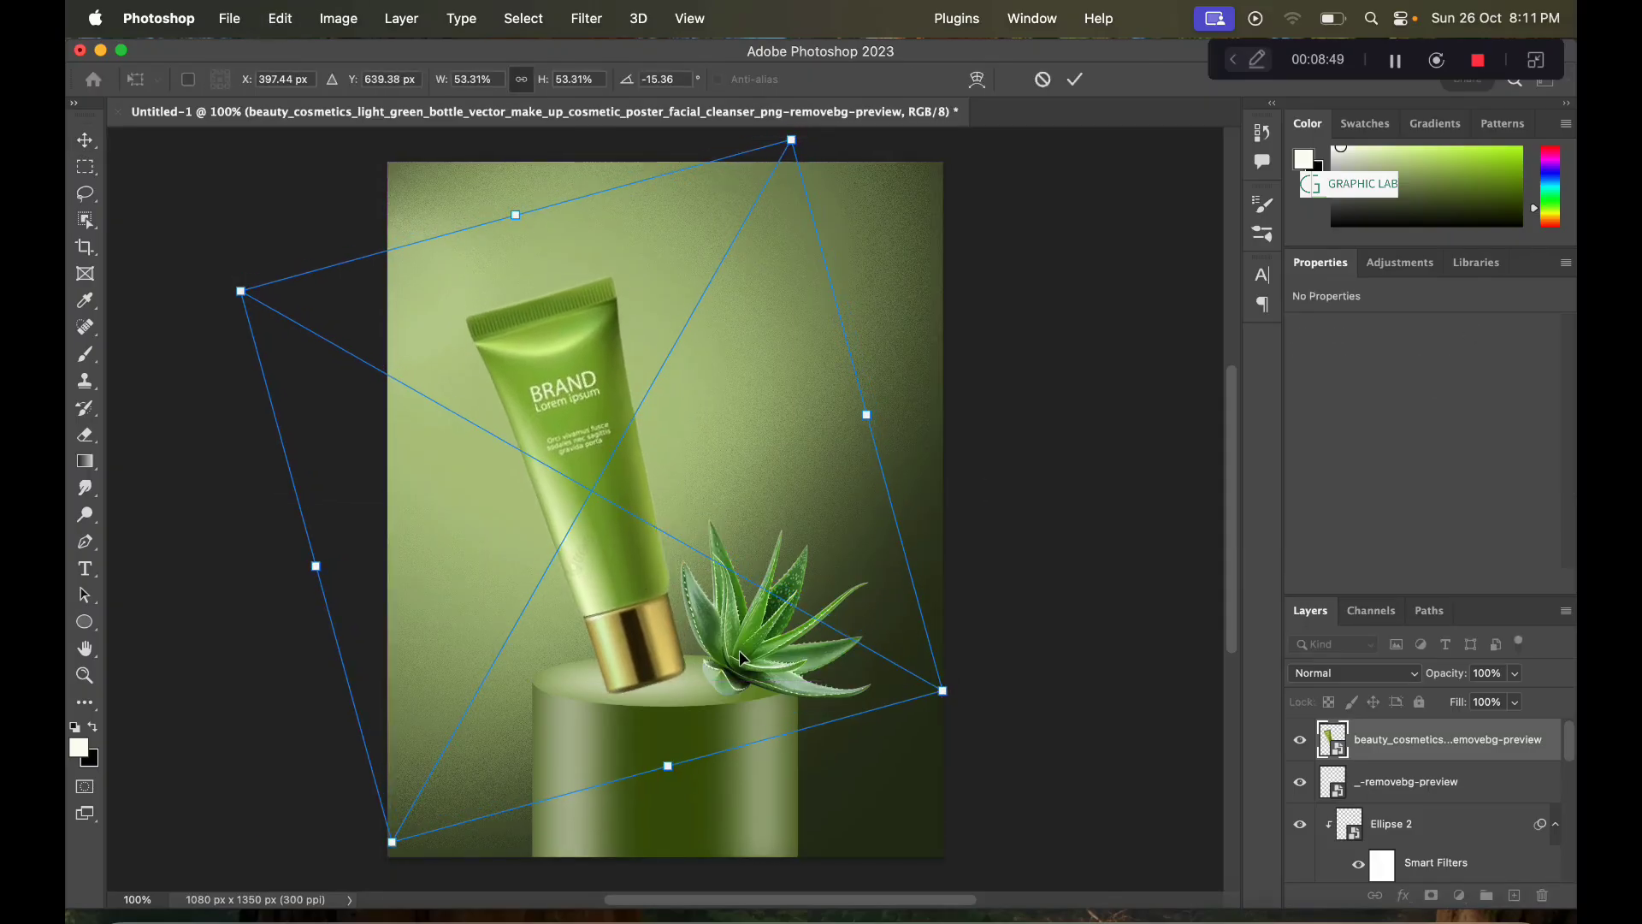
left_click(1075, 79)
Step: Nudge the aloe left against the tube's gold cap
left_click_drag(742, 656, 667, 669)
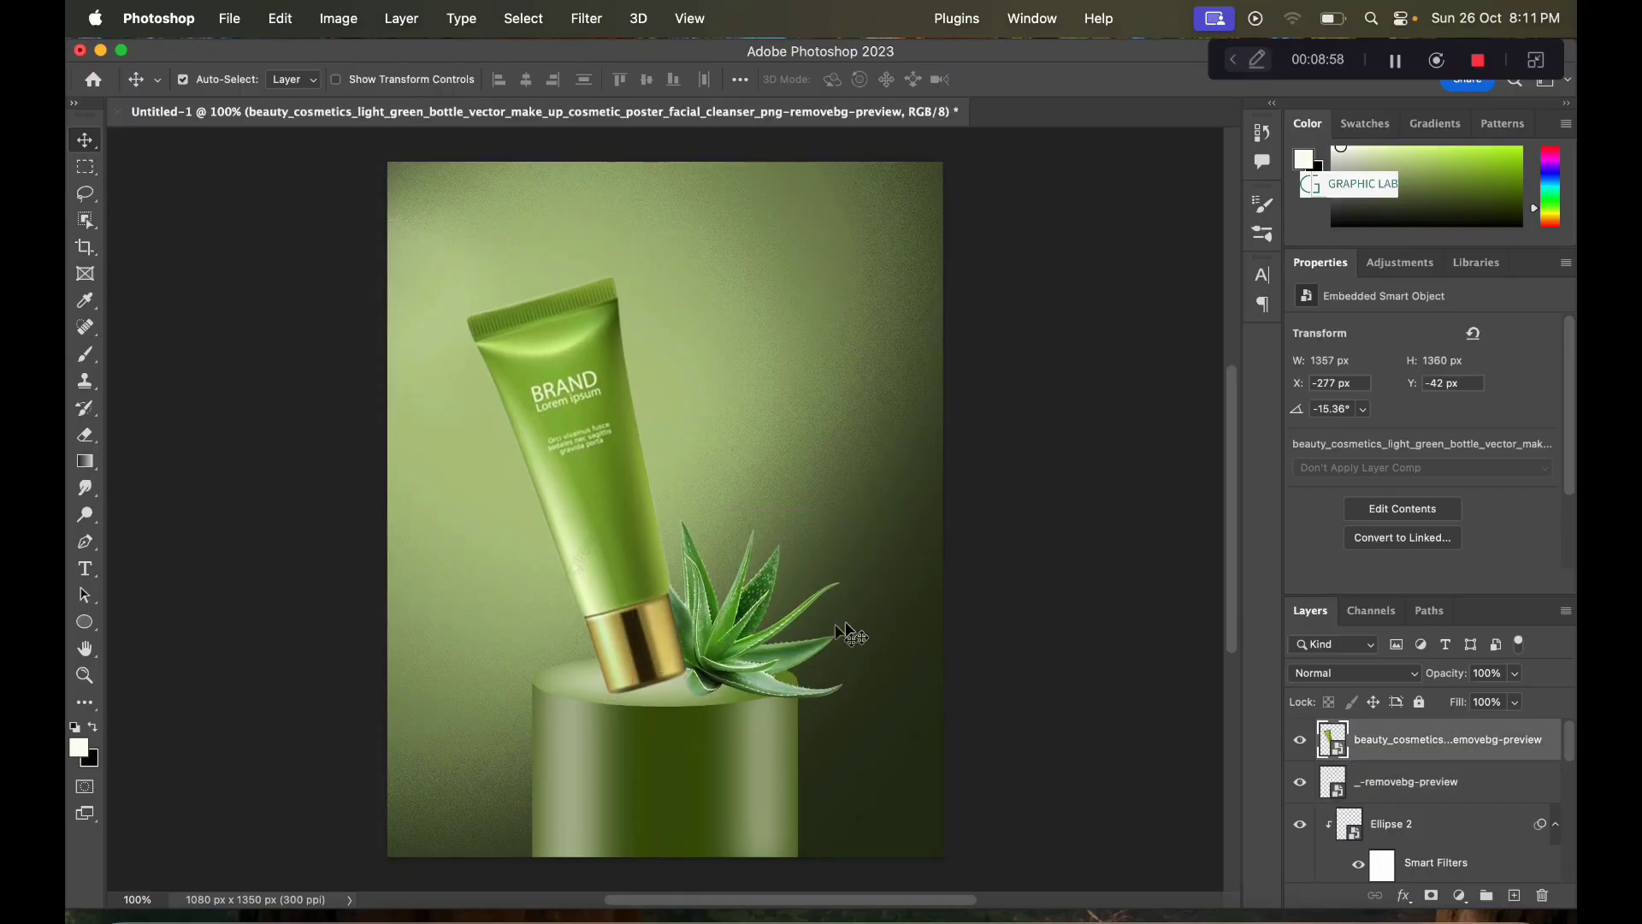
left_click(1038, 499)
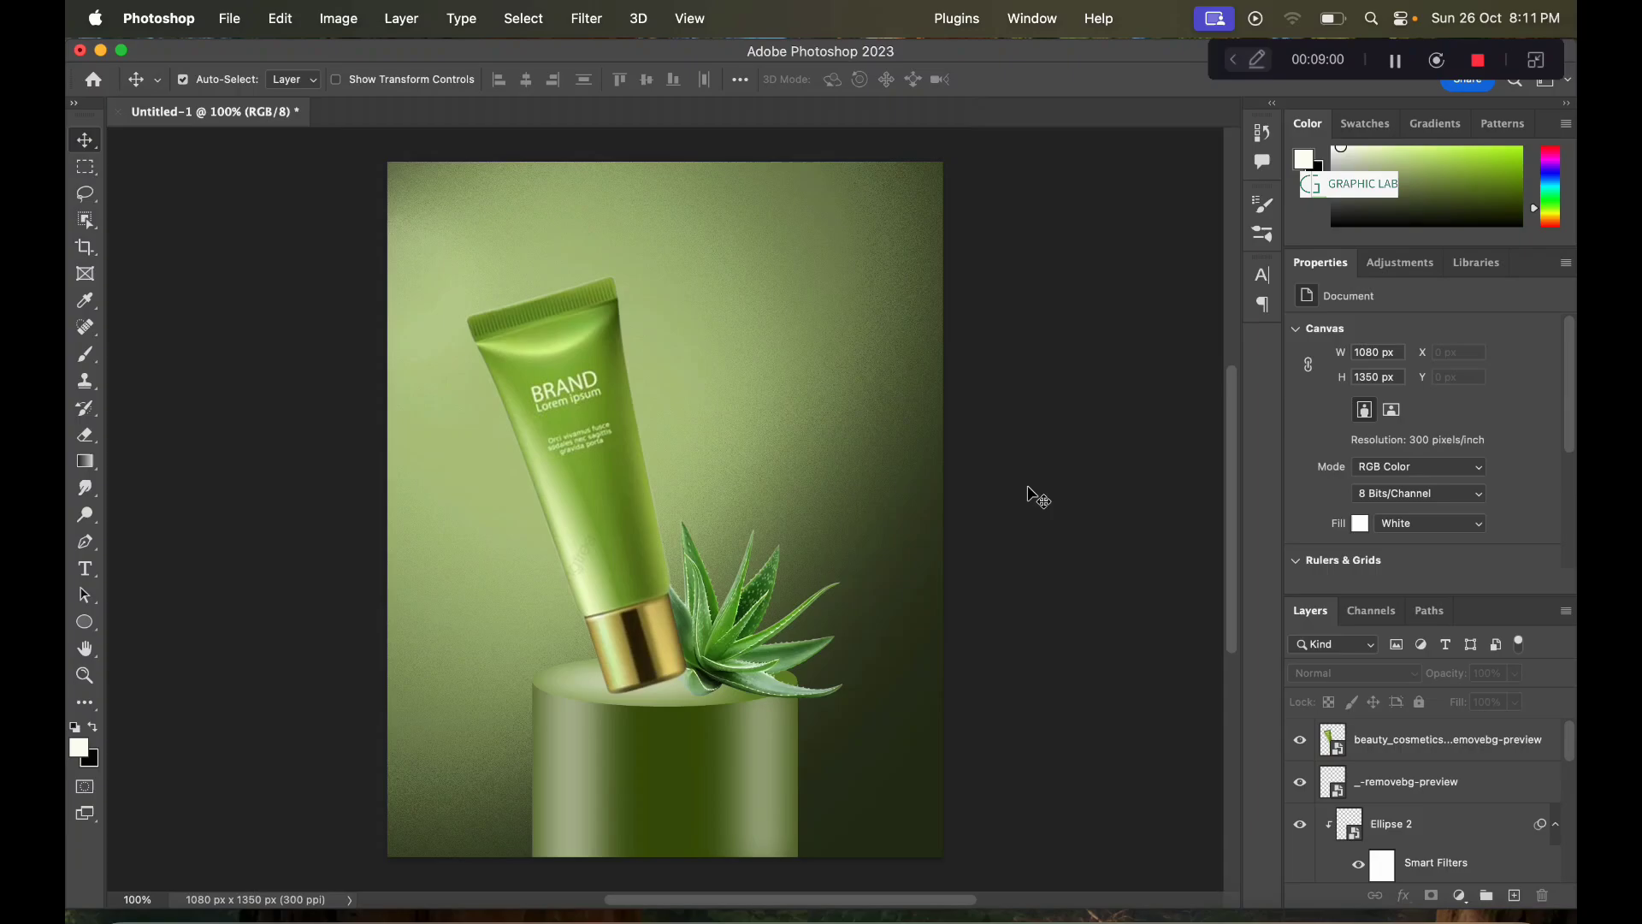
left_click(655, 630)
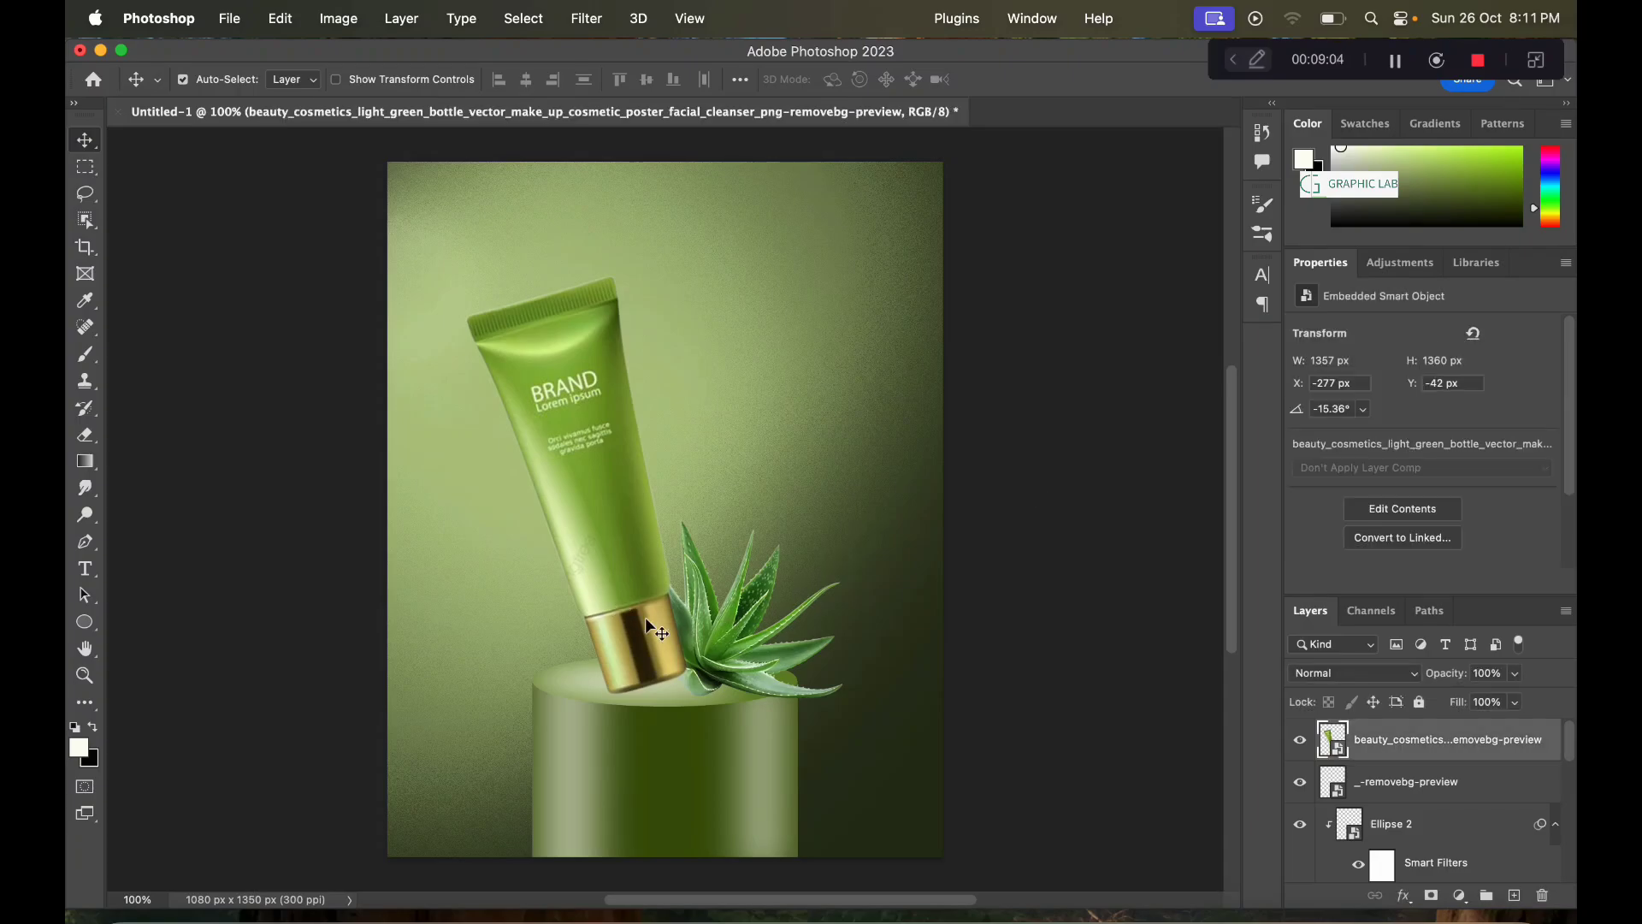
Step: Duplicate the tube, flip the copy vertically, and align it beneath the original
key("ctrl+j")
key("ctrl+t")
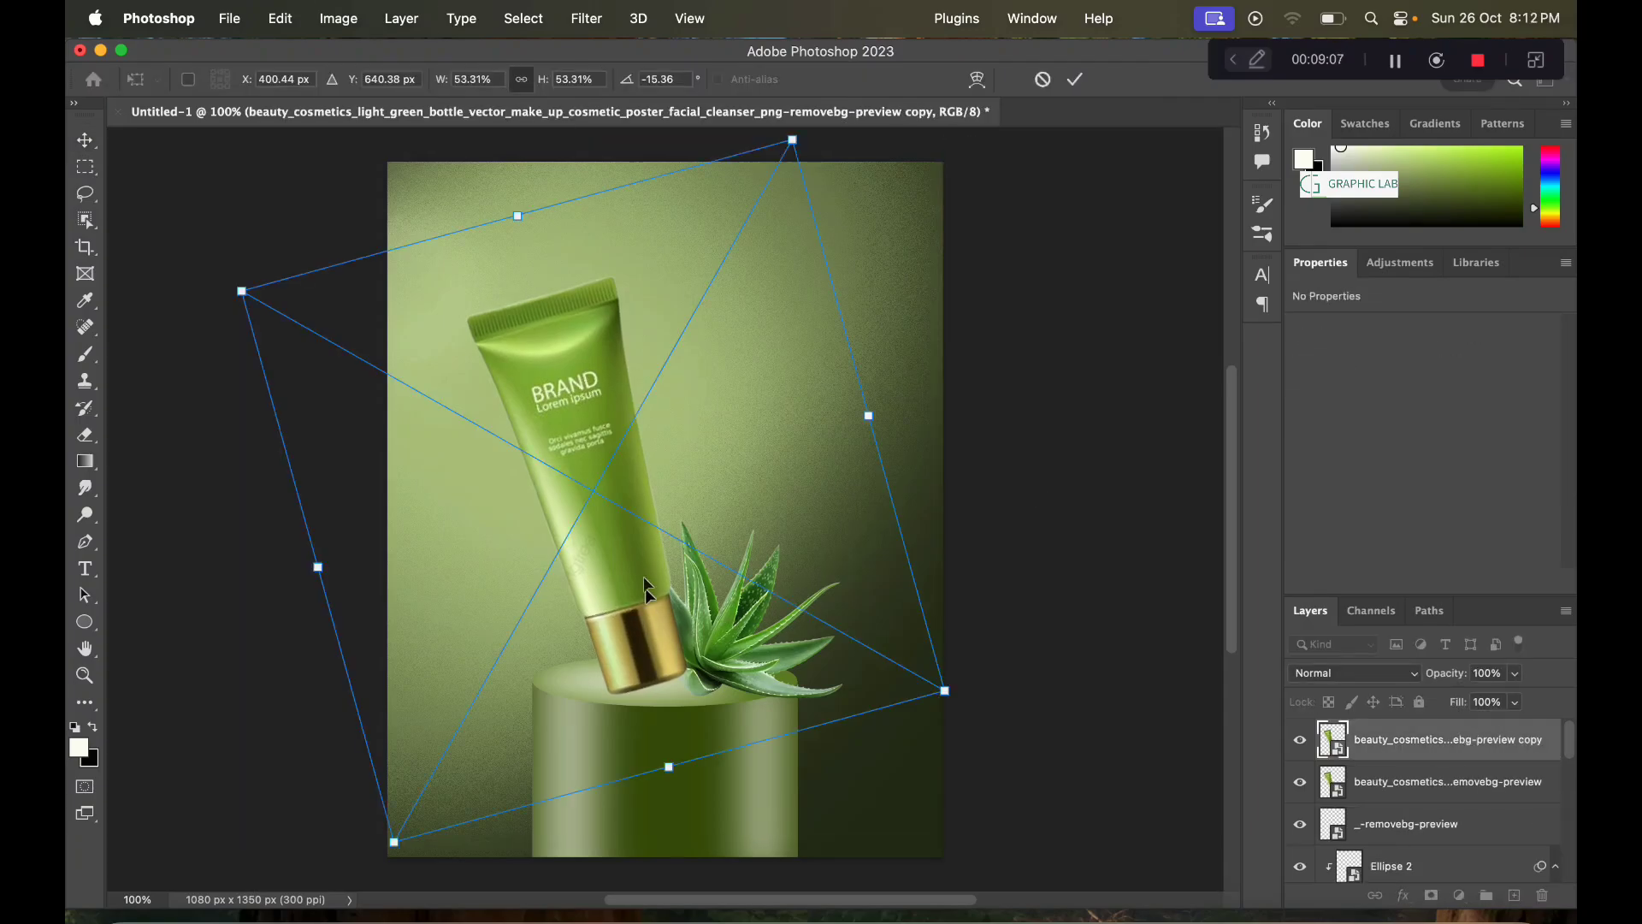
right_click(646, 582)
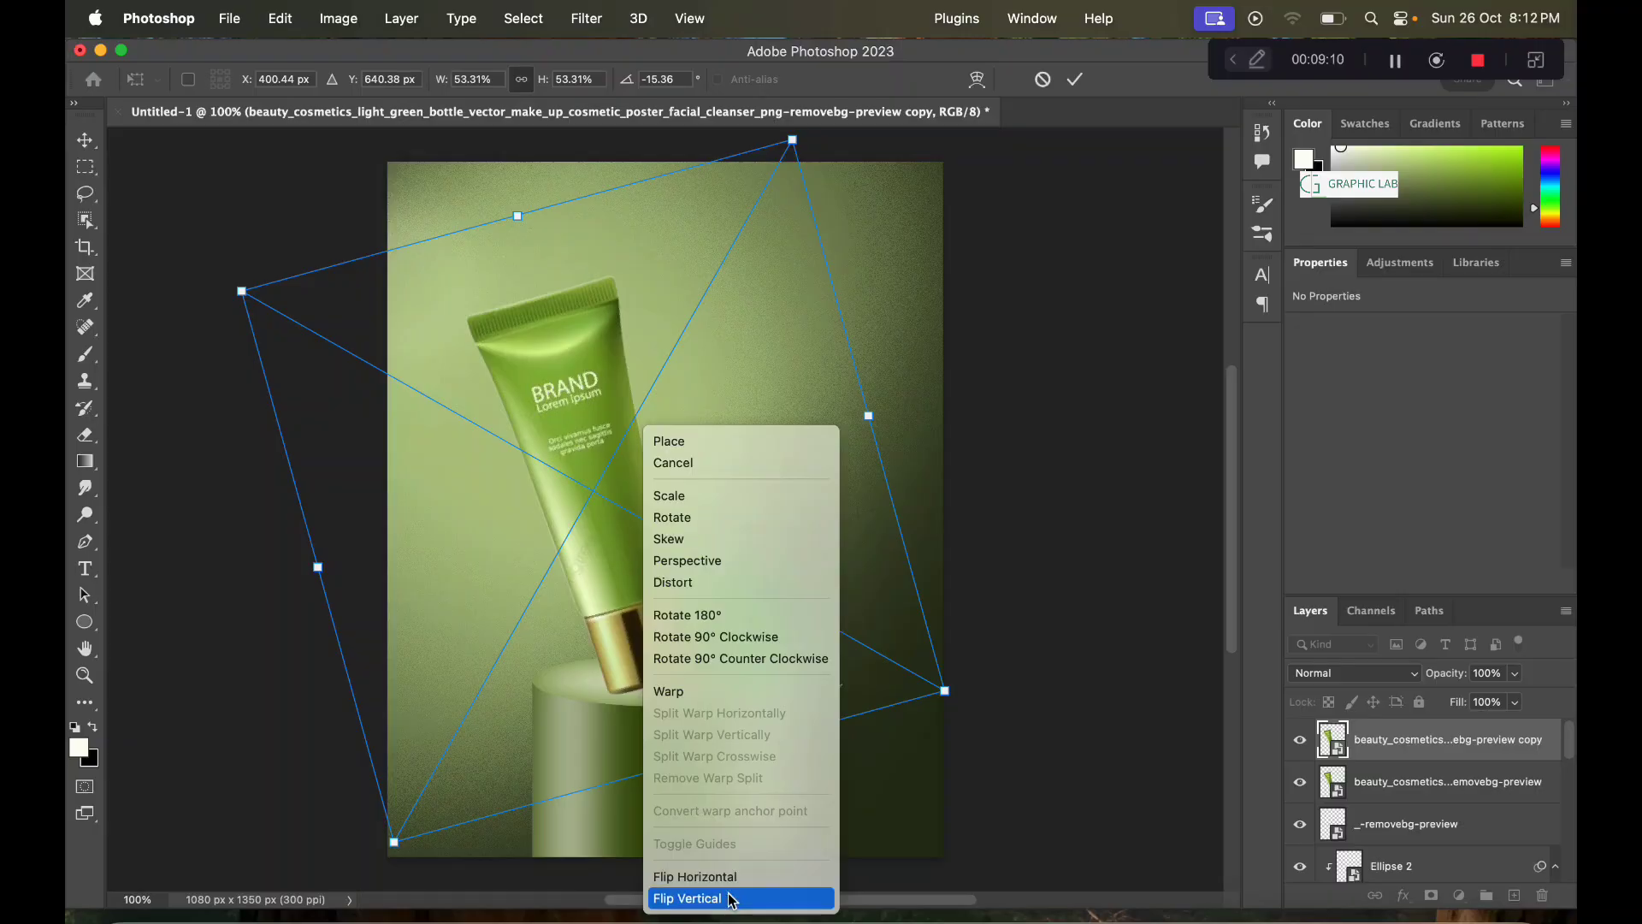
left_click(732, 898)
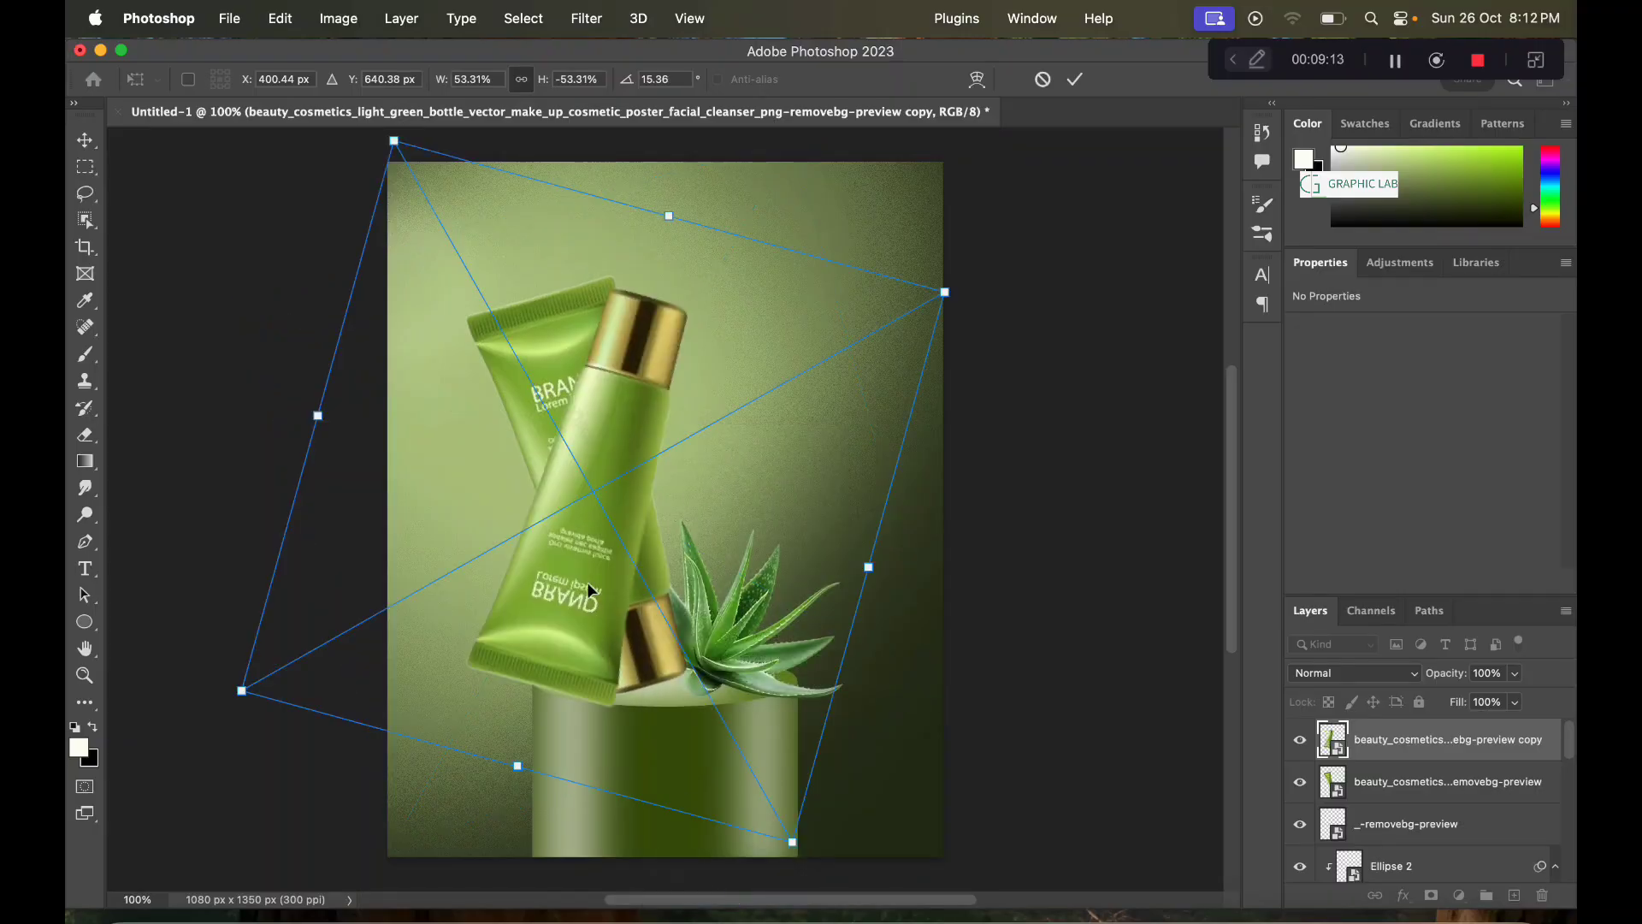
mouse_move(588, 589)
left_mouse_down()
mouse_move(569, 697)
mouse_move(628, 672)
mouse_move(618, 722)
left_mouse_up()
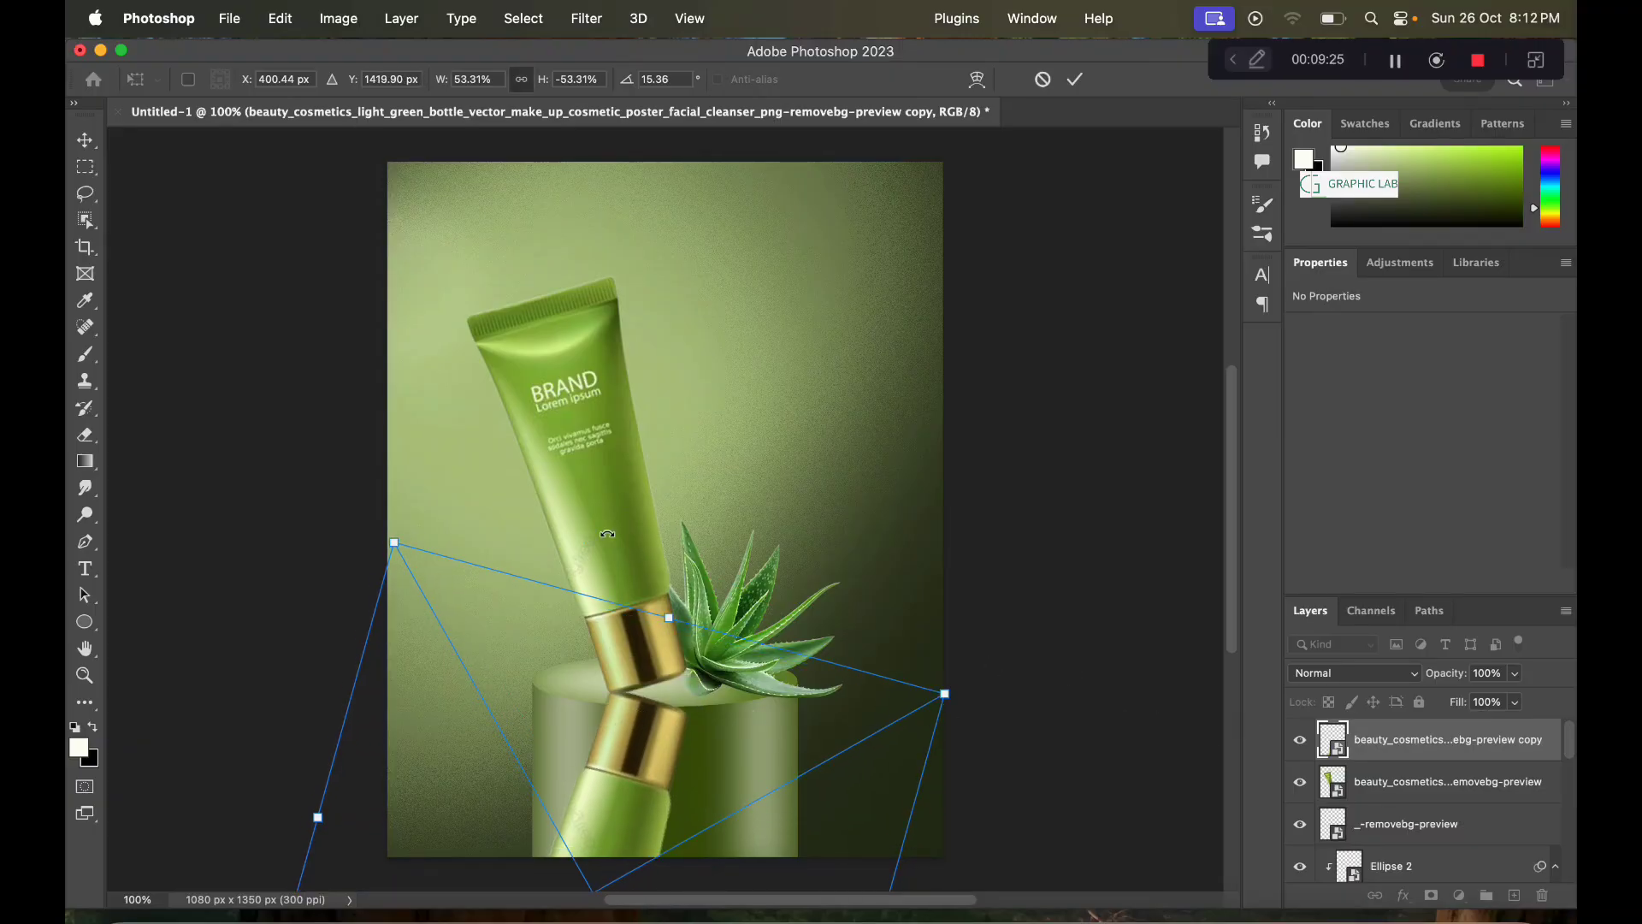
left_click(1075, 79)
left_click_drag(622, 540, 614, 517)
left_click_drag(652, 790, 625, 761)
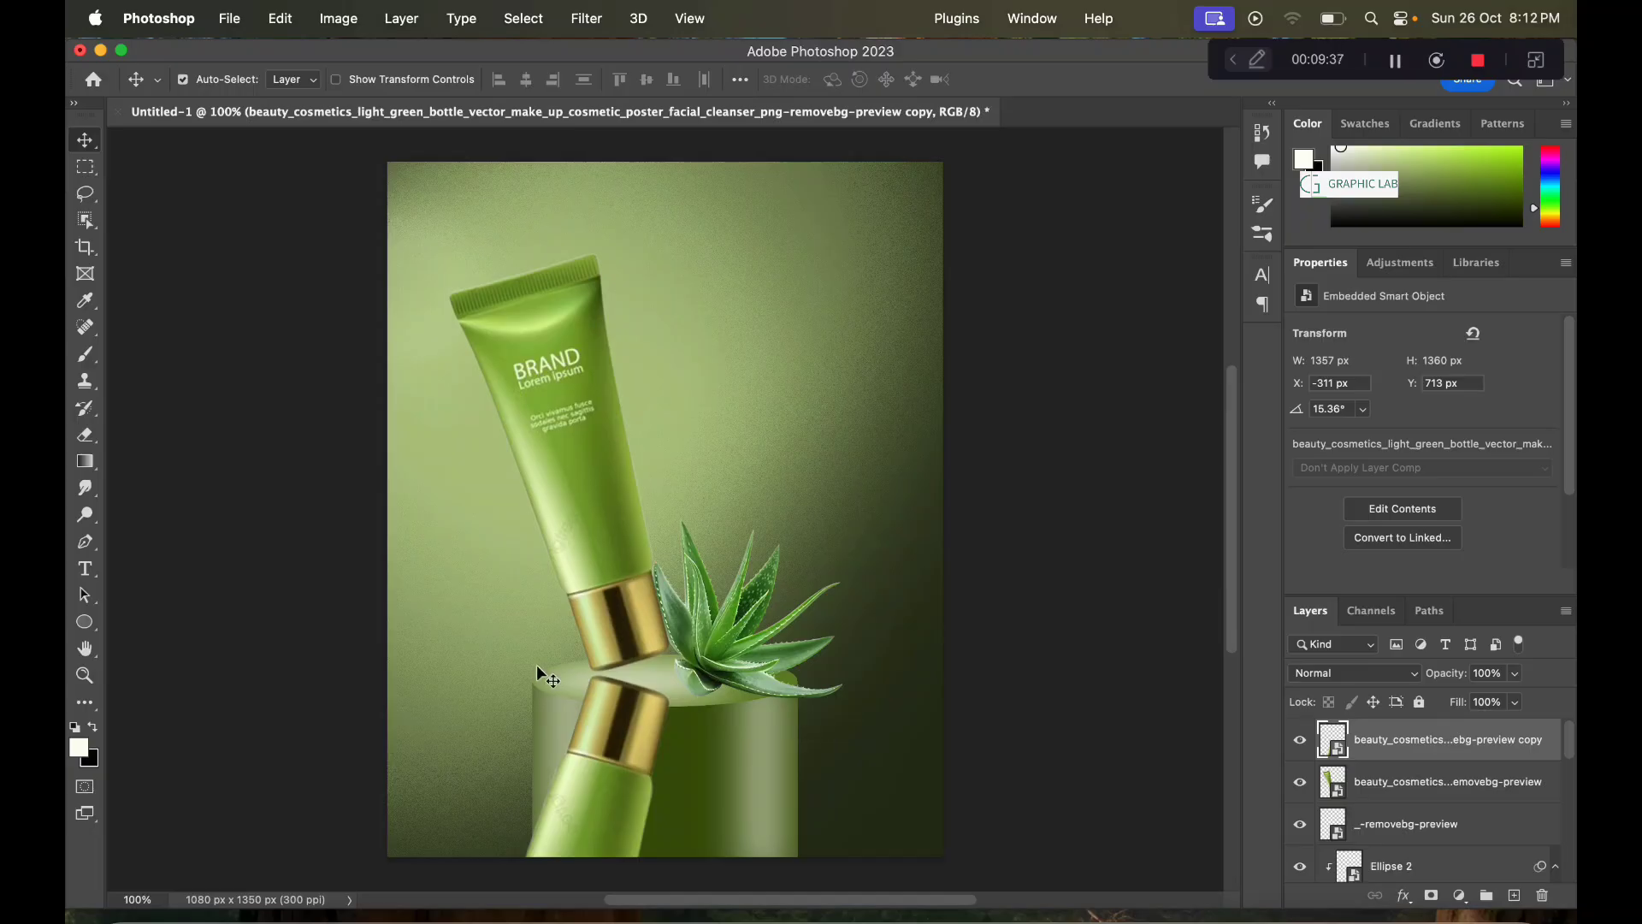
Step: Move the tube copy layer under Ellipse 2 to clip it into the podium
left_click(746, 702)
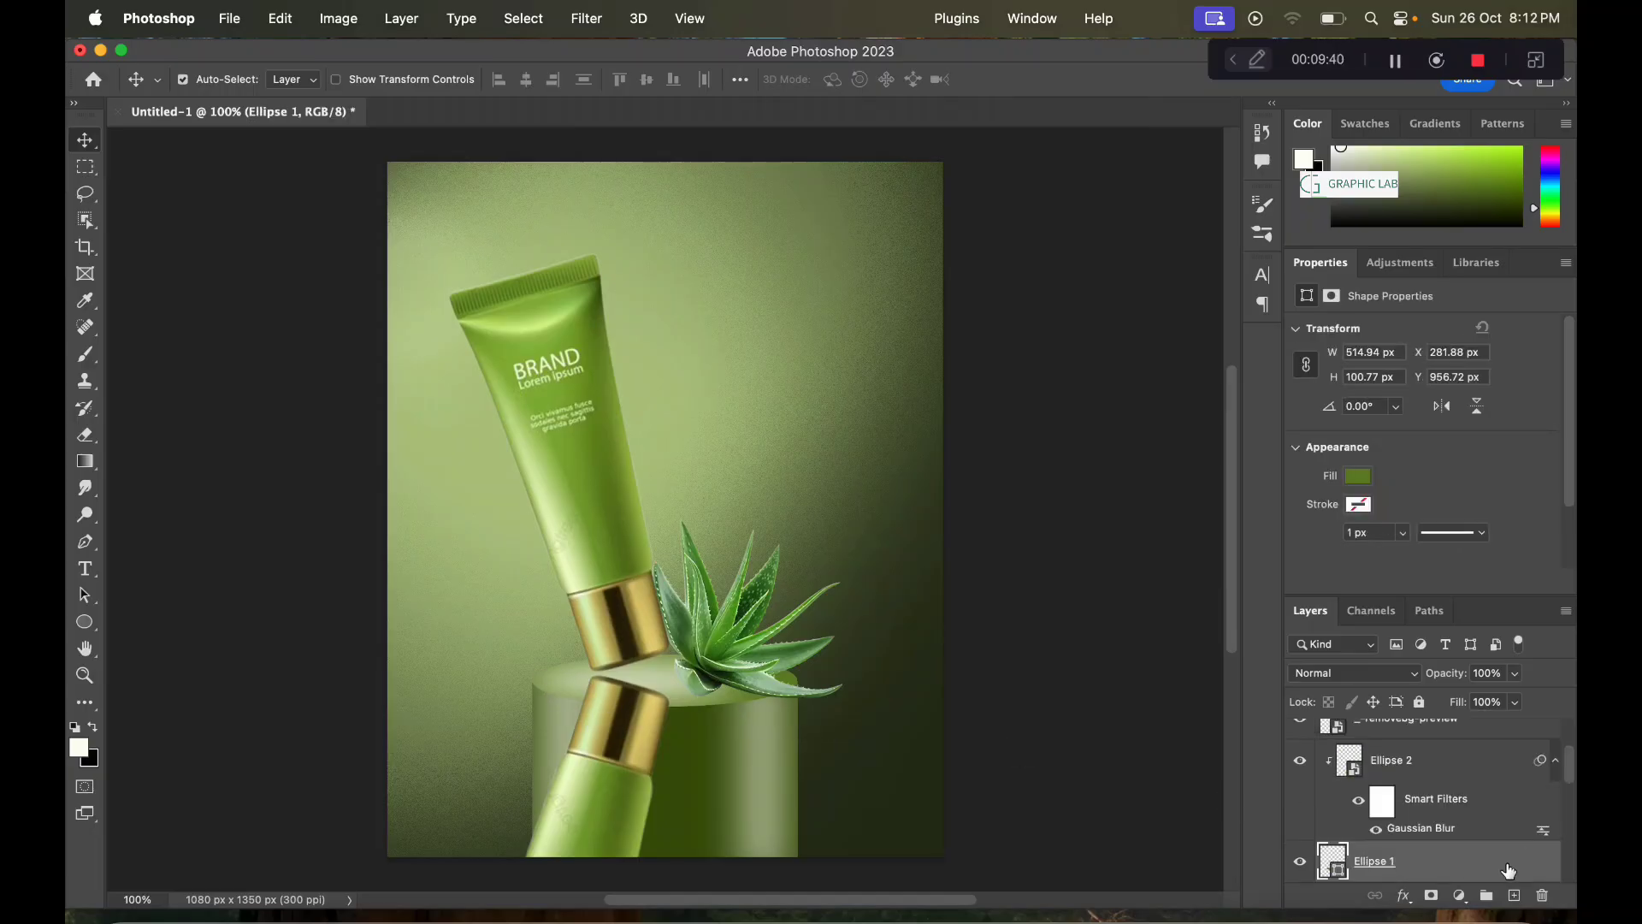
scroll(1509, 871, "down", 3)
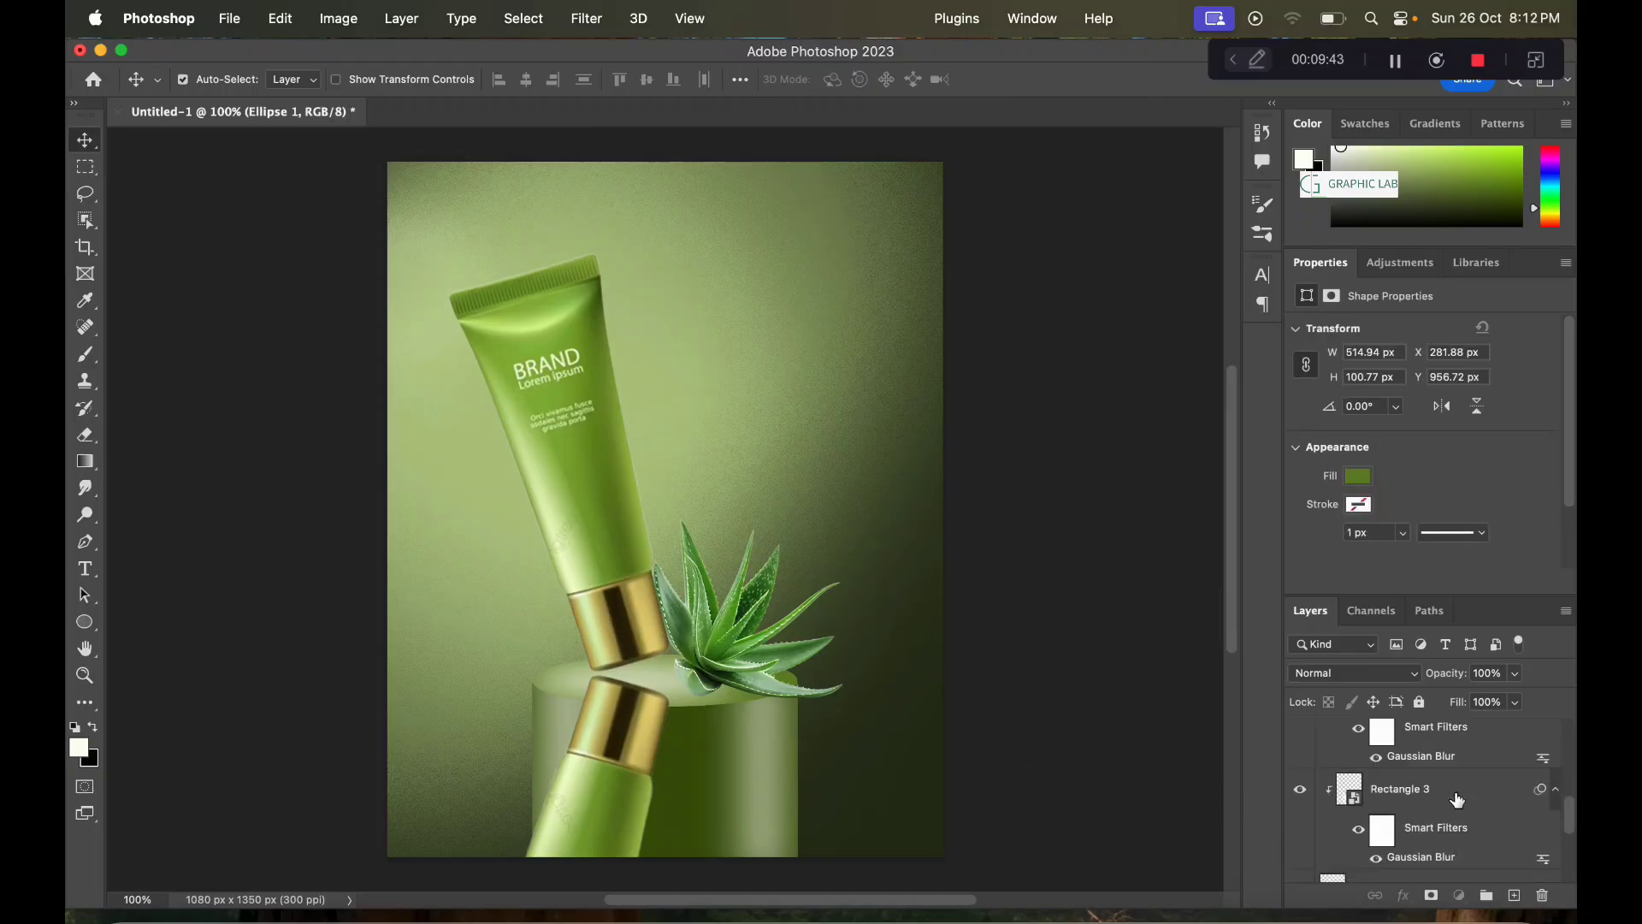
scroll(1457, 798, "up", 5)
left_click(1449, 754)
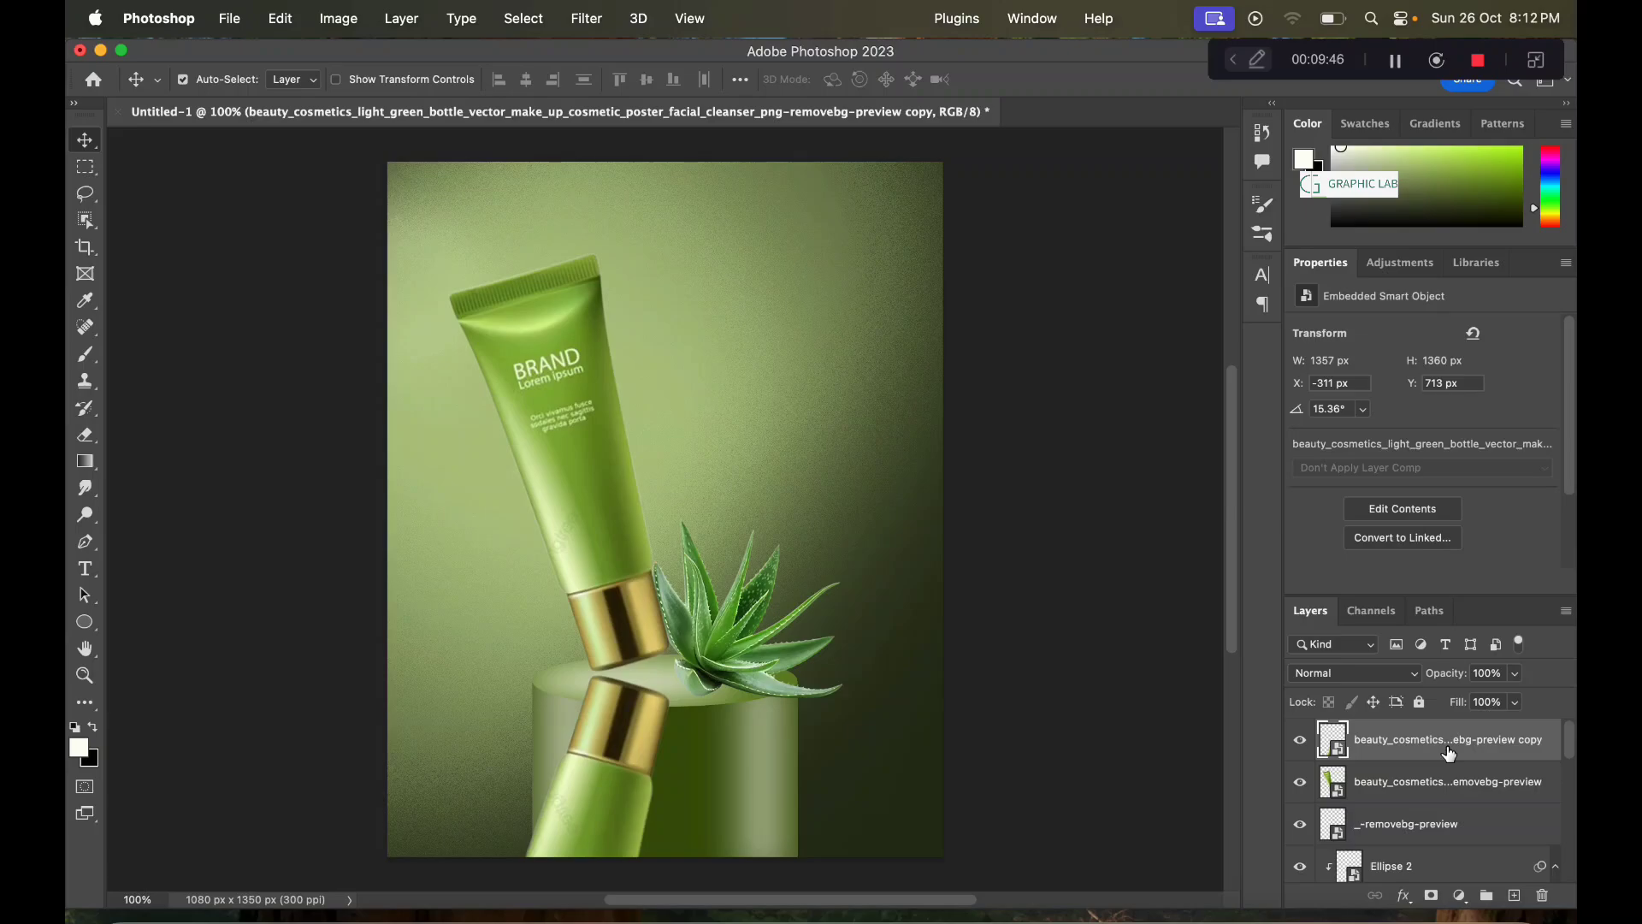
mouse_move(1449, 754)
left_mouse_down()
mouse_move(1453, 800)
mouse_move(1446, 765)
left_mouse_up()
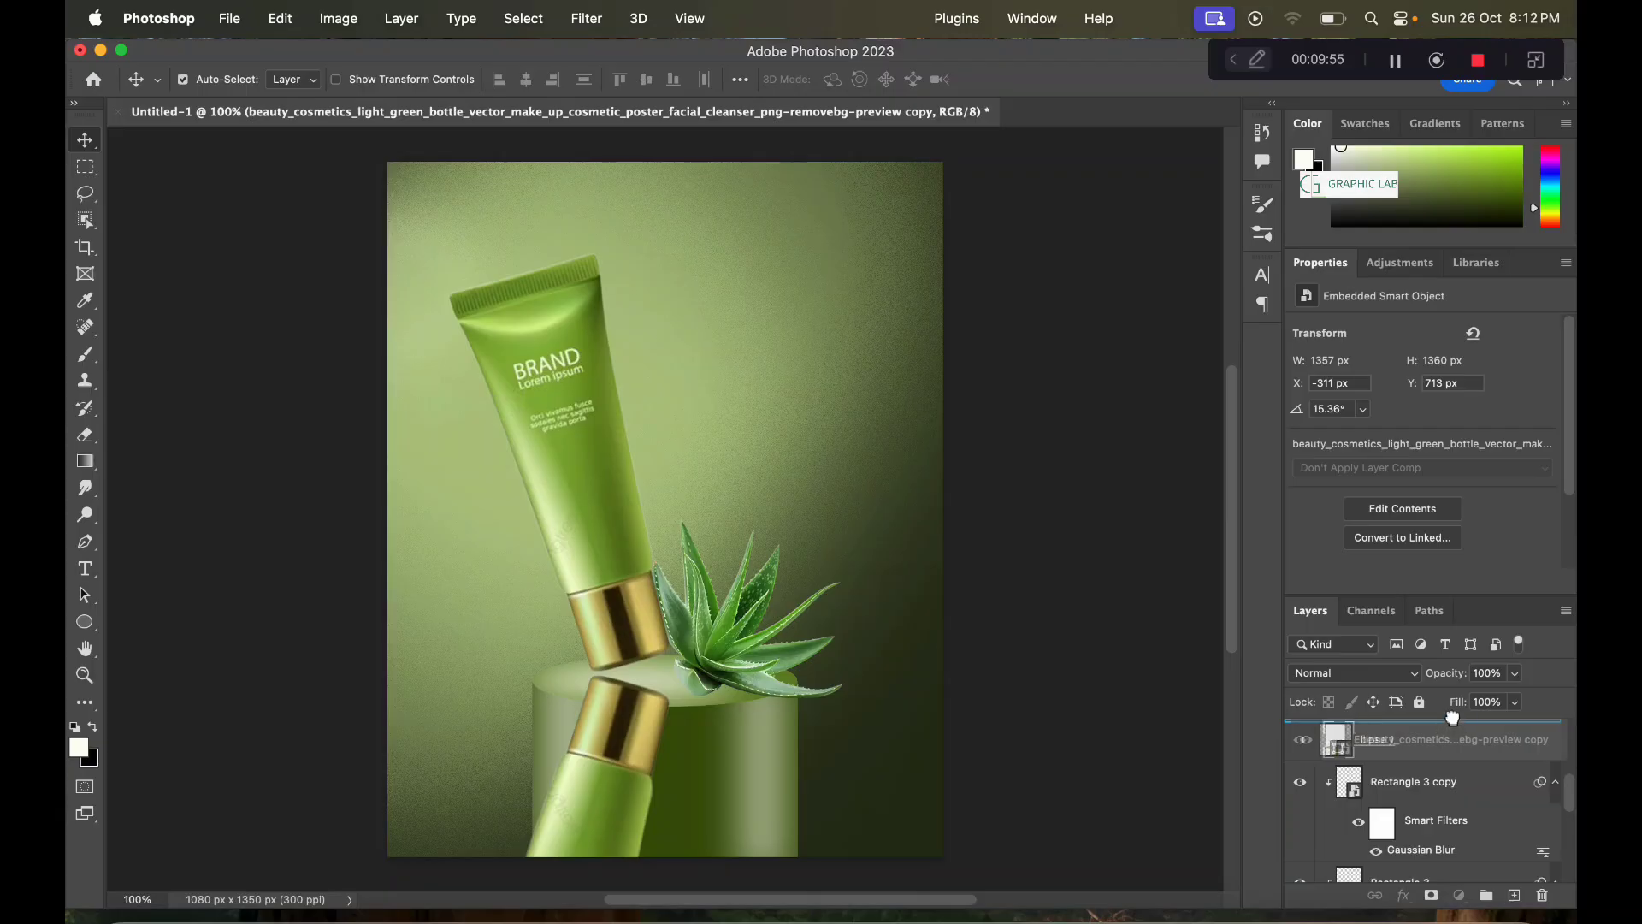
left_click_drag(1445, 766, 1455, 874)
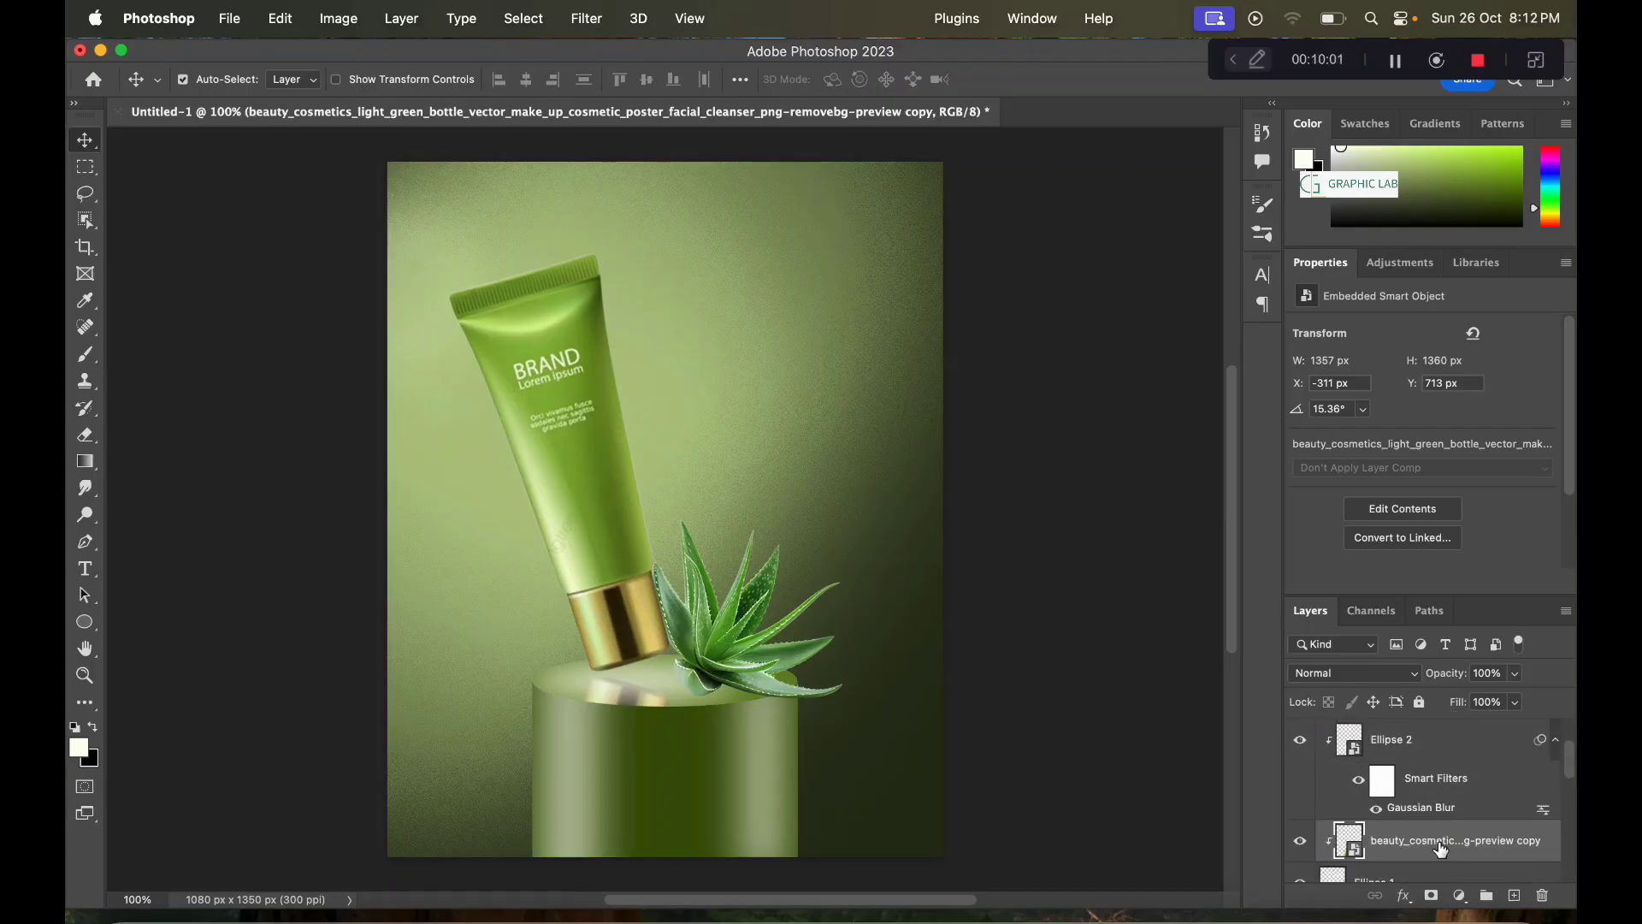
Step: Fade the tube reflection to 57% opacity and nudge the tube slightly
left_click(1516, 702)
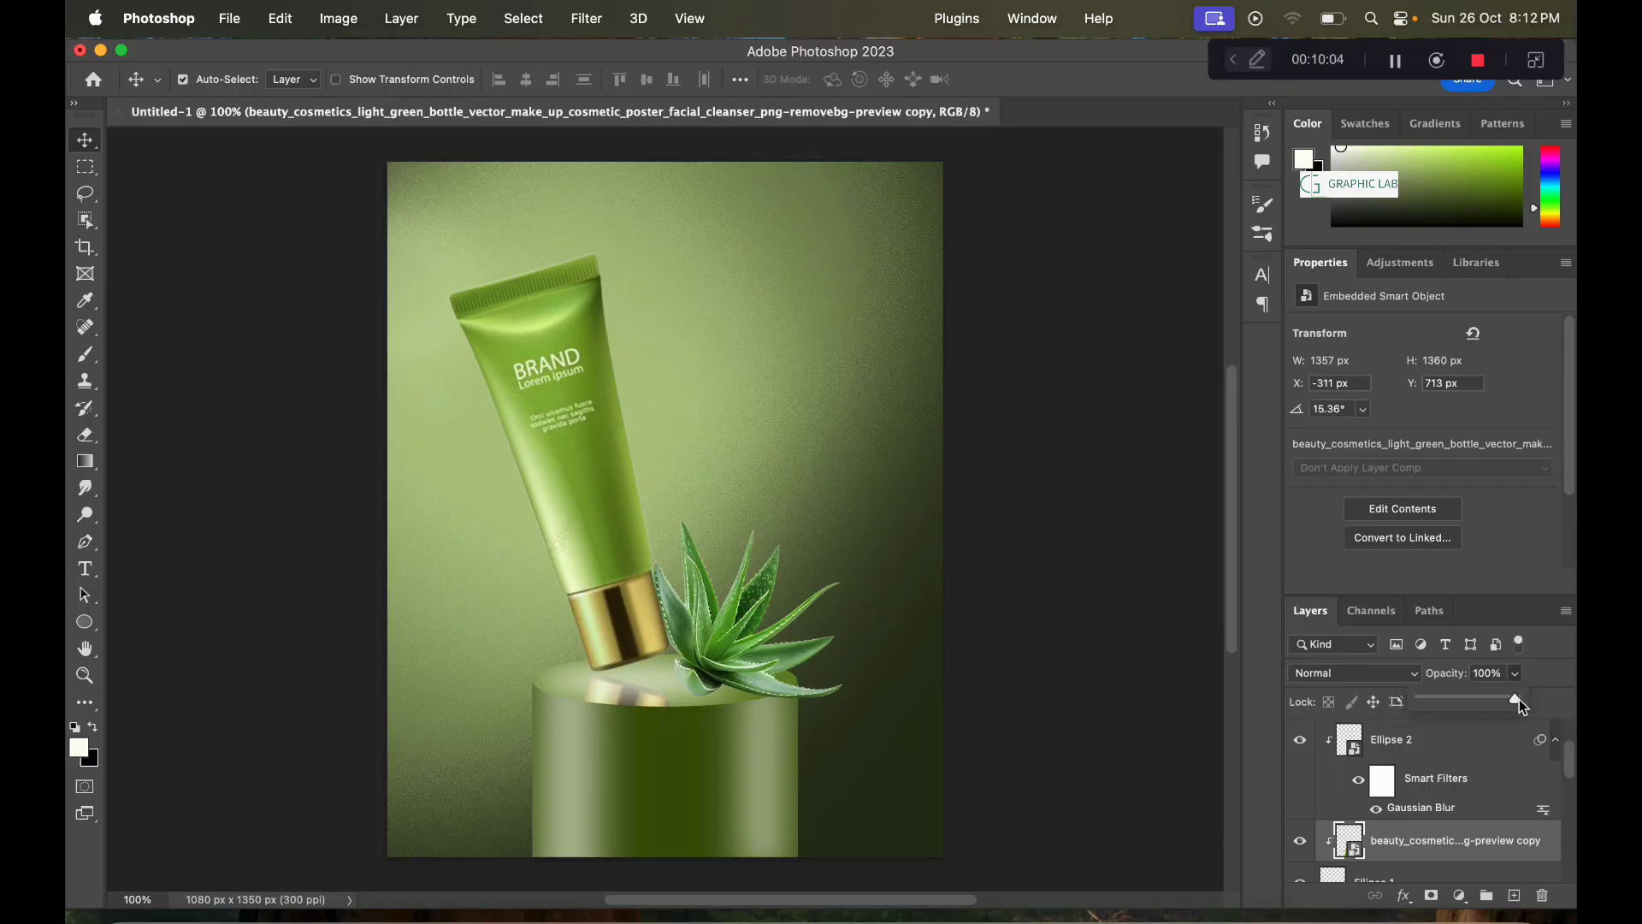
left_click_drag(1500, 700, 1481, 703)
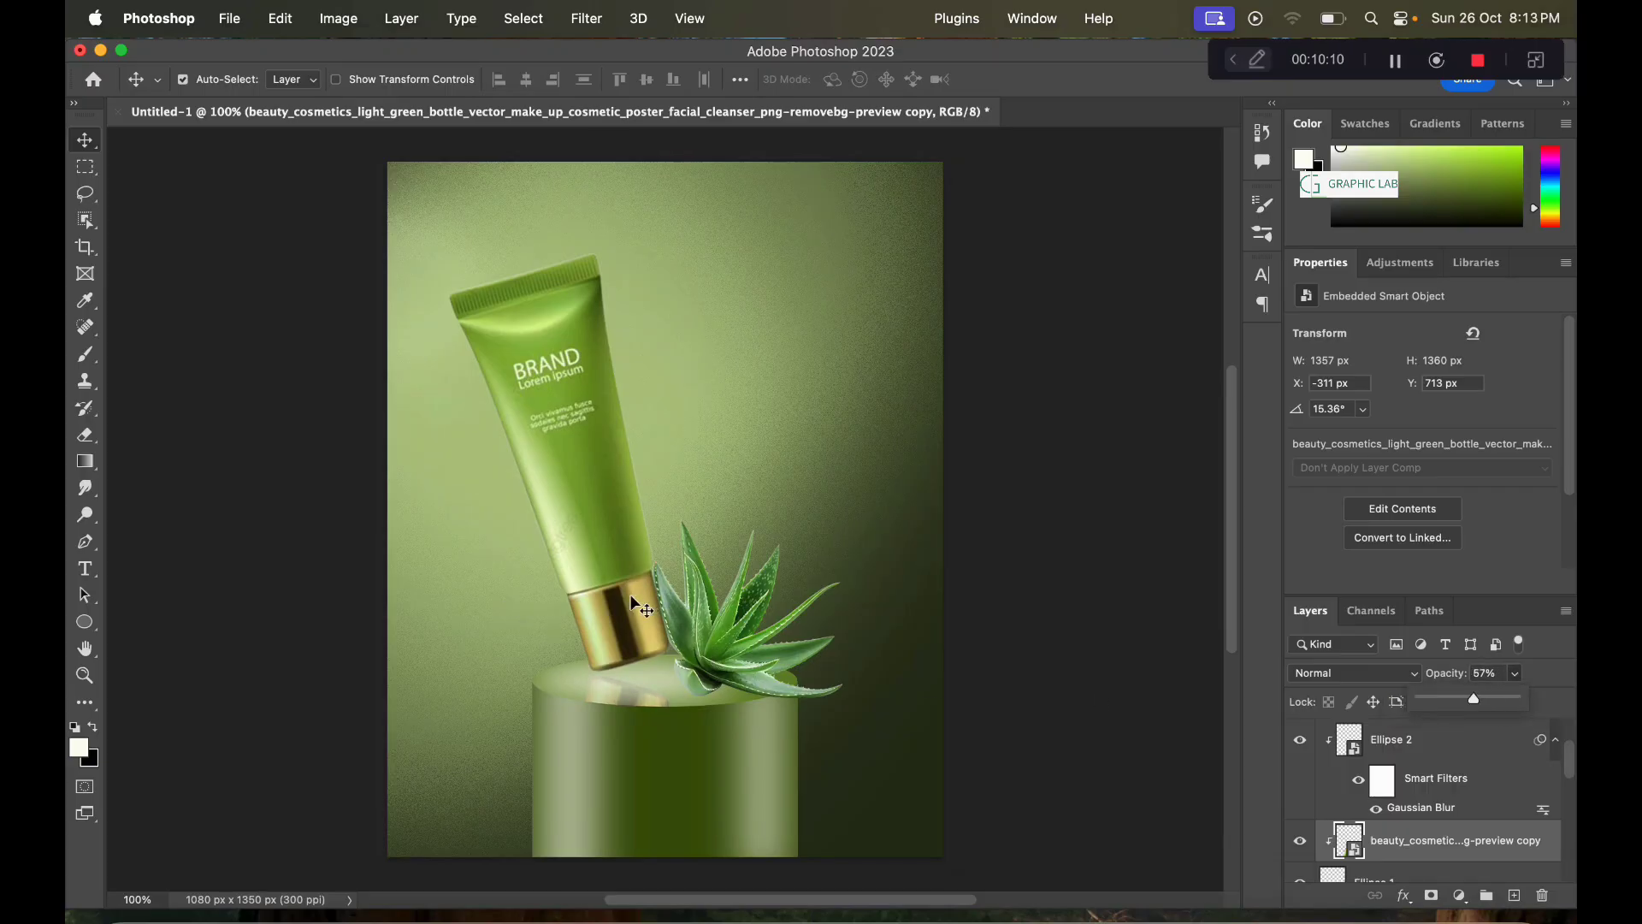
left_click_drag(630, 593, 630, 585)
left_click_drag(698, 650, 708, 650)
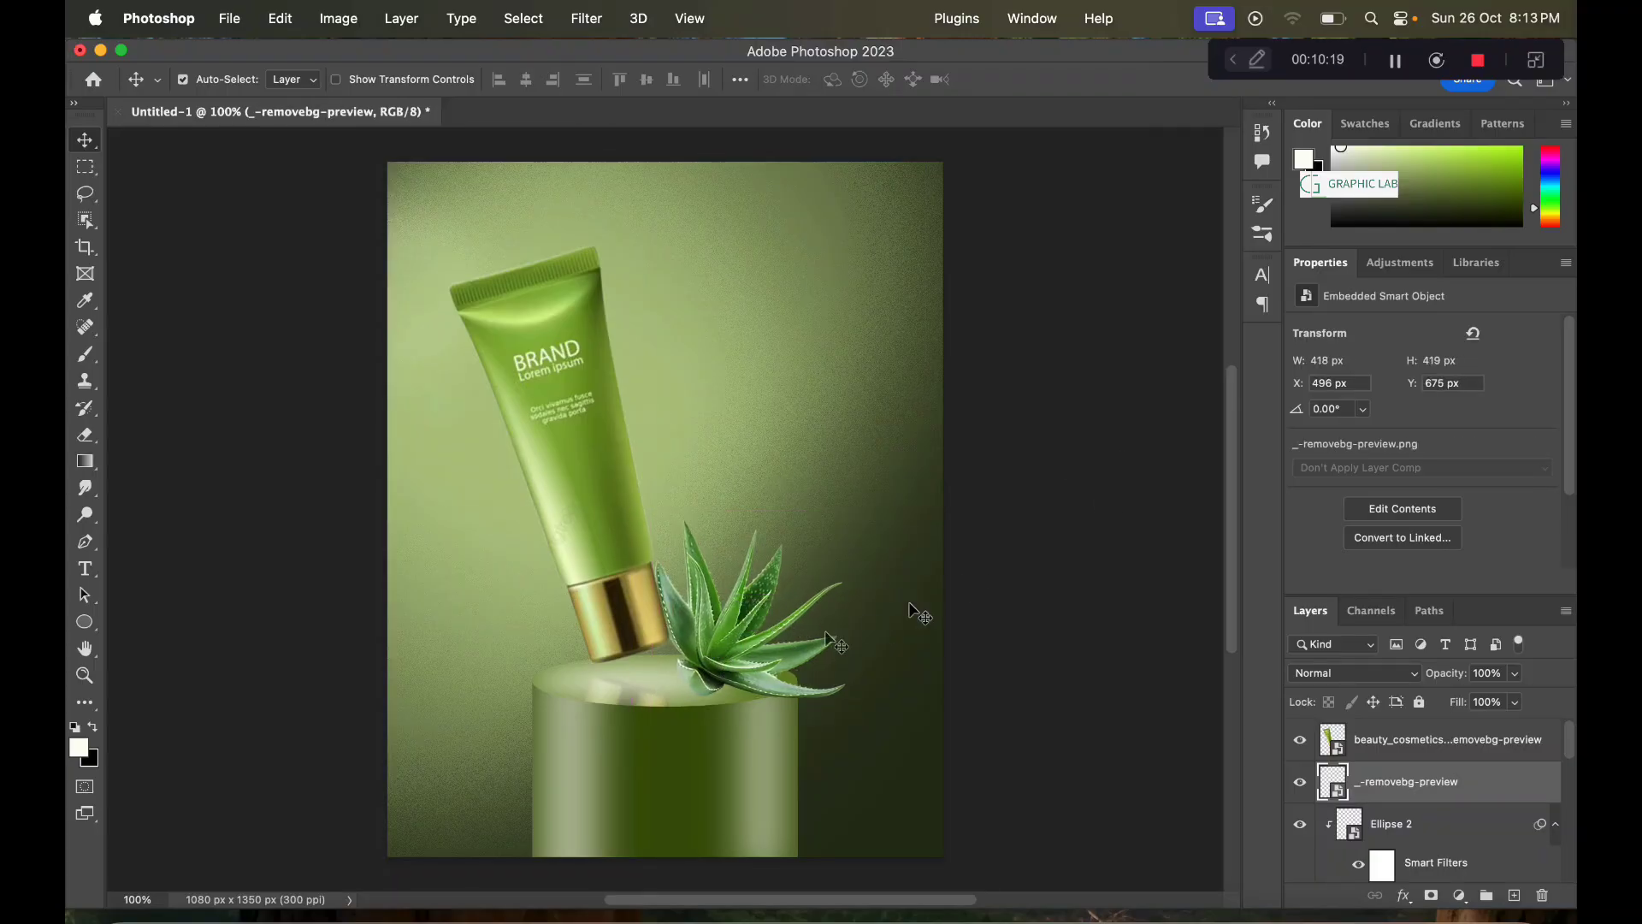
Step: Duplicate the aloe, flip the copy vertically, and move its layer into the podium stack
key("super+alt+t")
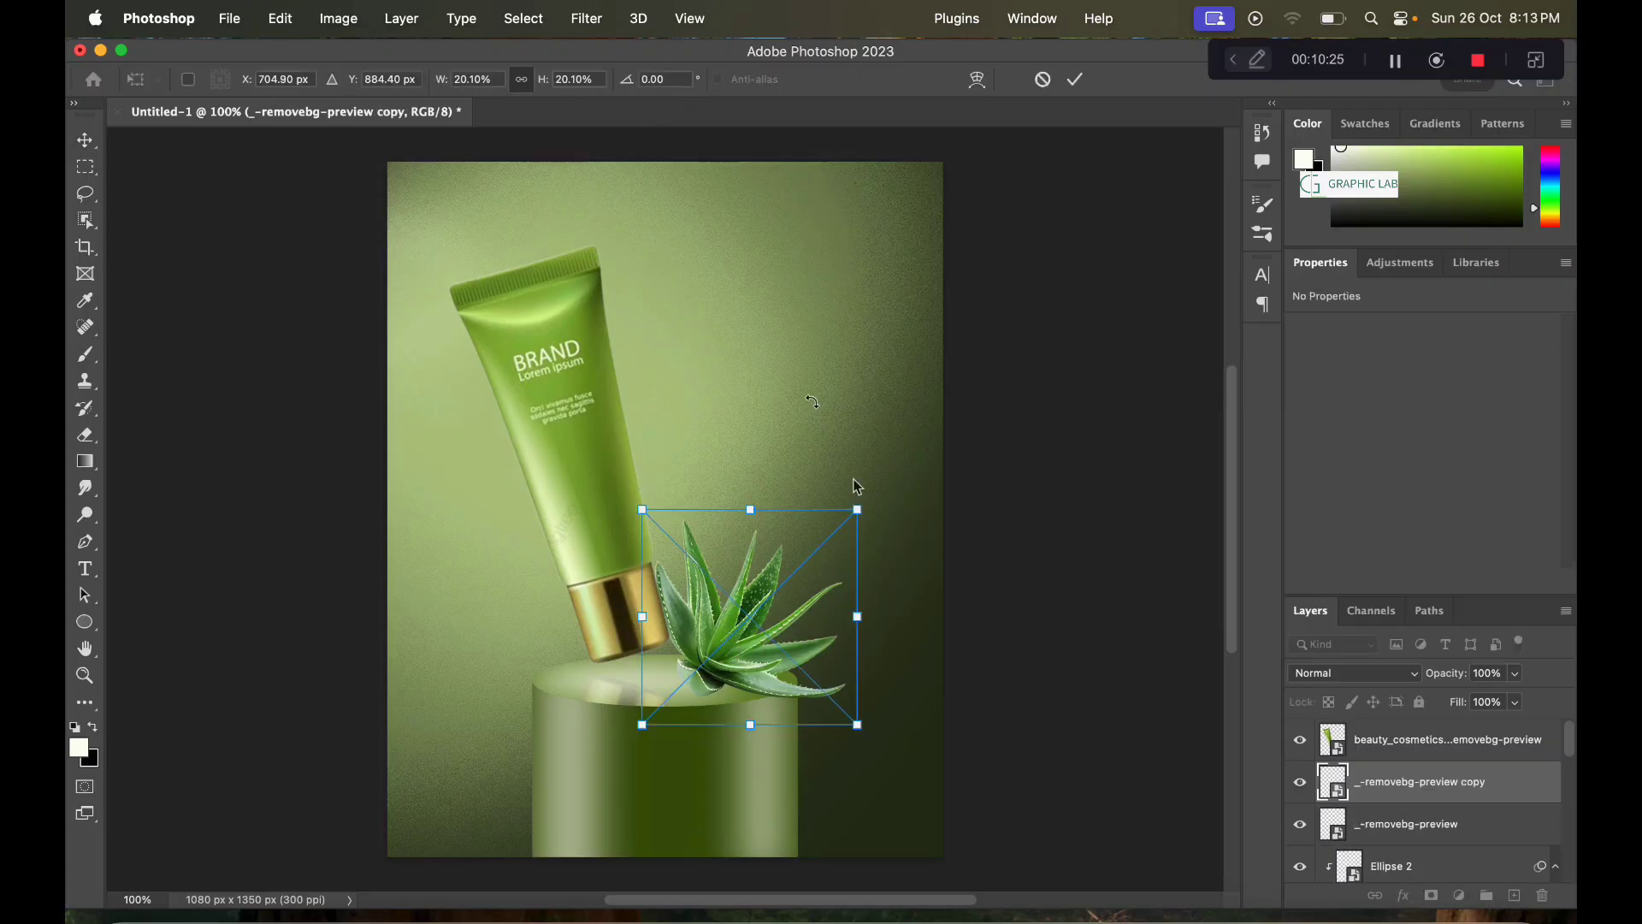
right_click(730, 670)
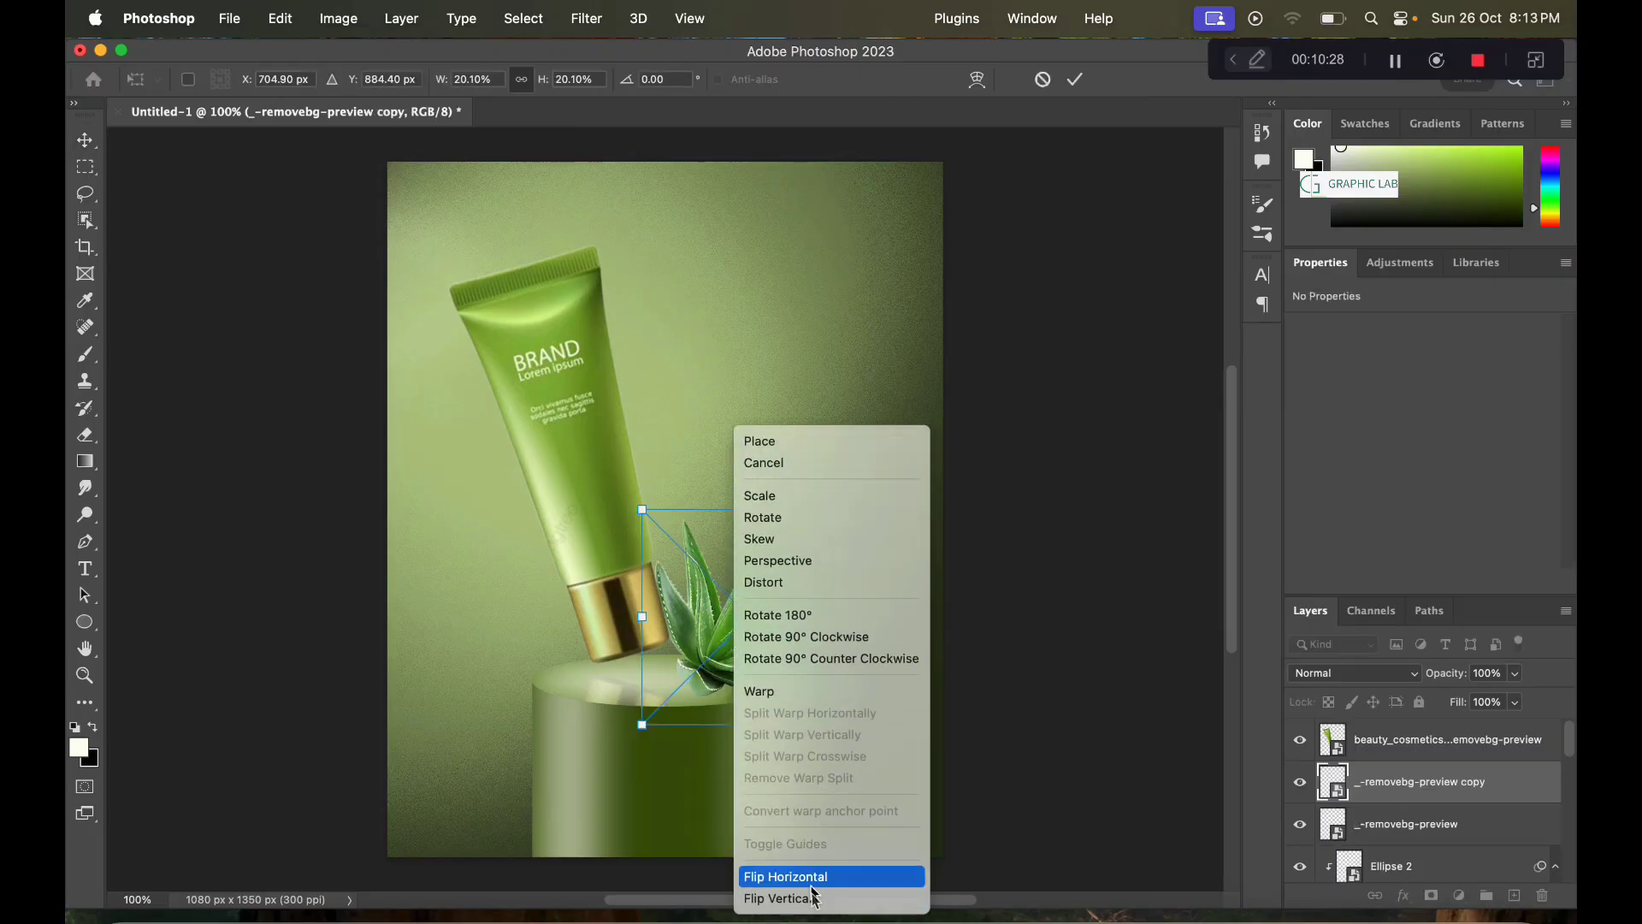
left_click(817, 909)
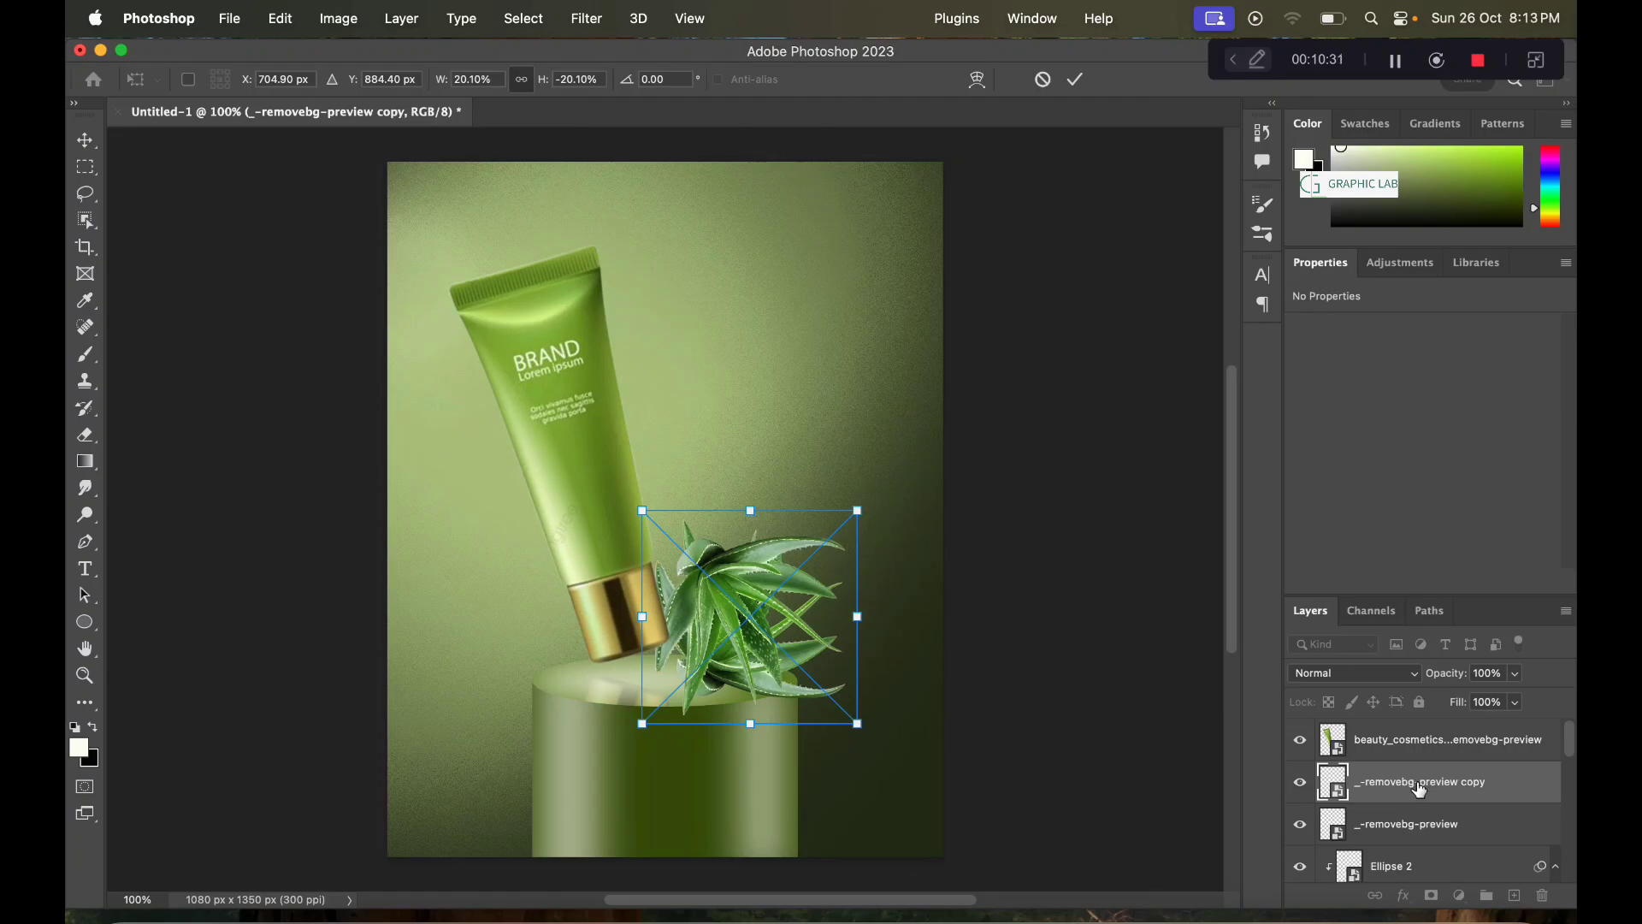
left_click_drag(1421, 789, 1421, 859)
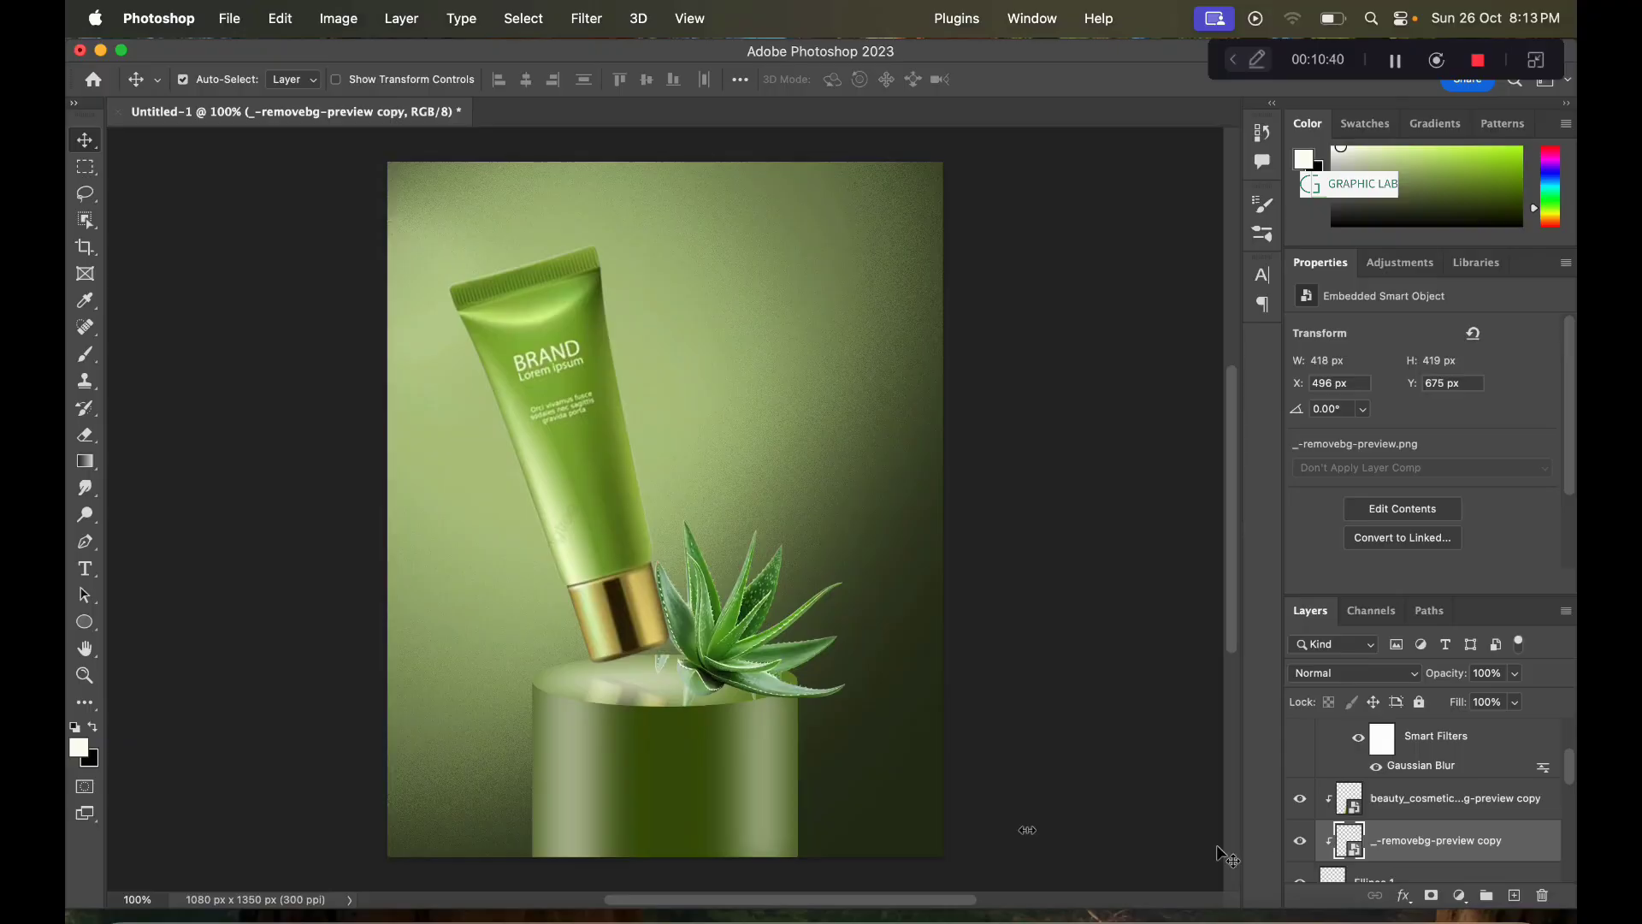
left_click_drag(675, 705, 687, 717)
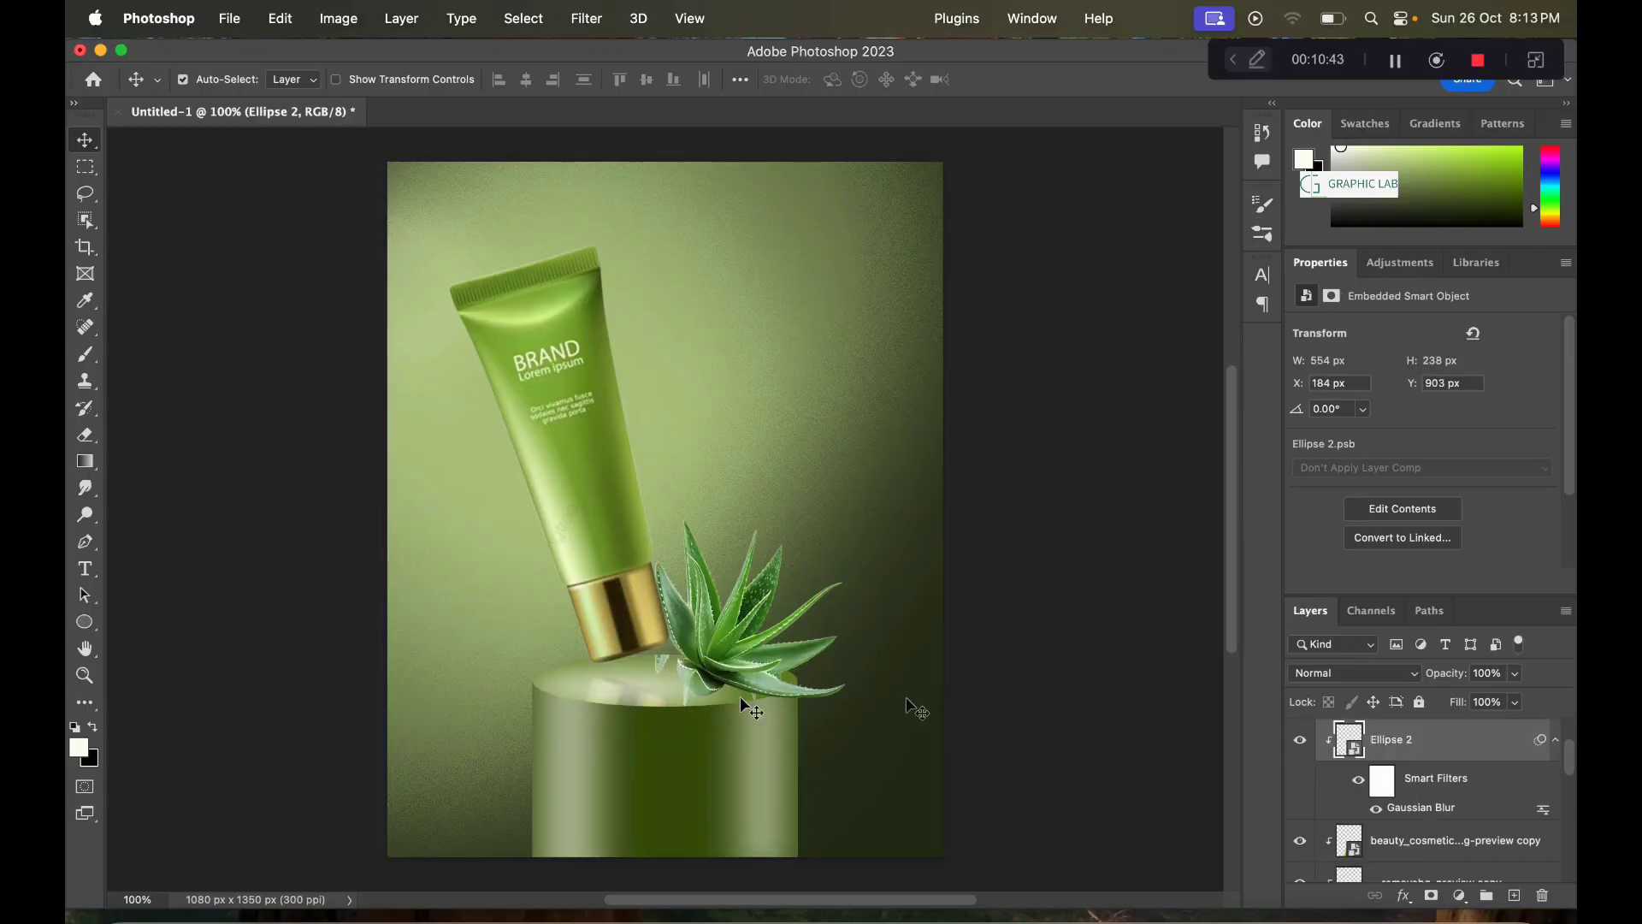
scroll(1411, 758, "up", 1)
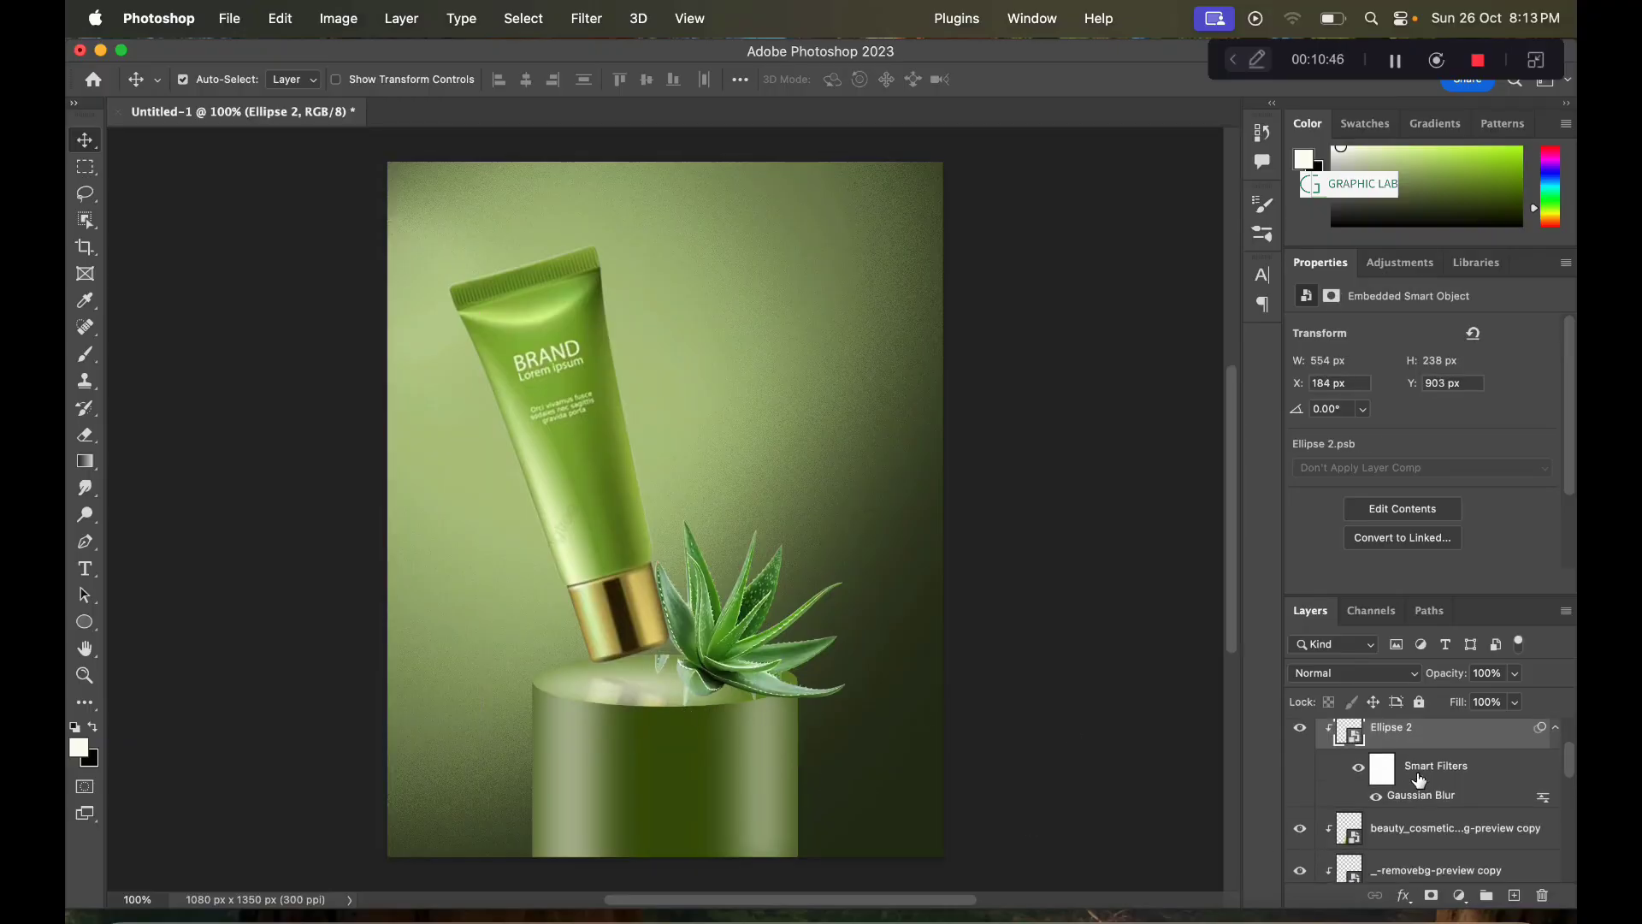
scroll(1420, 781, "up", 1)
Step: Try moving the original aloe upward, then undo and confirm its transform
left_click(1420, 781)
key("super+t")
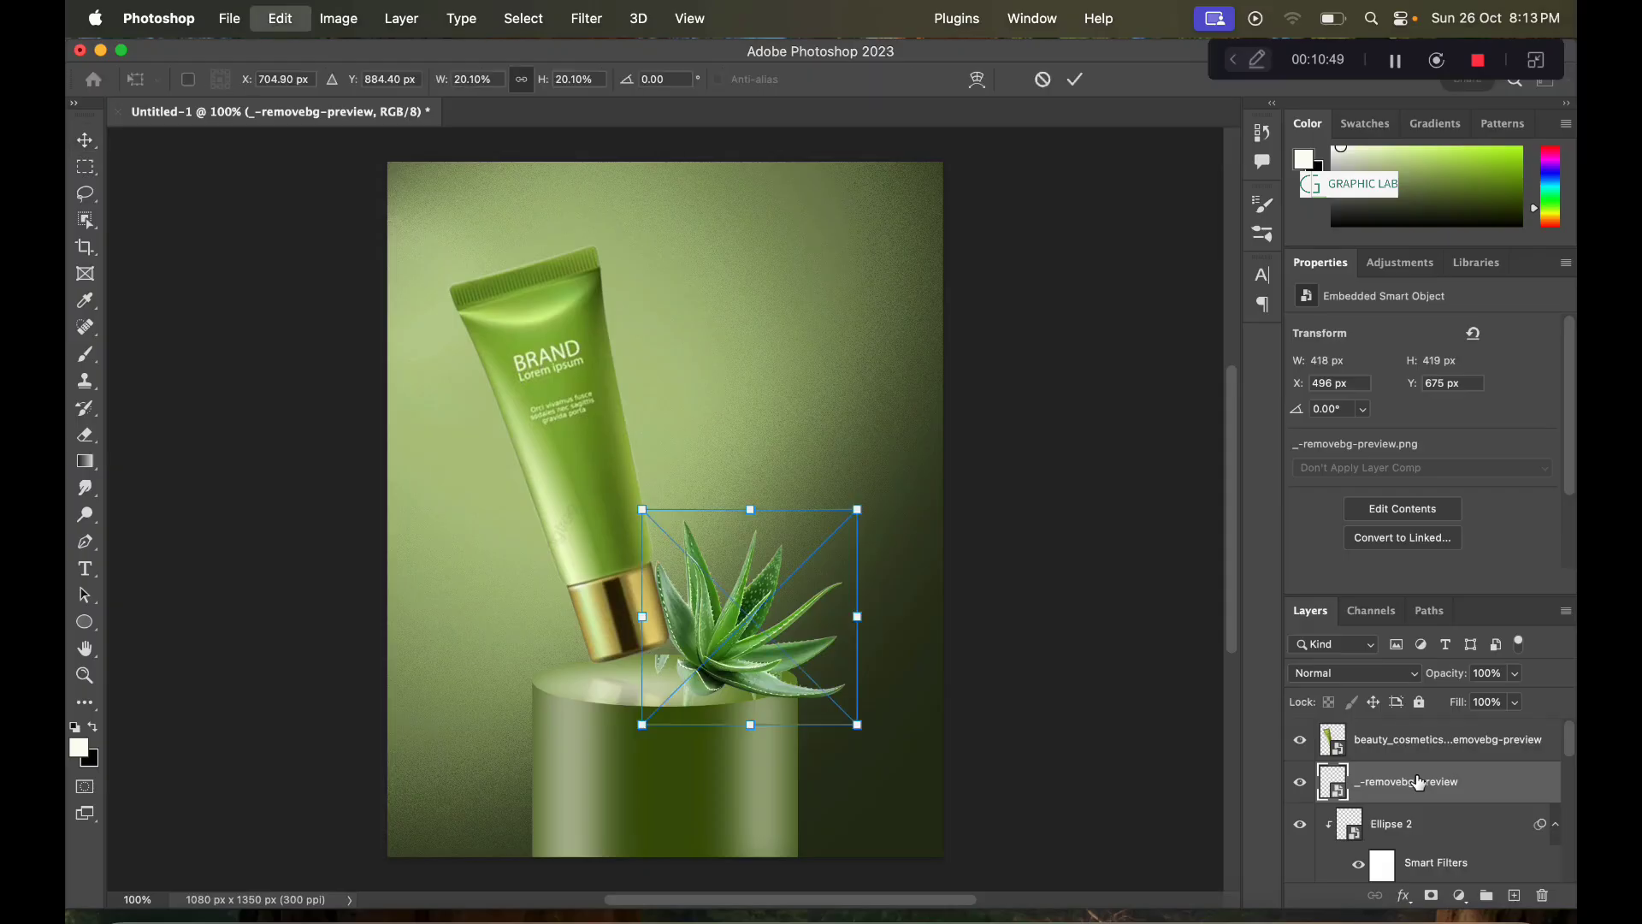
left_click_drag(741, 703, 745, 662)
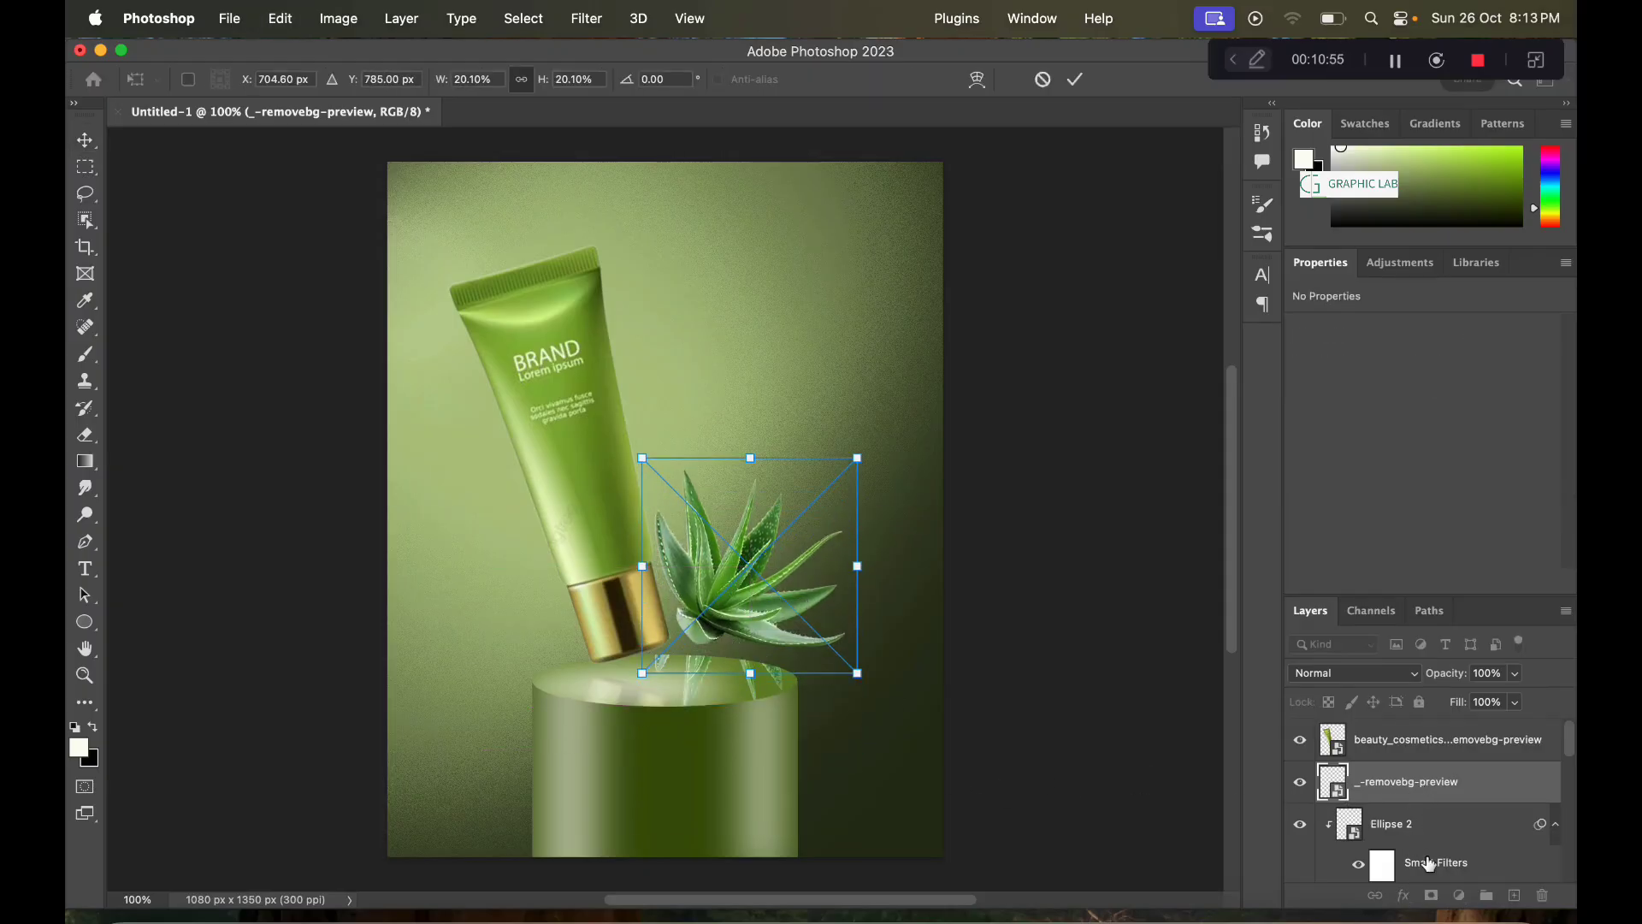
key("super+z")
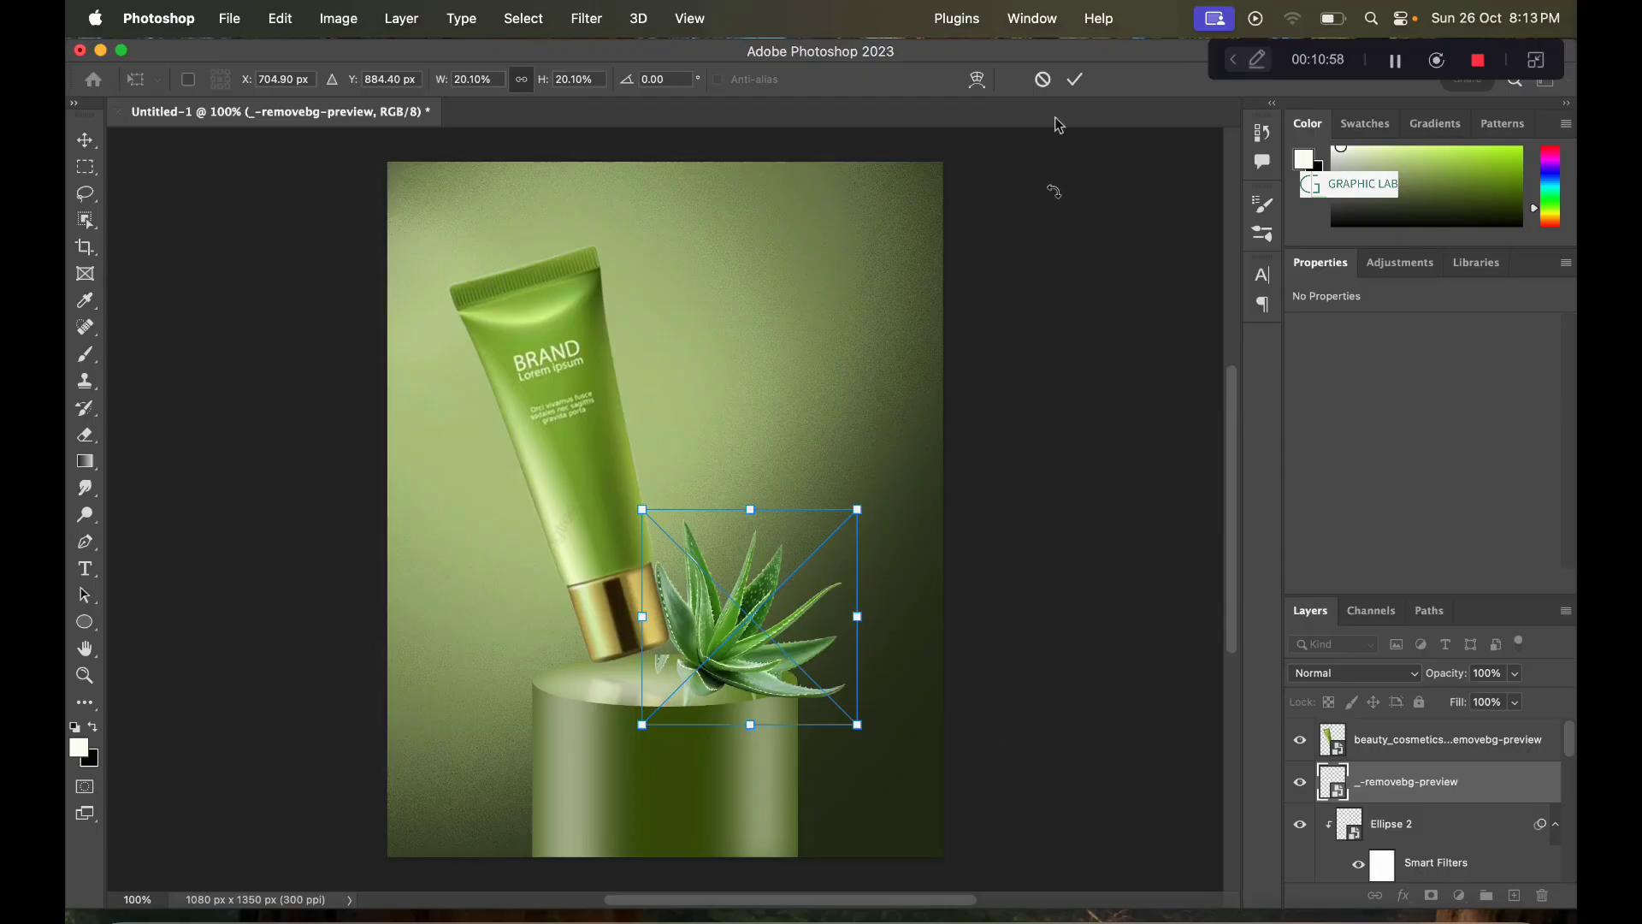
left_click(1075, 79)
Step: Move the flipped aloe onto the podium, clip it beneath it, and fade to 53%
left_click_drag(1048, 513, 1058, 515)
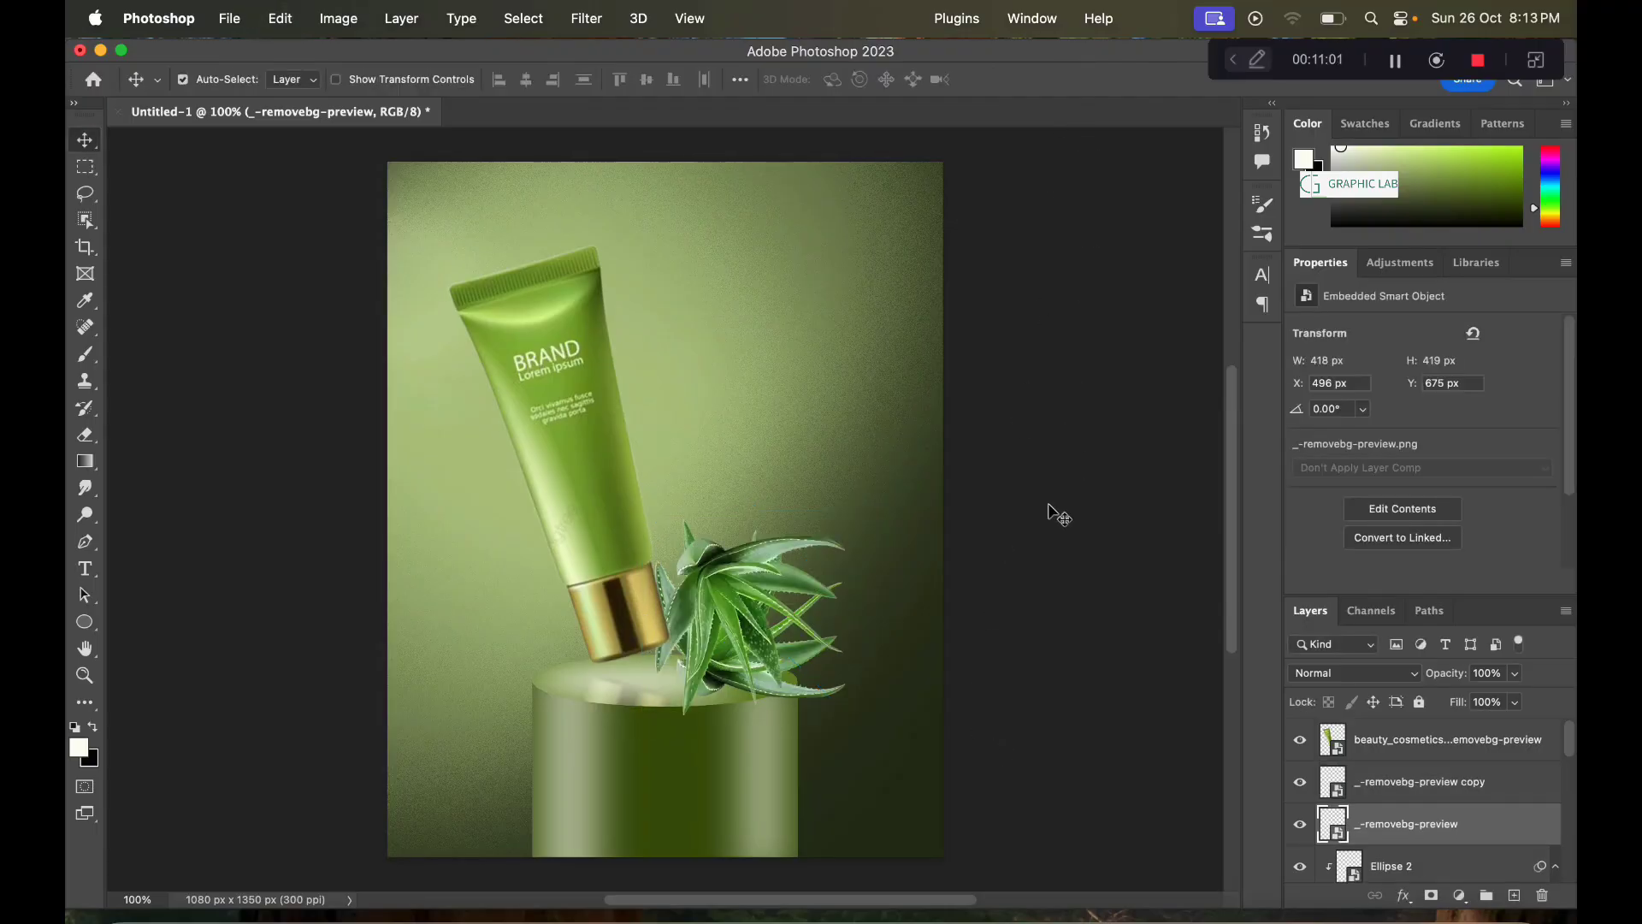
mouse_move(744, 606)
left_mouse_down()
mouse_move(721, 747)
mouse_move(722, 730)
left_mouse_up()
left_click_drag(1403, 782, 1440, 840)
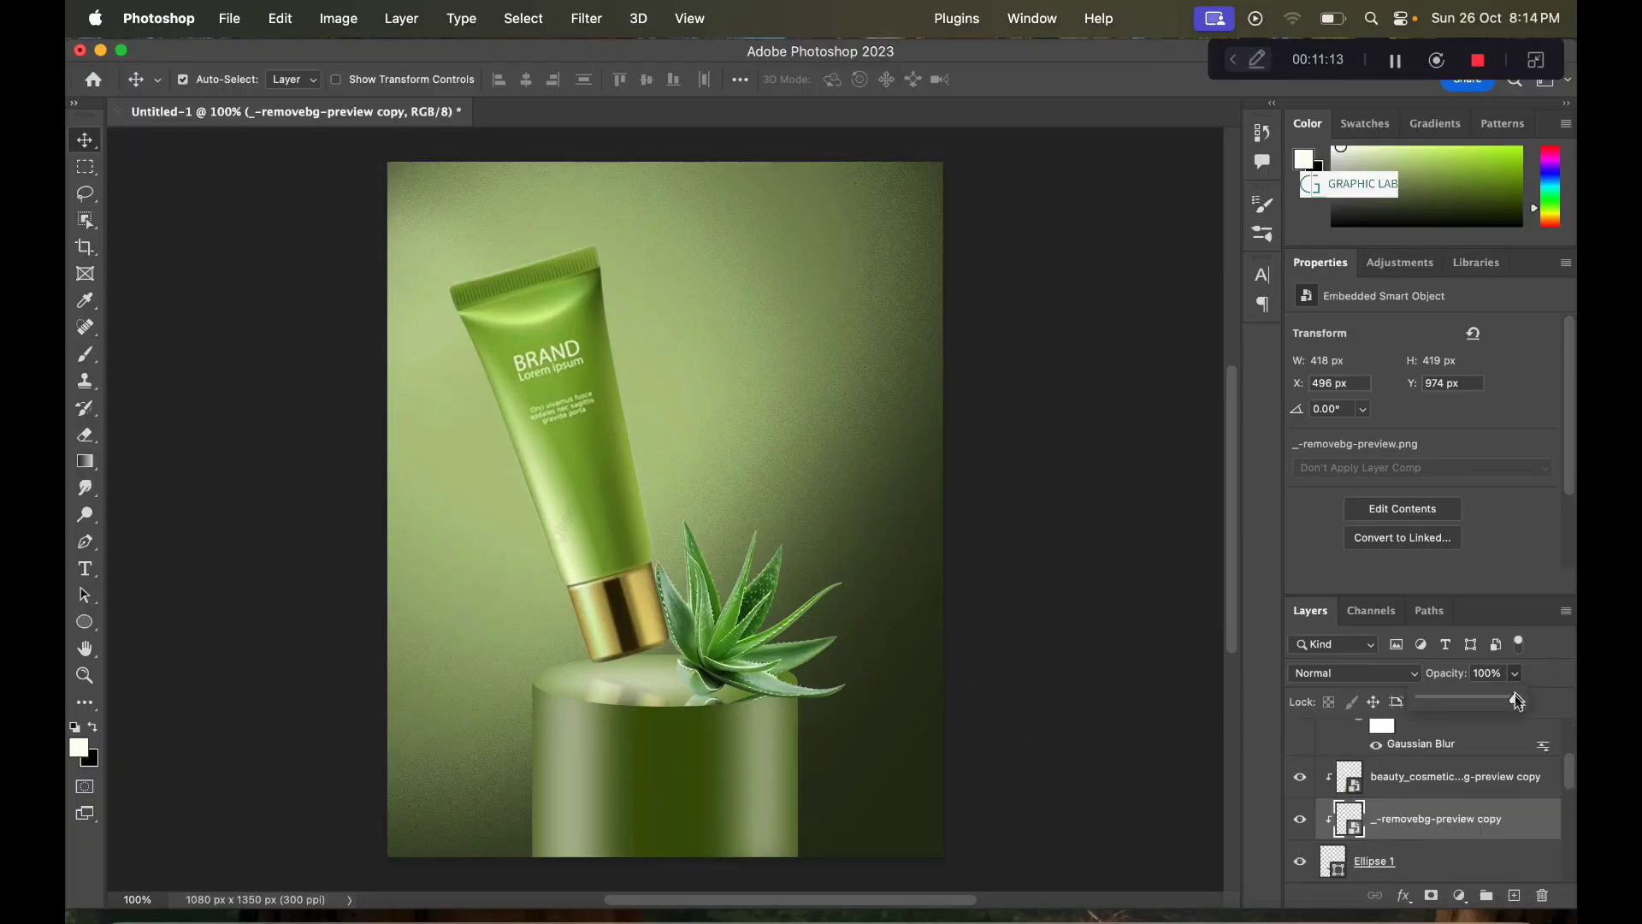
left_click_drag(1476, 699, 1470, 699)
left_click(611, 607)
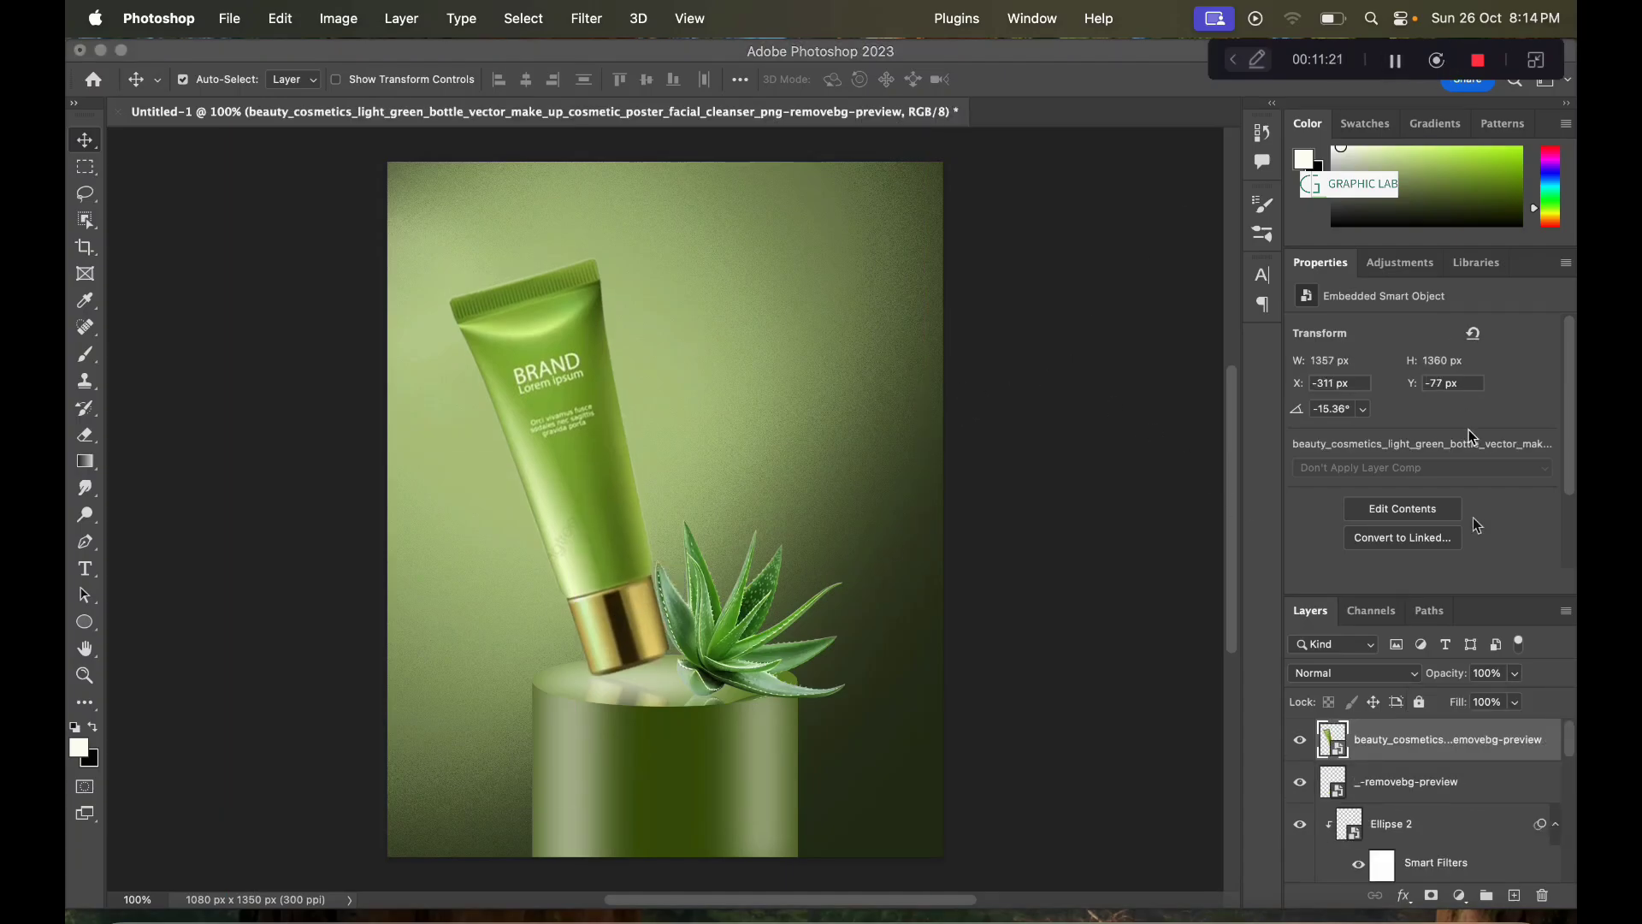
Step: On a new layer, draw a 338 × 338 px circle and pick a dark green foreground
left_click(1514, 896)
left_click(86, 624)
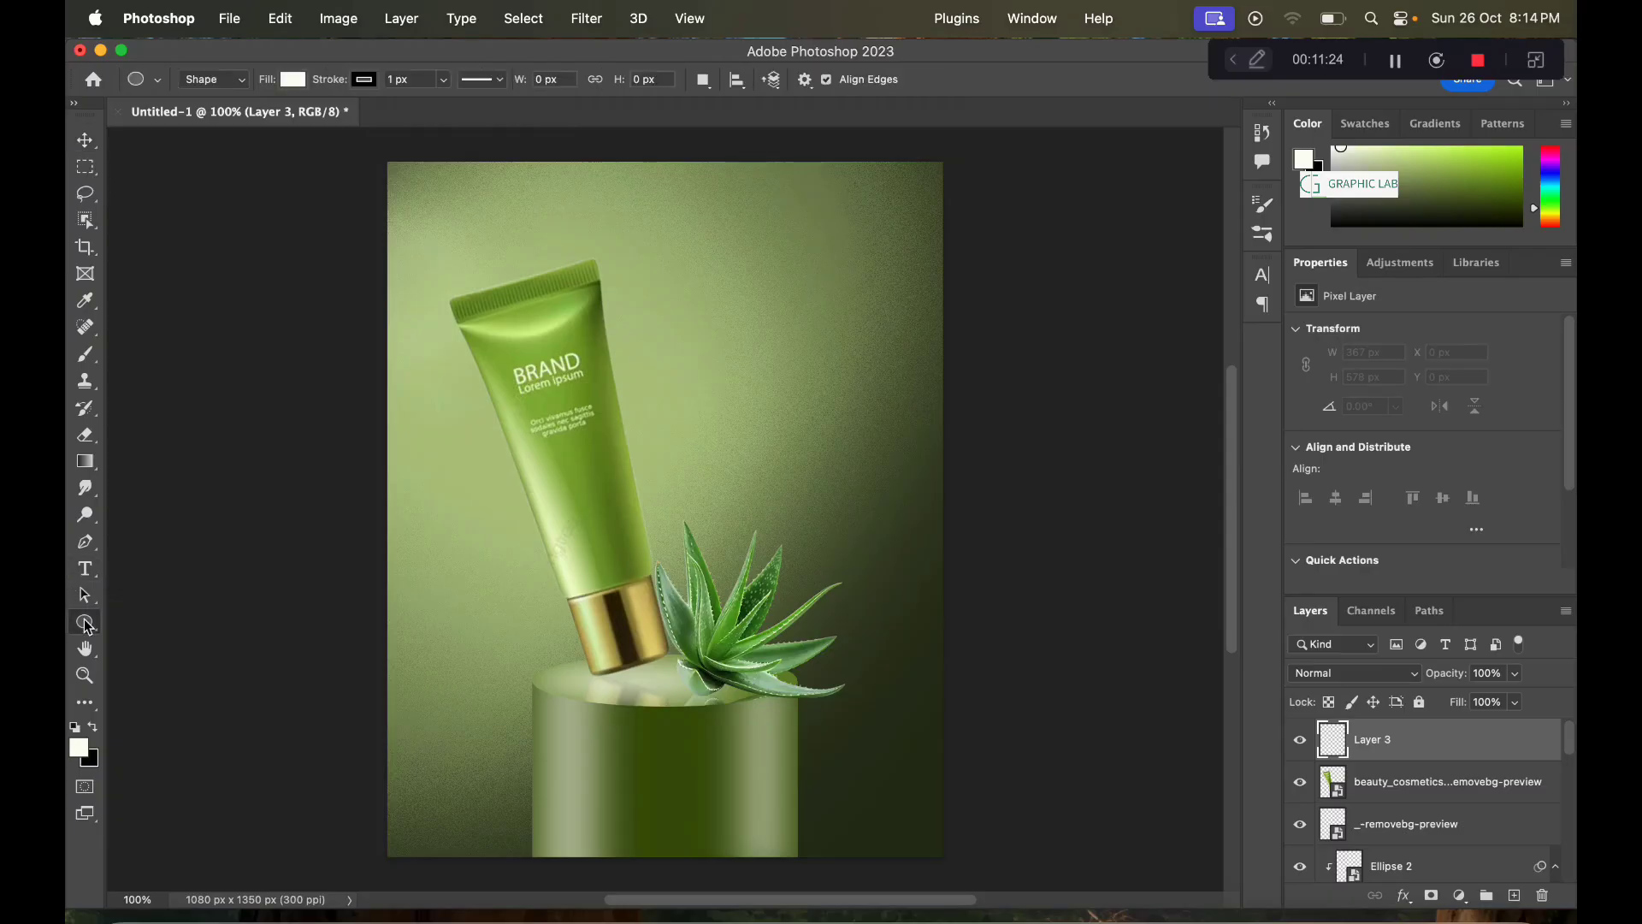
left_click_drag(719, 316, 894, 545)
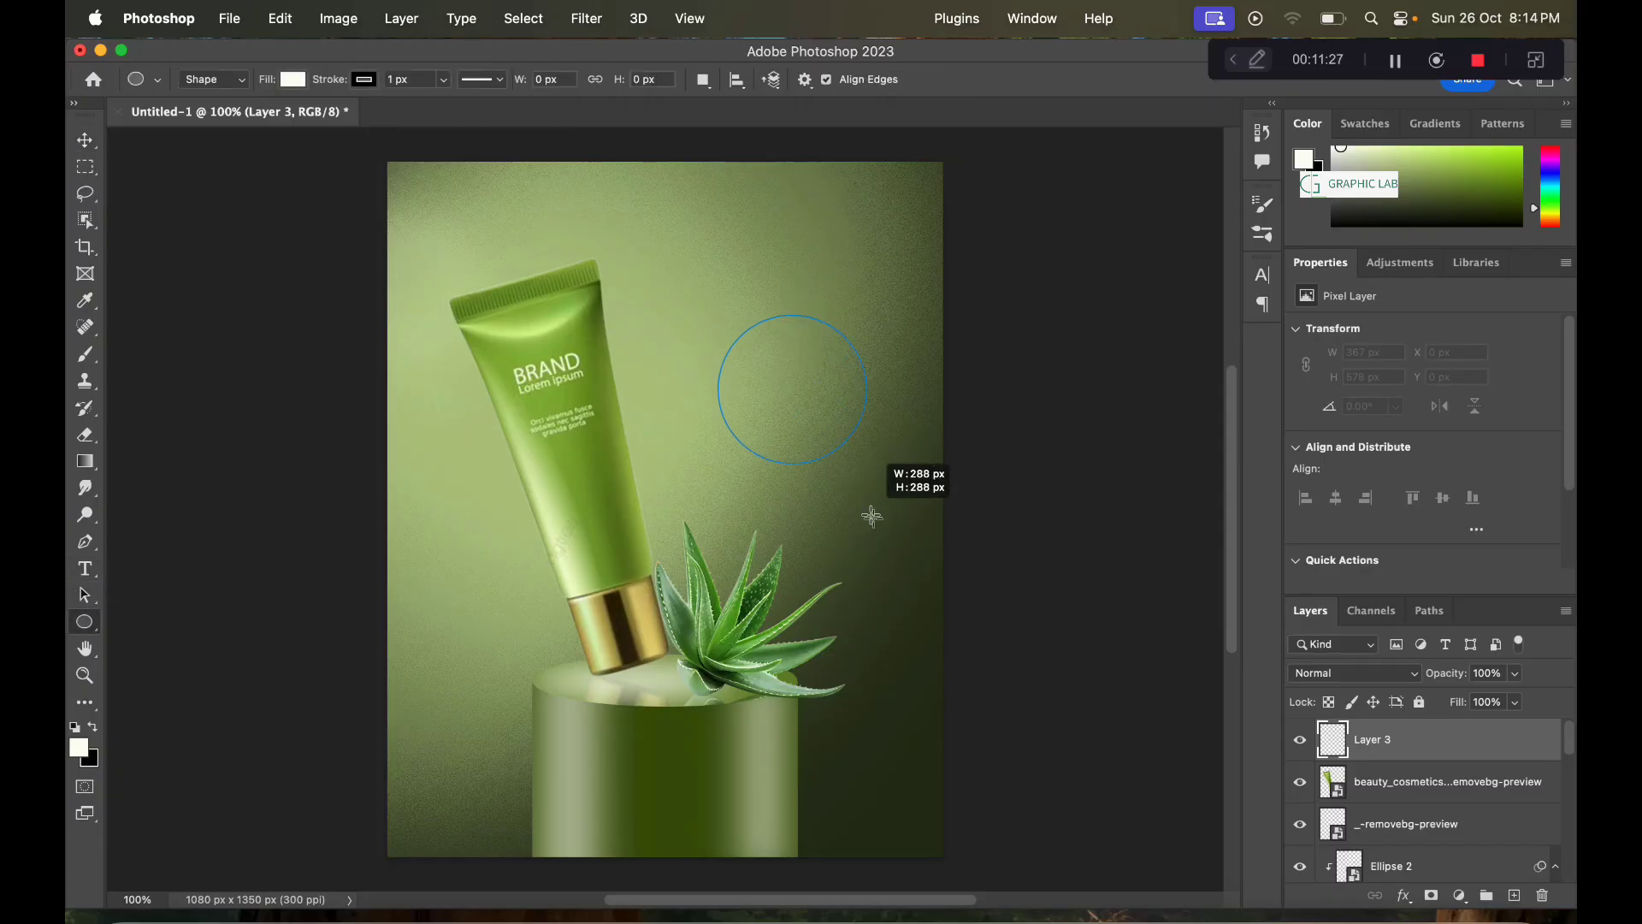
left_click(78, 748)
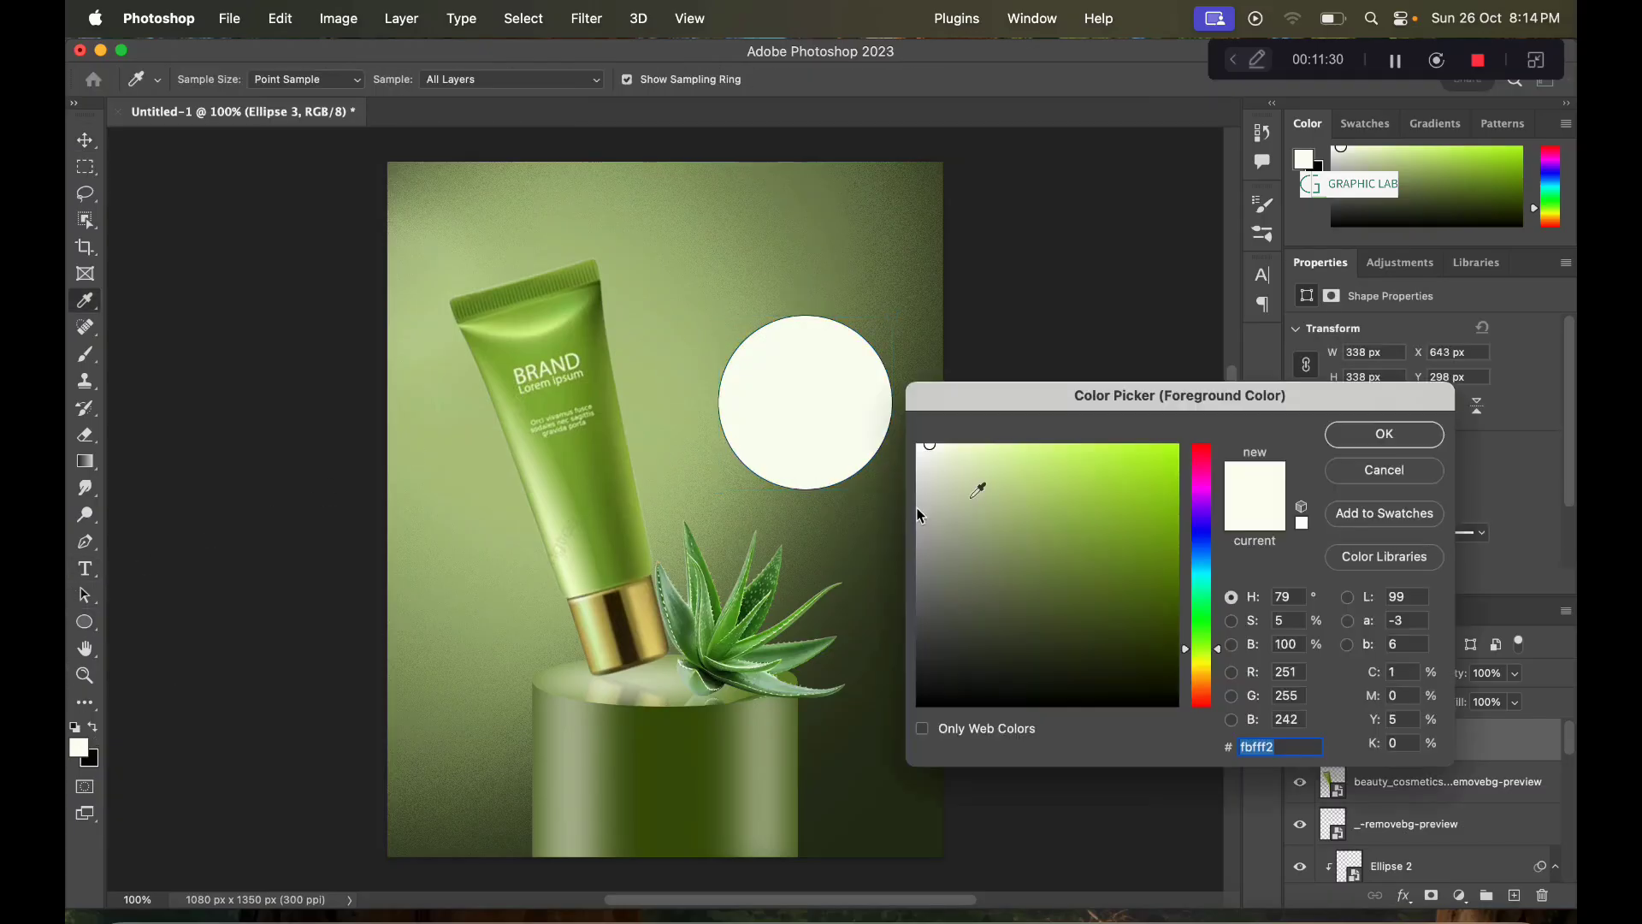
left_click_drag(1021, 475, 1080, 591)
left_click(1373, 441)
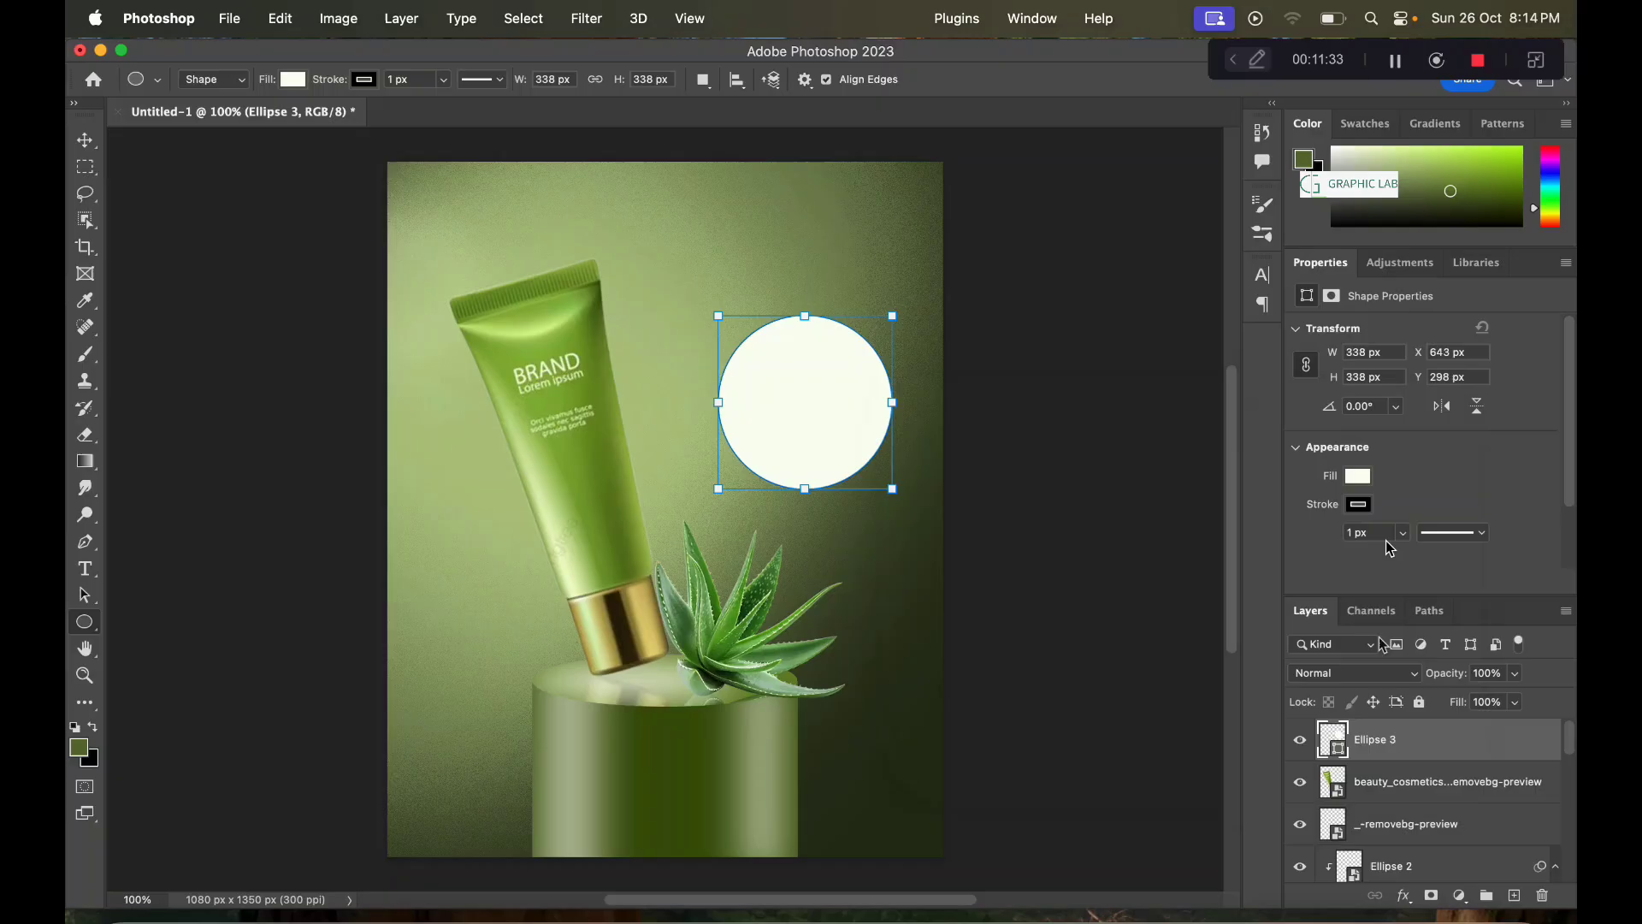
Step: Set the Ellipse 3 circle's fill to olive green #496418
double_click(1345, 741)
left_click(887, 759)
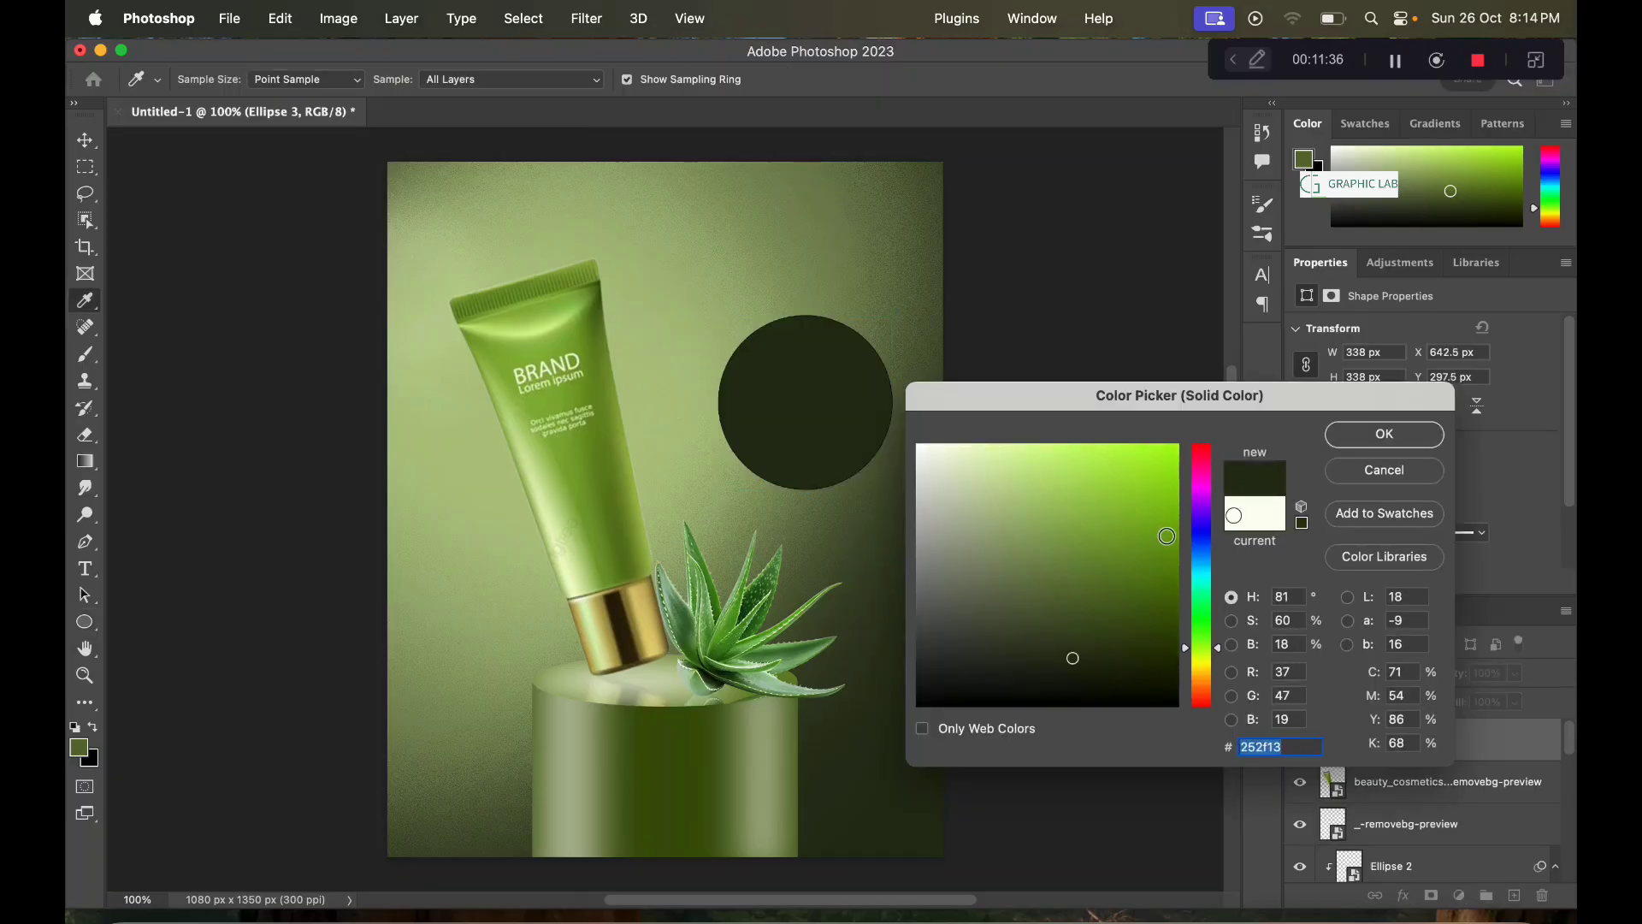
left_click_drag(1105, 633, 1118, 602)
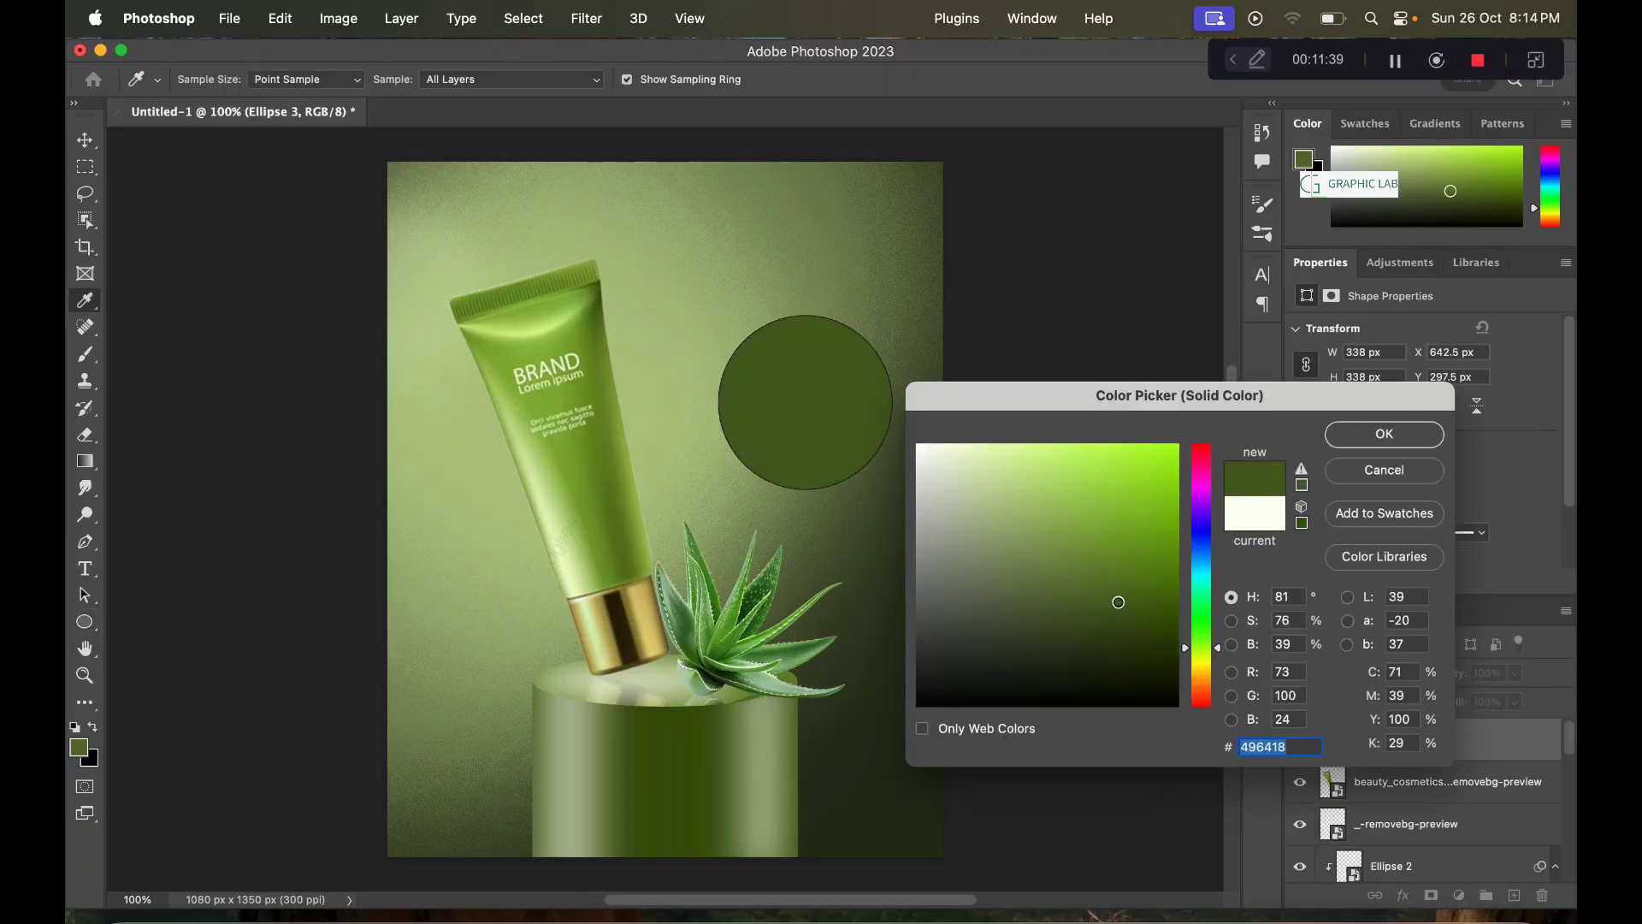
left_click(1384, 438)
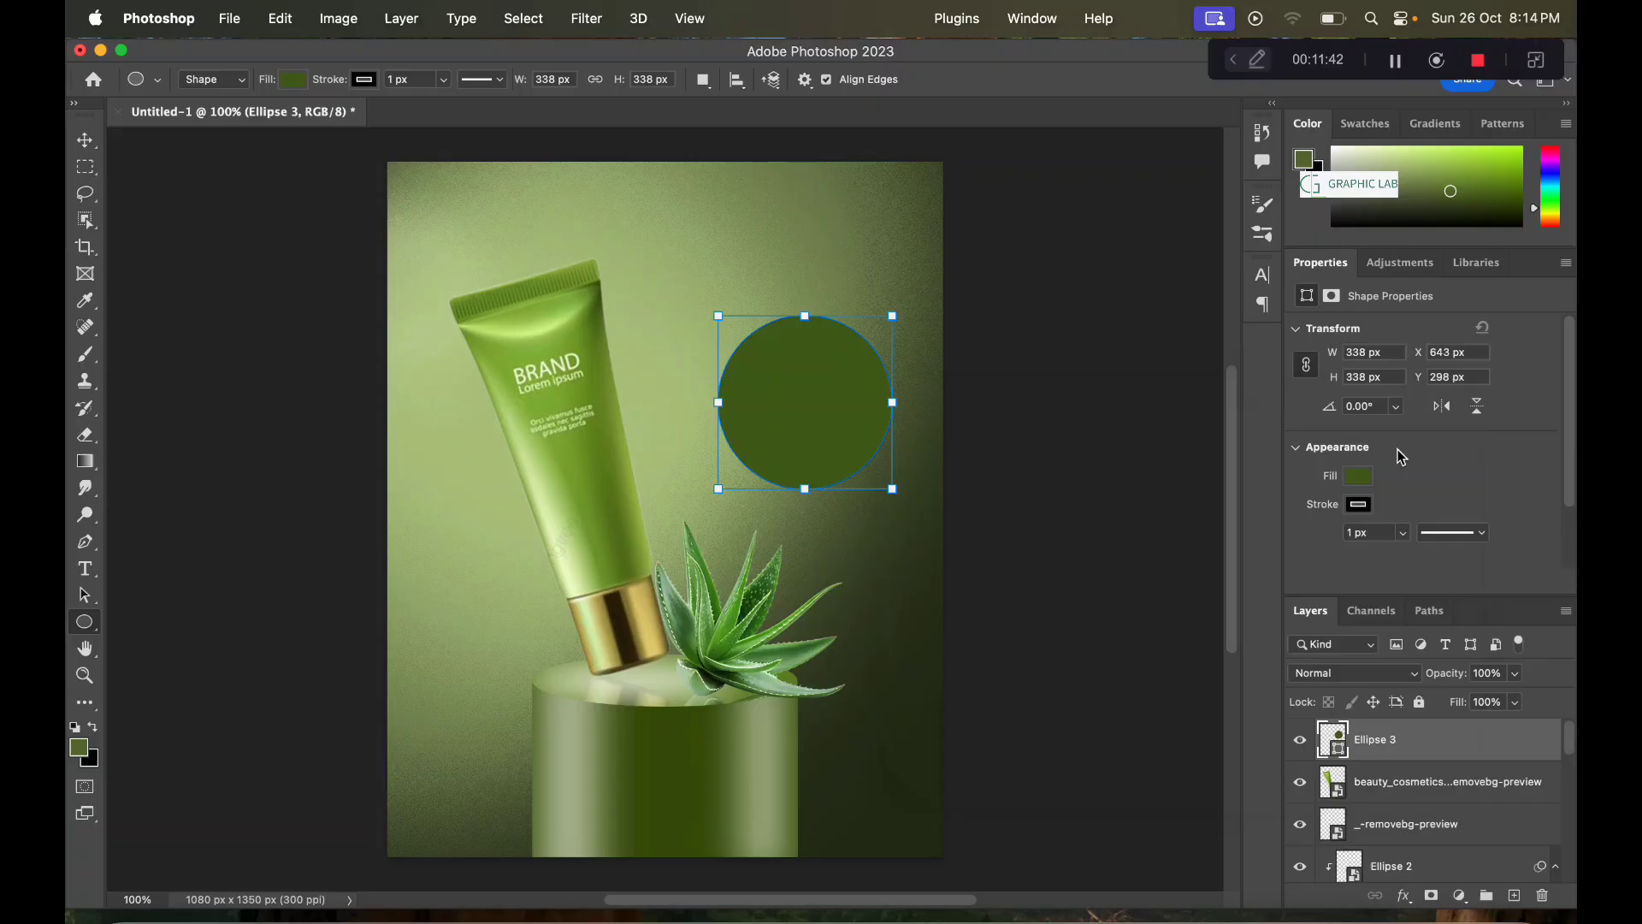
left_click(1362, 505)
left_click(84, 140)
left_click(150, 242)
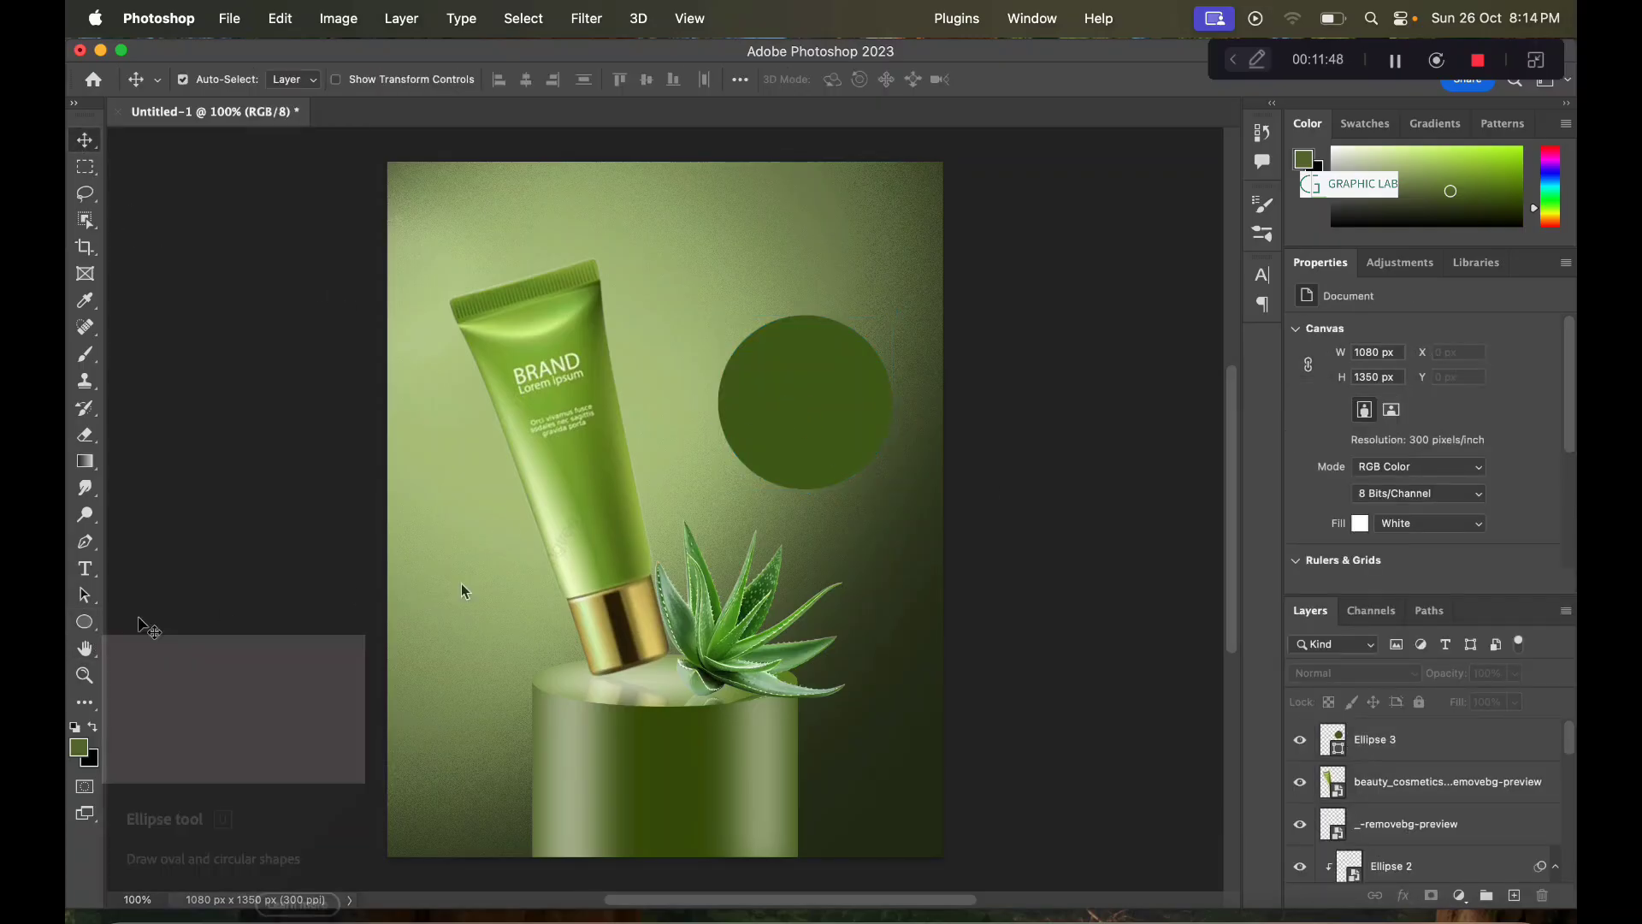
Step: Draw a 251 px circle and move it onto the dark green circle
left_click(87, 621)
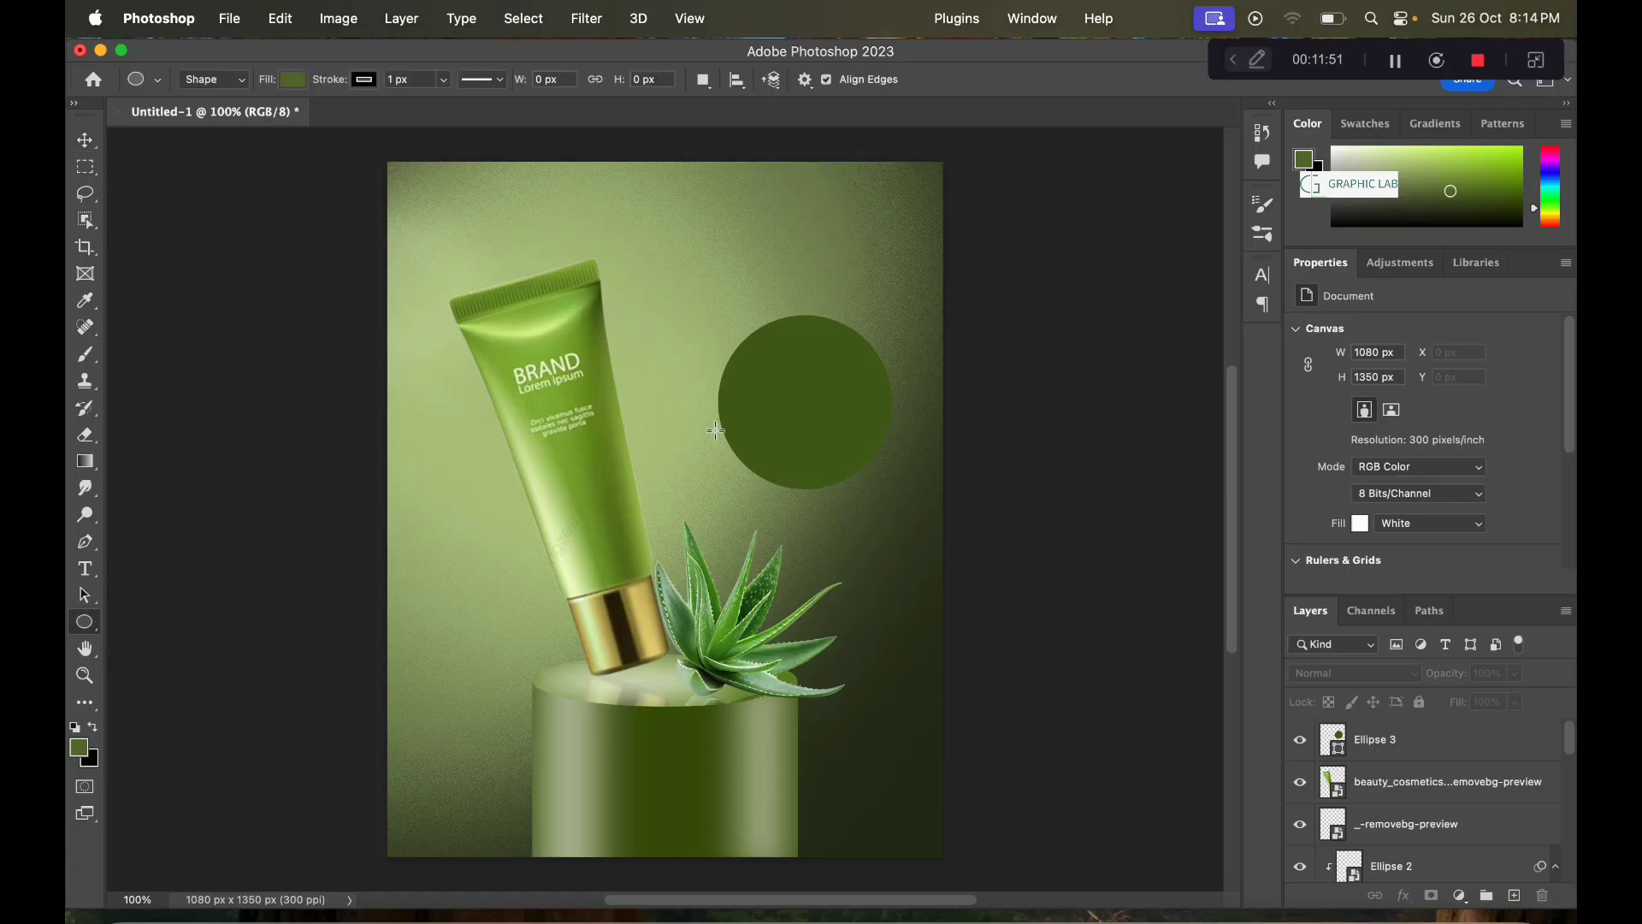
left_click_drag(762, 356, 881, 527)
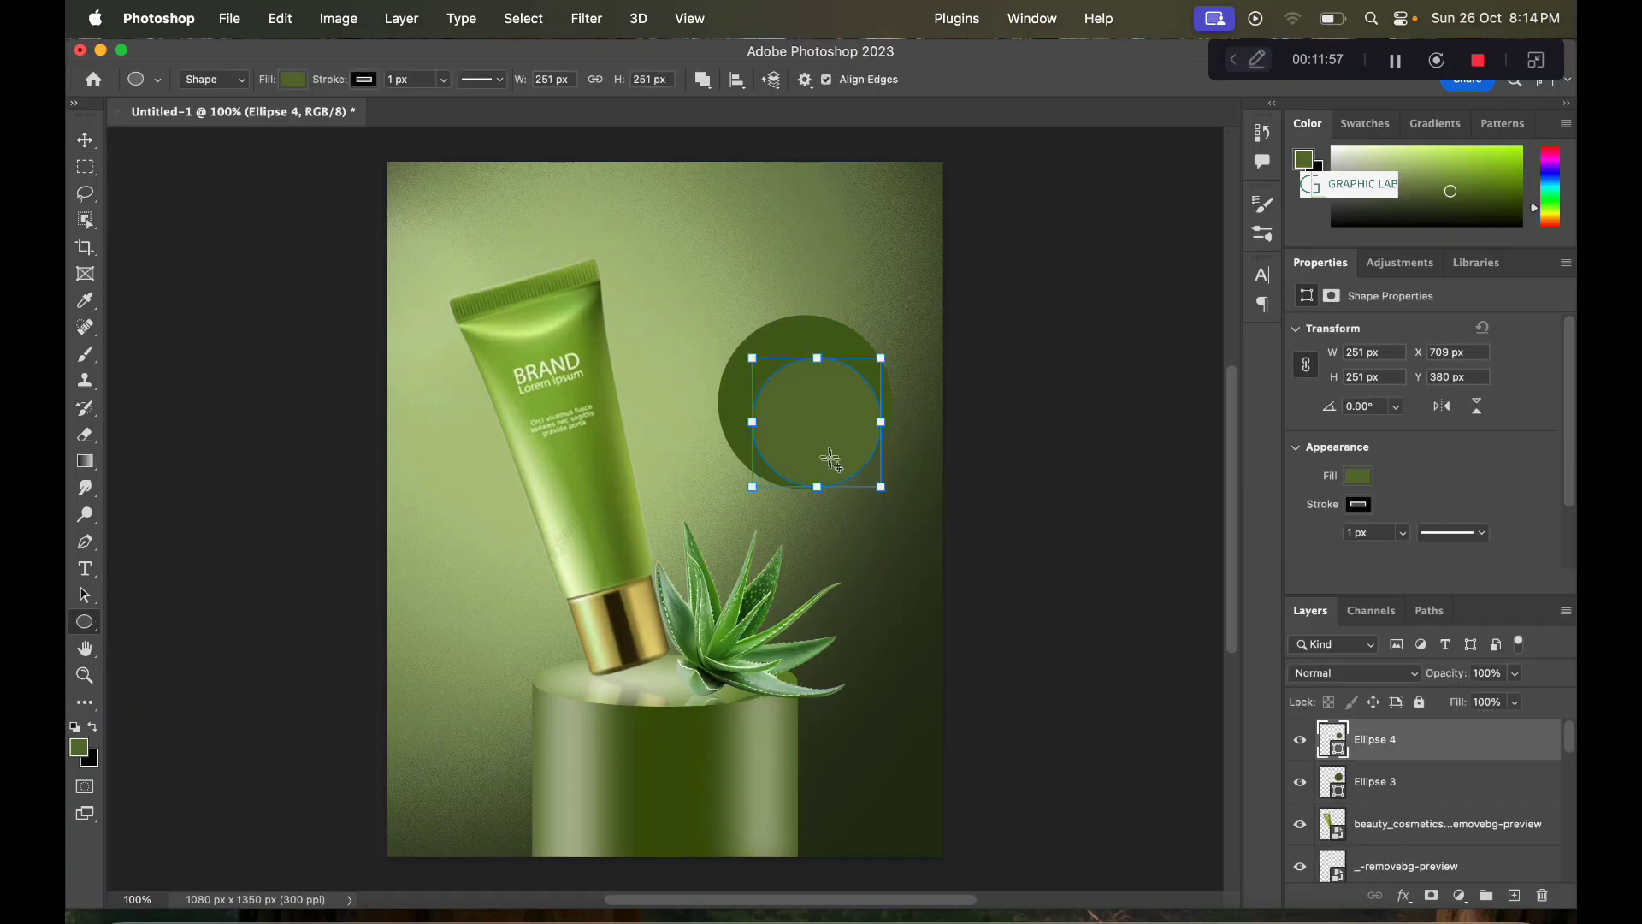
left_click(86, 140)
left_click_drag(799, 450, 765, 414)
Step: Scale the new circle up about 108% and fill it pale green #e1fea2
key("ctrl+t")
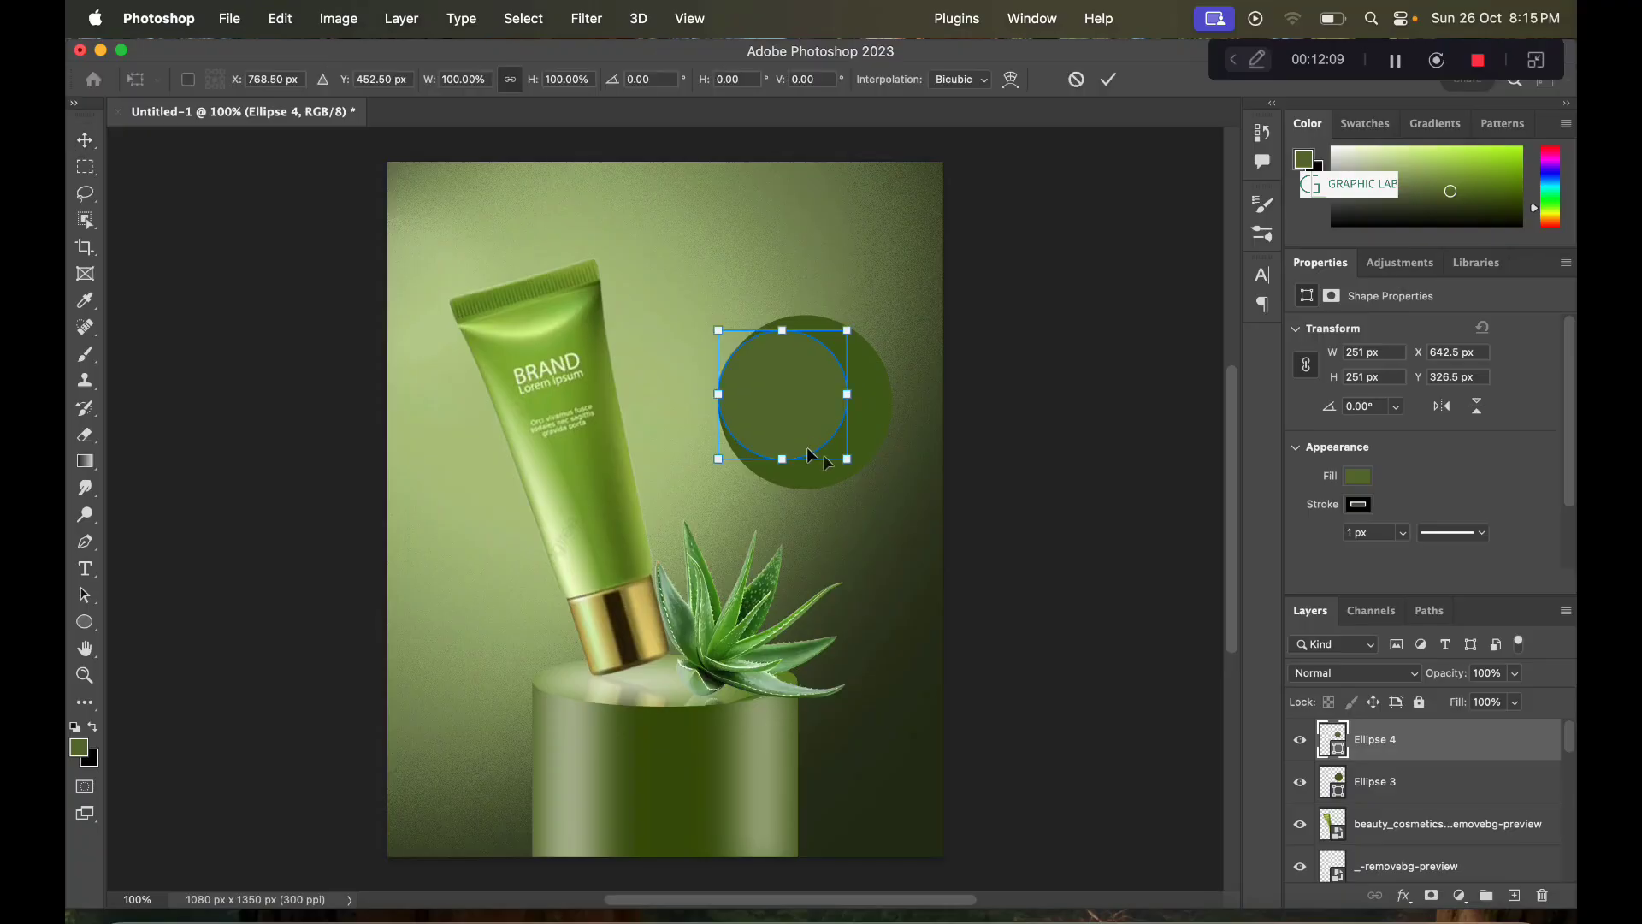
left_click_drag(847, 460, 855, 468)
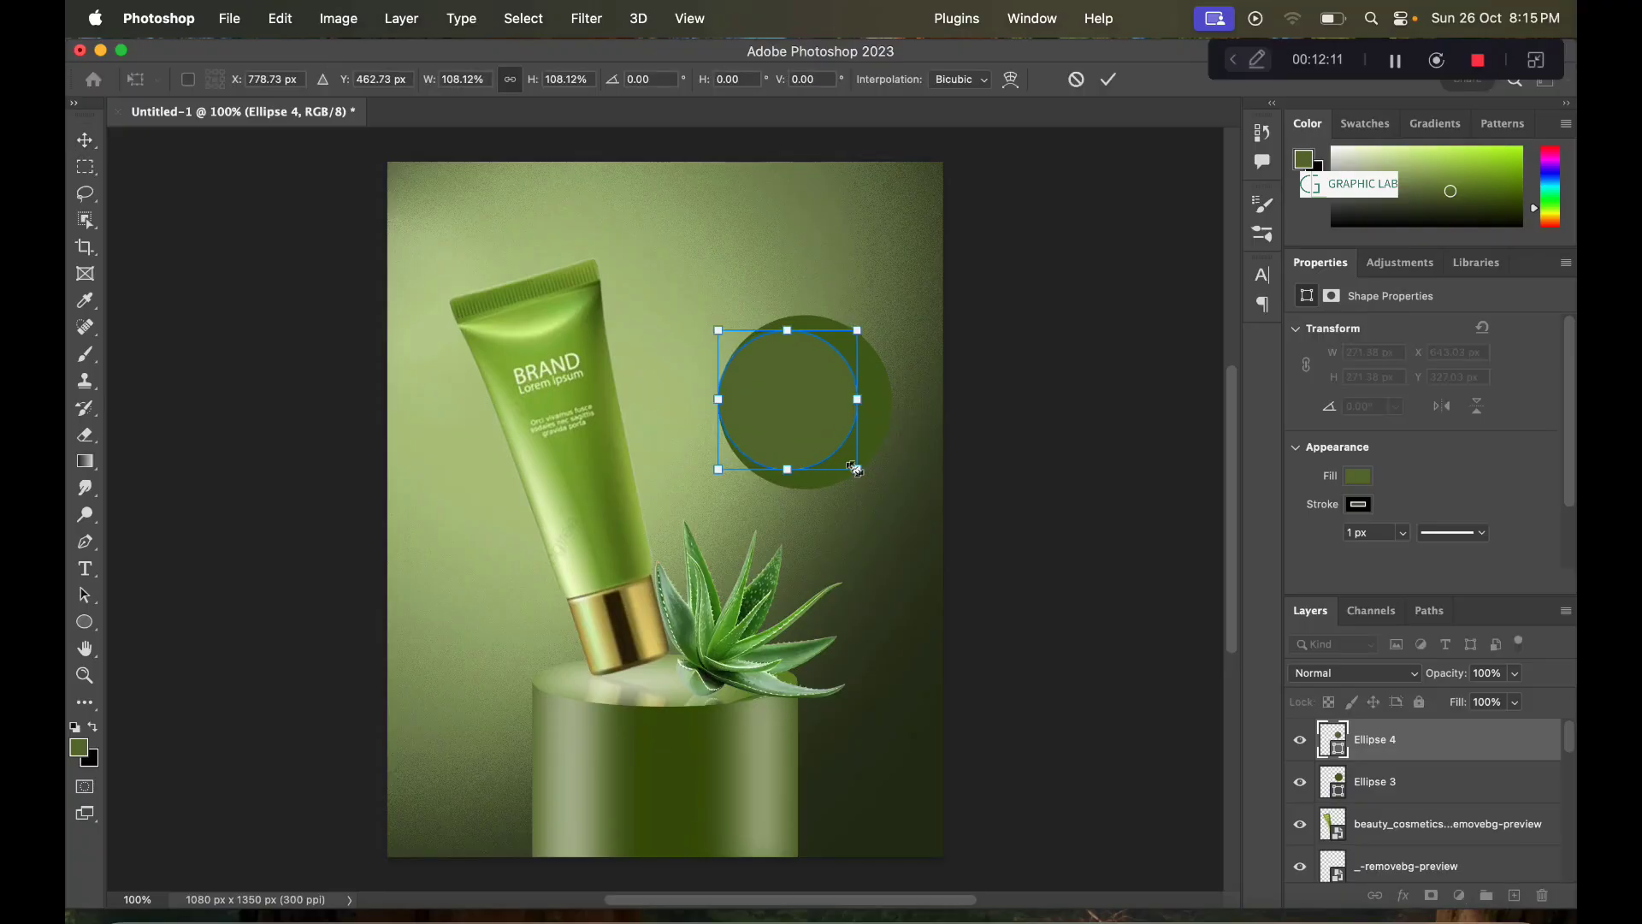
key("Return")
double_click(1339, 743)
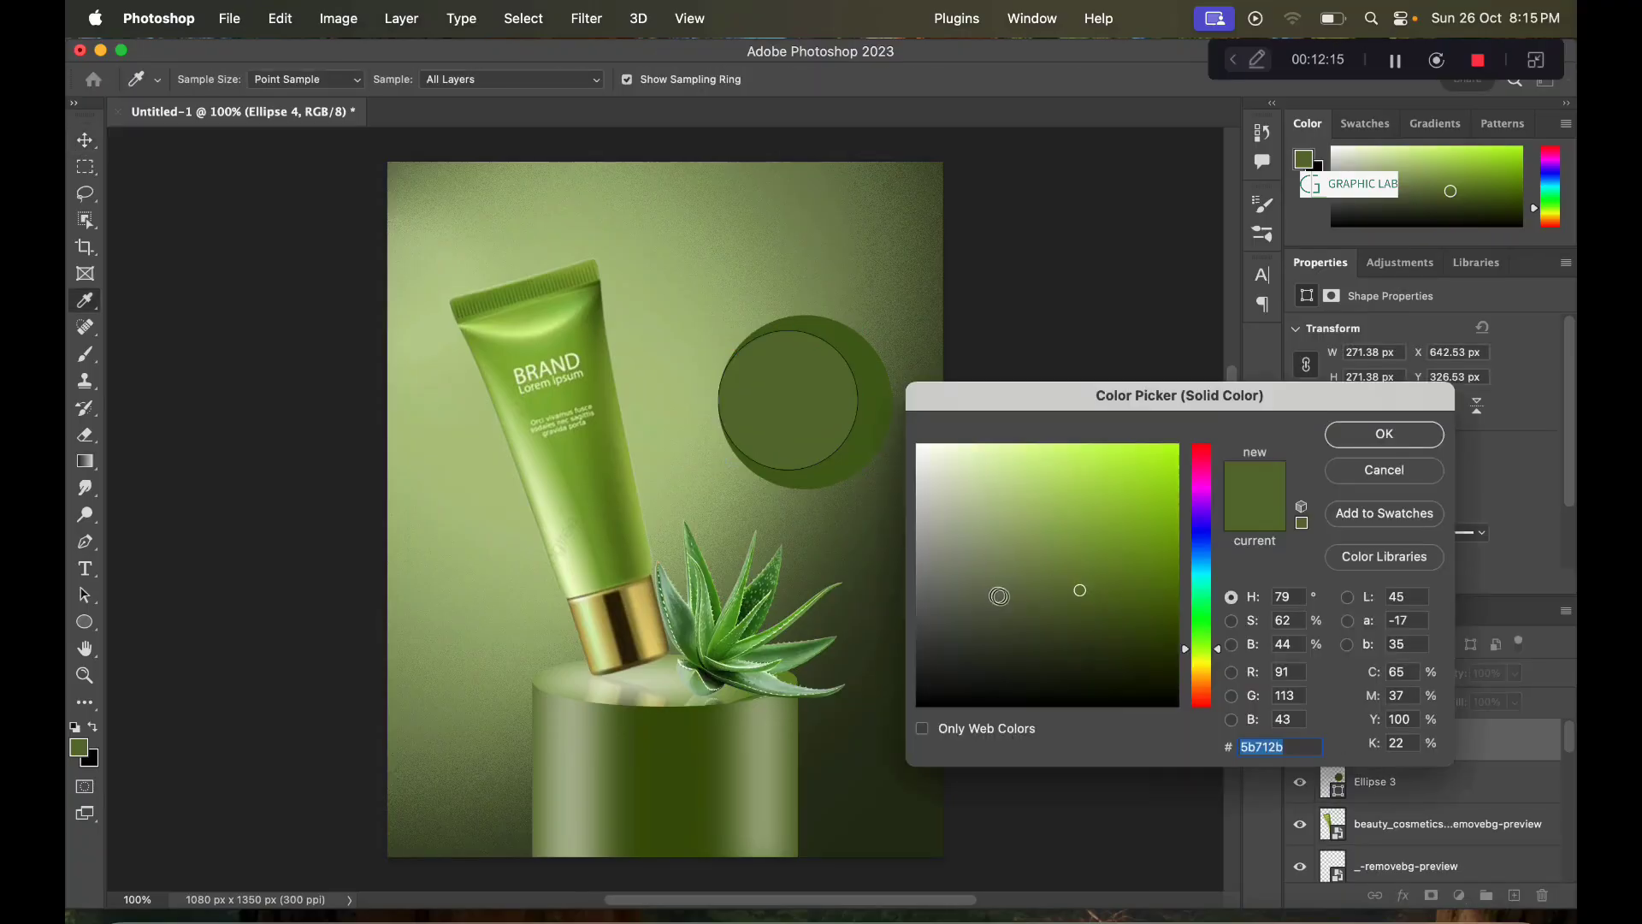
left_click_drag(1065, 594, 977, 436)
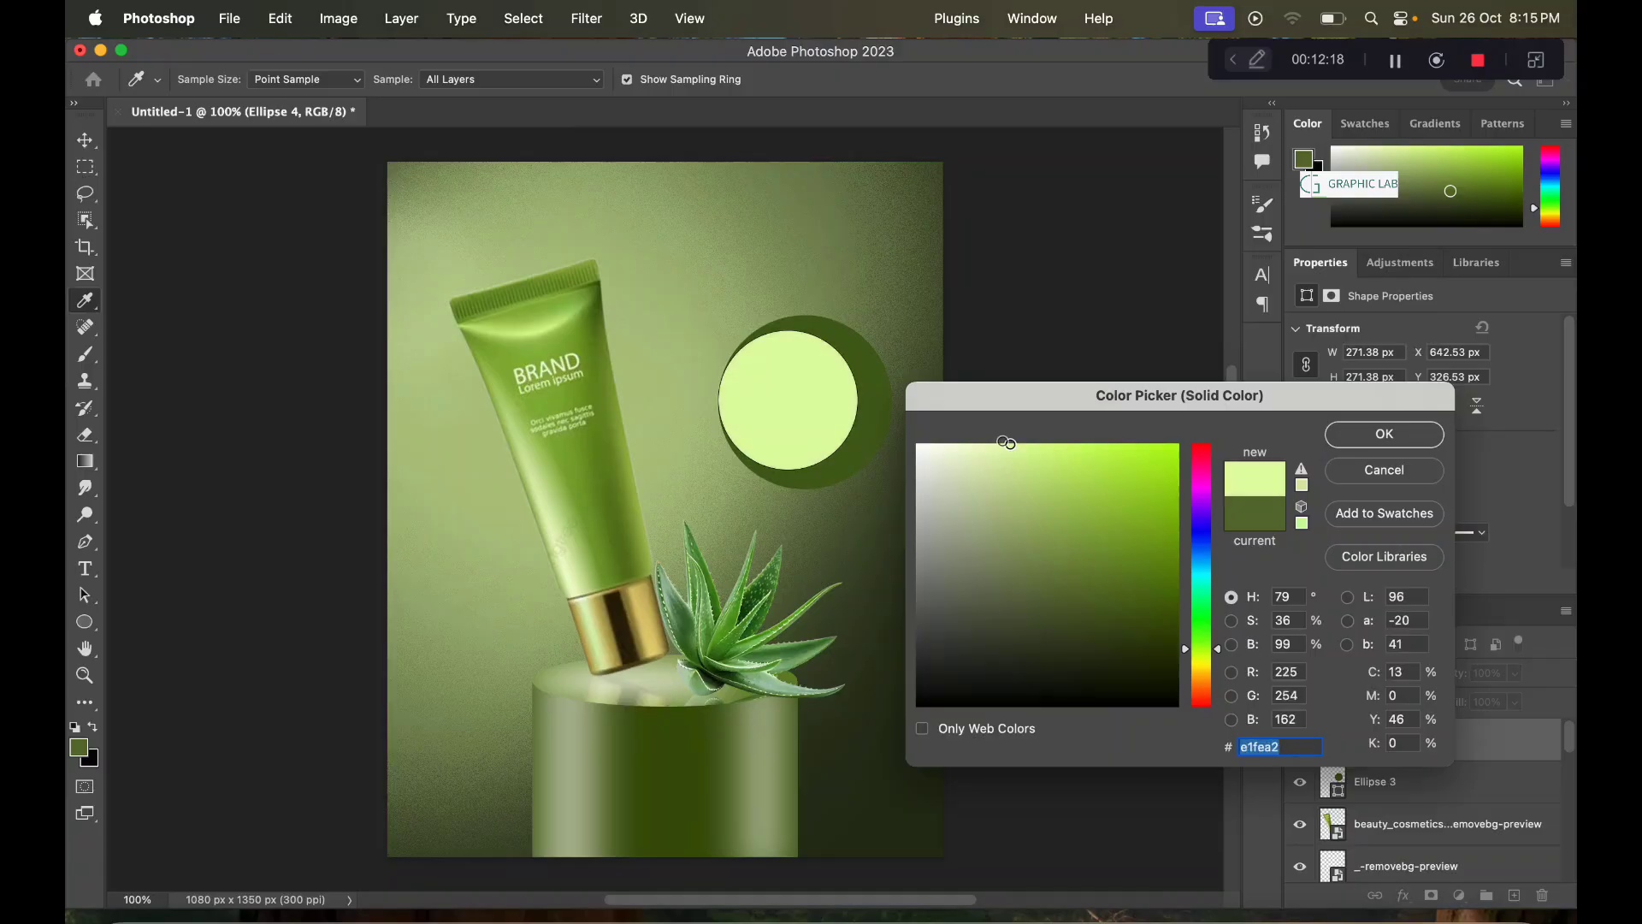
left_click(1398, 432)
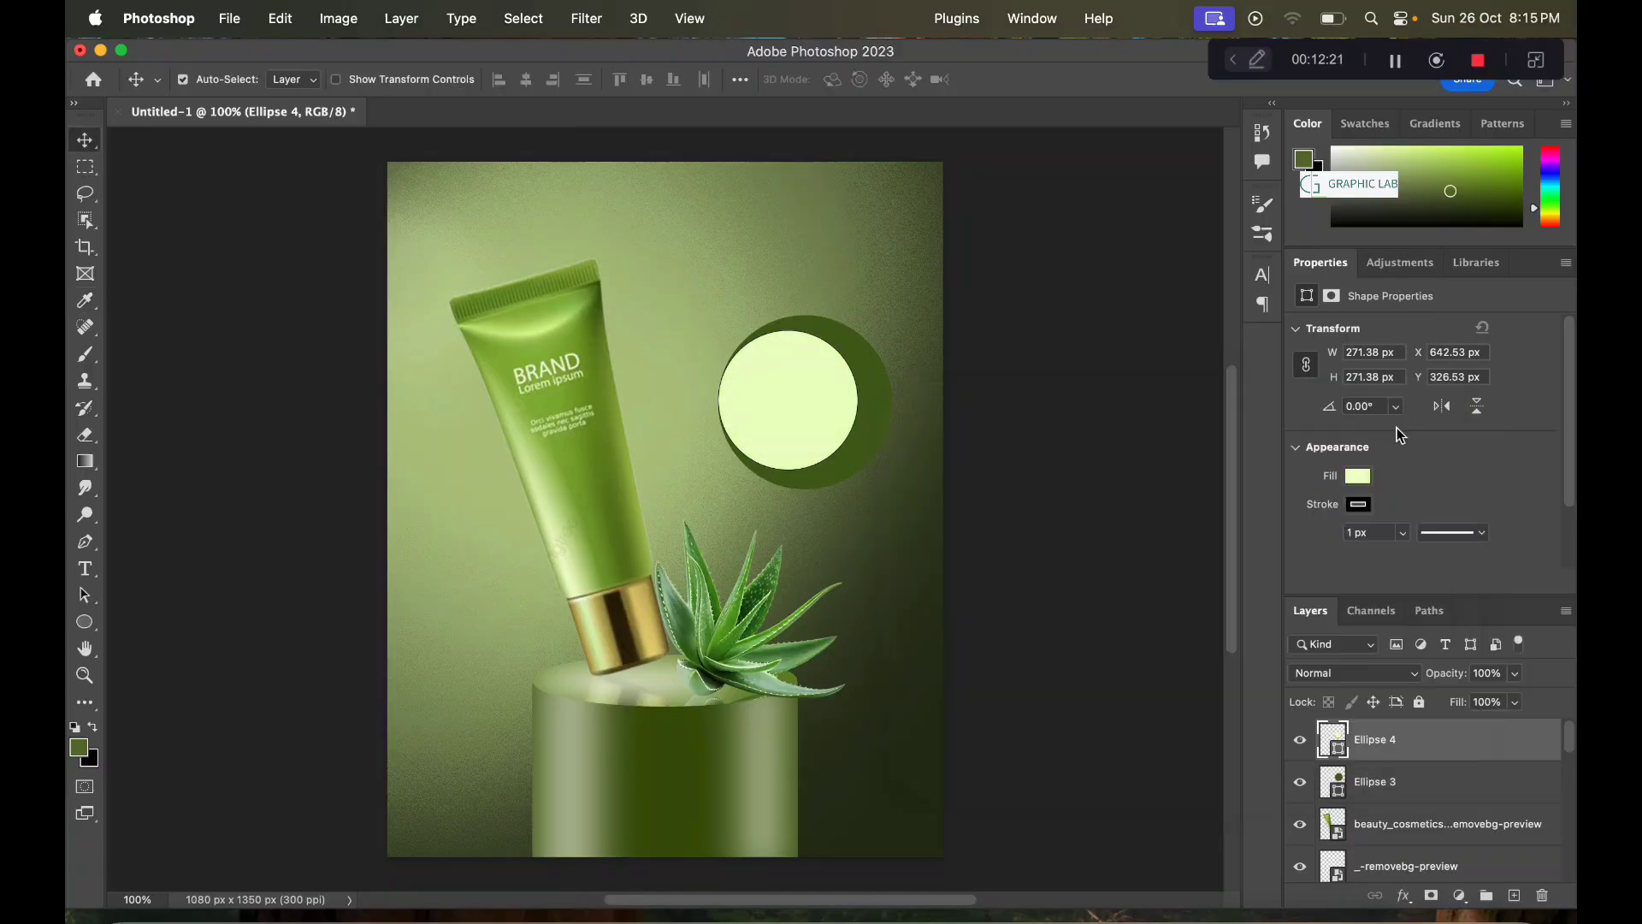
Step: Convert Ellipse 4 to a smart object and apply a 38.8 px Gaussian Blur
left_click(596, 27)
mouse_move(642, 311)
left_click(982, 385)
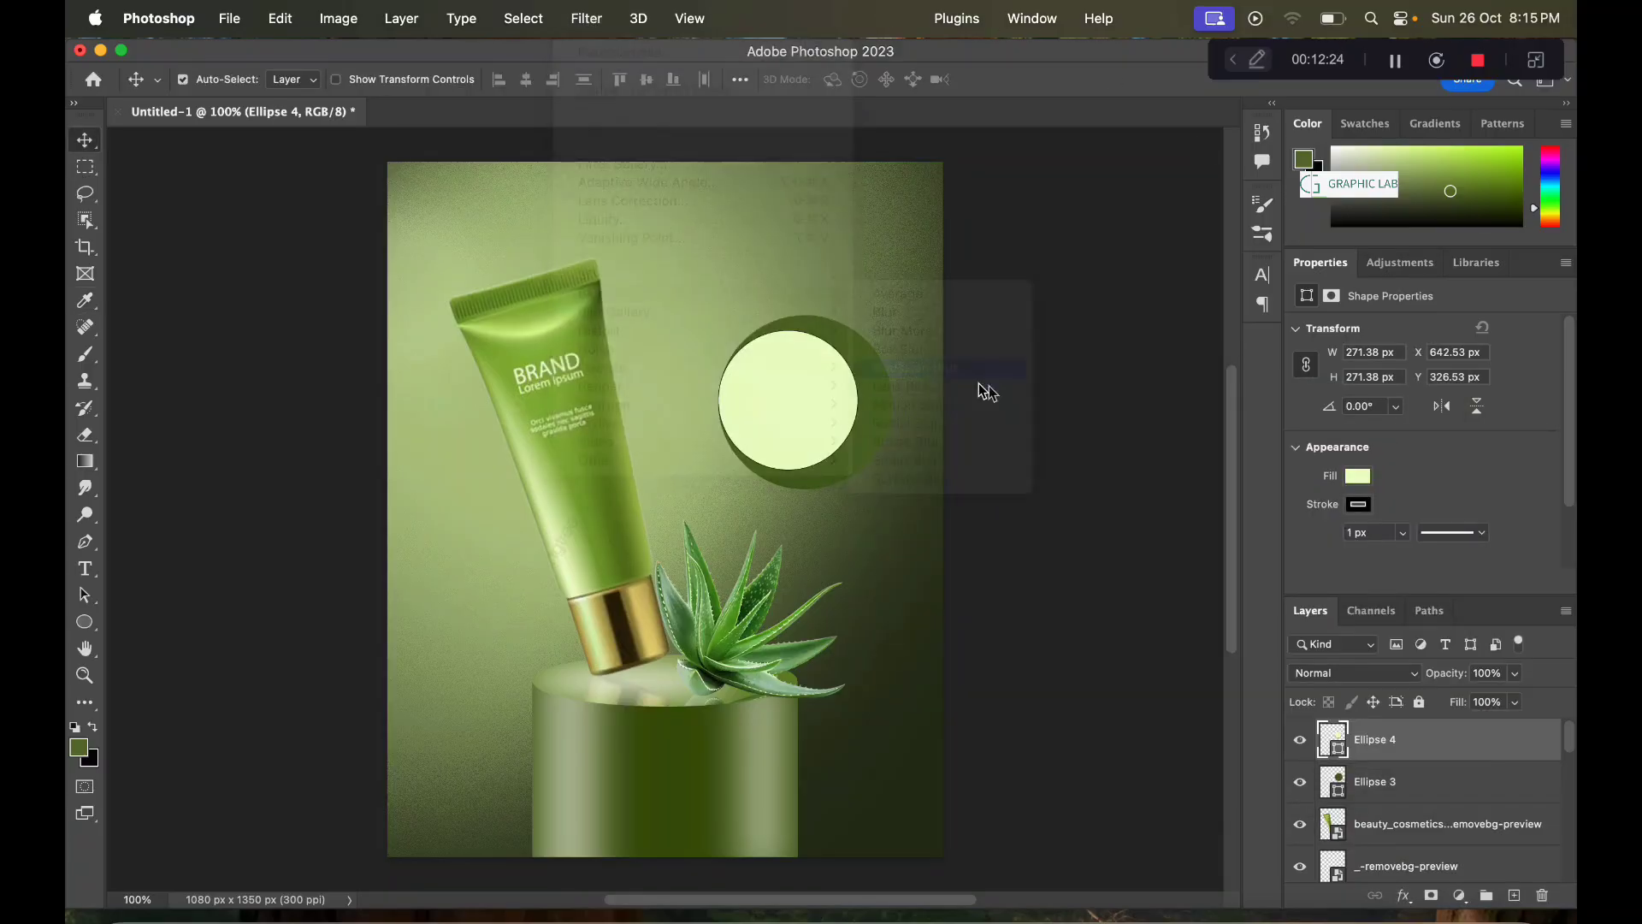
key("Return")
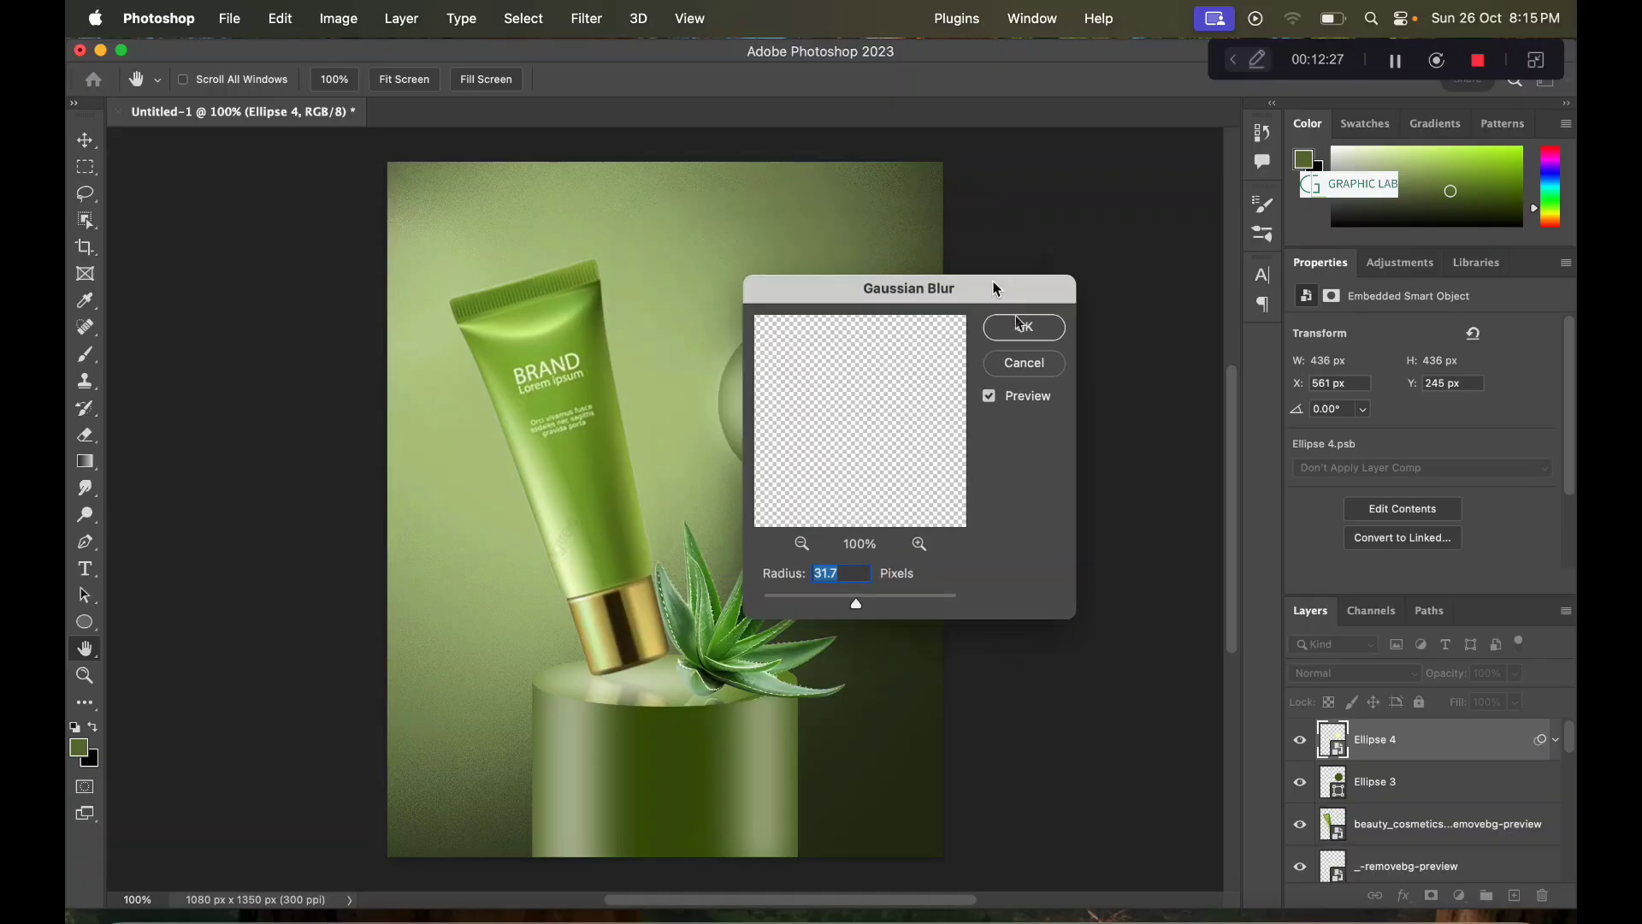
left_click_drag(997, 288, 1186, 355)
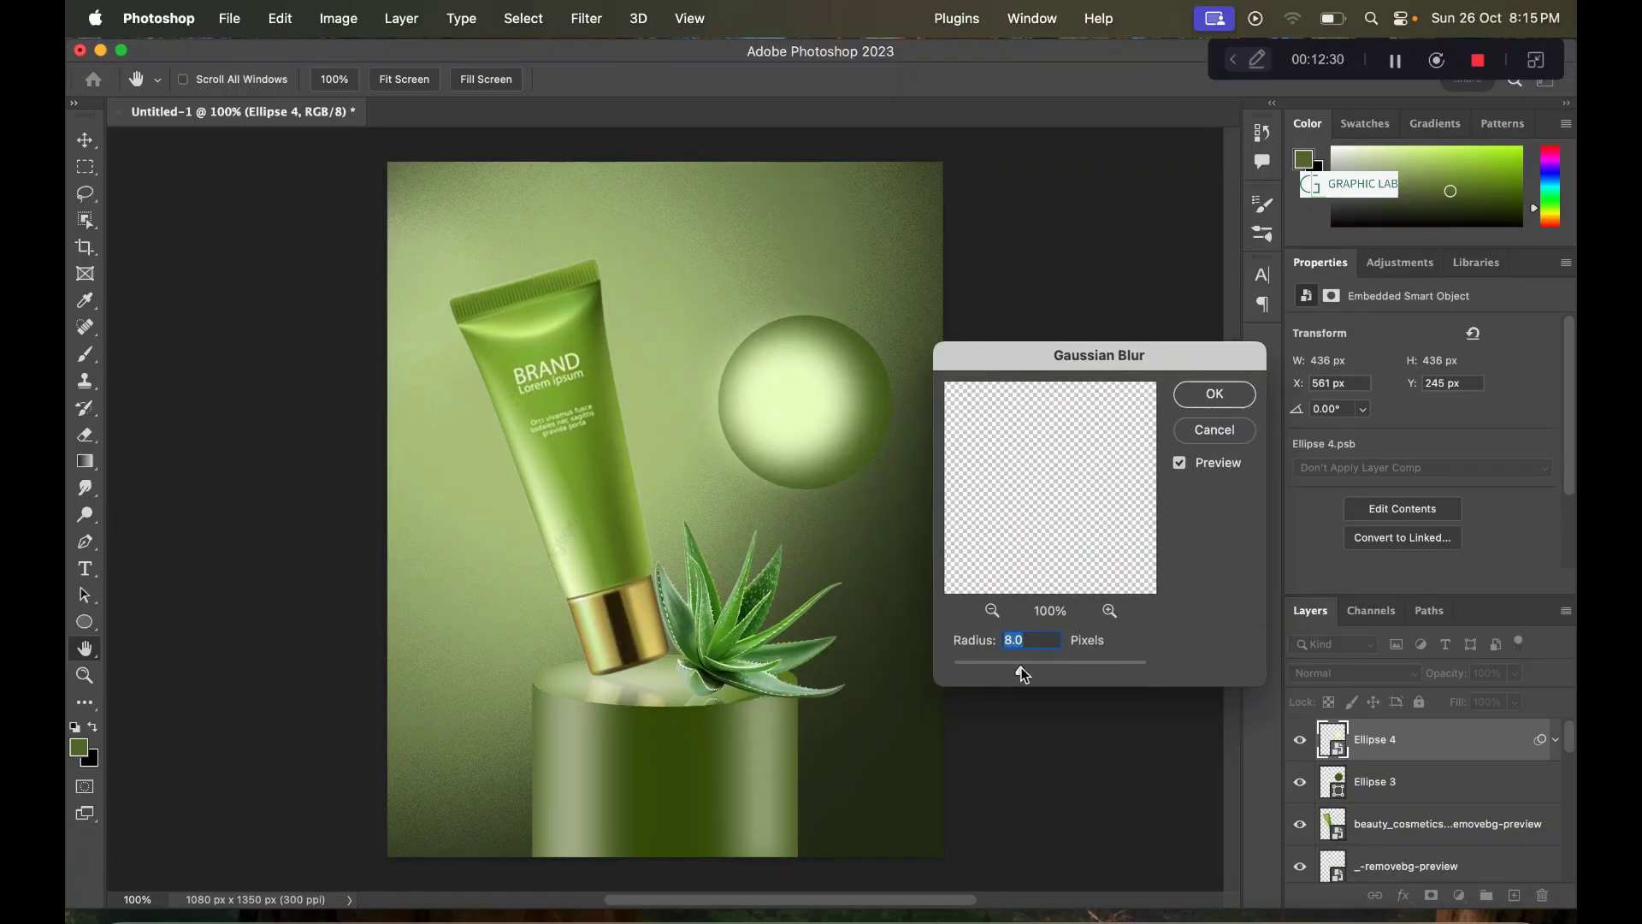
left_click_drag(1023, 674, 1061, 671)
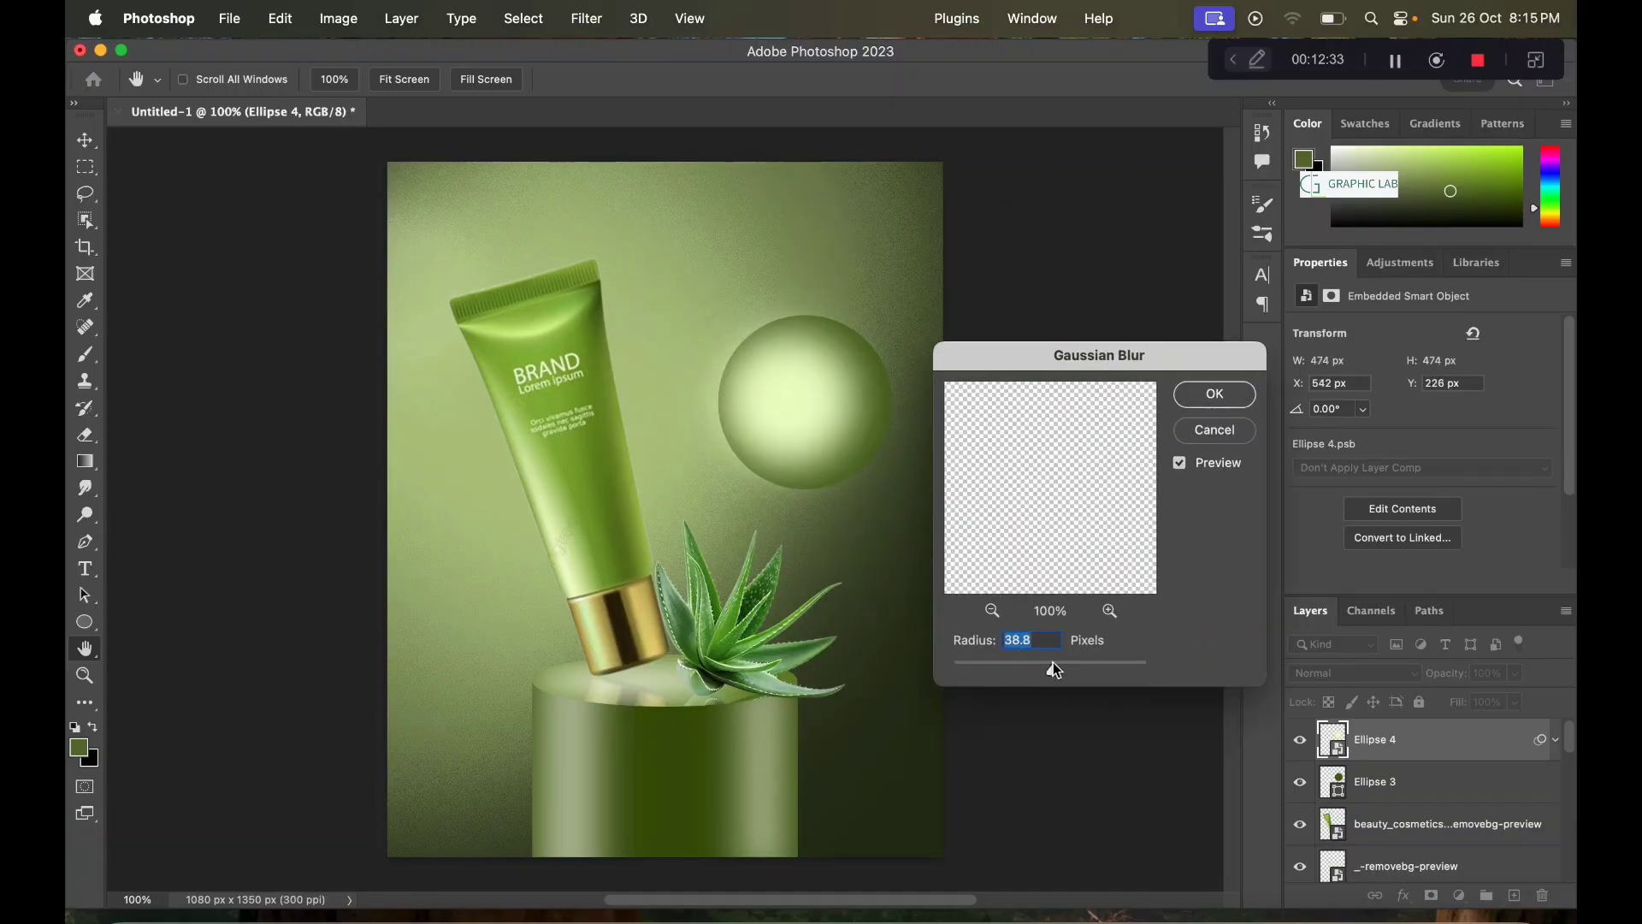
left_click(1214, 394)
right_click(1403, 741)
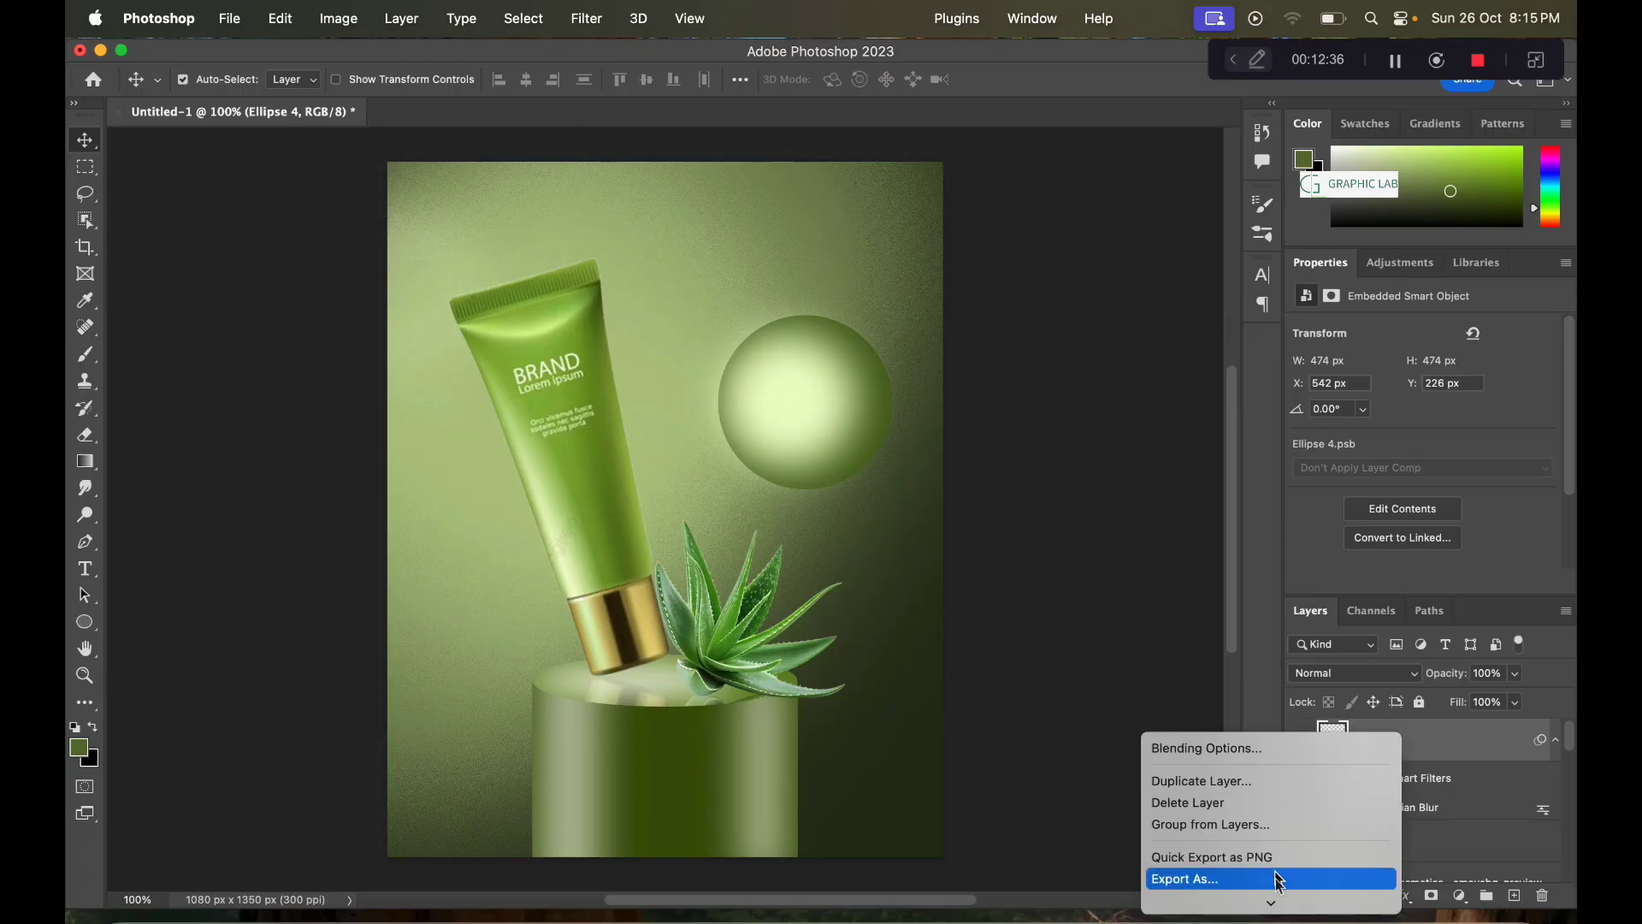
scroll(1271, 856, "down", 10)
Step: Clip Ellipse 4 into Ellipse 3 at 62% opacity, nudging it up-left
left_click(1258, 769)
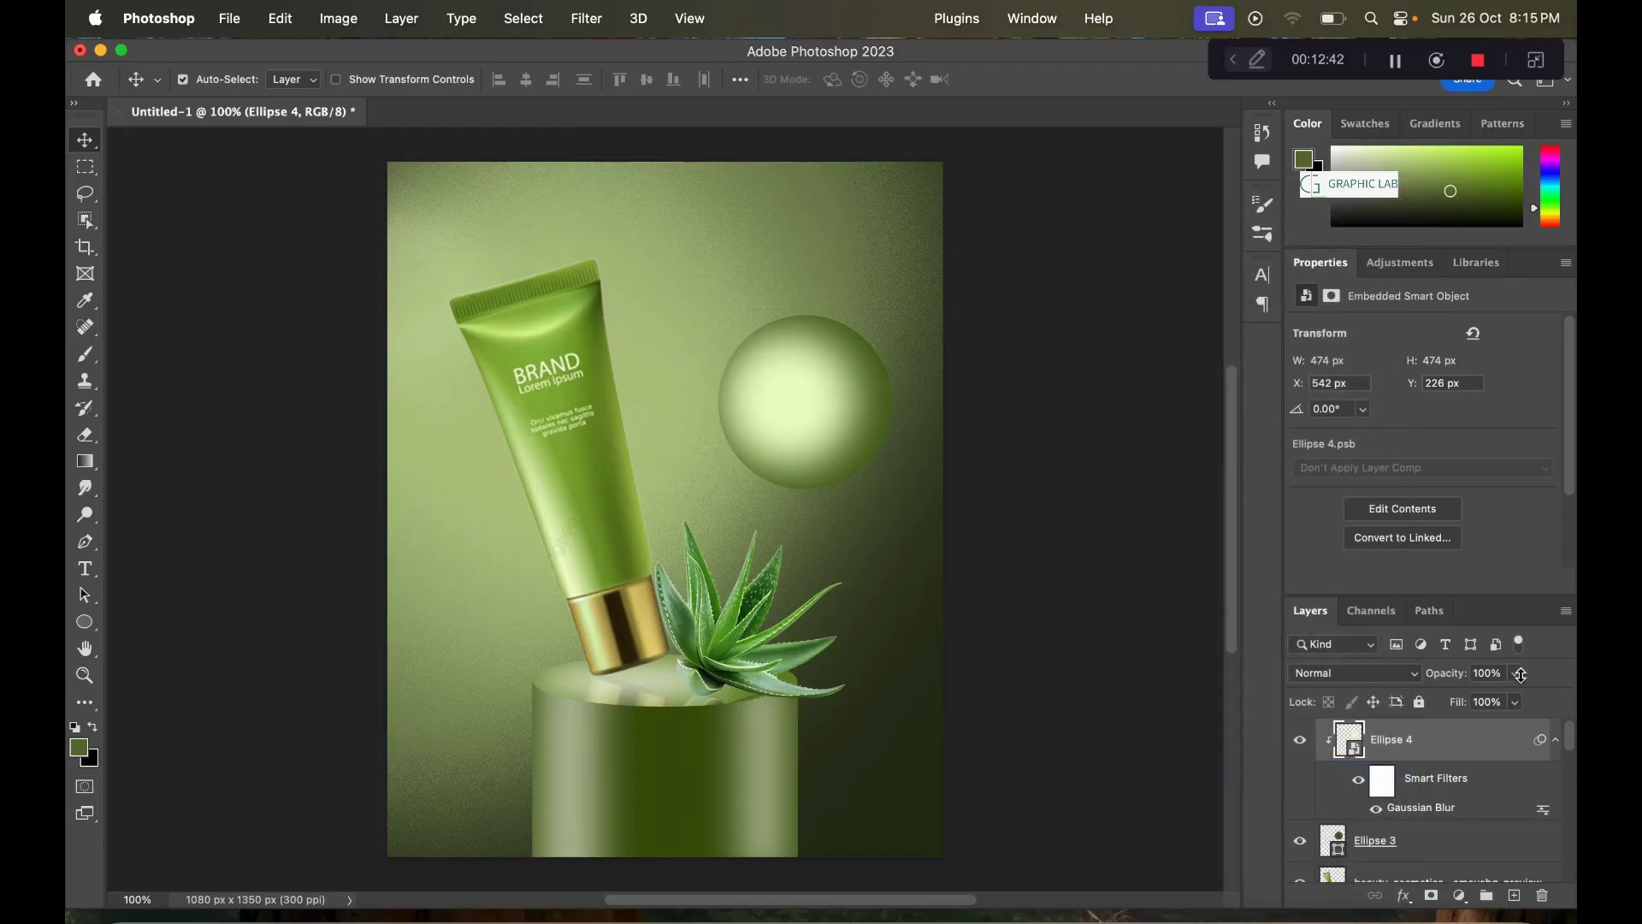
left_click(1515, 674)
left_click_drag(1480, 708, 1480, 698)
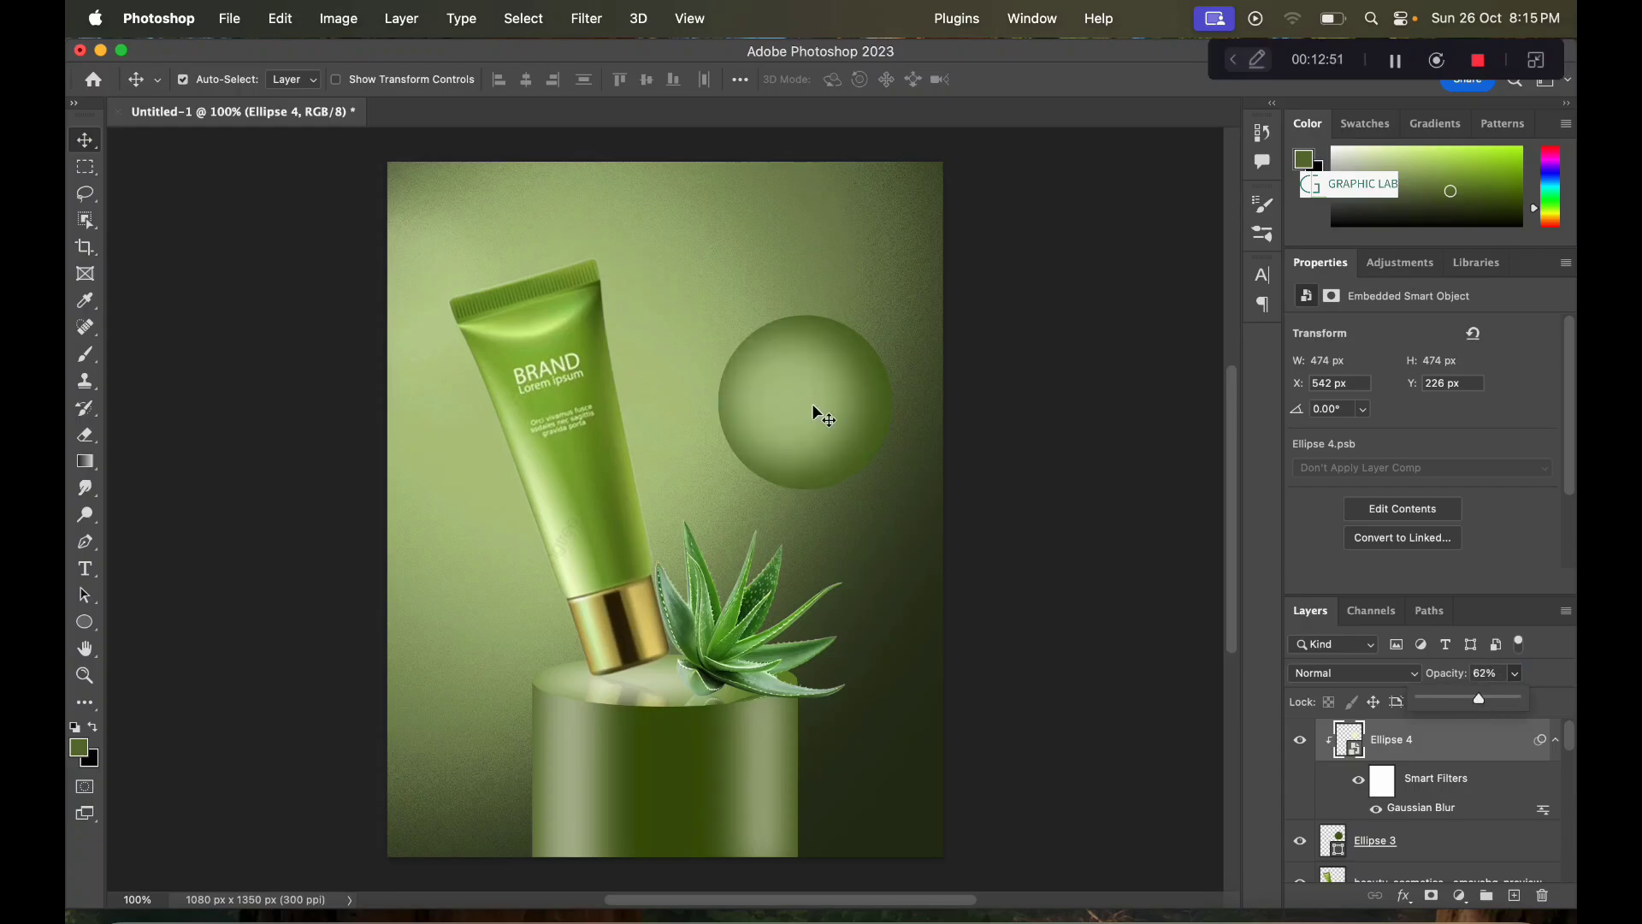
left_click_drag(806, 402, 808, 403)
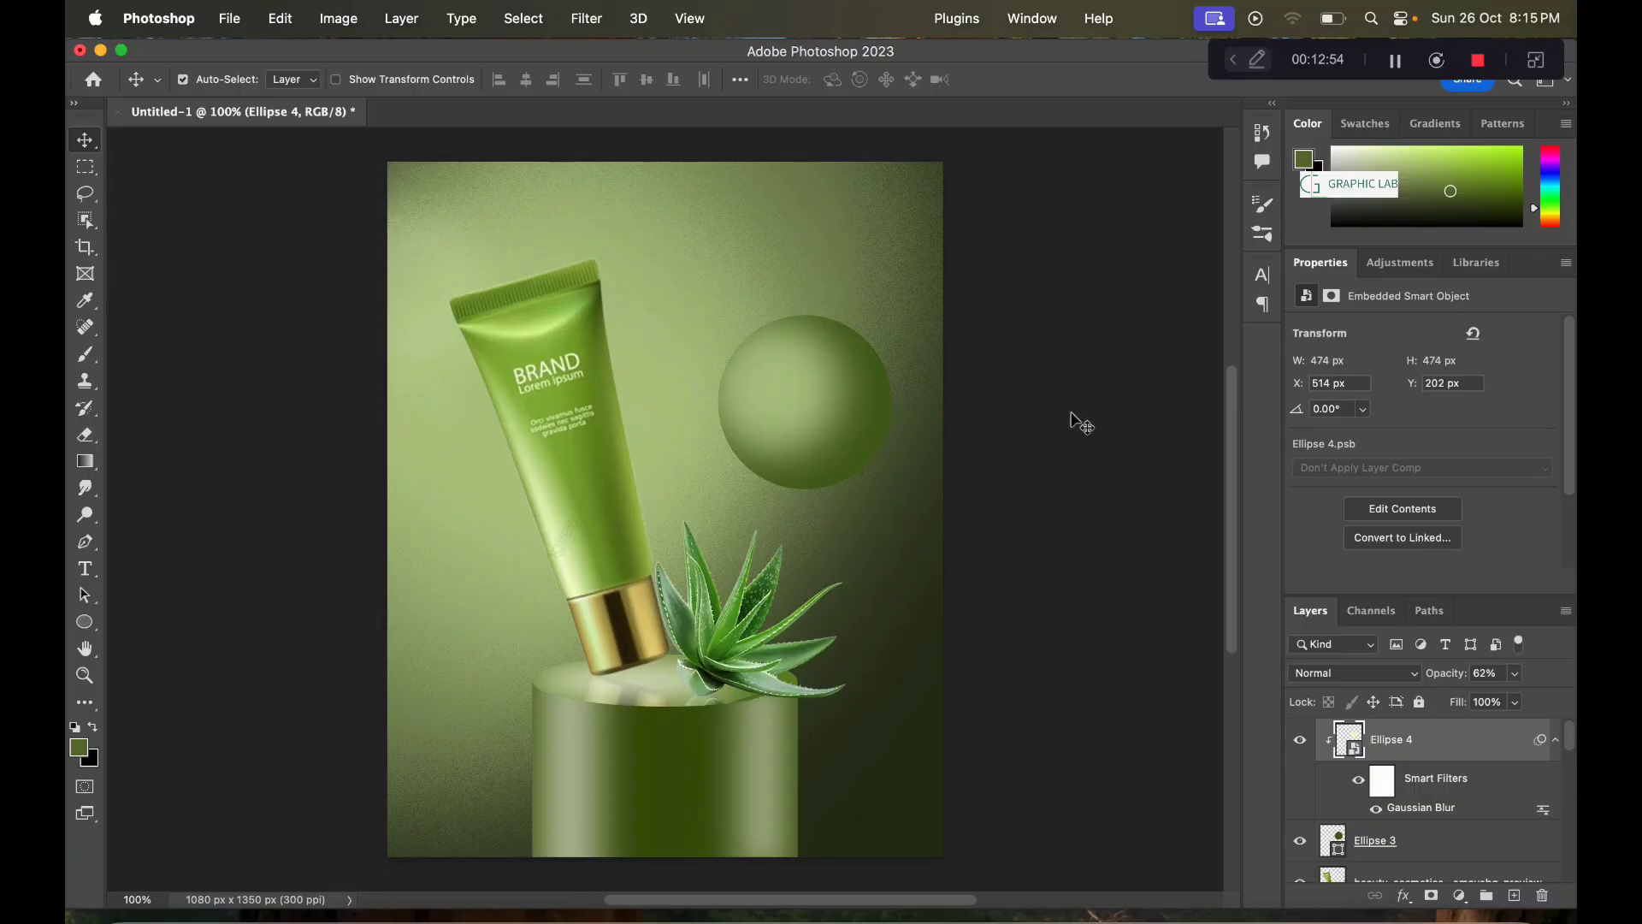
Step: Group Ellipse 3 and Ellipse 4 into Group 1
left_click(1436, 847)
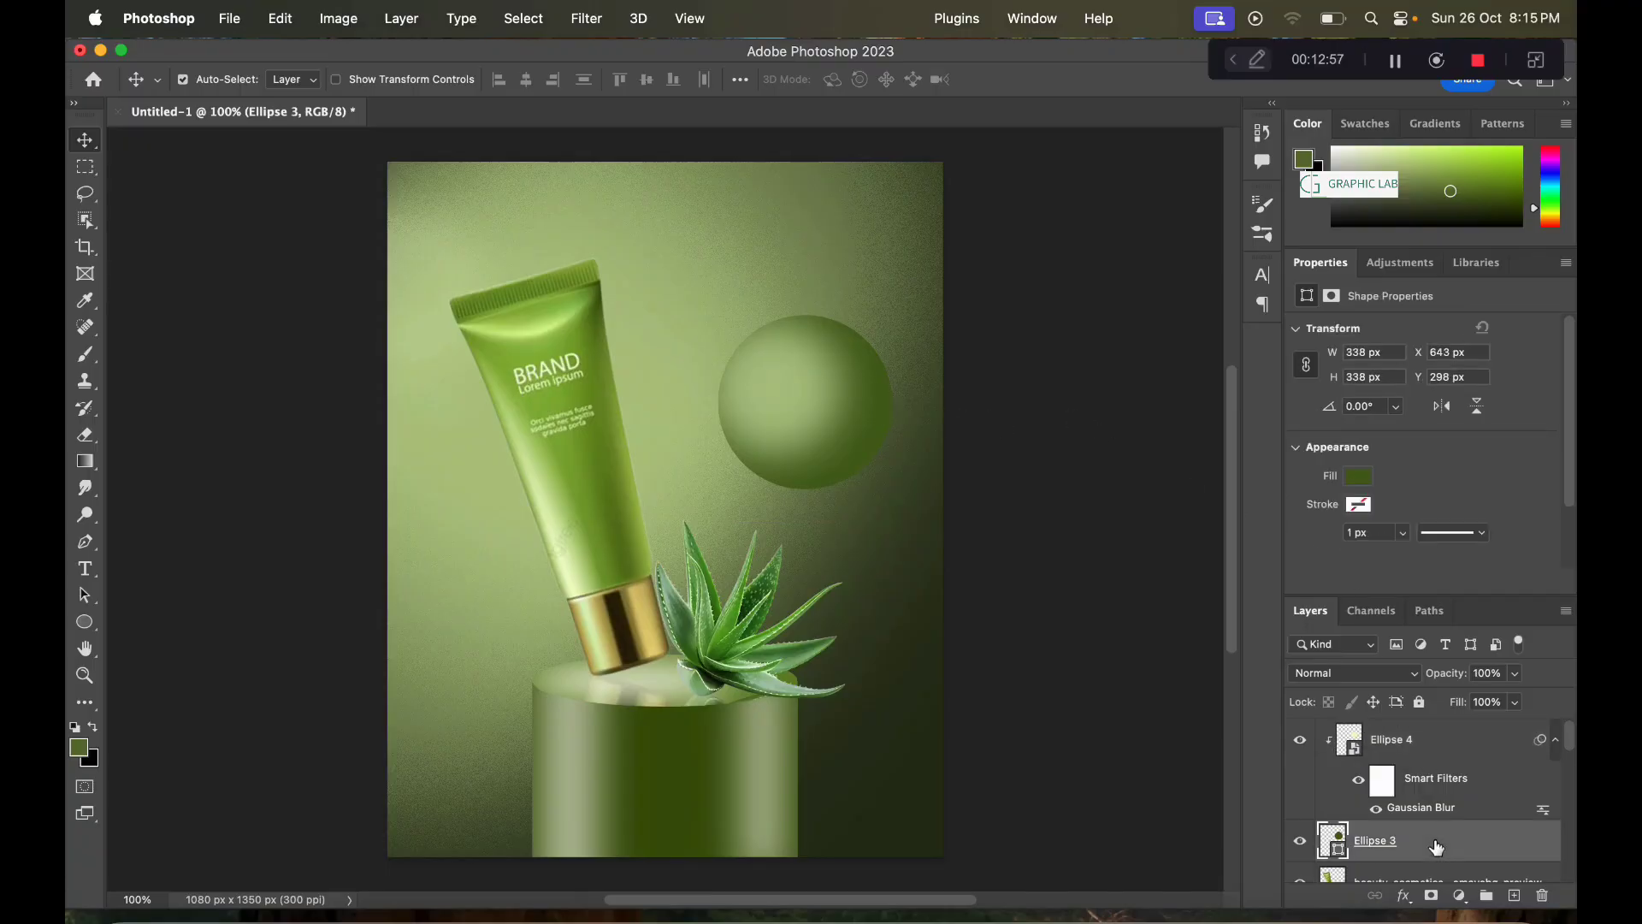
left_click(1424, 741, "shift")
key("ctrl+g")
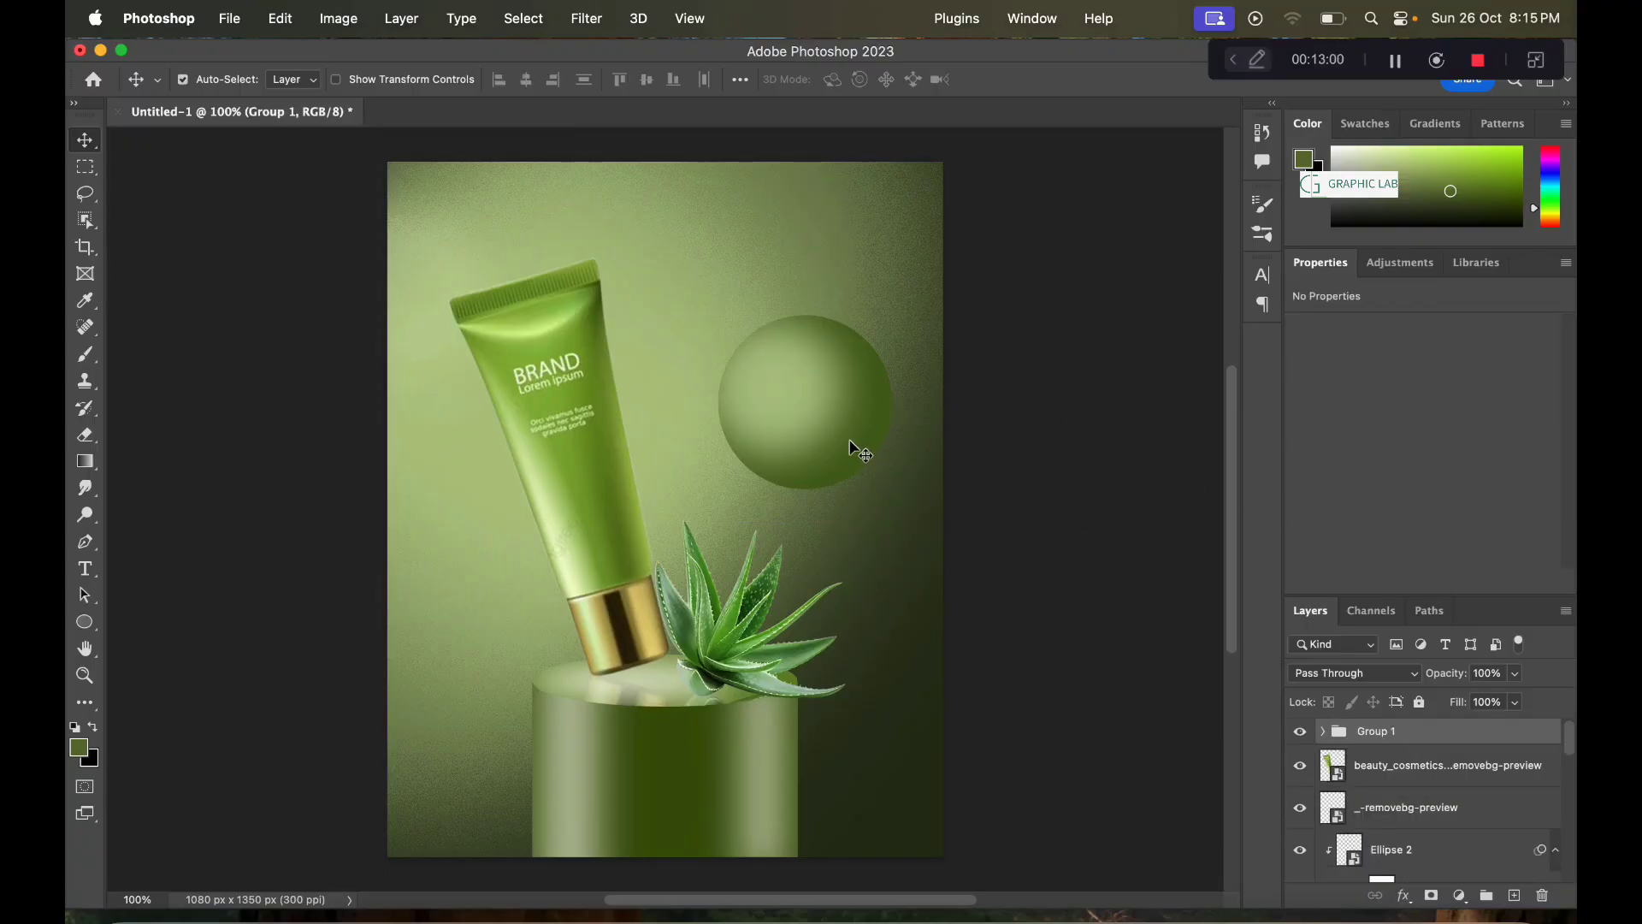
Step: Enlarge the Group 1 sphere to 123% in the top-right corner
key("ctrl+t")
key("Return")
mouse_move(854, 447)
left_mouse_down()
mouse_move(871, 464)
mouse_move(940, 340)
mouse_move(997, 396)
left_mouse_up()
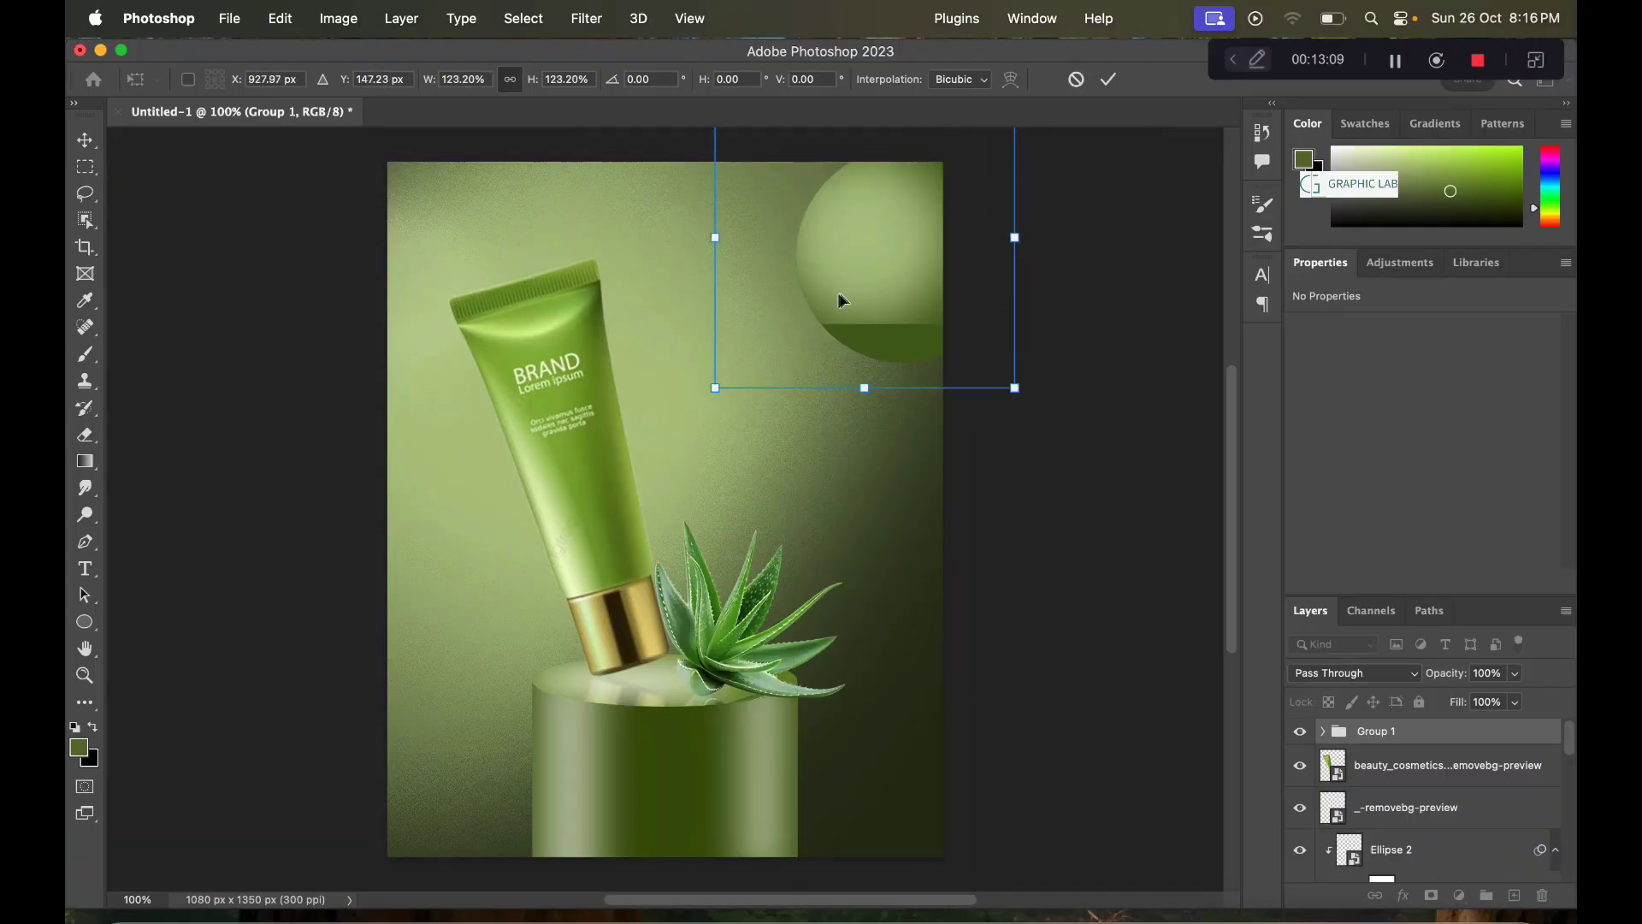
left_click_drag(842, 299, 809, 299)
left_click(1109, 79)
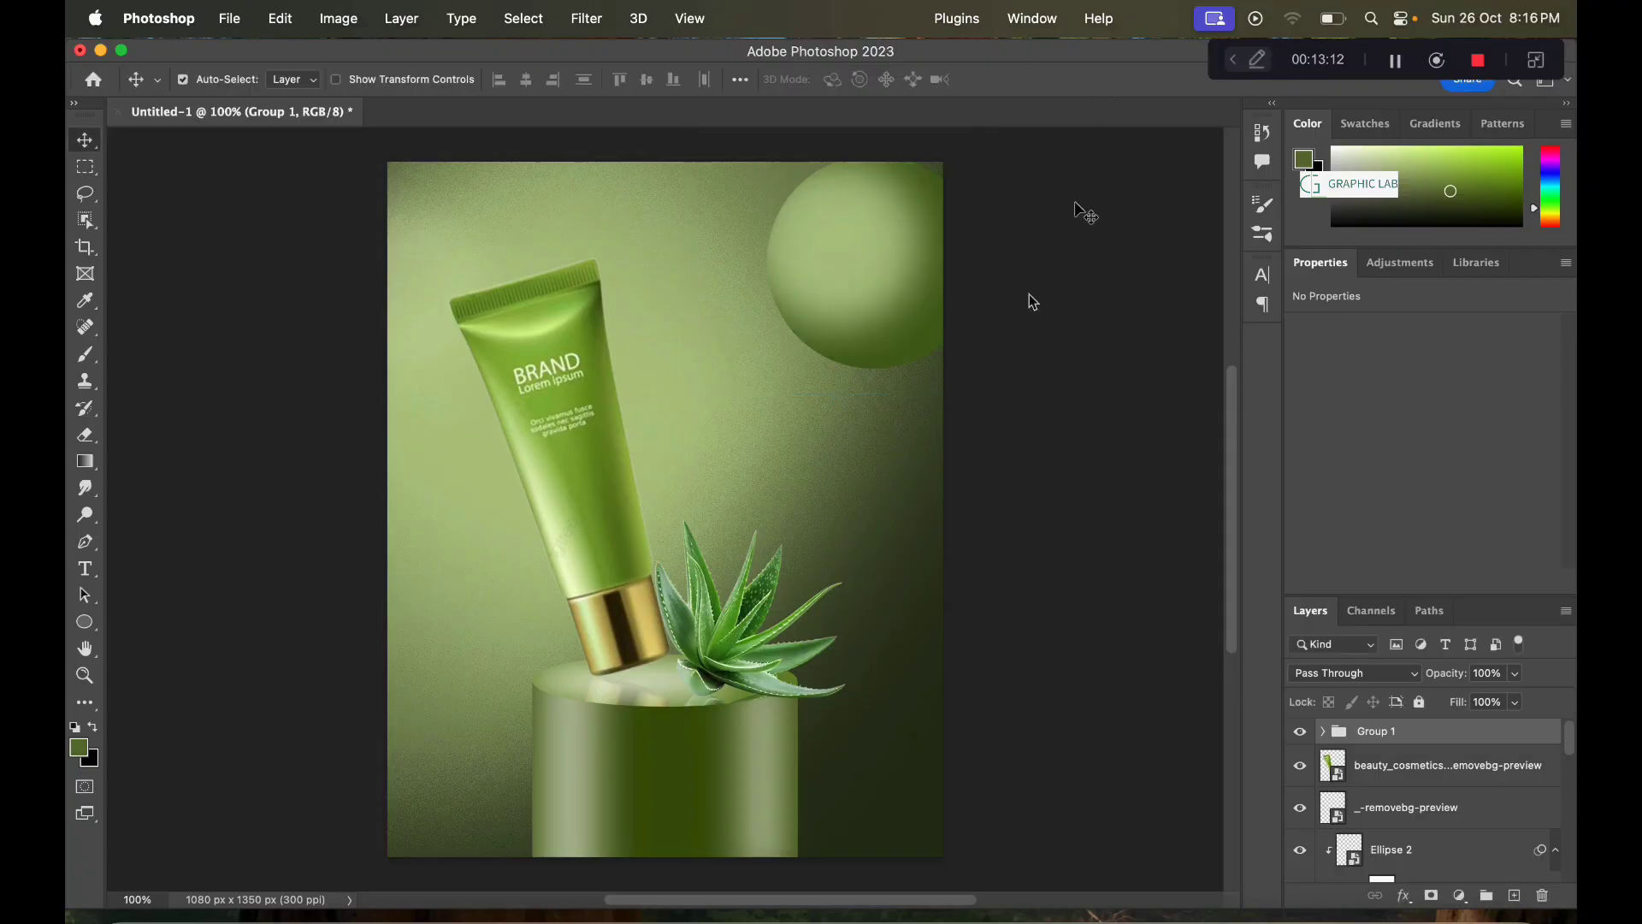
Step: Duplicate the sphere and scale the copy to 65.54% beside the podium at bottom right
key("ctrl+j")
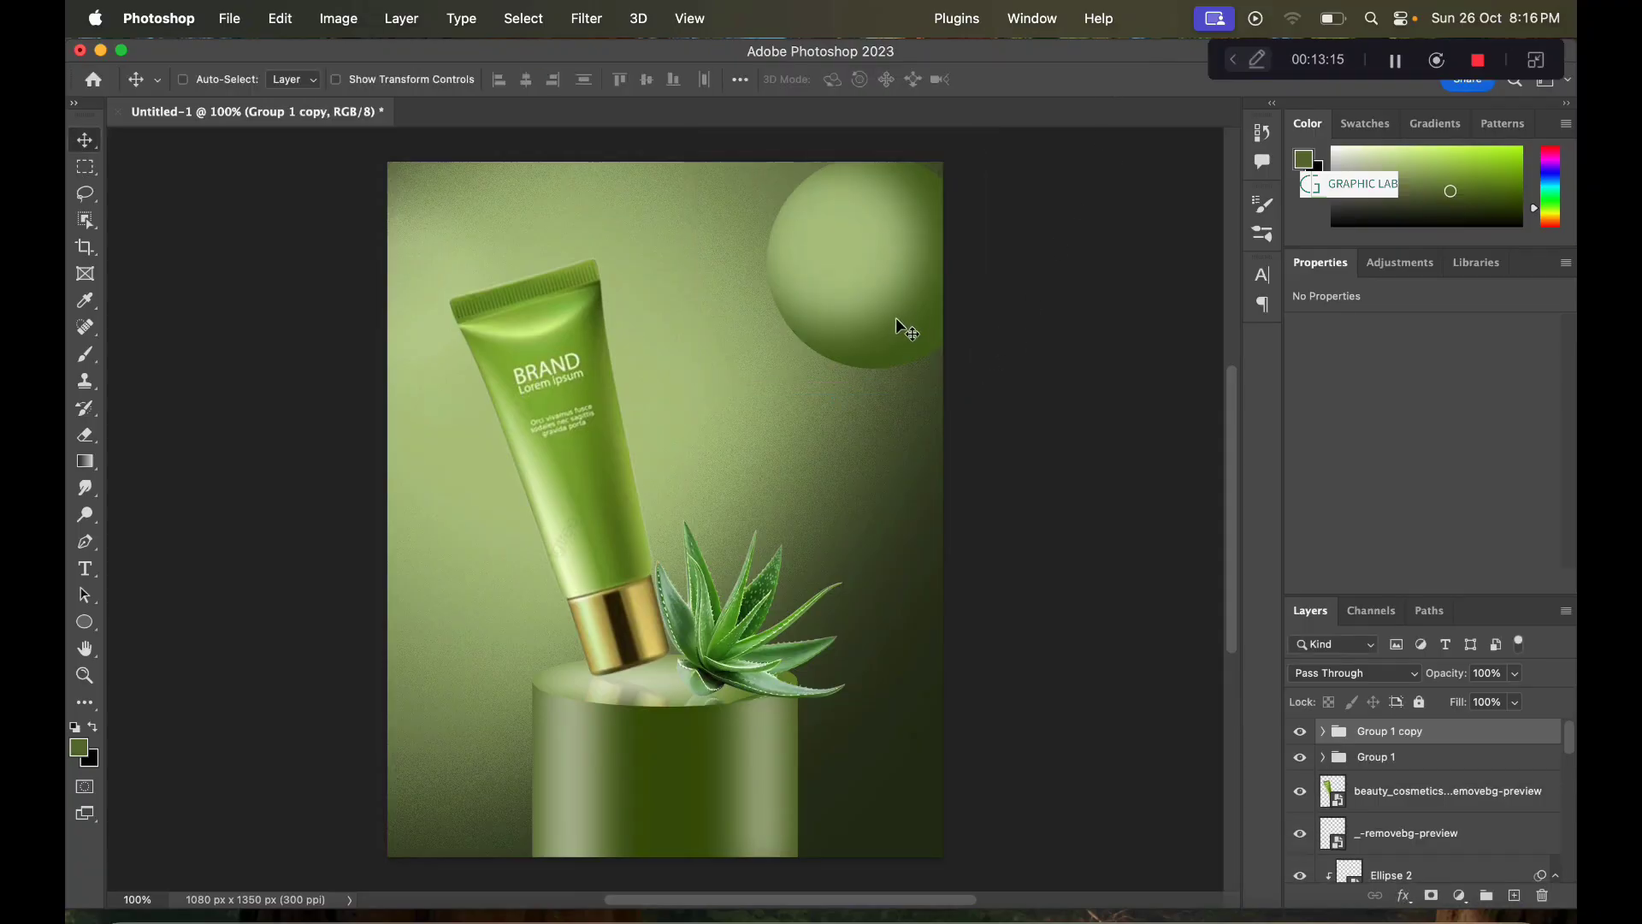
key("ctrl+t")
left_click(890, 428)
mouse_move(883, 334)
left_mouse_down()
mouse_move(896, 804)
mouse_move(943, 845)
mouse_move(902, 811)
left_mouse_up()
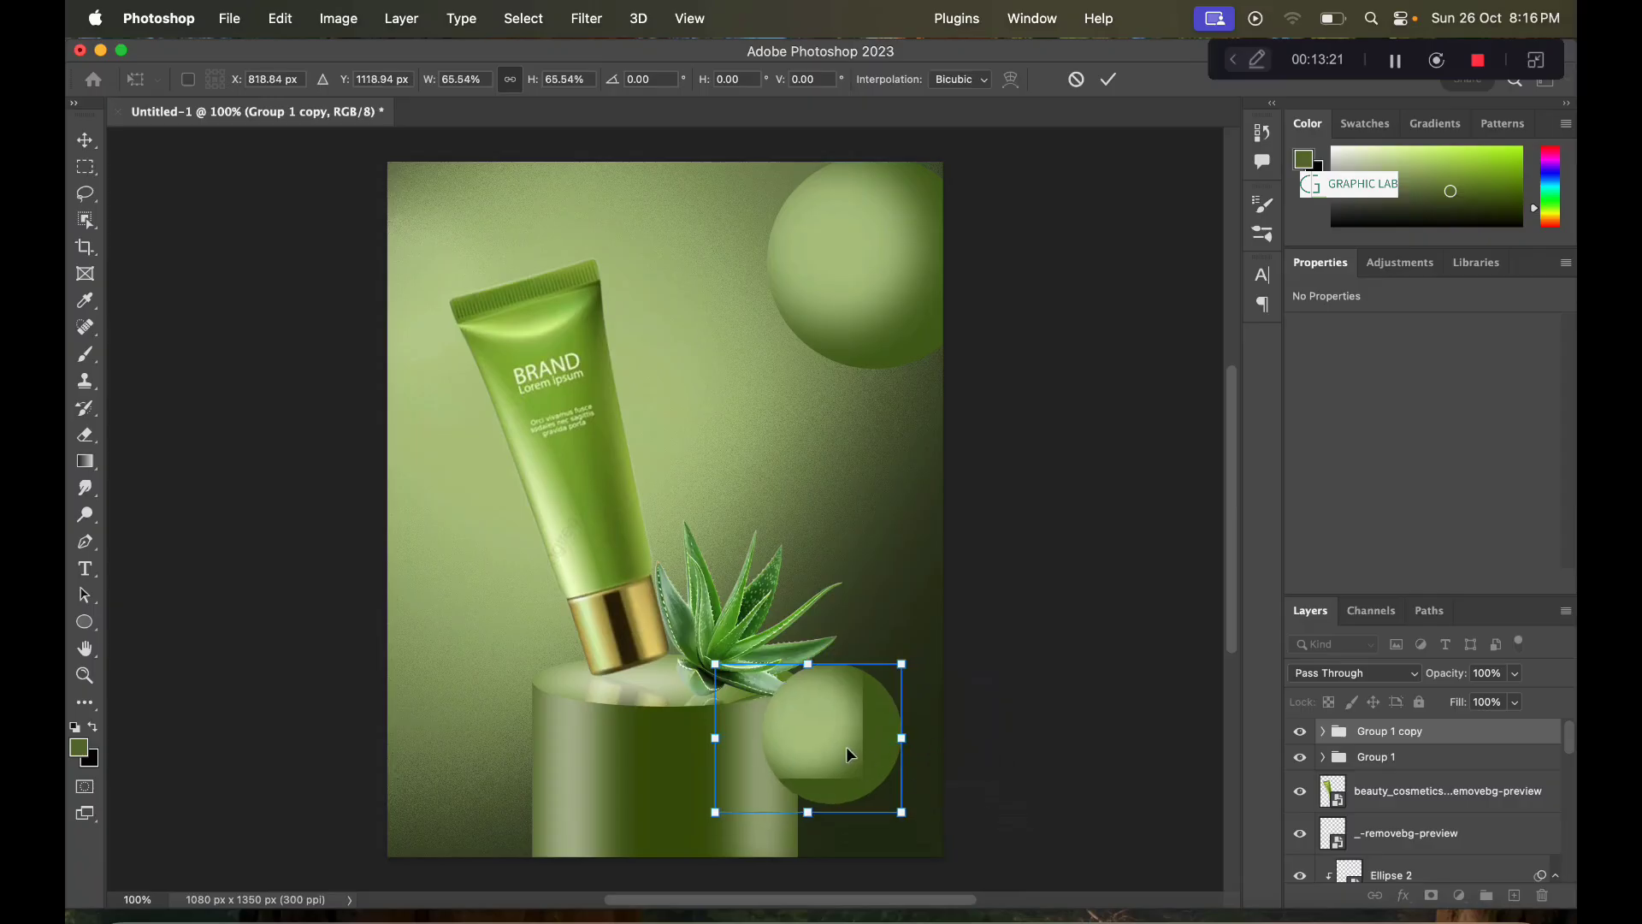
left_click_drag(850, 755, 874, 834)
left_click(1108, 81)
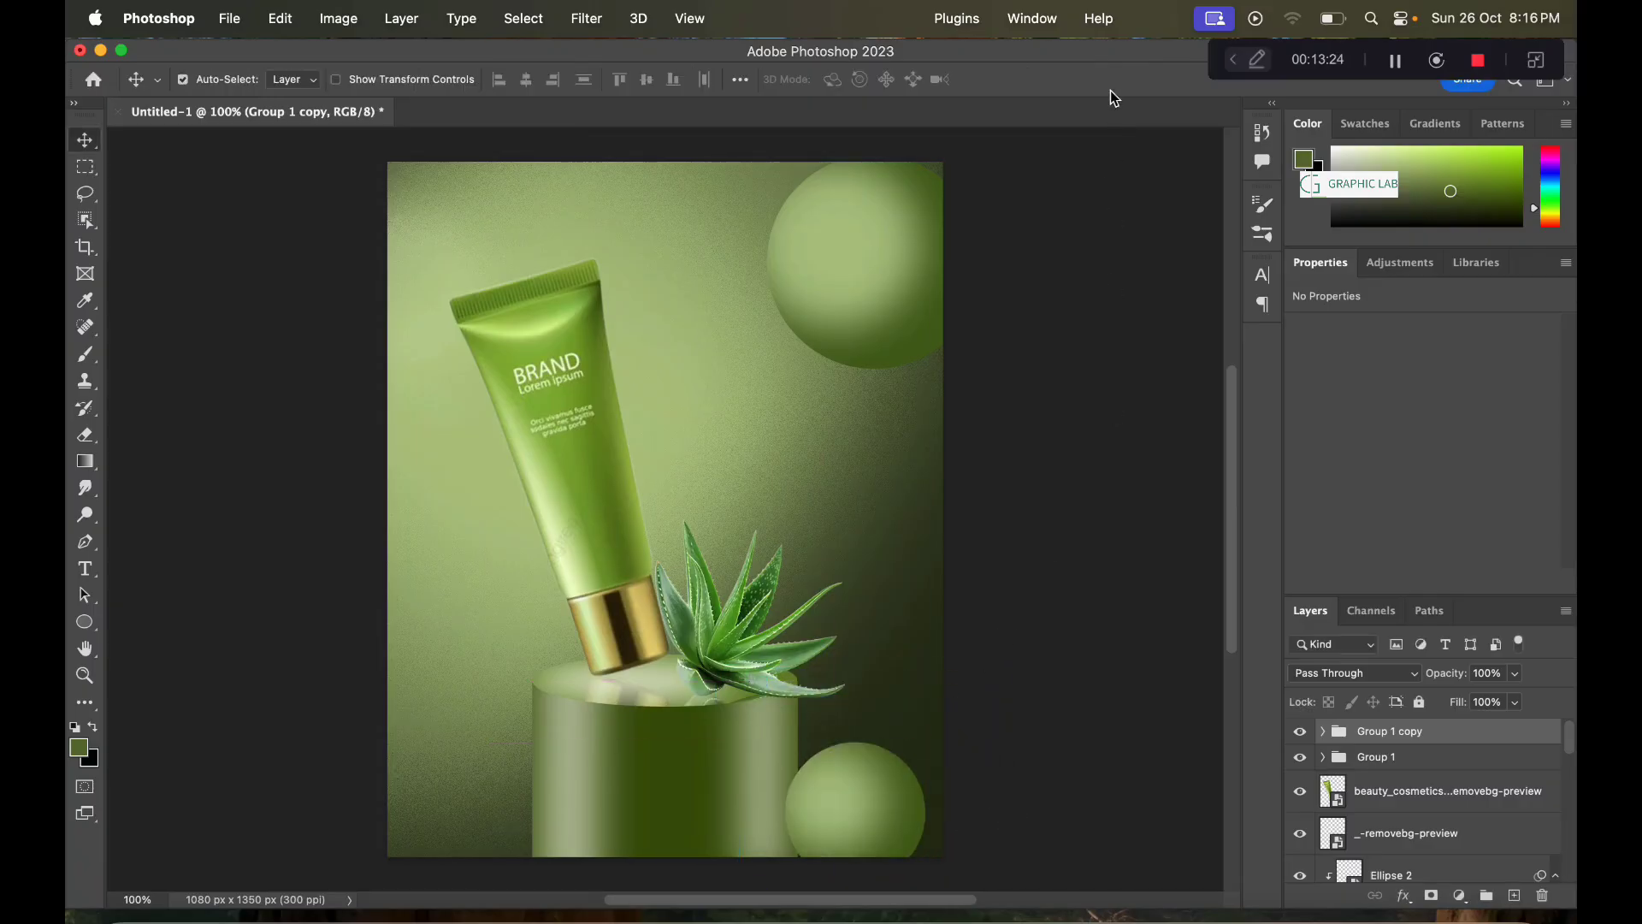
Step: Add a second sphere copy scaled to 78%, placed above the first copy
key("ctrl+j")
key("ctrl+t")
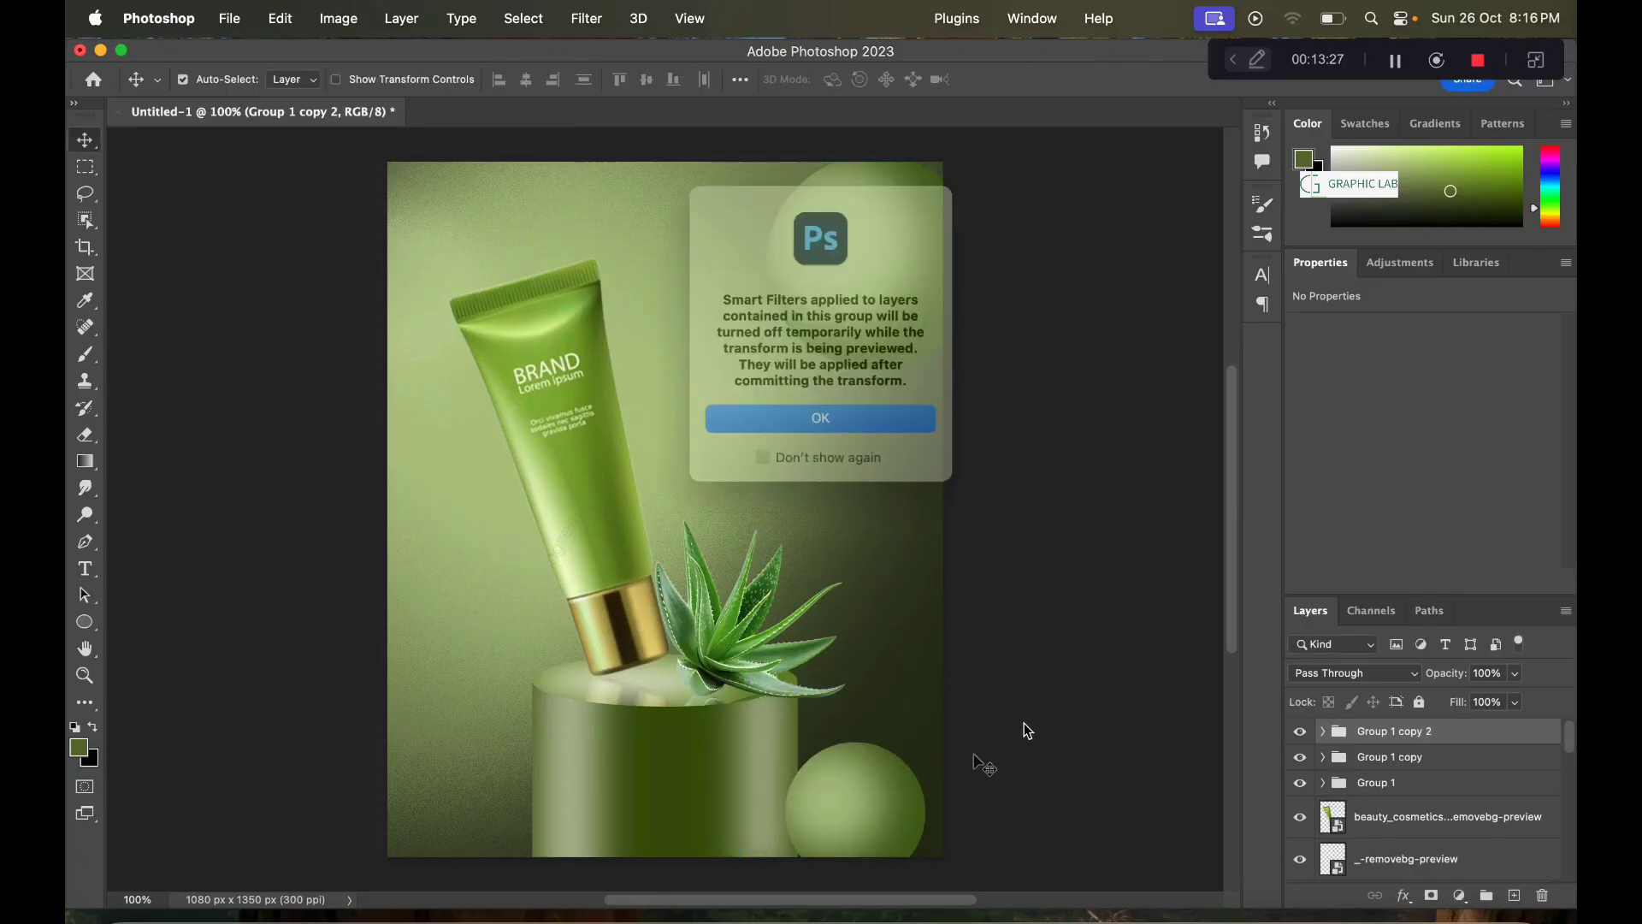
left_click(870, 422)
mouse_move(881, 847)
left_mouse_down()
mouse_move(952, 798)
mouse_move(956, 814)
left_mouse_up()
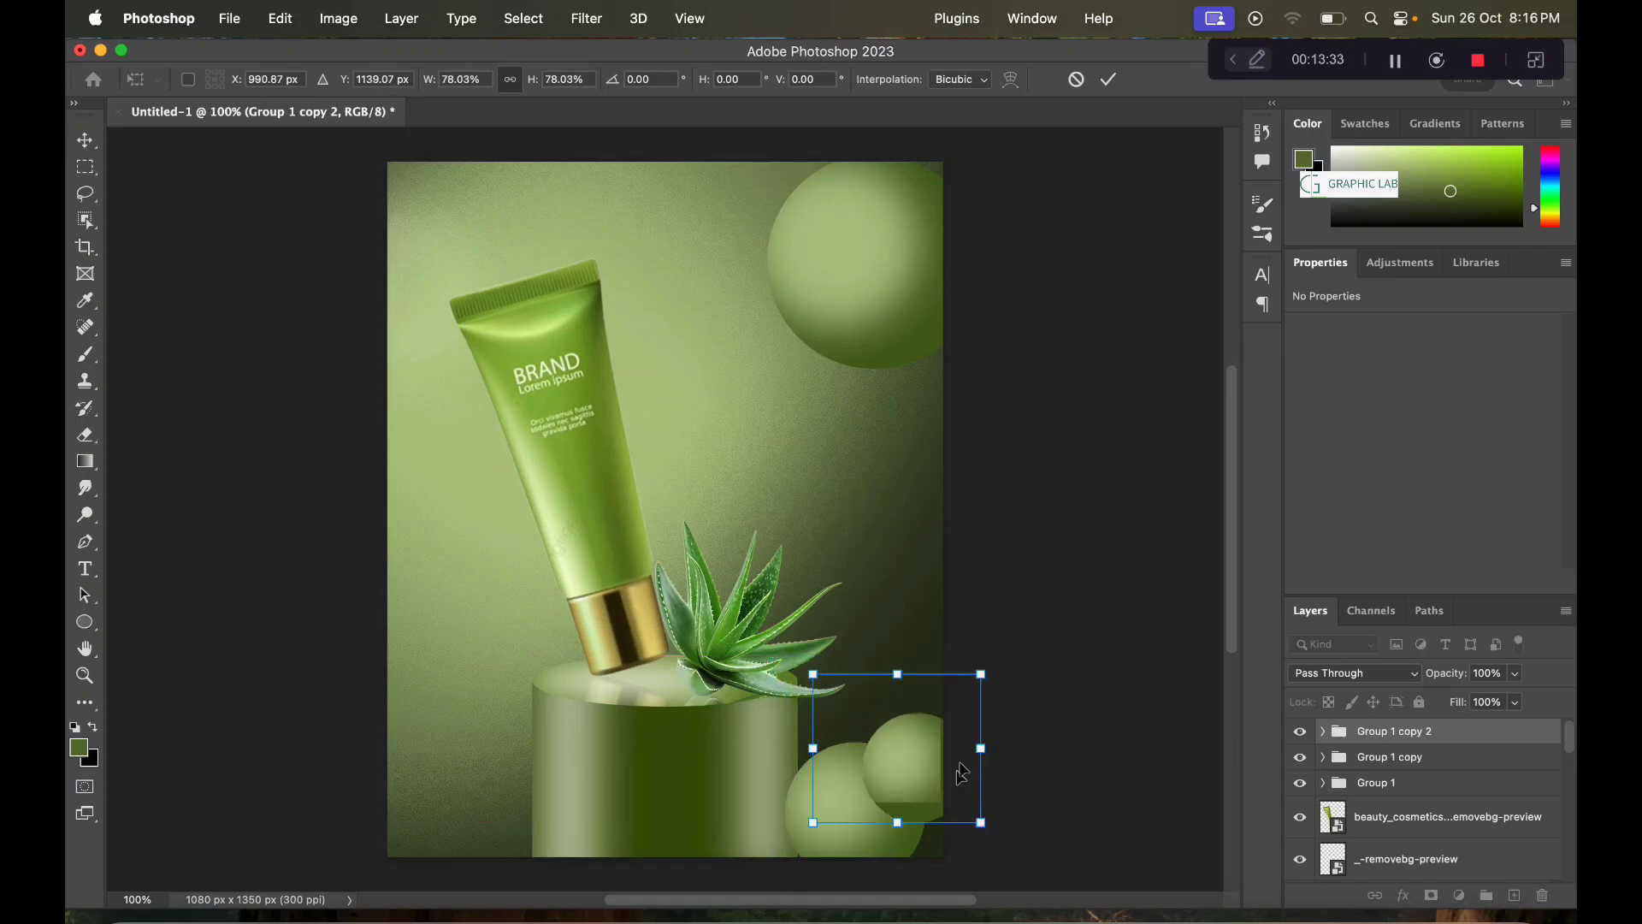
left_click(1109, 80)
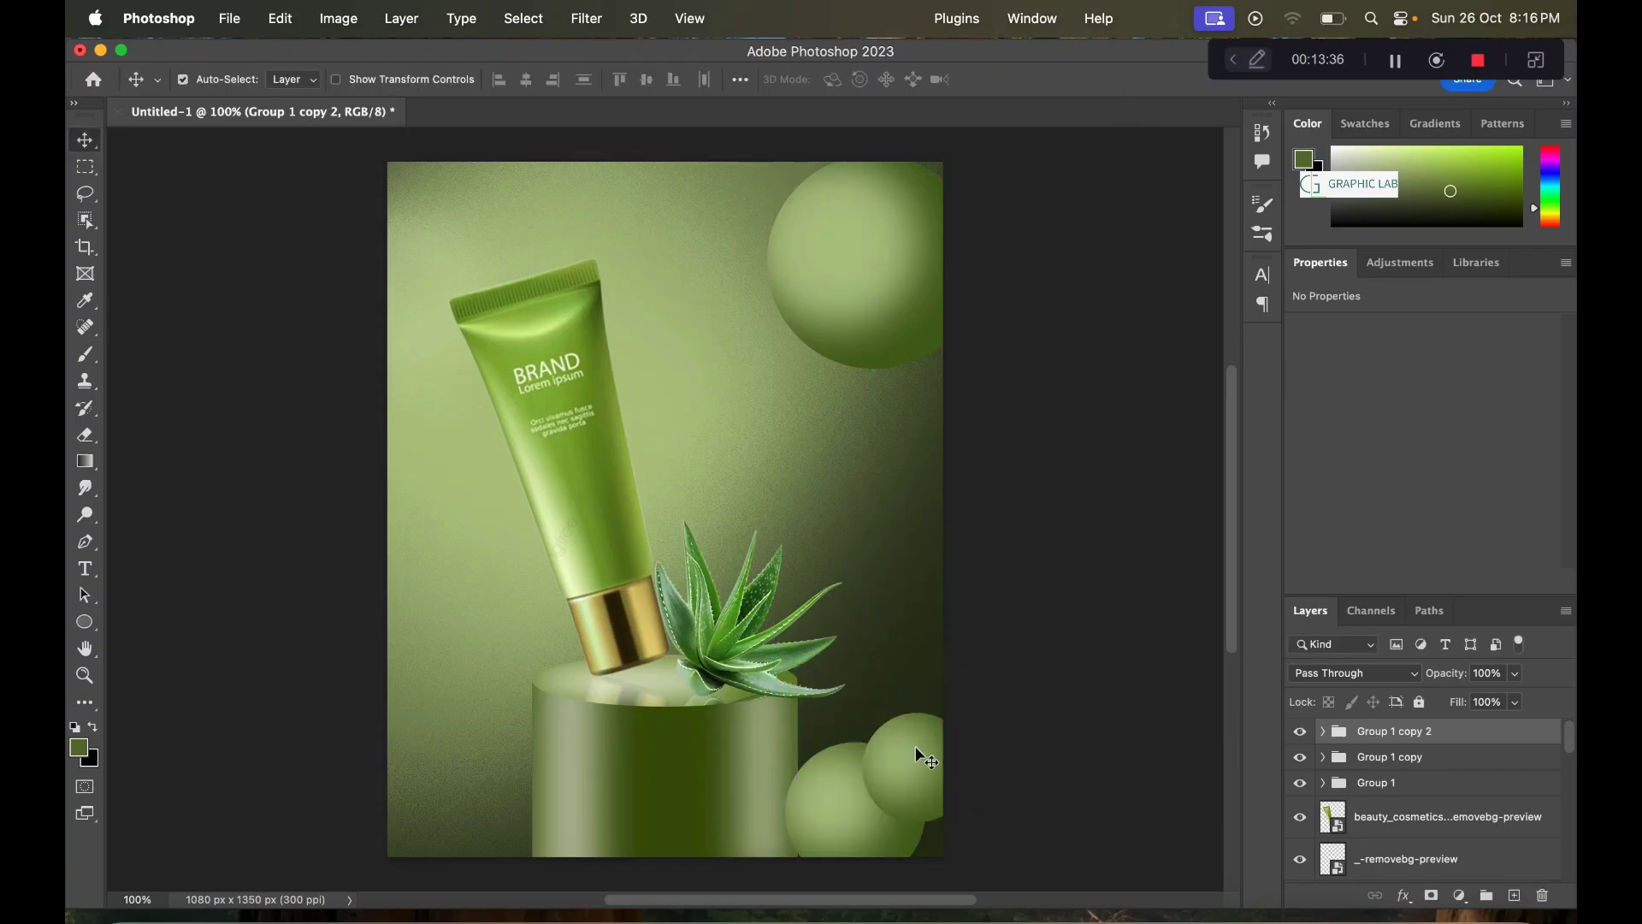
left_click(881, 304)
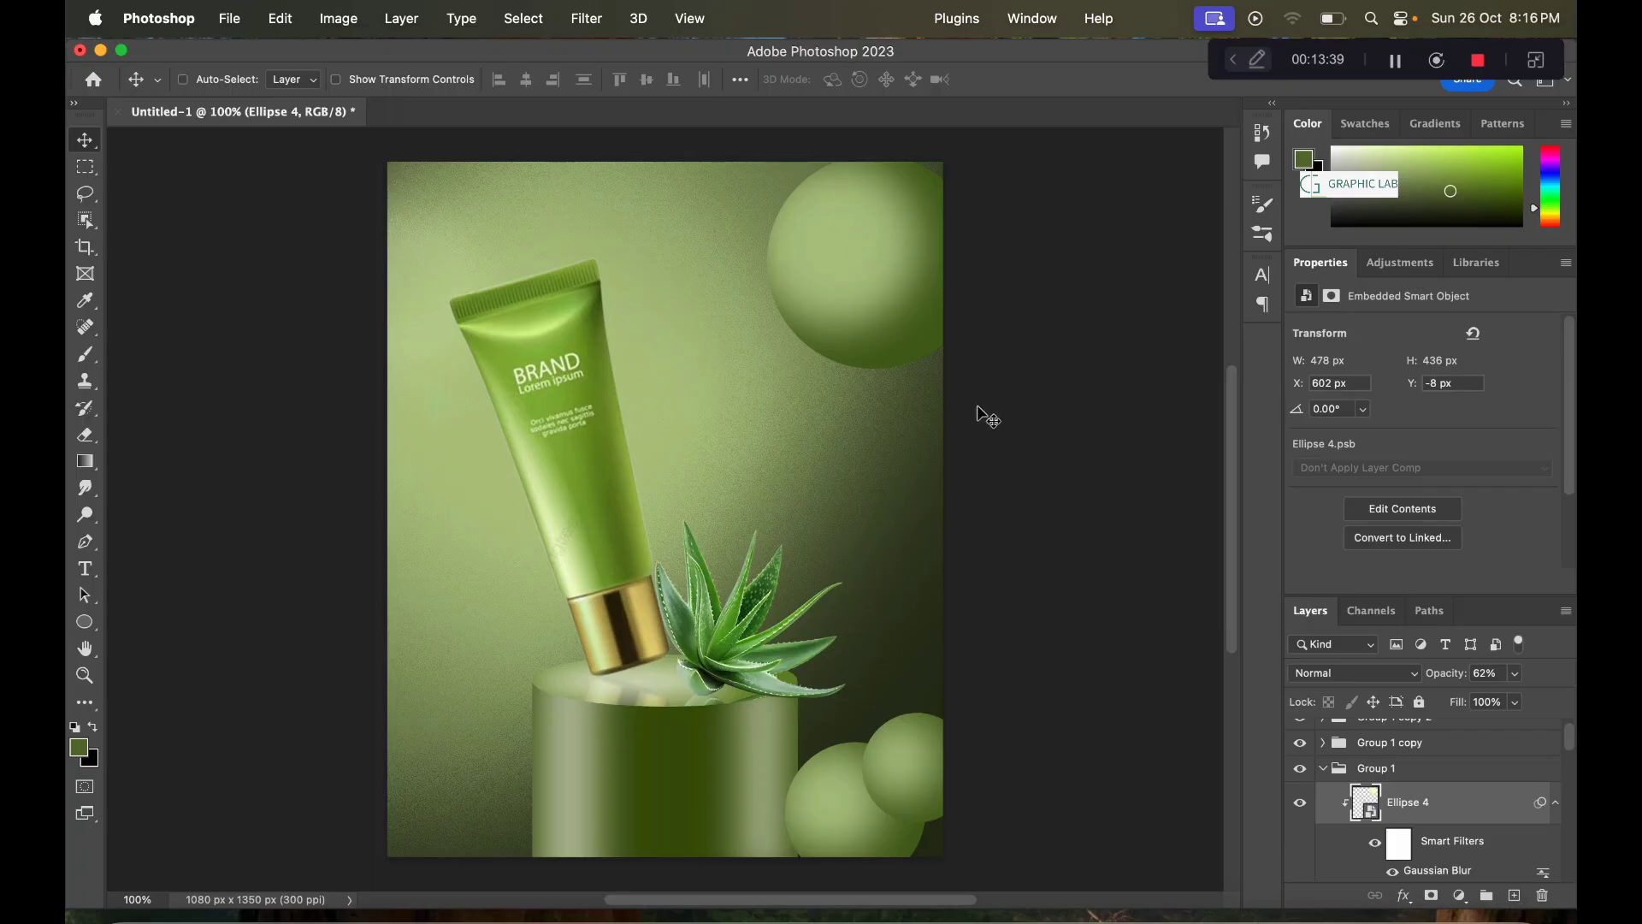
key("ctrl+j")
key("ctrl+t")
left_click(856, 414)
left_click_drag(865, 287, 465, 542)
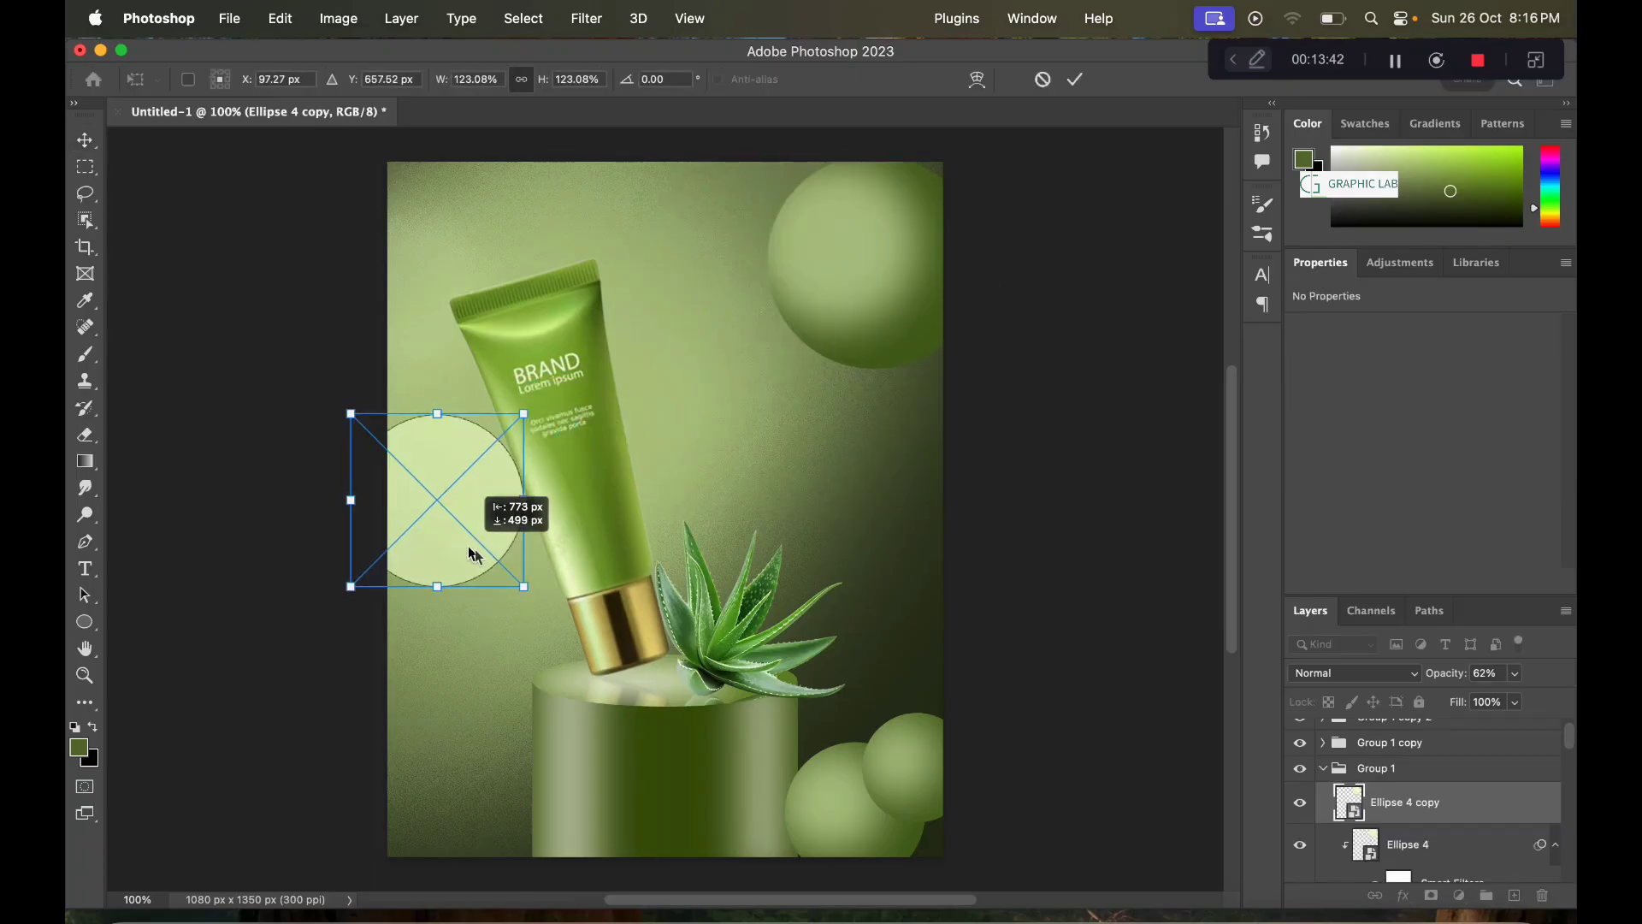
key("ctrl+z")
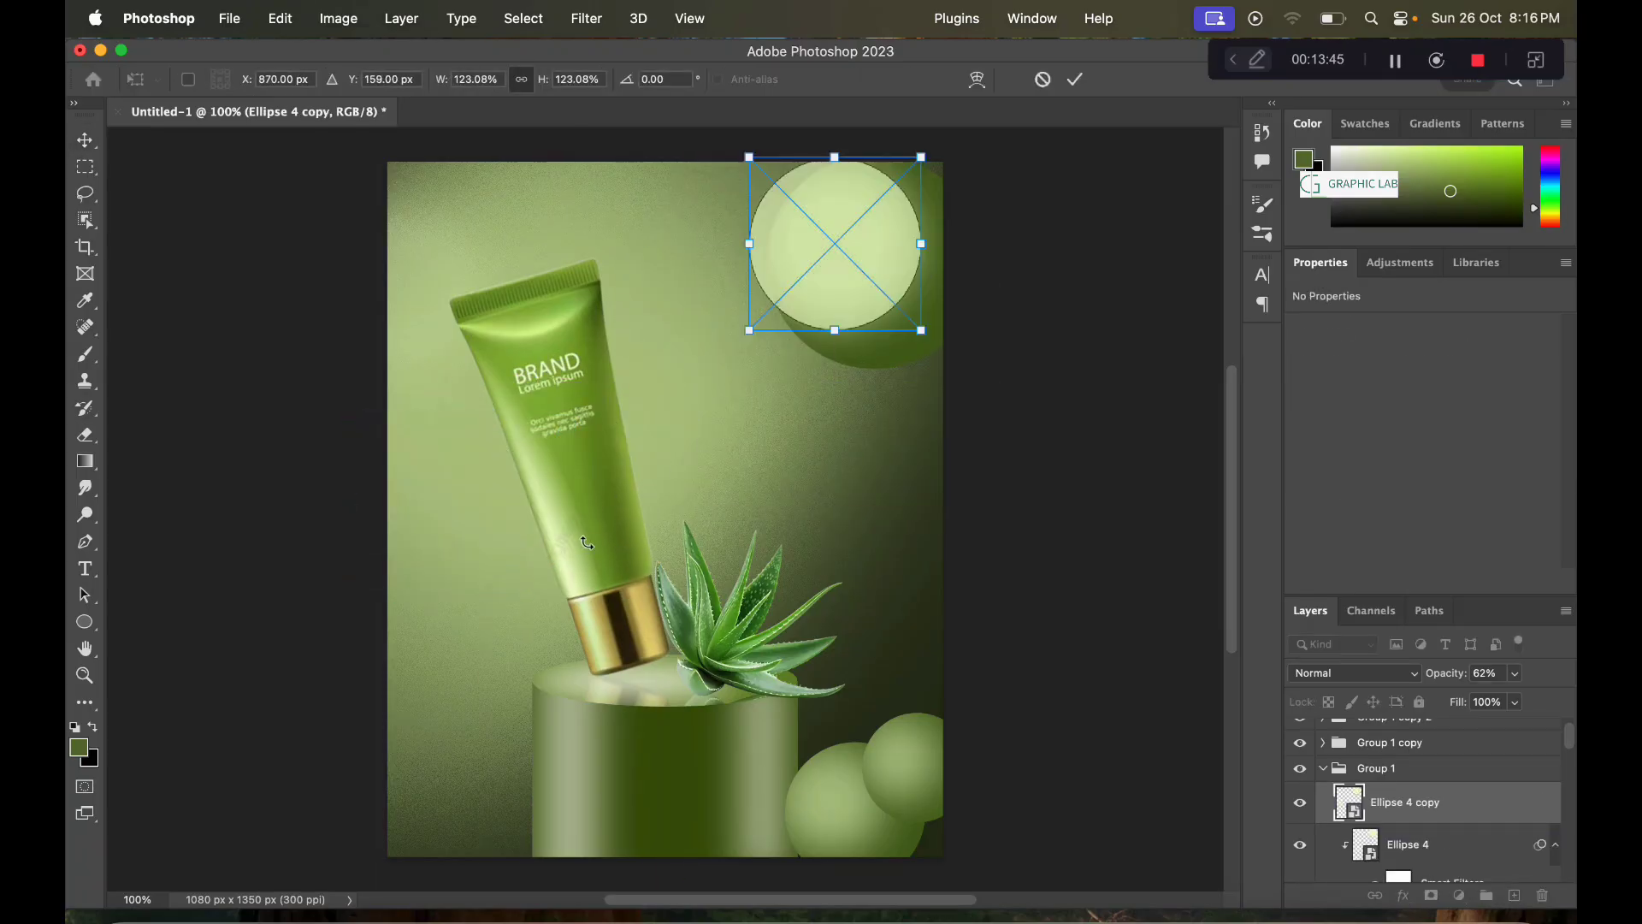
left_click(1043, 79)
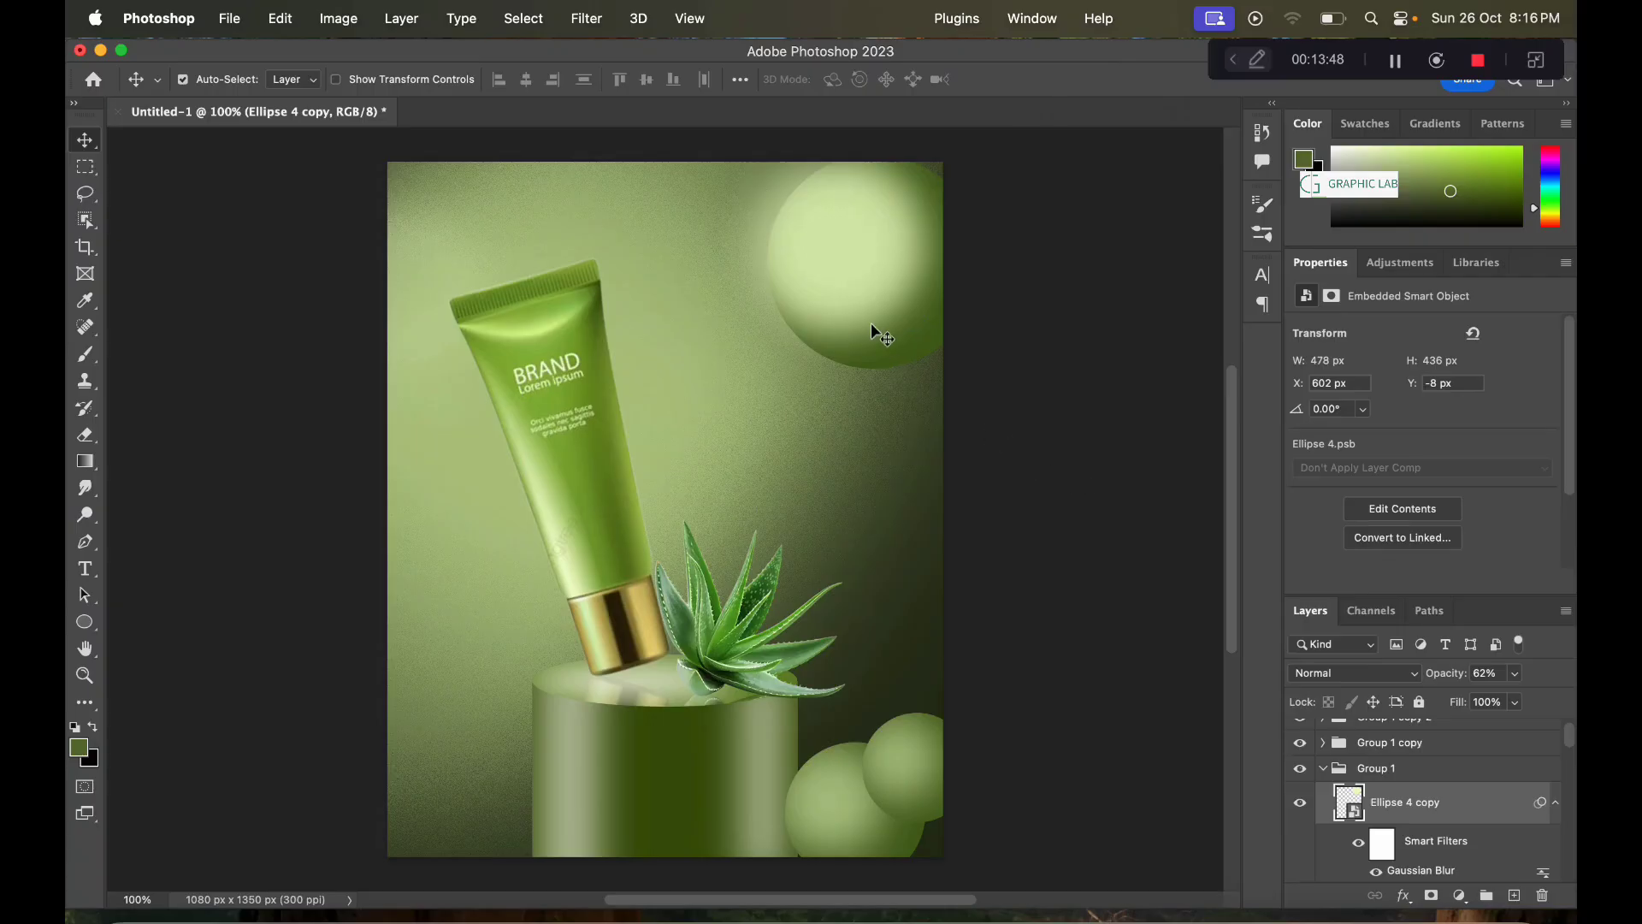
key("Delete")
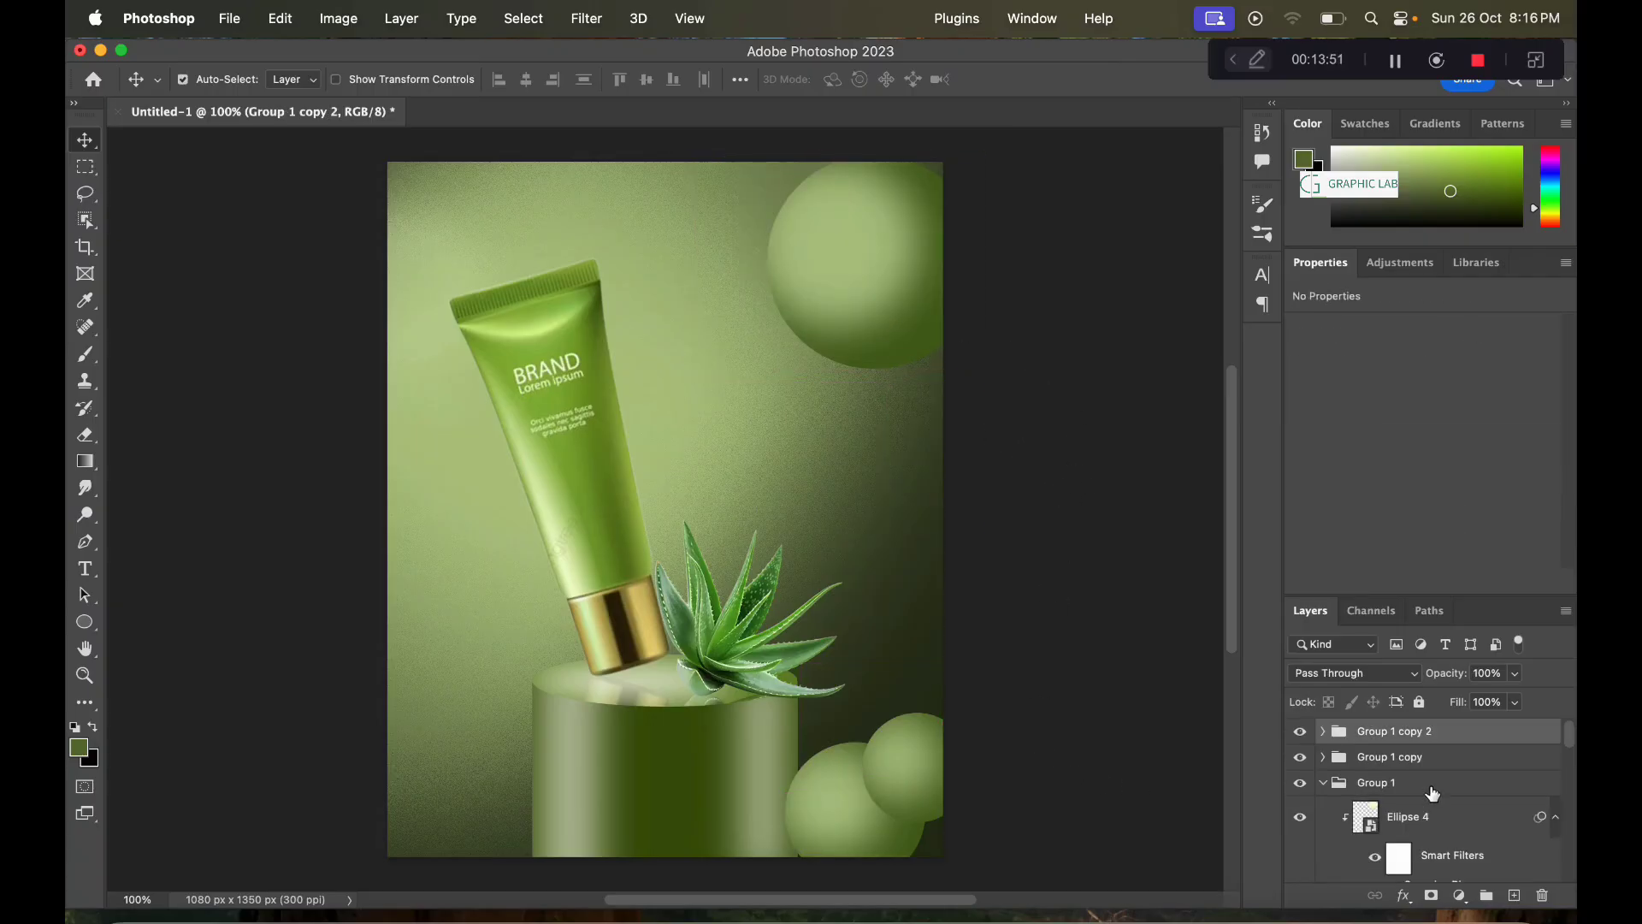
Step: Duplicate Group 1 onto the poster's left edge, rotated about 69°
left_click(1433, 789)
key("ctrl+j")
key("ctrl+t")
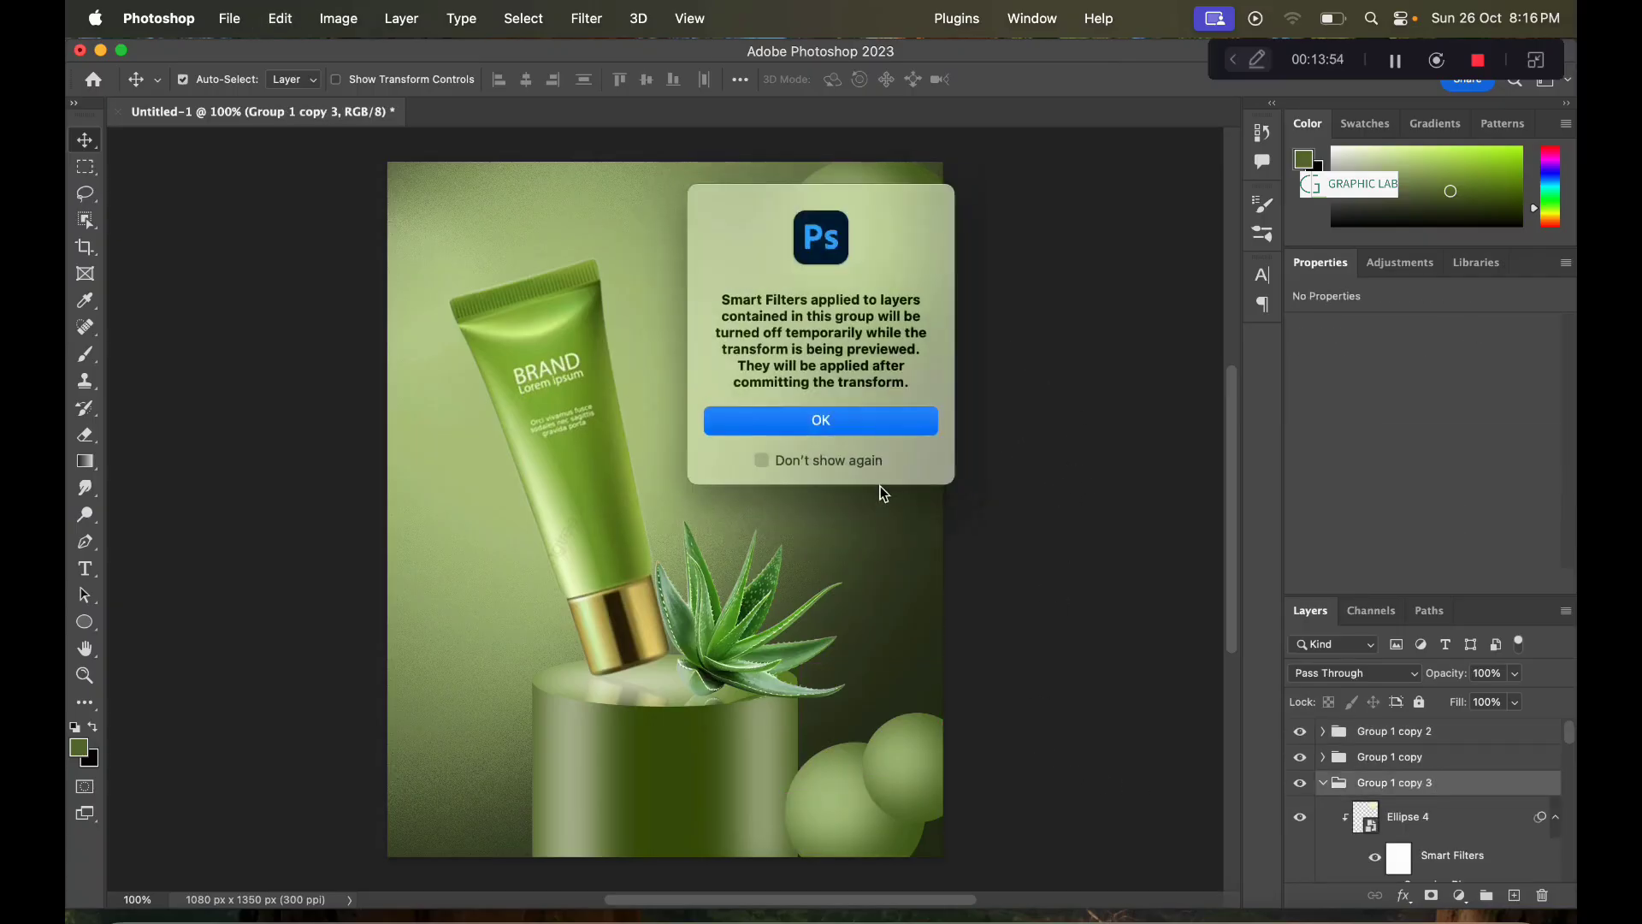
left_click(874, 416)
mouse_move(882, 322)
left_mouse_down()
mouse_move(803, 398)
mouse_move(490, 564)
mouse_move(470, 595)
left_mouse_up()
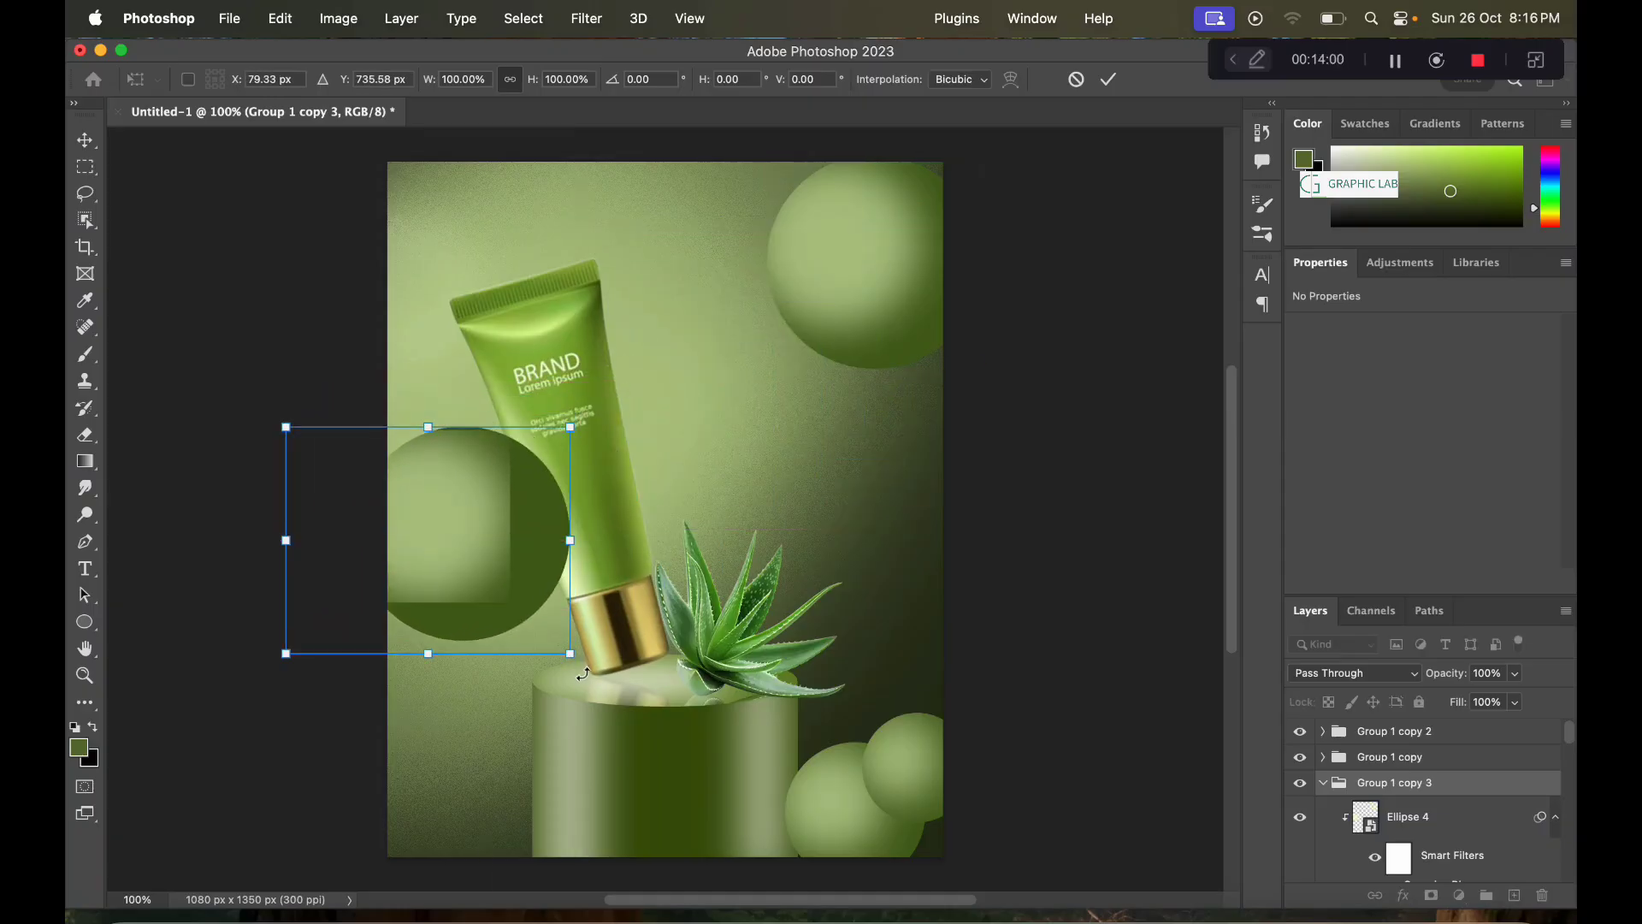
left_click_drag(583, 675, 367, 770)
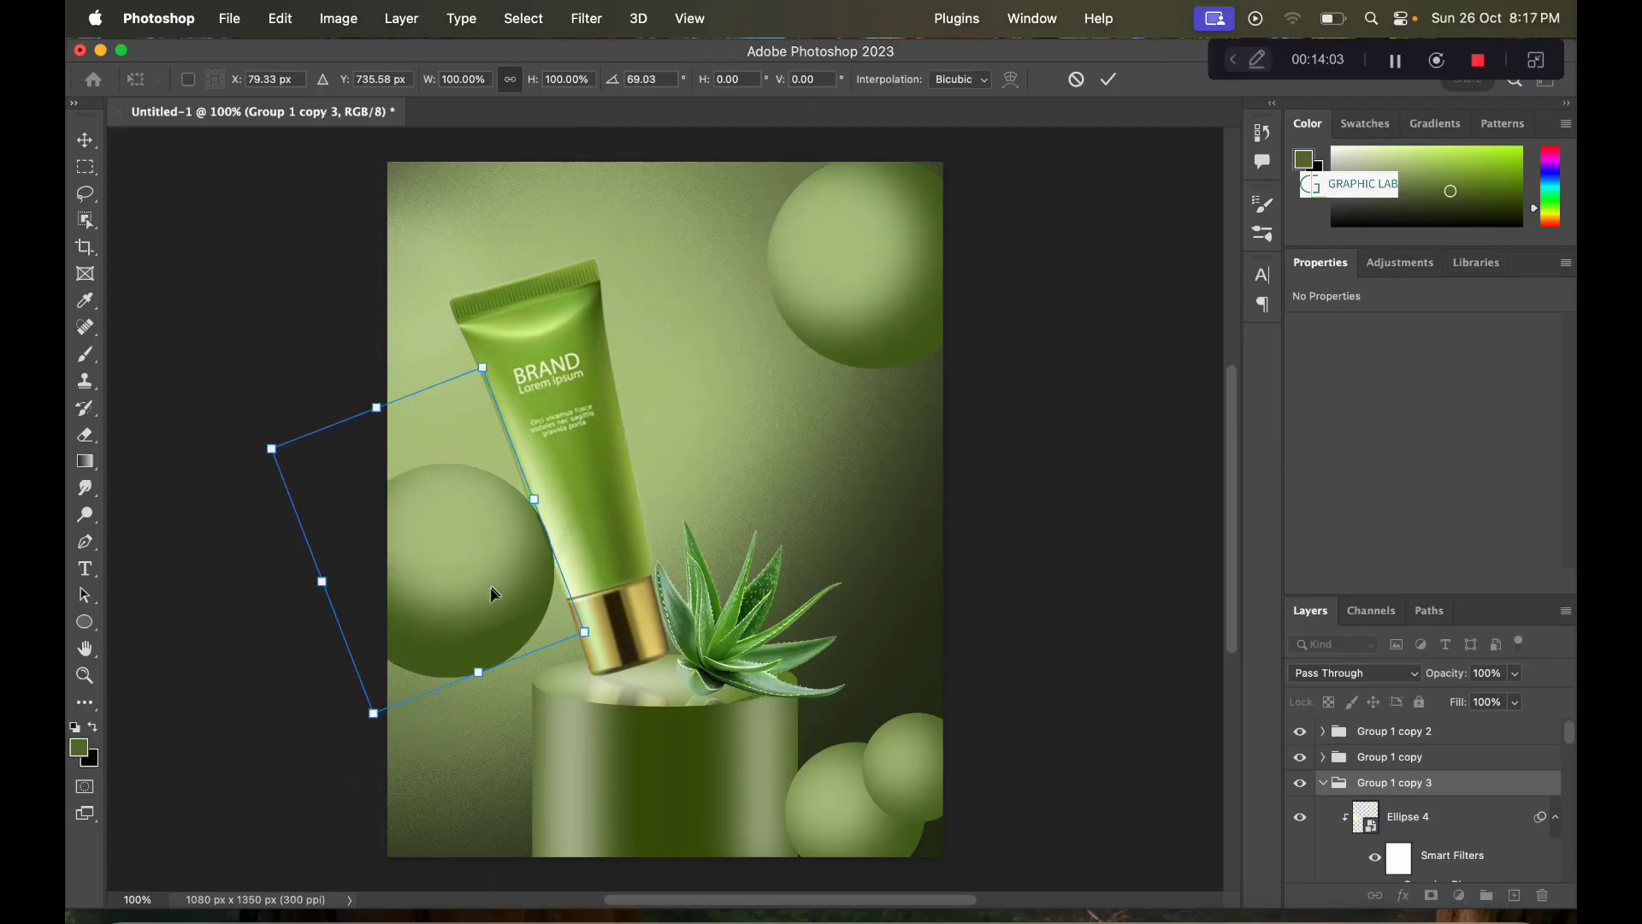
Step: Enlarge the left sphere about 115% and shift it up and left
left_click_drag(493, 592, 491, 595)
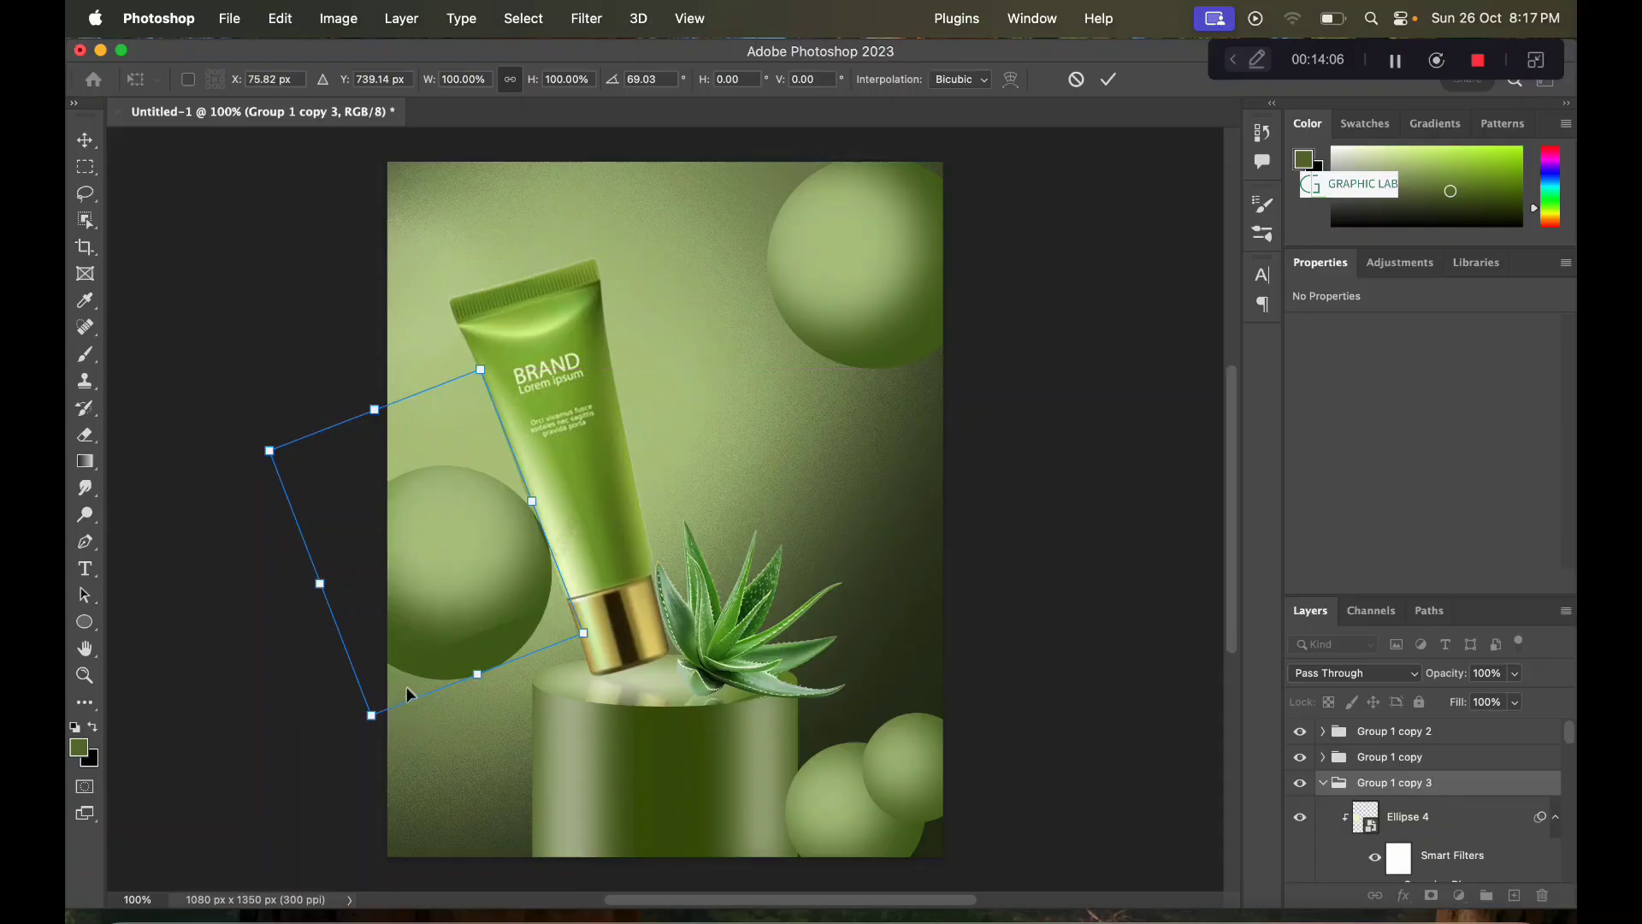
left_click_drag(371, 715, 354, 749)
left_click_drag(436, 685, 436, 632)
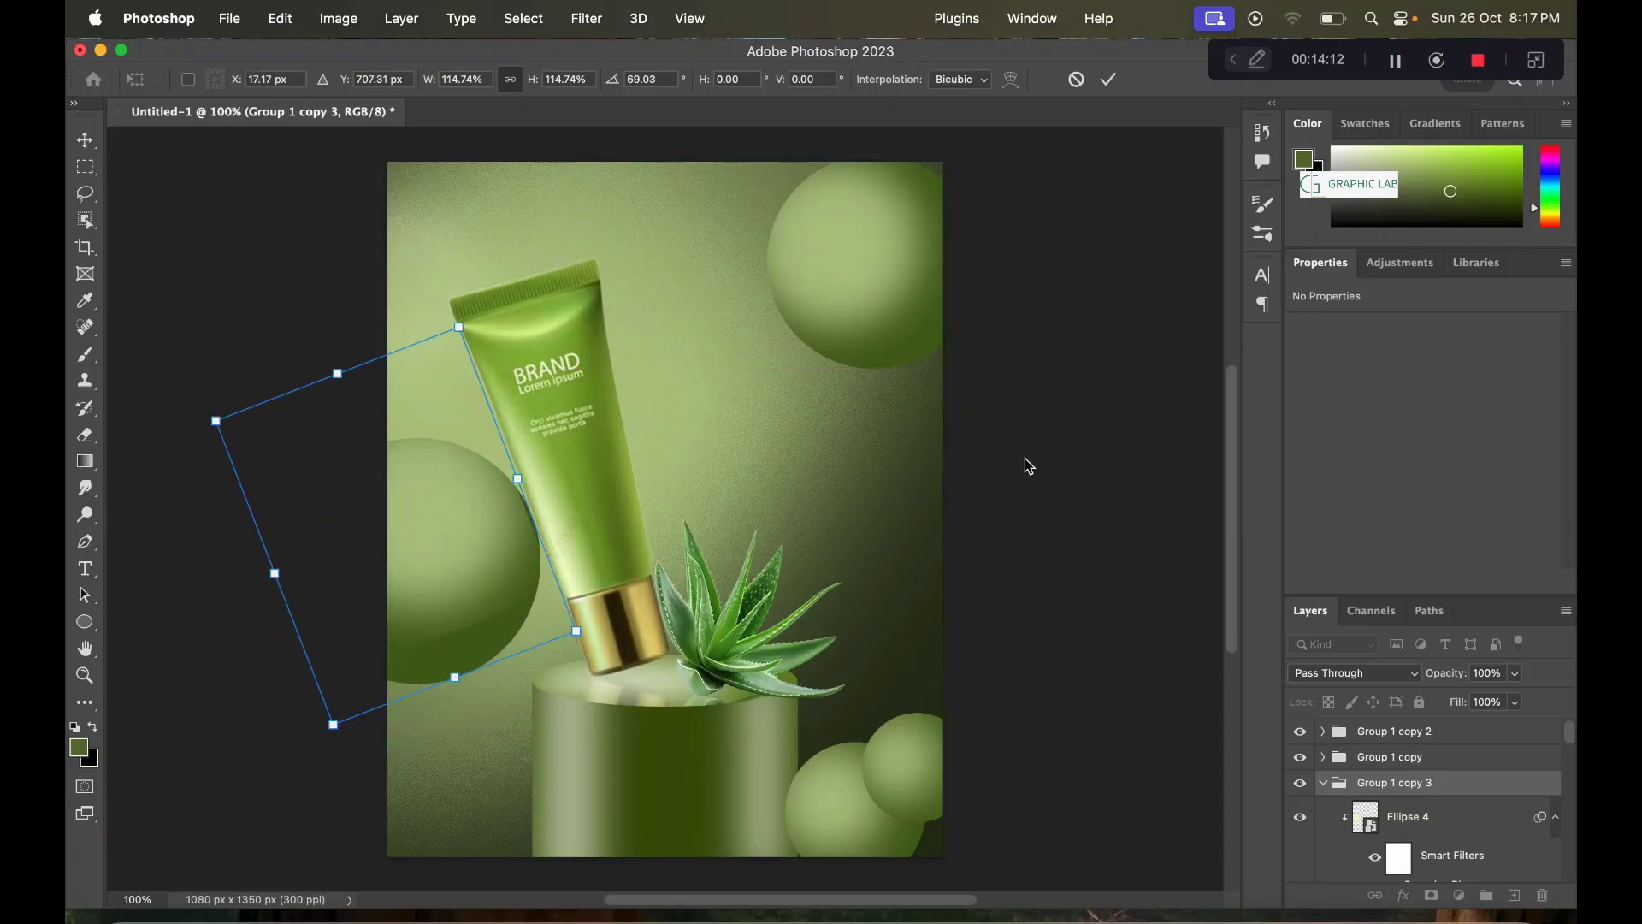
left_click(1107, 80)
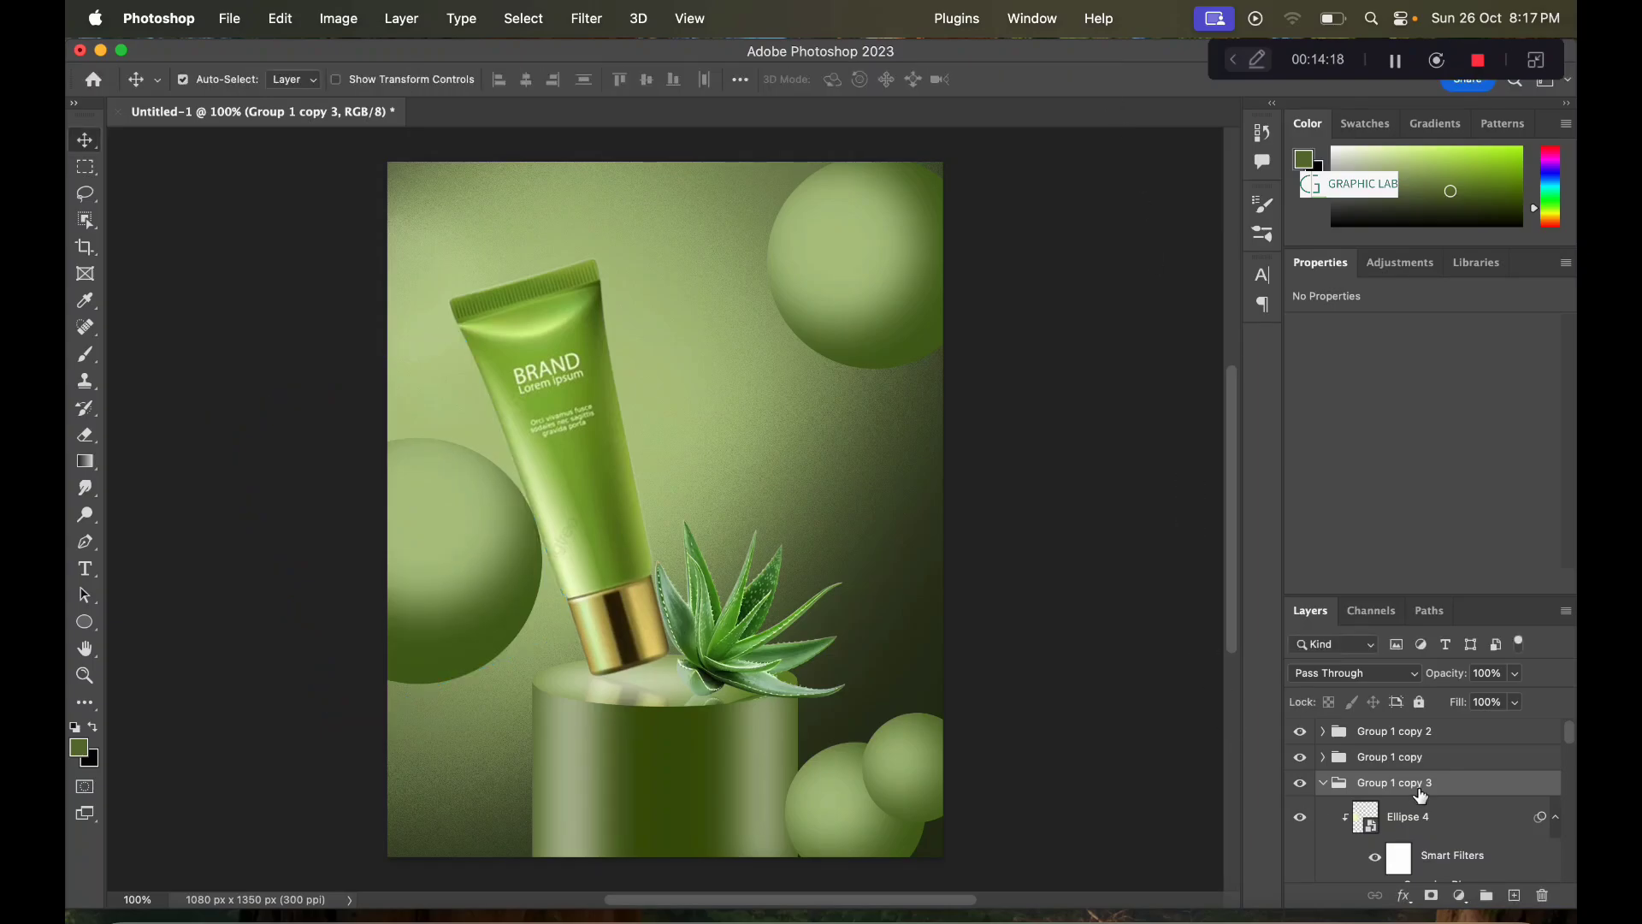
left_click(578, 484)
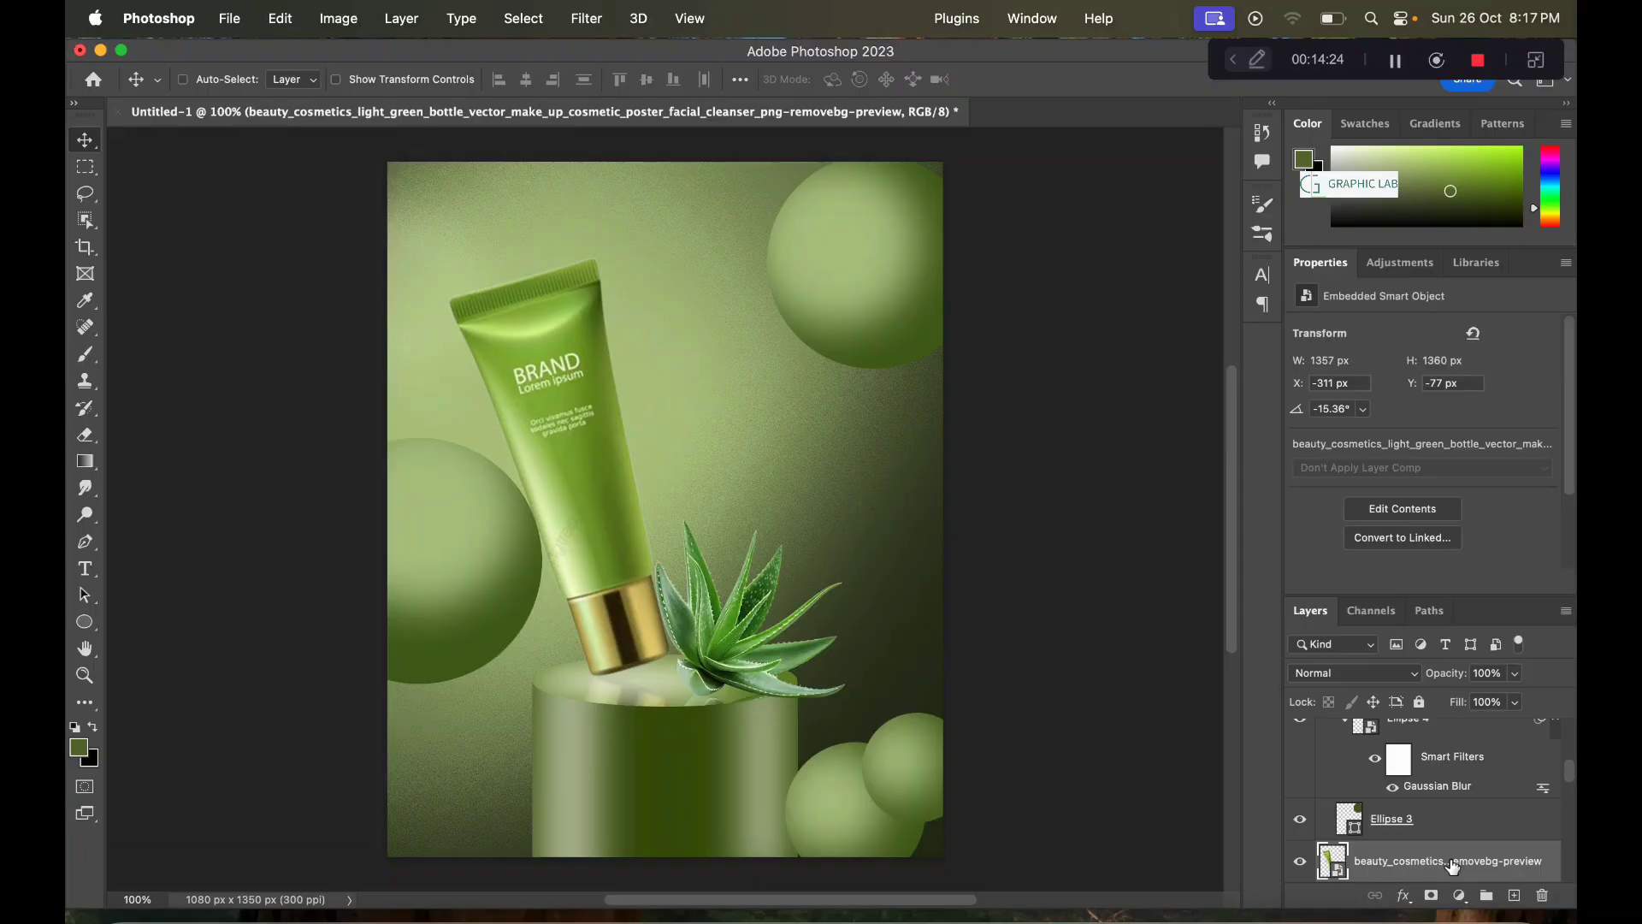
key("super+j")
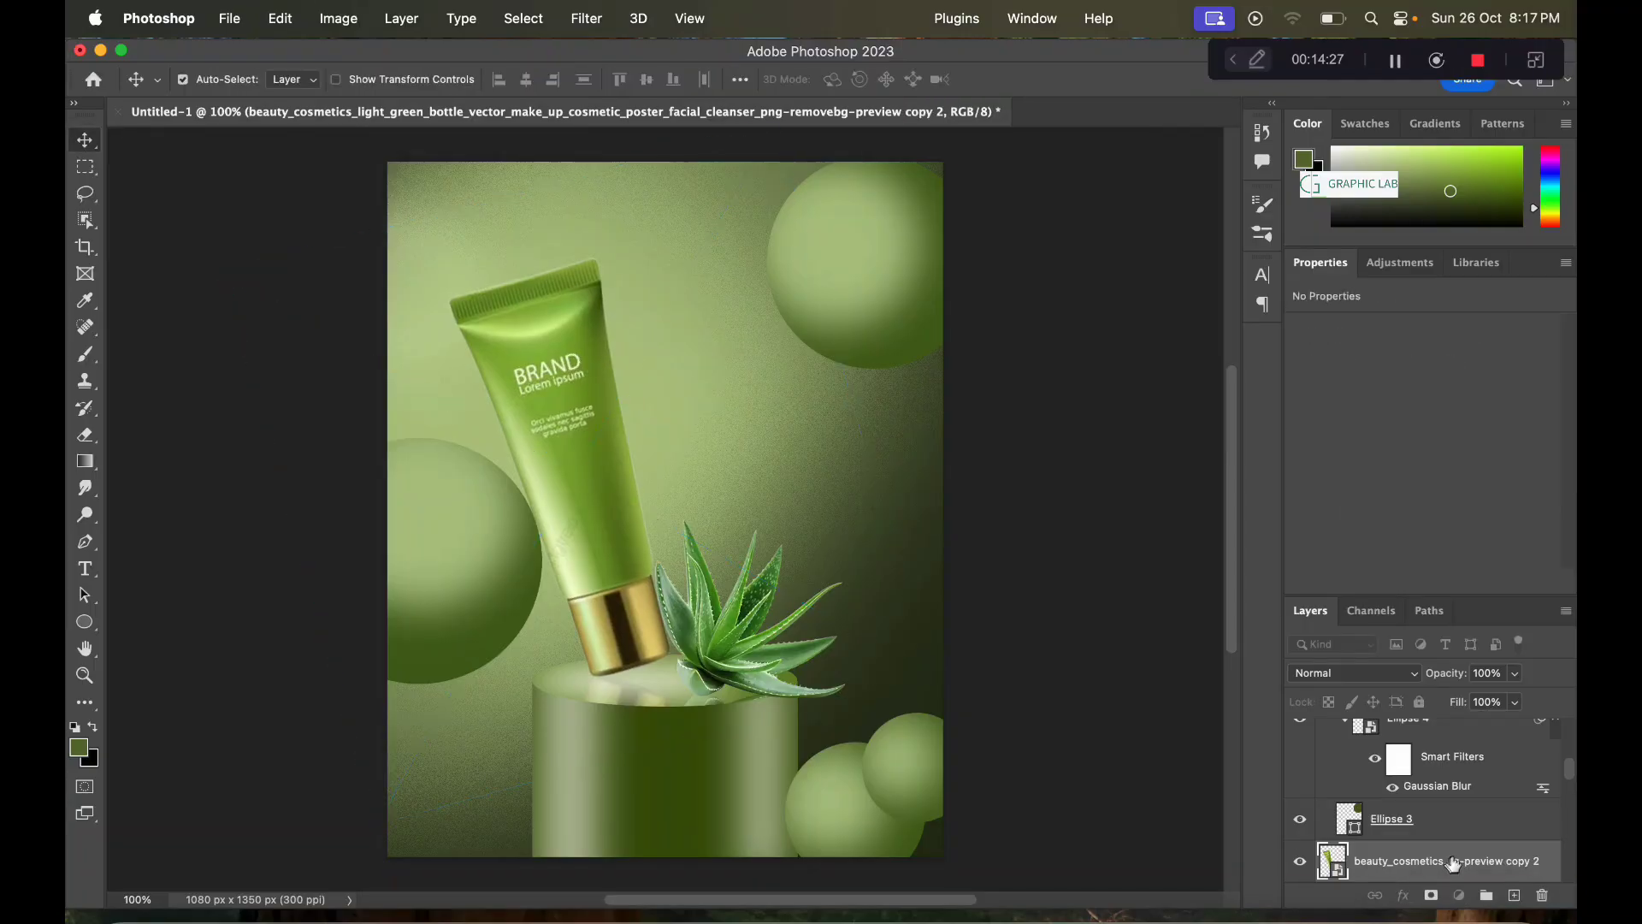
mouse_move(1453, 866)
left_mouse_down()
mouse_move(1419, 685)
mouse_move(1411, 775)
left_mouse_up()
right_click(1423, 797)
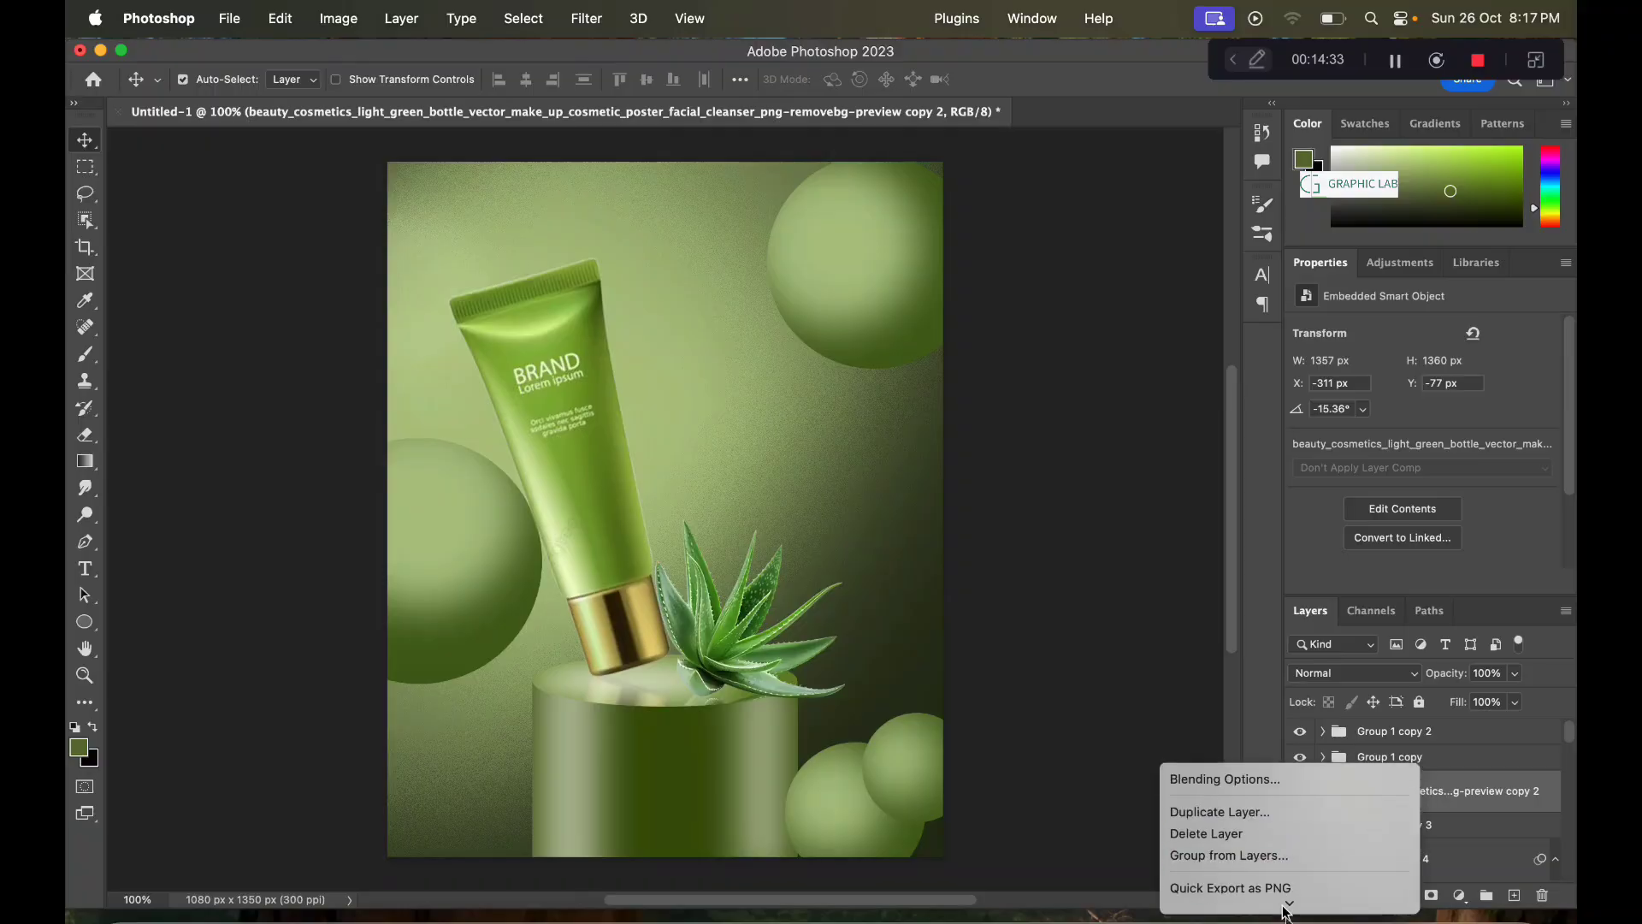
scroll(1292, 847, "down", 5)
scroll(1292, 847, "down", 5)
left_click(1276, 658)
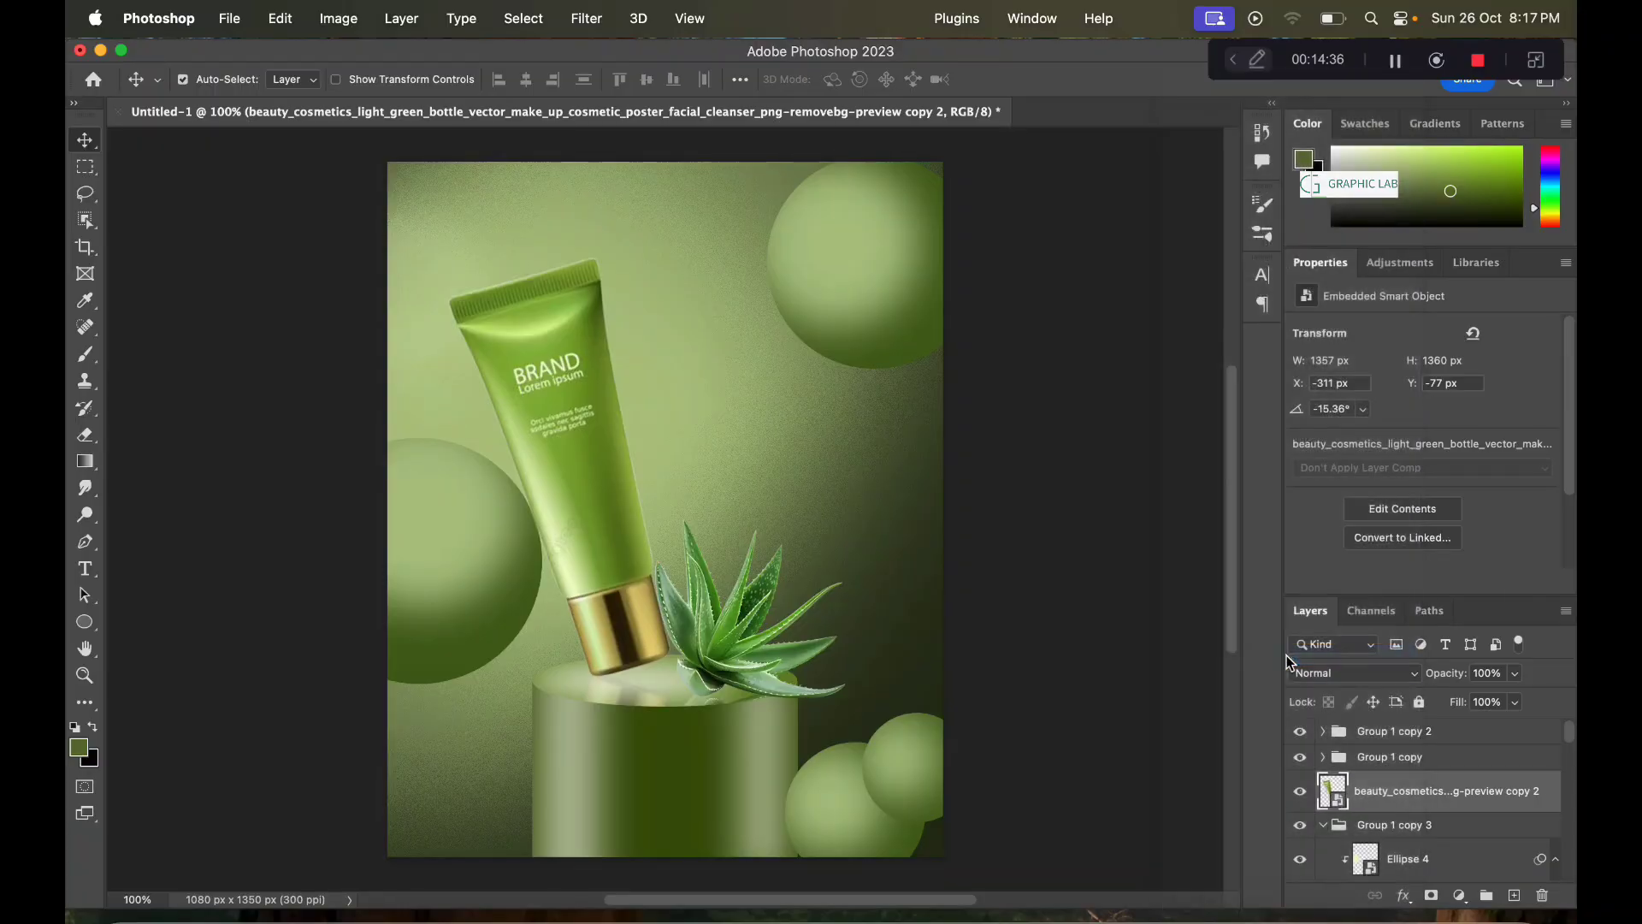
left_click(1399, 809, "alt")
left_click(1394, 827)
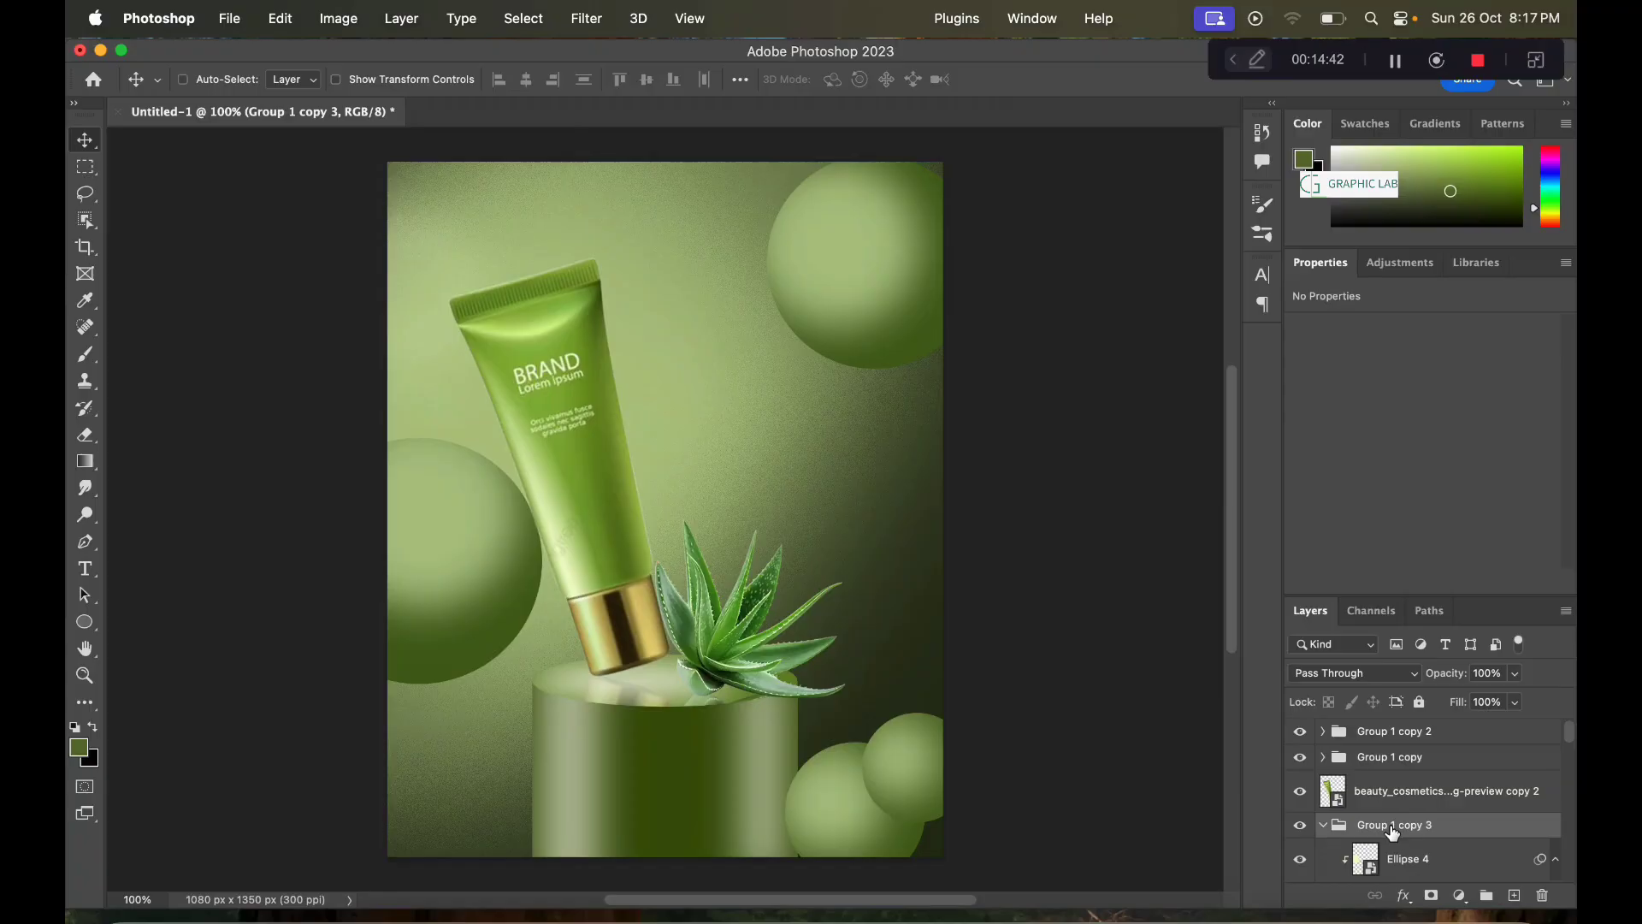
key("ctrl+t")
left_click(917, 429)
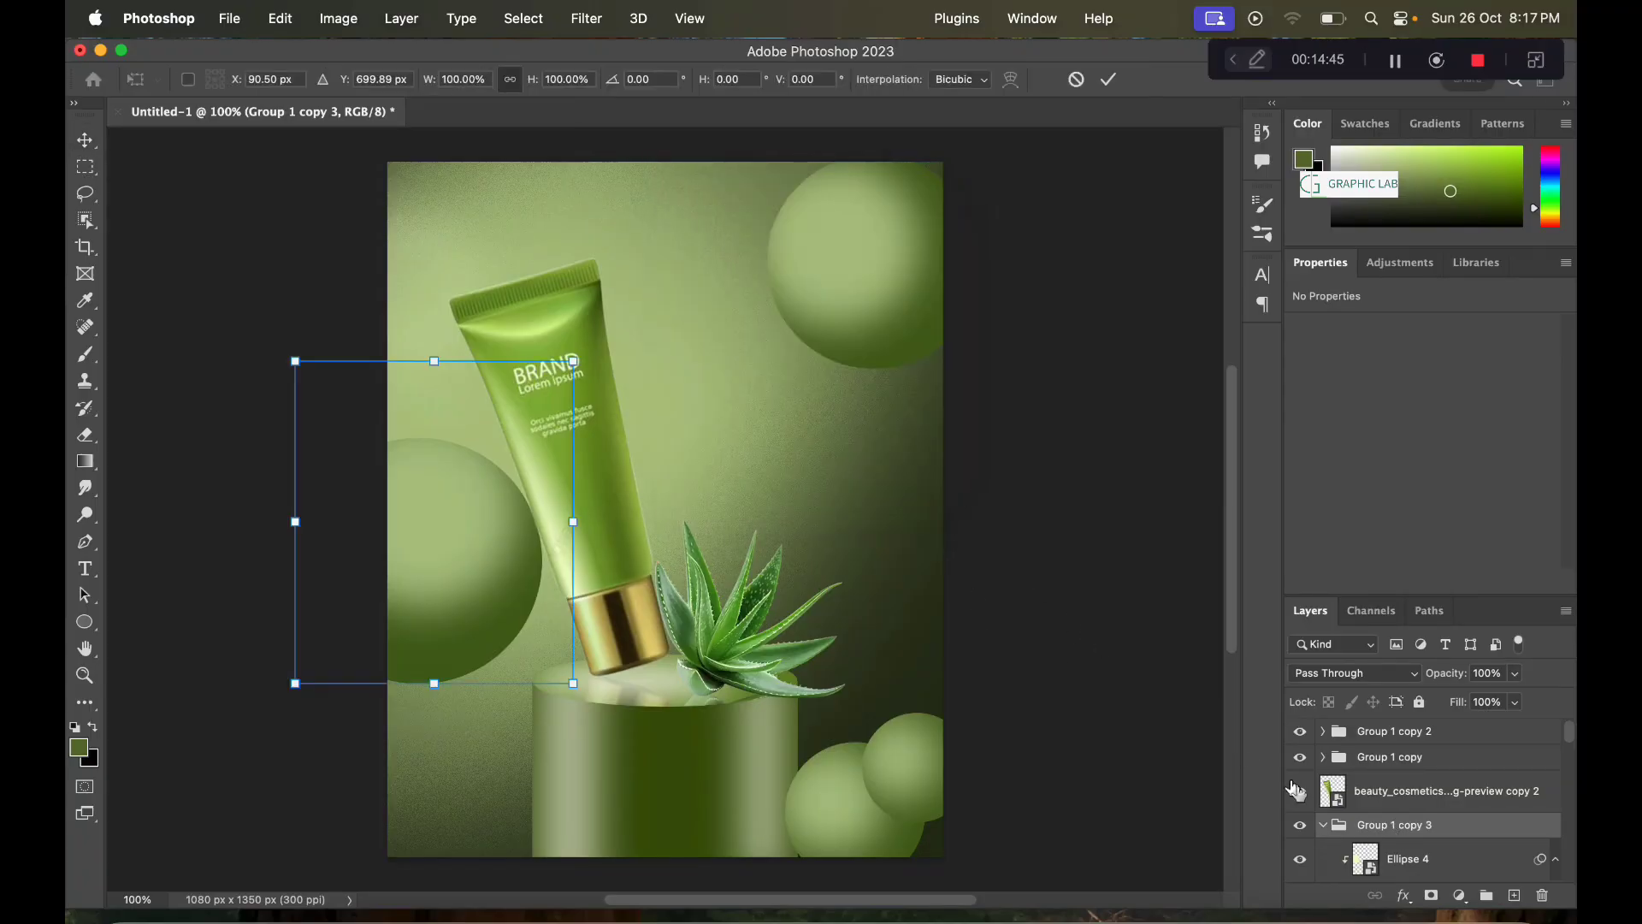
left_click(1356, 794)
right_click(1405, 794)
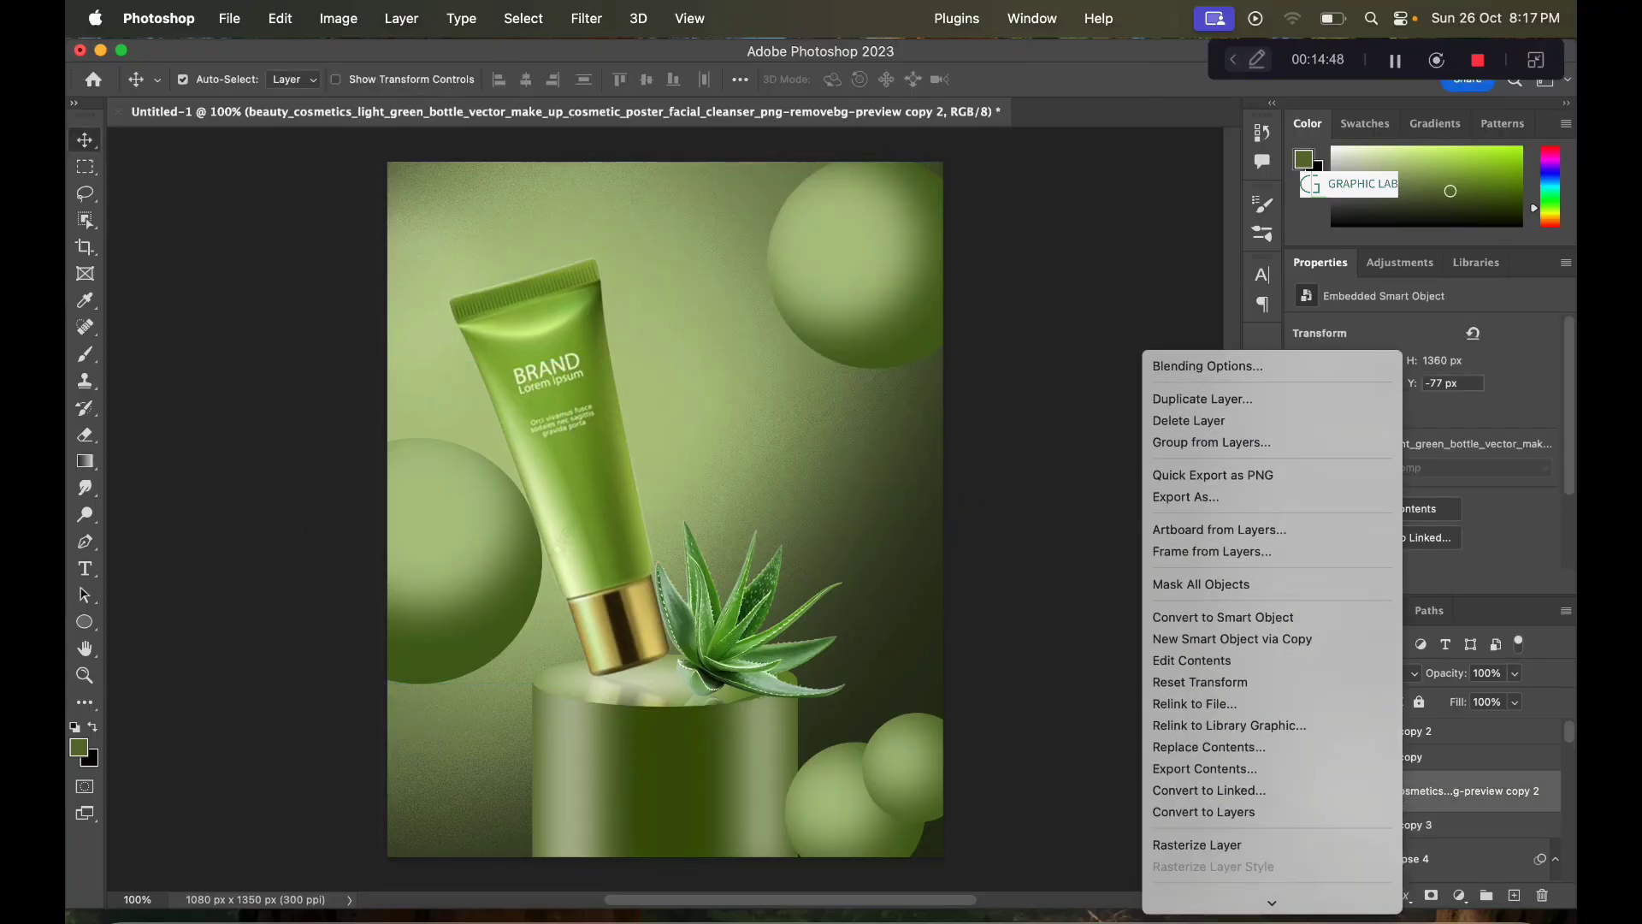
left_click(1232, 608)
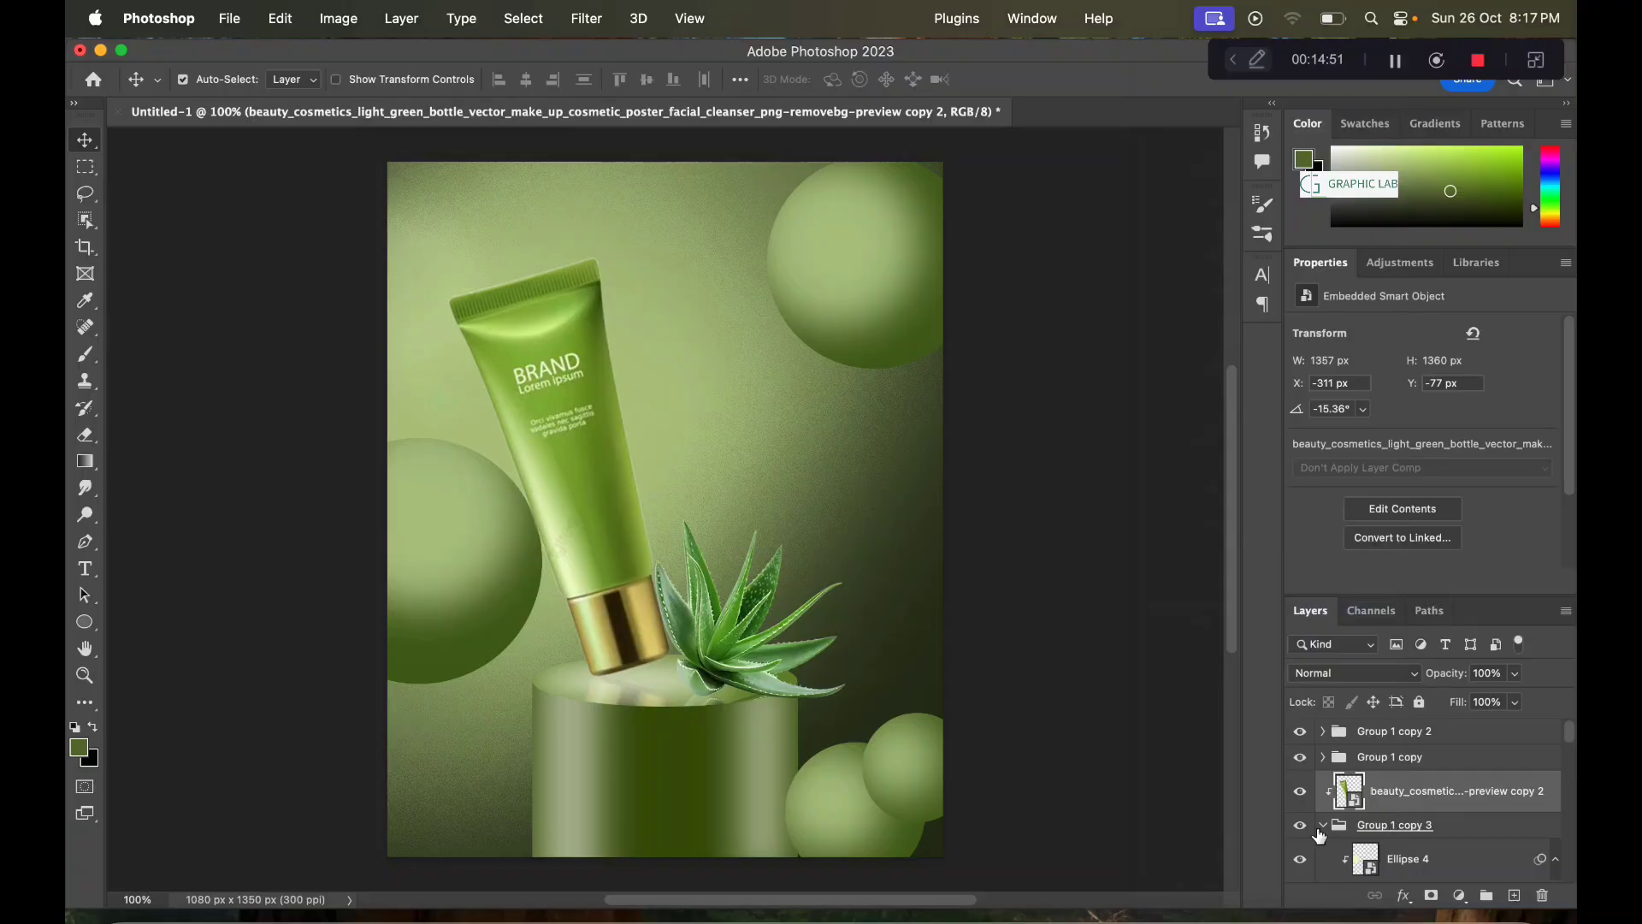
left_click(1325, 828)
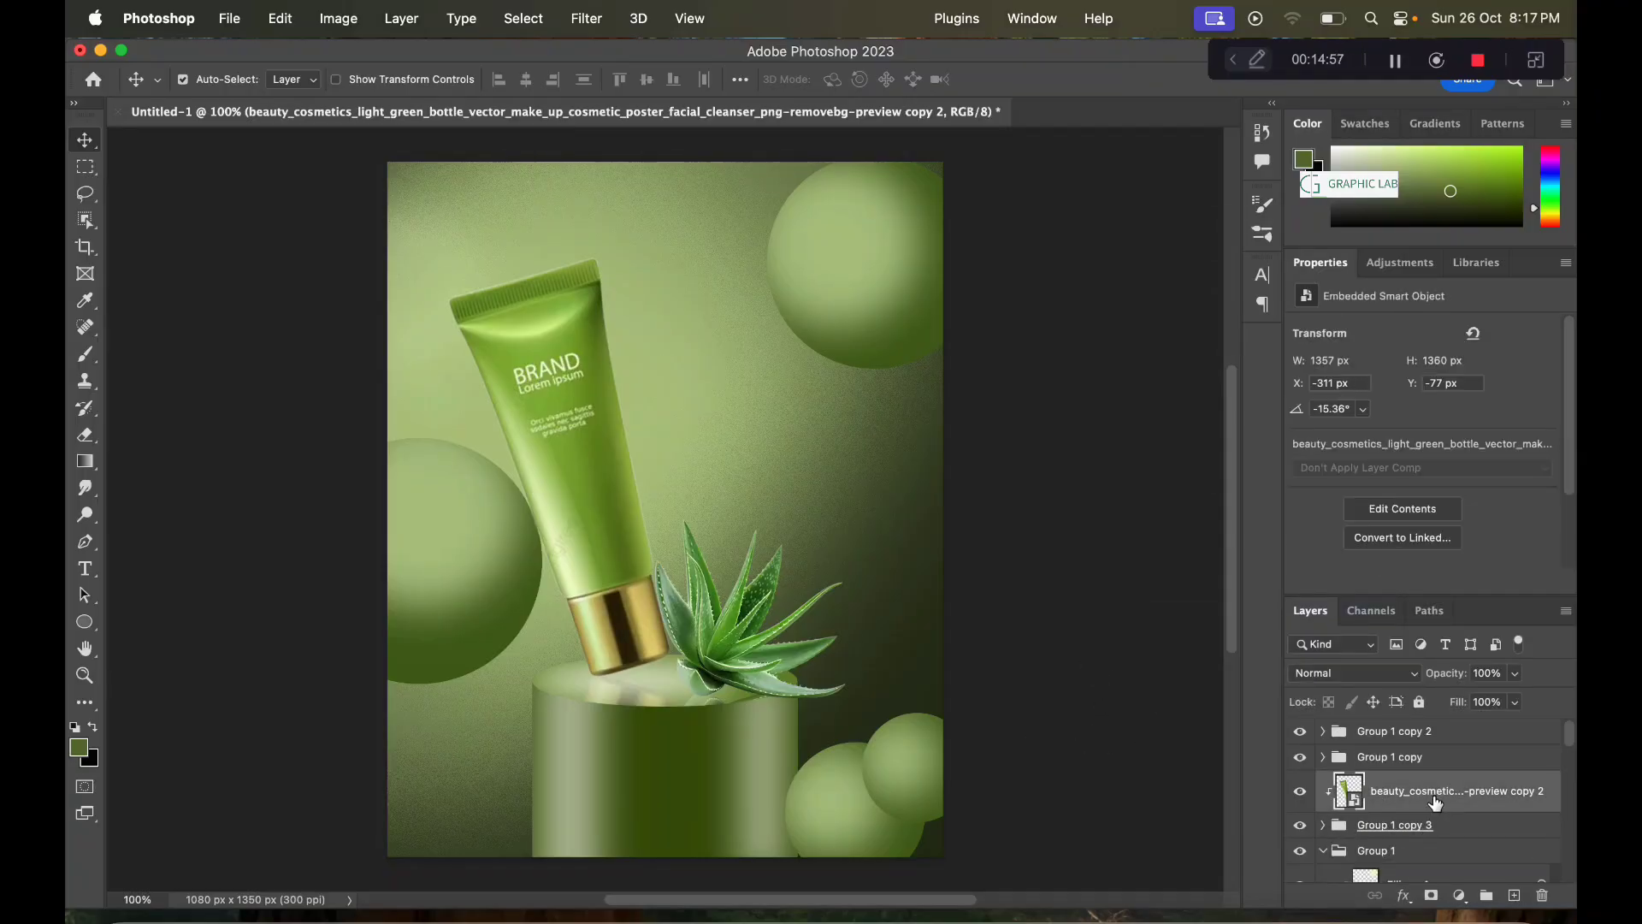
key("Delete")
left_click(570, 509)
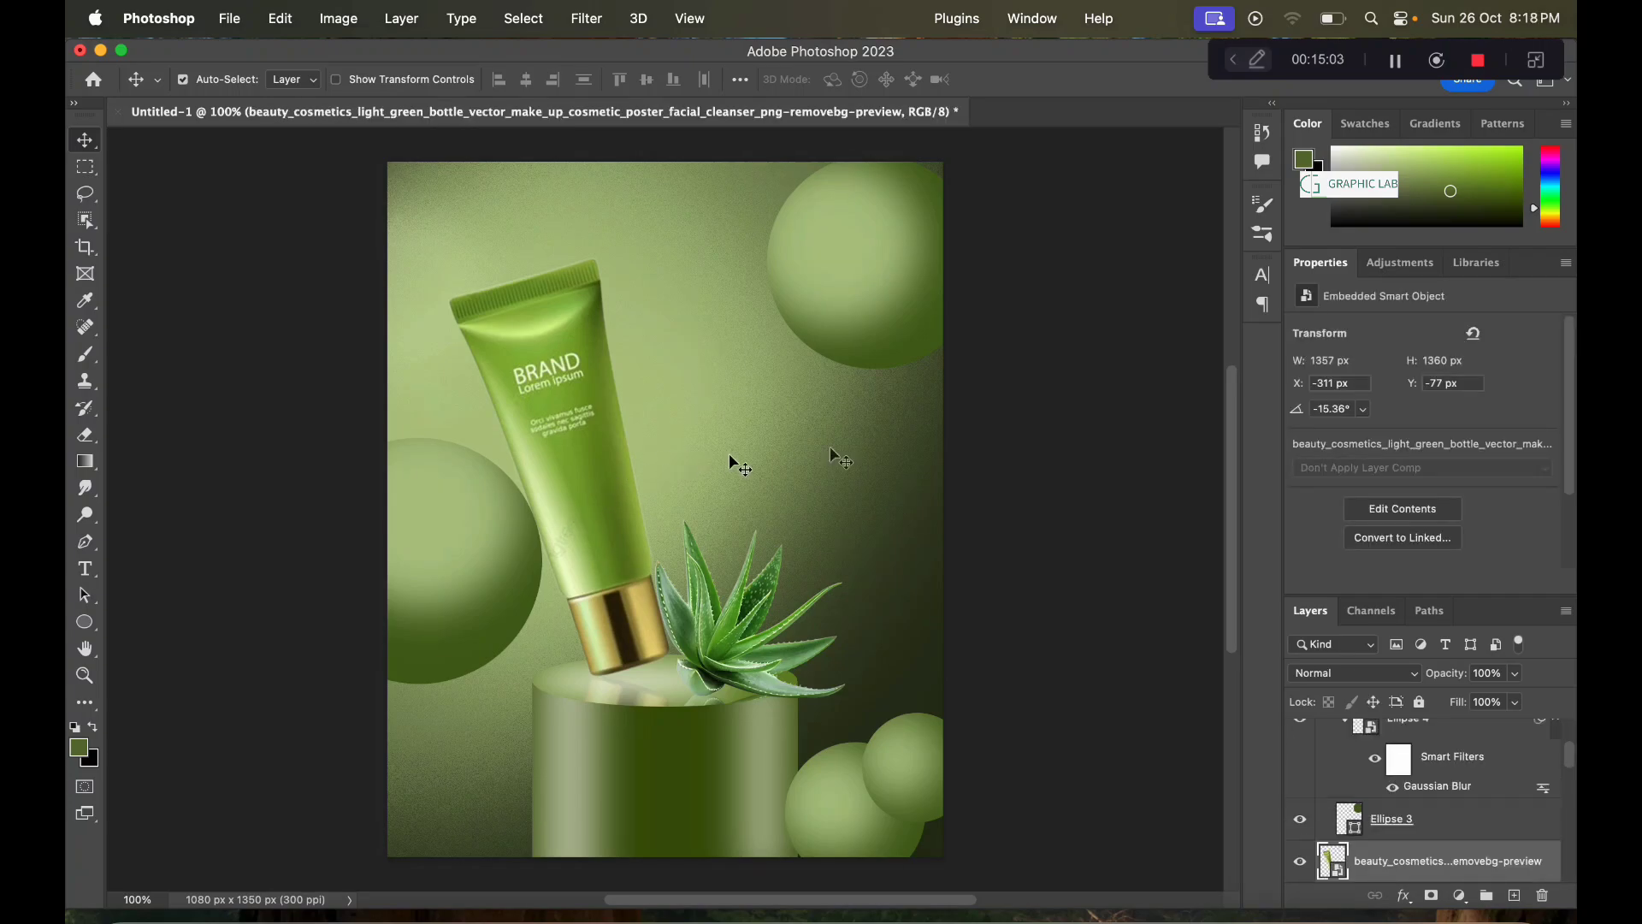
Step: Draw a 431 × 99 px dark green pill right of the tube with no stroke
left_click(1395, 60)
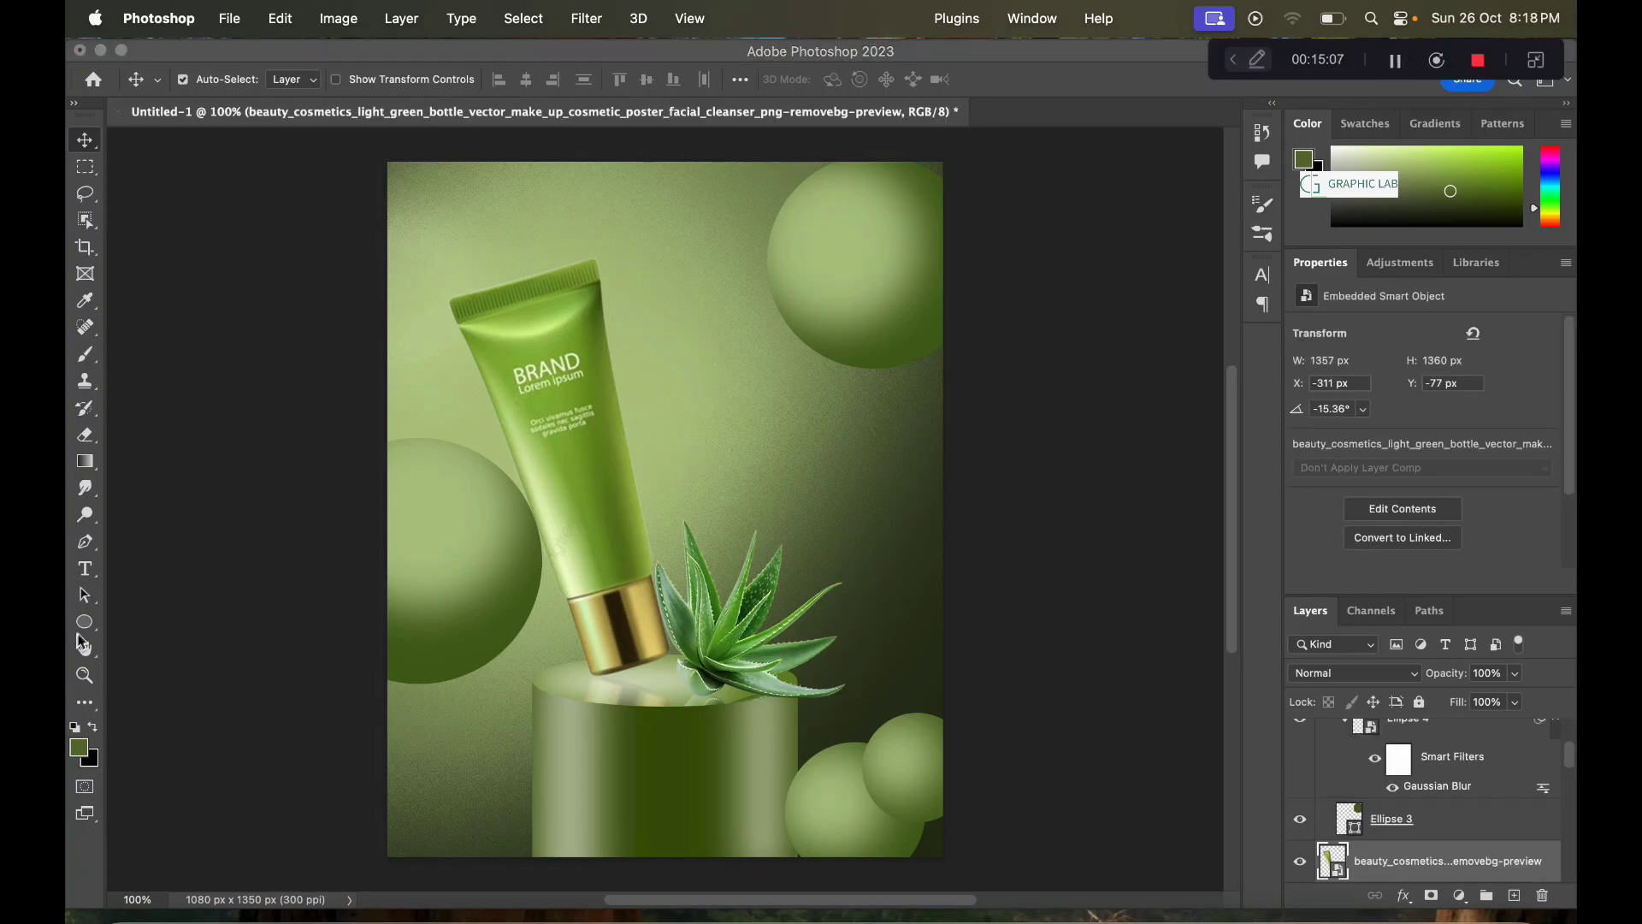
left_click_drag(83, 622, 150, 619)
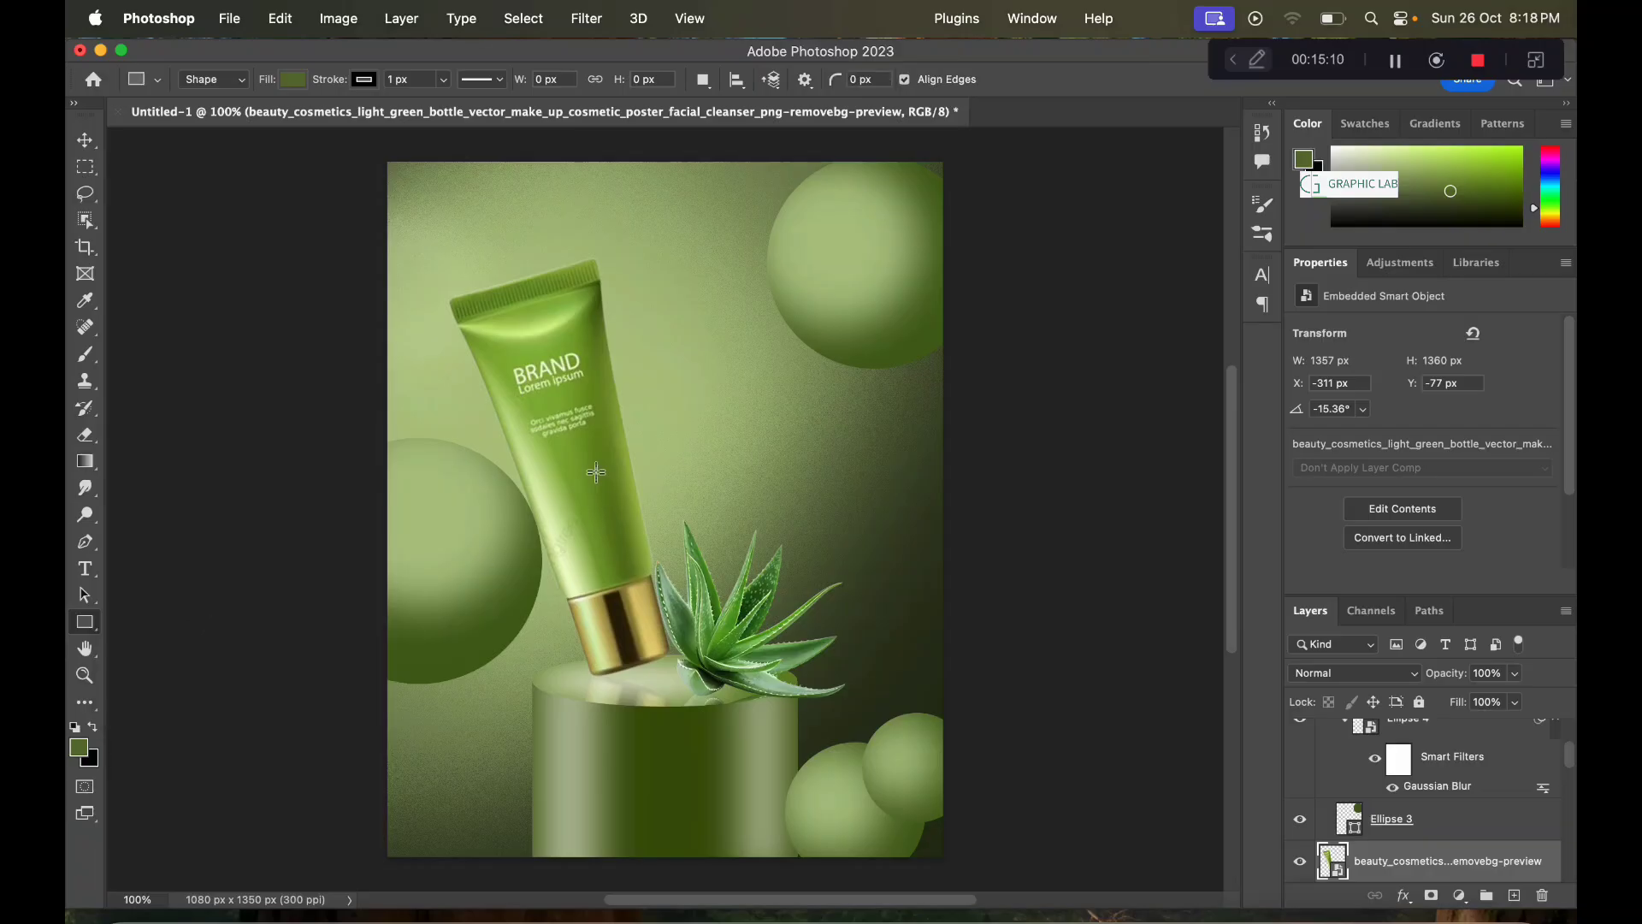
left_click_drag(678, 419, 900, 469)
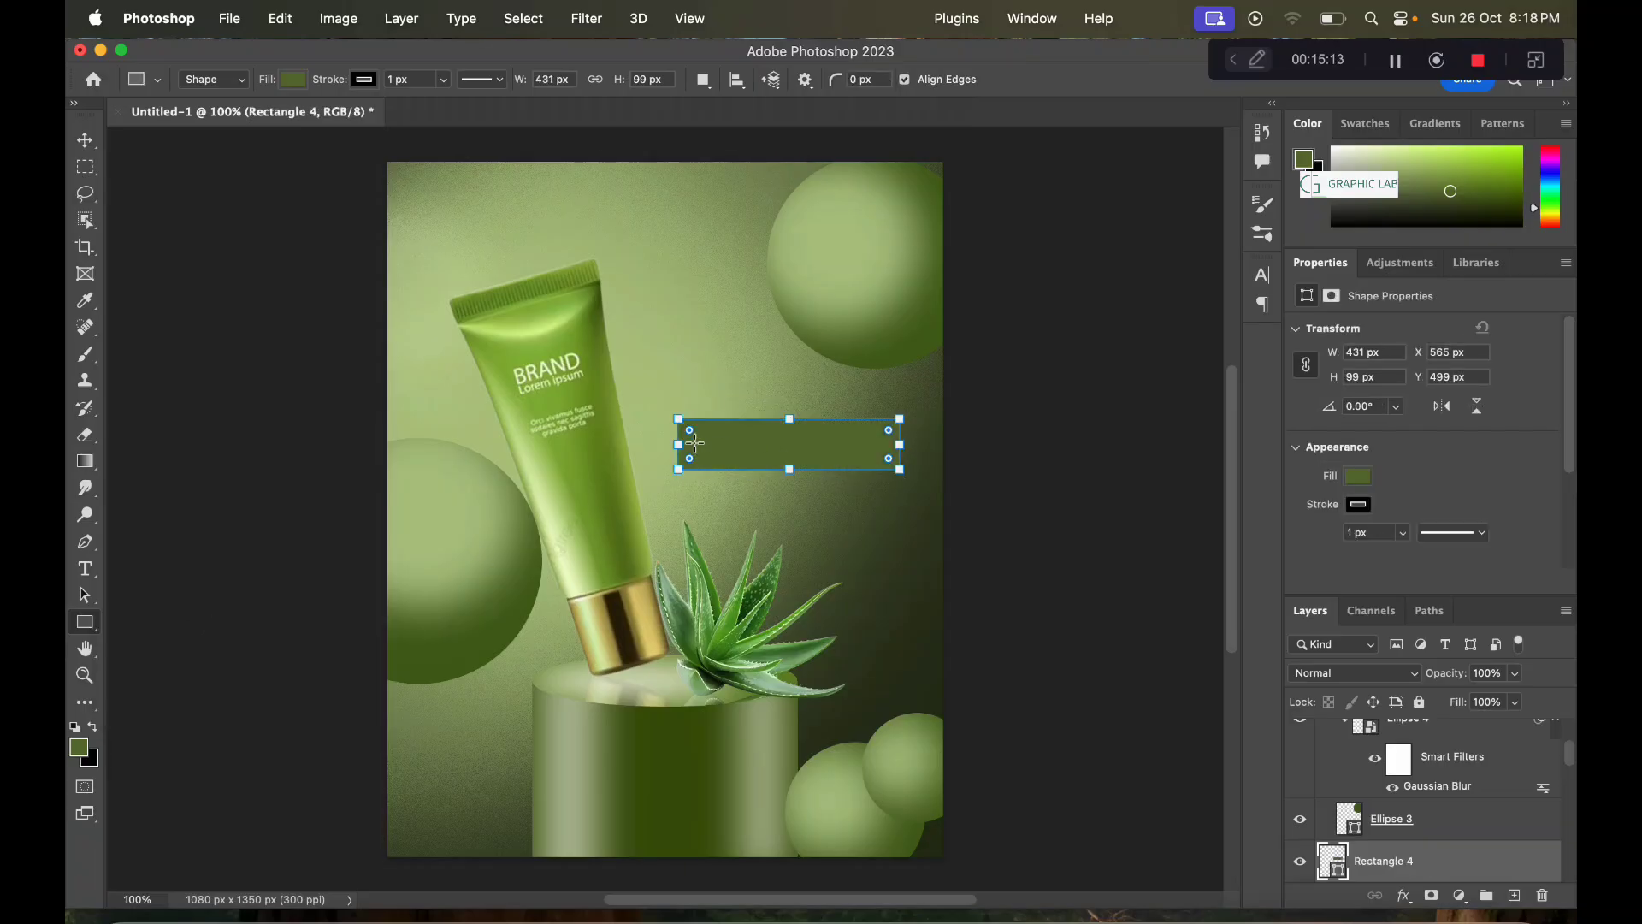
left_click_drag(694, 438, 817, 445)
left_click(86, 141)
mouse_move(816, 435)
left_mouse_down()
mouse_move(764, 649)
mouse_move(816, 514)
left_mouse_up()
left_click(1359, 505)
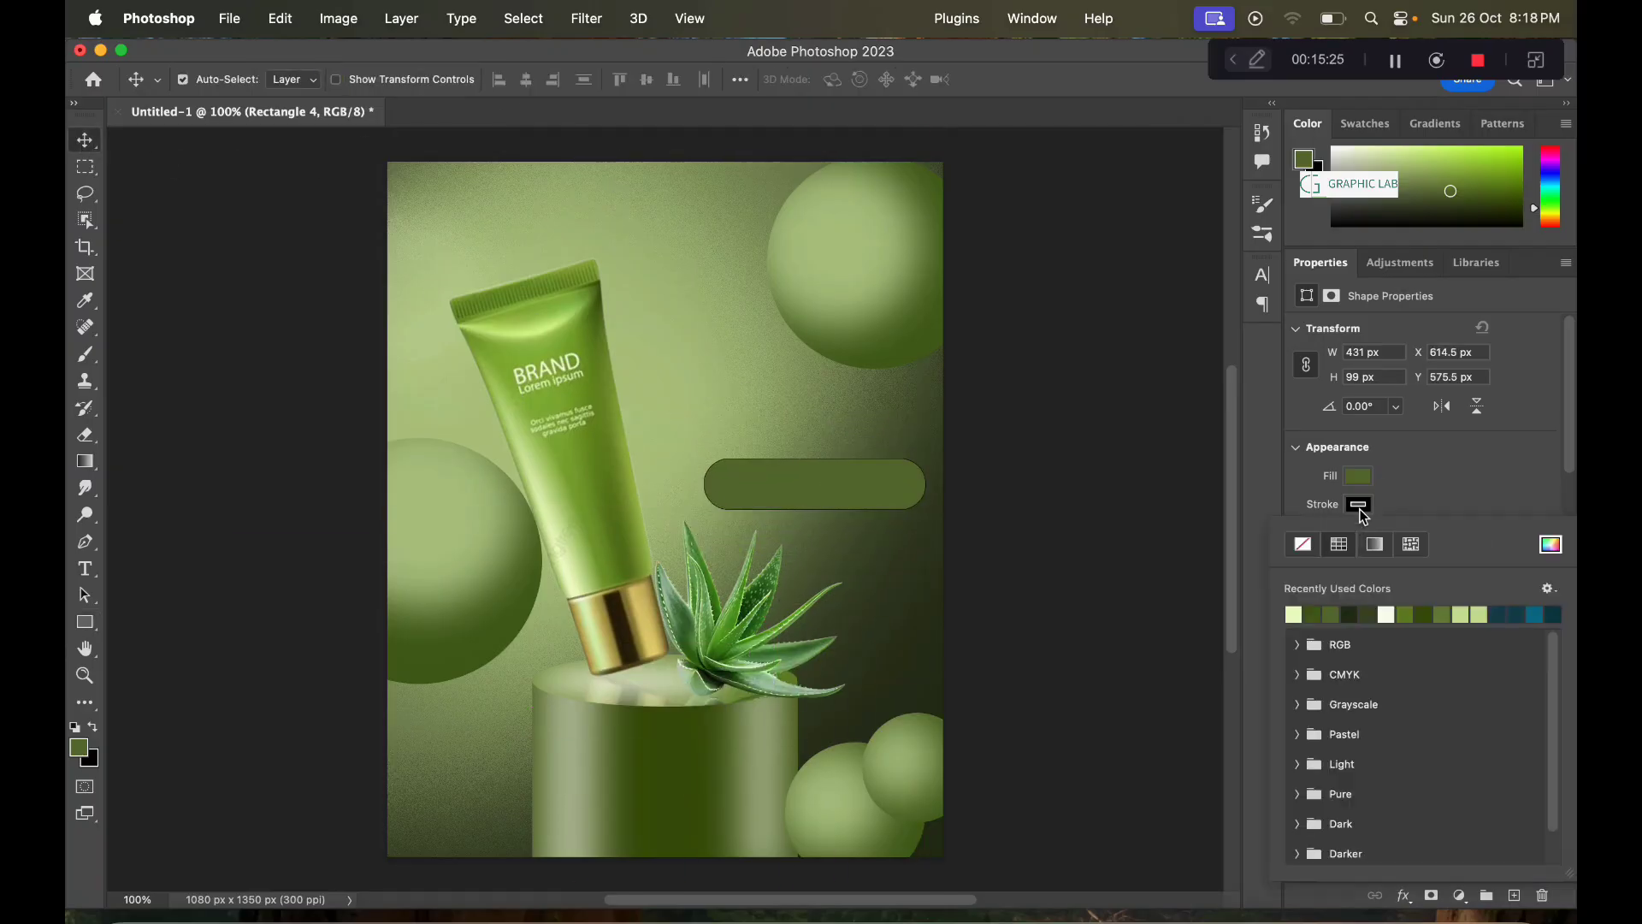
left_click(1303, 545)
left_click(85, 569)
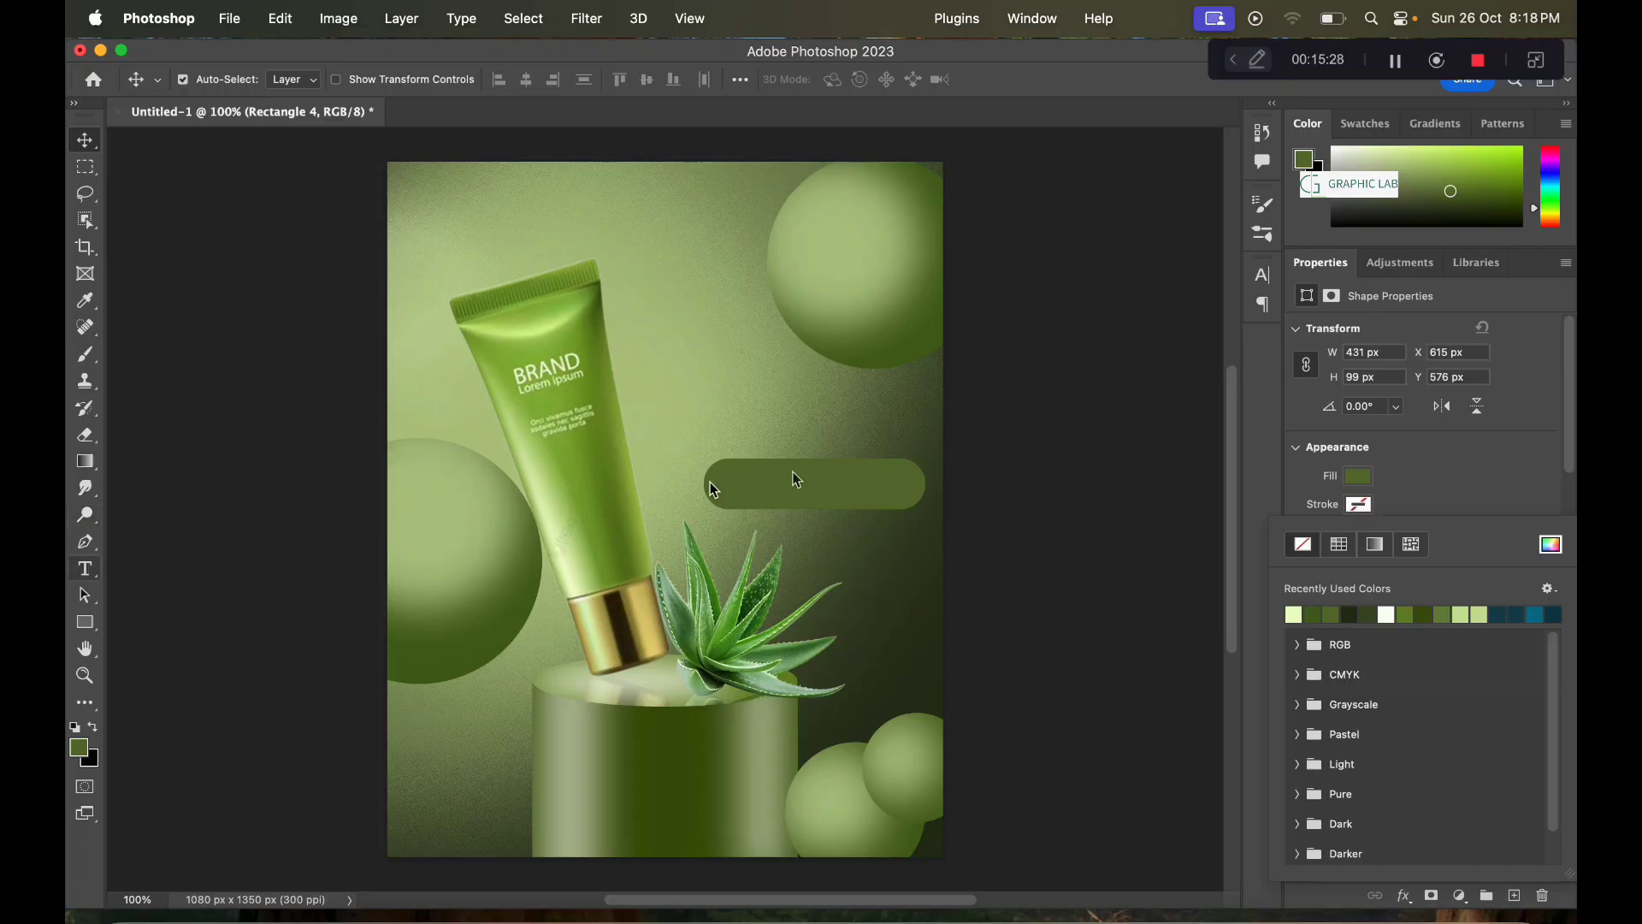
Step: Label the pill 'Order Now' in white #ffffff text
left_click(84, 571)
left_click(783, 482)
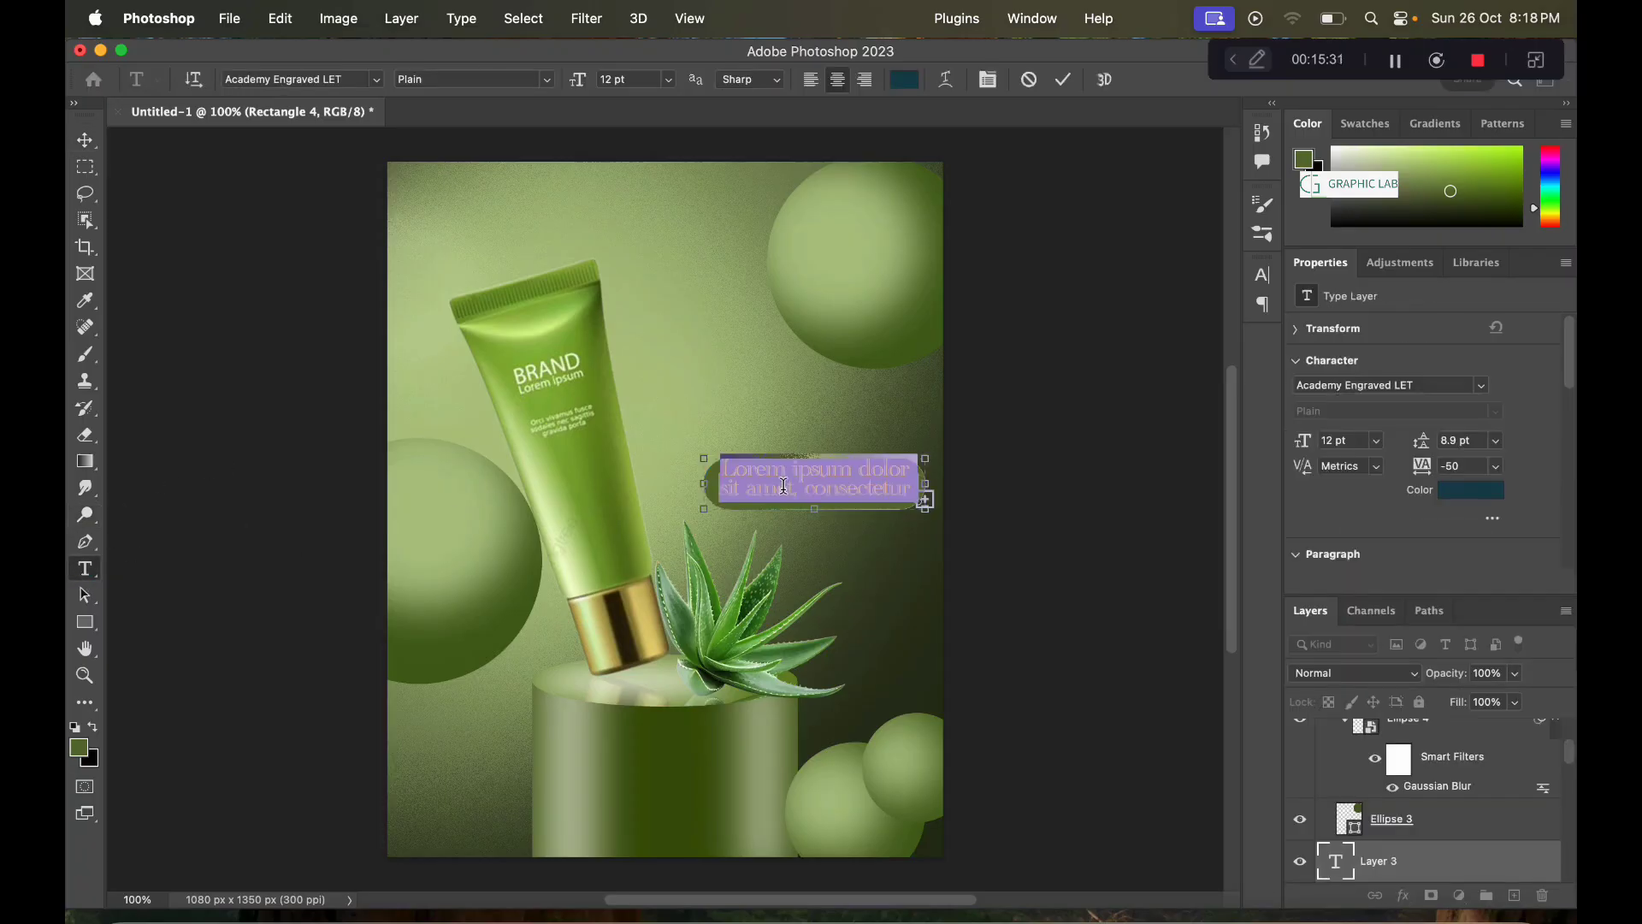
key("BackSpace")
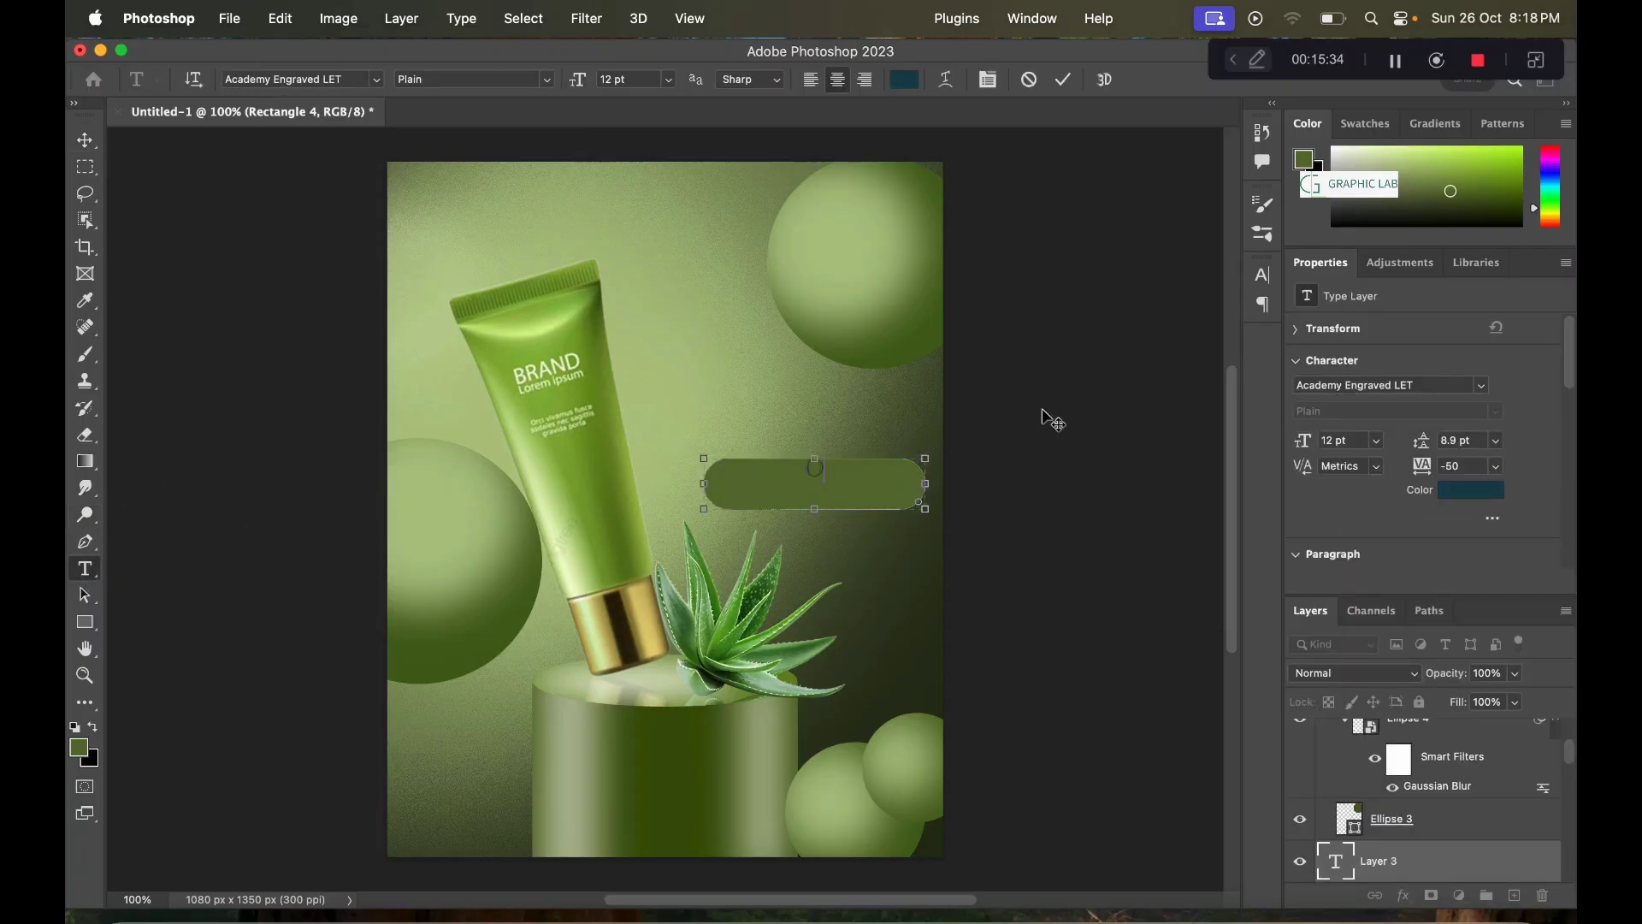
type("OrderN")
type("ow")
left_click(1063, 80)
left_click(902, 79)
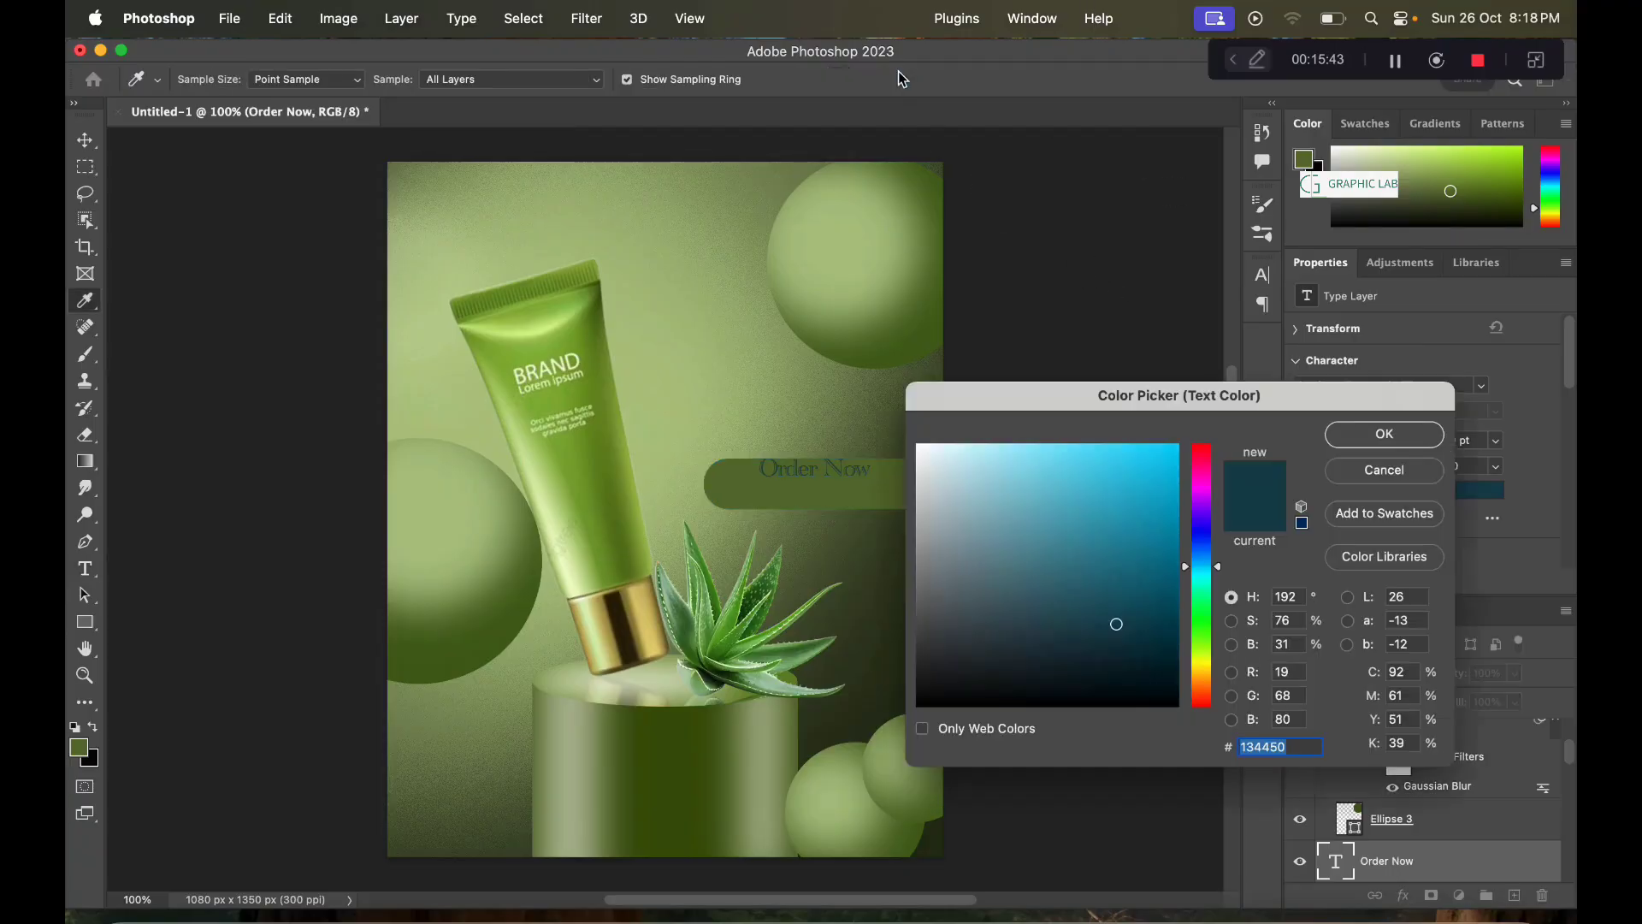
type("ffffff")
left_click(1368, 445)
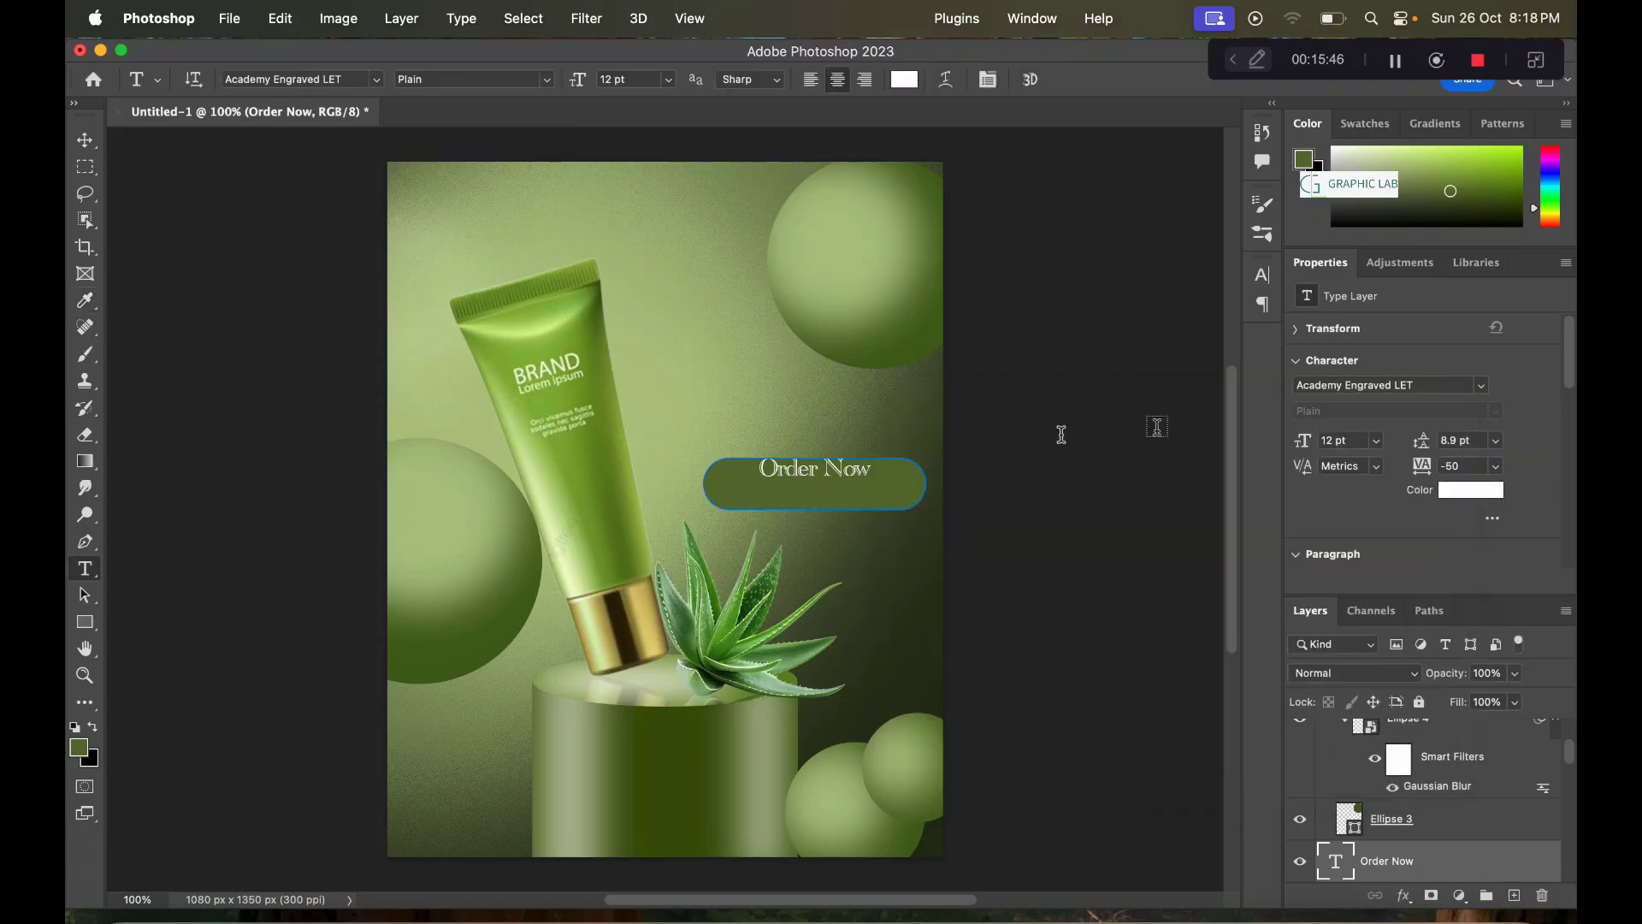
key("ctrl+t")
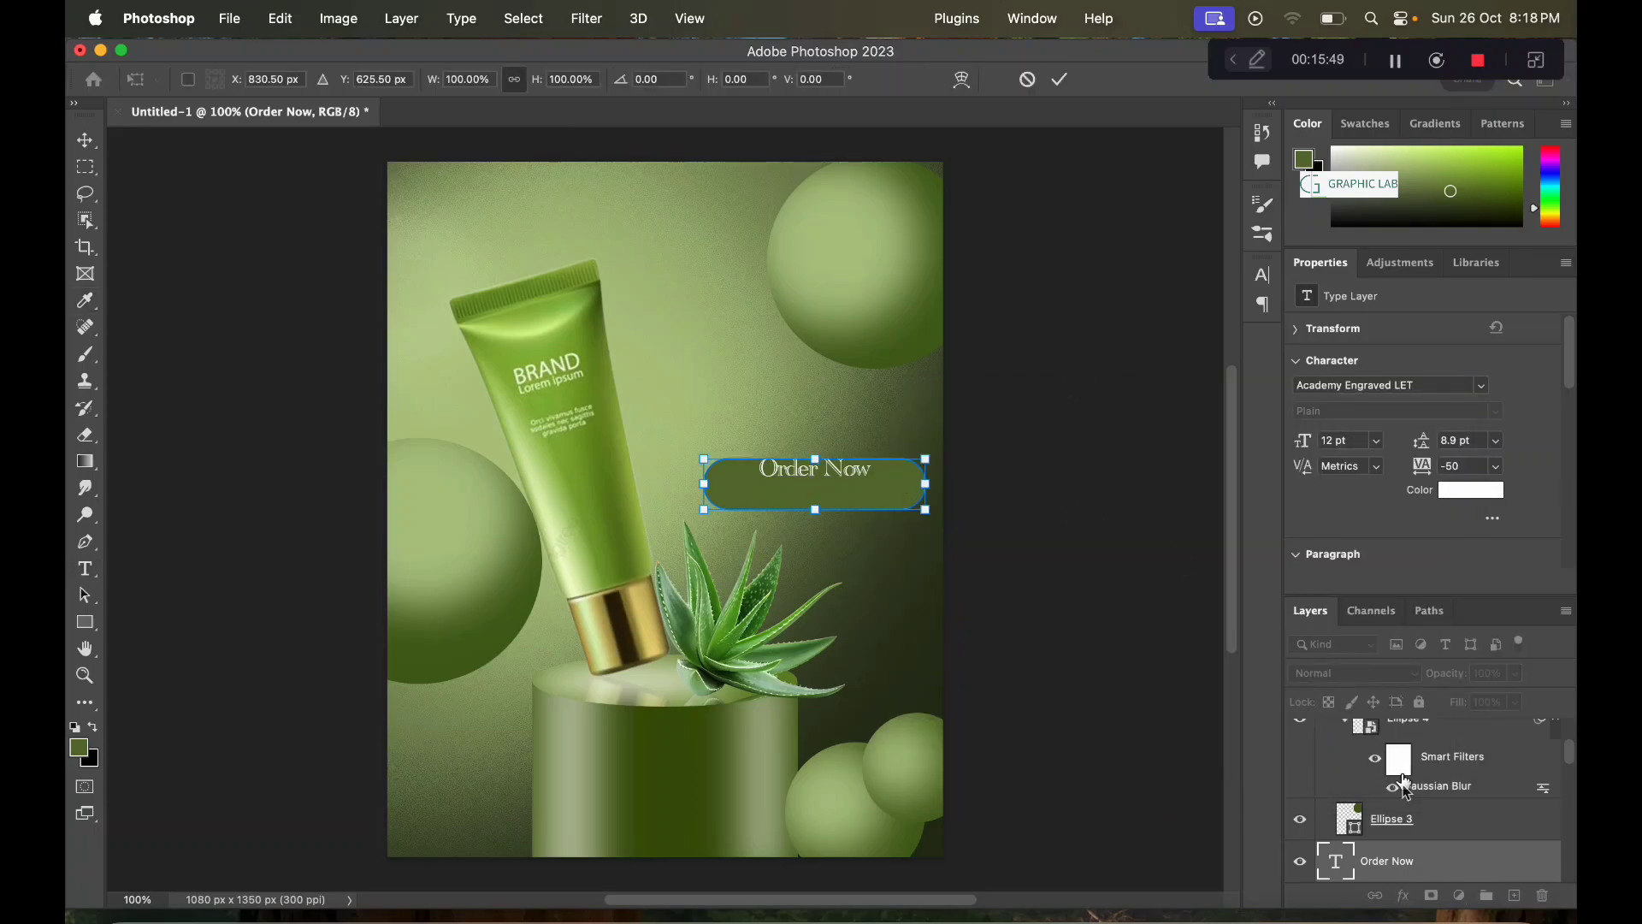
Step: Set Order Now in Apple Symbols and enlarge it to 20.62 pt
key("Return")
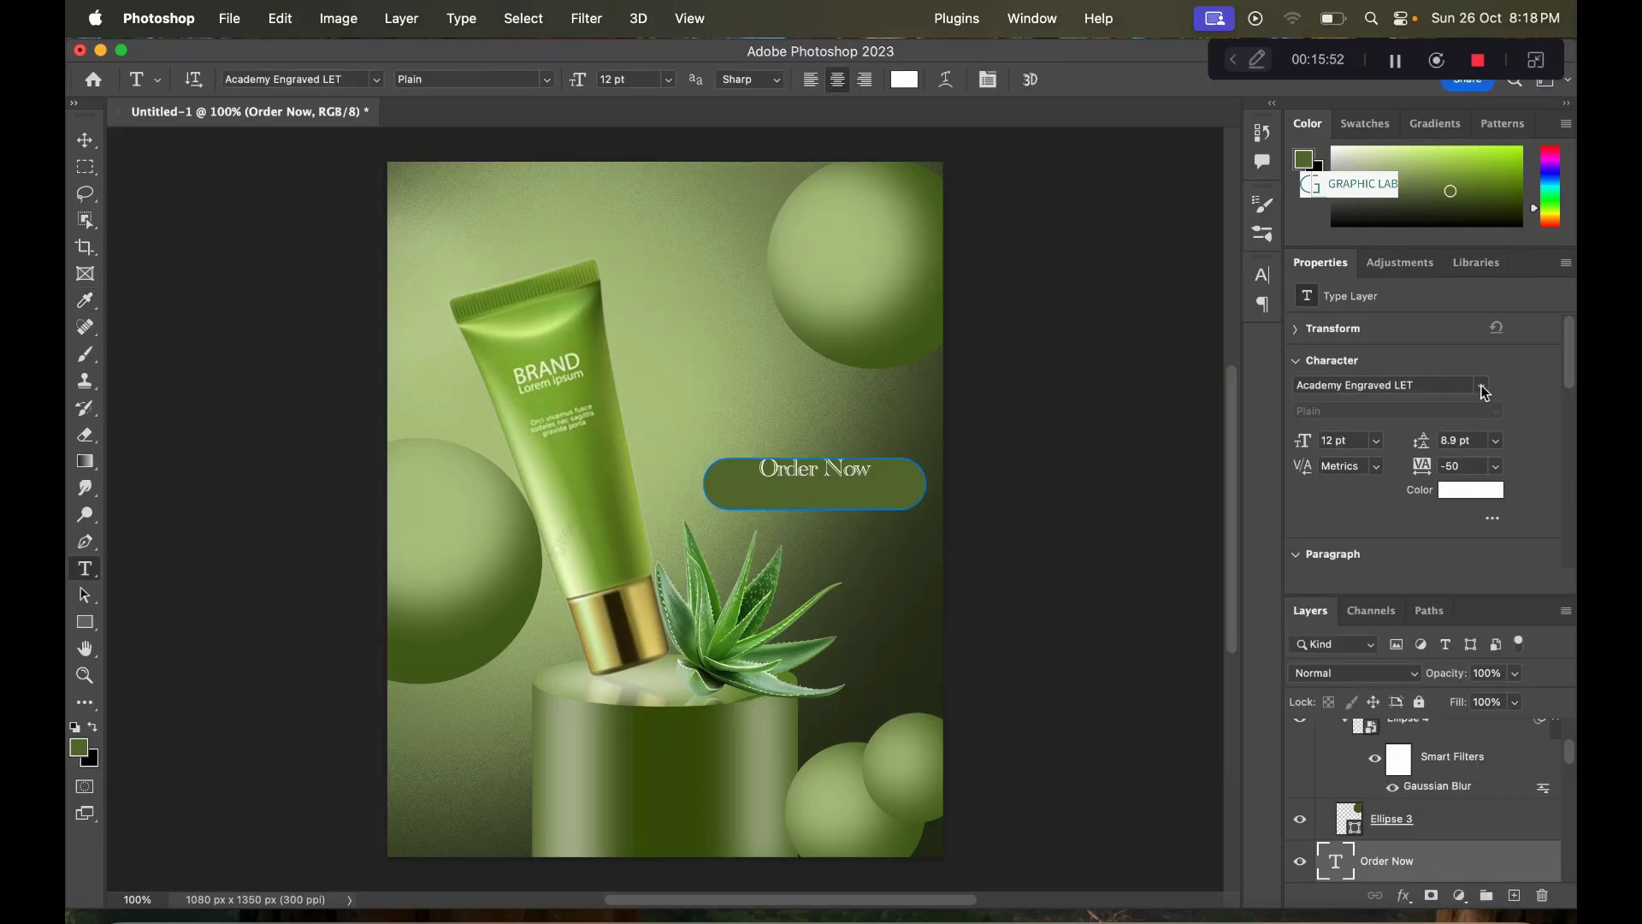
left_click(1481, 386)
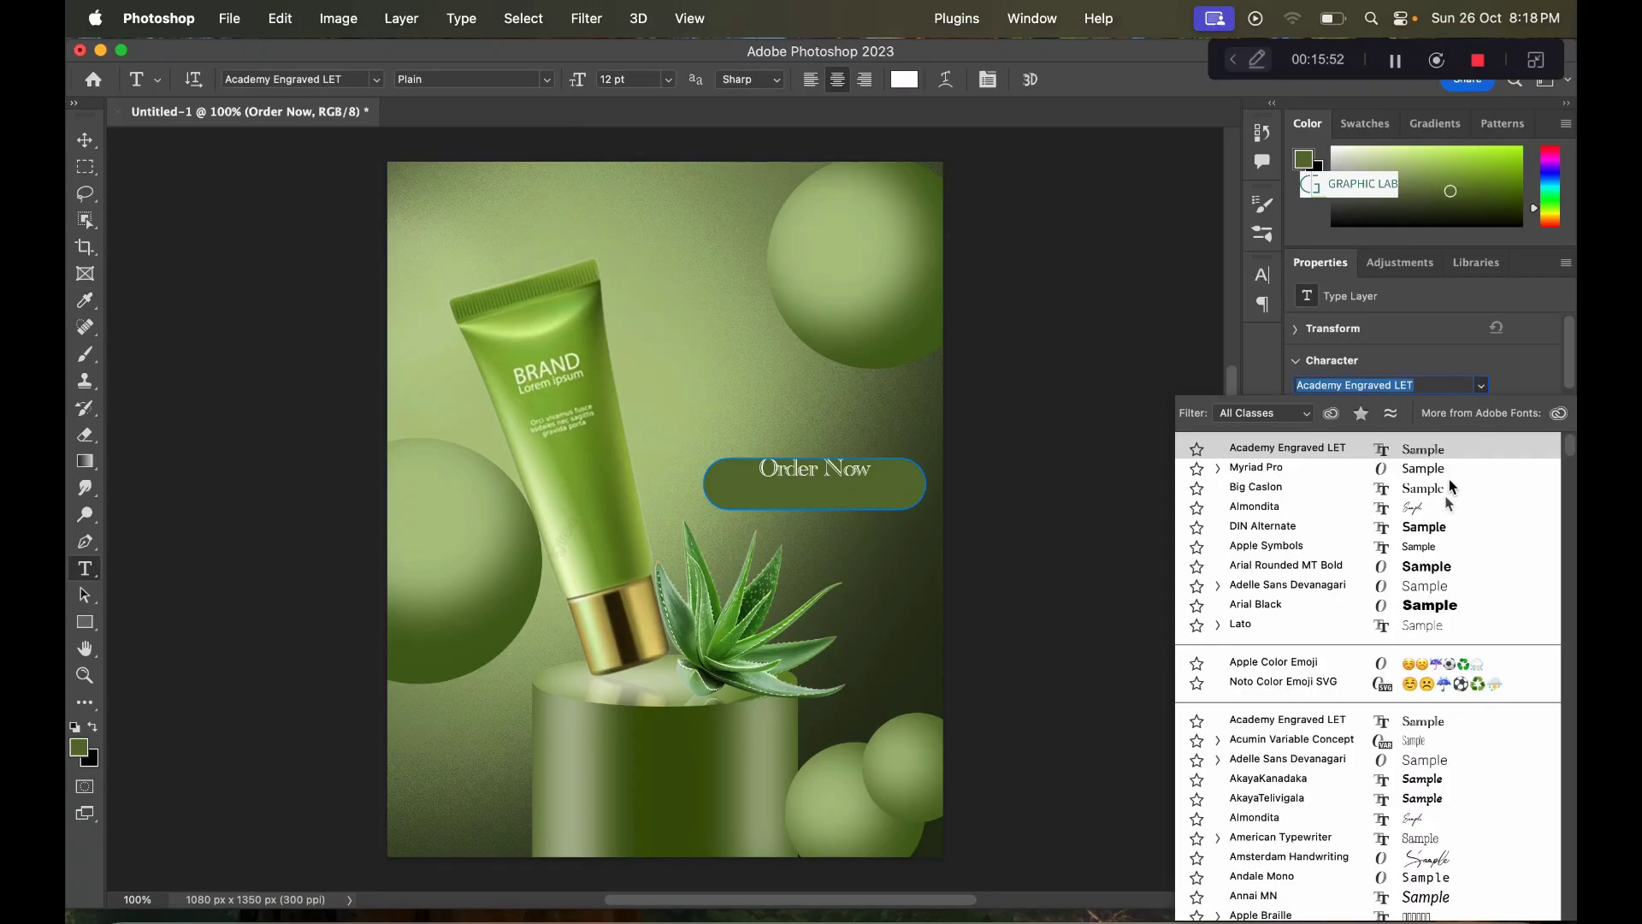
left_click(1437, 550)
key("ctrl+t")
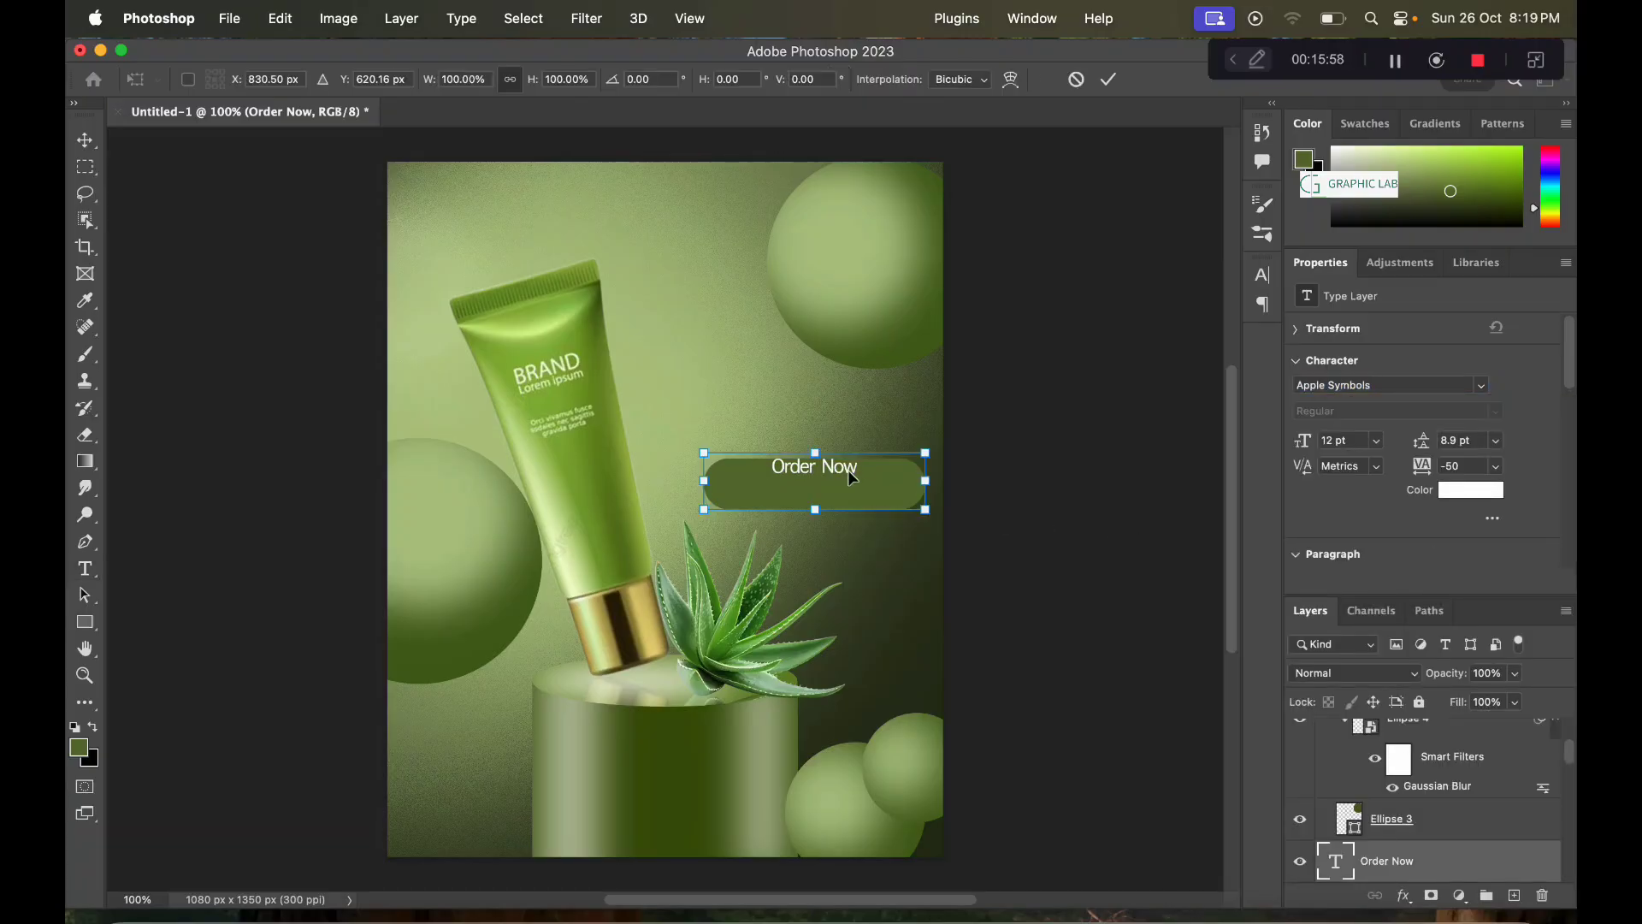
mouse_move(849, 469)
left_mouse_down()
mouse_move(888, 484)
mouse_move(1083, 419)
left_mouse_up()
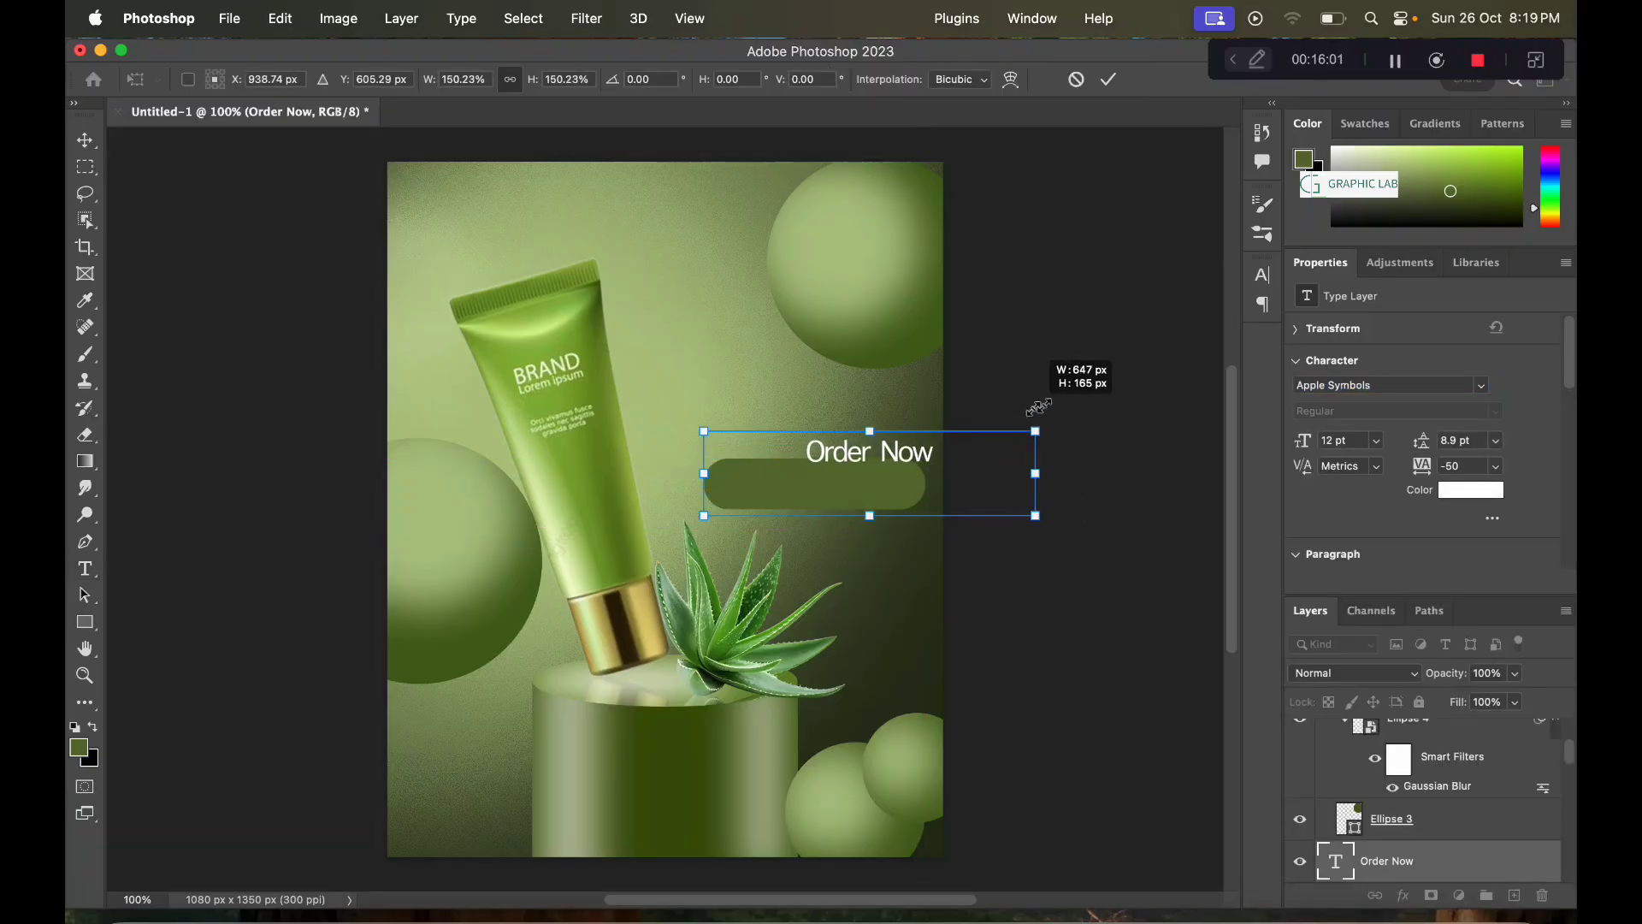
left_click_drag(894, 450, 808, 490)
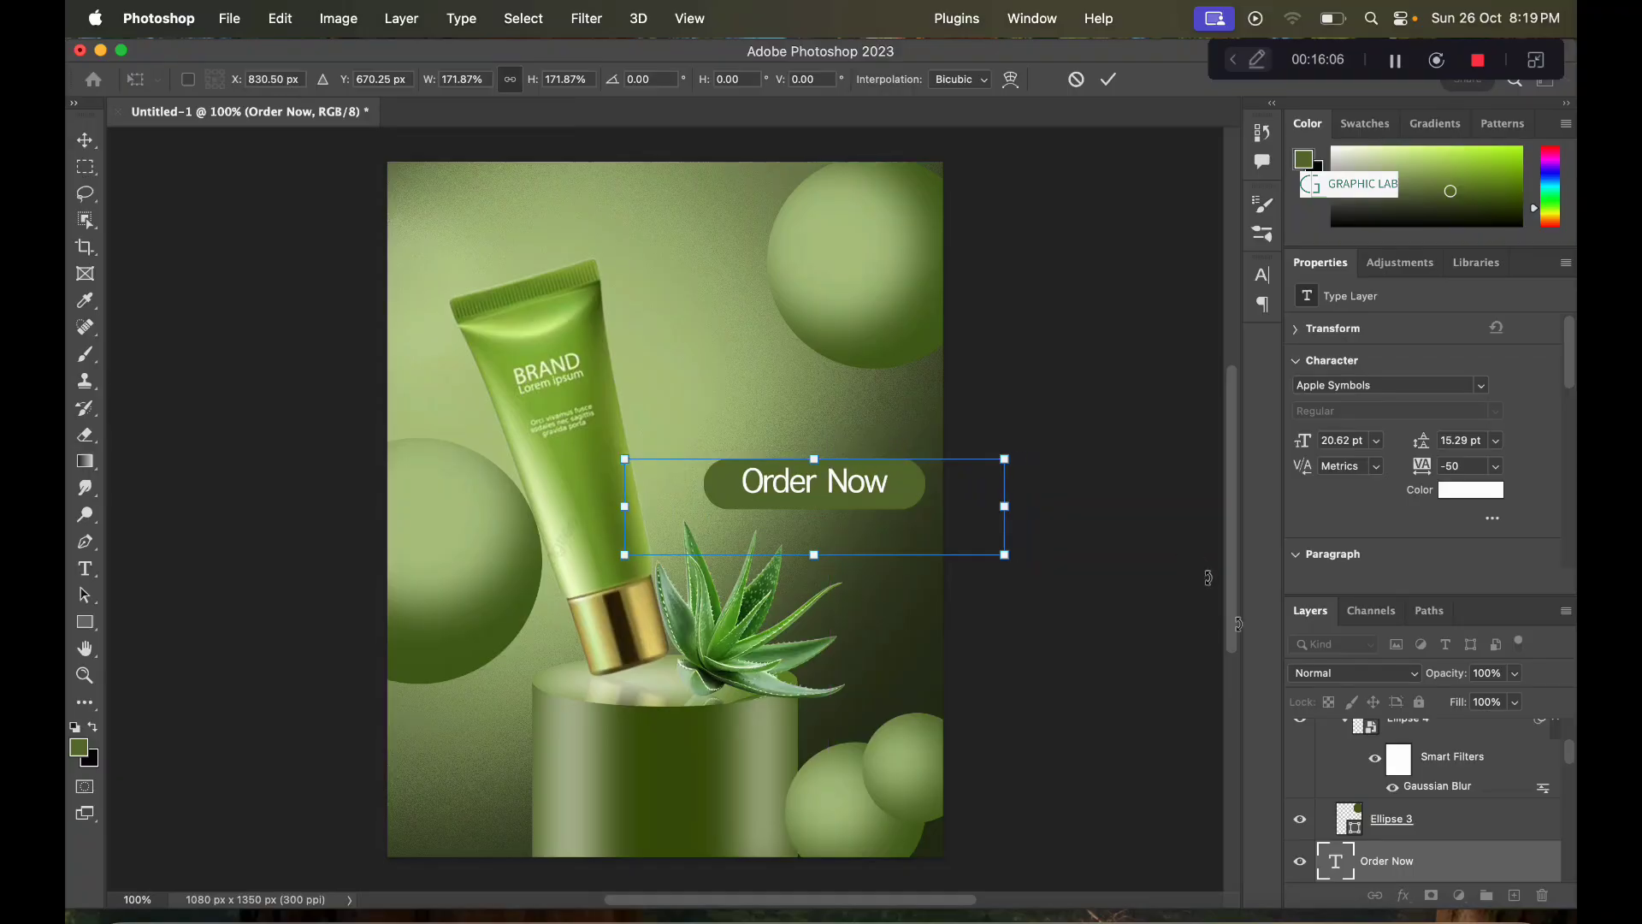
double_click(1350, 868)
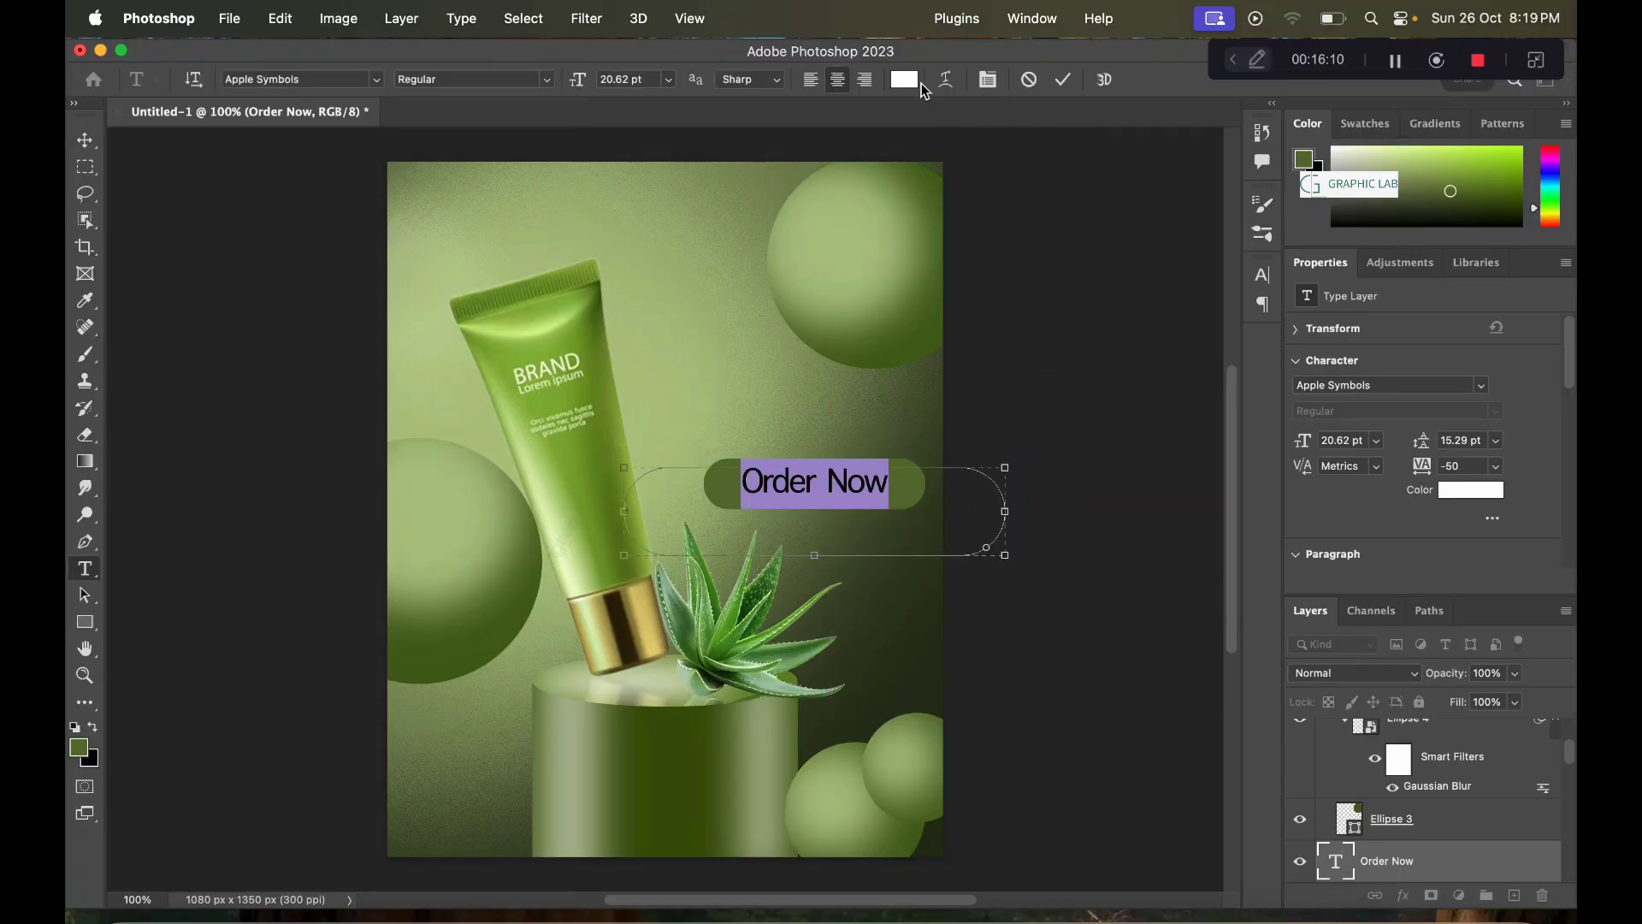
Step: Tint the label pale cream #f9ffe3 and nudge it down to centre it in the pill
left_click(915, 81)
left_click(1199, 650)
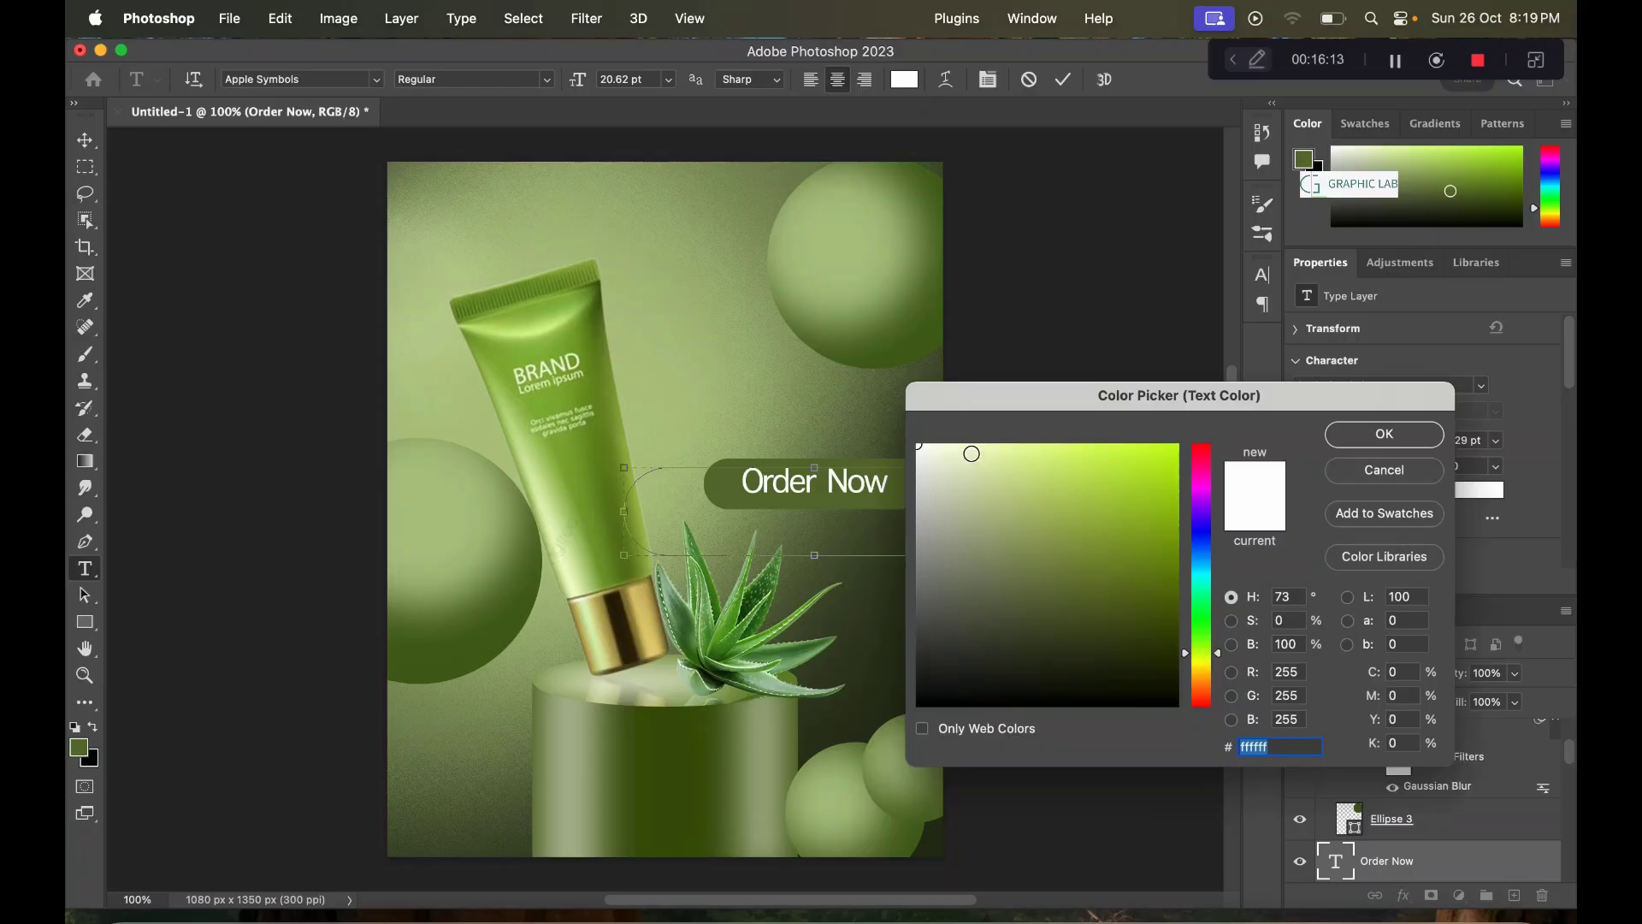
left_click_drag(972, 454, 946, 444)
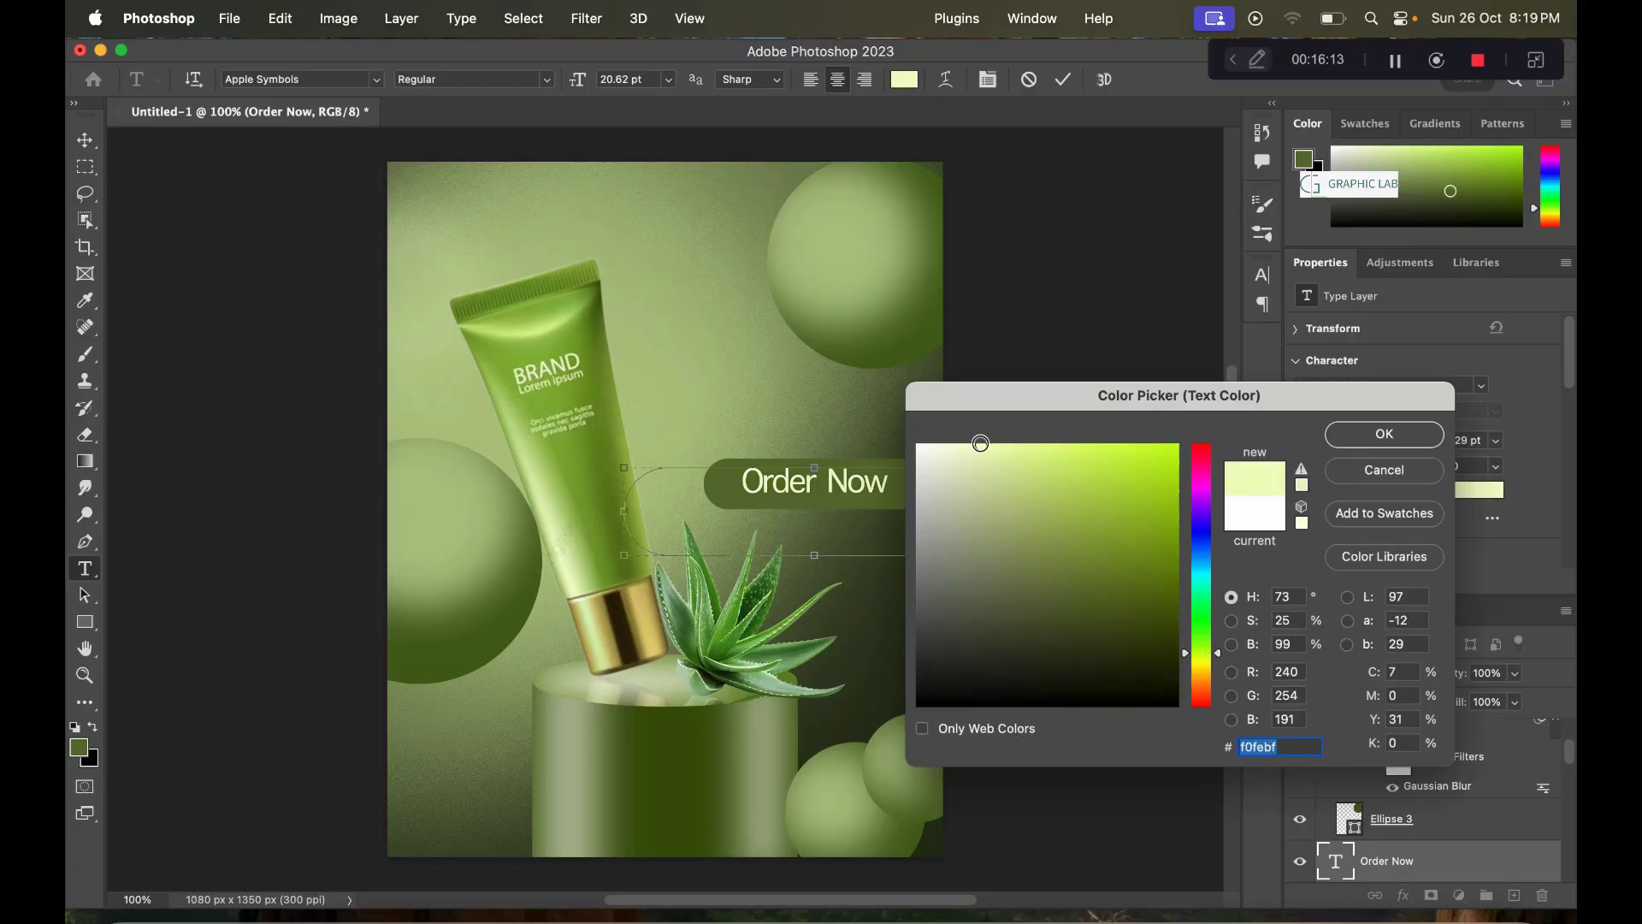
left_click(1383, 435)
left_click(1063, 80)
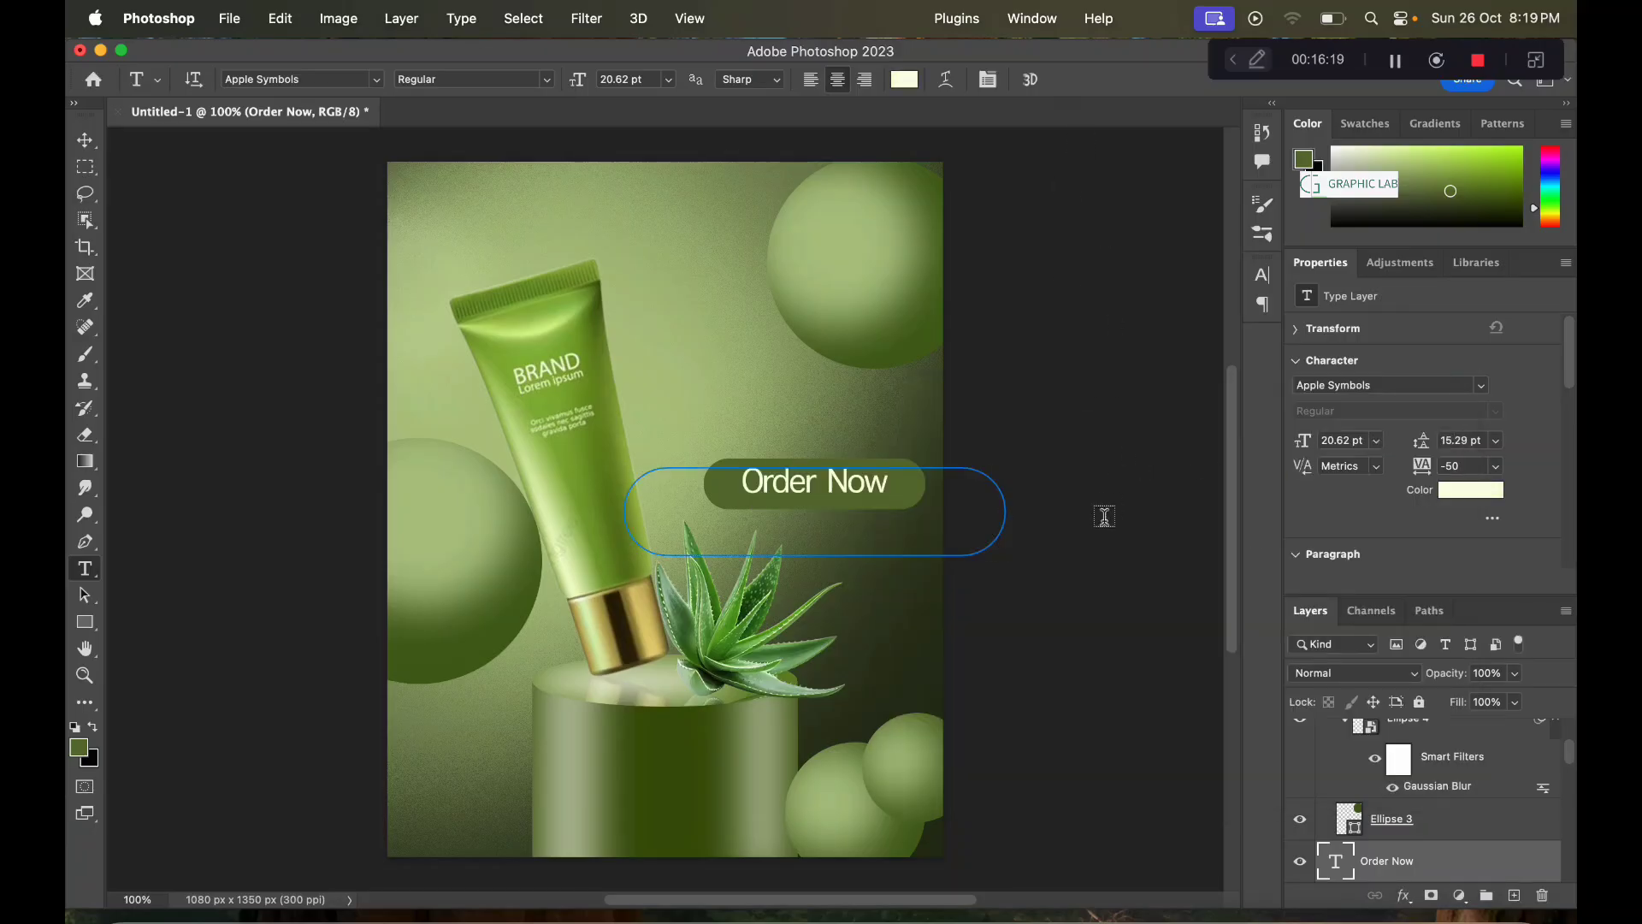
left_click(85, 139)
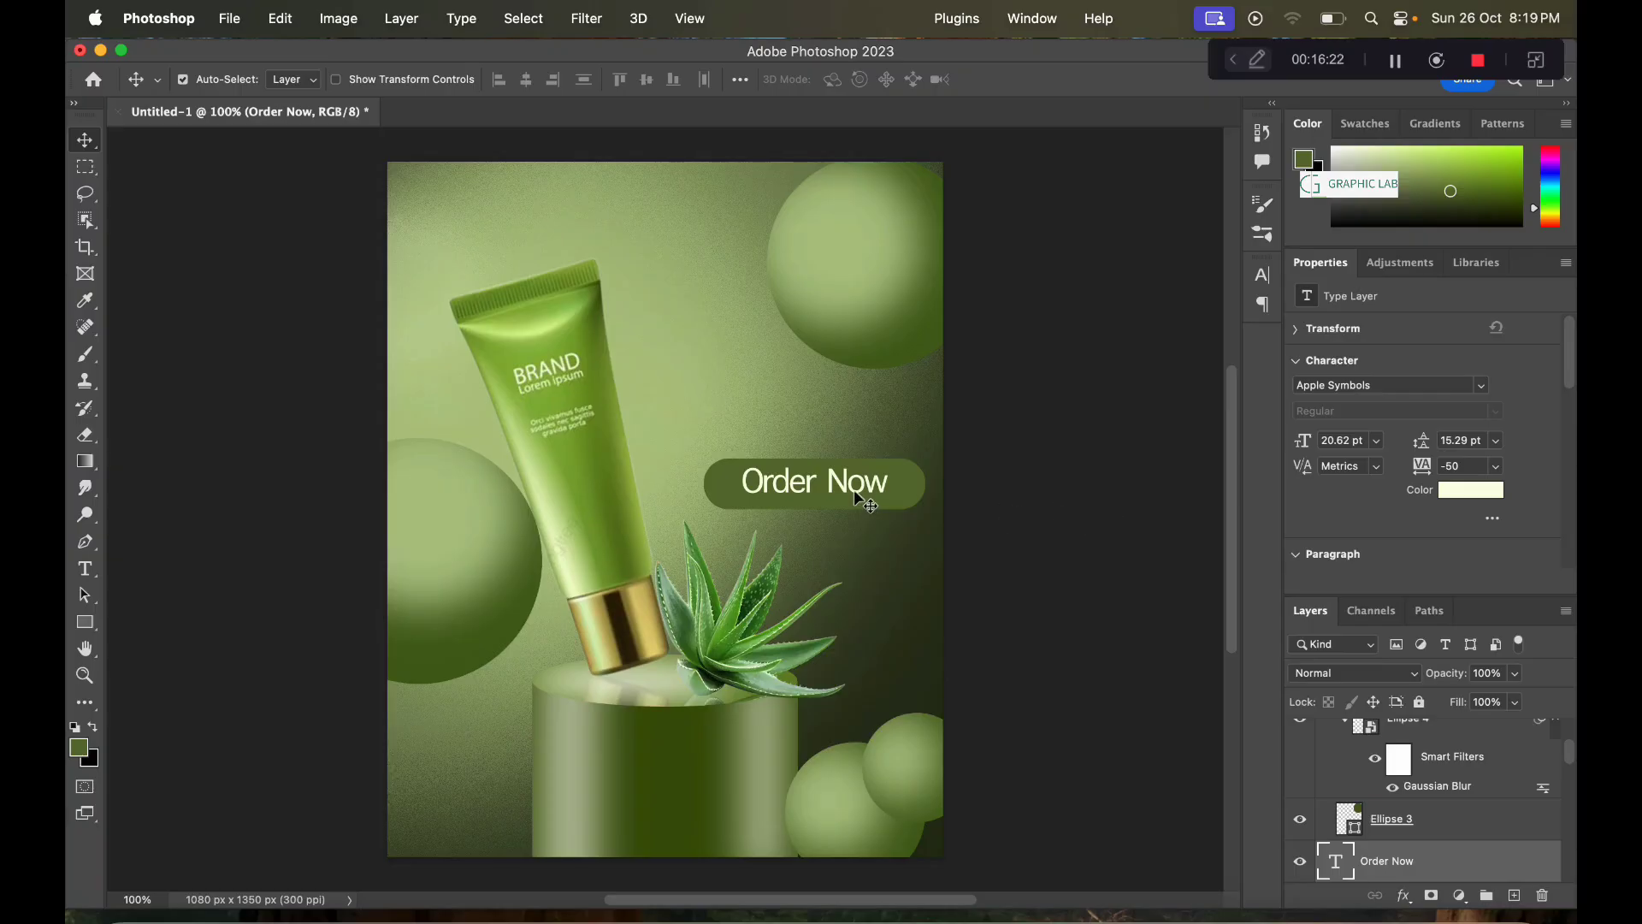
key("Down")
key("Down")
key("Down")
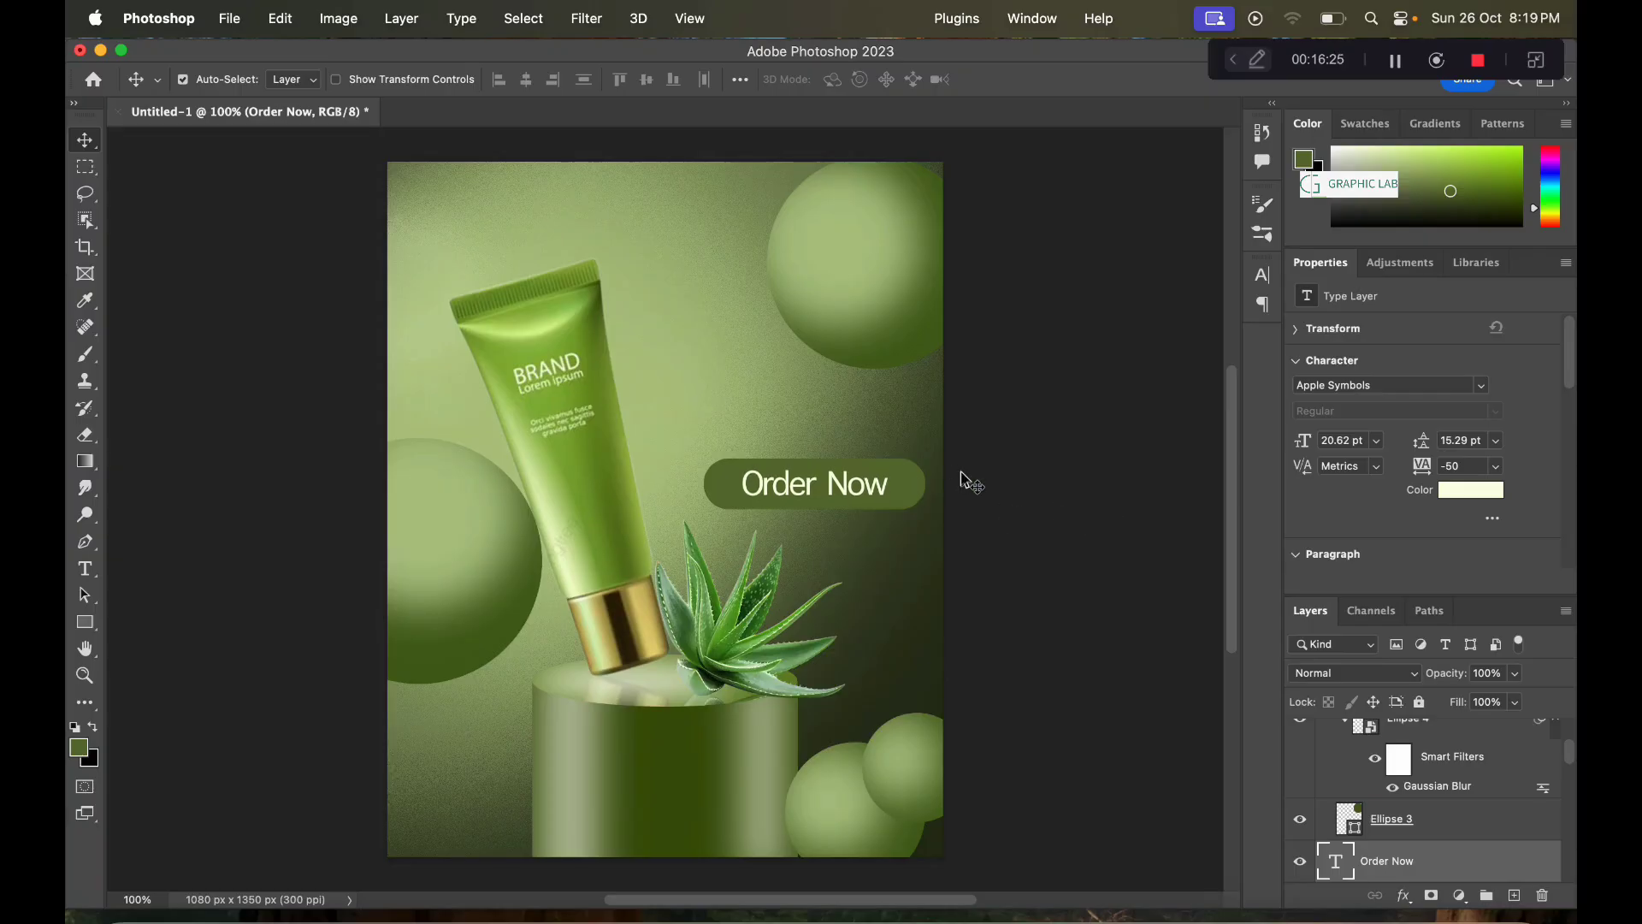
key("Down")
Step: Duplicate the Order Now text and move the copy near the poster's bottom
key("ctrl")
key("ctrl+j")
key("ctrl+t")
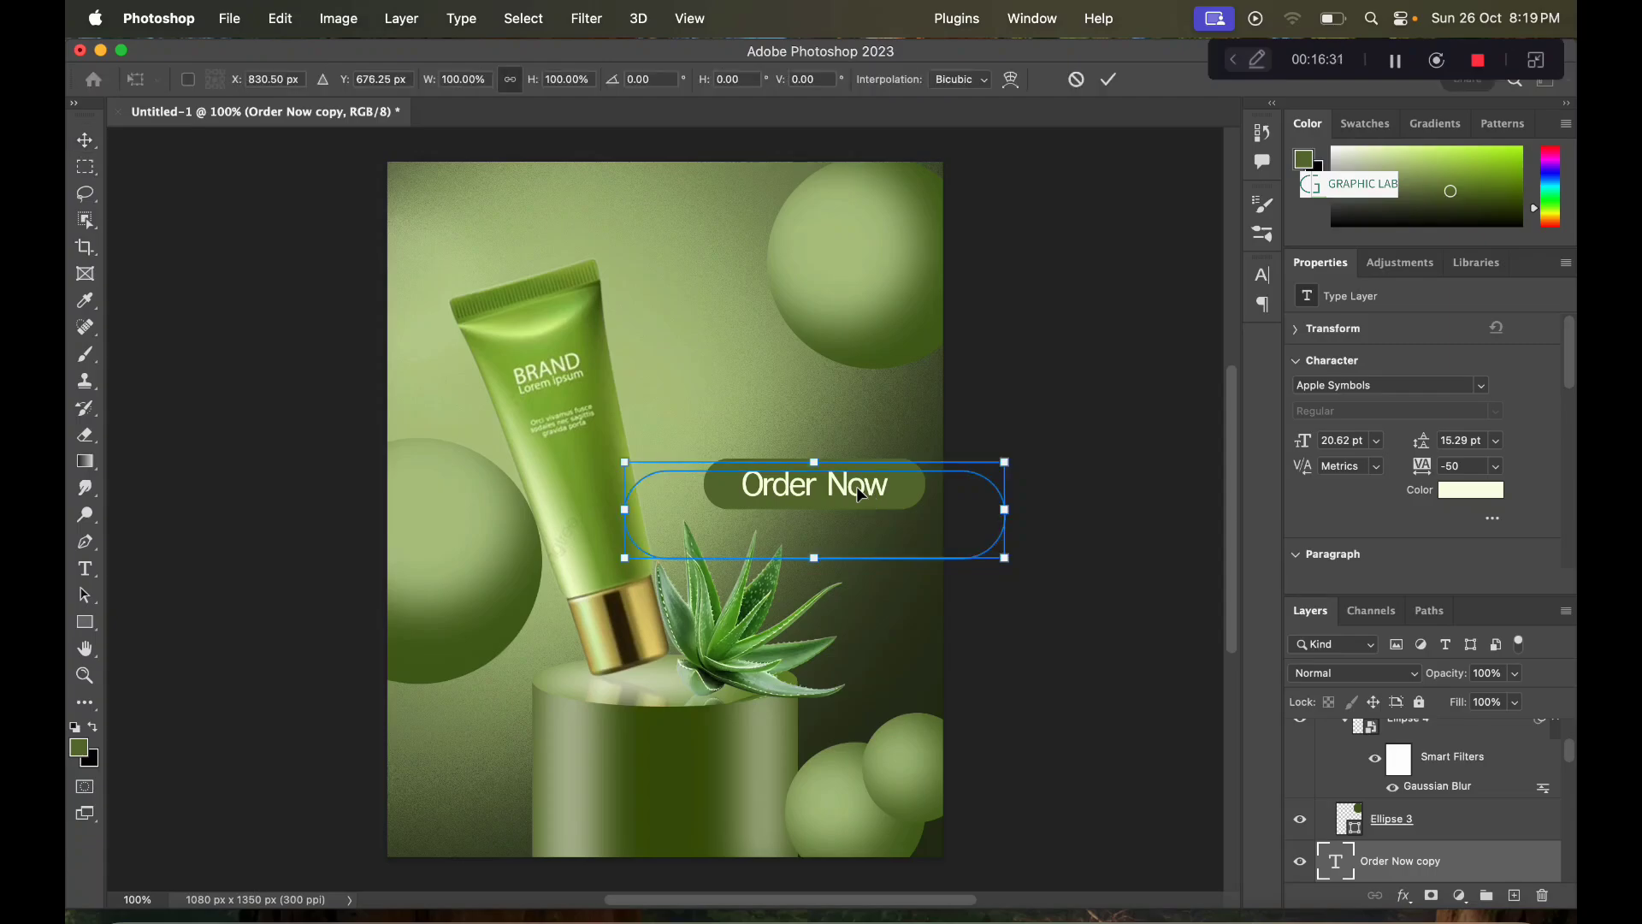
left_click_drag(855, 486, 688, 805)
key("Return")
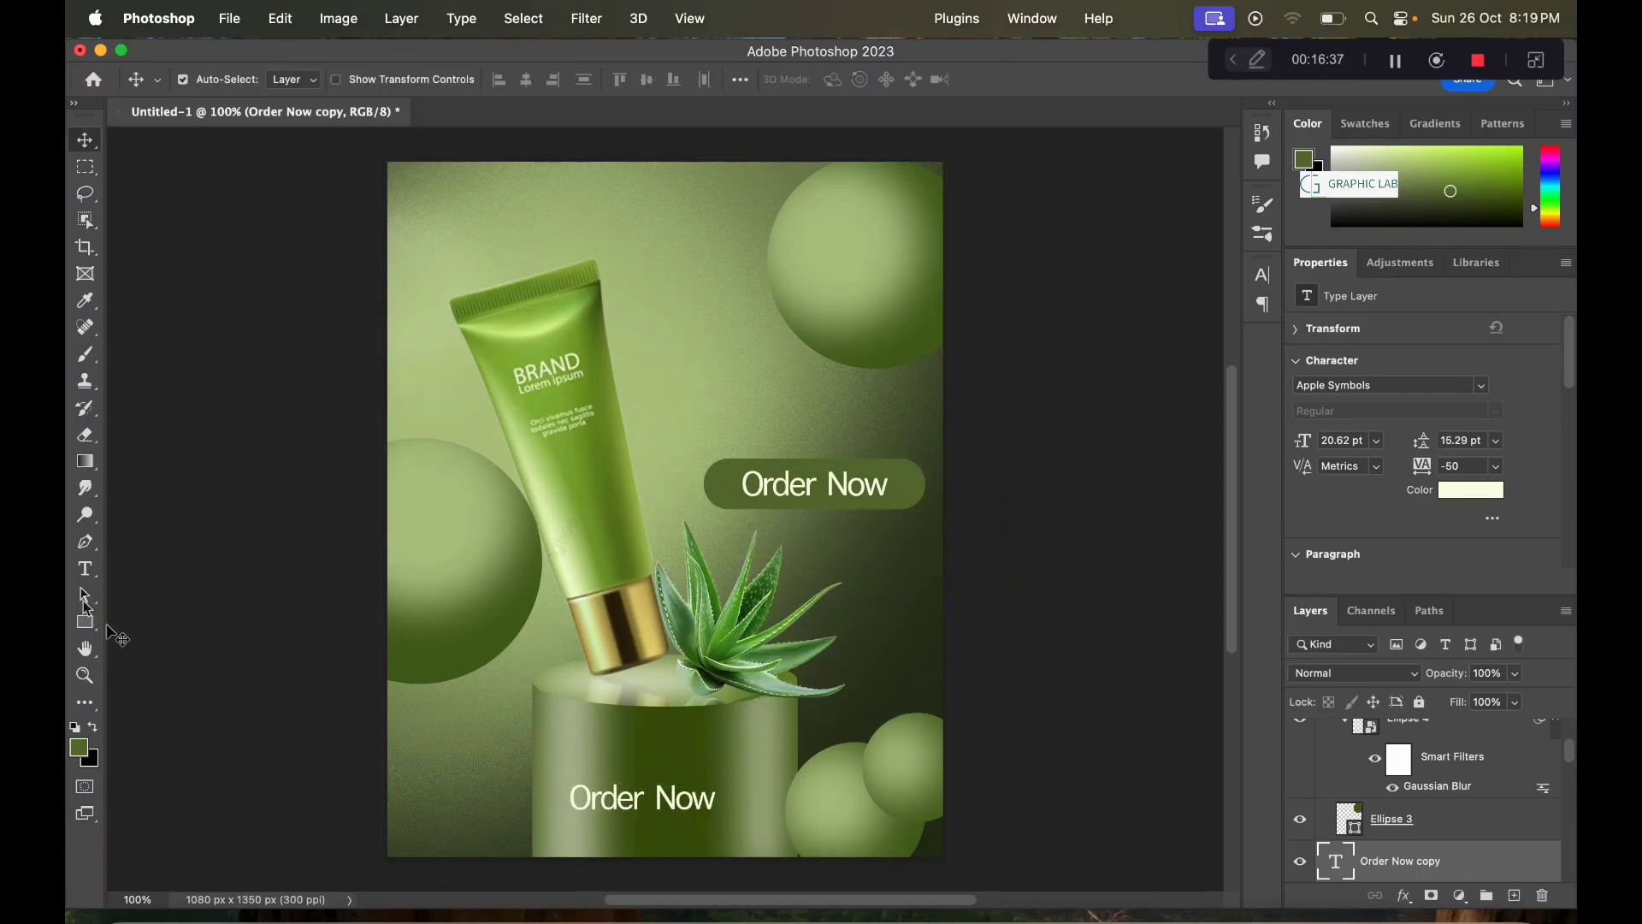
left_click(85, 569)
left_click(771, 839)
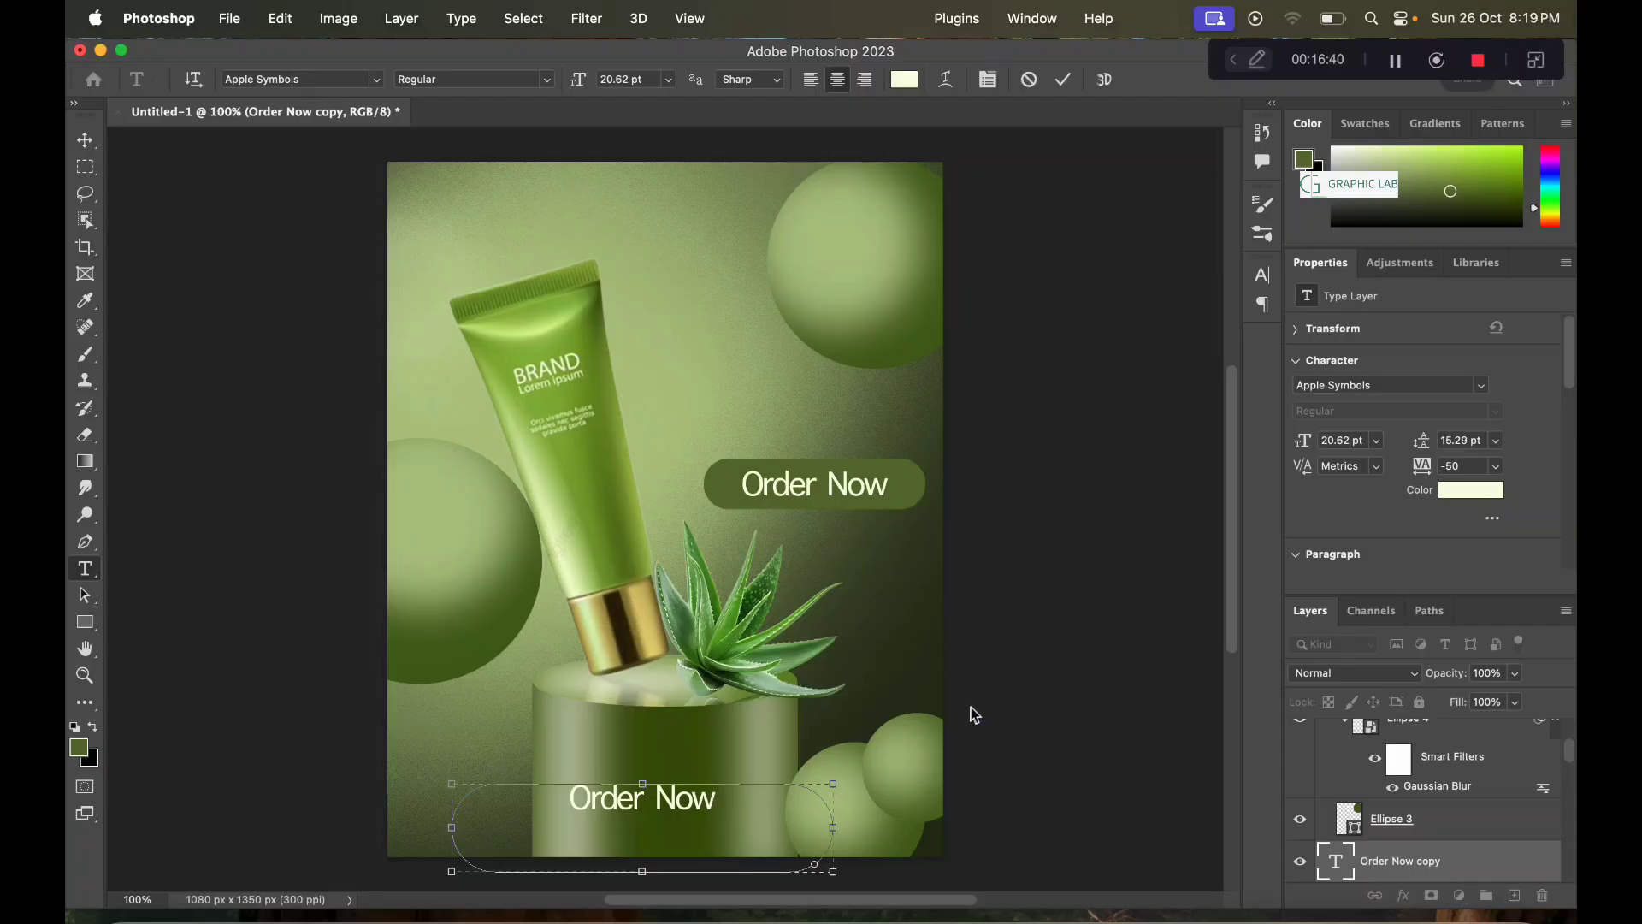
key("BackSpace")
key("BackSpace")
key("BackSpace")
key("BackSpace")
key("BackSpace")
key("BackSpace")
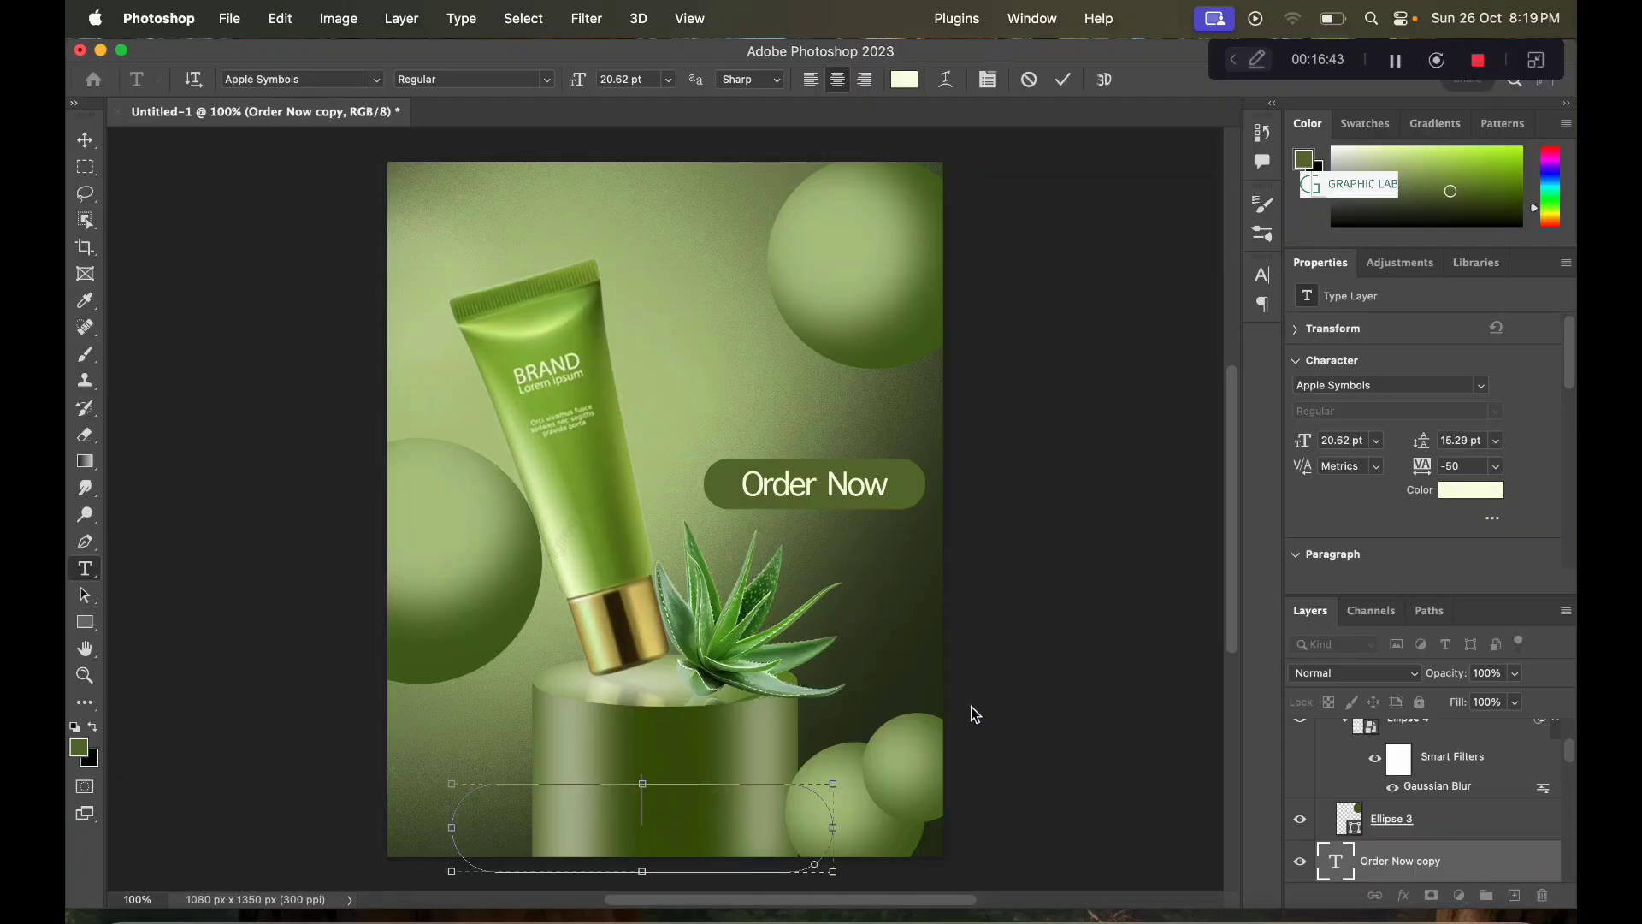
type("Www")
type(".you")
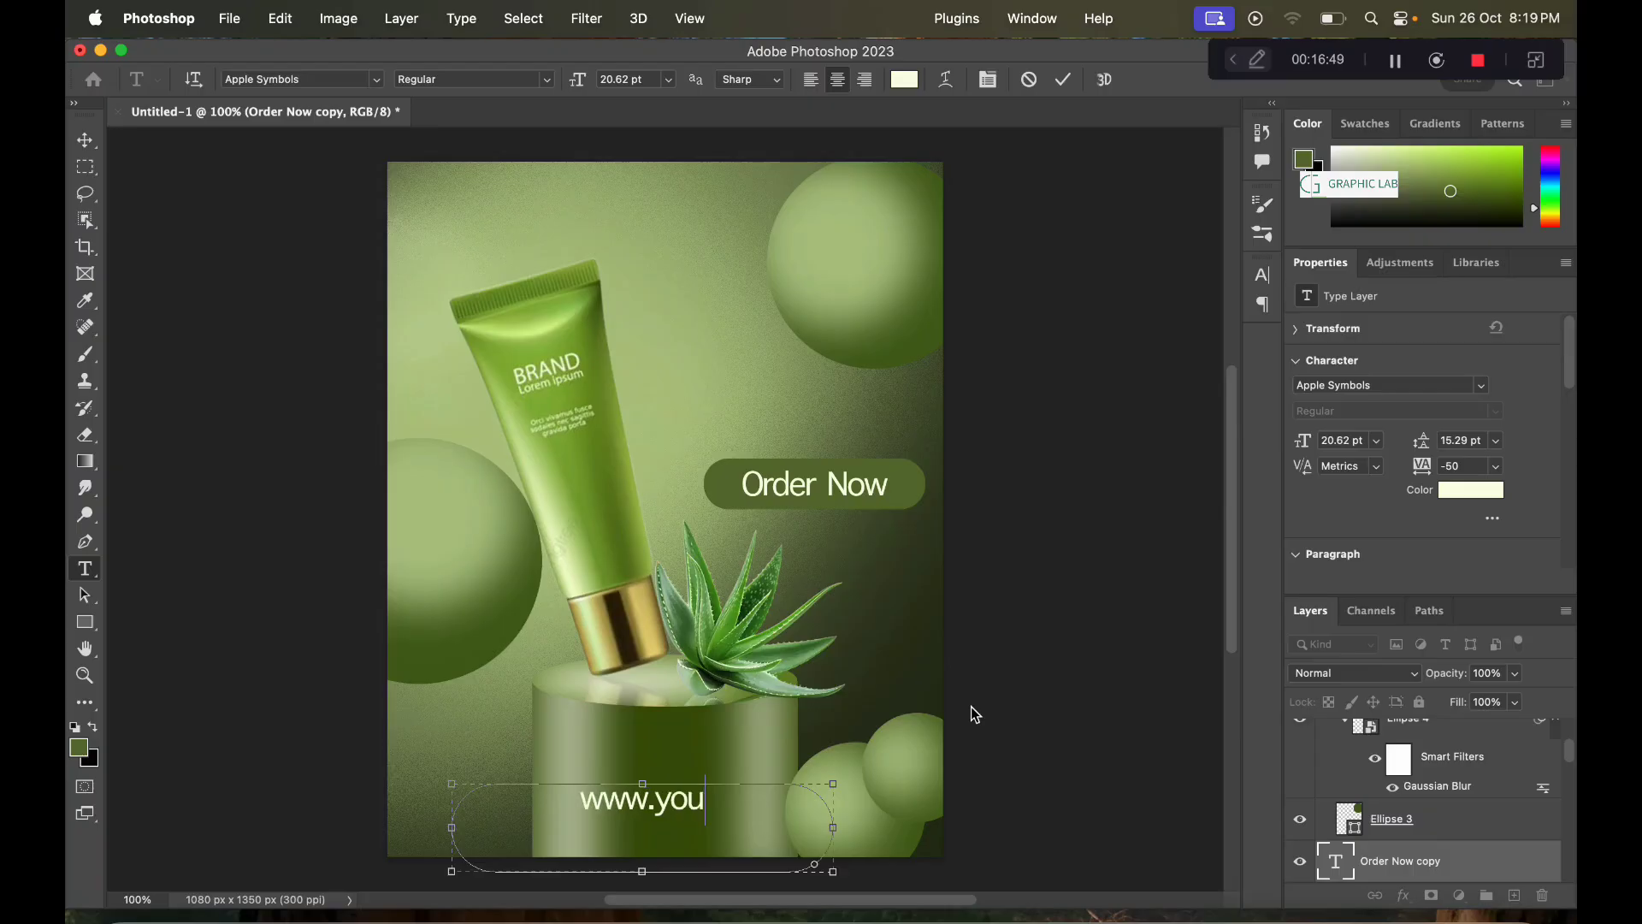
type("websi")
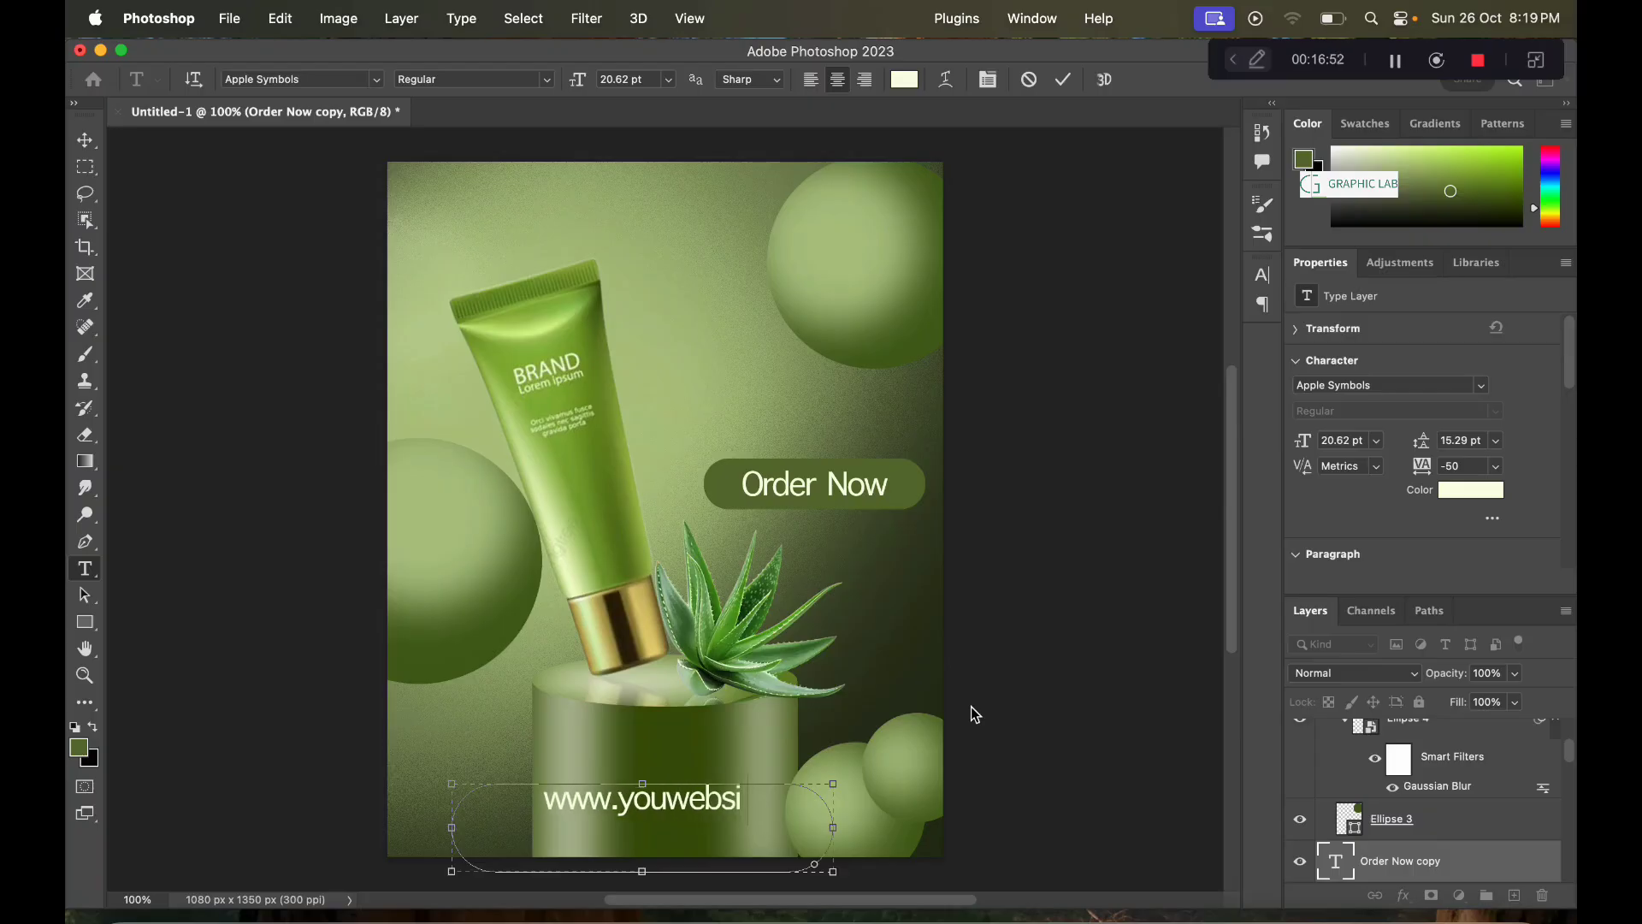
type("te.cp")
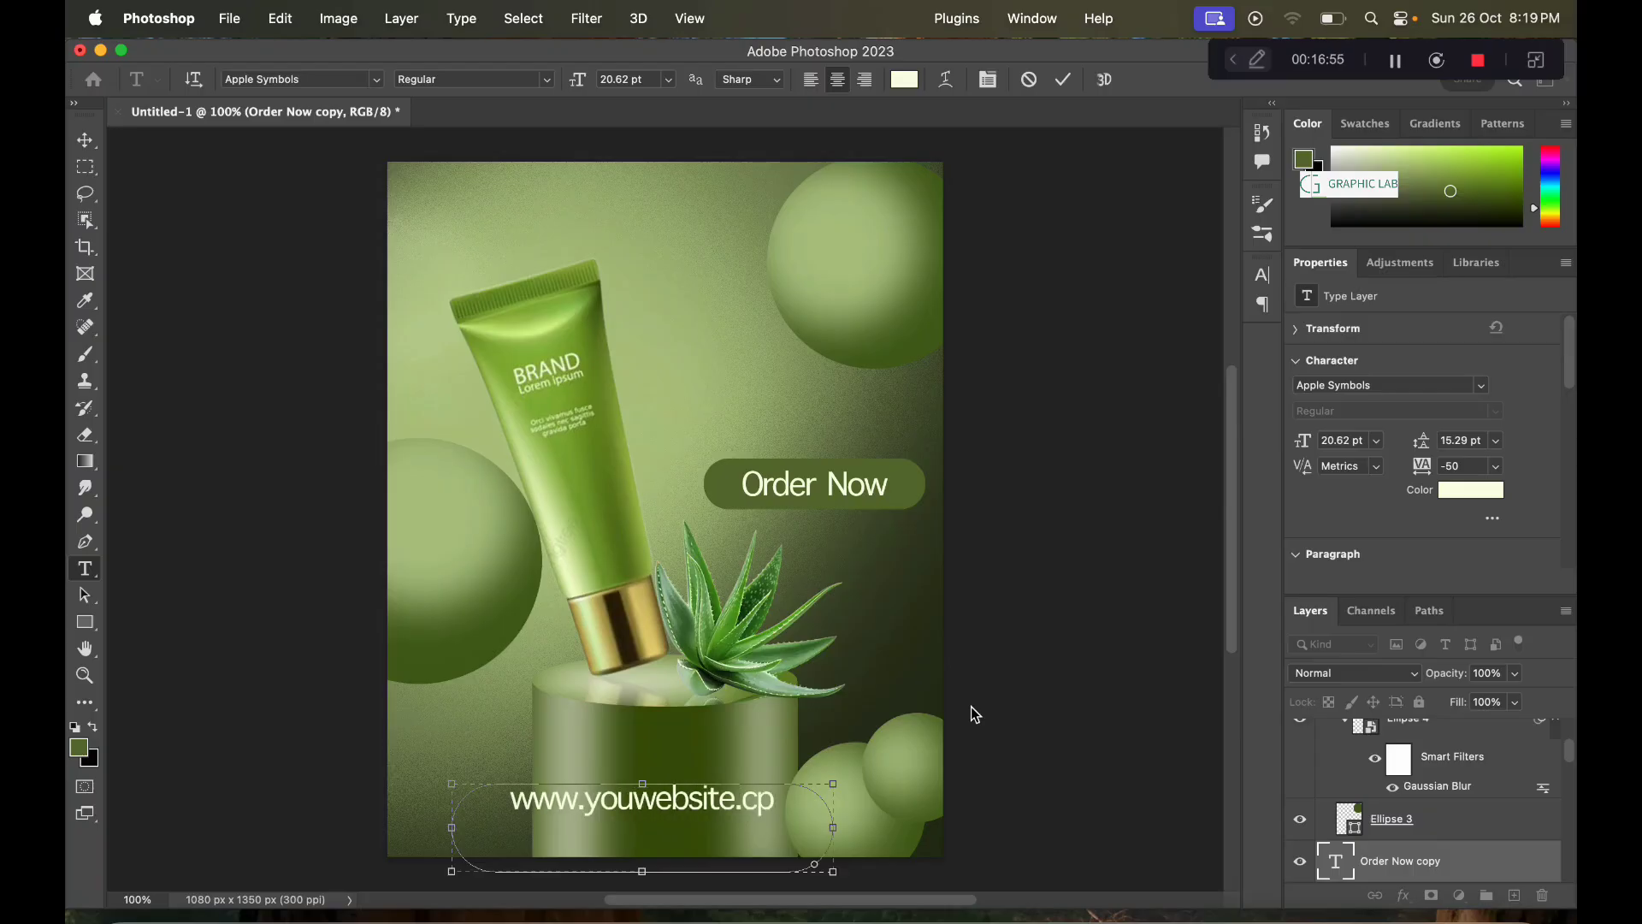
key("BackSpace")
key("BackSpace")
key("BackSpace")
type("here.")
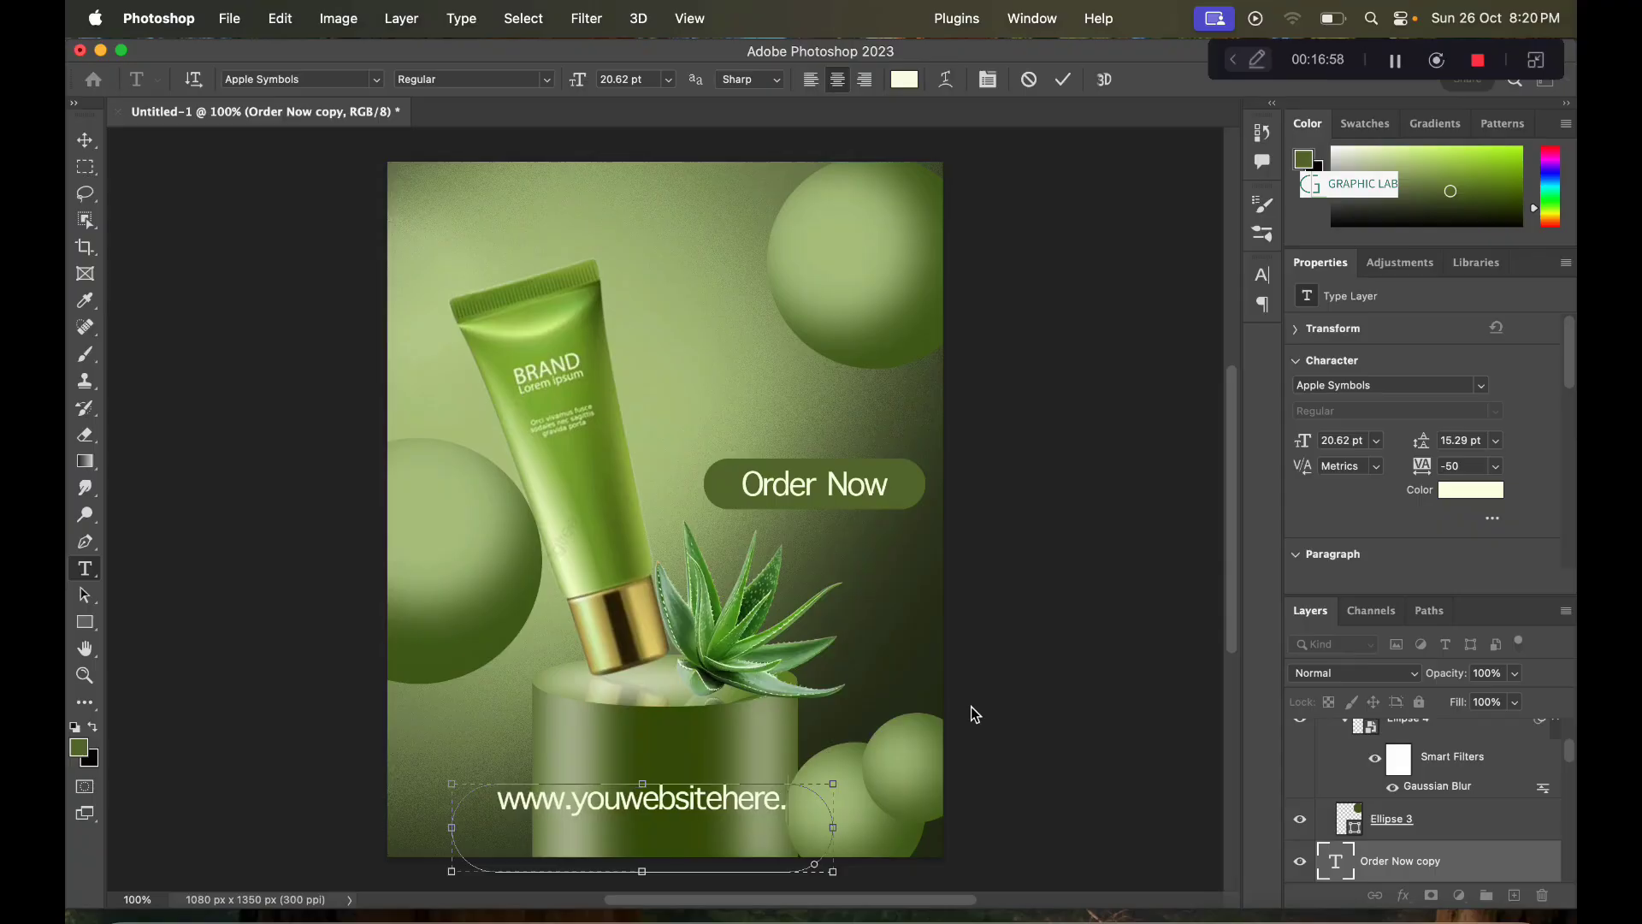
type("com")
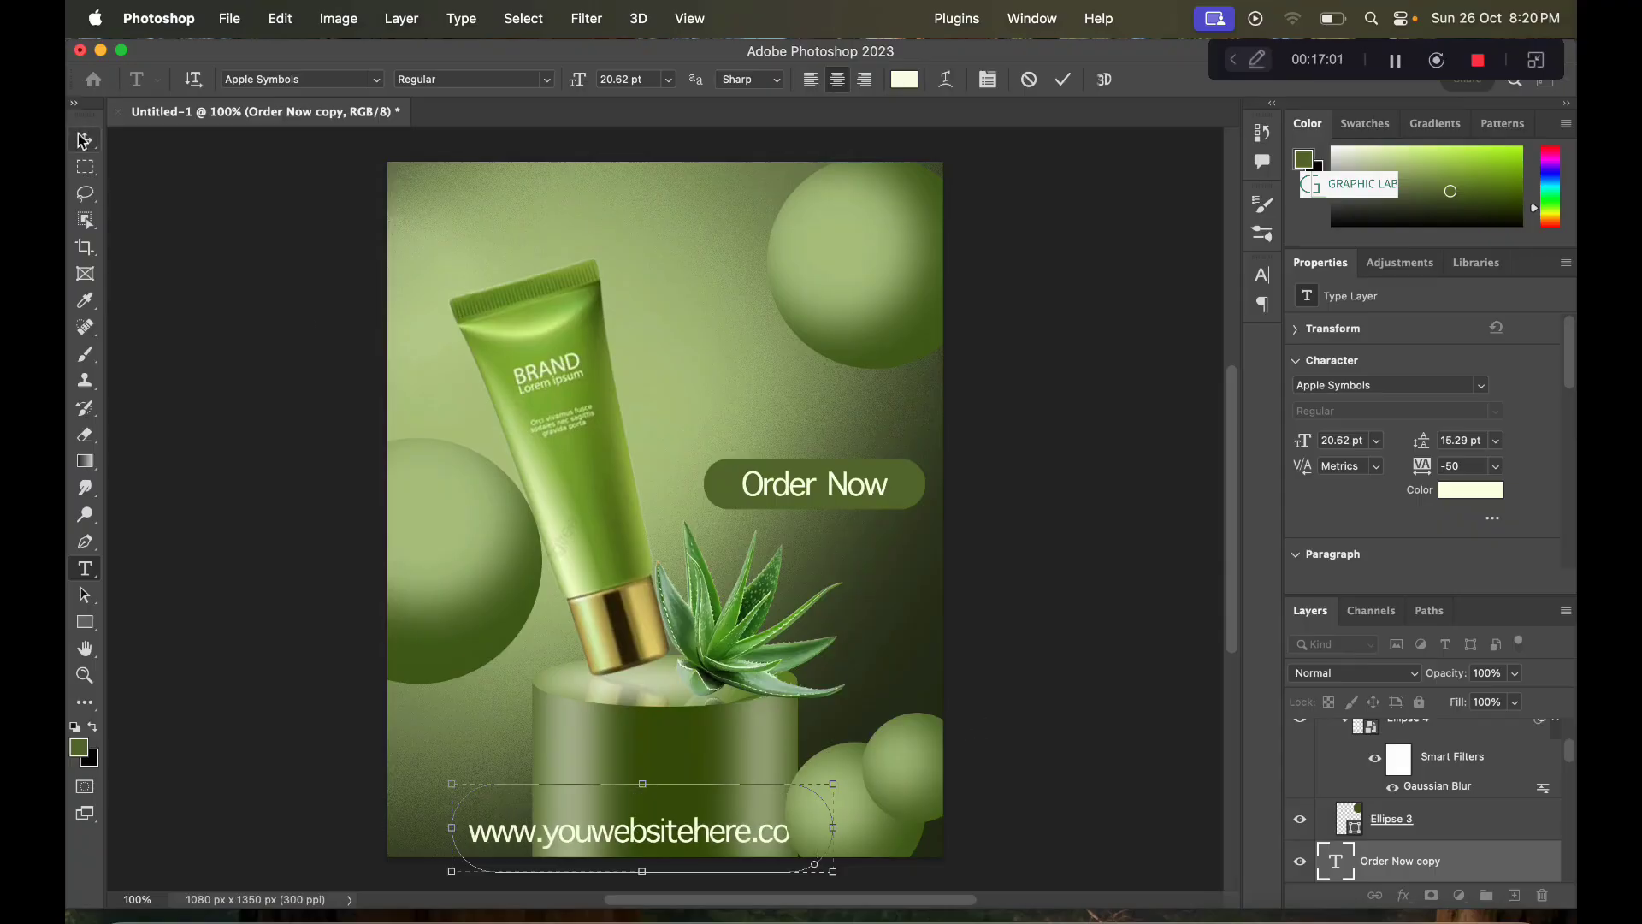
key("Escape")
key("v")
Step: Shrink the address to 62% at bottom-left and drag a copy near the top
key("ctrl+t")
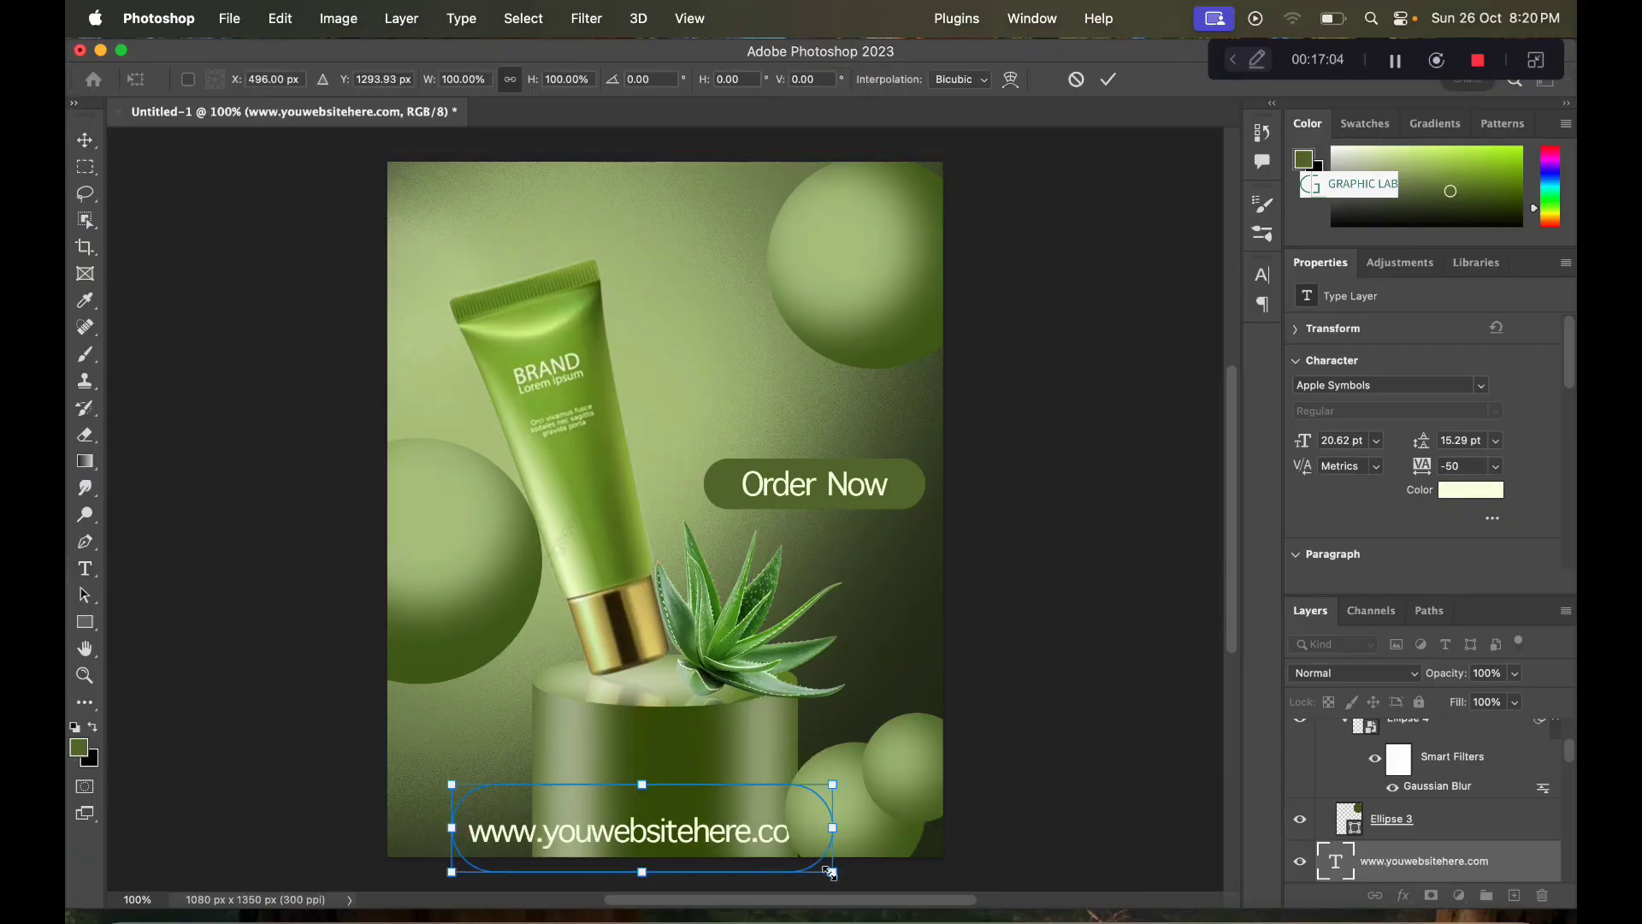
left_click_drag(831, 871, 563, 829)
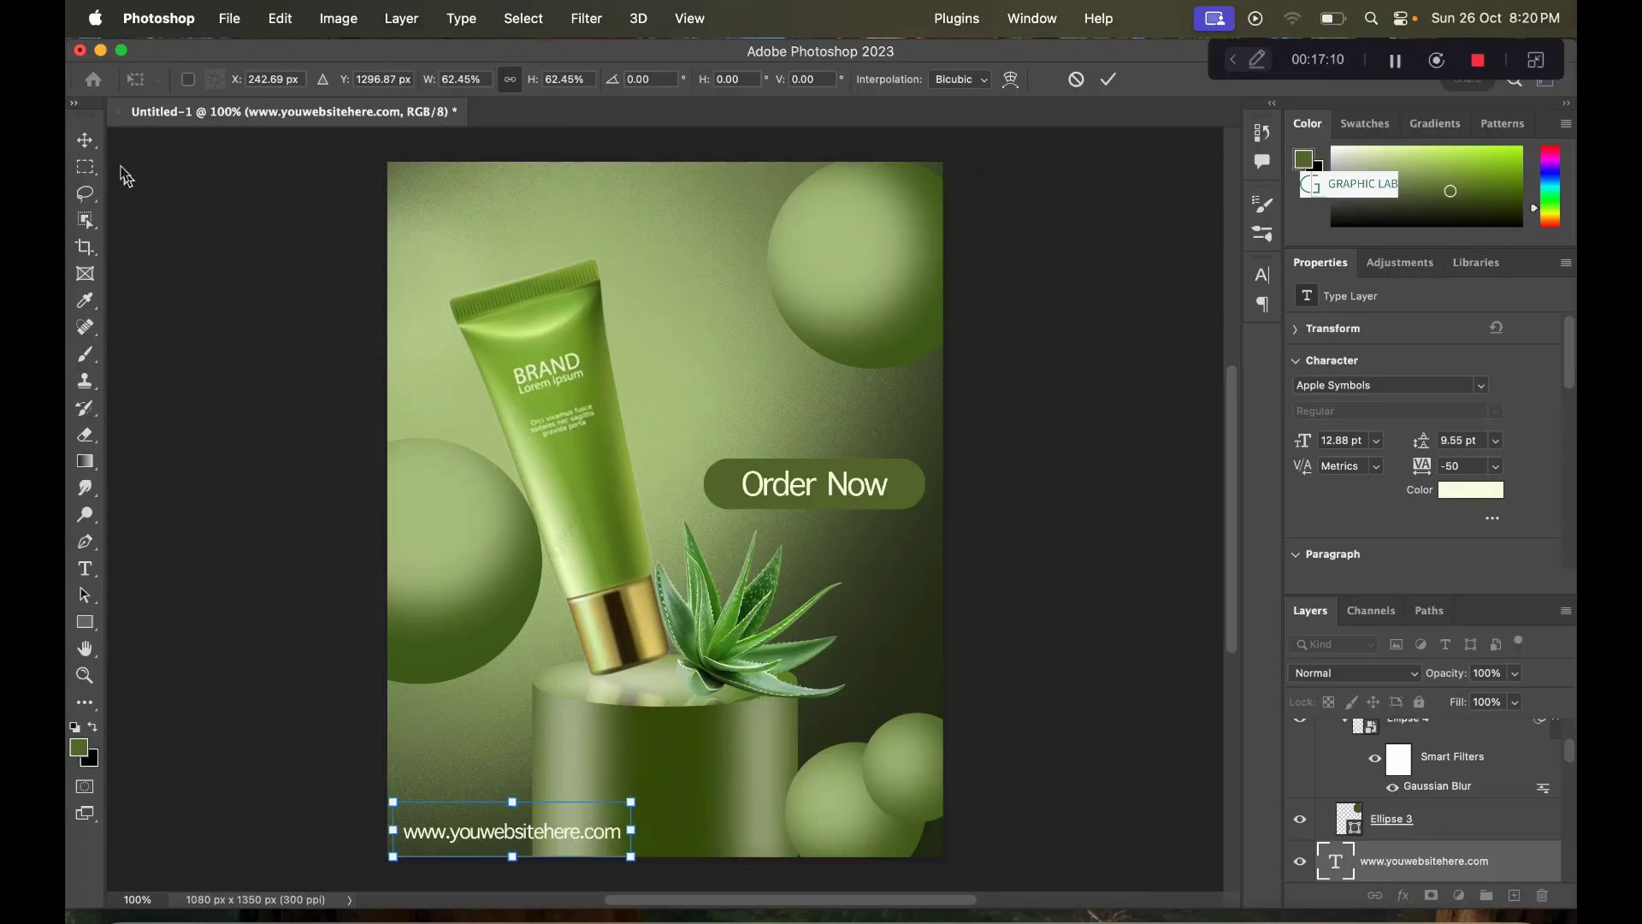
left_click(98, 148)
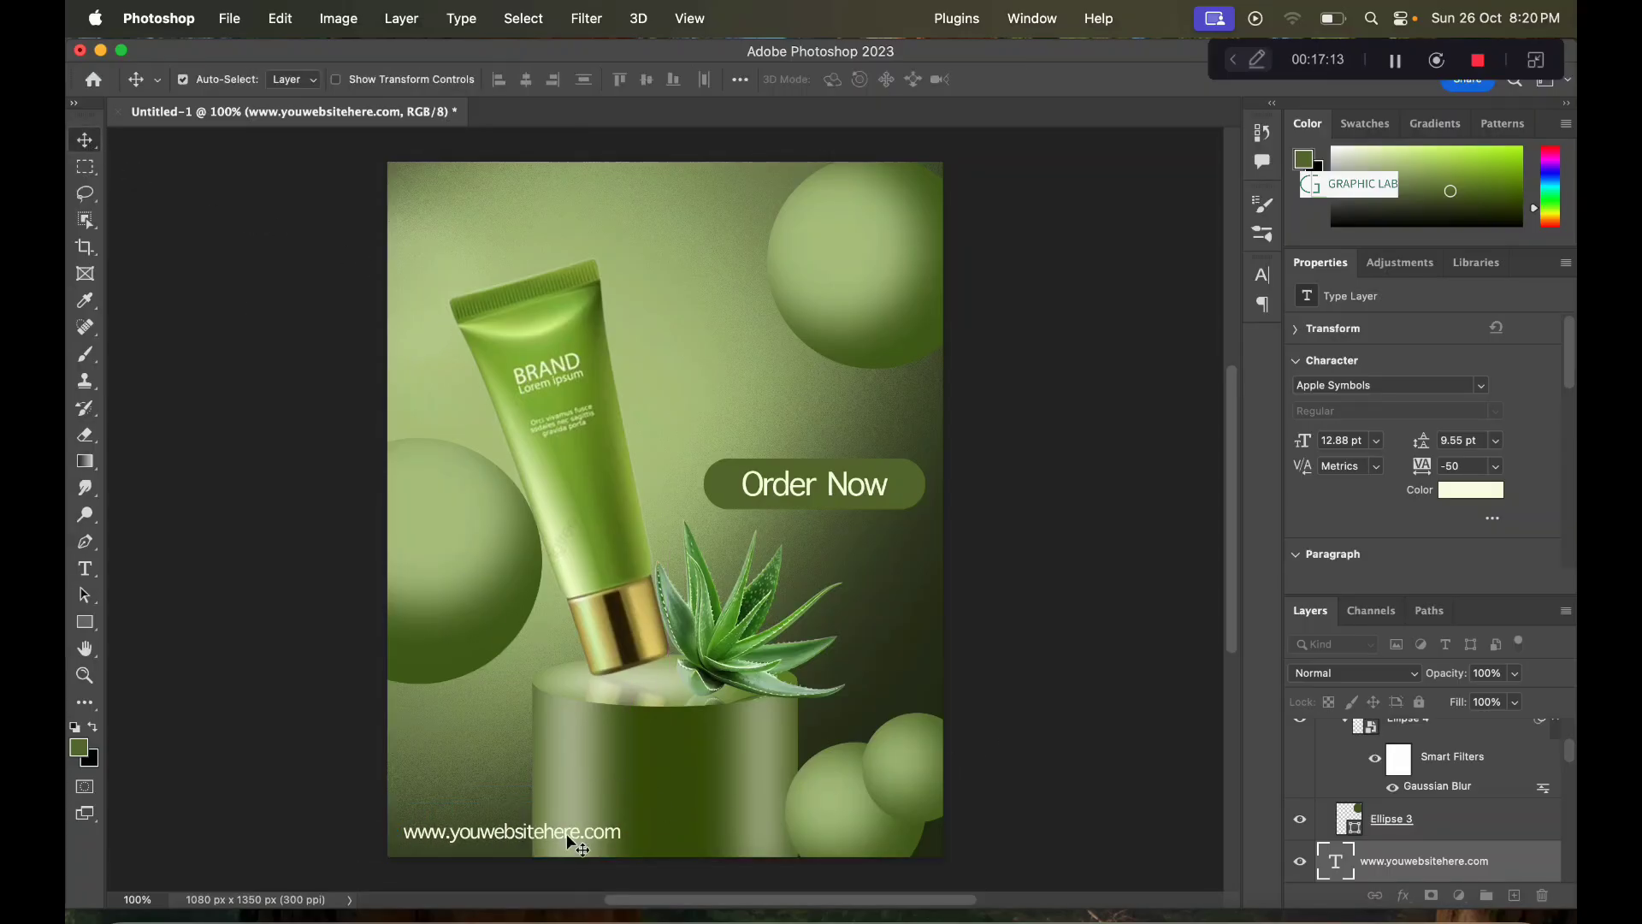
mouse_move(567, 833)
left_mouse_down()
mouse_move(606, 834)
mouse_move(743, 210)
left_mouse_up()
key("ctrl+t")
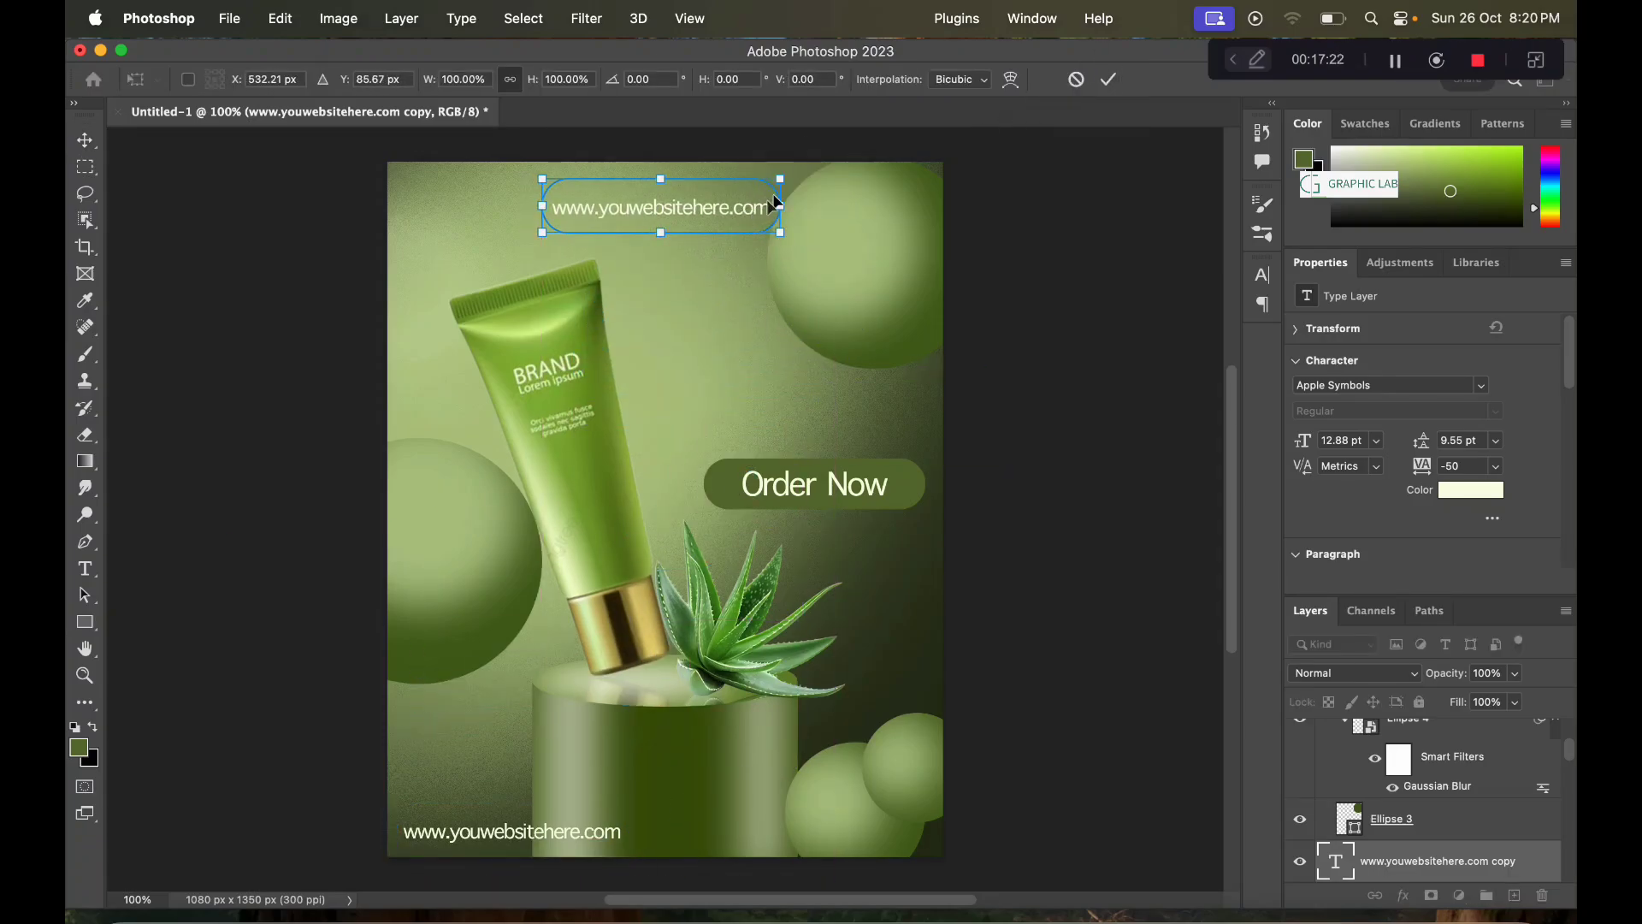
Step: Retype the top address copy as 'Luminous Glow'
left_click(85, 569)
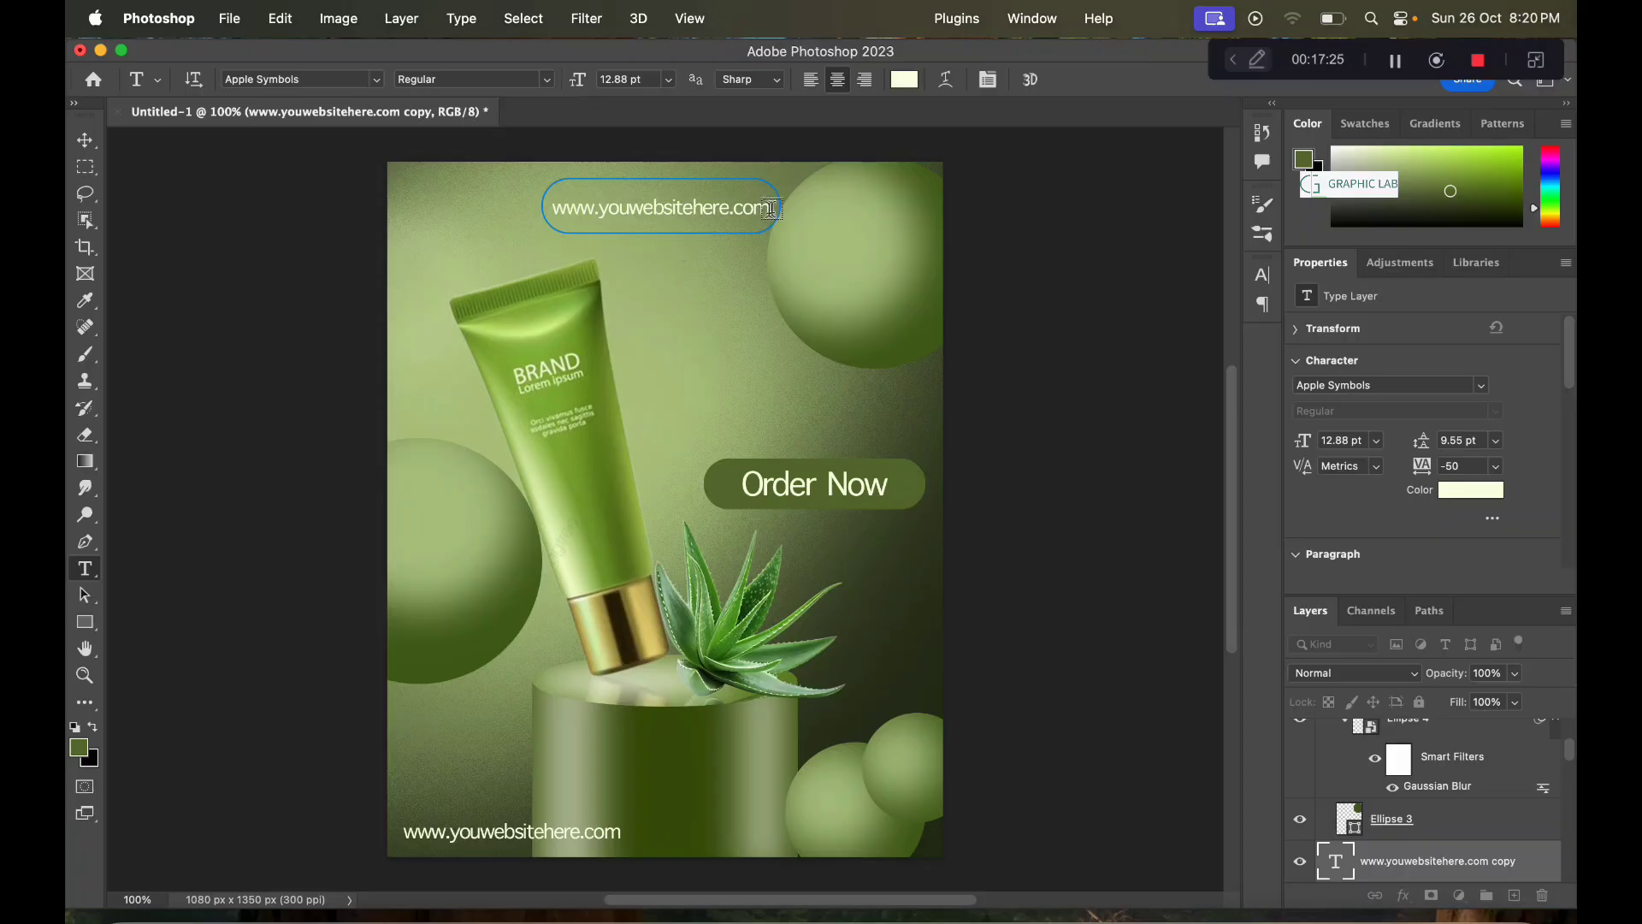
key("Return")
key("BackSpace")
key("BackSpace")
key("BackSpace")
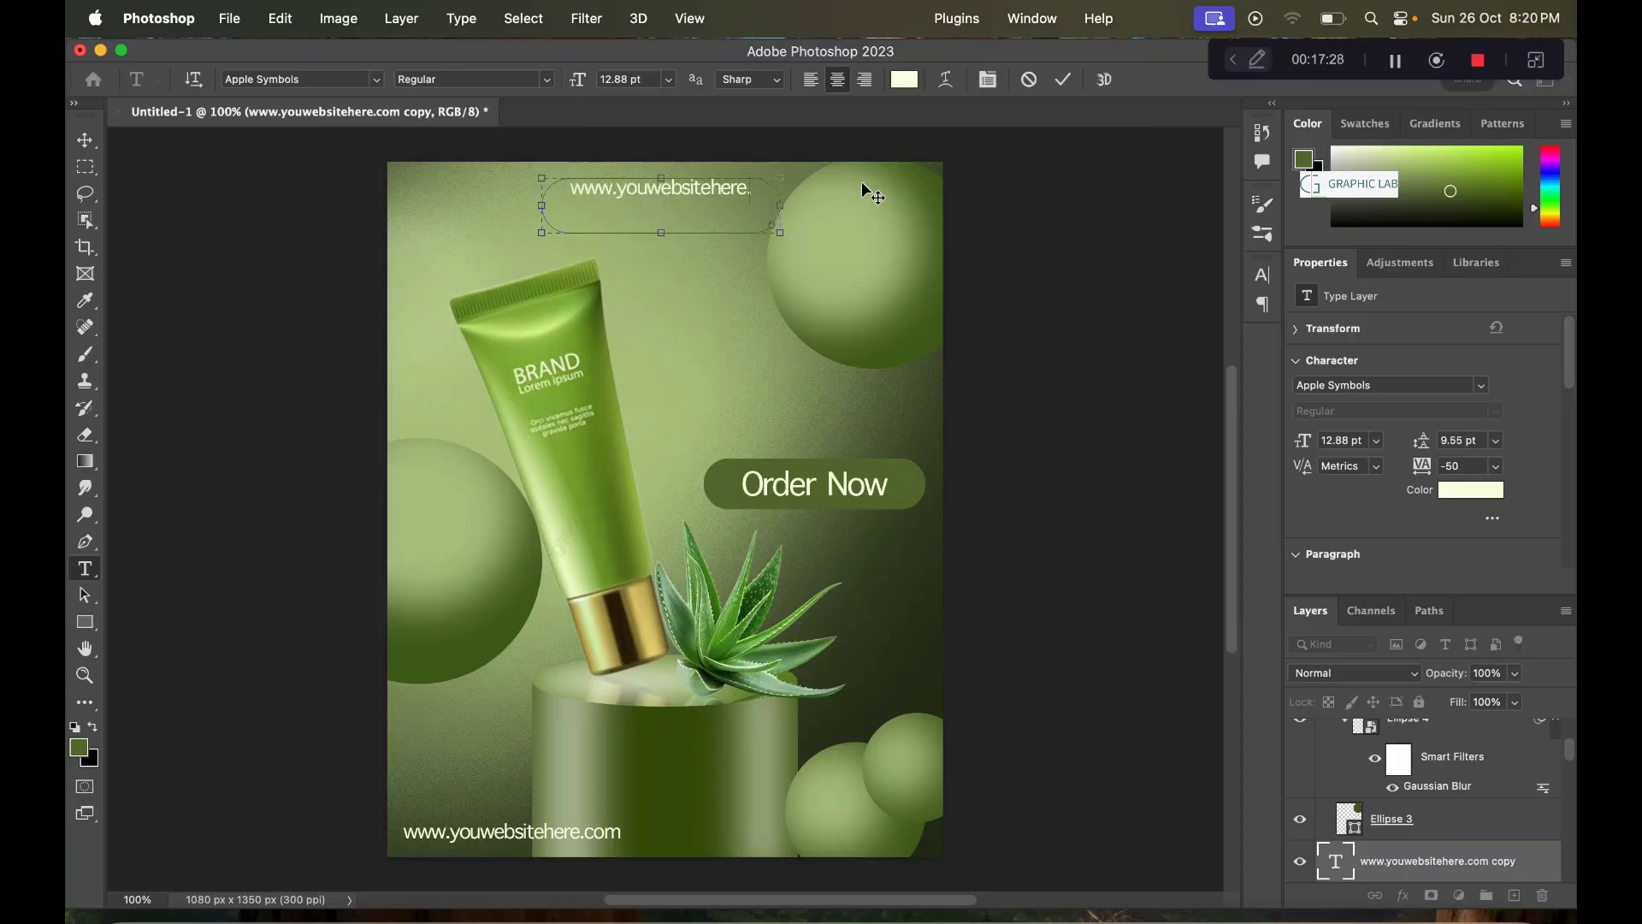
key("BackSpace")
key("BackSpace")
key("BackSpace")
key("BackSpace")
key("BackSpace")
key("BackSpace")
key("BackSpace")
key("BackSpace")
key("BackSpace")
key("BackSpace")
key("BackSpace")
key("BackSpace")
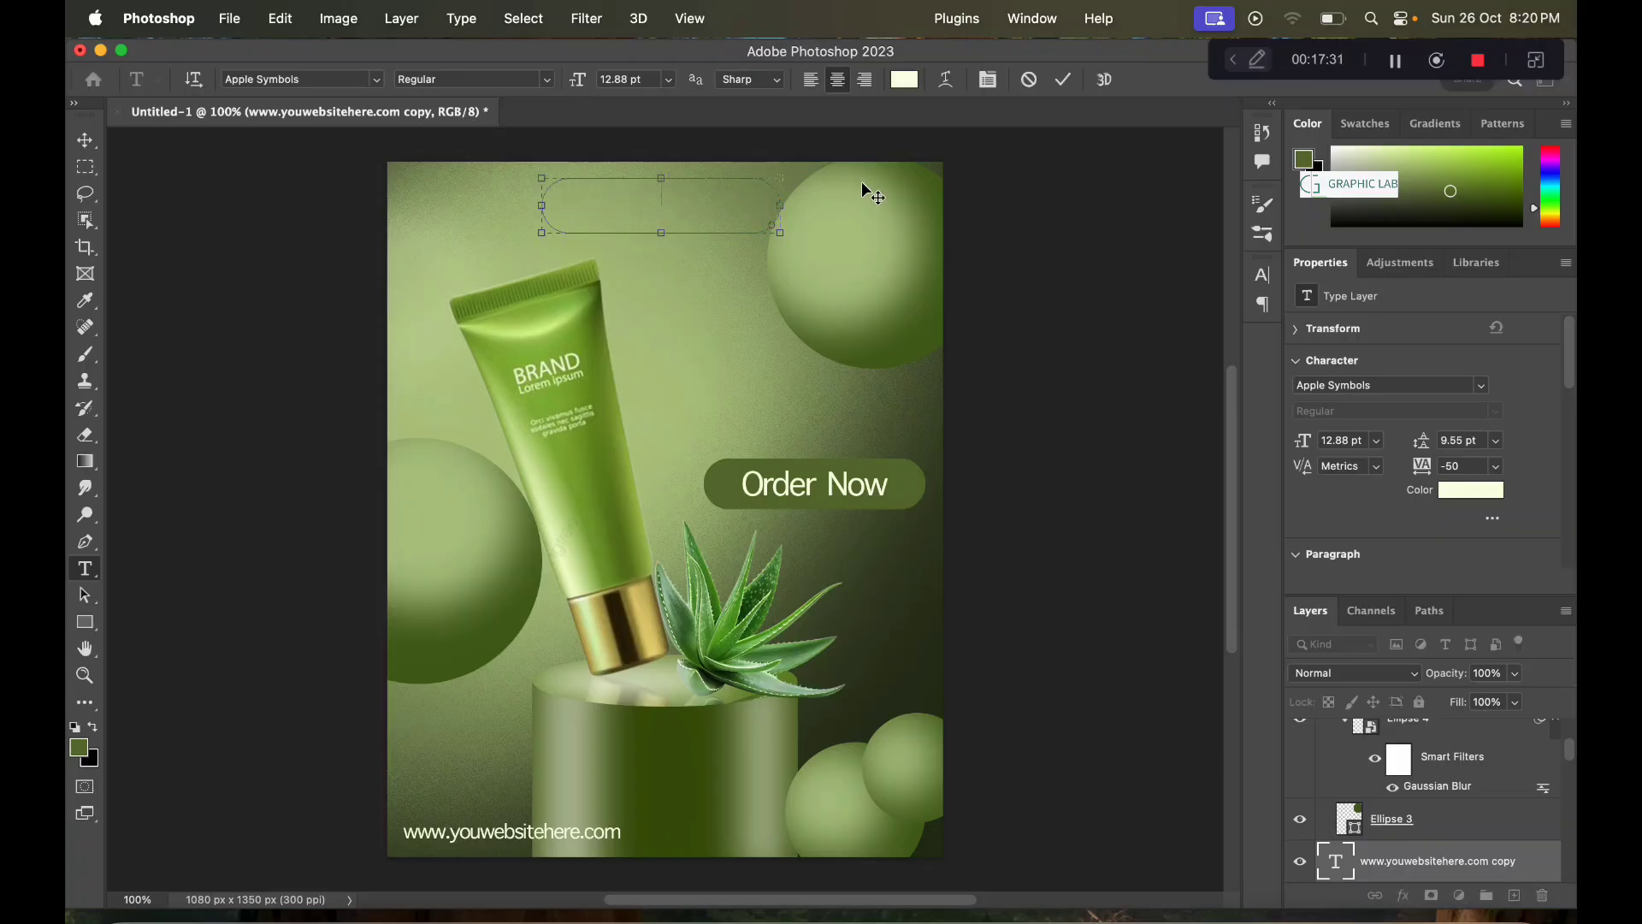
type("Lu")
type("minous")
type(" Gl")
type("ow")
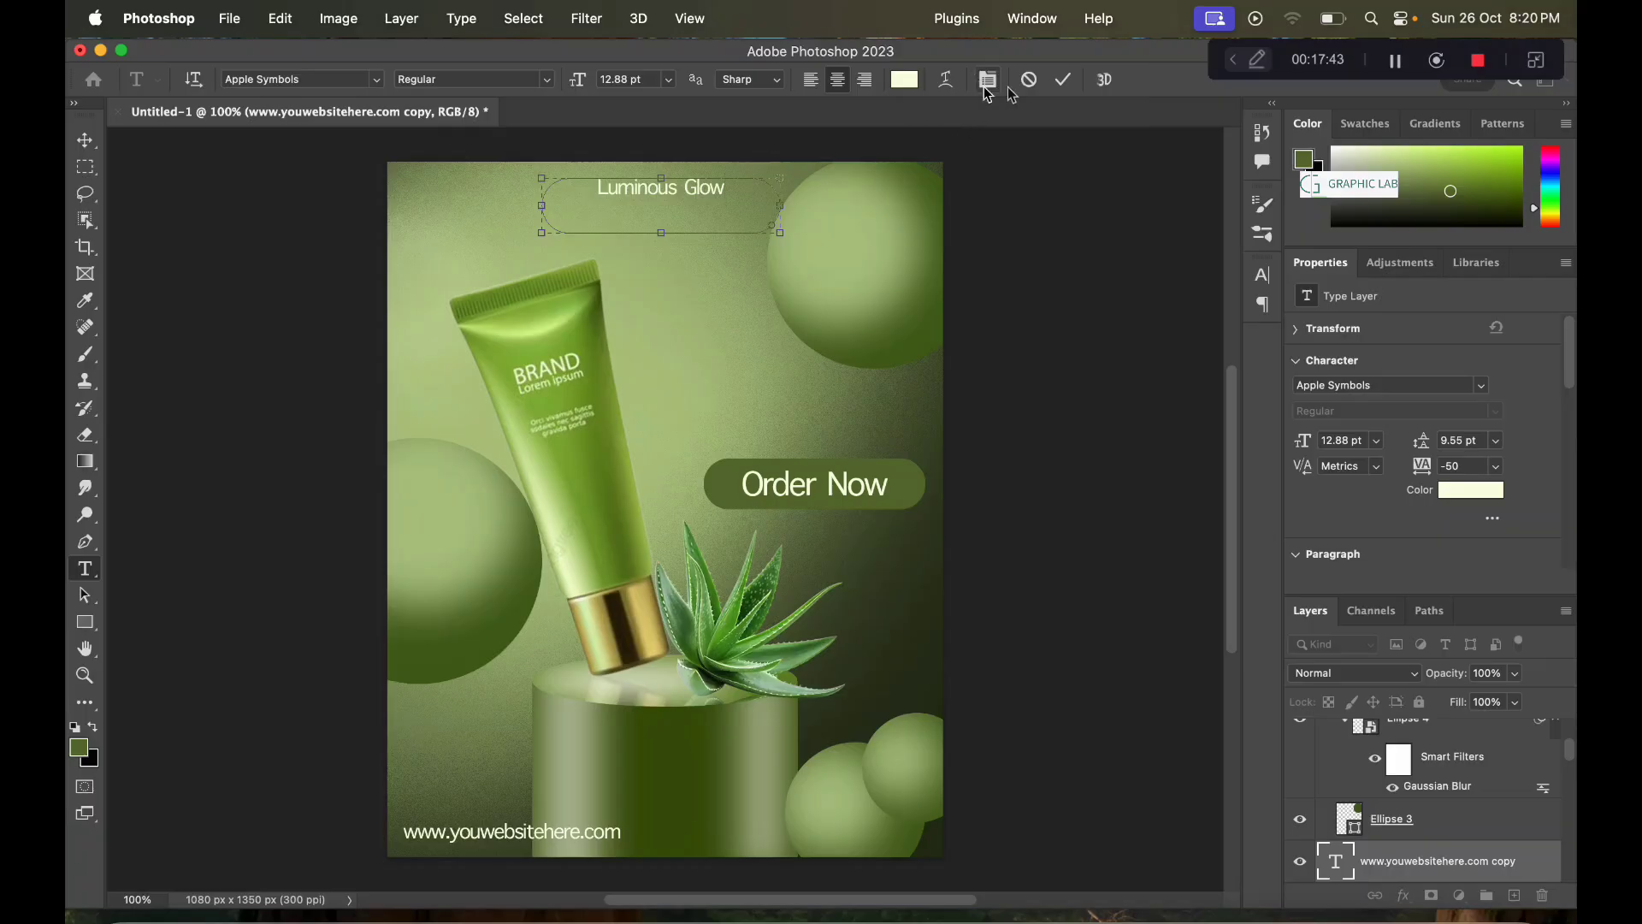
left_click(1063, 79)
Step: Set the Luminous Glow title in Brush Script MT
left_click(1481, 386)
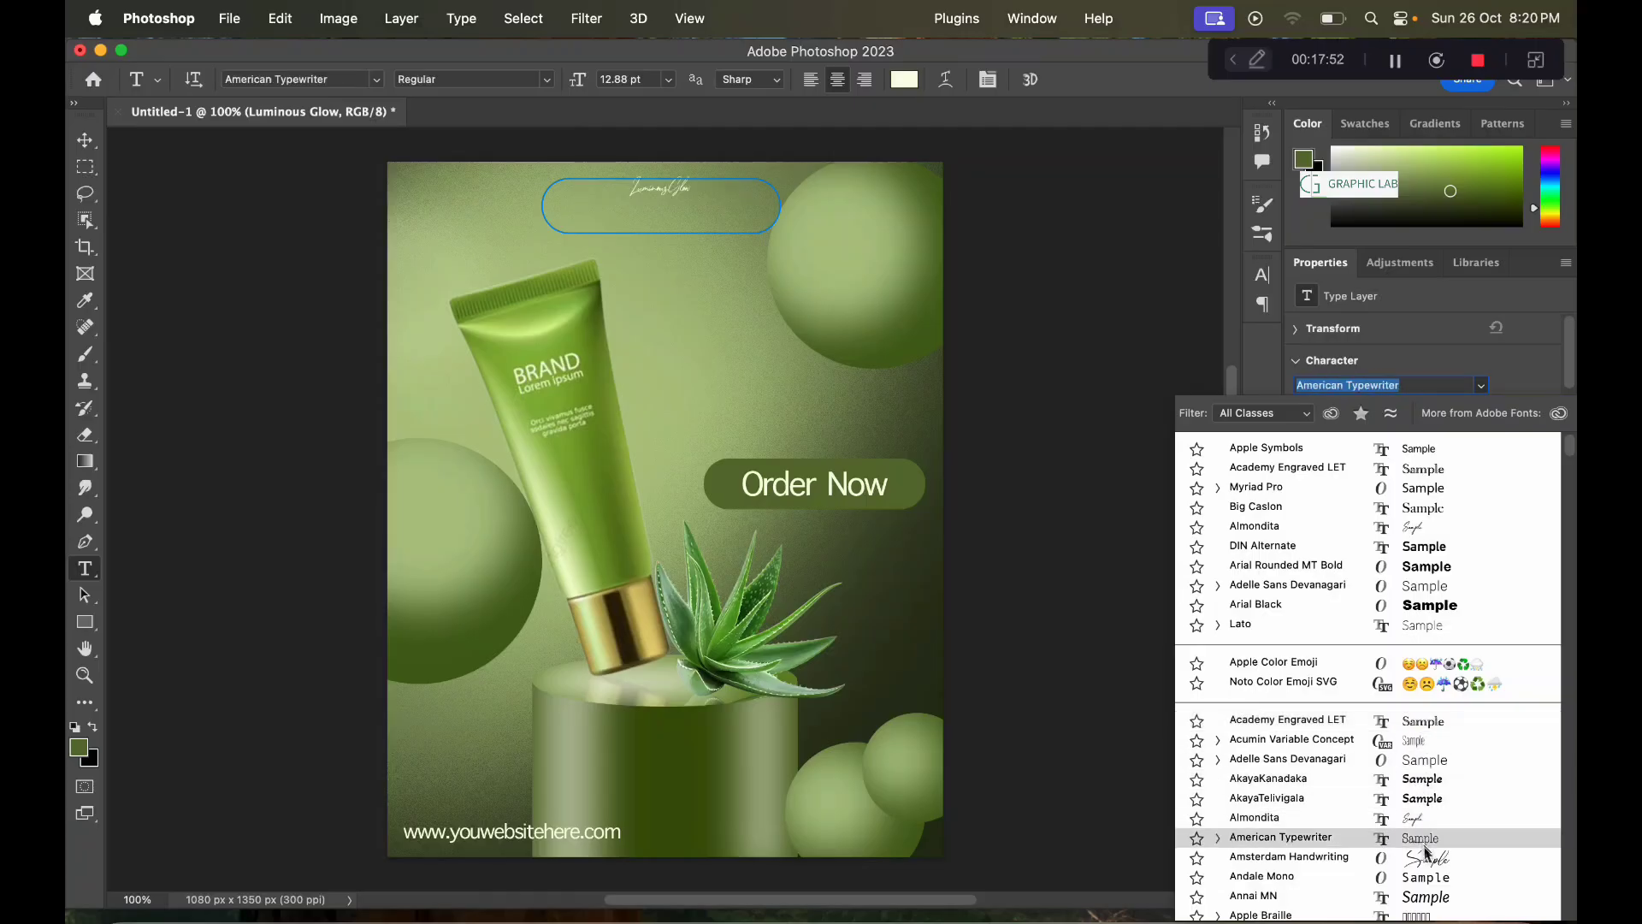
scroll(1437, 849, "down", 1)
scroll(1439, 821, "down", 2)
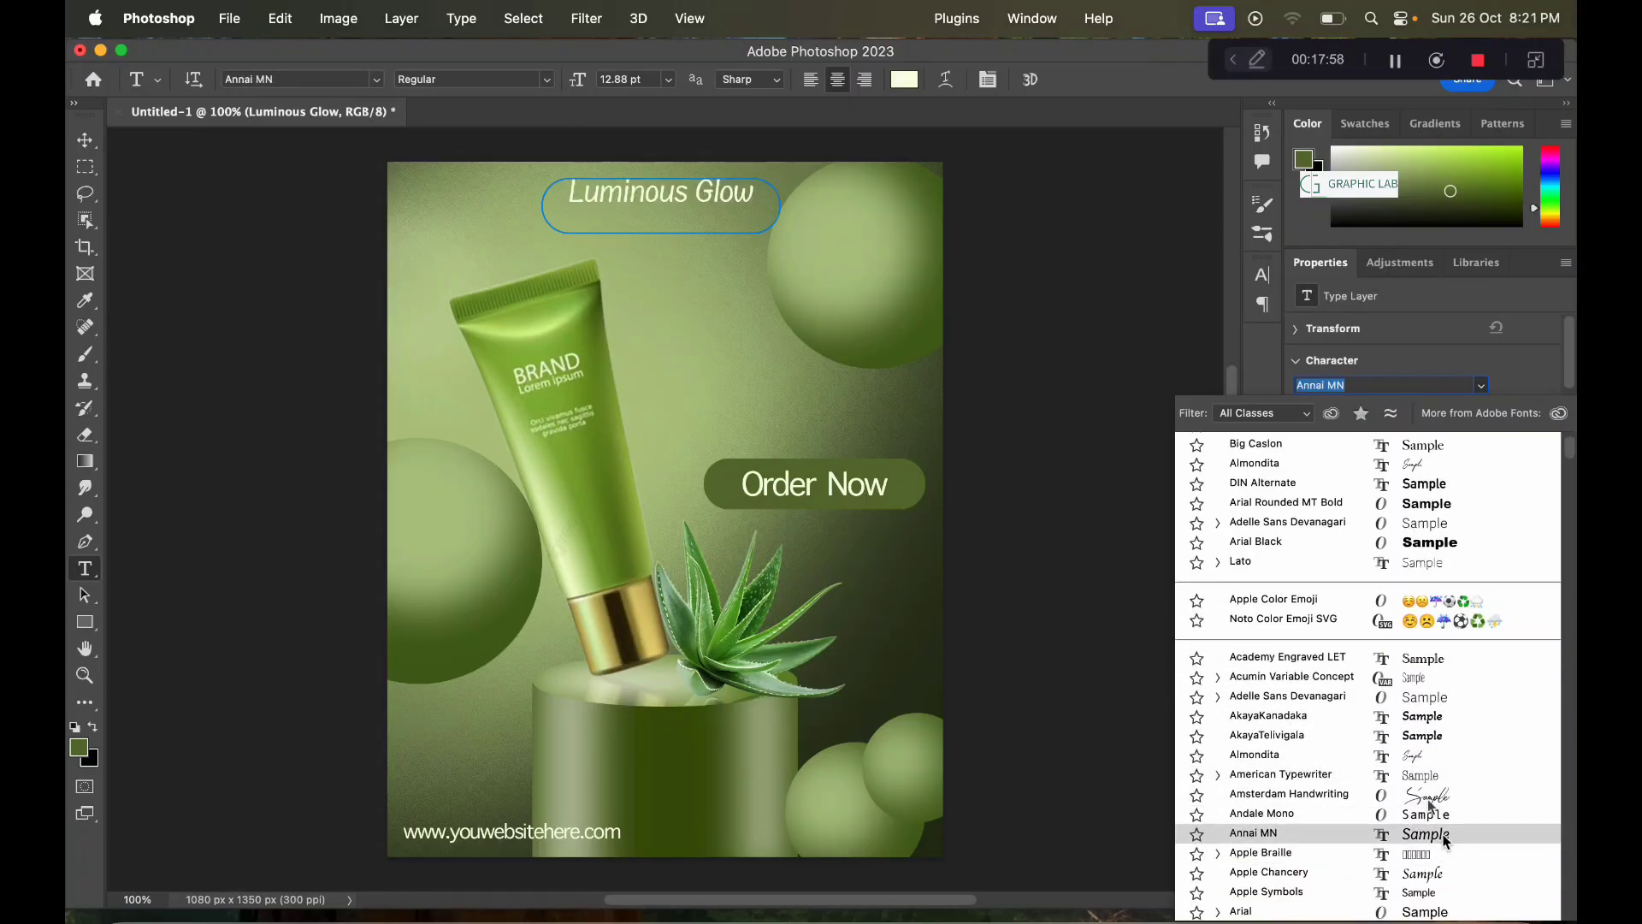
scroll(1446, 851, "down", 10)
scroll(1449, 855, "down", 13)
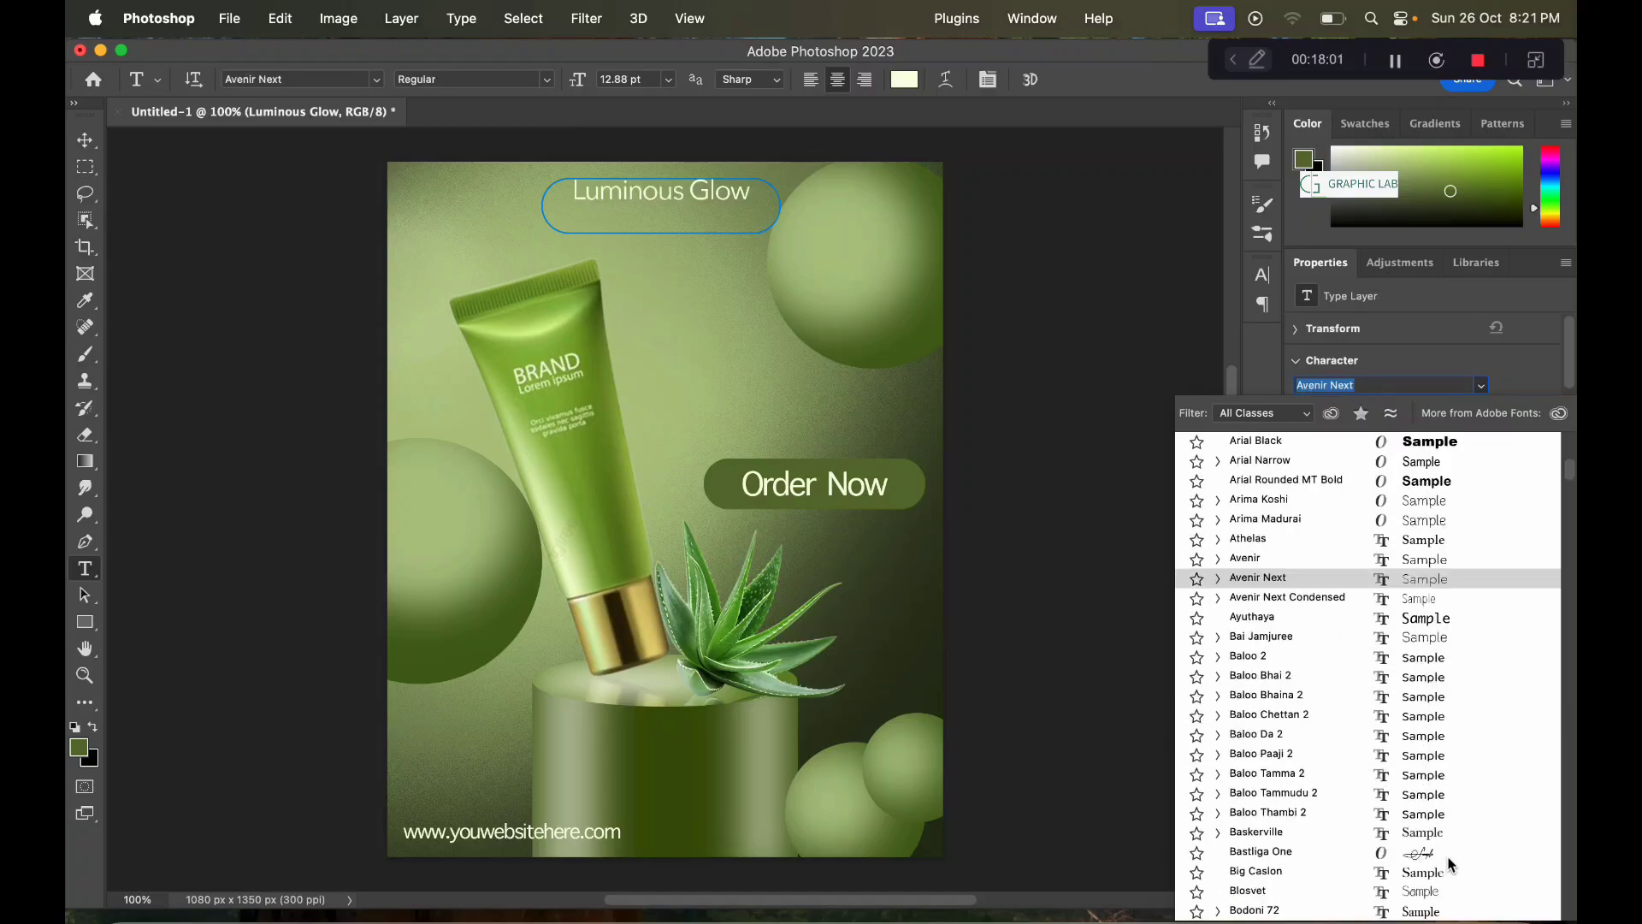
scroll(1449, 856, "down", 4)
scroll(1449, 859, "down", 3)
left_click(1448, 873)
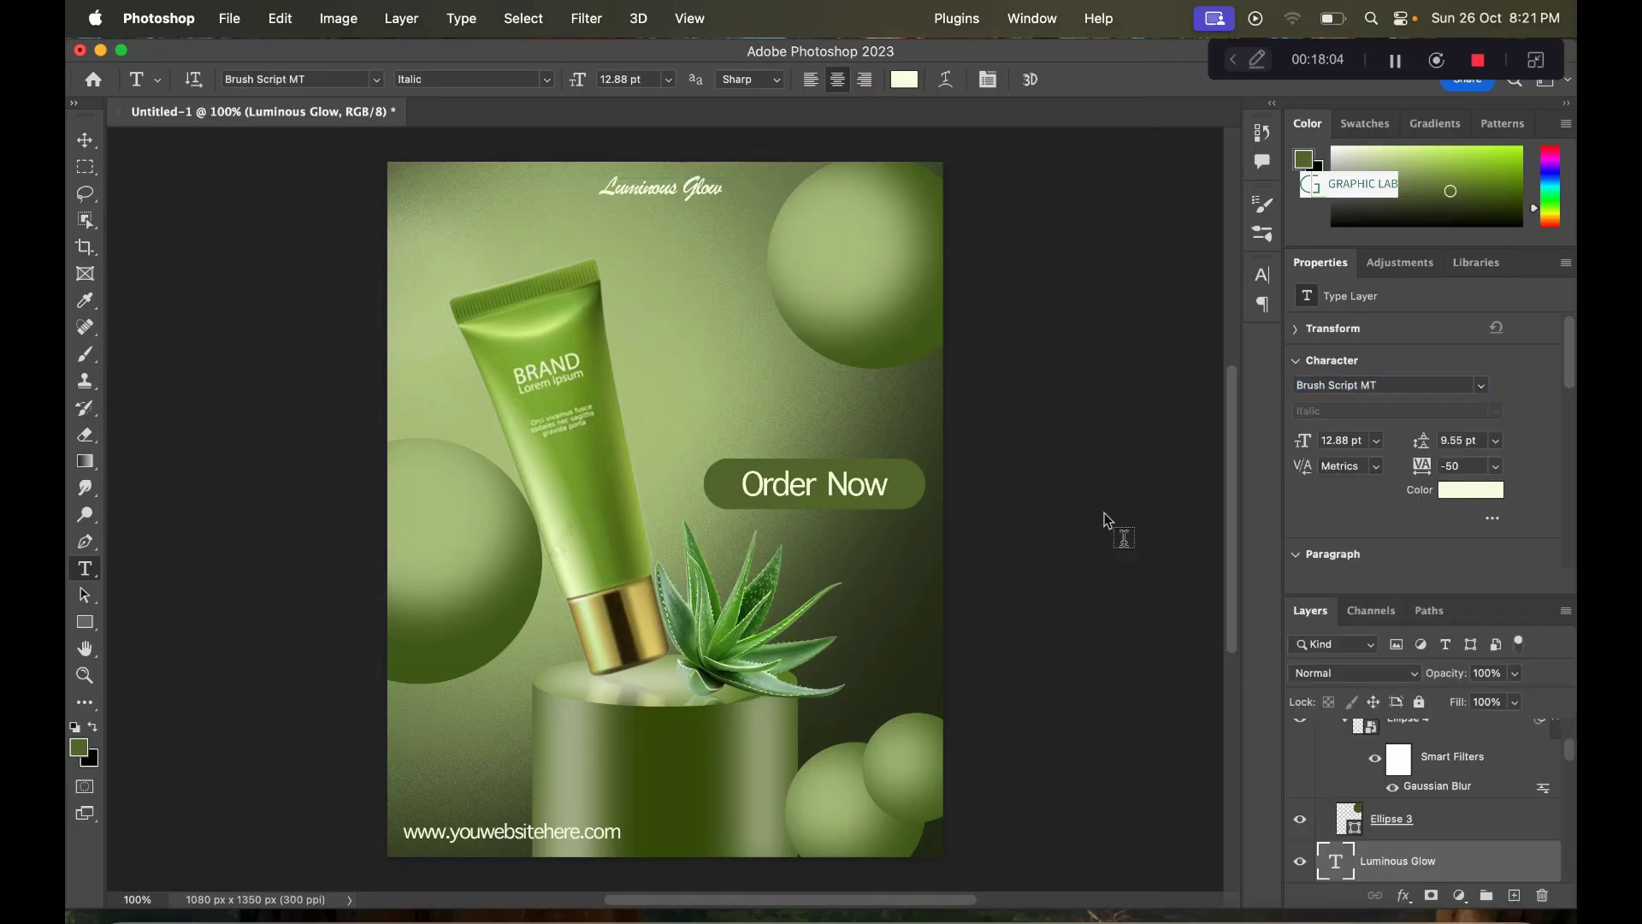
Step: Enlarge the title to 29.49 pt, raise its layer, and centre it across the top
key("super+t")
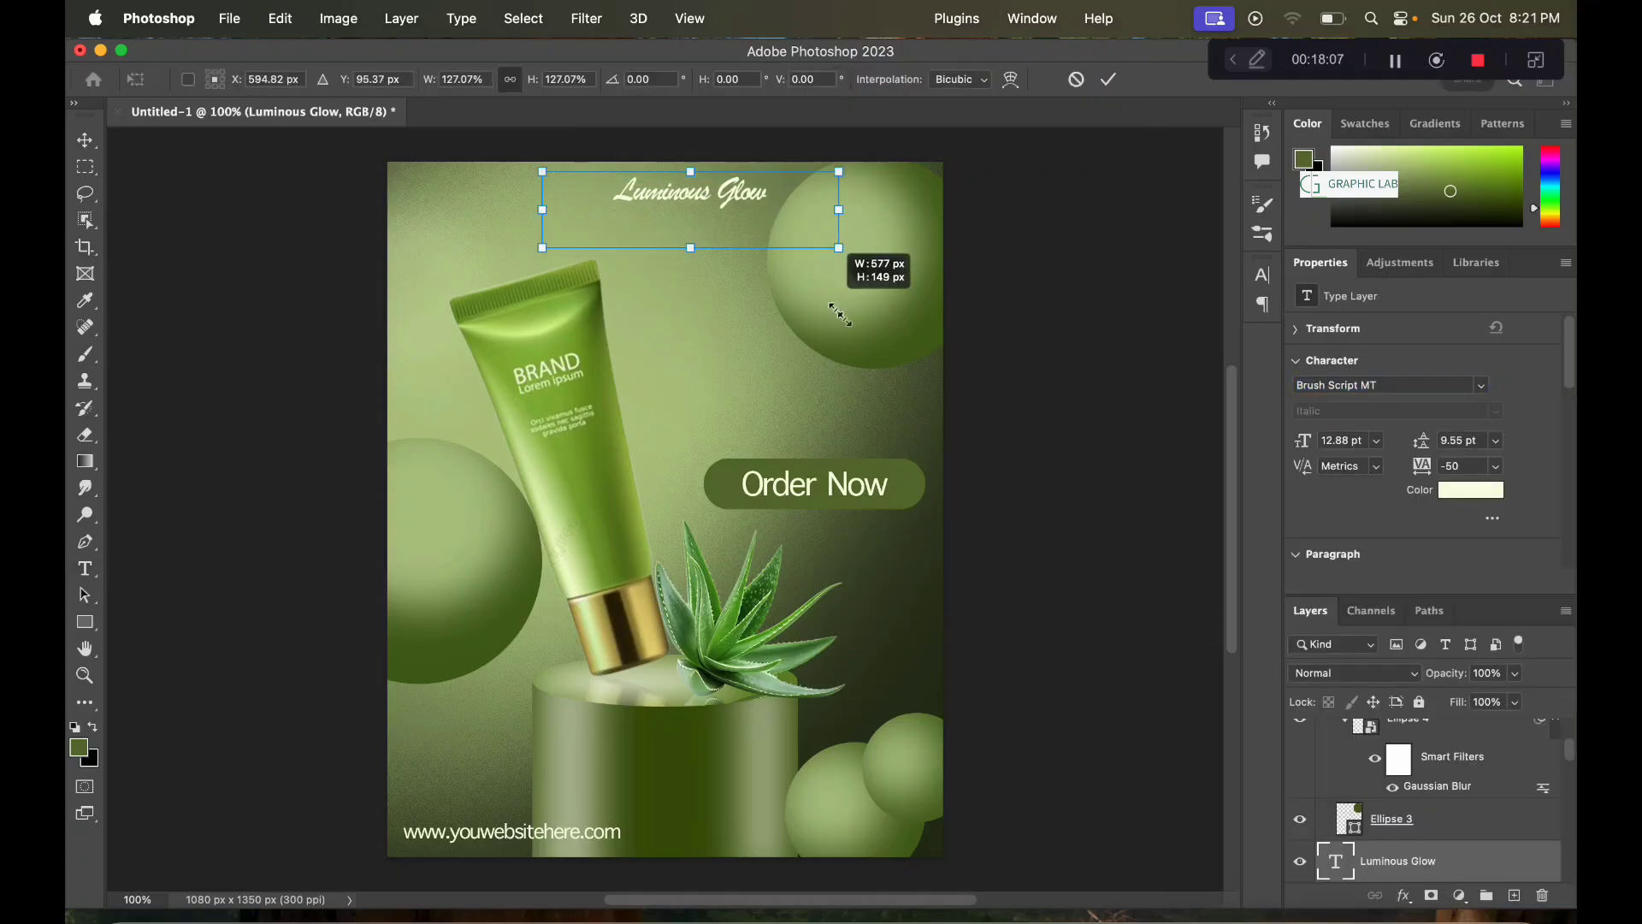
left_click_drag(776, 228, 982, 289)
left_click_drag(721, 217, 633, 208)
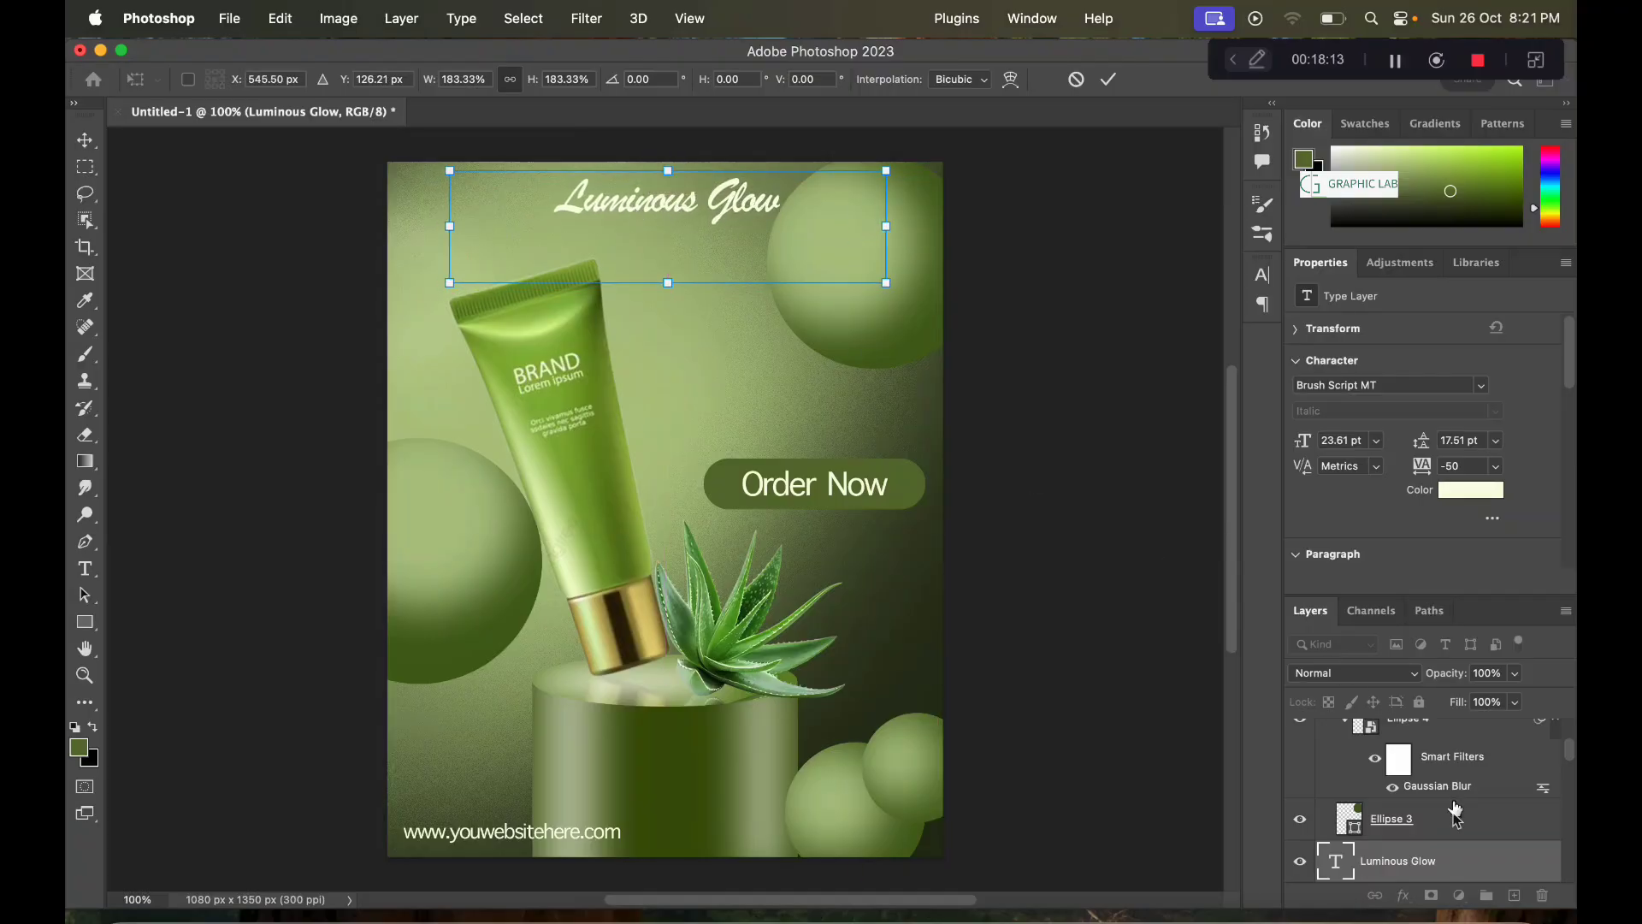
key("Return")
mouse_move(1398, 861)
left_mouse_down()
mouse_move(1469, 696)
mouse_move(1461, 737)
left_mouse_up()
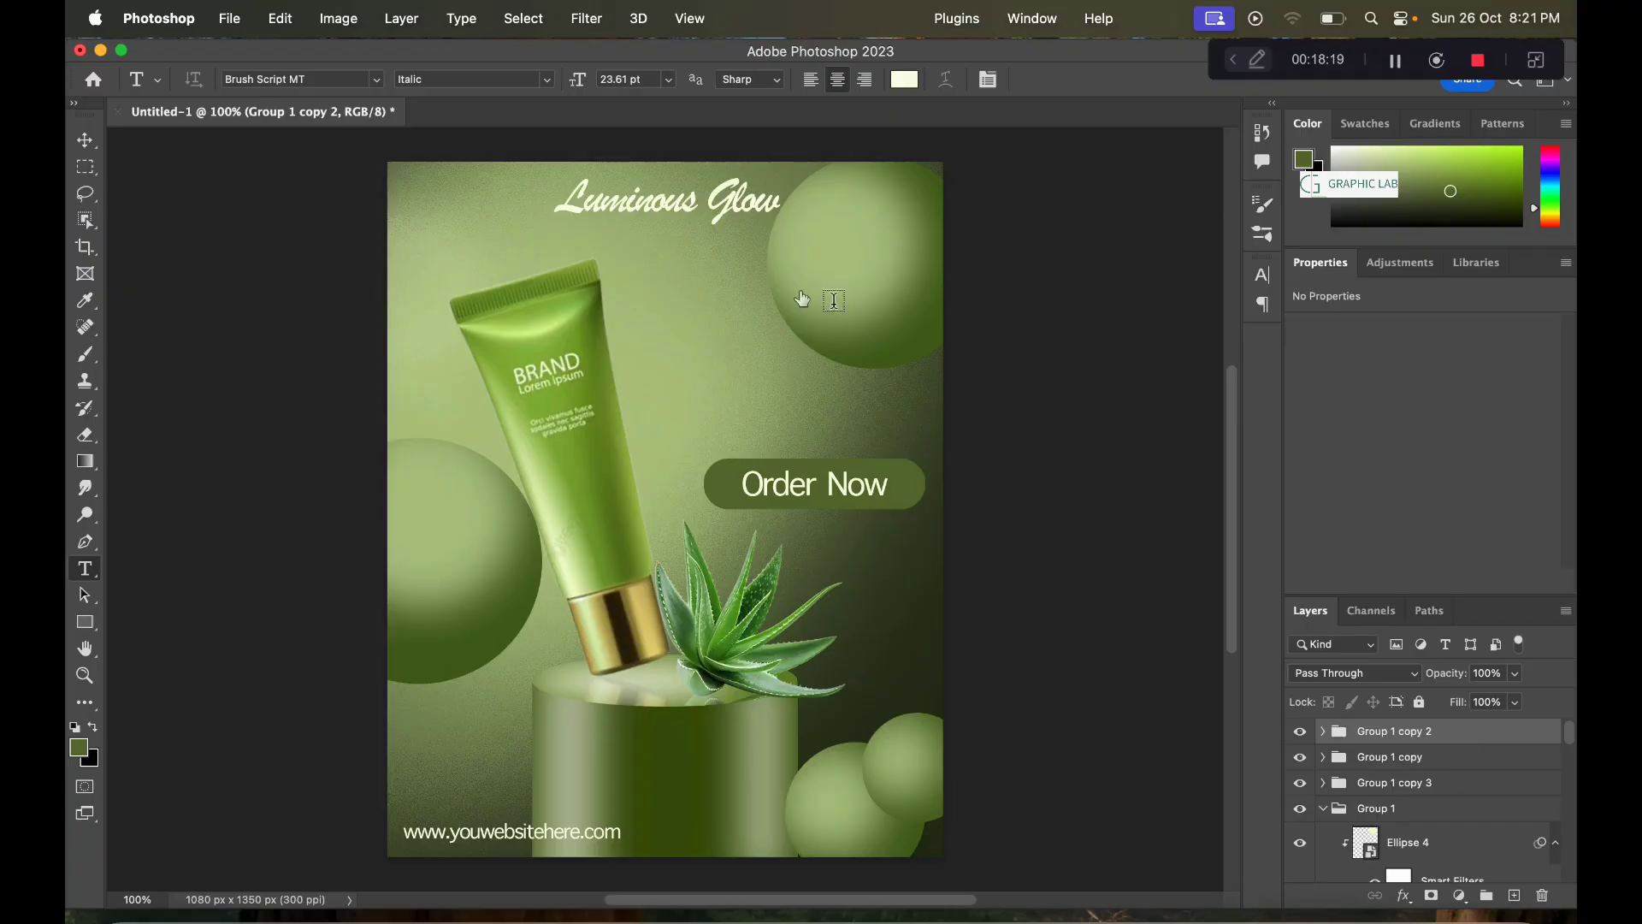
key("v")
left_click(686, 211)
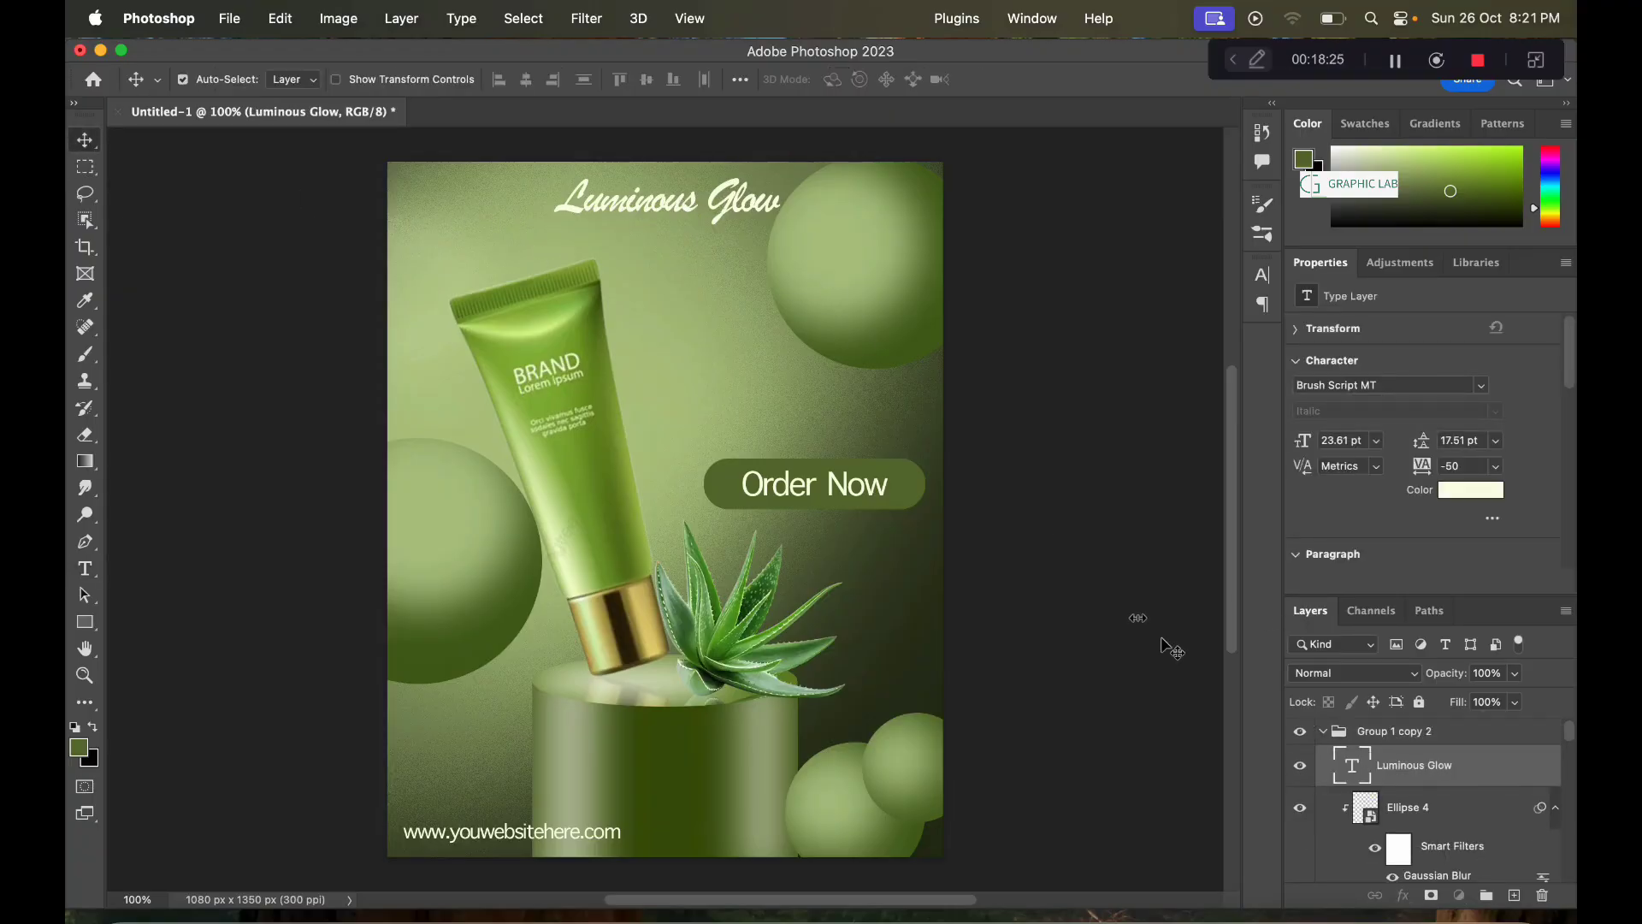
key("super+t")
left_click_drag(884, 284, 993, 313)
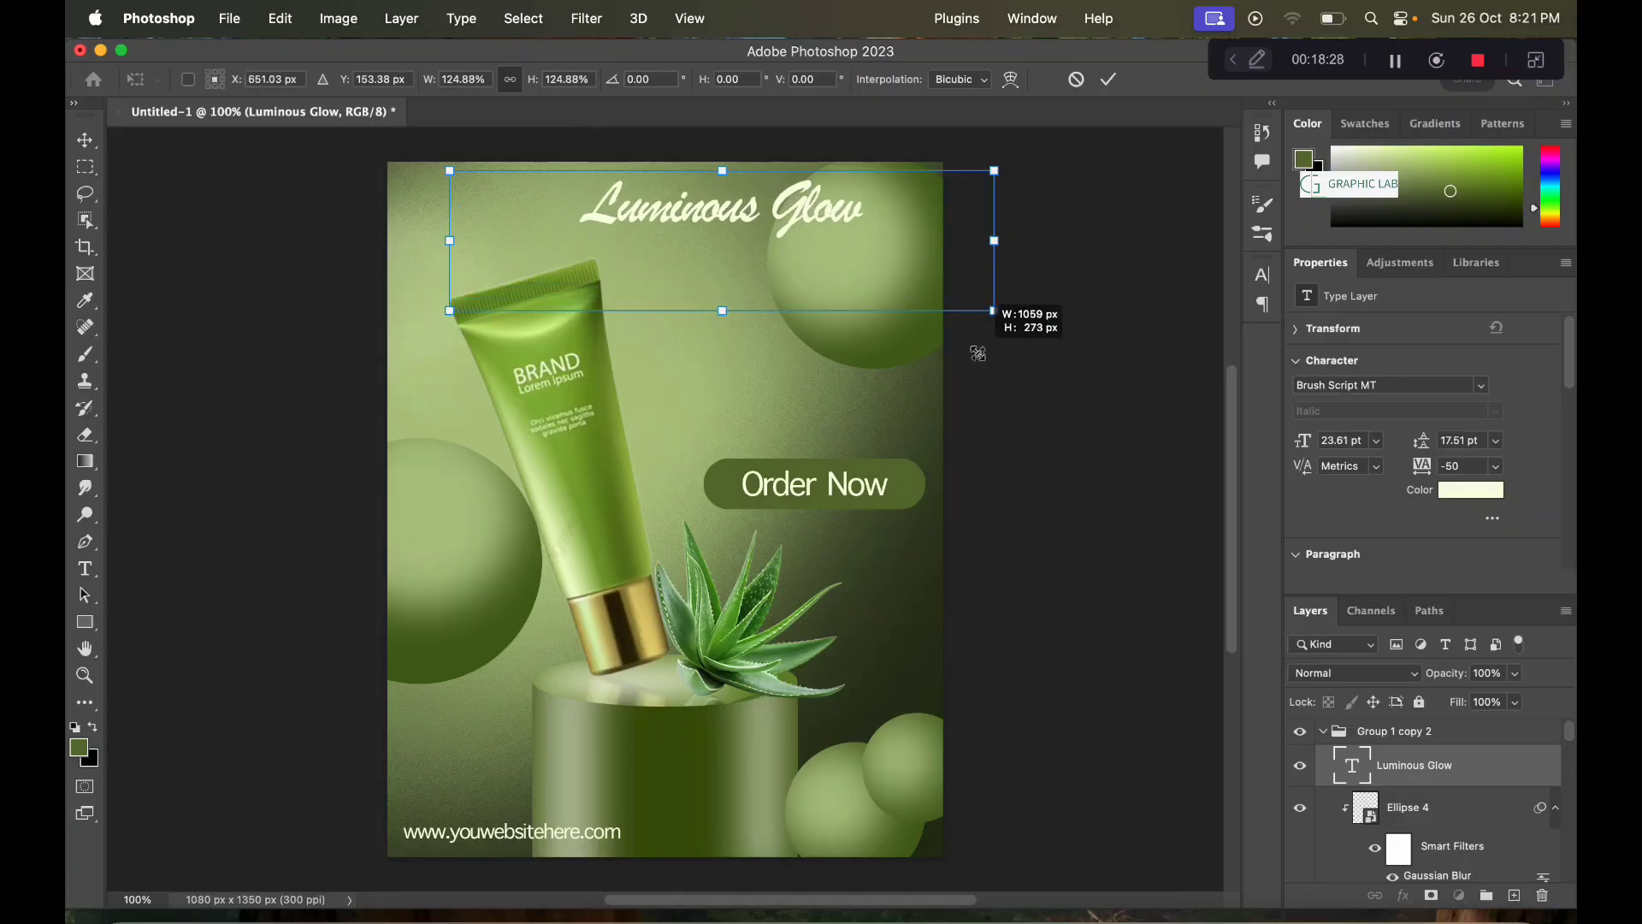
left_click_drag(805, 219, 768, 222)
left_click(1107, 81)
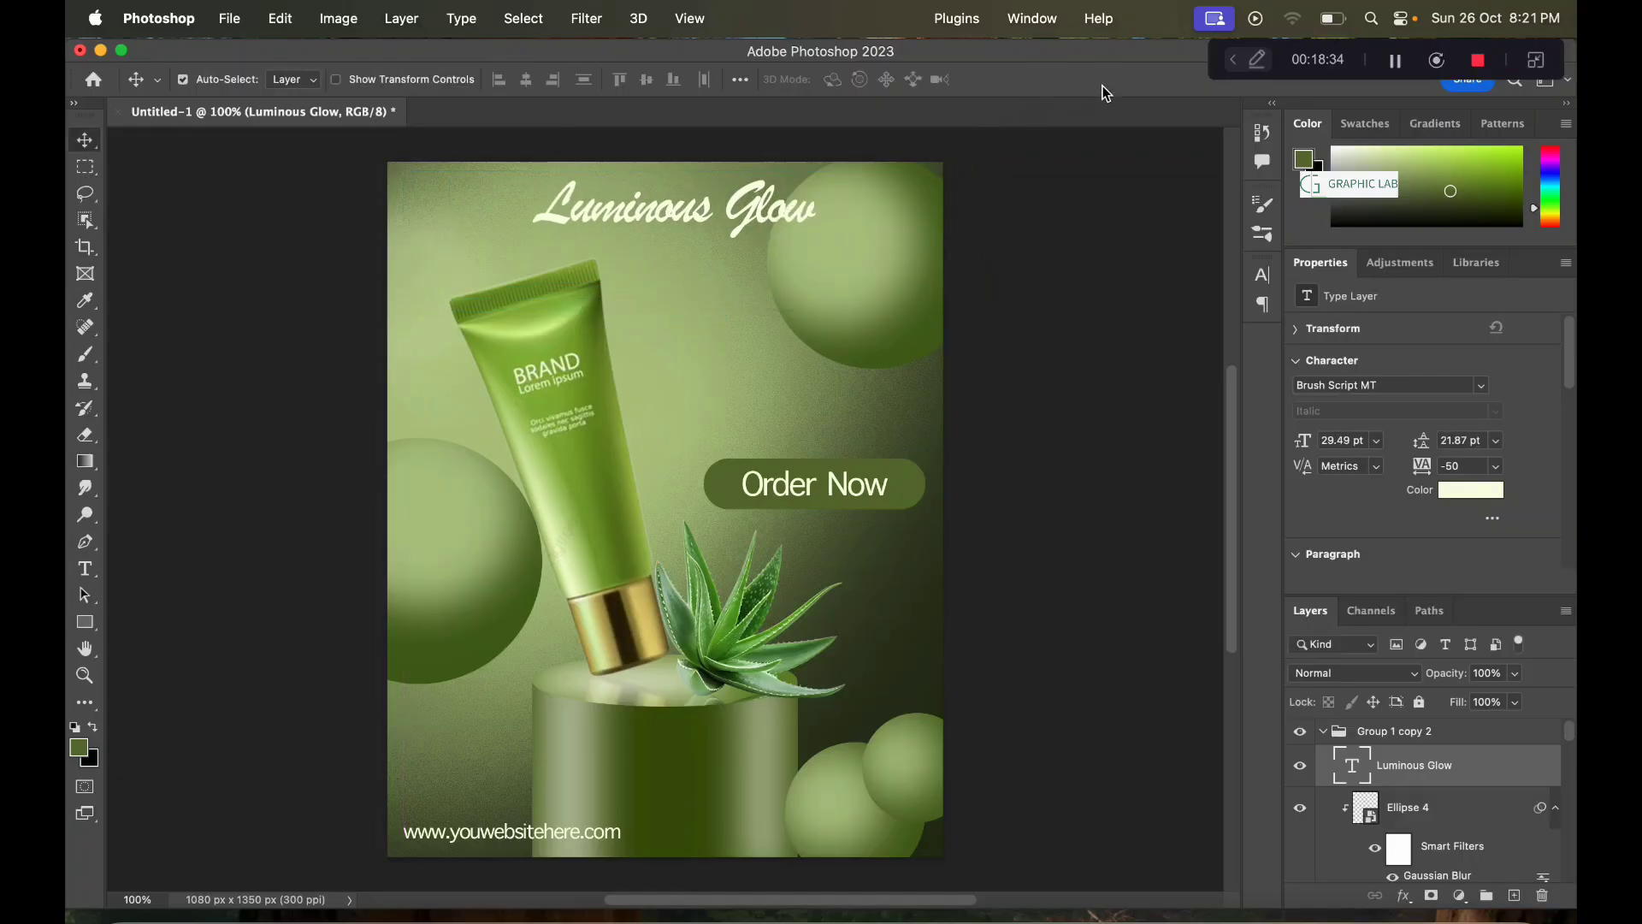
Step: Start a new empty text layer on the poster
left_click(85, 569)
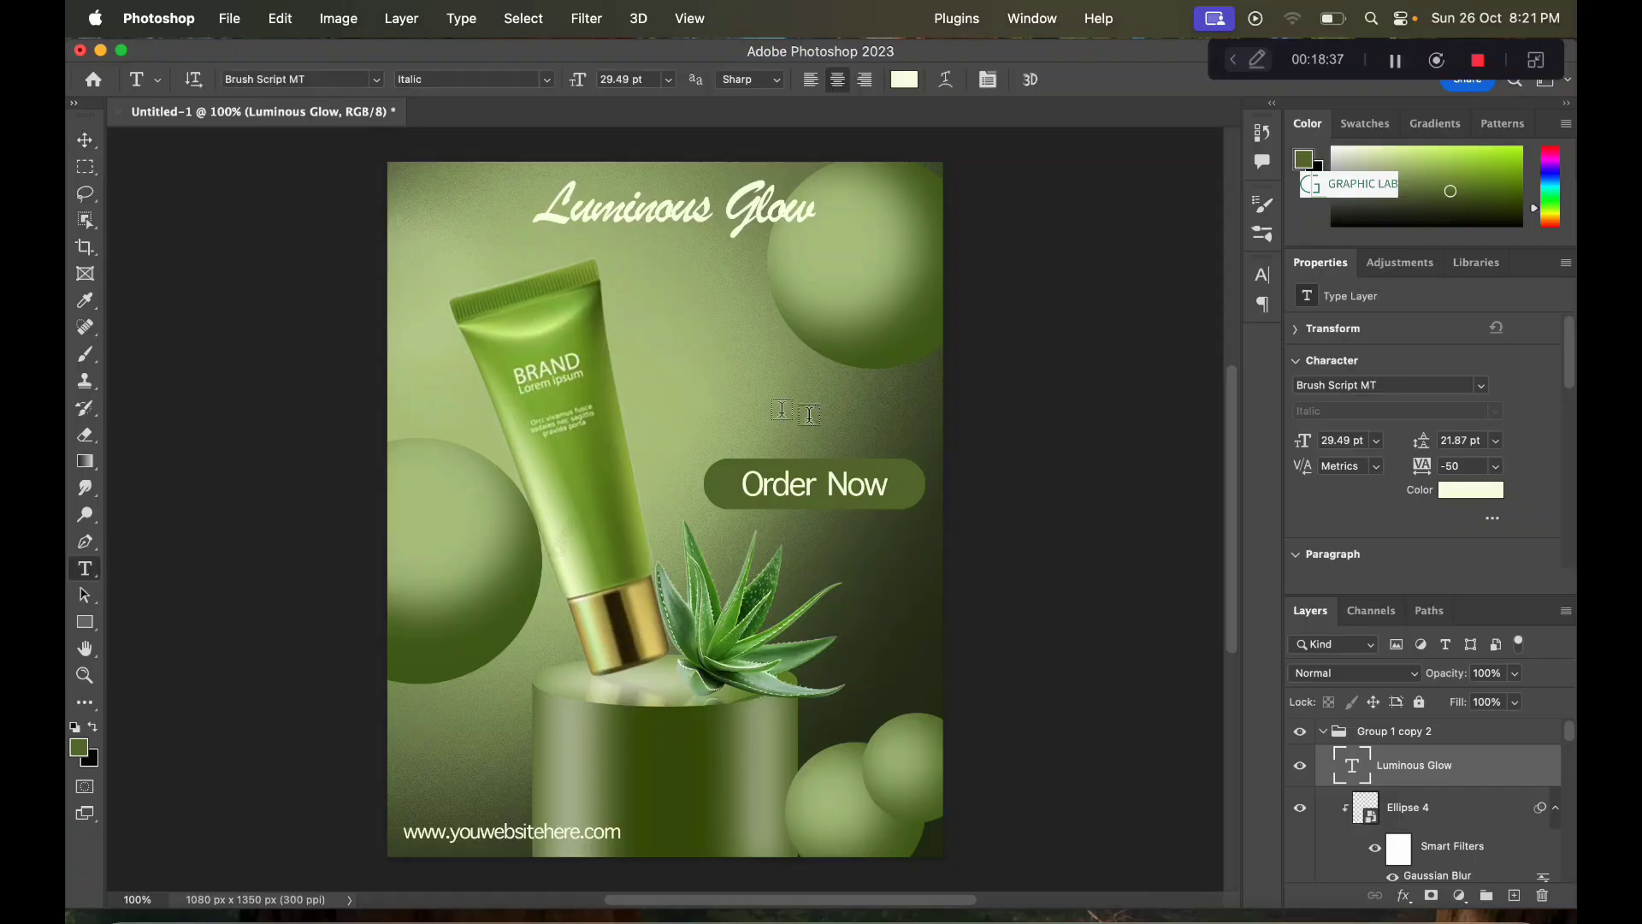
left_click(752, 387)
key("BackSpace")
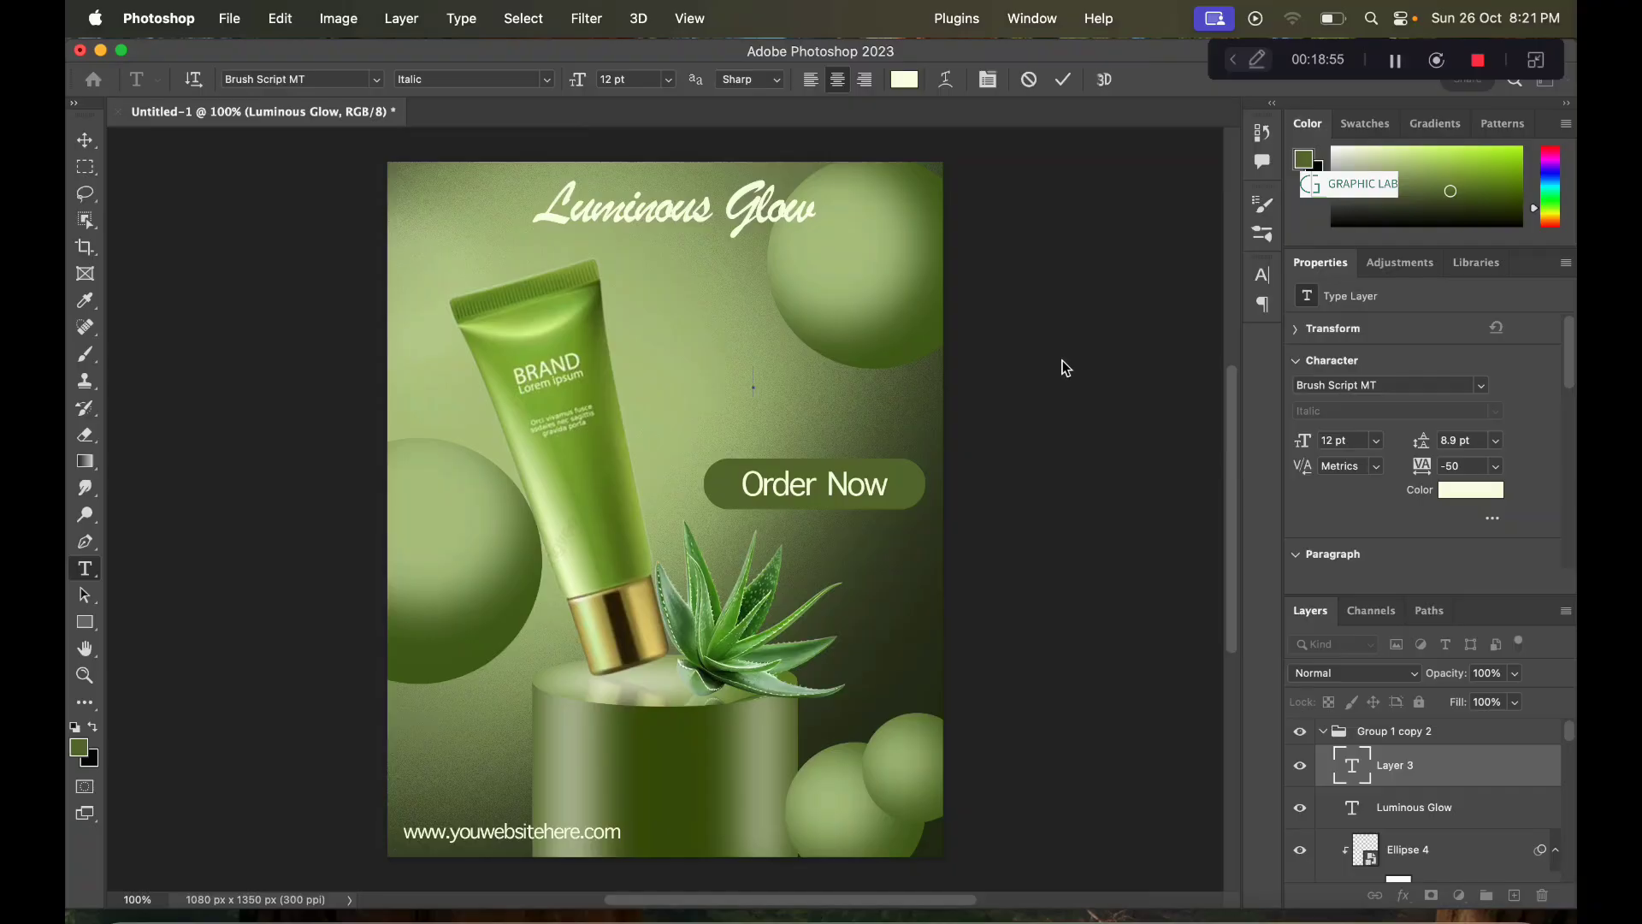
Step: Finish the two-line tagline 'Ultra glowing skin' / 'Improvement Skin Texture'
type("Ultra")
type(" glow")
type("ing skin Imp")
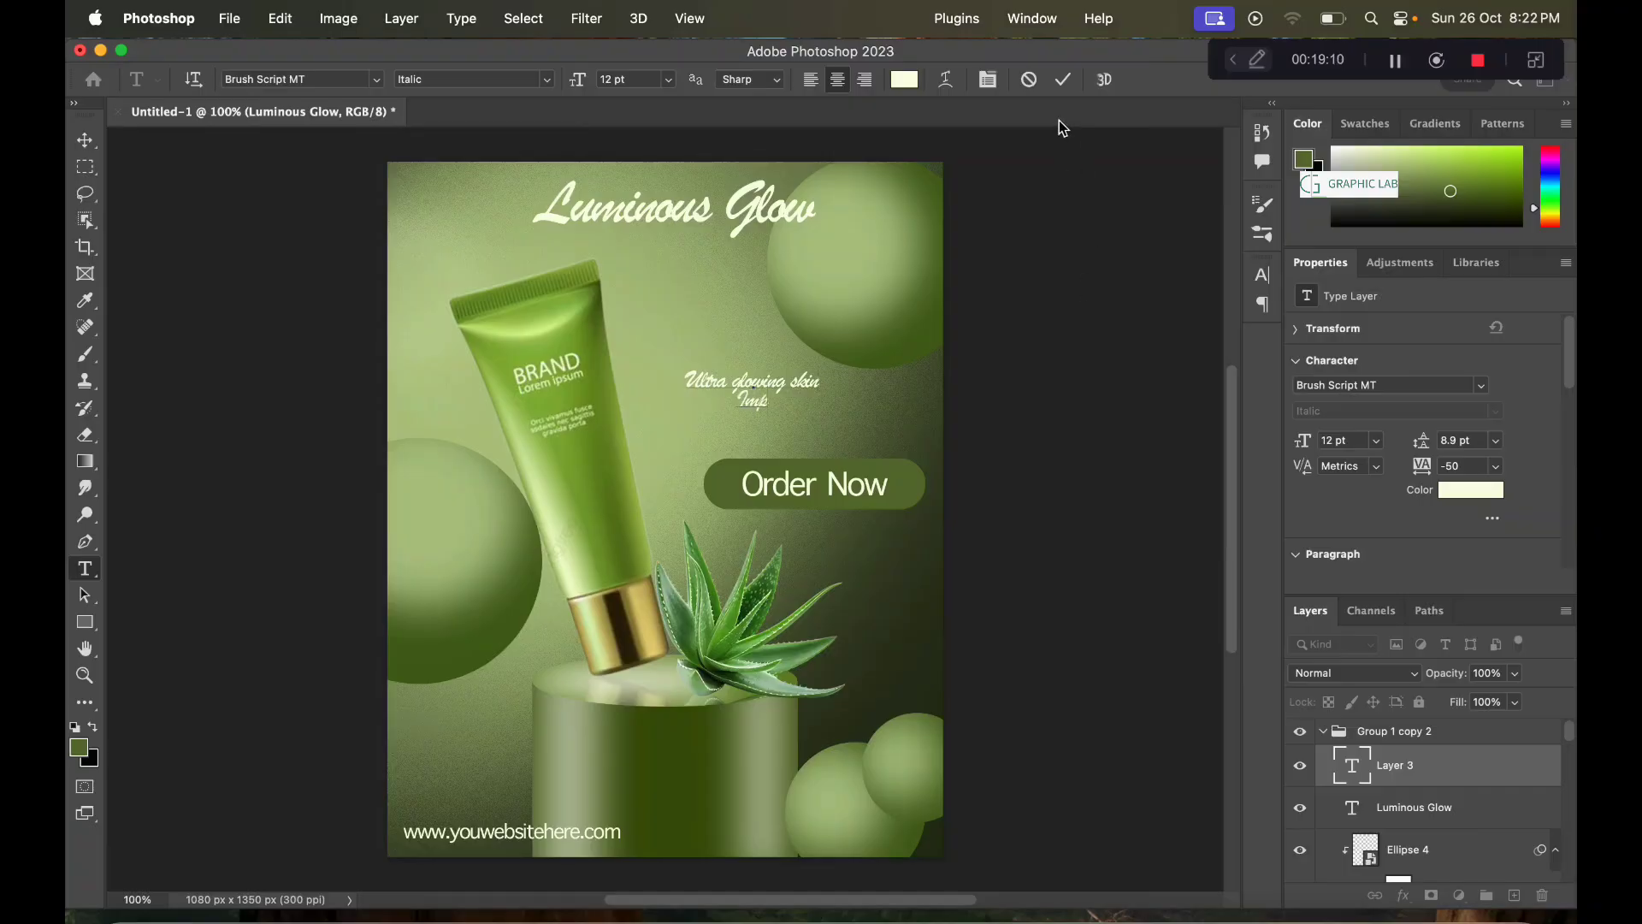
type("rovement")
type(" Skin")
type(" Texture")
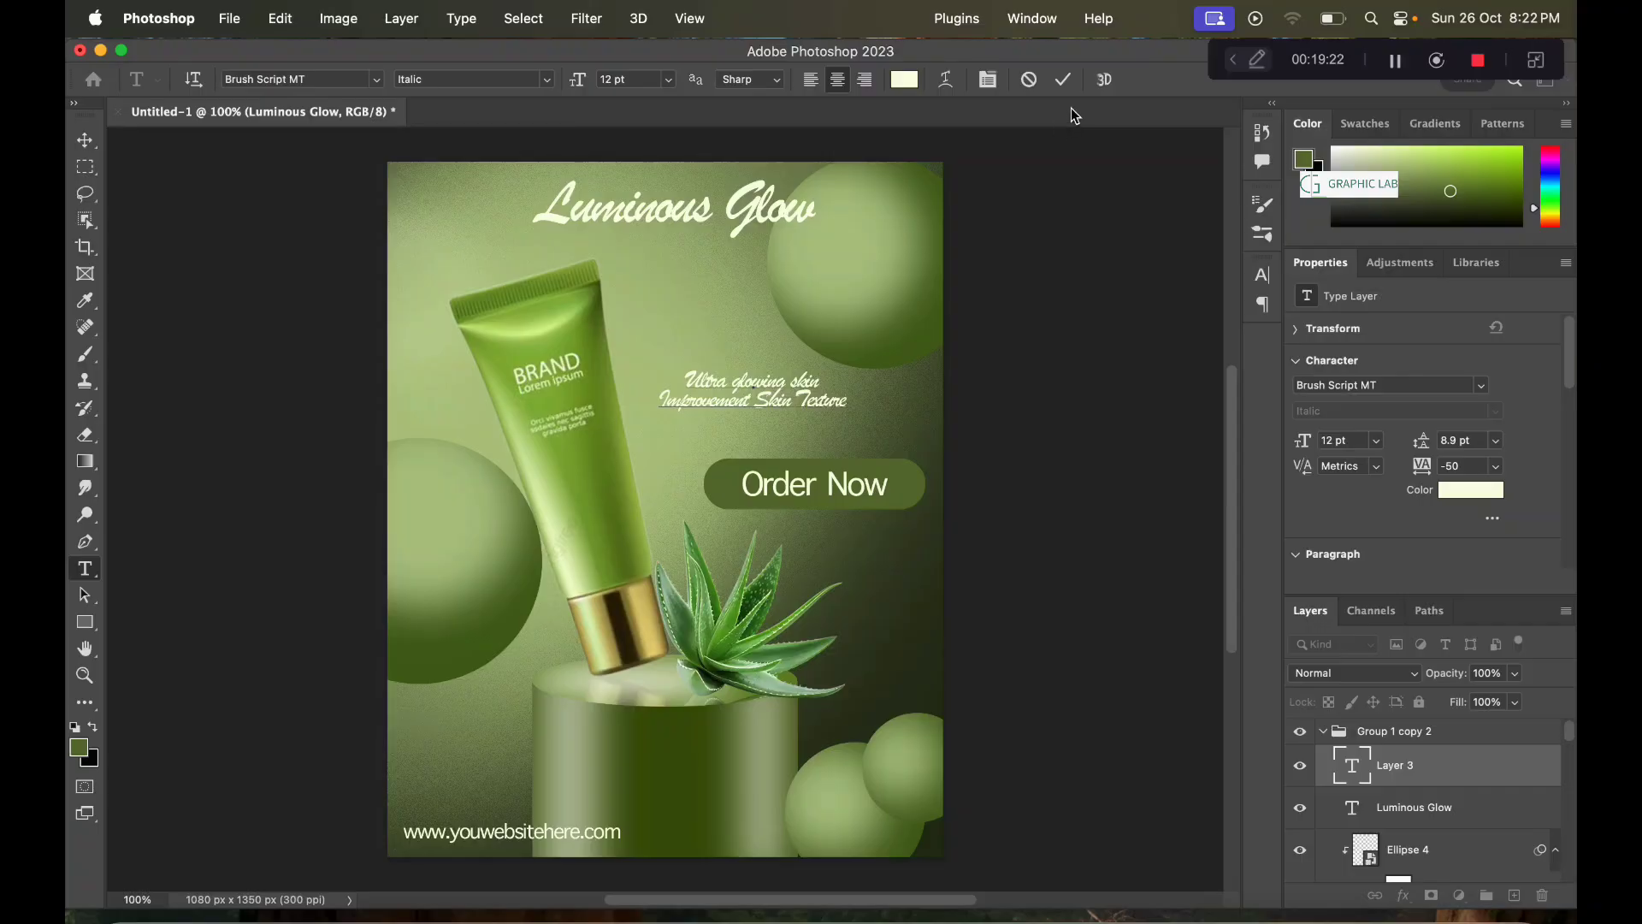
Step: Commit the tagline and make its text colour white
left_click(1062, 80)
left_click(905, 80)
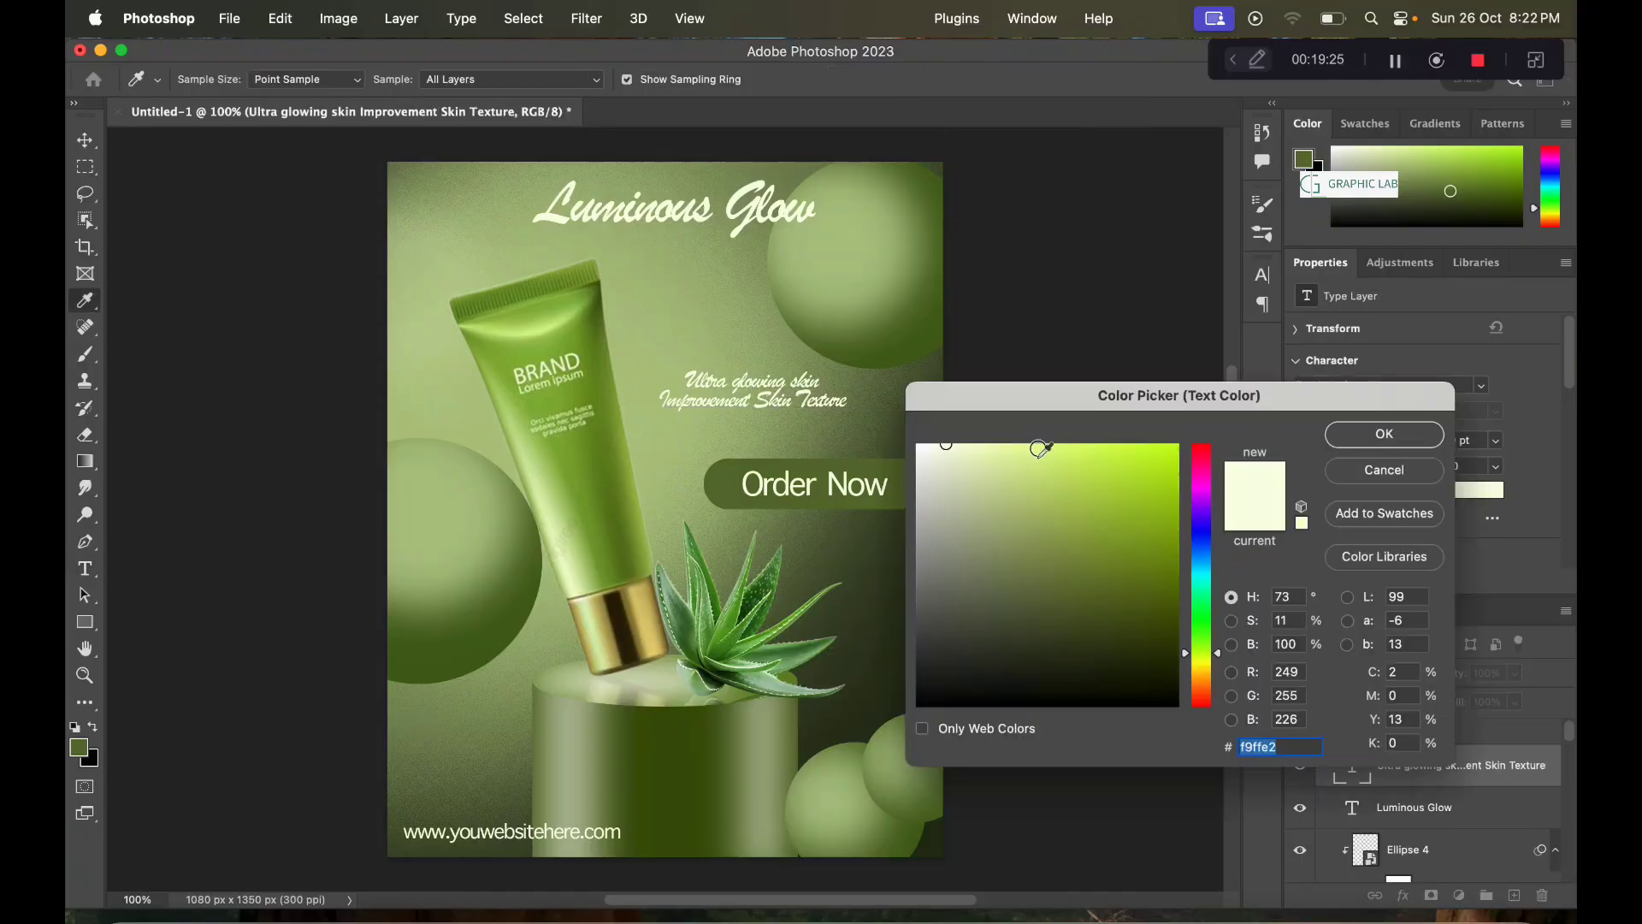
mouse_move(930, 452)
left_mouse_down()
mouse_move(915, 447)
mouse_move(1145, 669)
mouse_move(932, 454)
left_mouse_up()
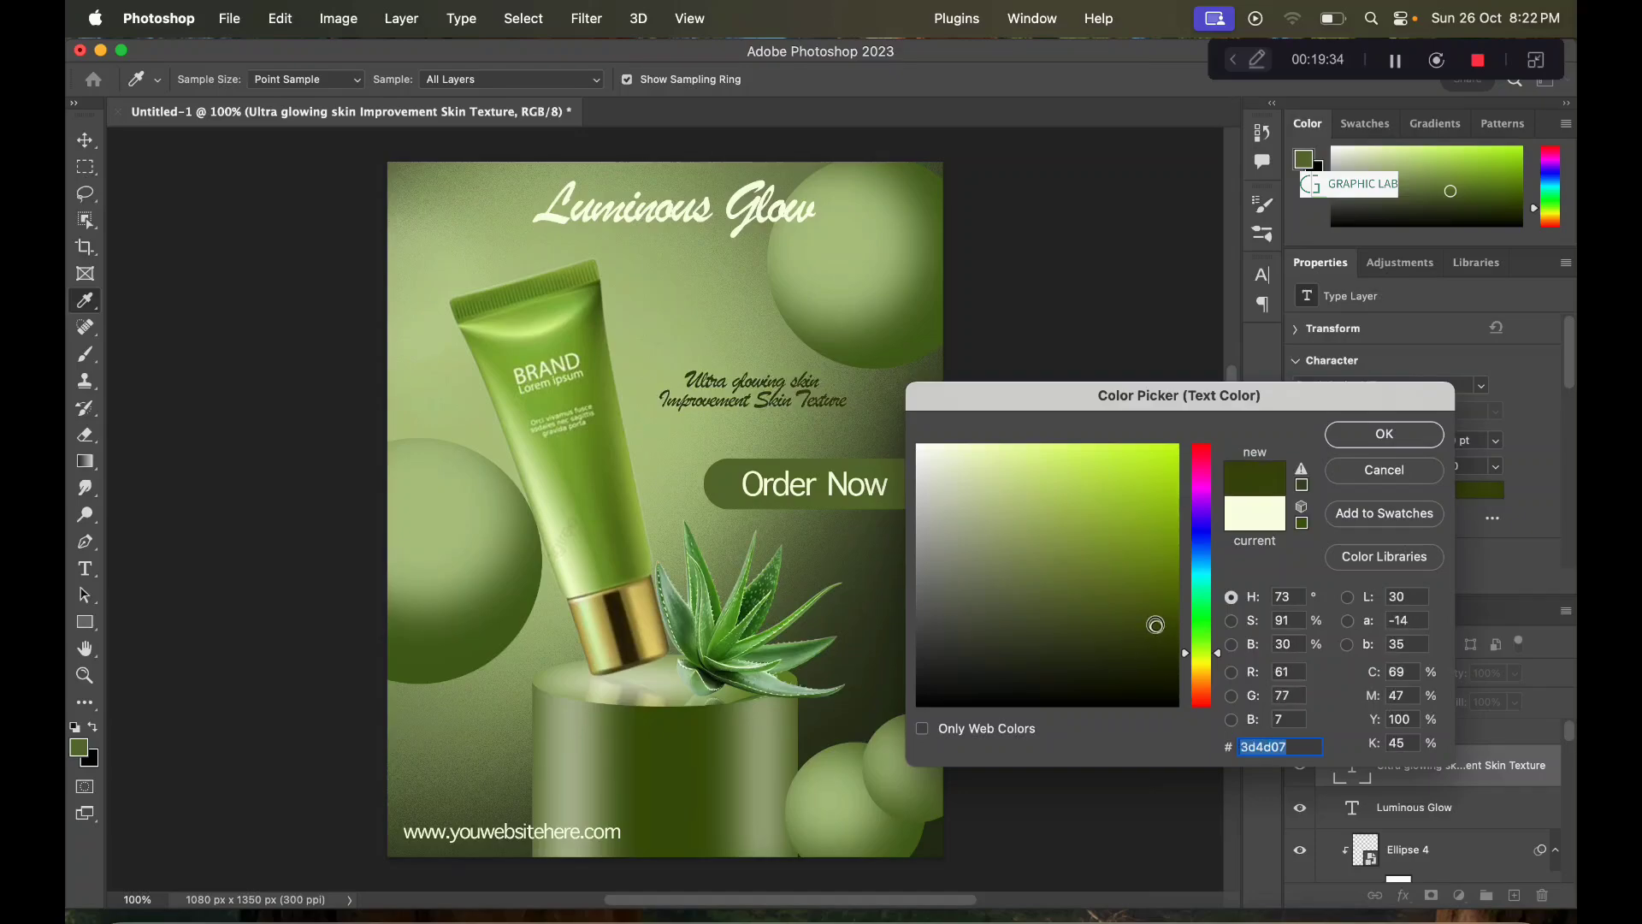
left_click(1369, 433)
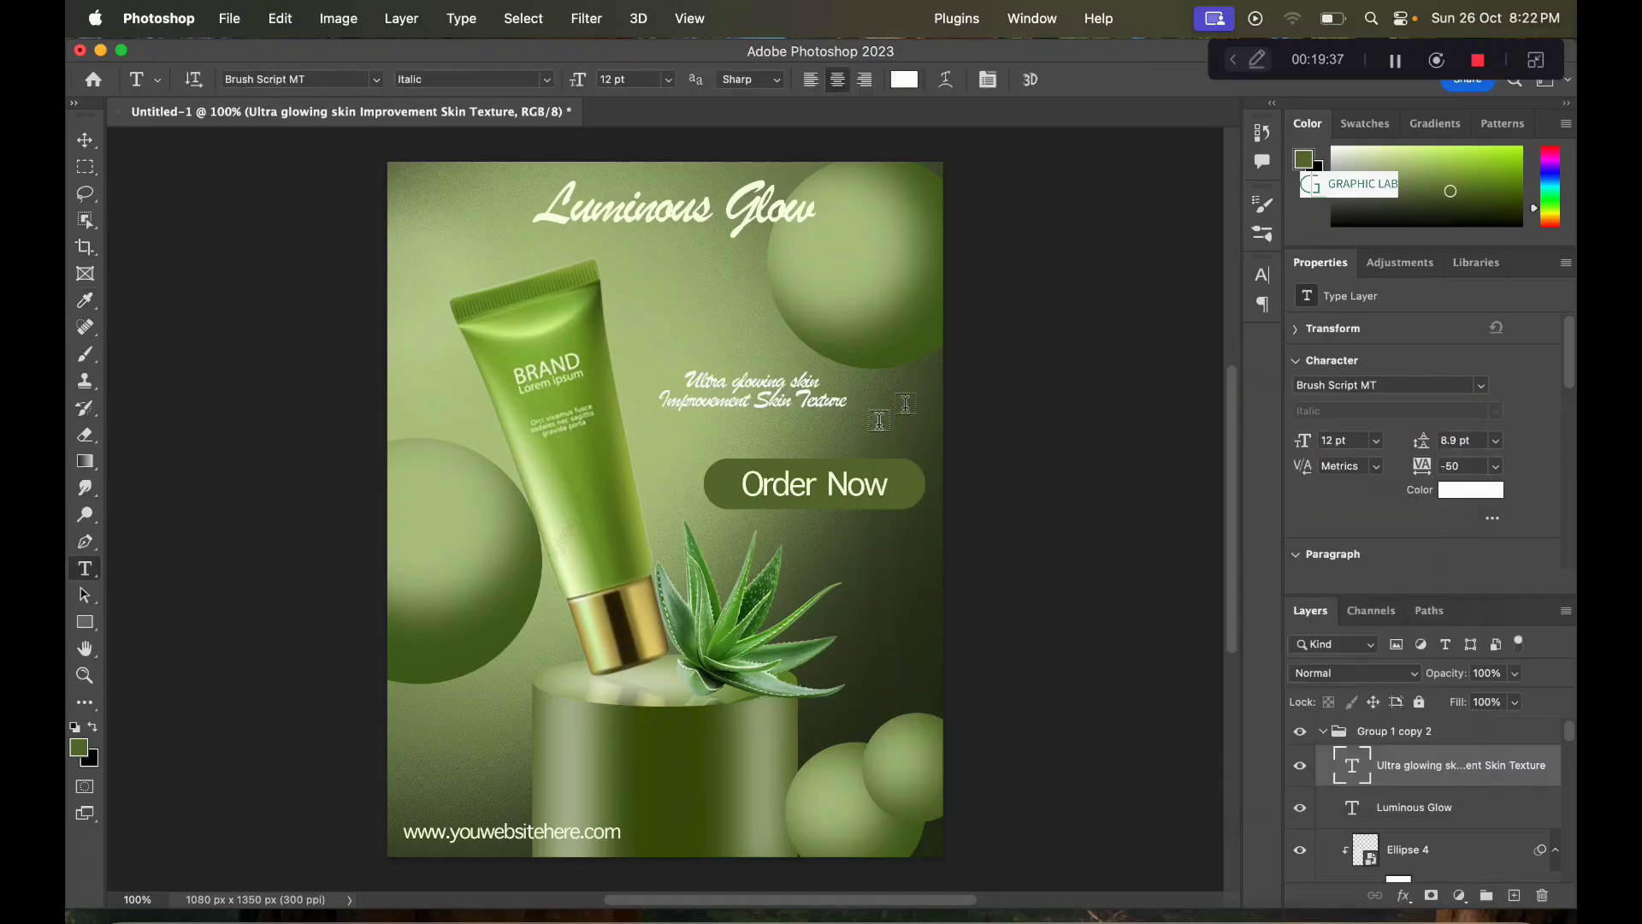
Step: Enlarge the tagline slightly, shifting it up and to the right
key("super+t")
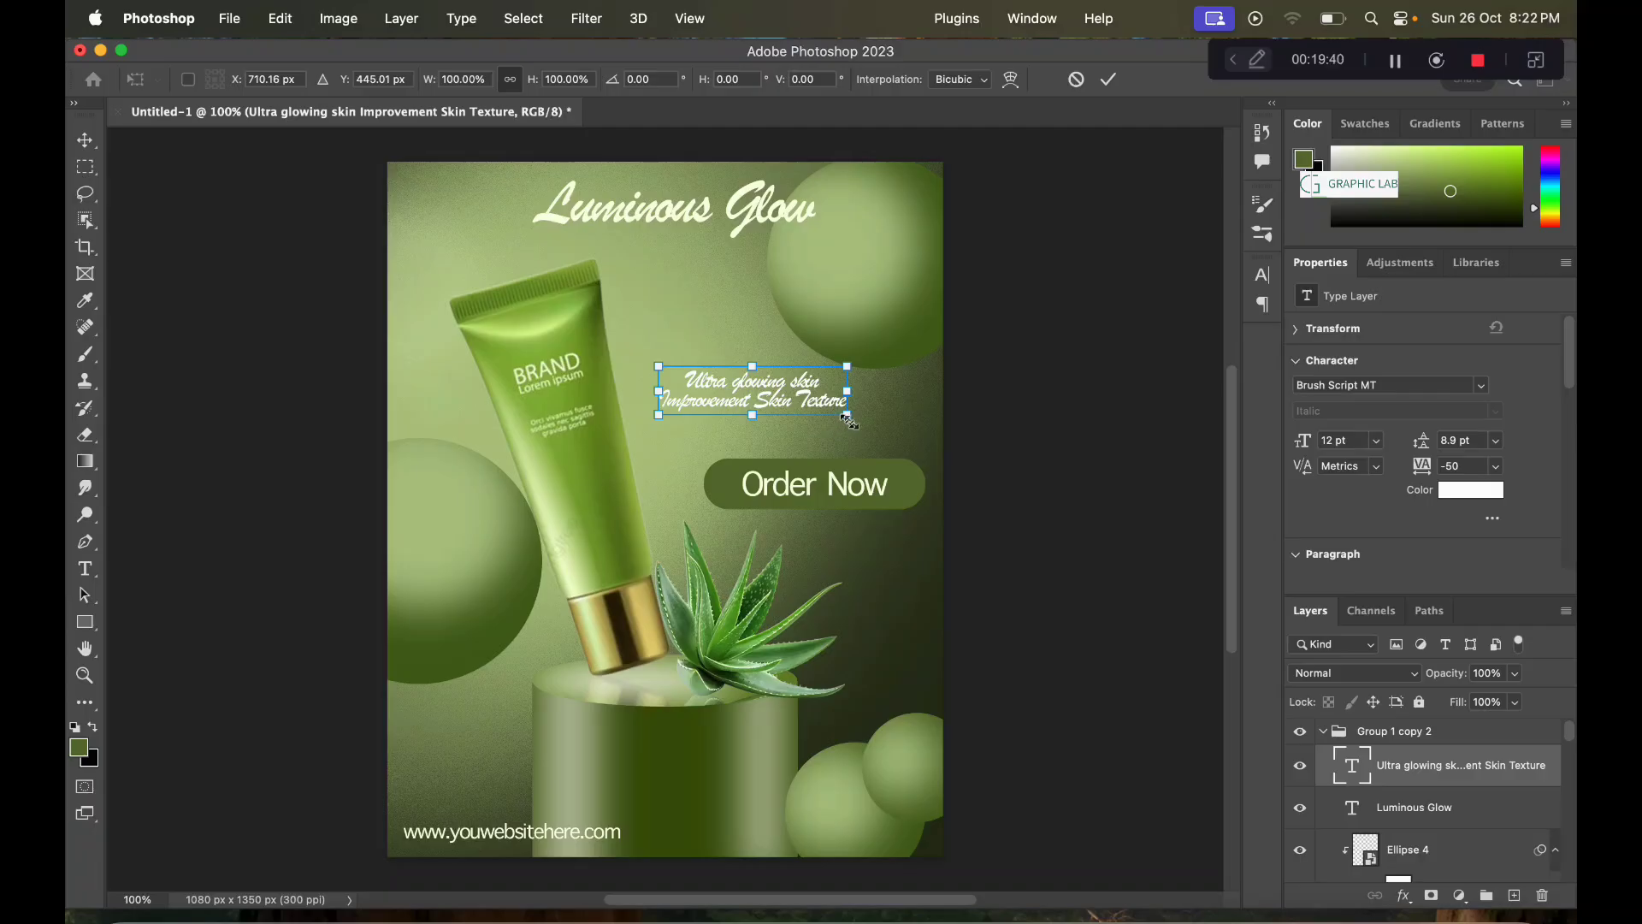
mouse_move(849, 419)
left_mouse_down()
mouse_move(932, 410)
mouse_move(880, 400)
left_mouse_up()
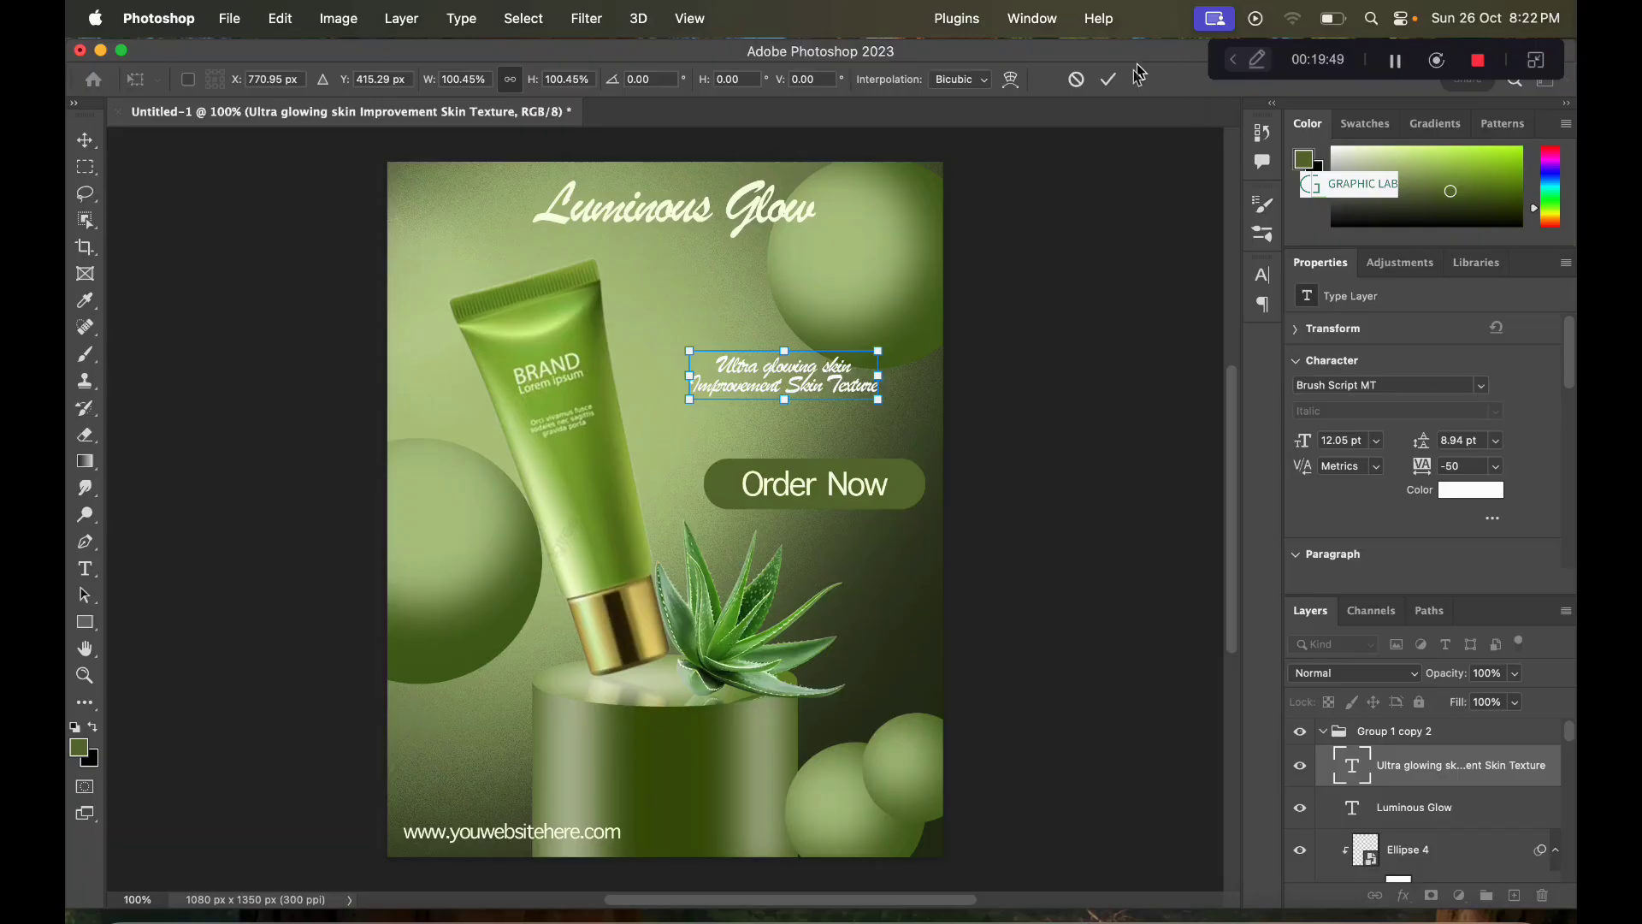
left_click(1108, 78)
Step: Set the tagline in Myriad Pro Italic with 11 pt leading
left_click(1482, 386)
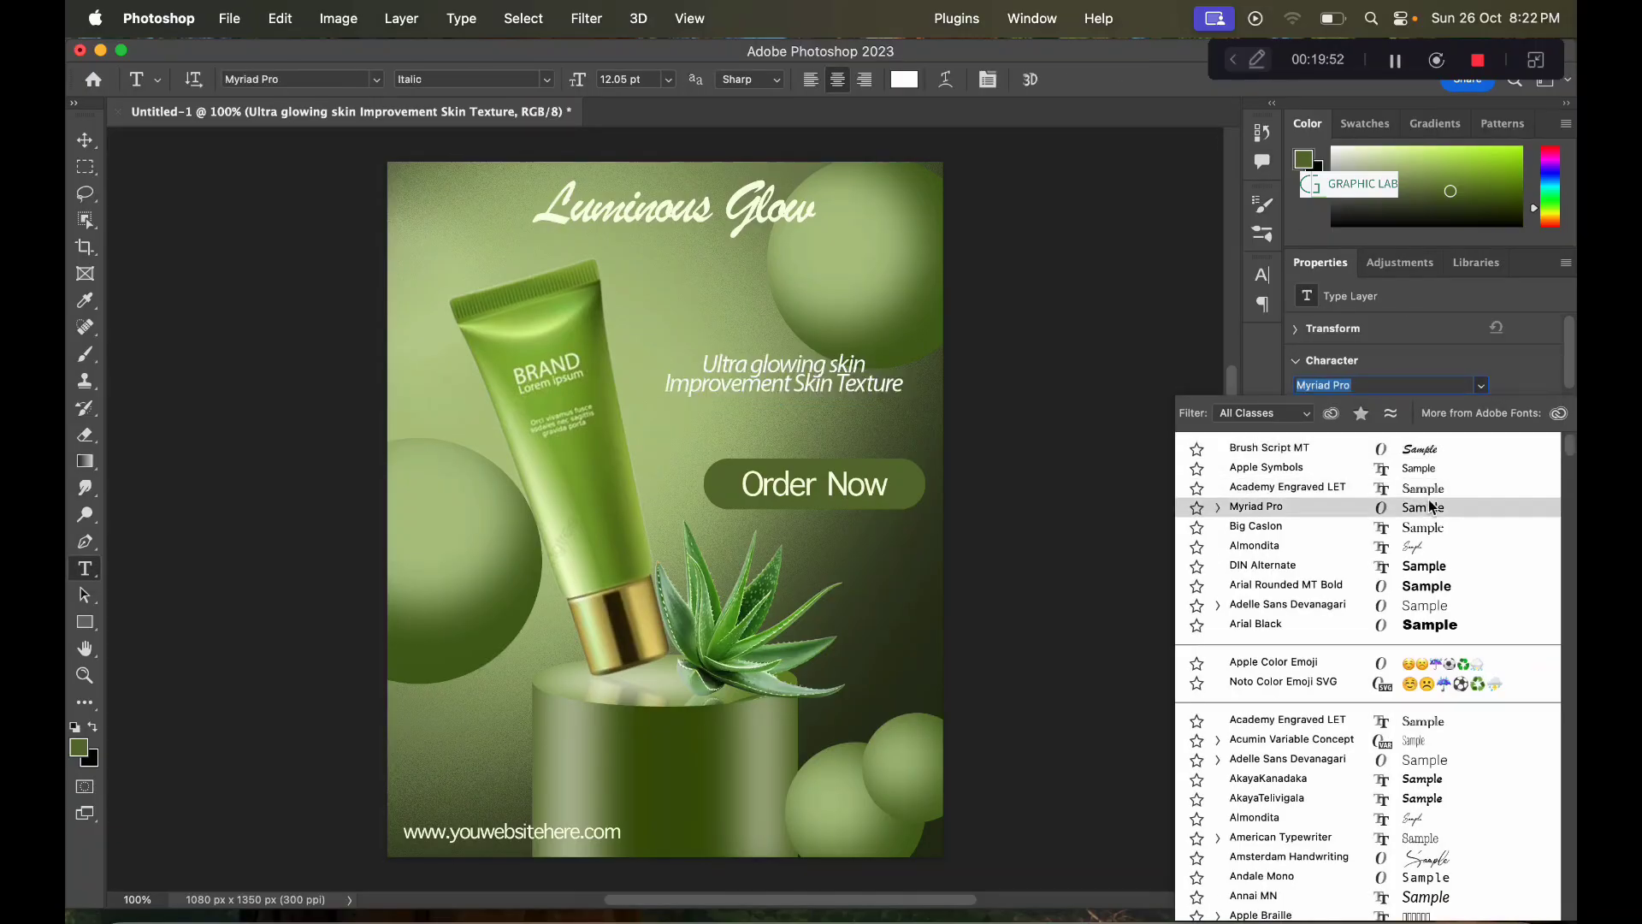
left_click(1438, 508)
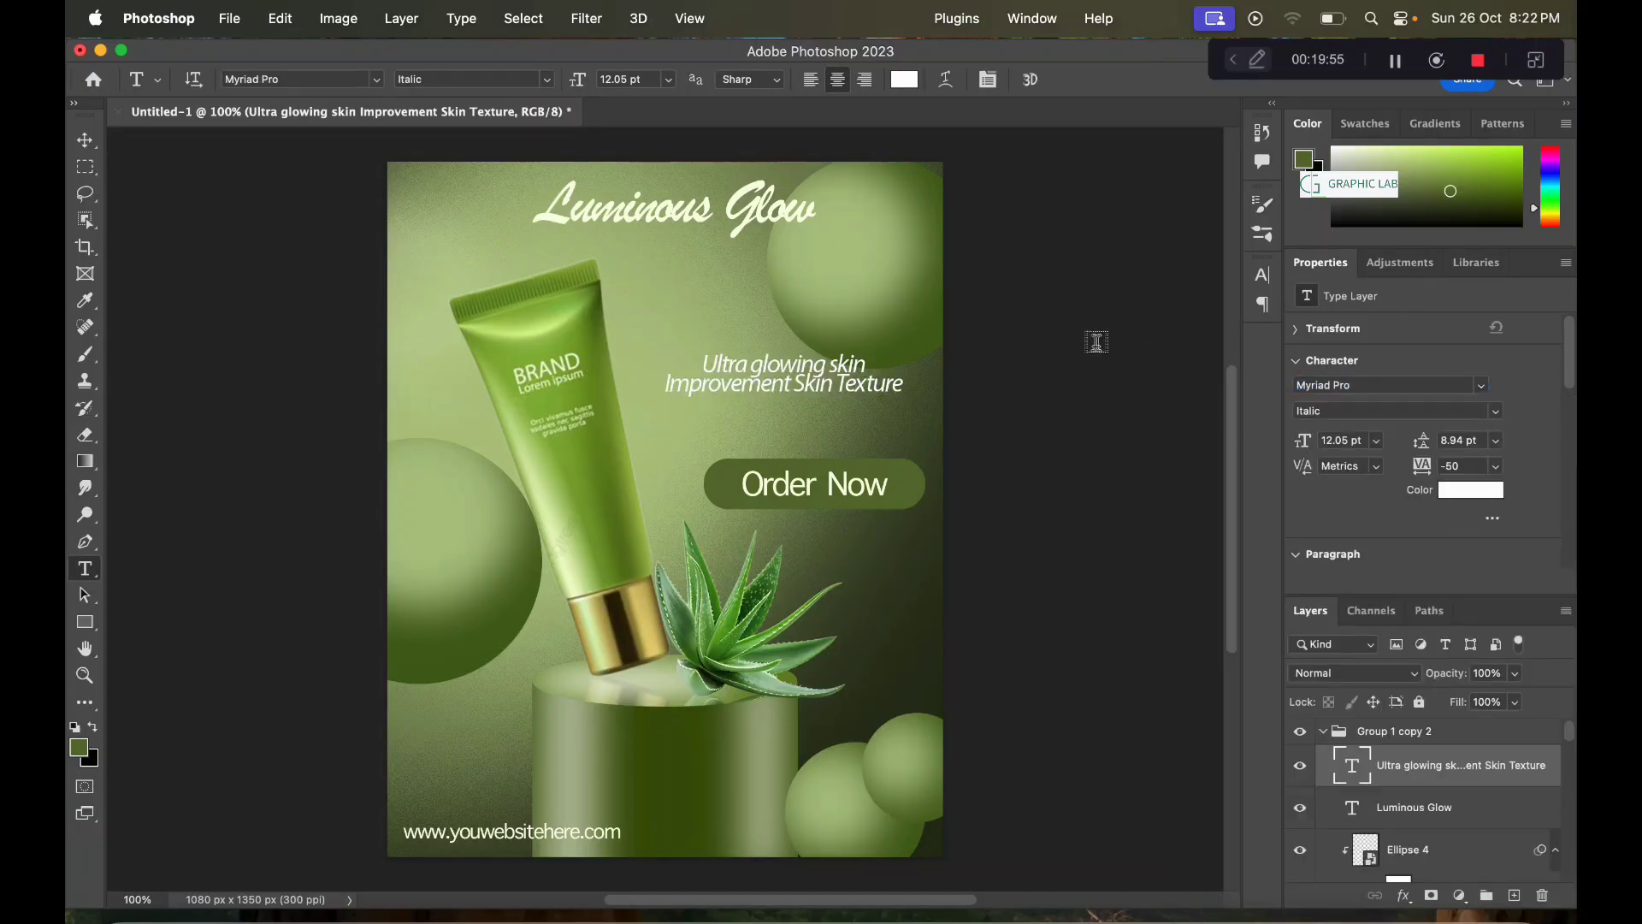
left_click(989, 79)
left_click(1228, 339)
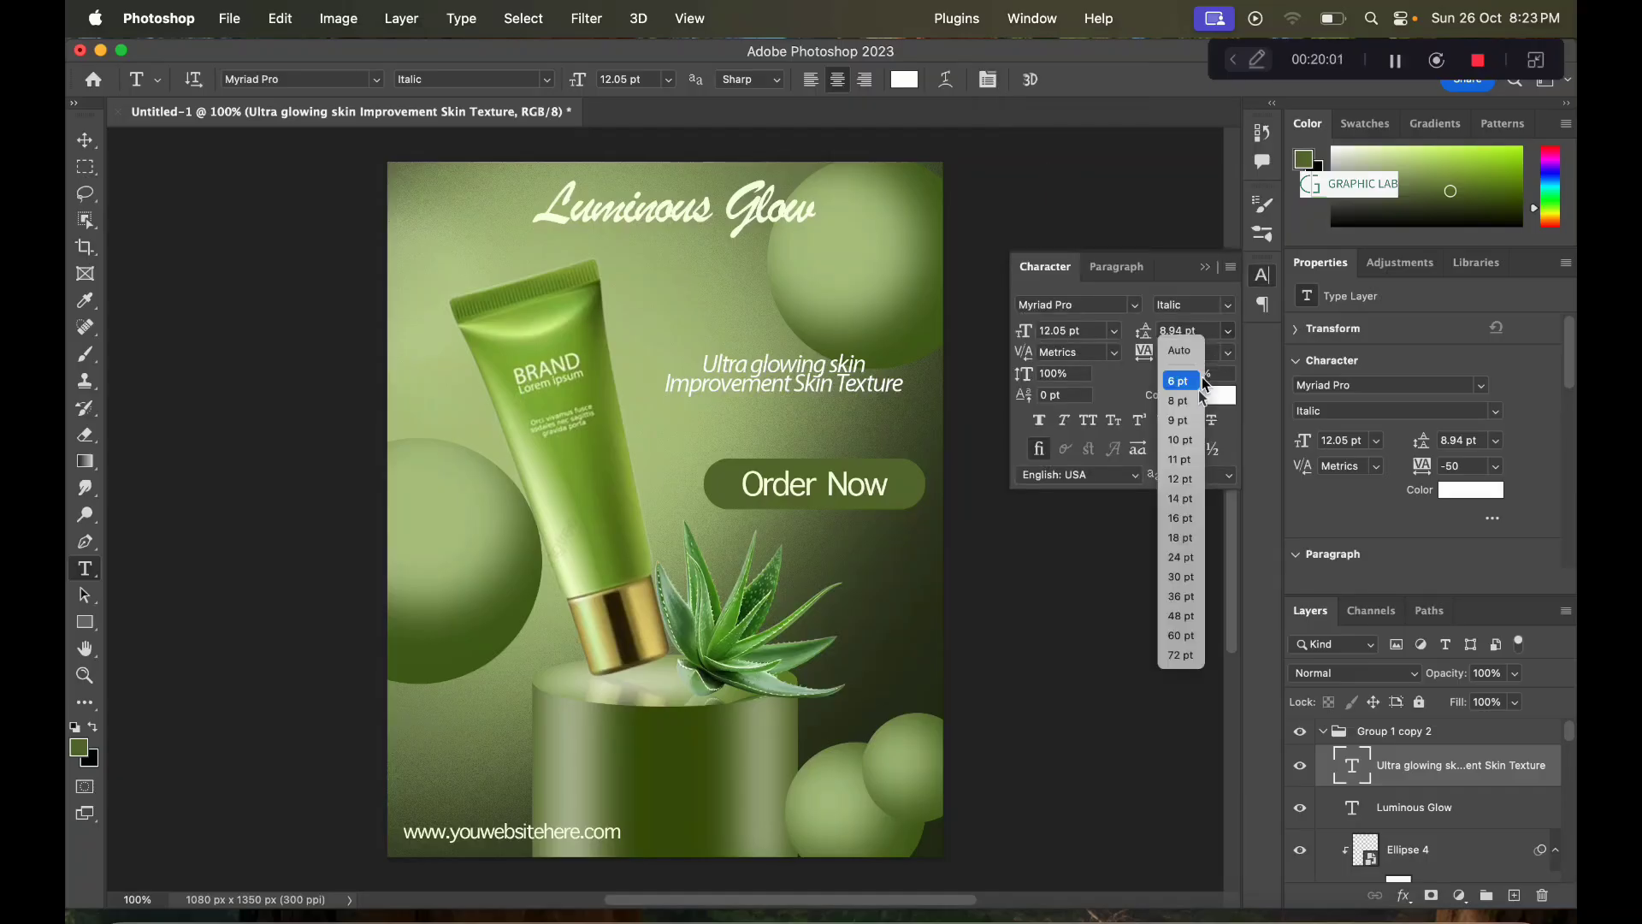
left_click(1179, 536)
left_click(1228, 330)
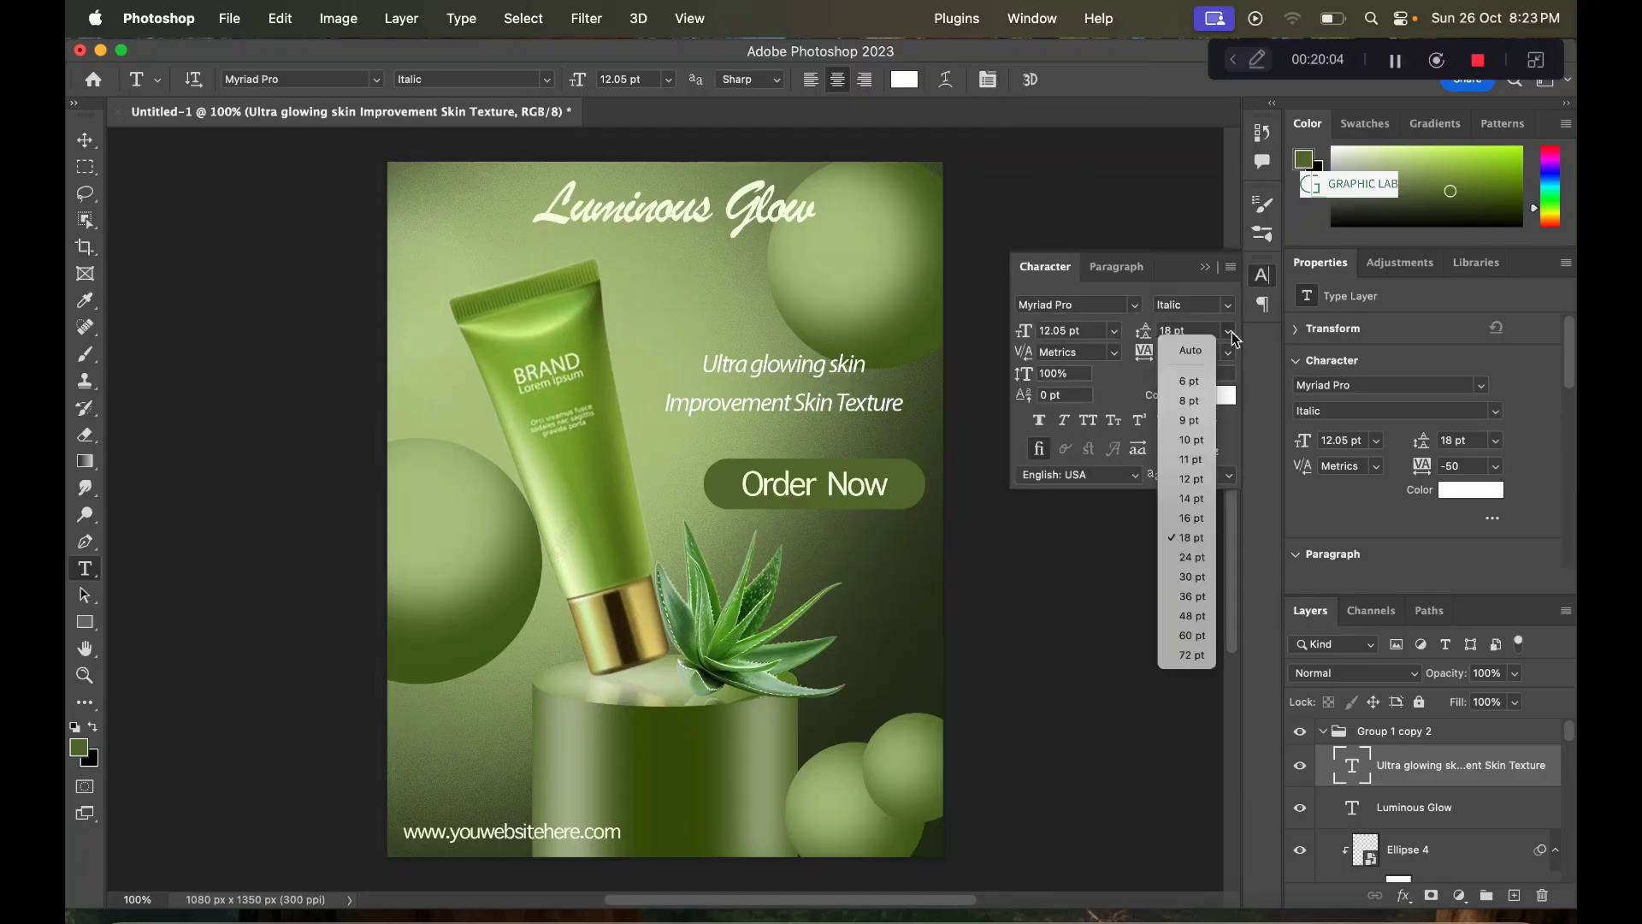
left_click(1191, 450)
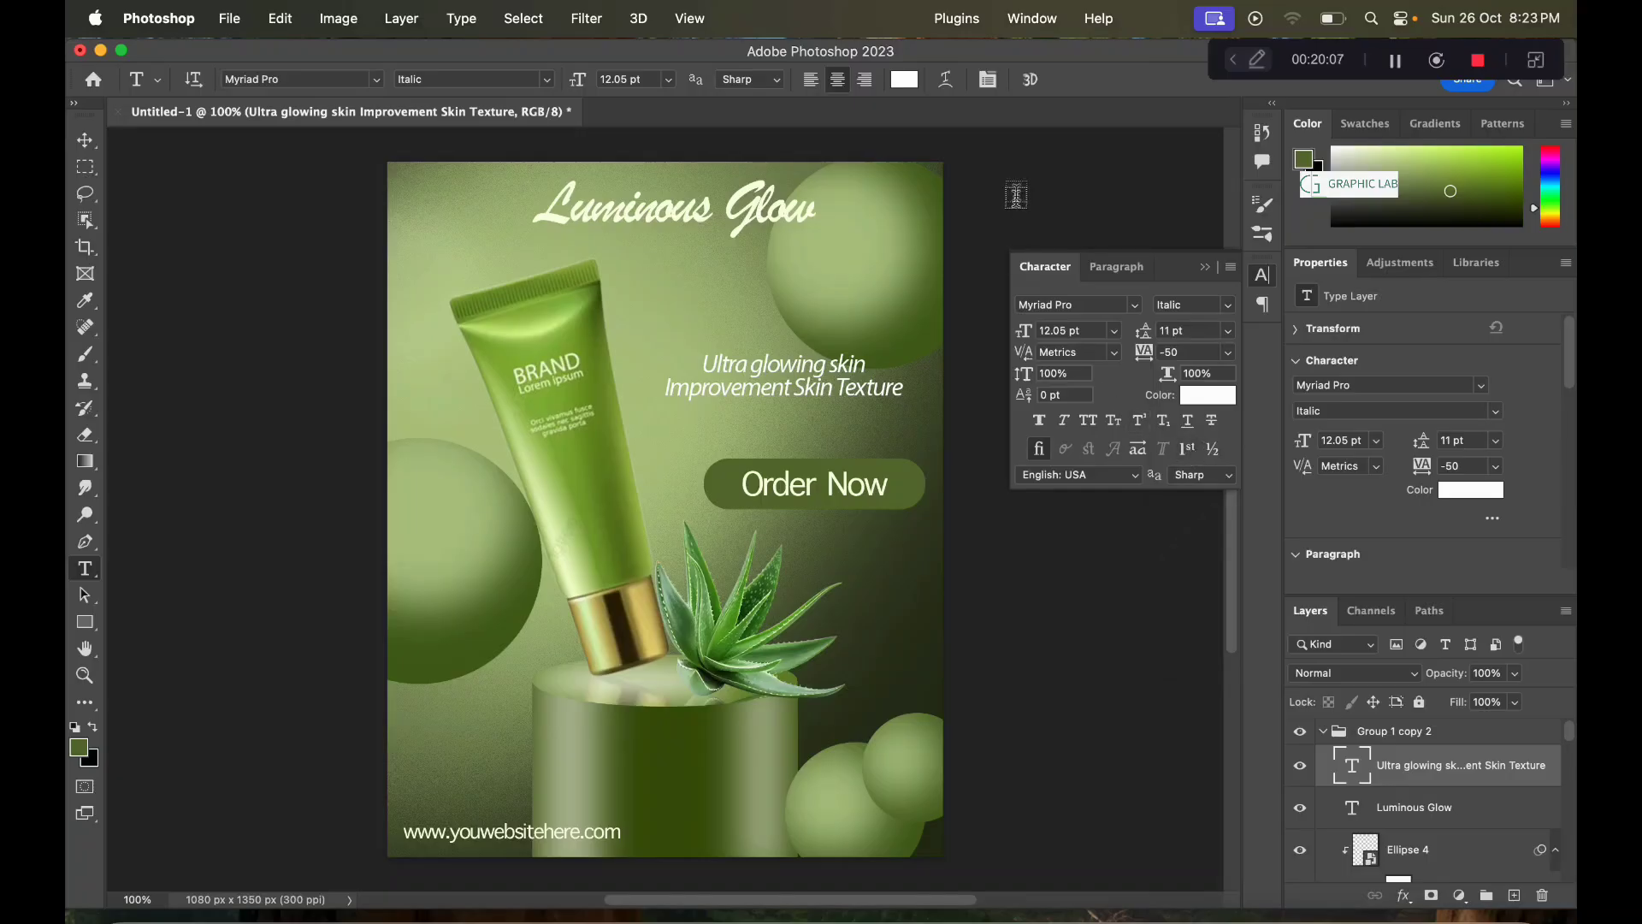
left_click(1205, 267)
Step: Shrink the tagline to about 8.98 pt and place it just above Order Now
key("ctrl+t")
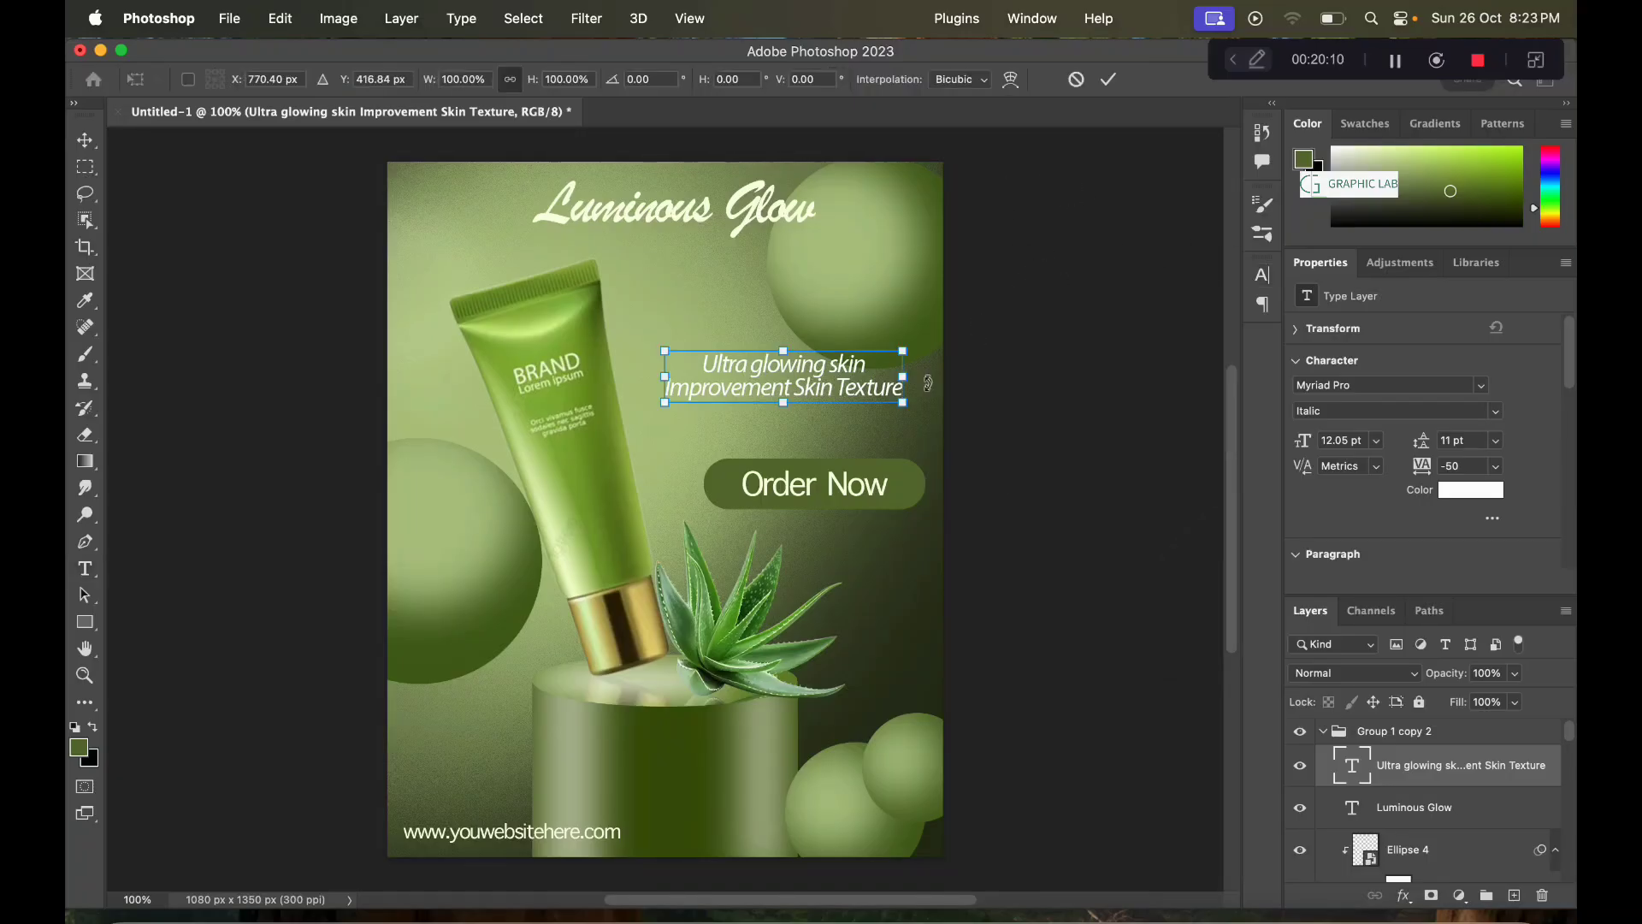
mouse_move(905, 404)
left_mouse_down()
mouse_move(845, 392)
mouse_move(884, 422)
left_mouse_up()
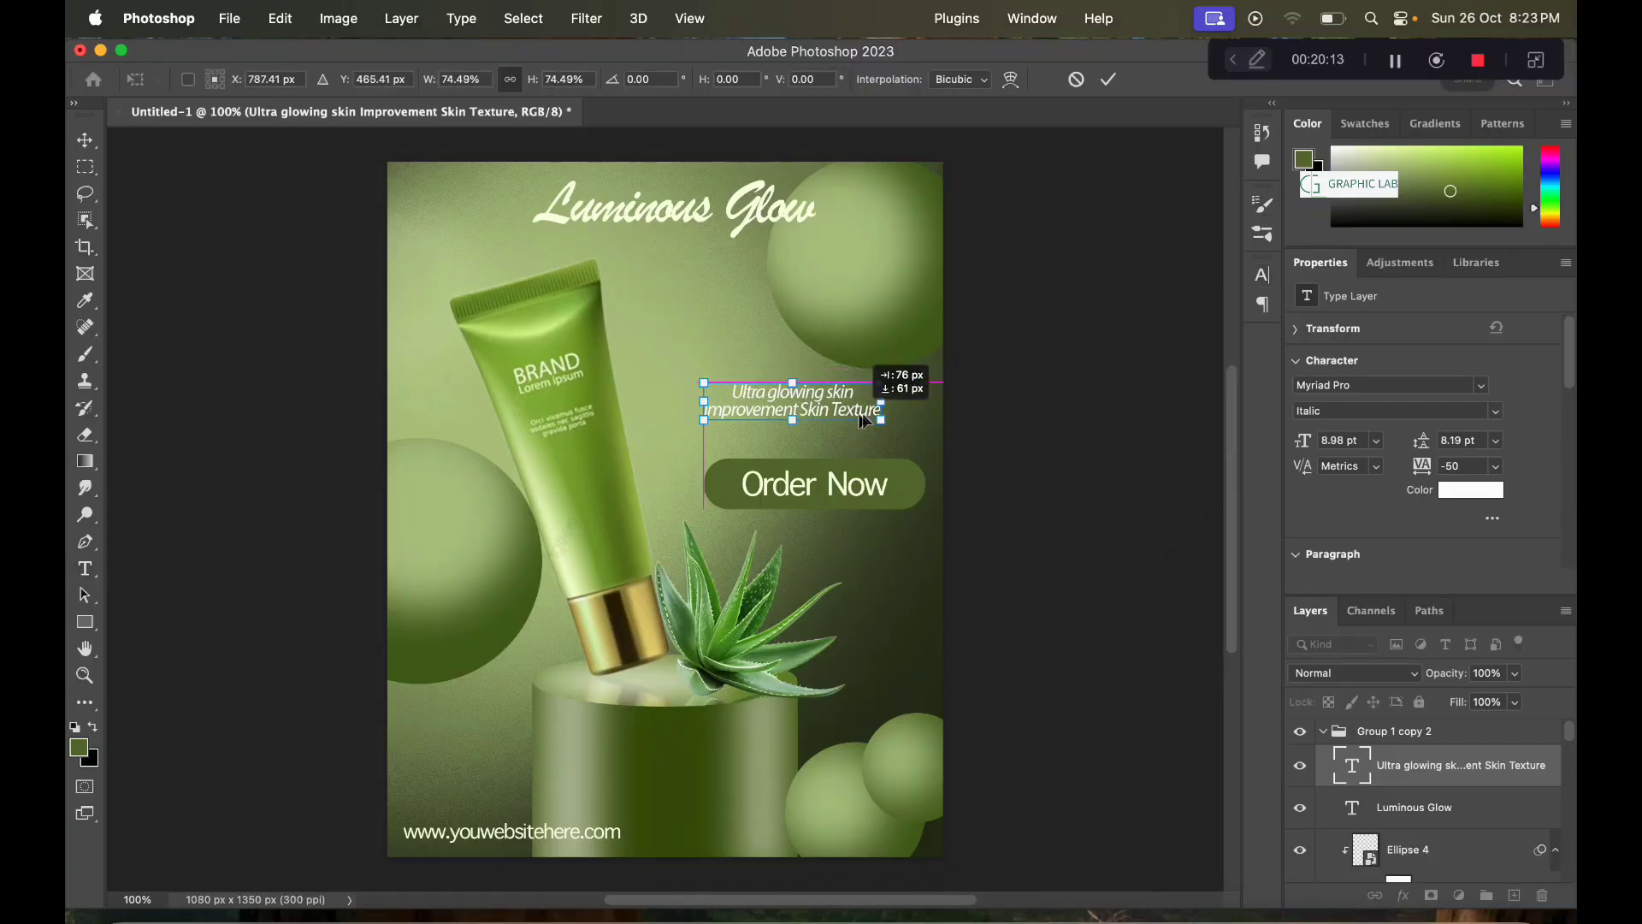
left_click(1108, 79)
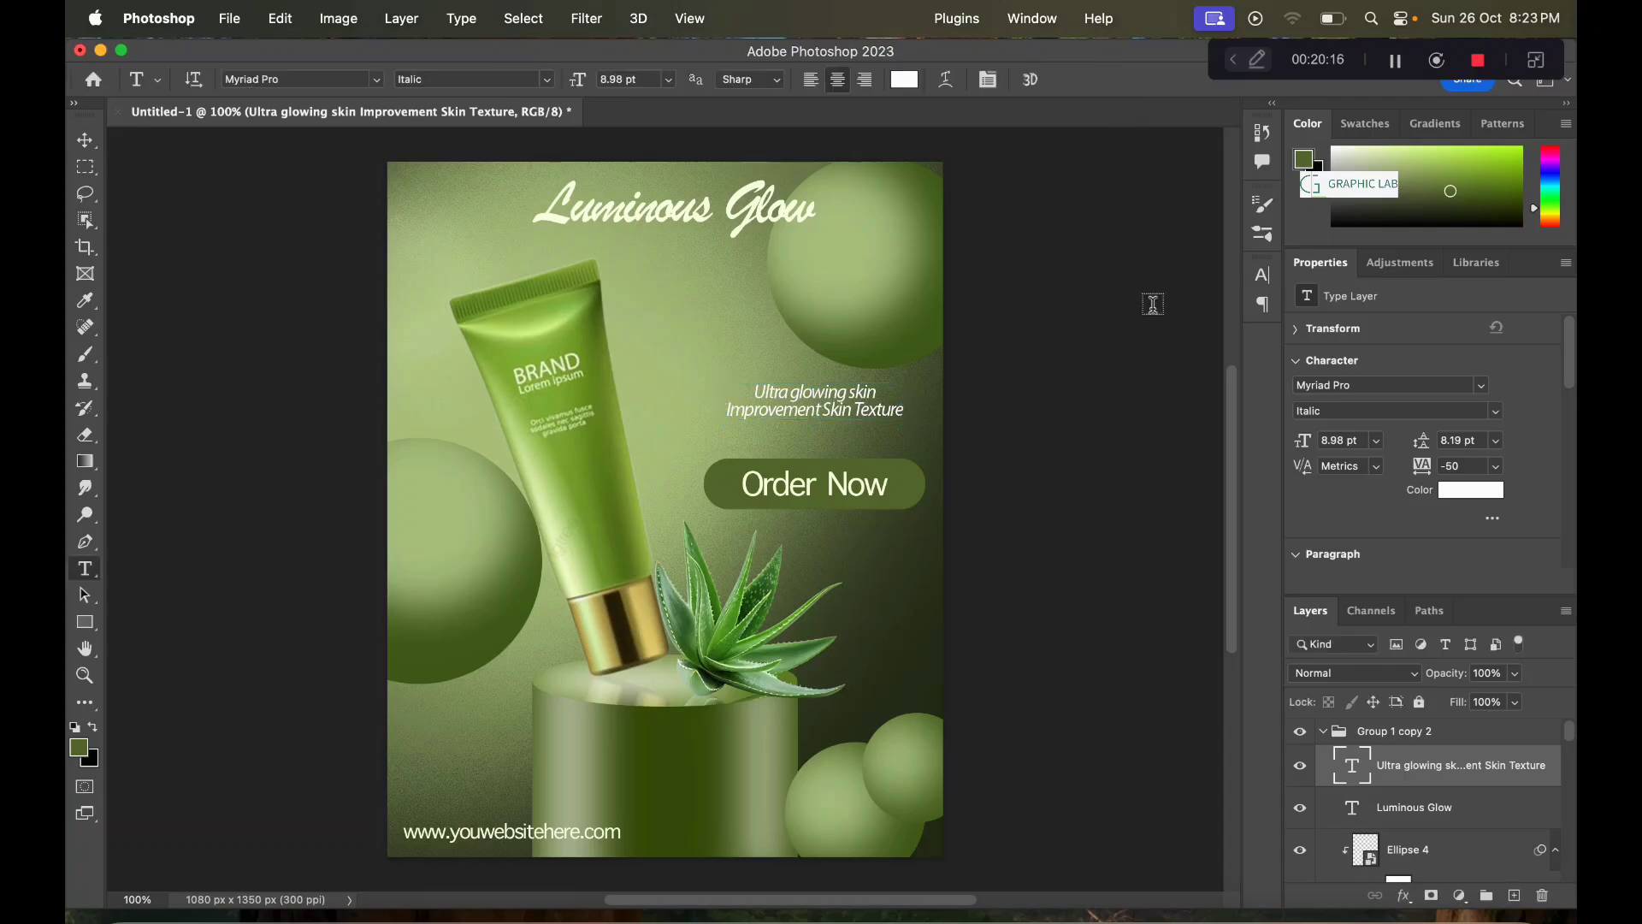
key("v")
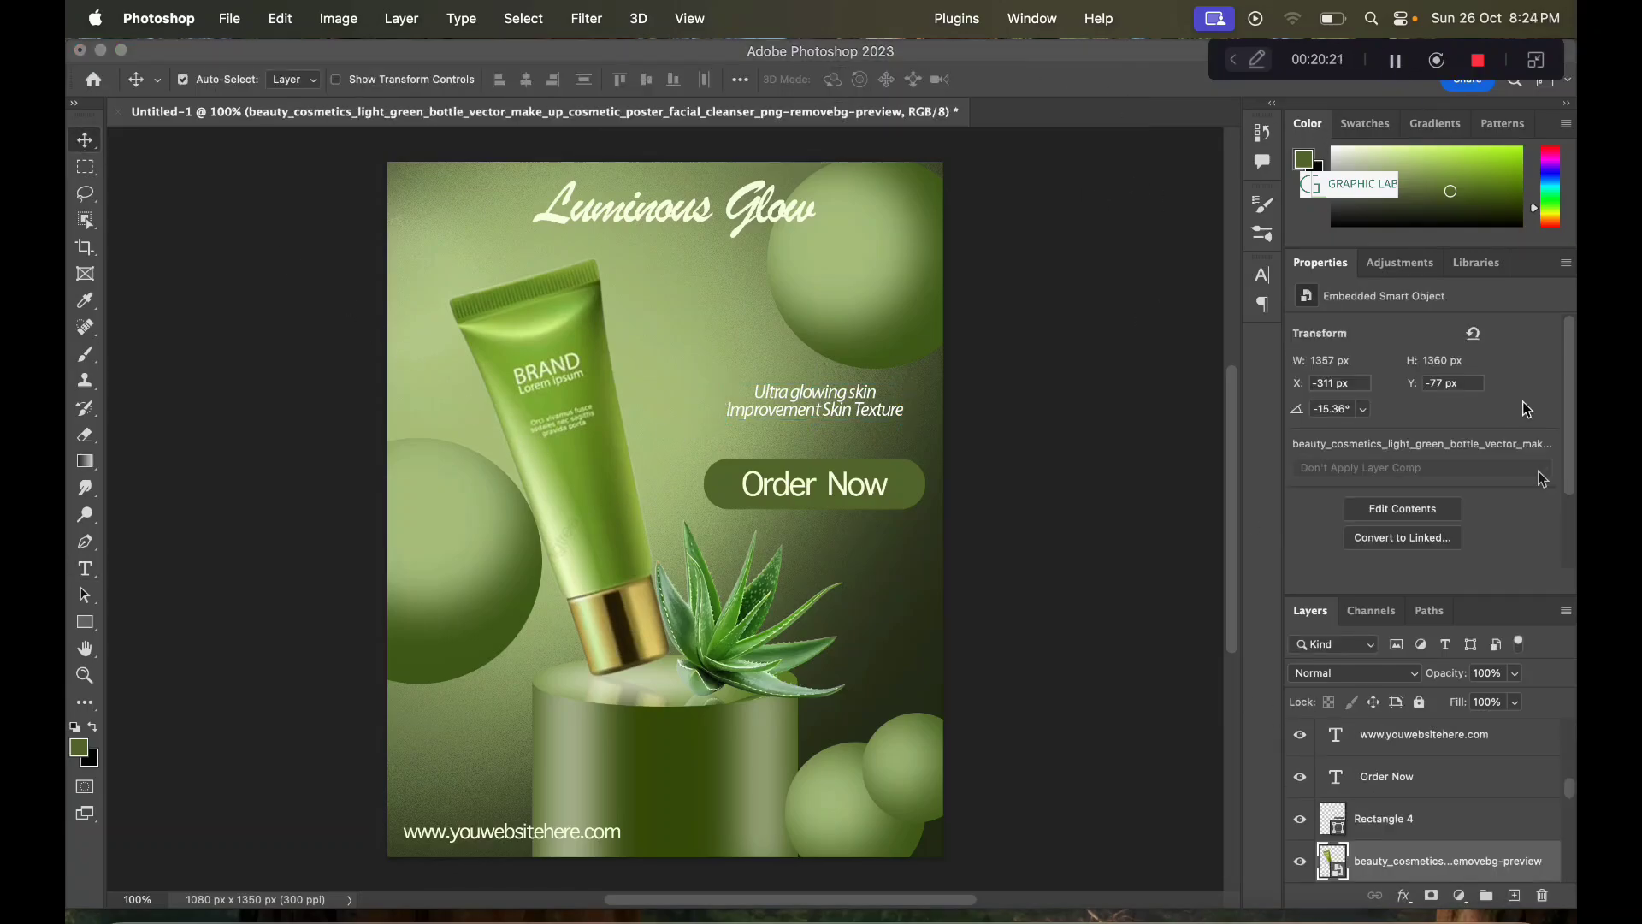
Step: Clip a Hue/Saturation layer to the product tube with Hue -8 and Lightness -2
left_click(1460, 895)
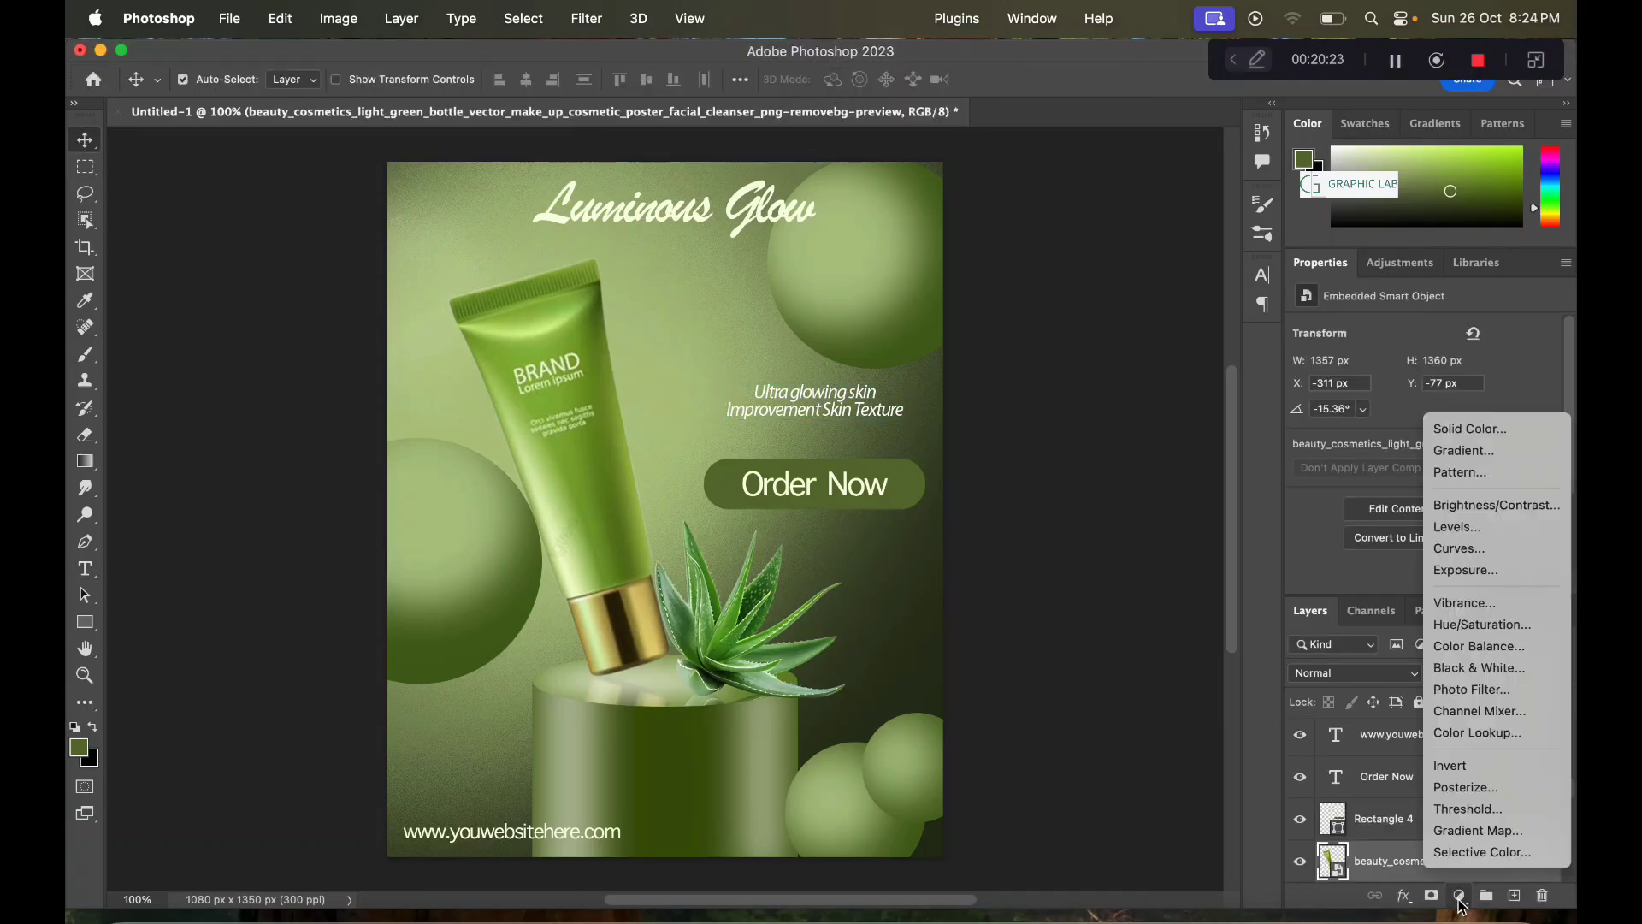
left_click(1483, 625)
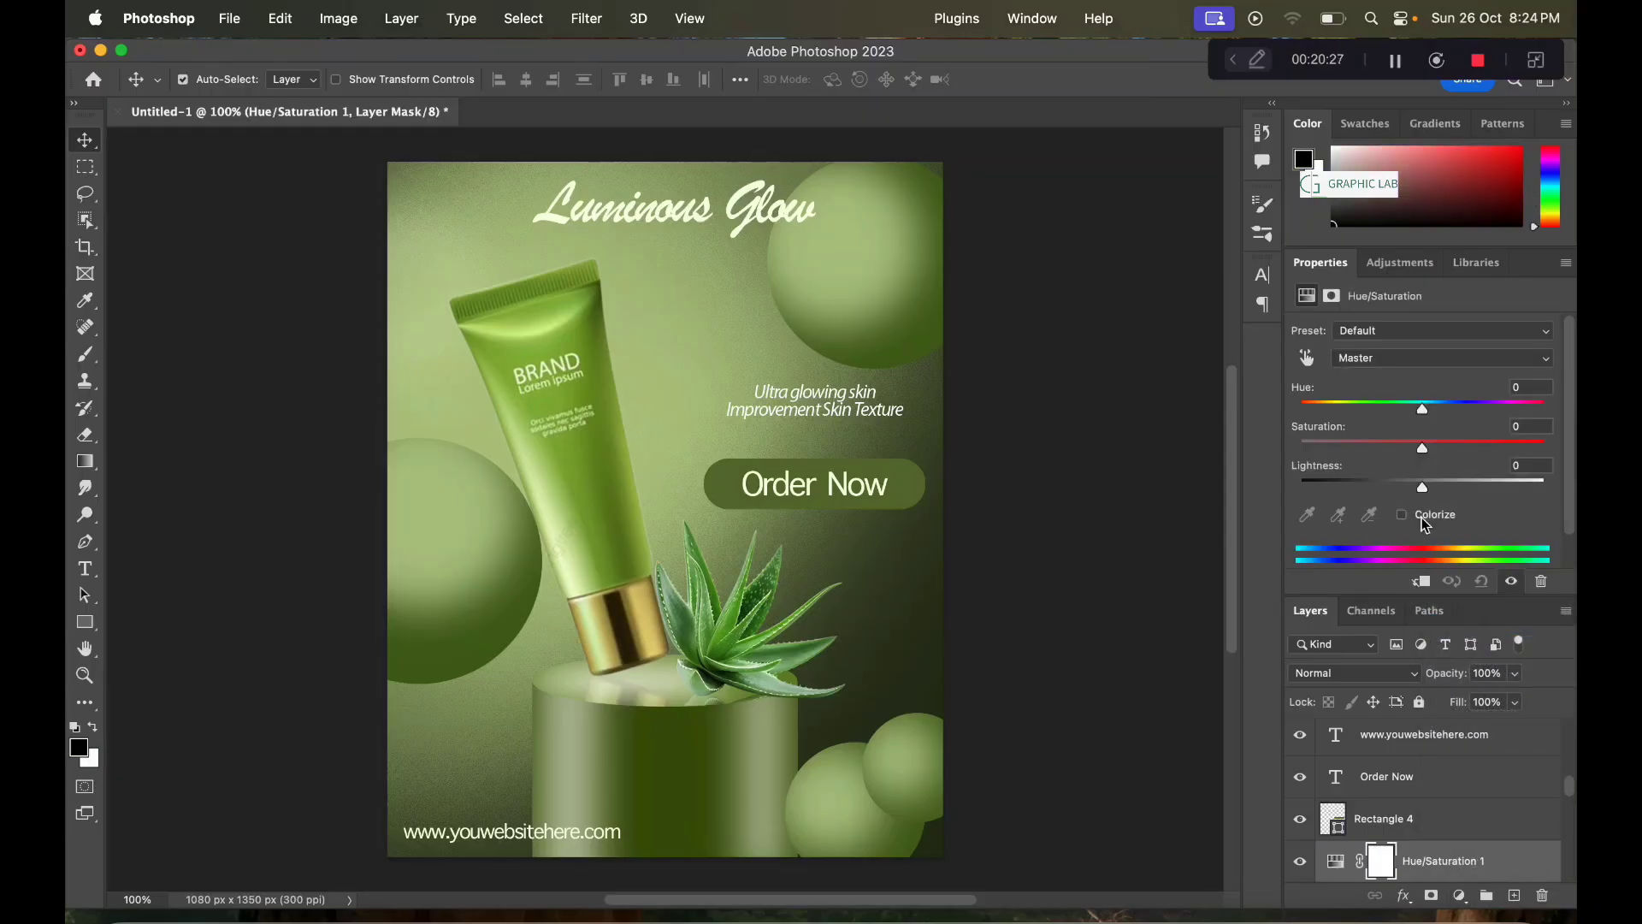
left_click(1425, 582)
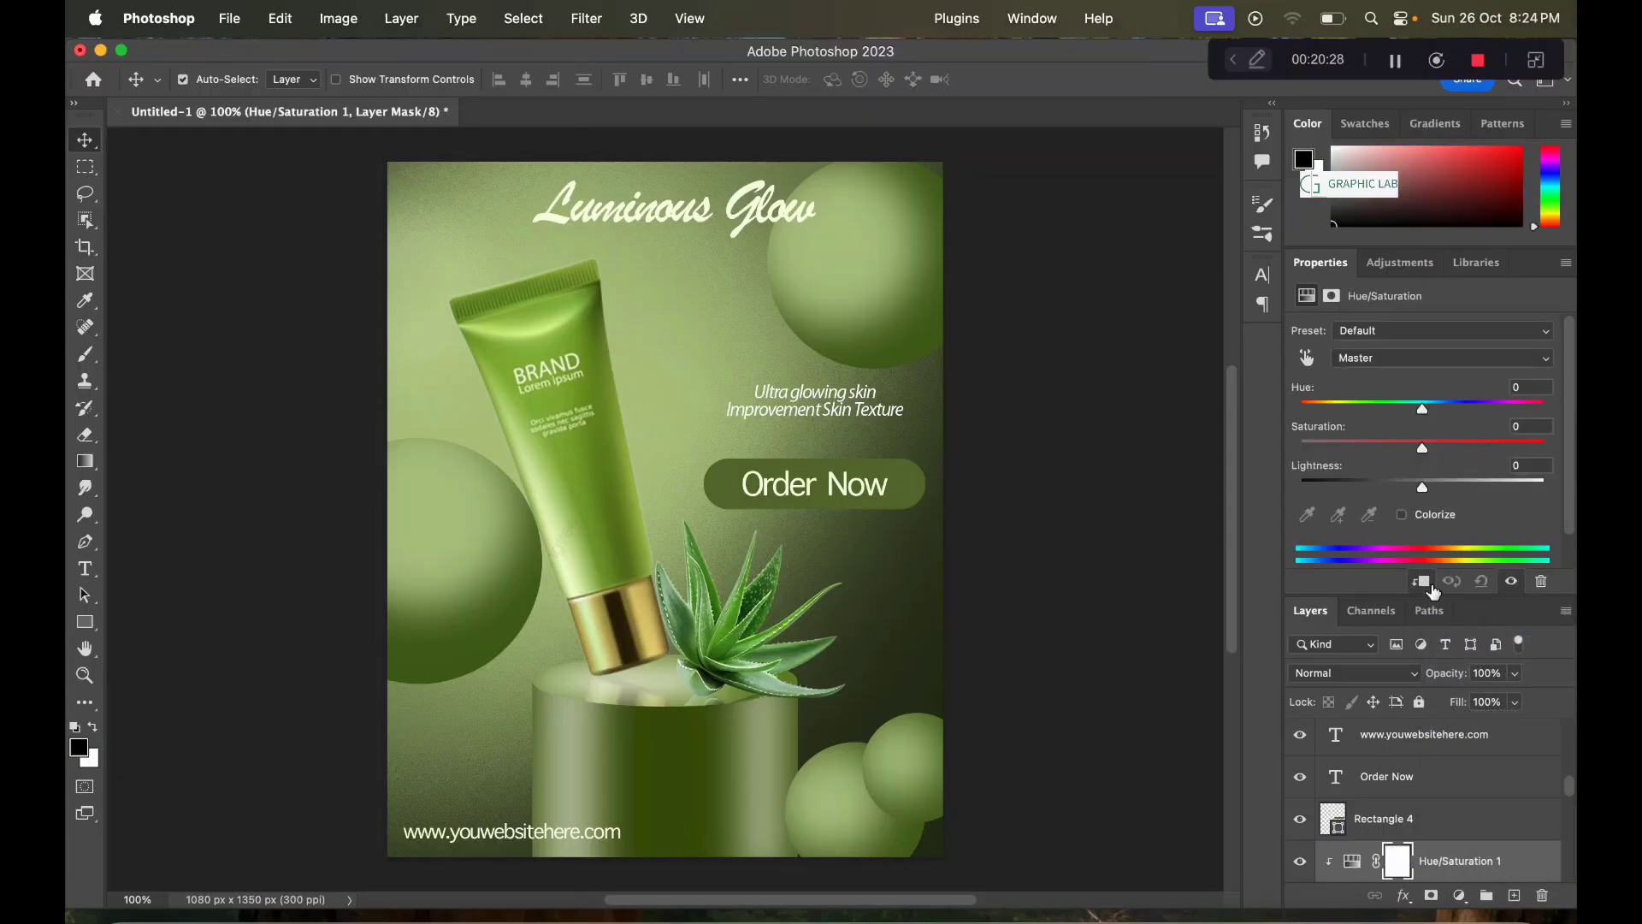
left_click(603, 470)
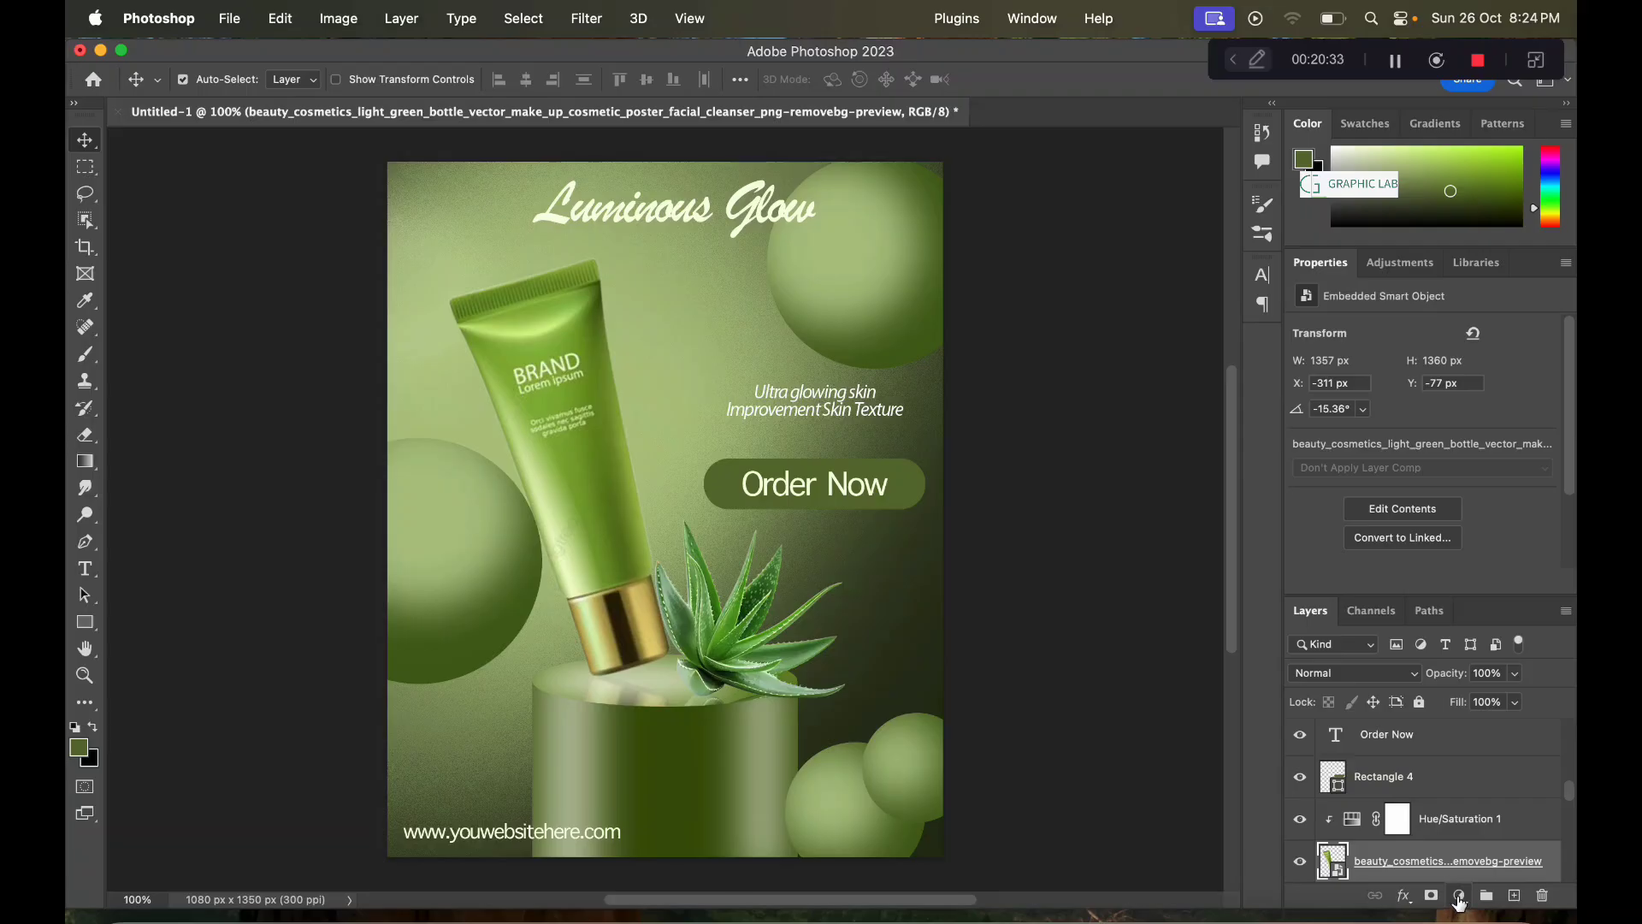
left_click(1375, 823)
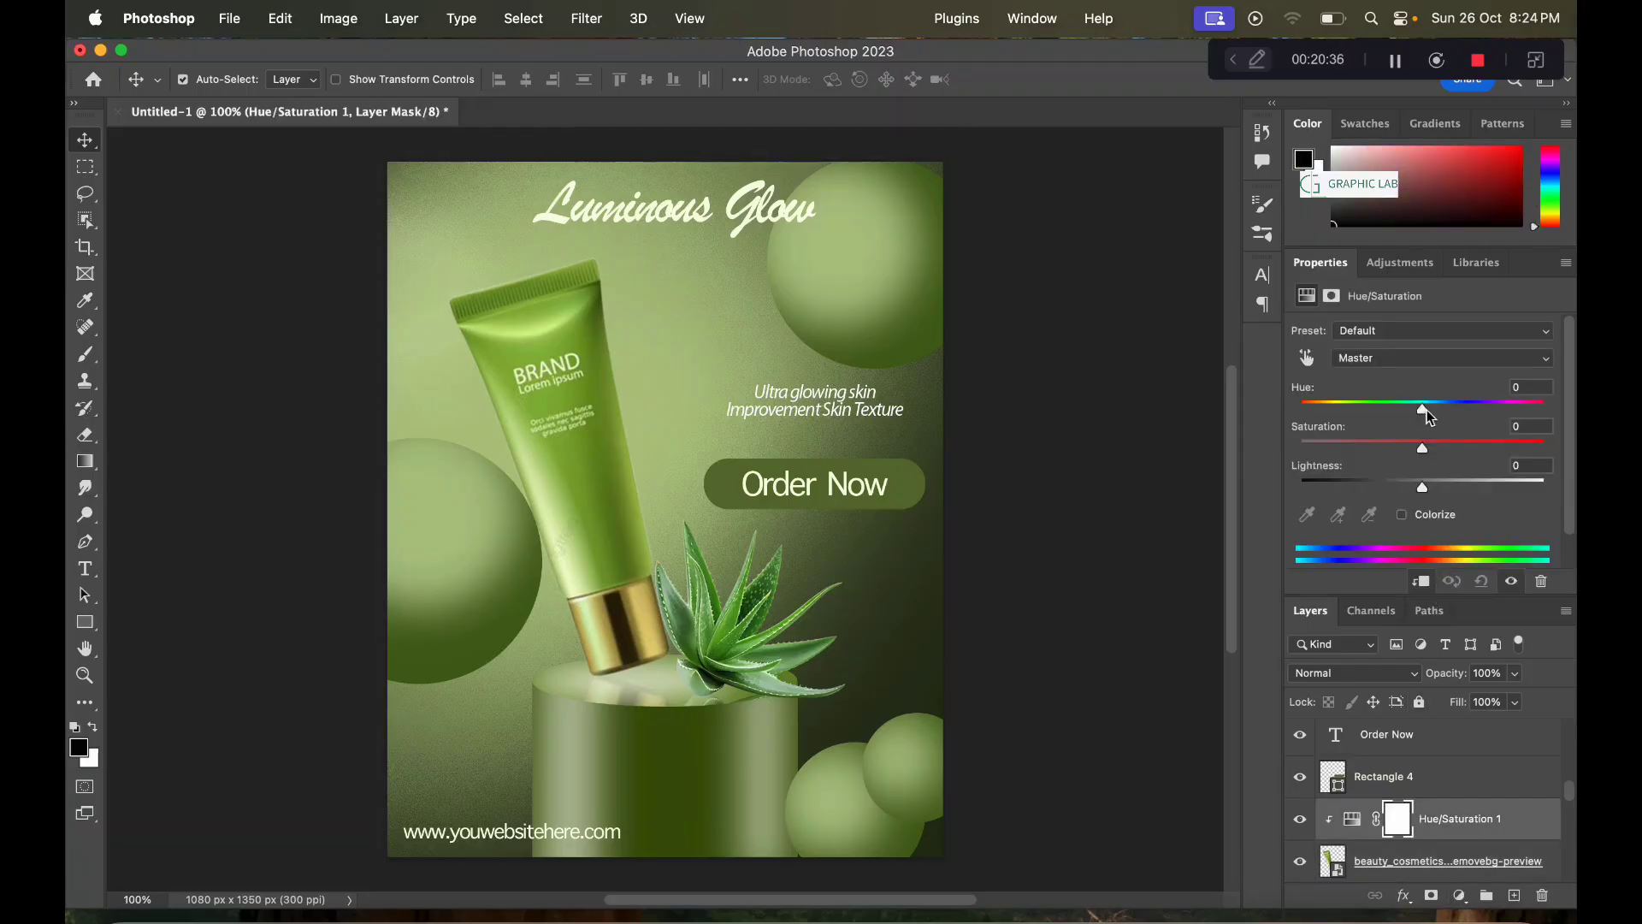
left_click_drag(1423, 409, 1420, 416)
mouse_move(1422, 482)
left_mouse_down()
mouse_move(1438, 481)
mouse_move(1423, 482)
left_mouse_up()
scroll(1444, 533, "down", 2)
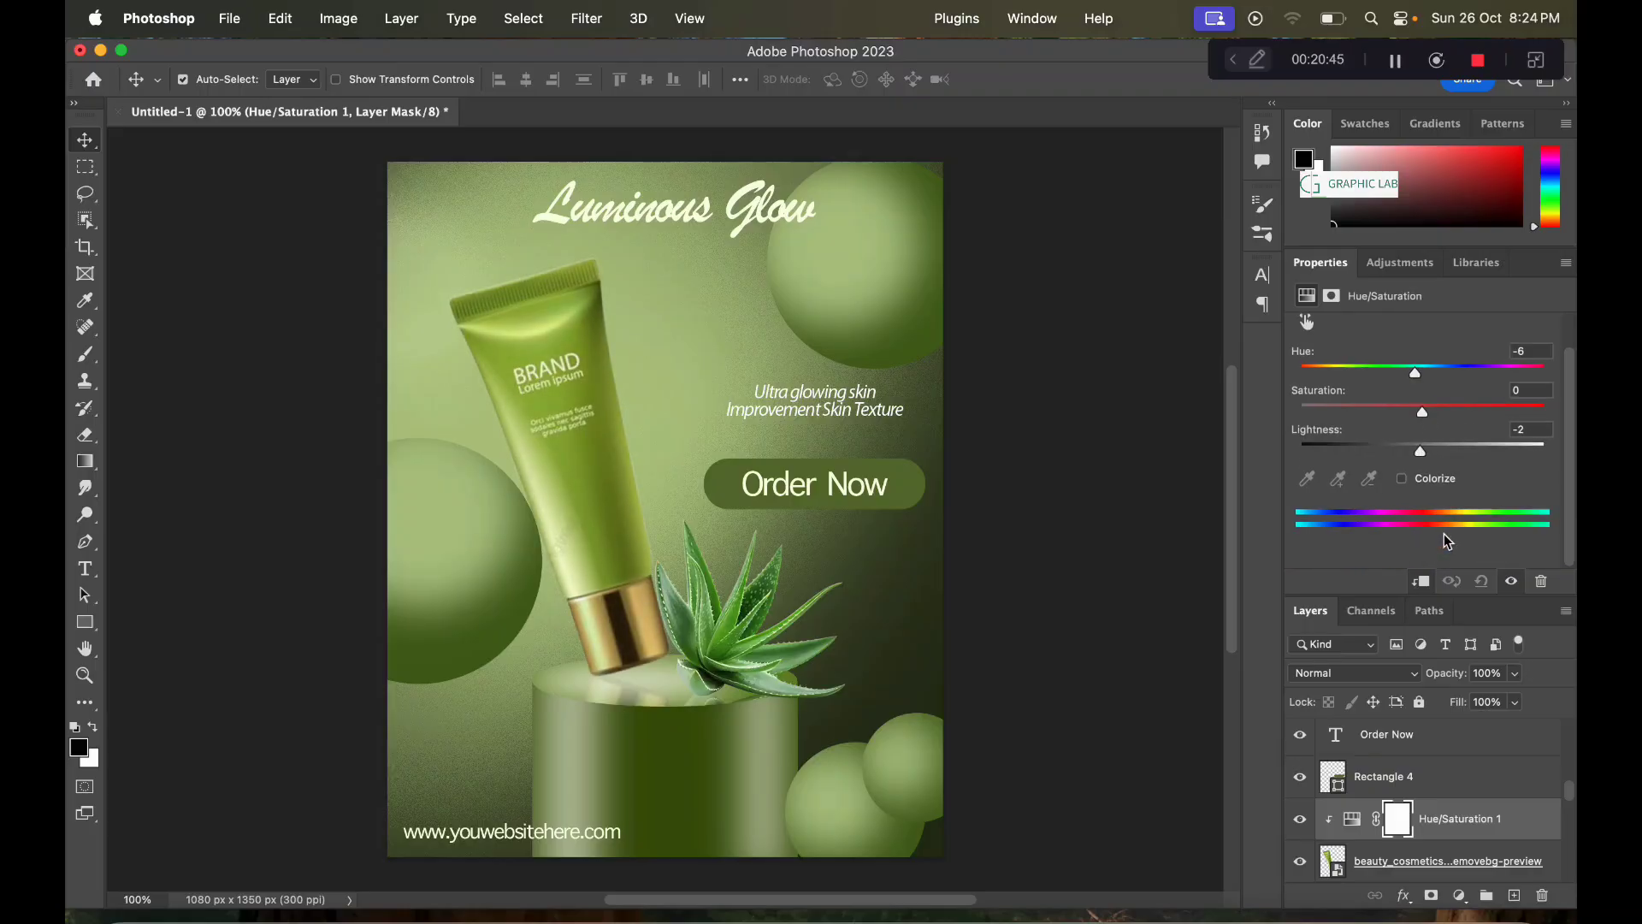
scroll(1444, 534, "up", 2)
left_click(1415, 409)
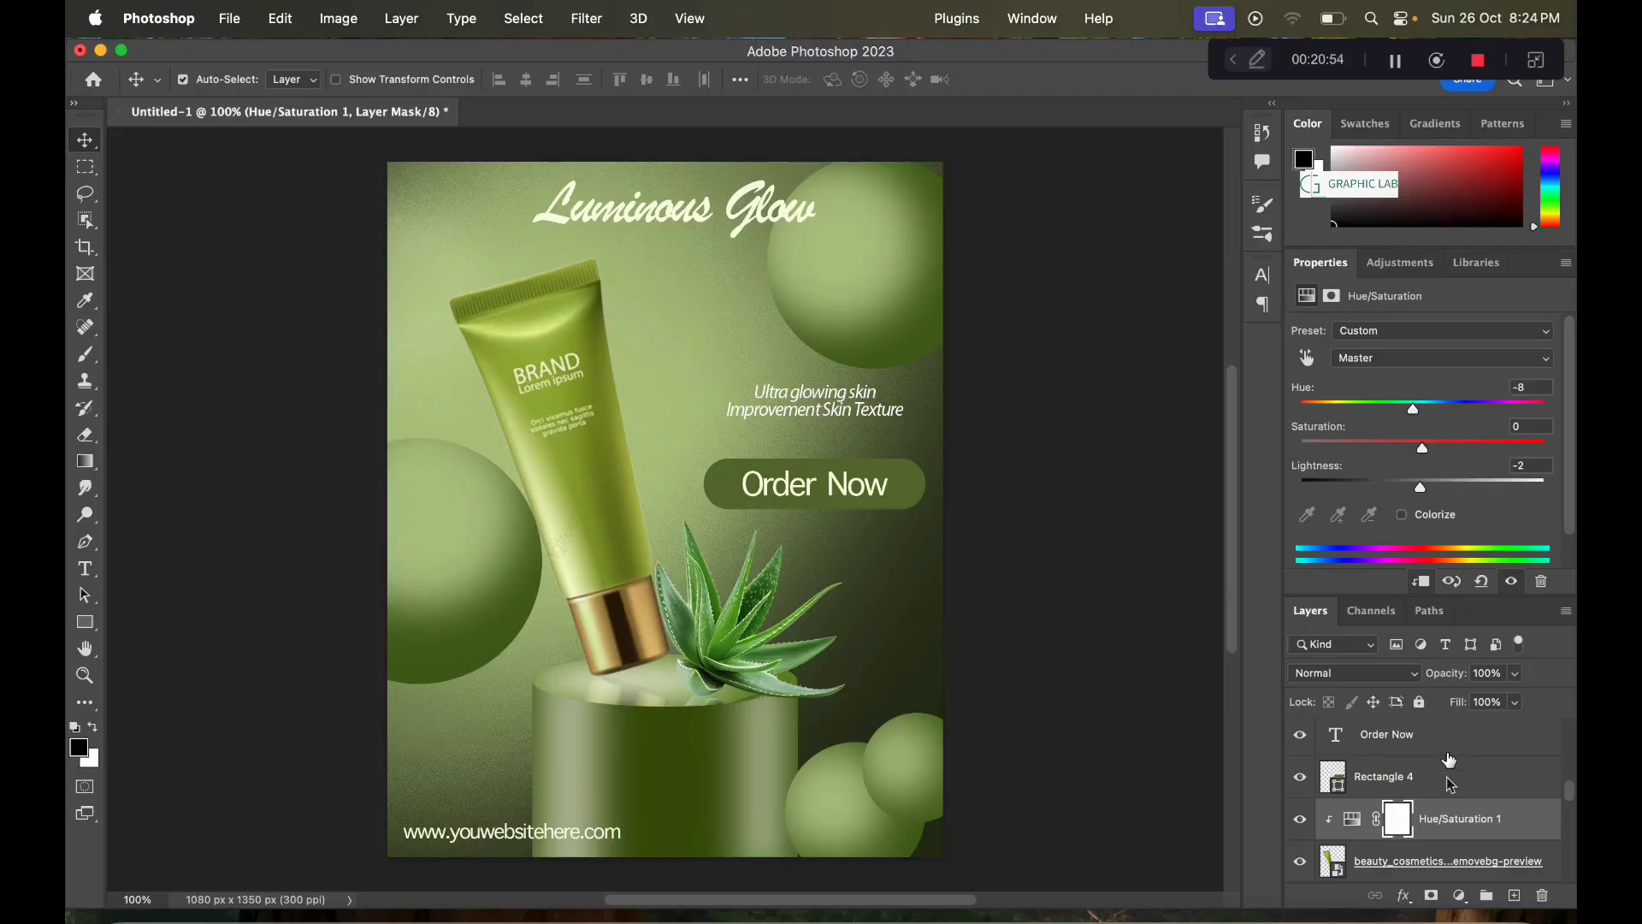
Step: Add a Color Balance layer clipped to the tube, pushing midtones green to +25
left_click(1459, 895)
left_click(1492, 647)
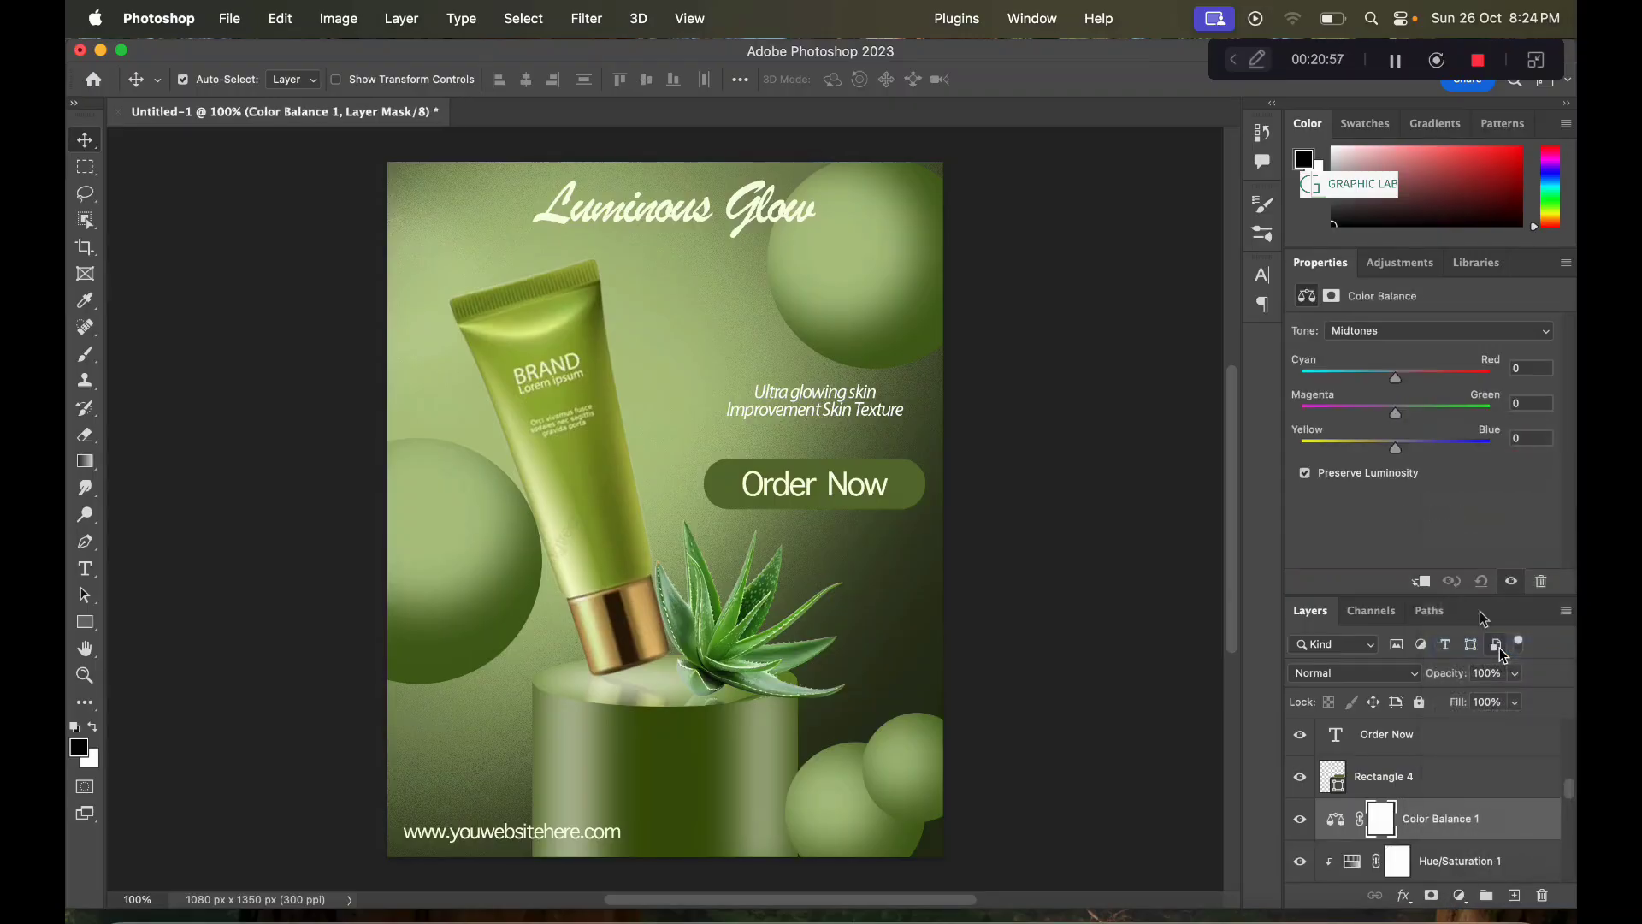
left_click_drag(1395, 413, 1415, 413)
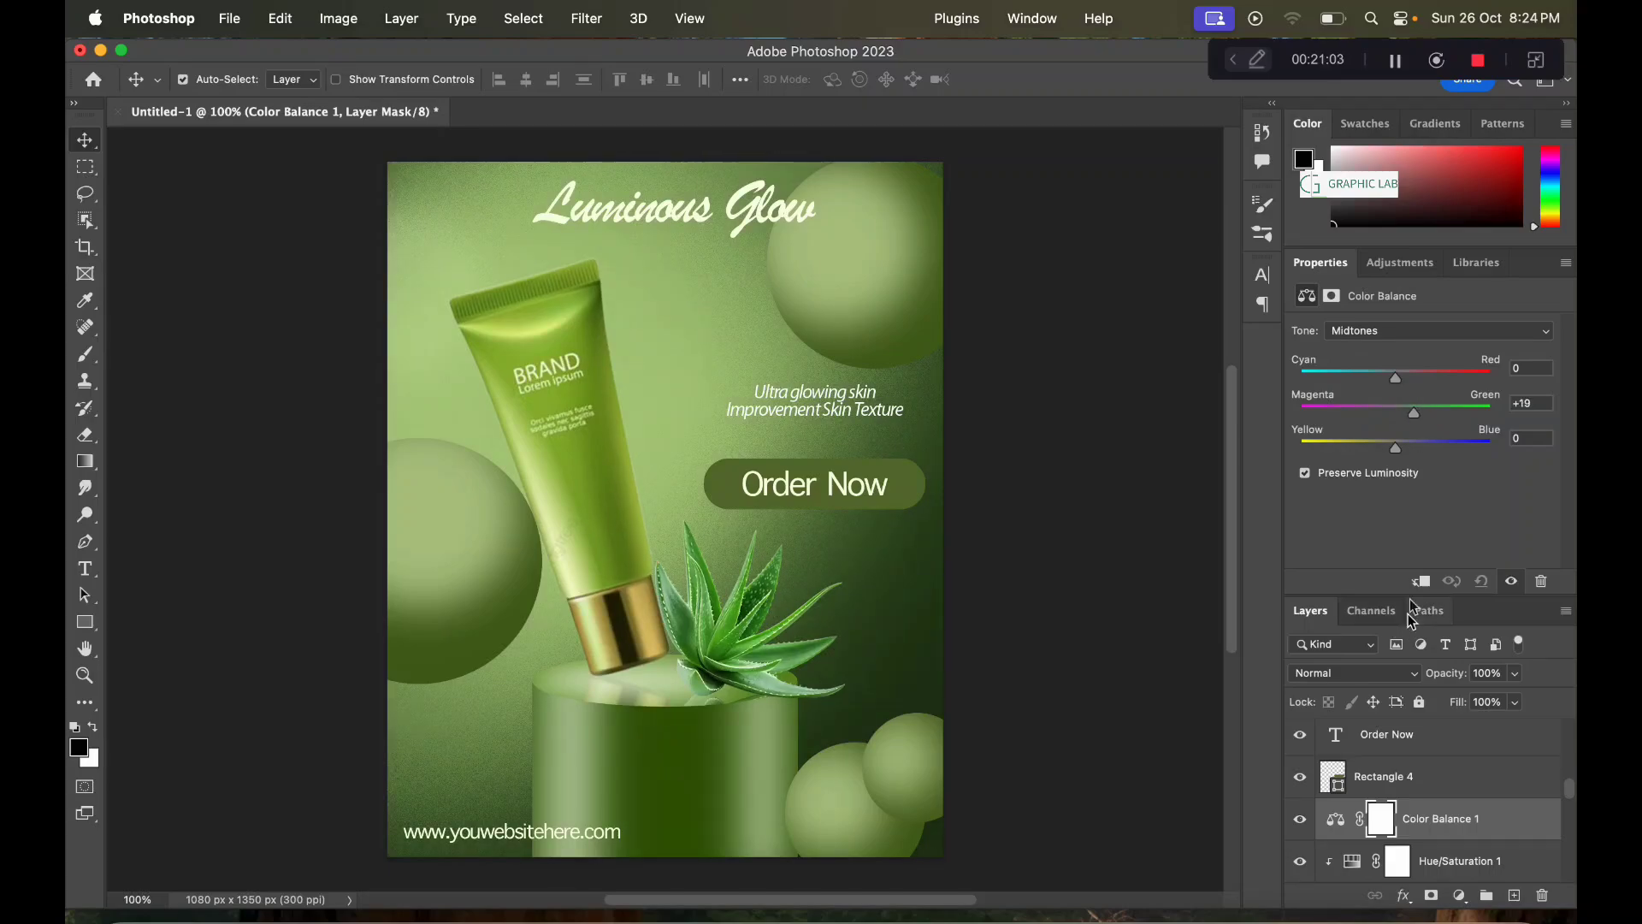
key("ctrl+z")
left_click(1423, 584)
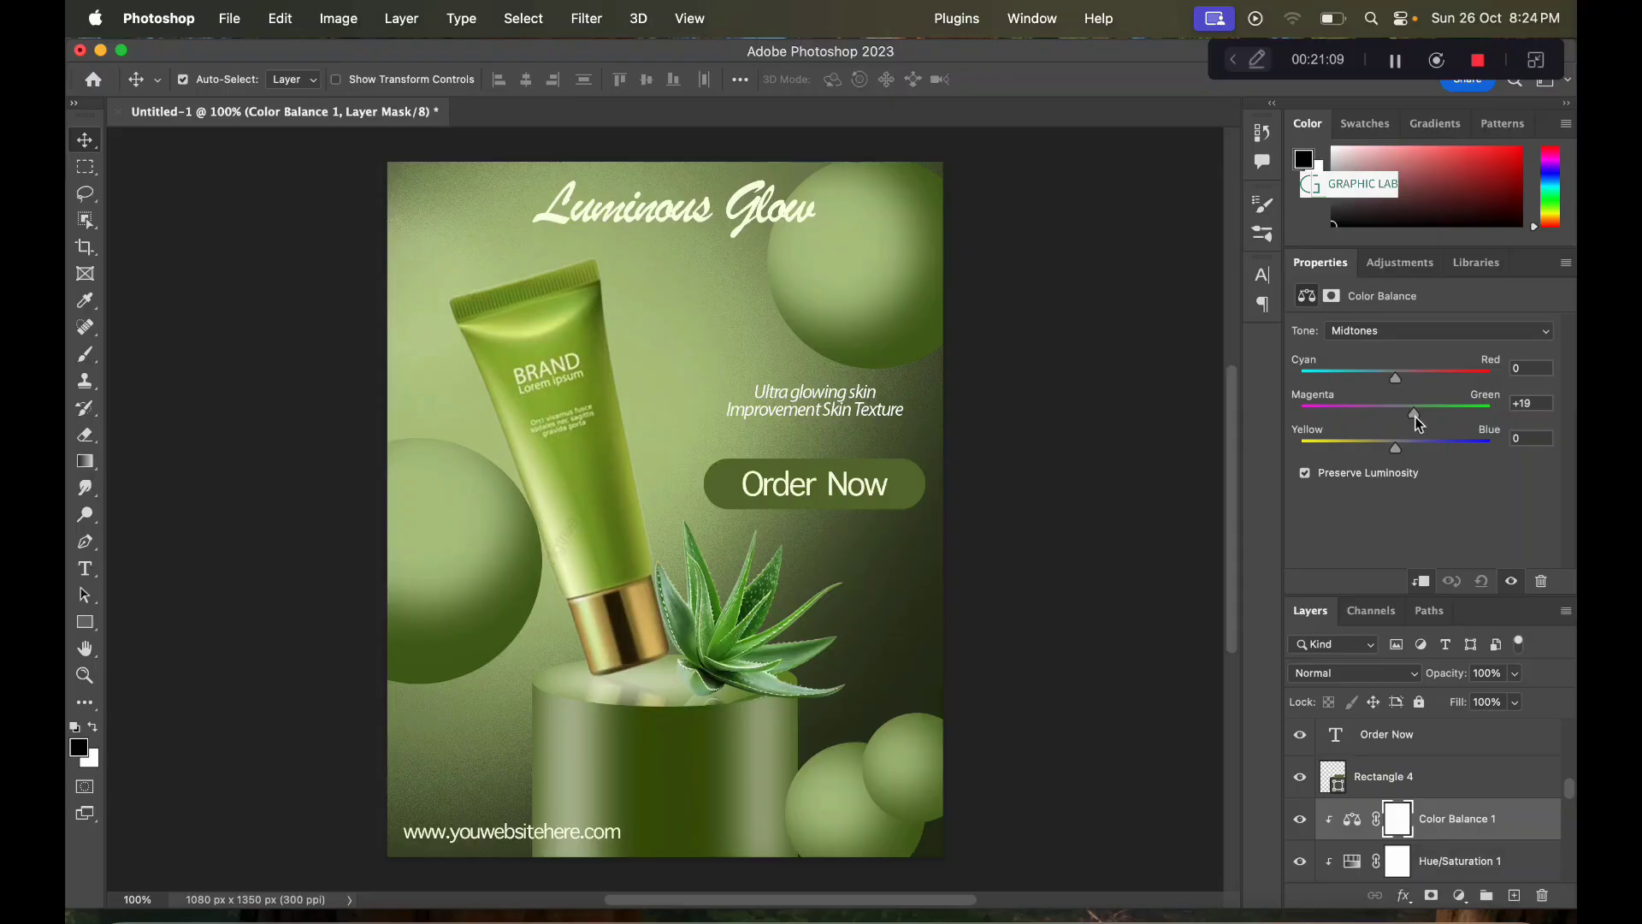
left_click_drag(1407, 415, 1416, 415)
Step: Add a second, unclipped Color Balance layer with Green at +28
left_click(1460, 895)
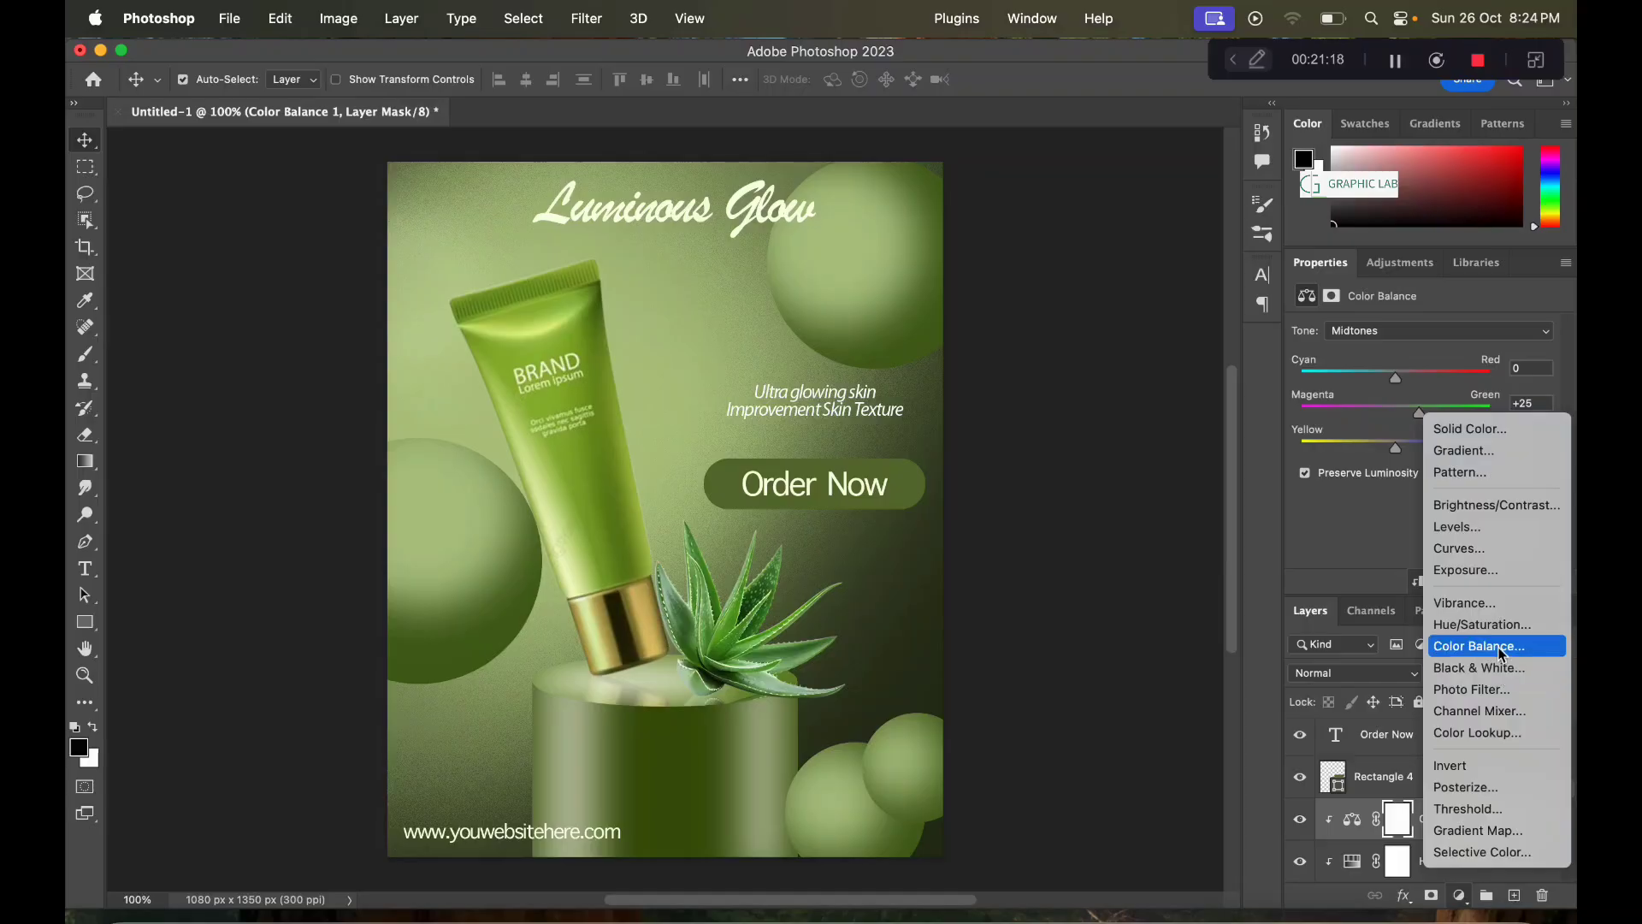
left_click(1503, 647)
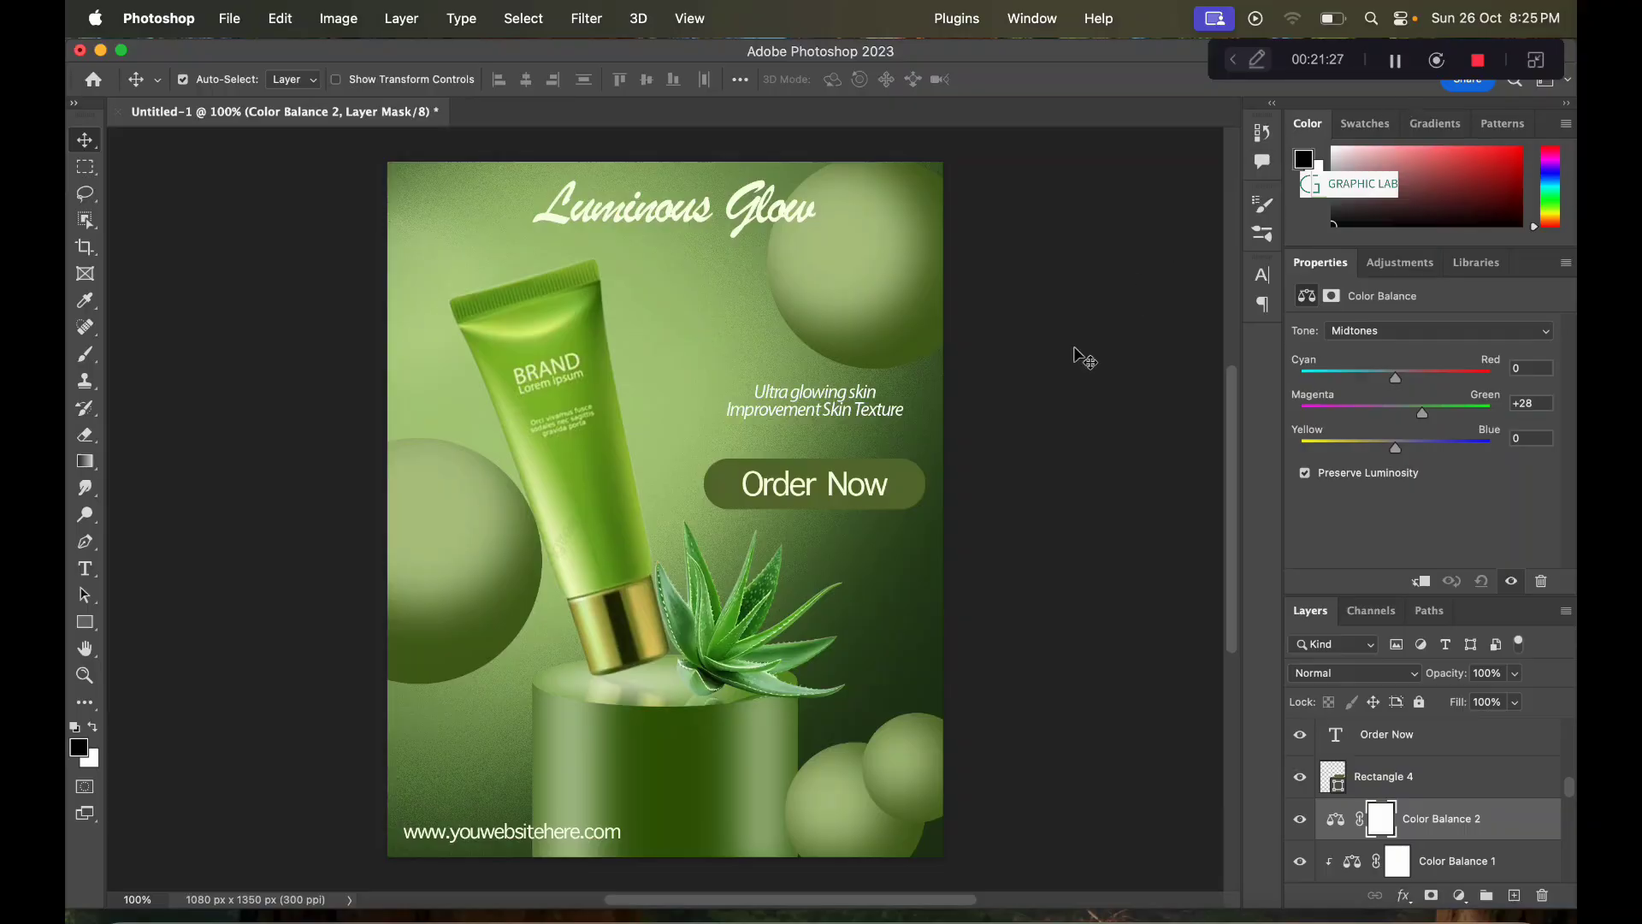
left_click(1085, 357)
left_click(583, 500)
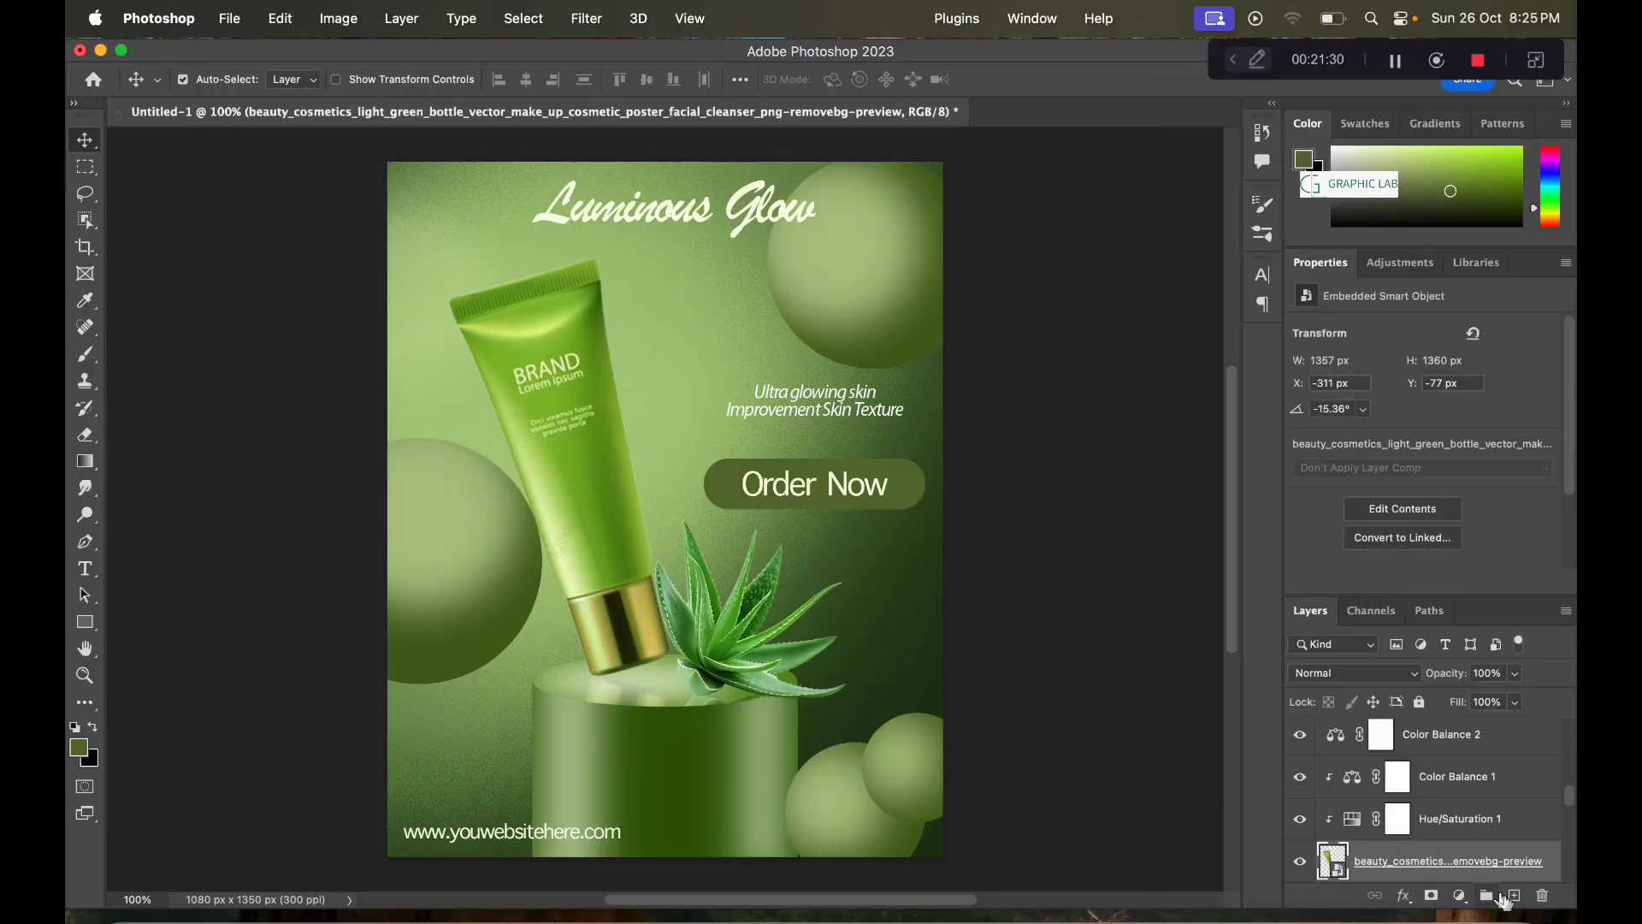
Step: Create a new layer beneath the tube and paint a soft dark shadow under its cap
left_click(1514, 900)
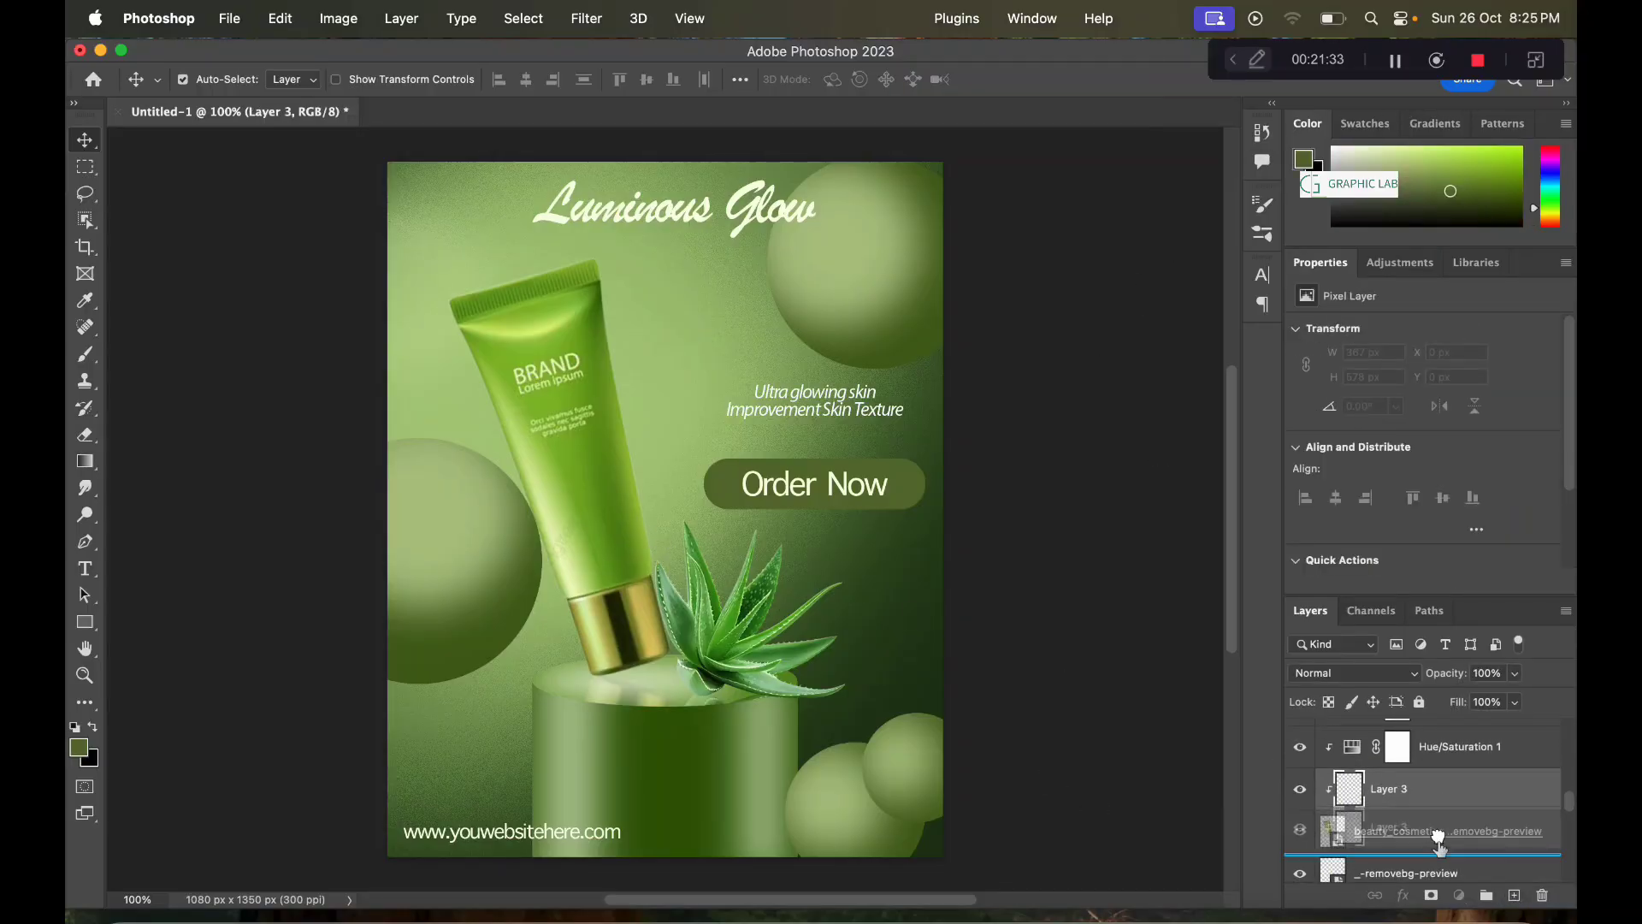
left_click_drag(1446, 800, 1439, 860)
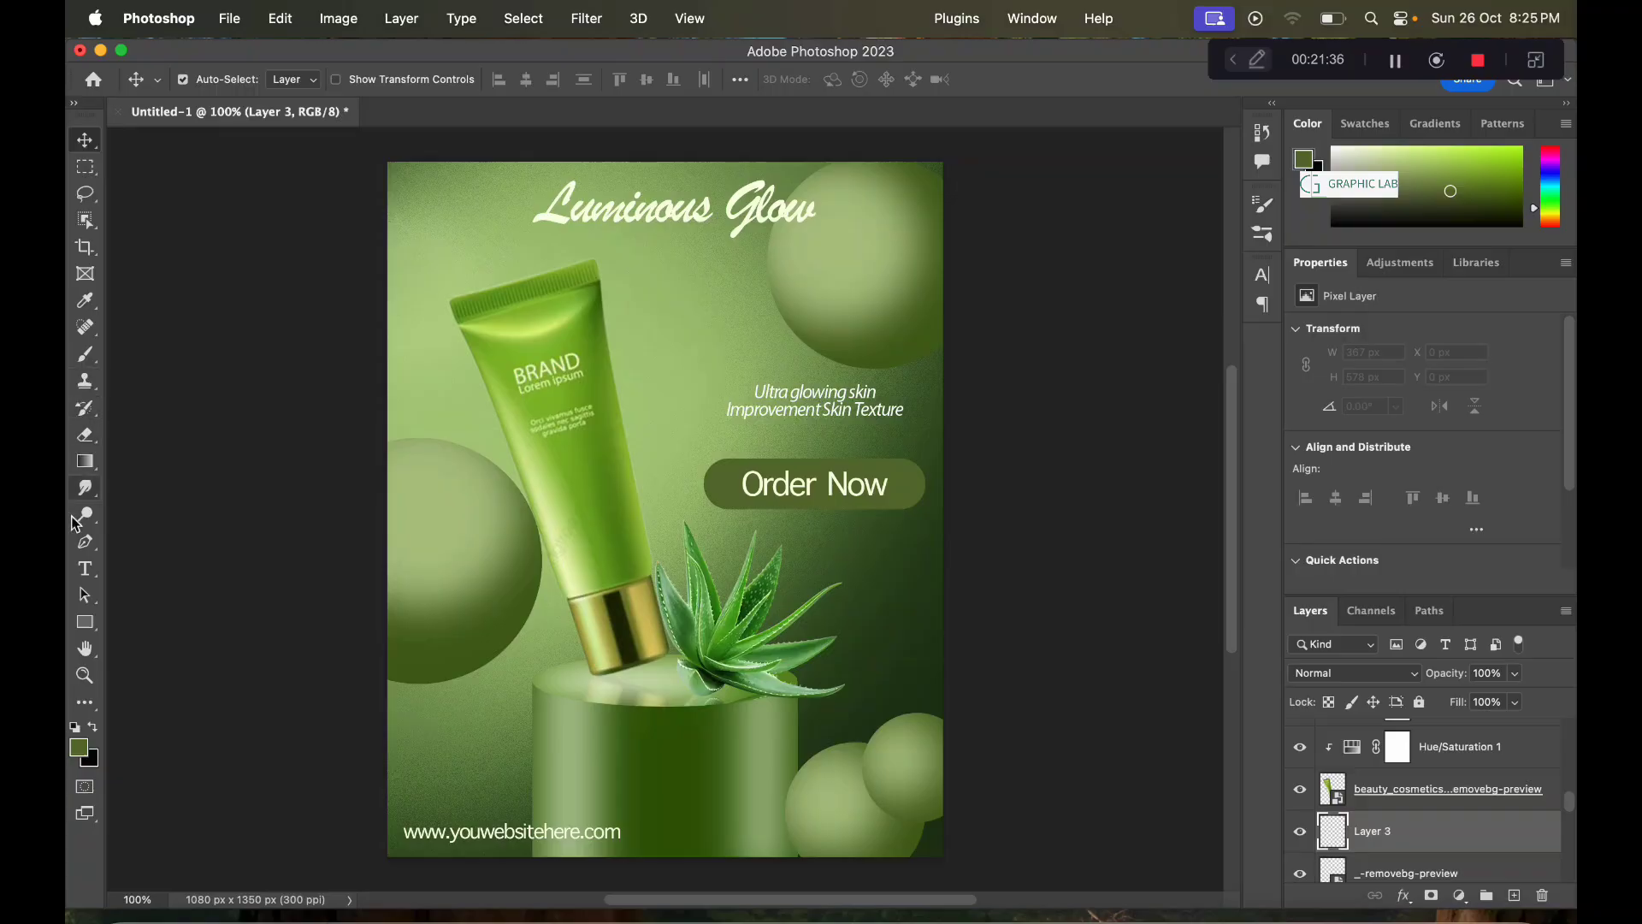
left_click(85, 354)
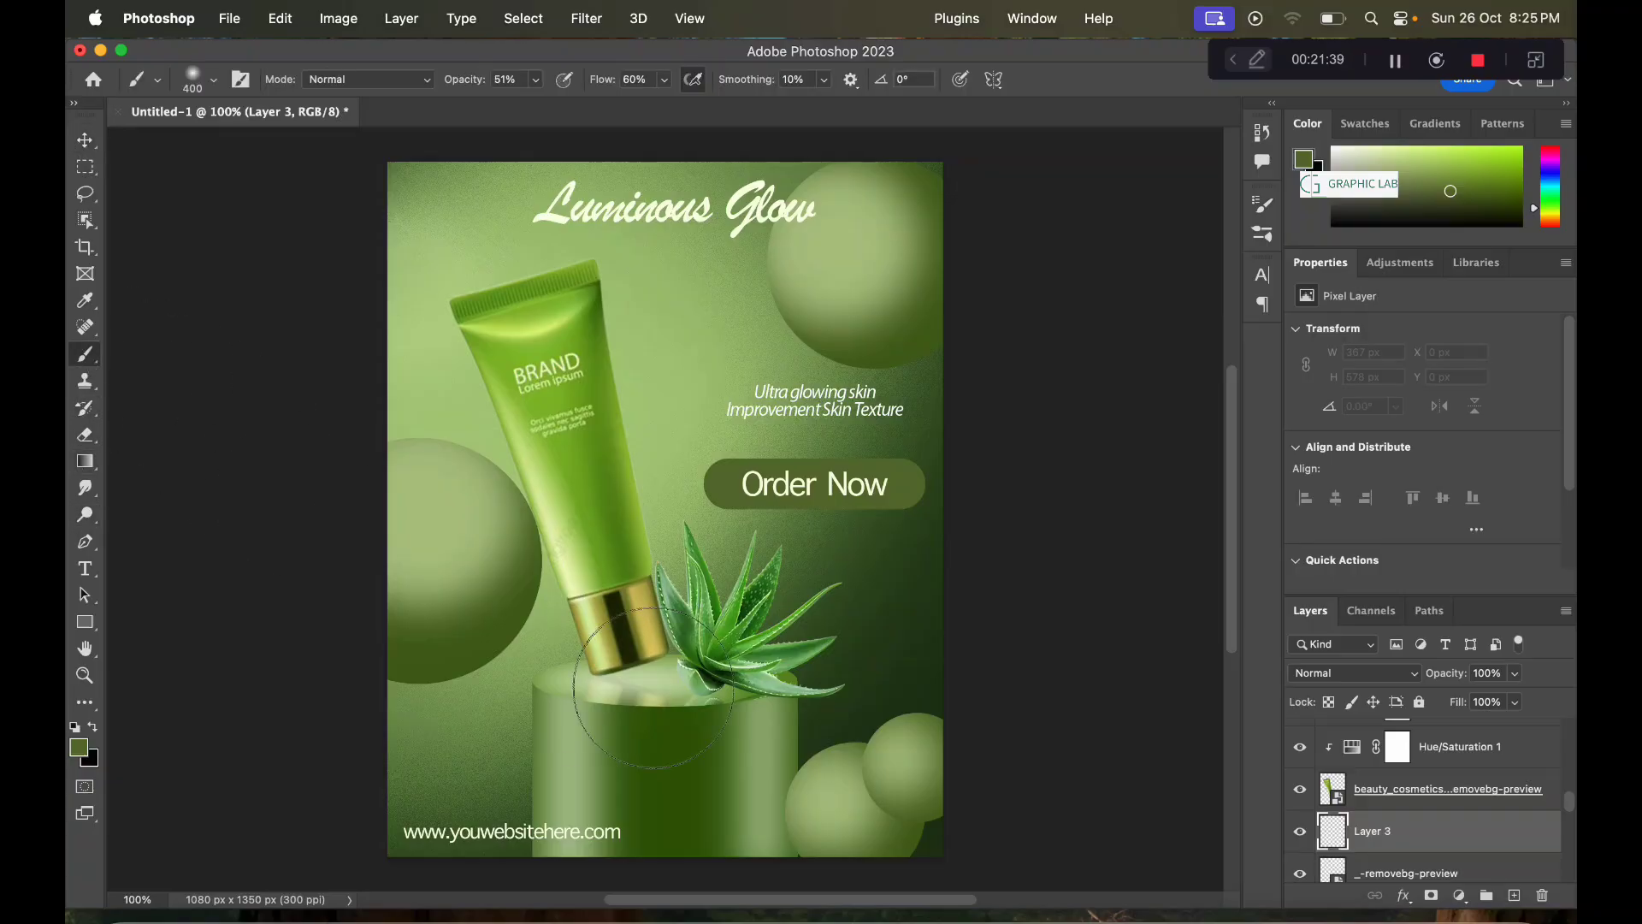
key("bracketleft")
key("bracketleft")
left_click_drag(650, 680, 630, 664)
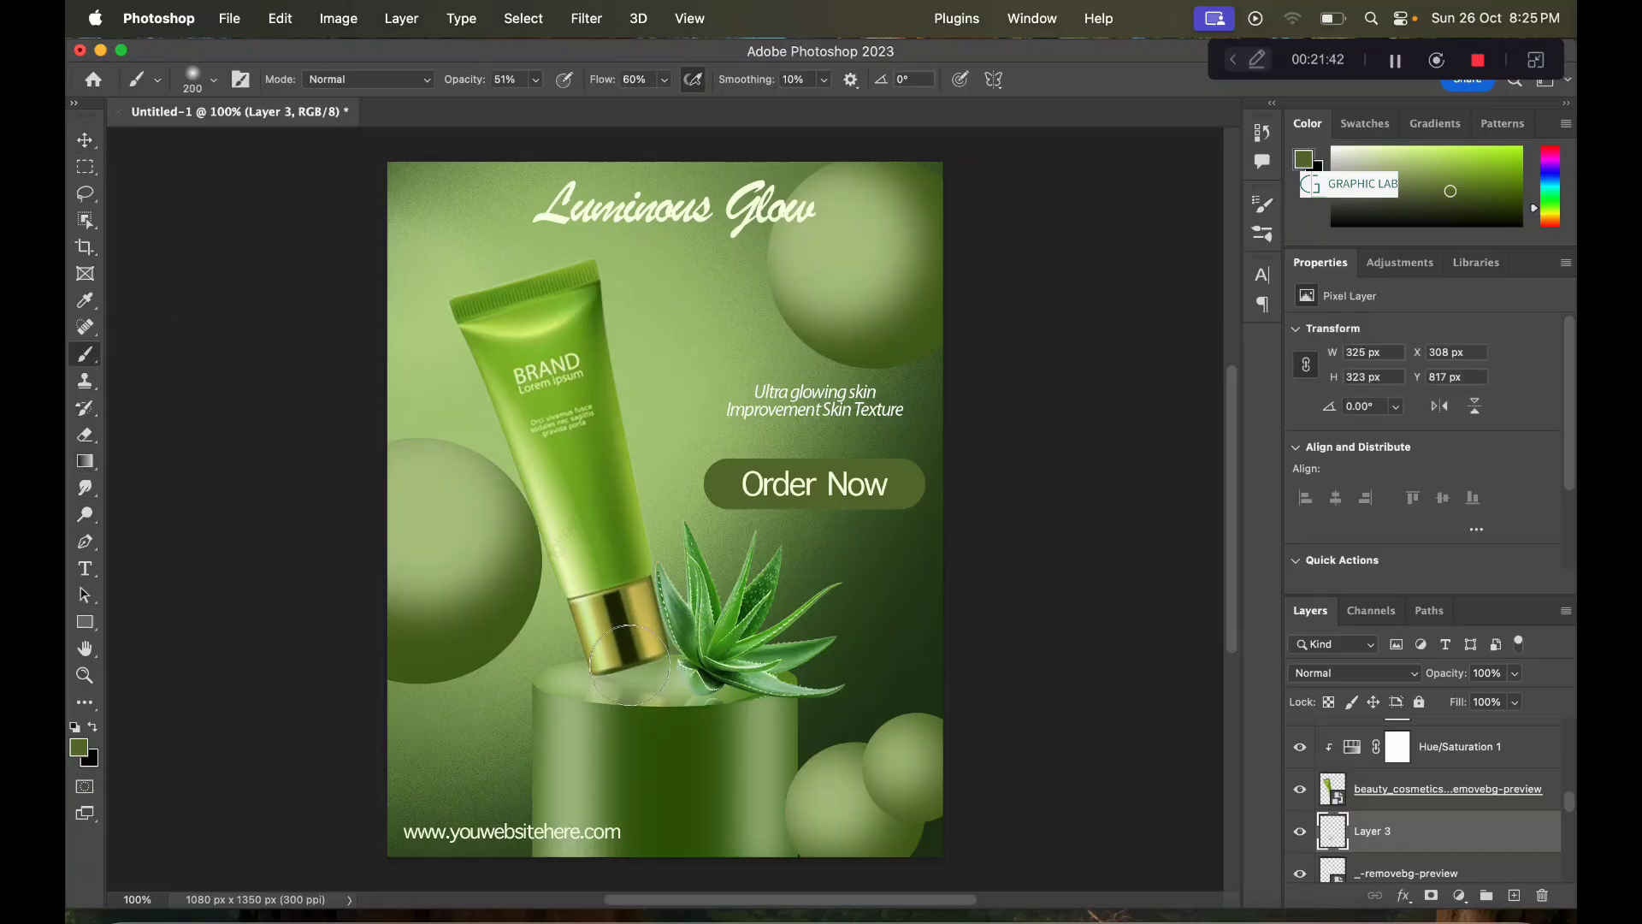
Step: Squash and widen the shadow to 412 × 101 px across the podium top
key("ctrl+t")
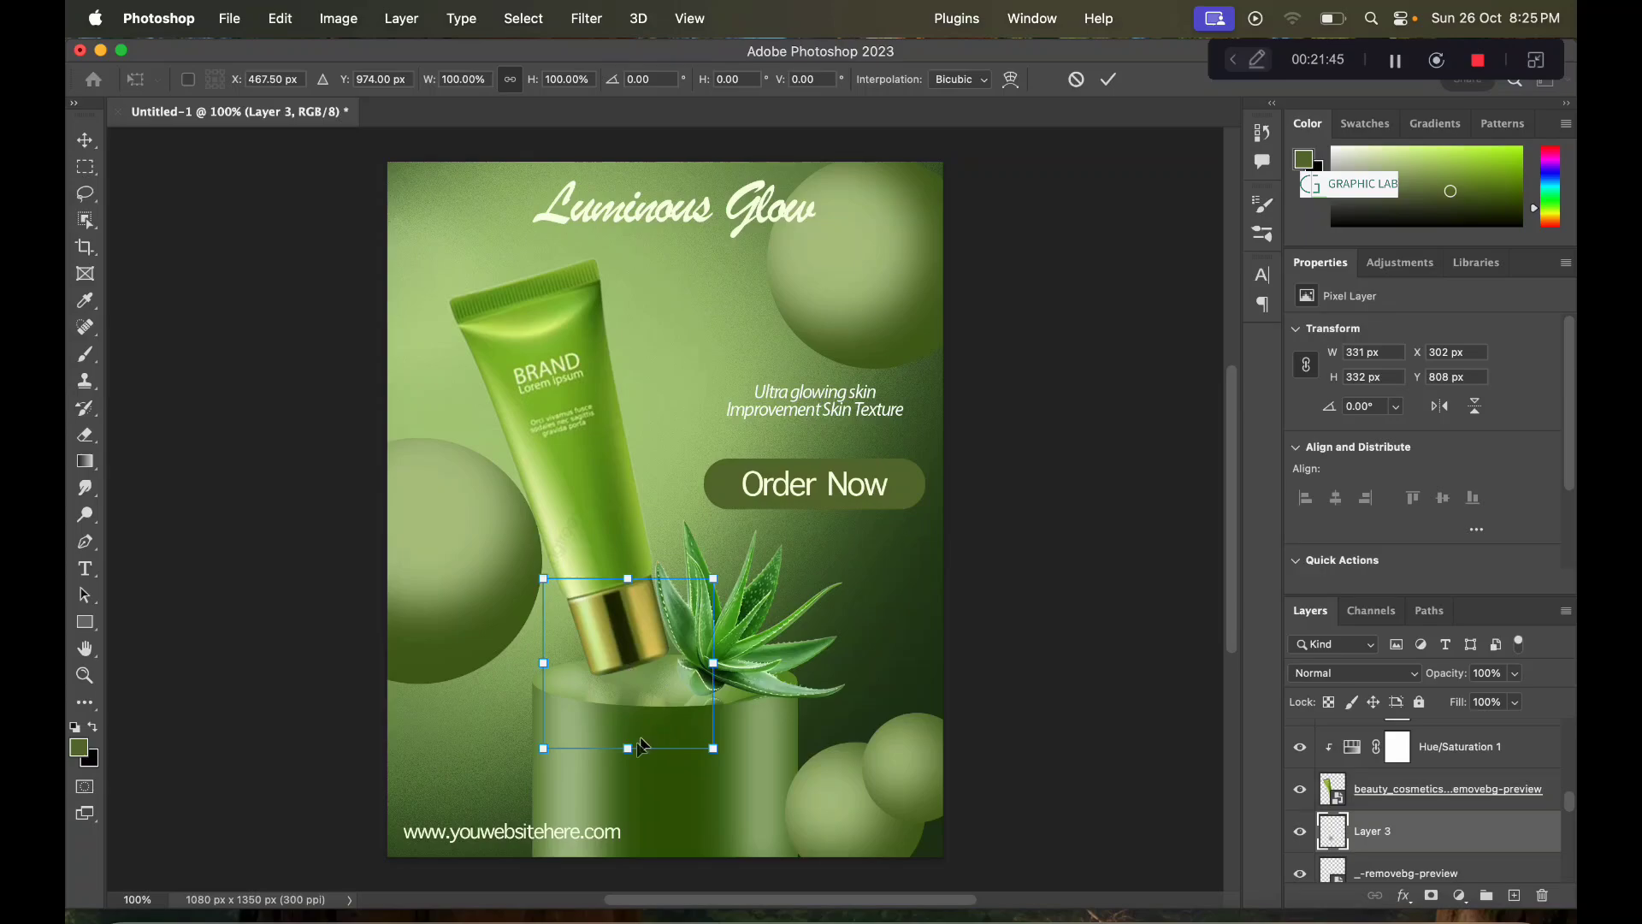
mouse_move(628, 751)
left_mouse_down()
mouse_move(625, 662)
mouse_move(631, 714)
mouse_move(640, 686)
left_mouse_up()
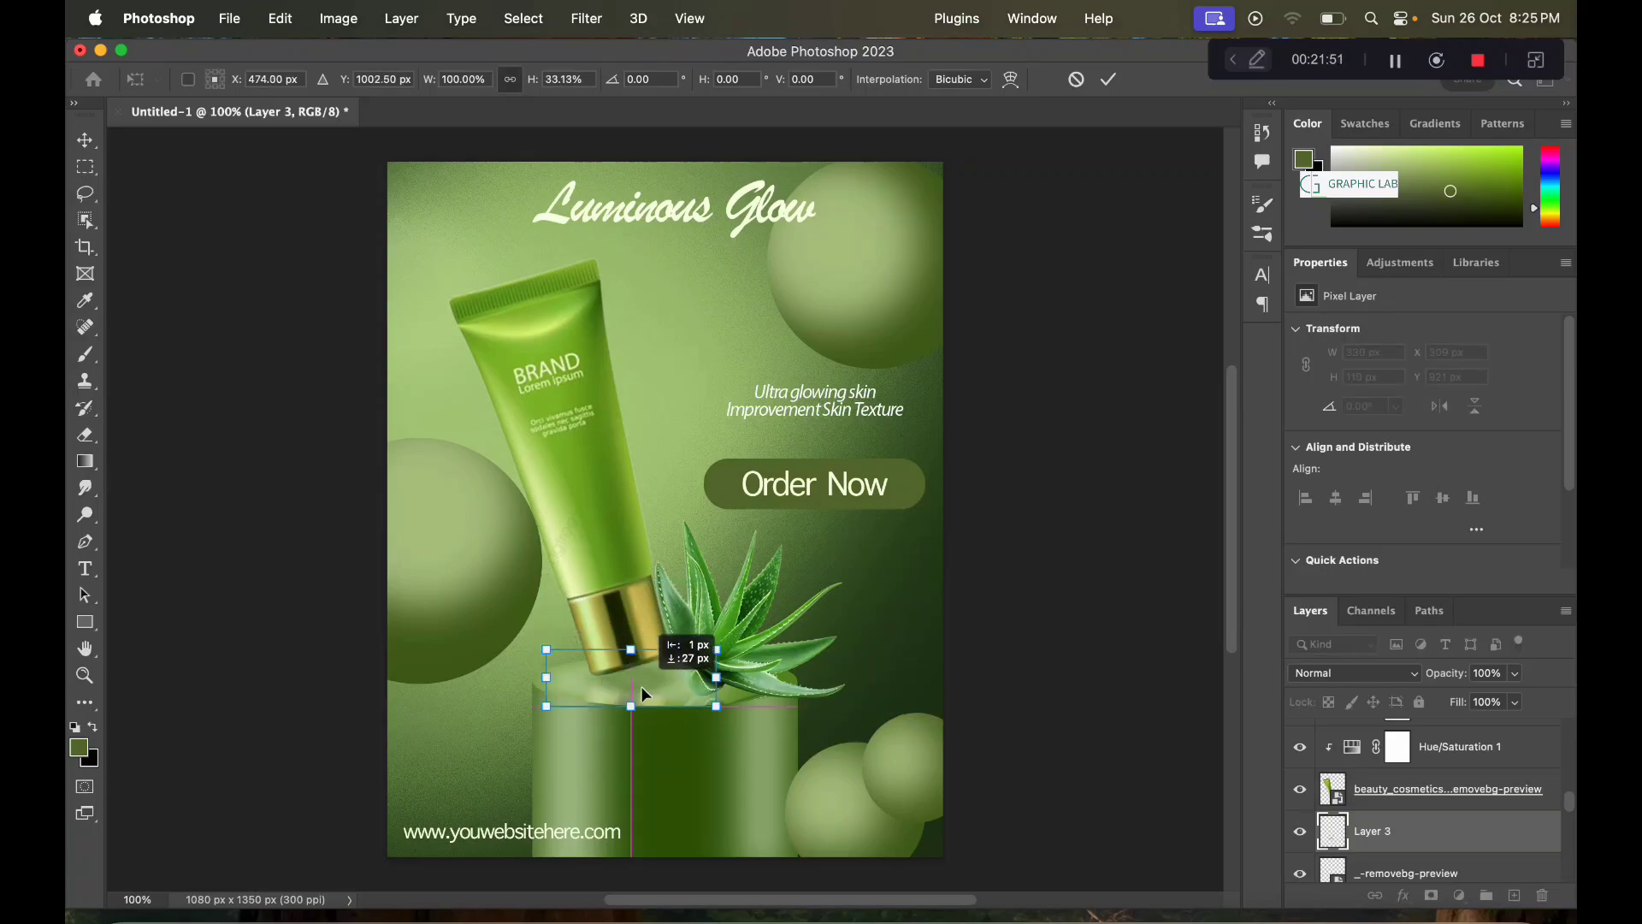
mouse_move(719, 650)
left_mouse_down()
mouse_move(751, 661)
mouse_move(670, 680)
left_mouse_up()
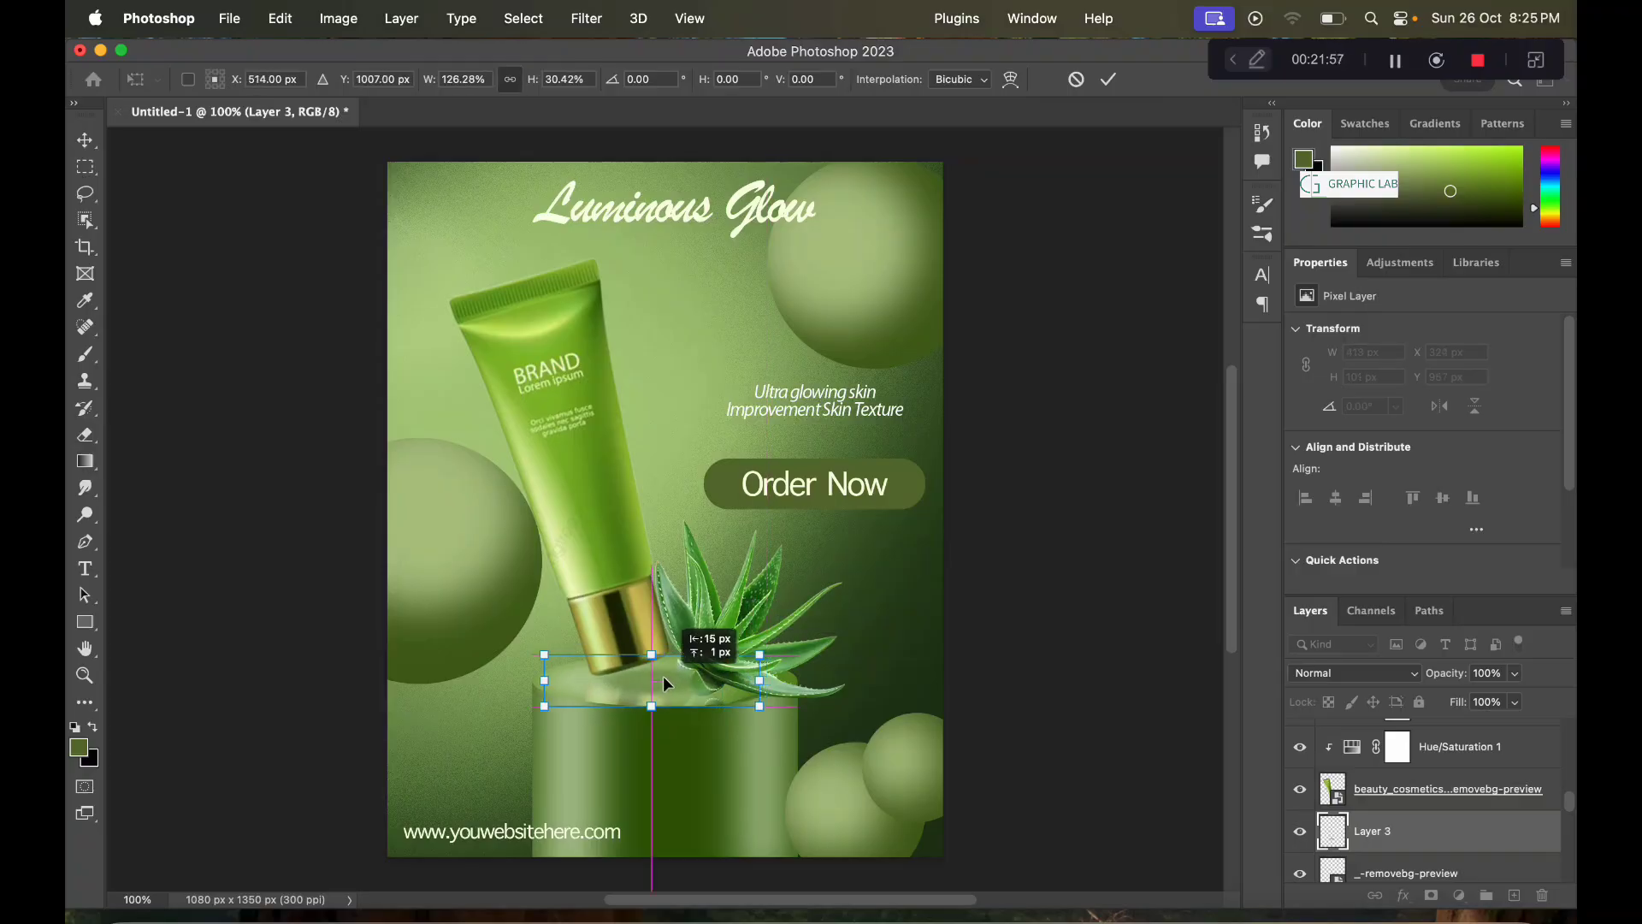
left_click(1108, 79)
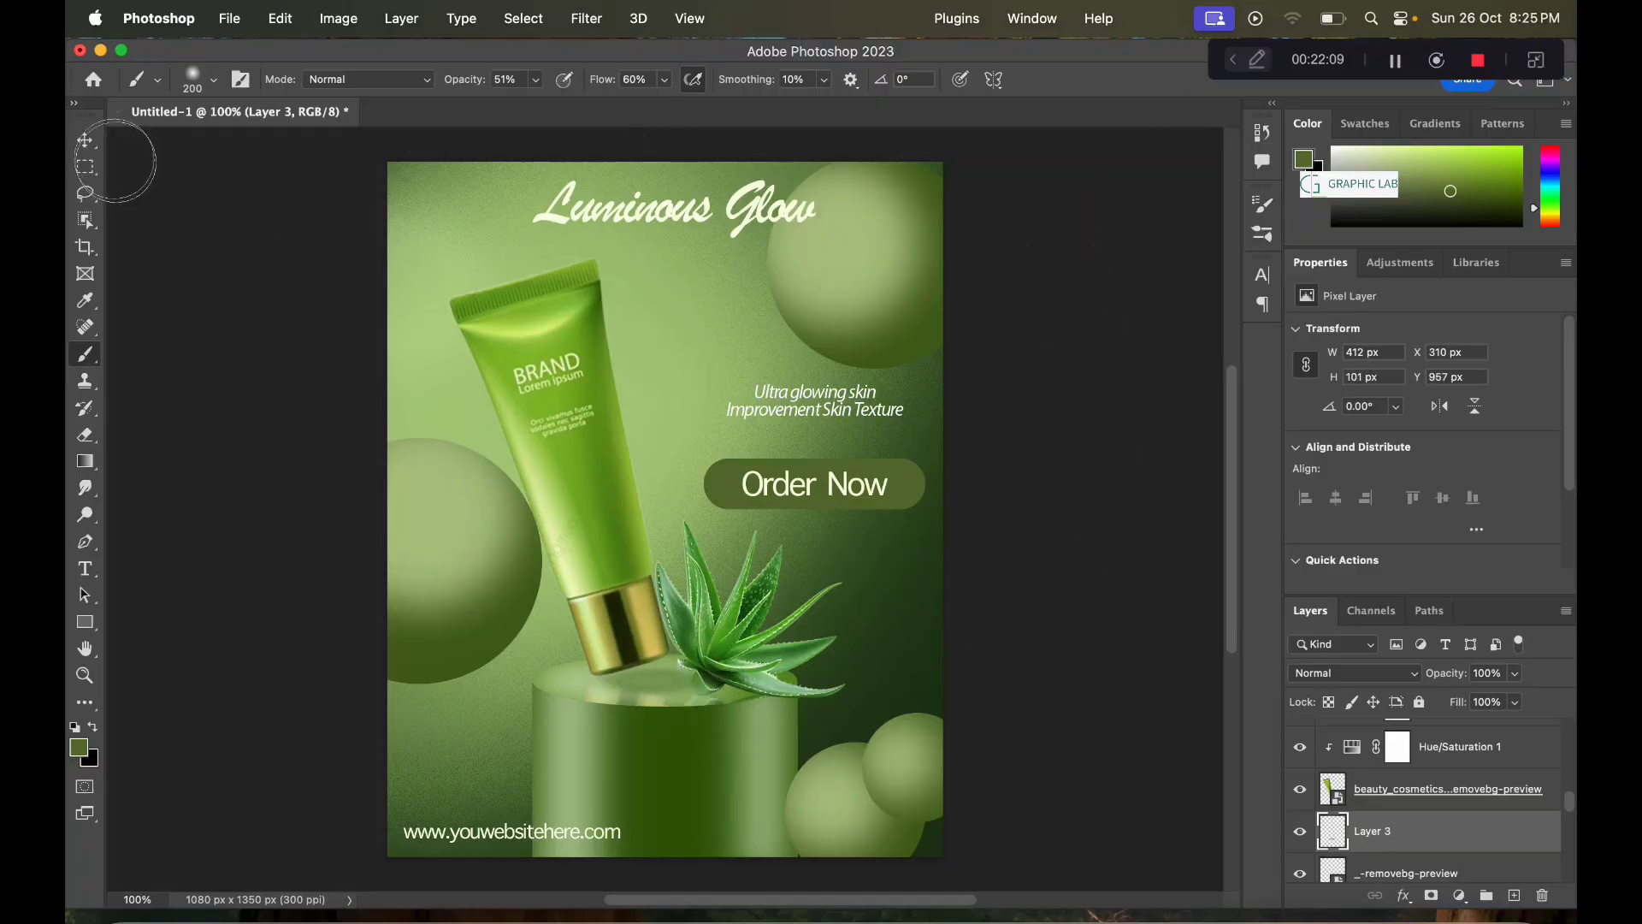
left_click(86, 139)
left_click(580, 481)
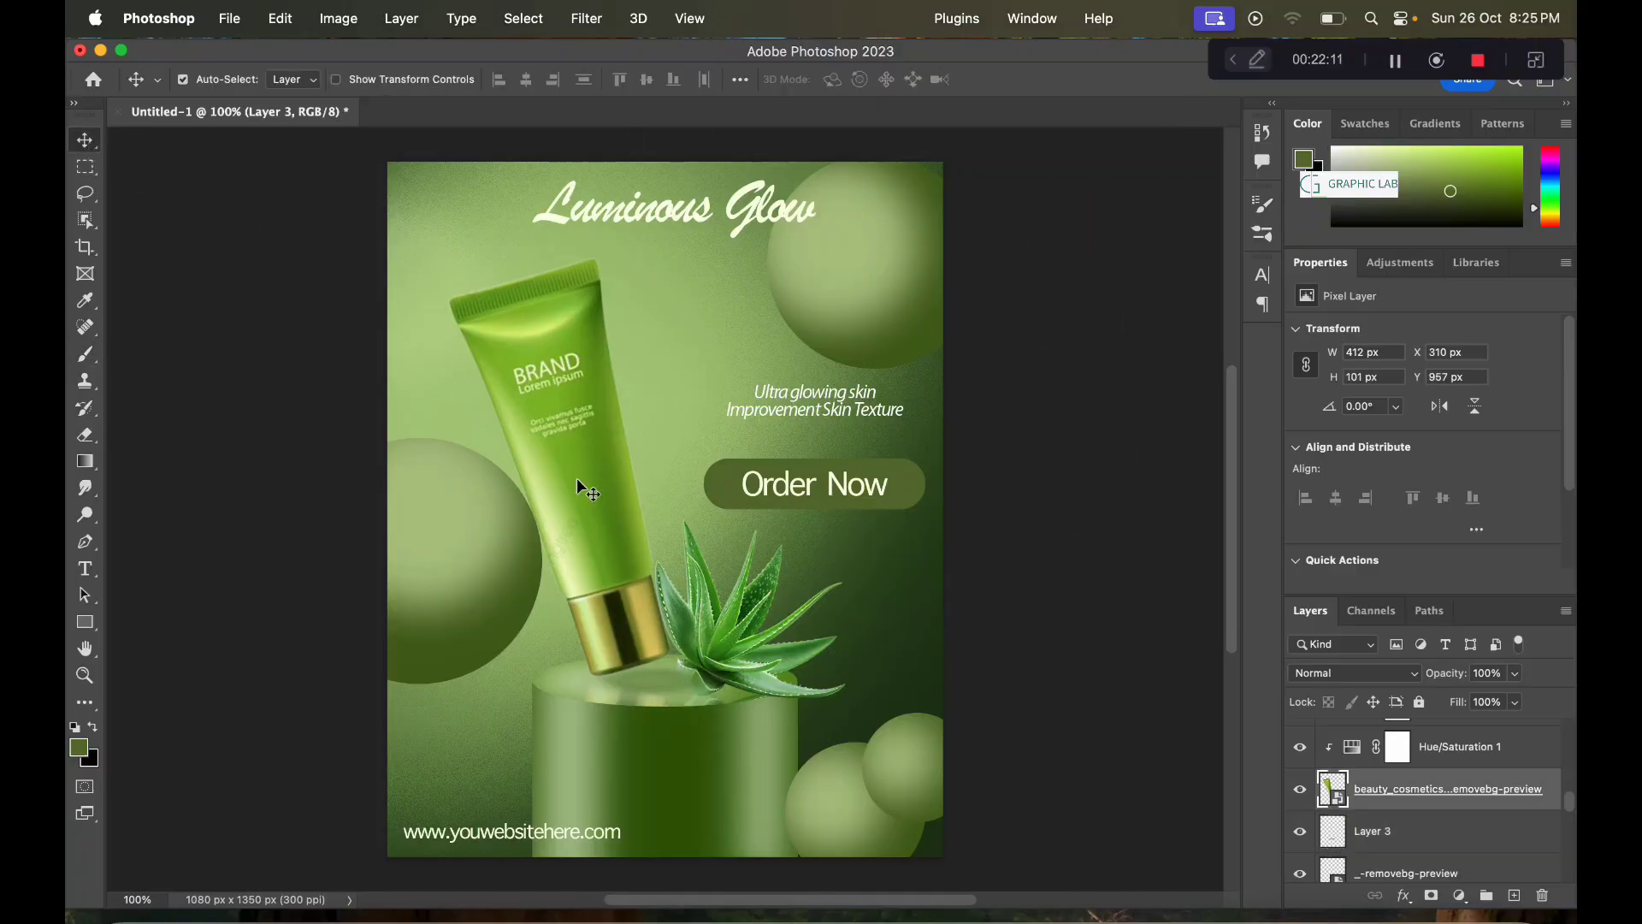
Step: Give the tube a Drop Shadow at 7% opacity, 59 px distance, -29° angle
left_click(1408, 896)
left_click(1454, 624)
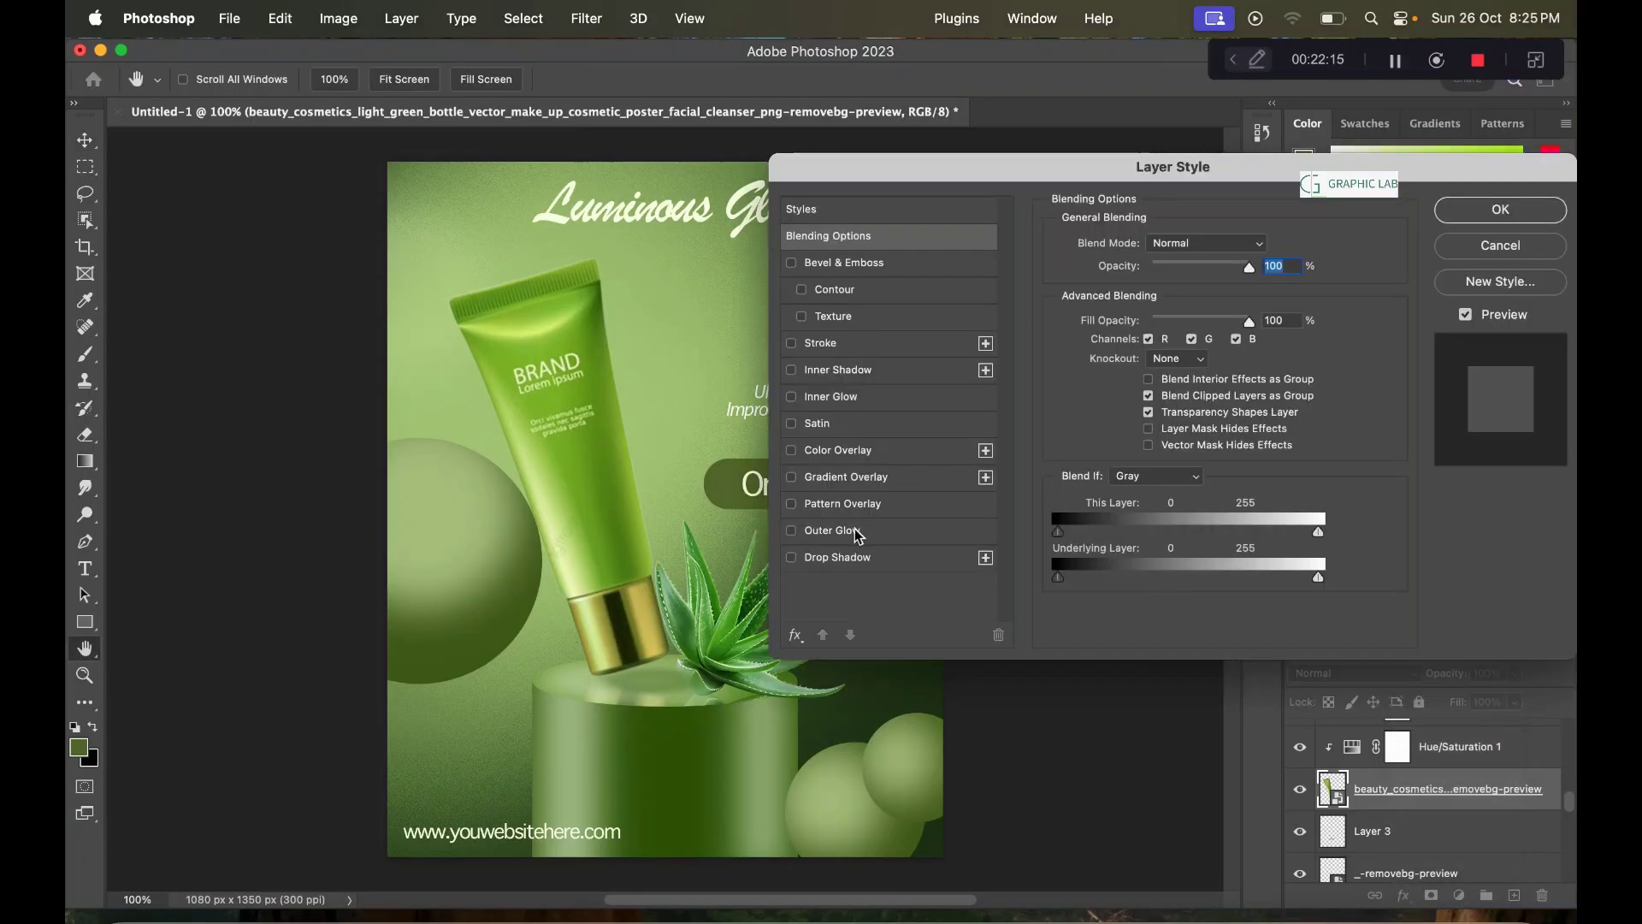
left_click(915, 558)
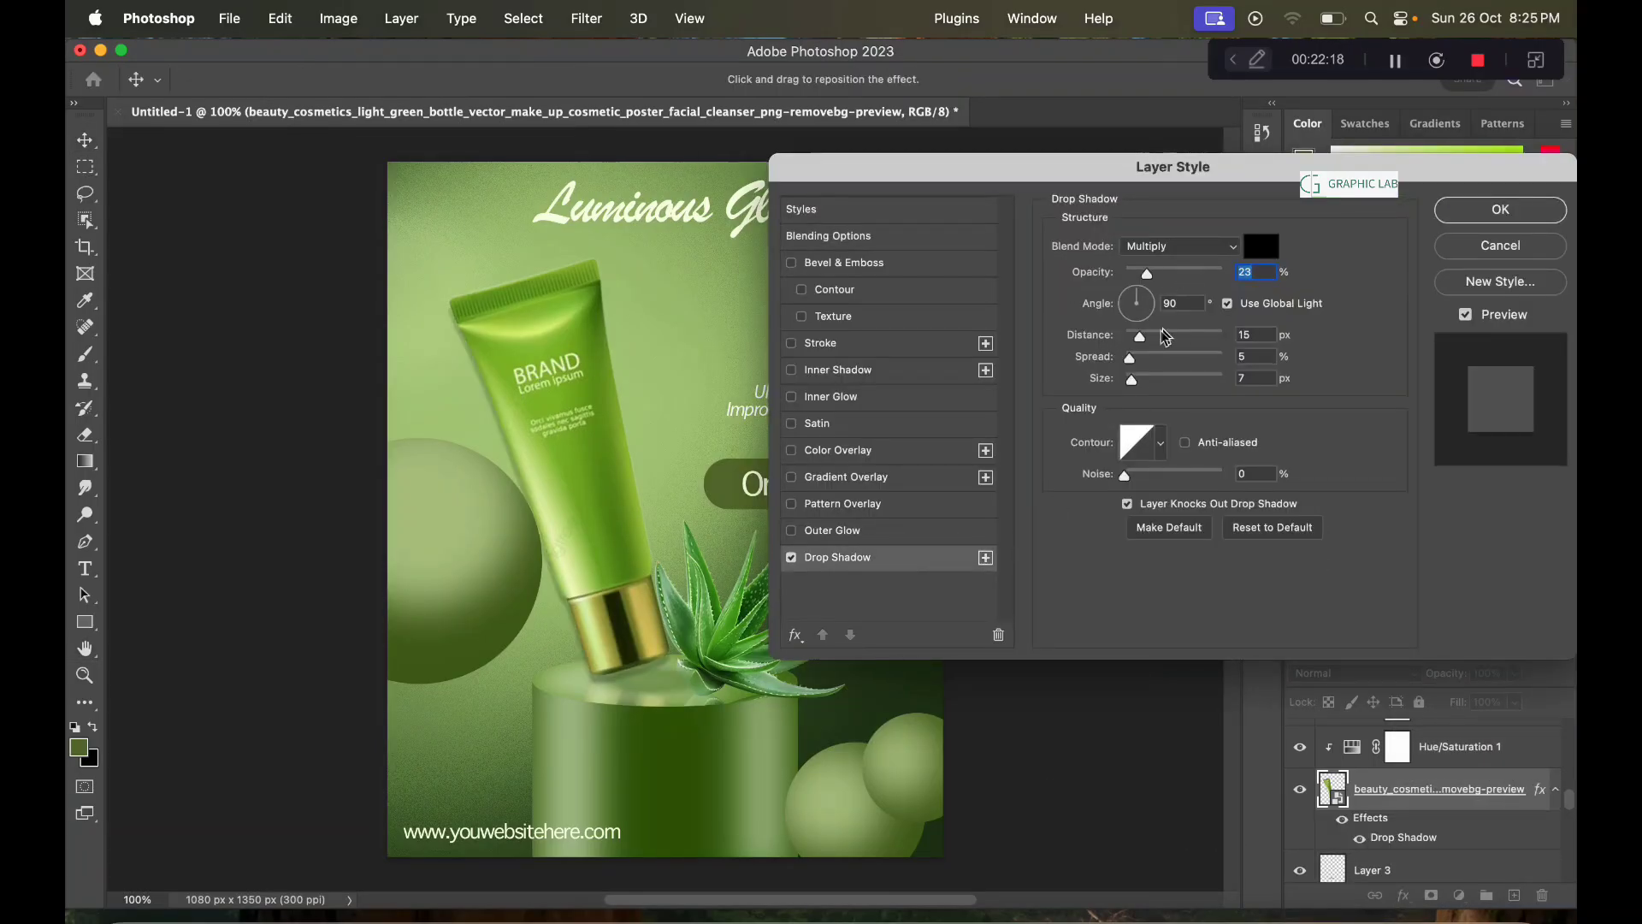
mouse_move(1141, 338)
left_mouse_down()
mouse_move(1157, 339)
mouse_move(1135, 345)
mouse_move(1146, 294)
left_mouse_up()
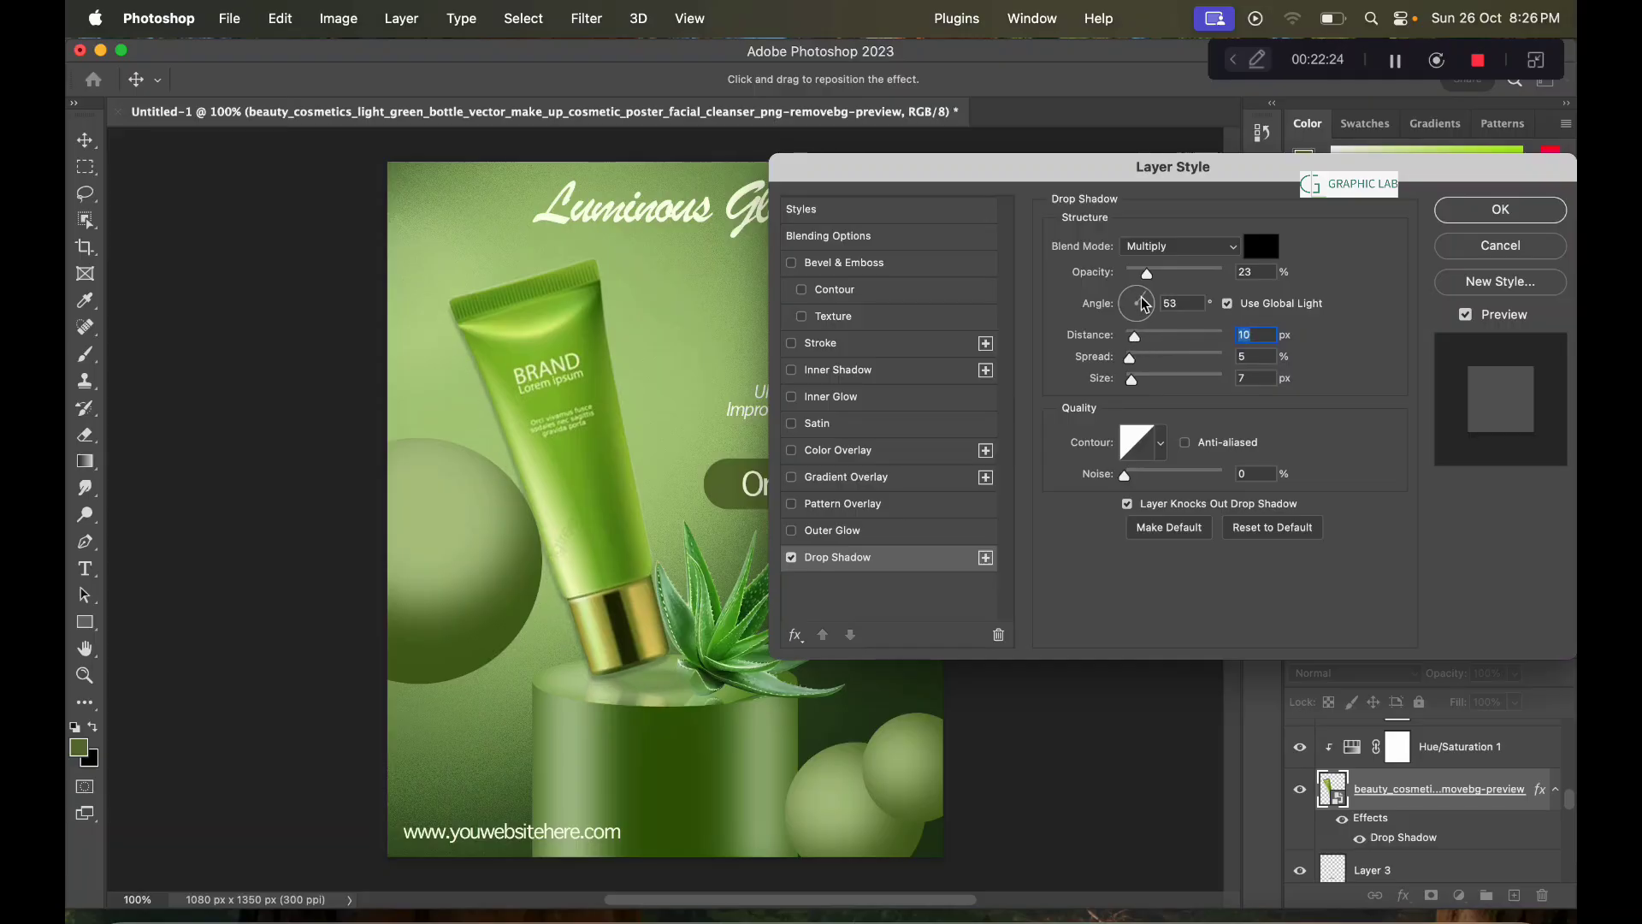
left_click_drag(476, 377, 443, 357)
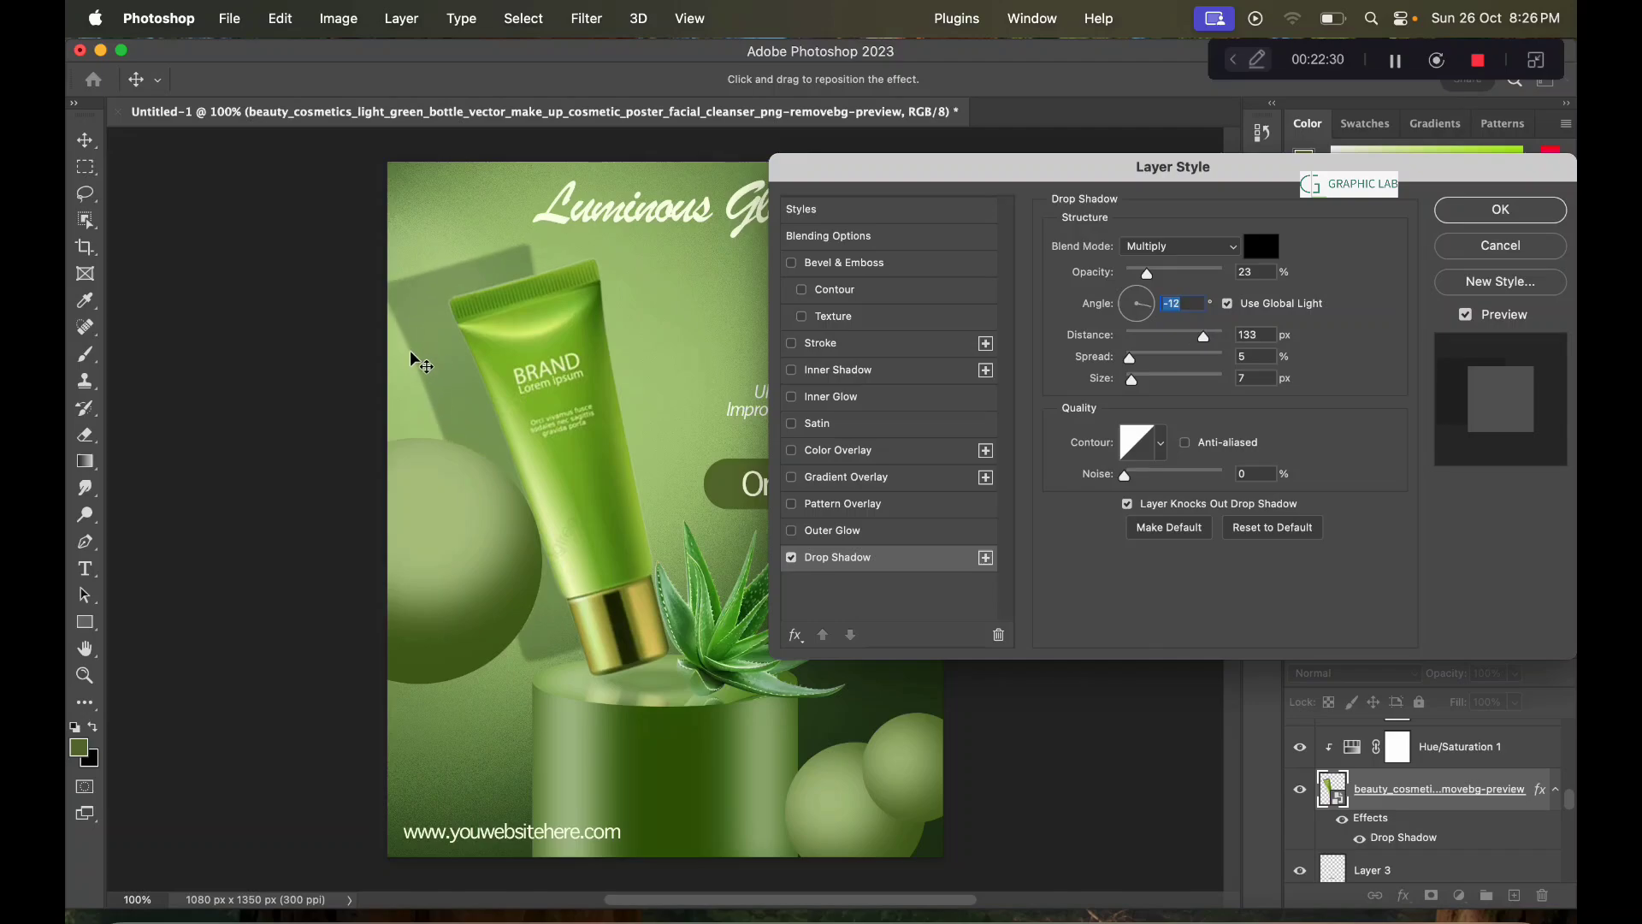
left_click_drag(444, 358, 451, 360)
left_click_drag(1186, 337, 1146, 338)
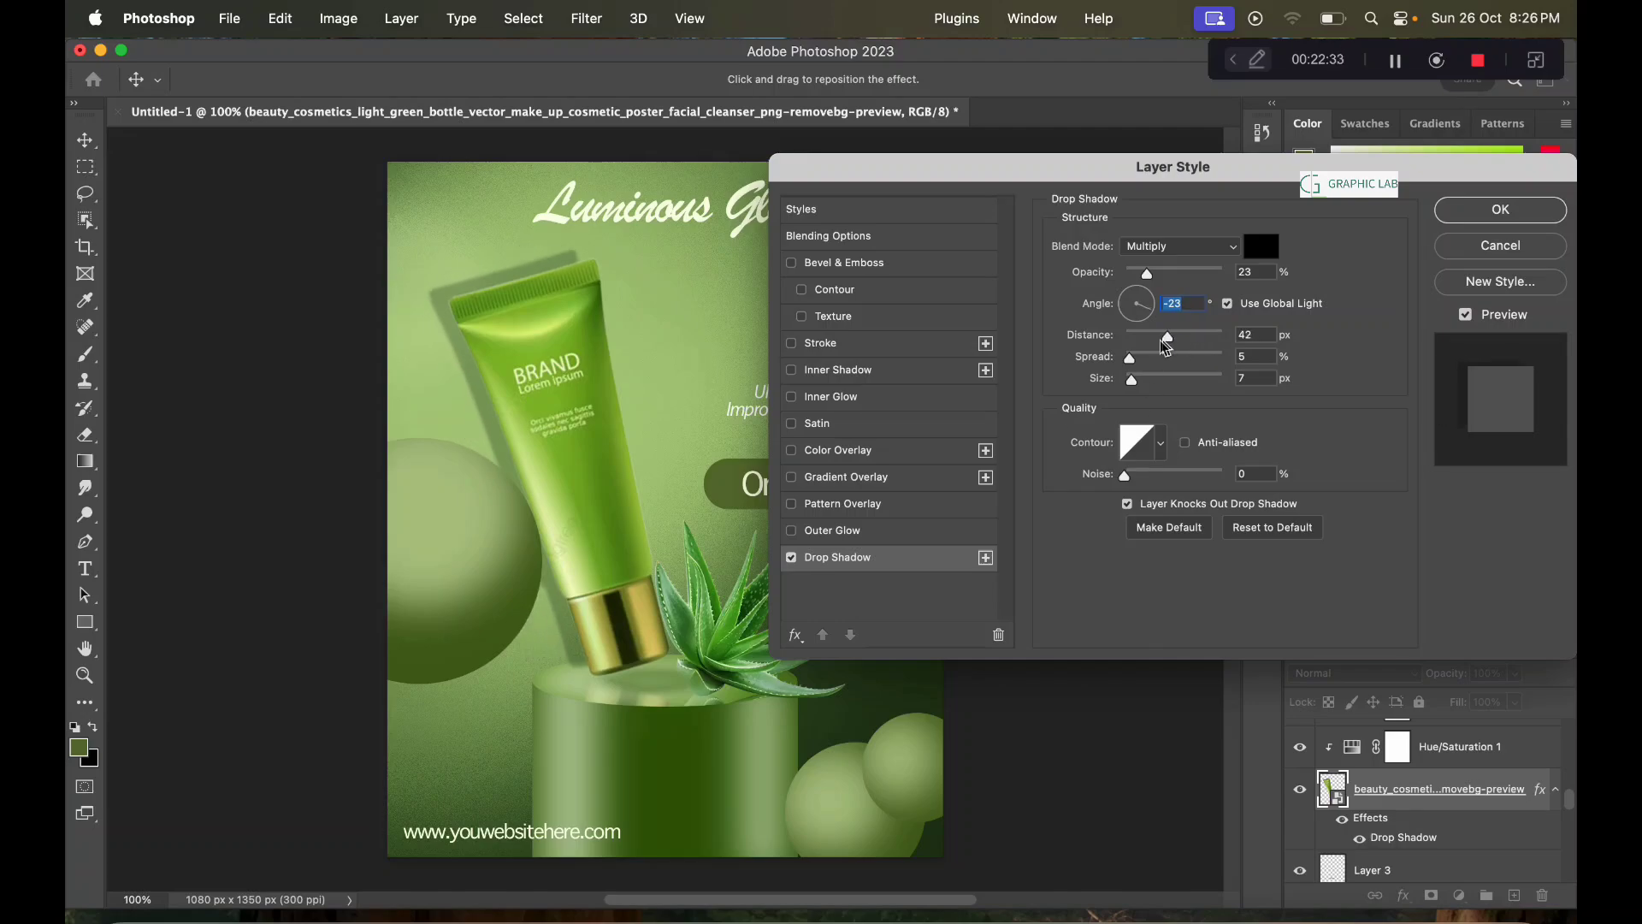
left_click_drag(638, 381, 623, 366)
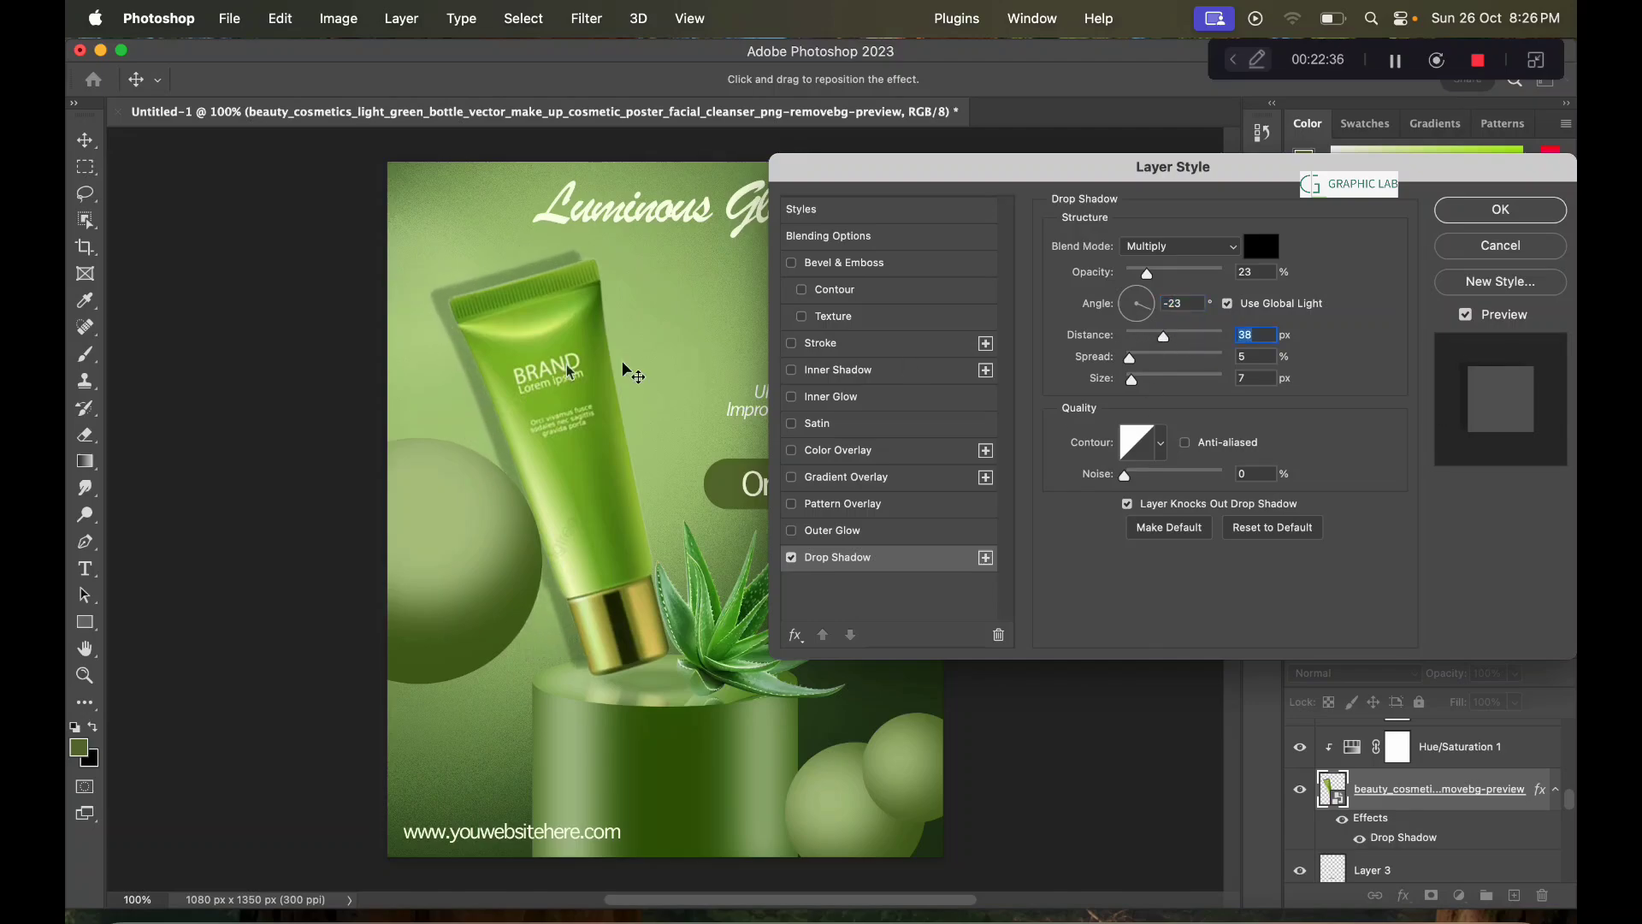
left_click_drag(476, 390, 469, 379)
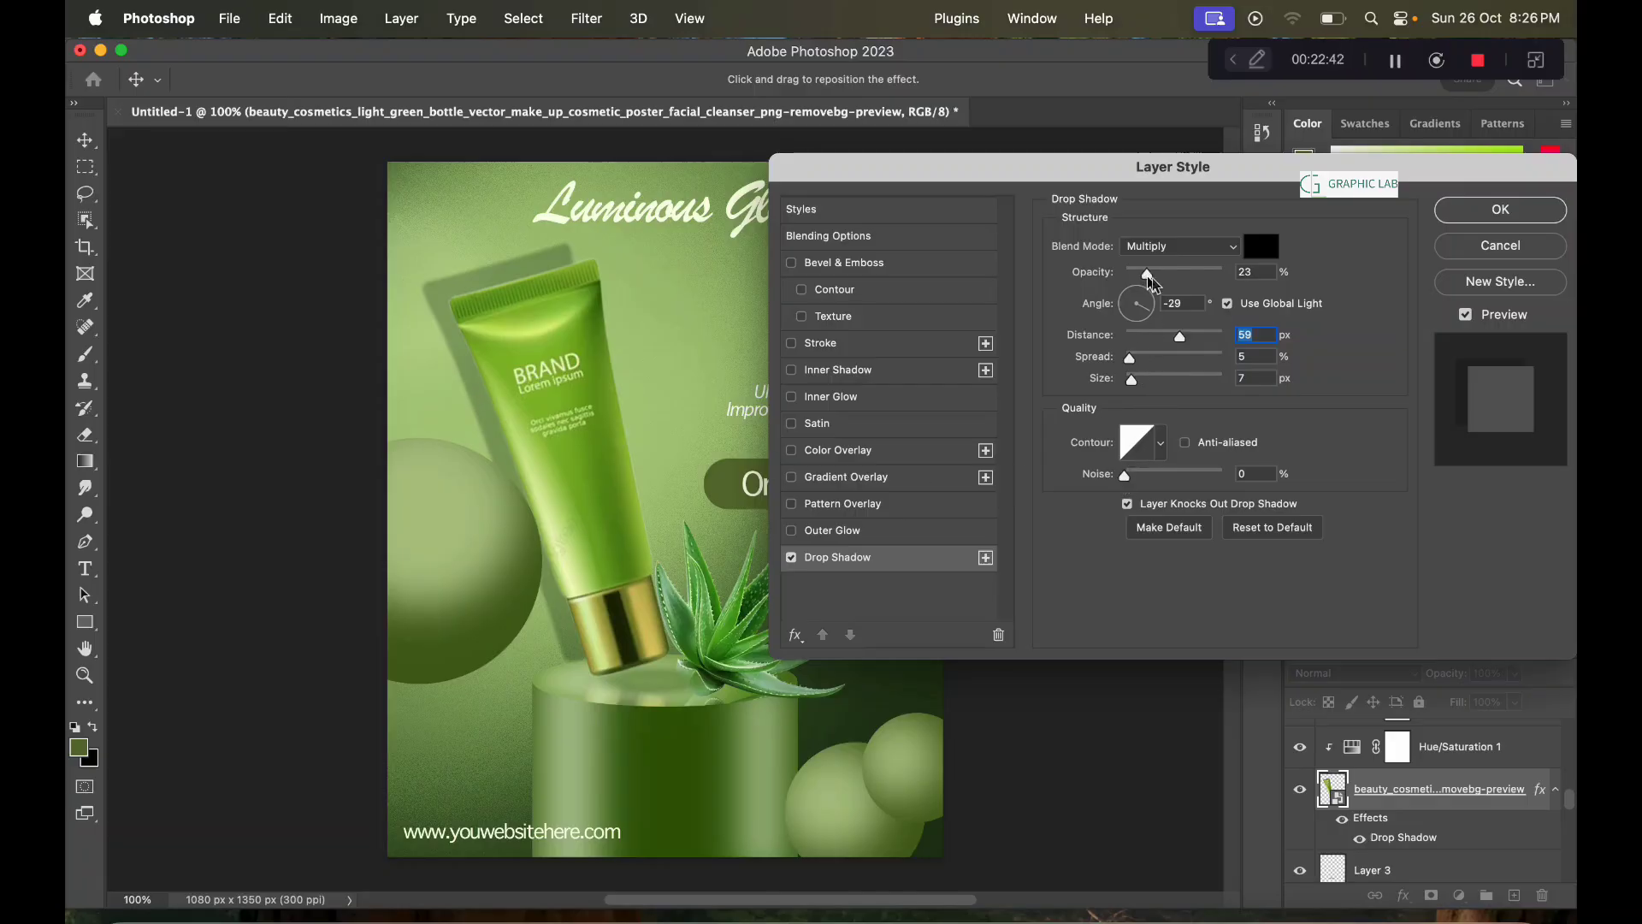
left_click_drag(1147, 274, 1131, 273)
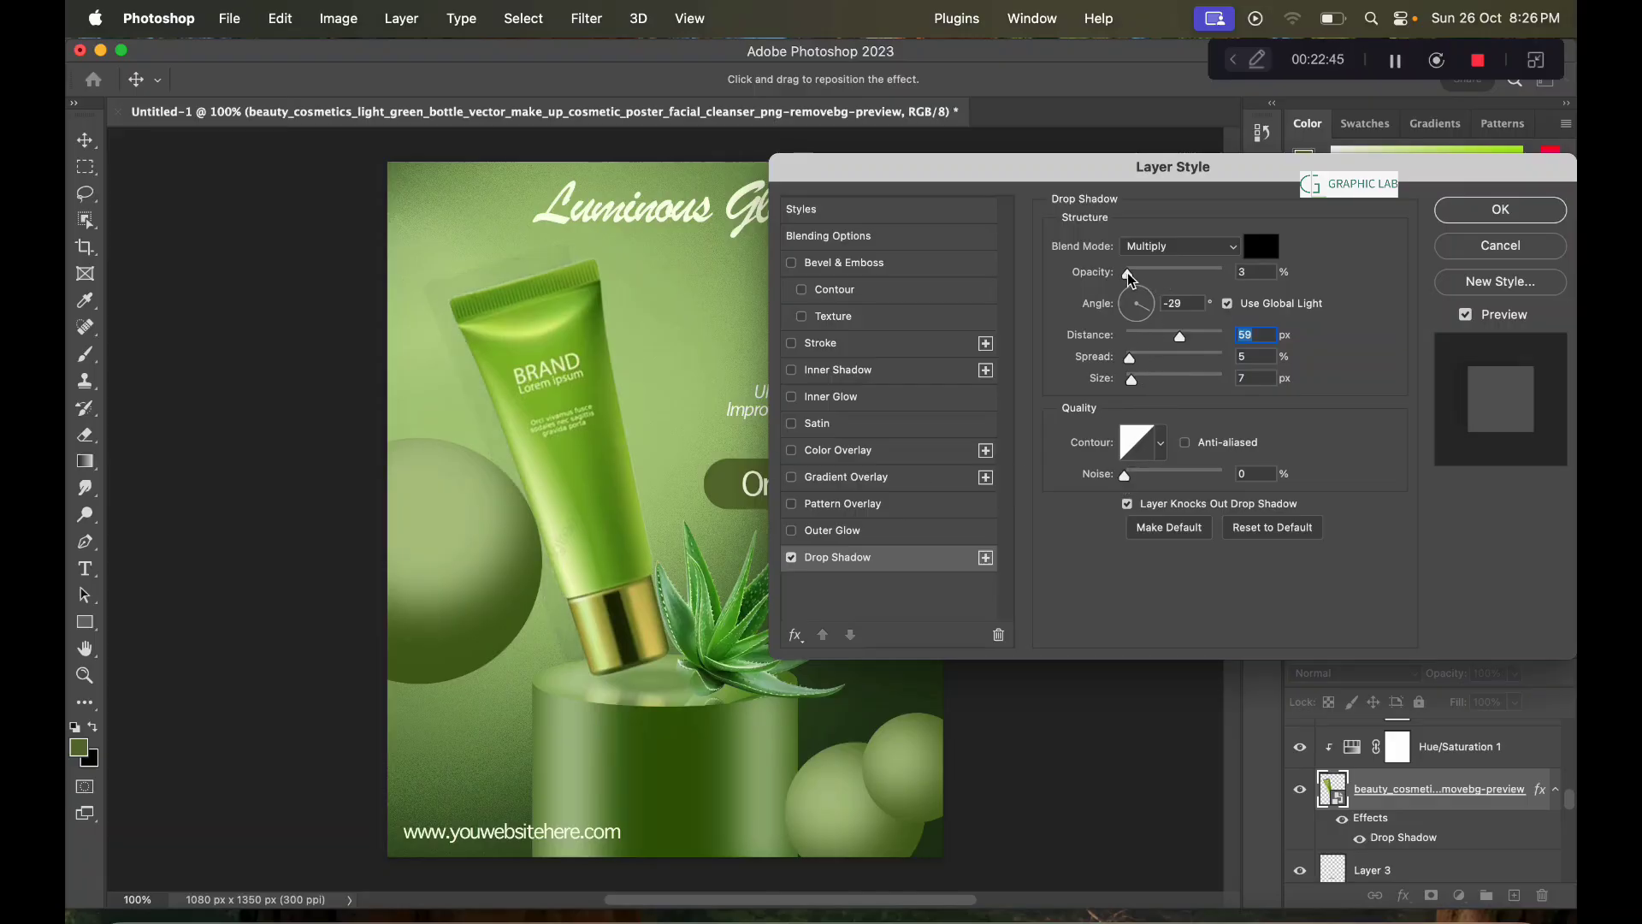
left_click(1493, 212)
left_click(732, 635)
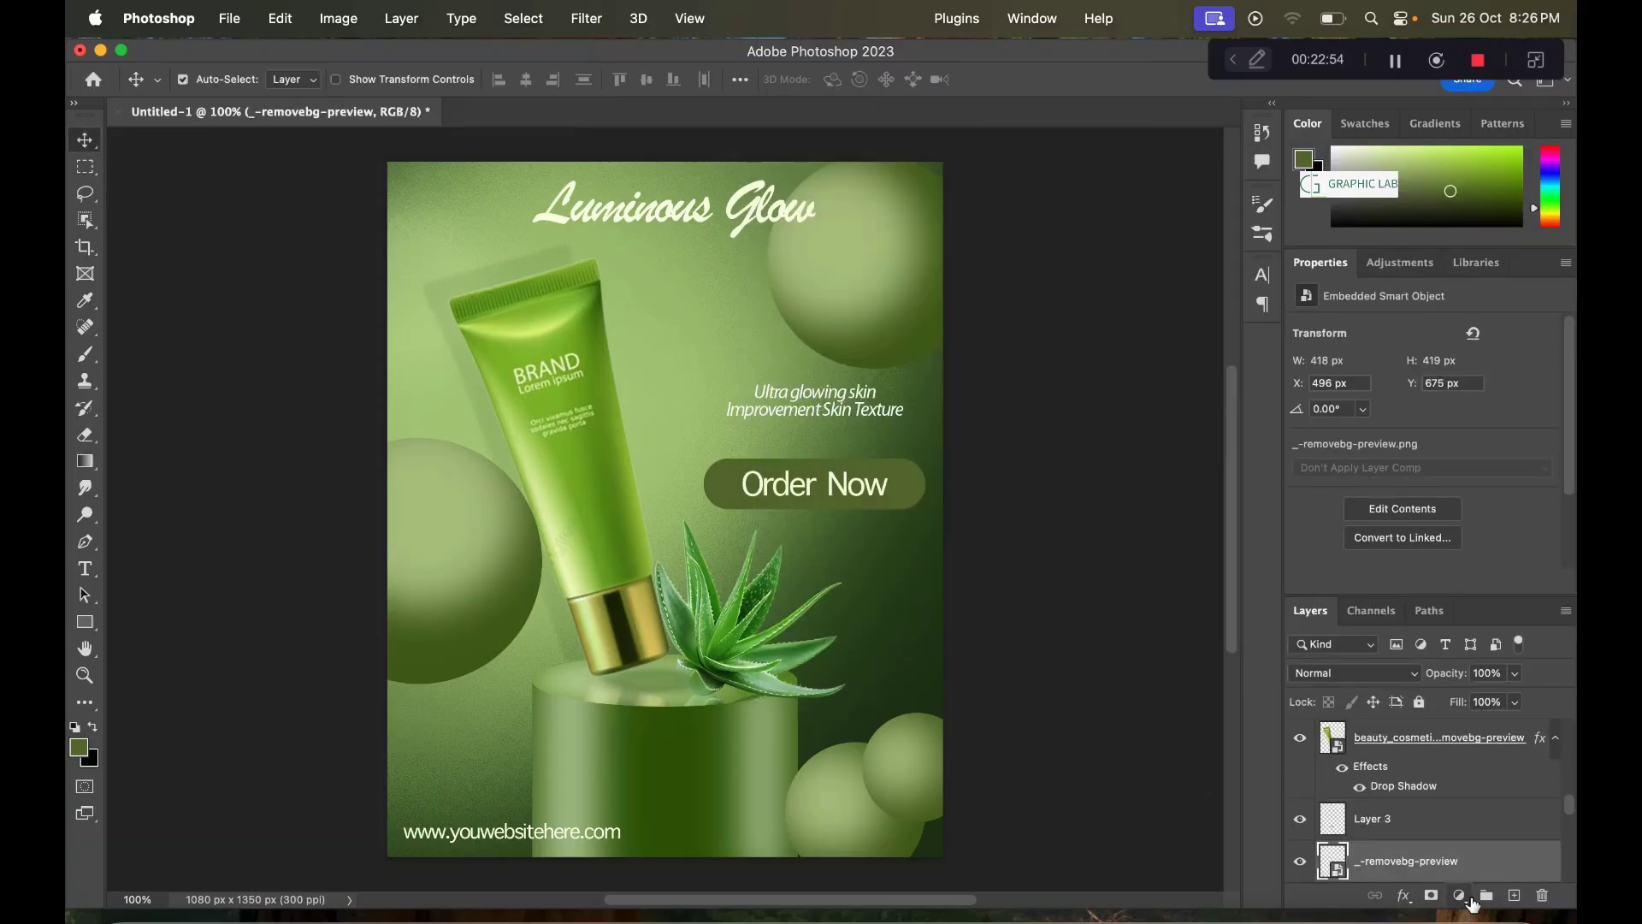
Step: Apply a default Drop Shadow to the aloe plant layer
left_click(1403, 895)
left_click(1451, 626)
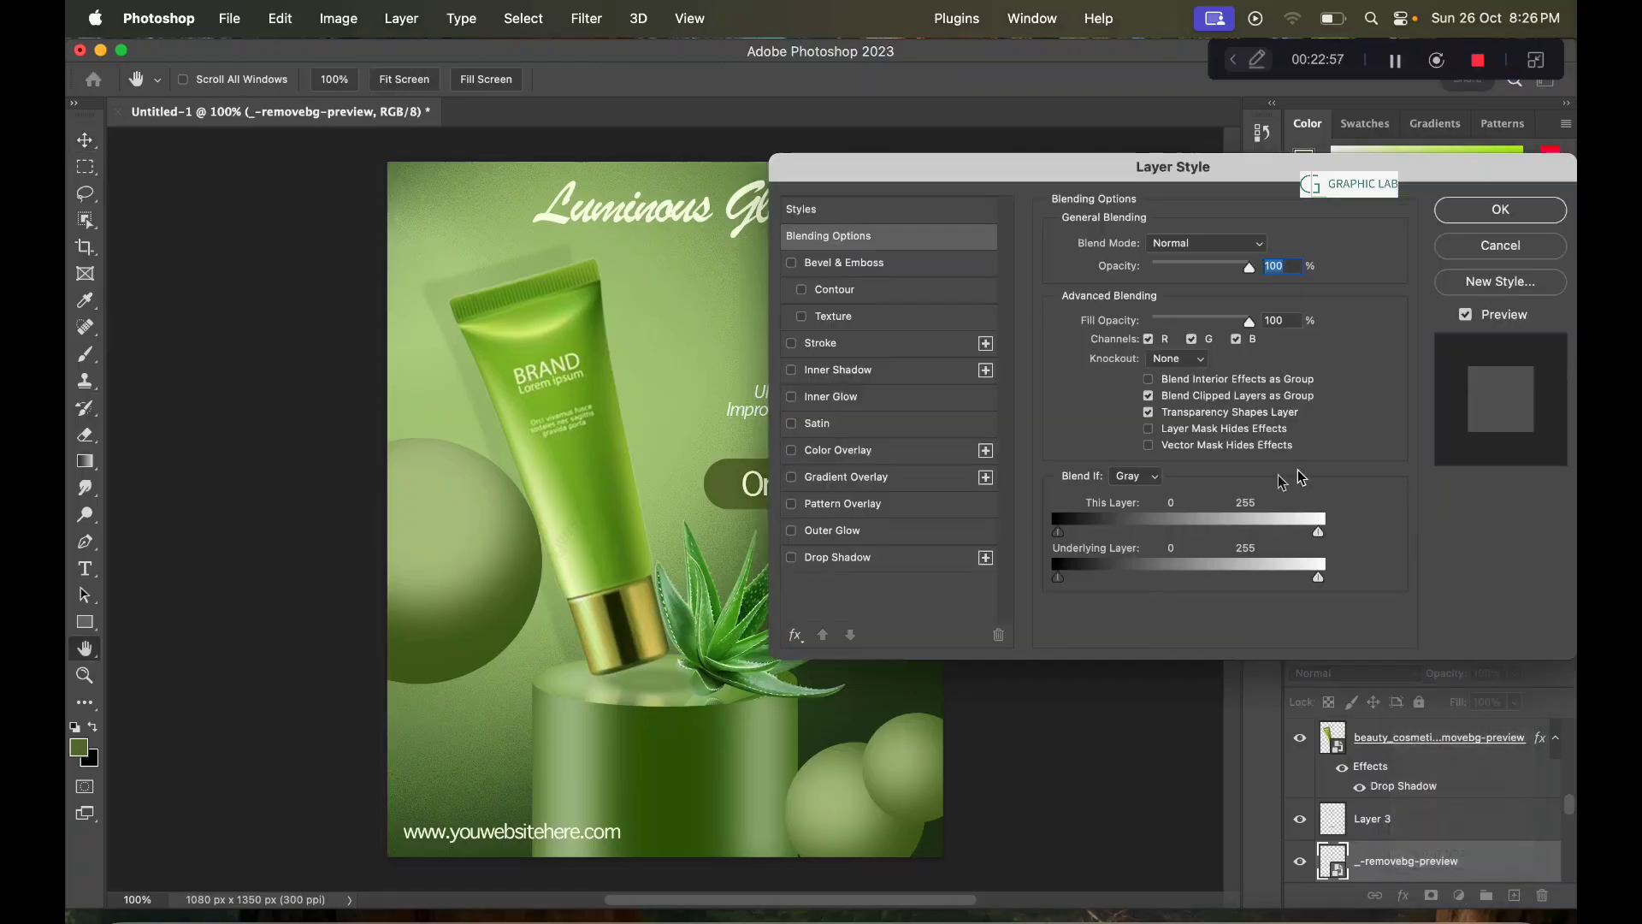
left_click(939, 558)
left_click(1521, 211)
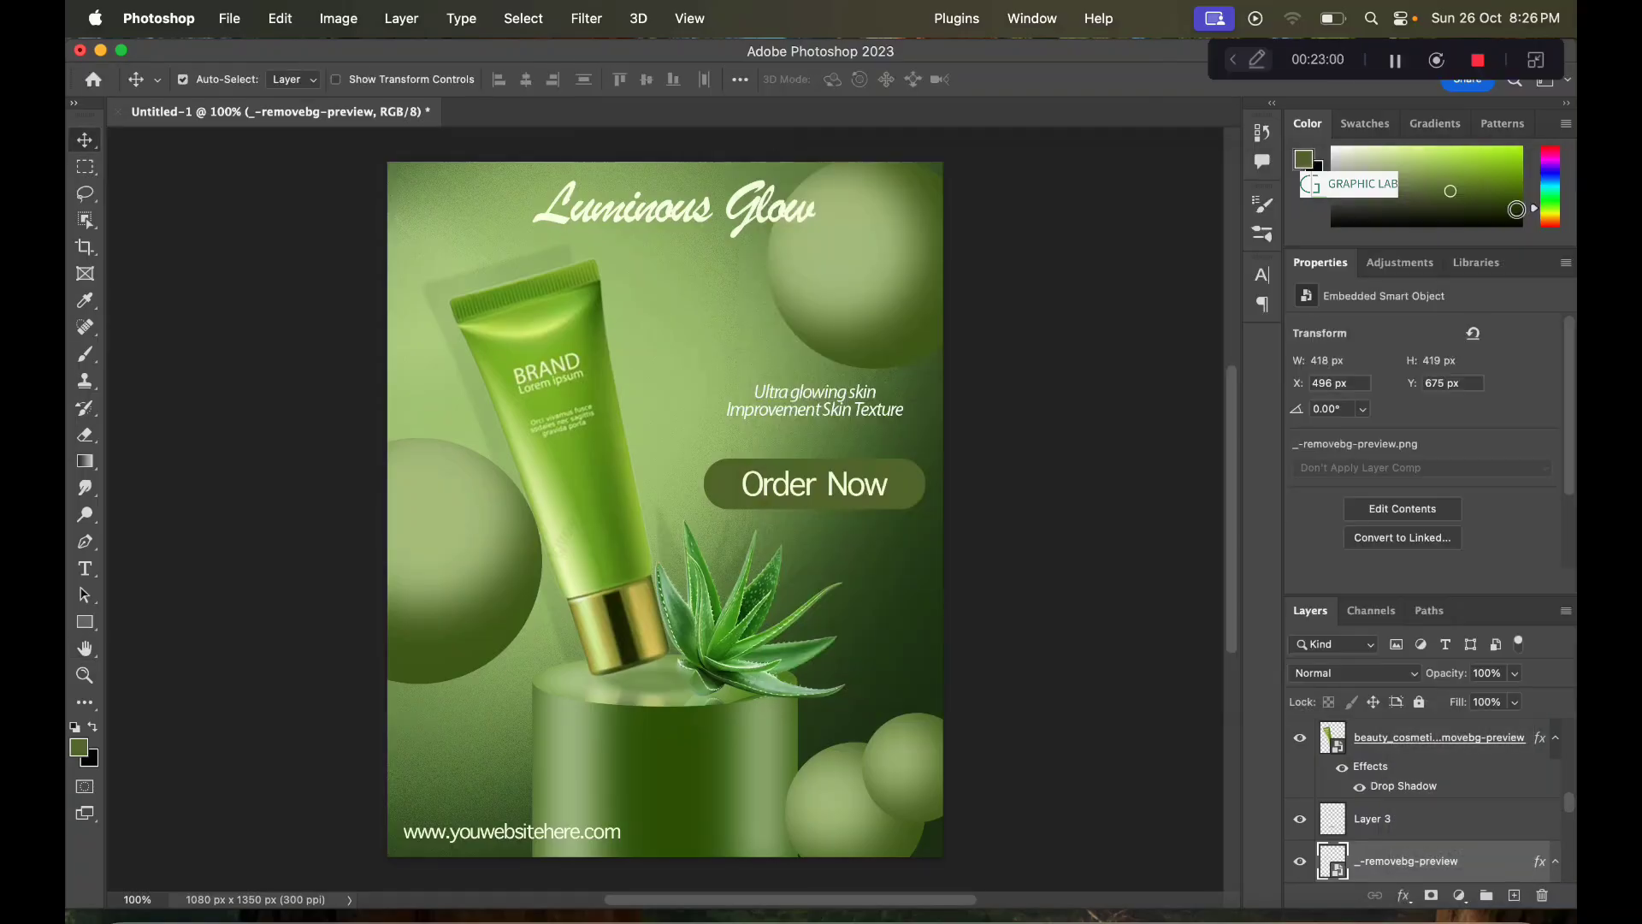
left_click(890, 362)
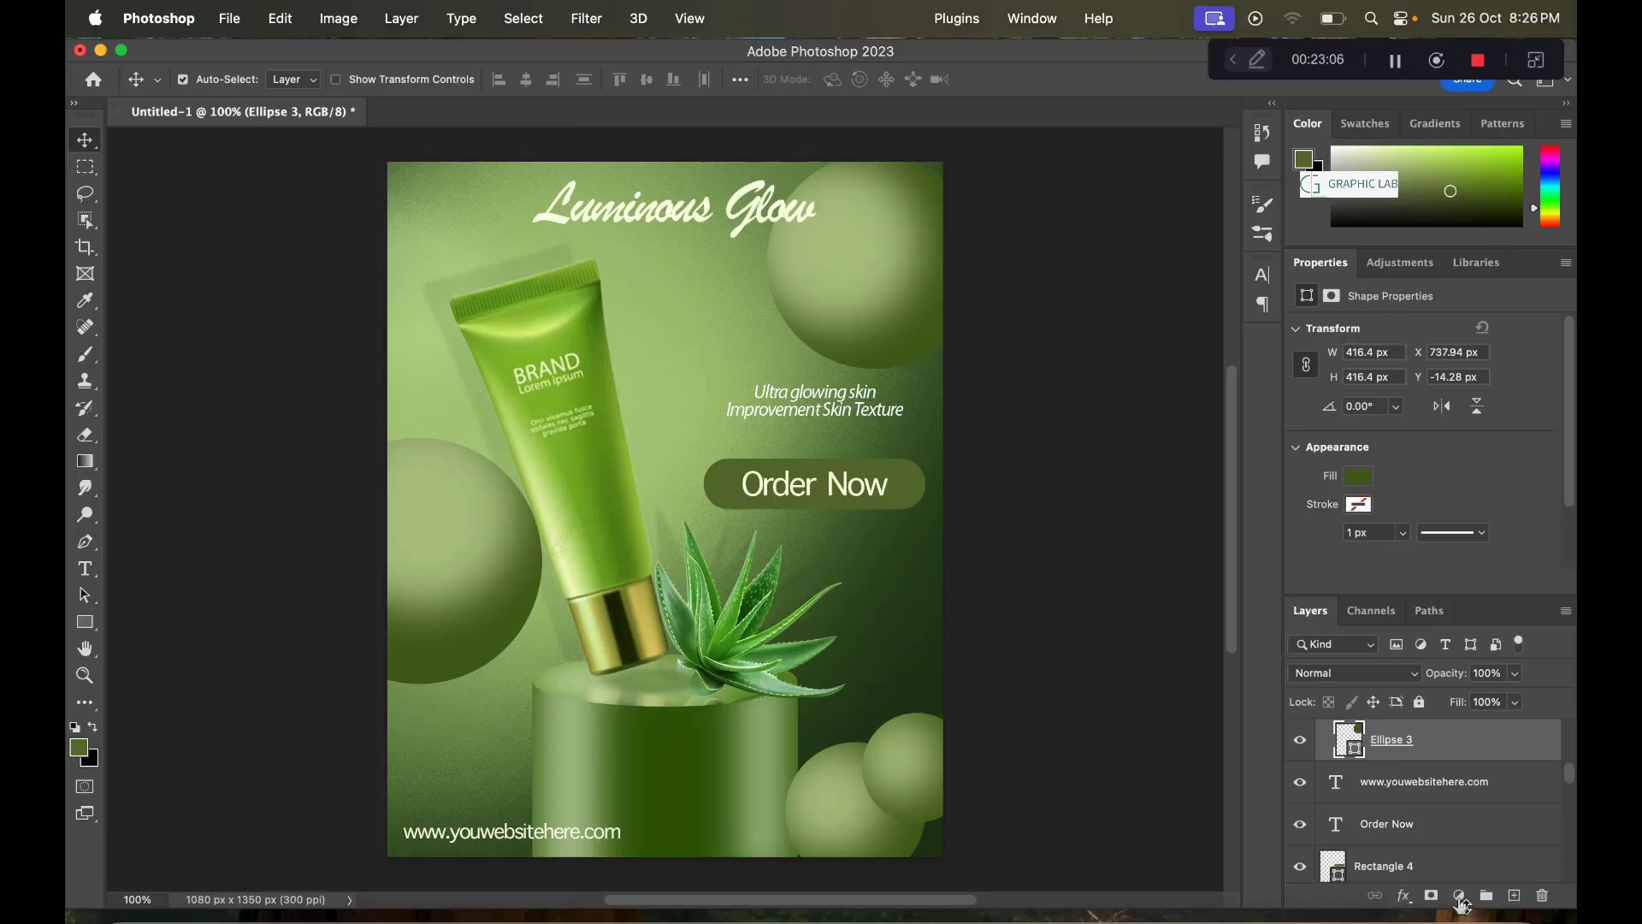
Step: Give the Ellipse 3 circle a Drop Shadow at 5% opacity and 10° angle
left_click(1404, 896)
left_click(1446, 864)
left_click_drag(1269, 155, 1360, 301)
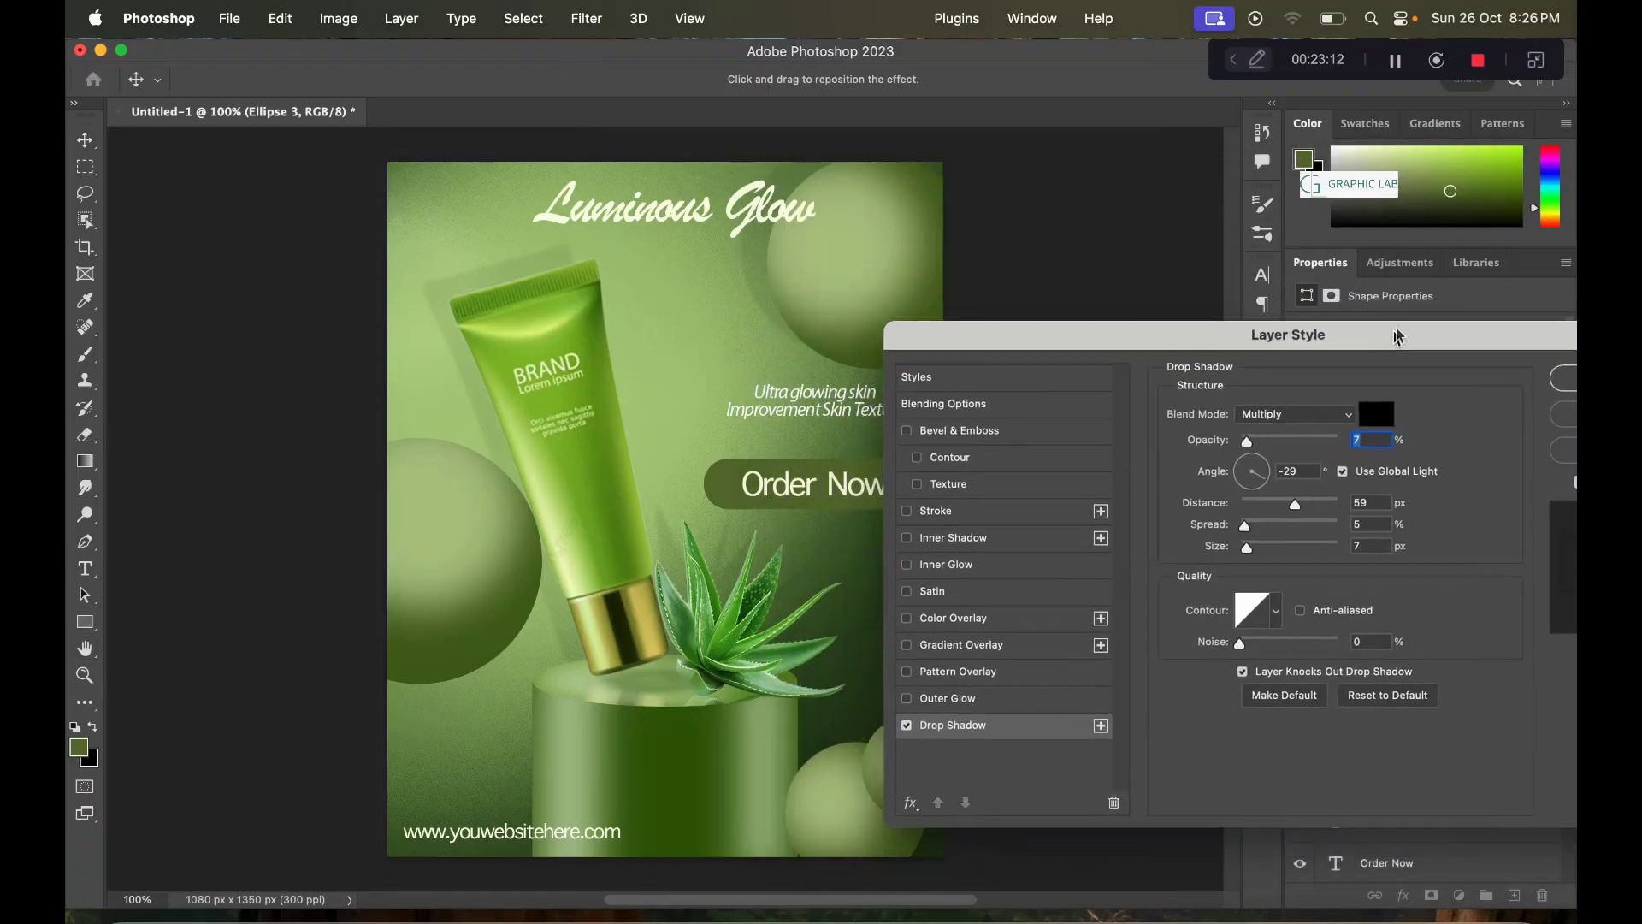
left_click_drag(1226, 428, 1223, 425)
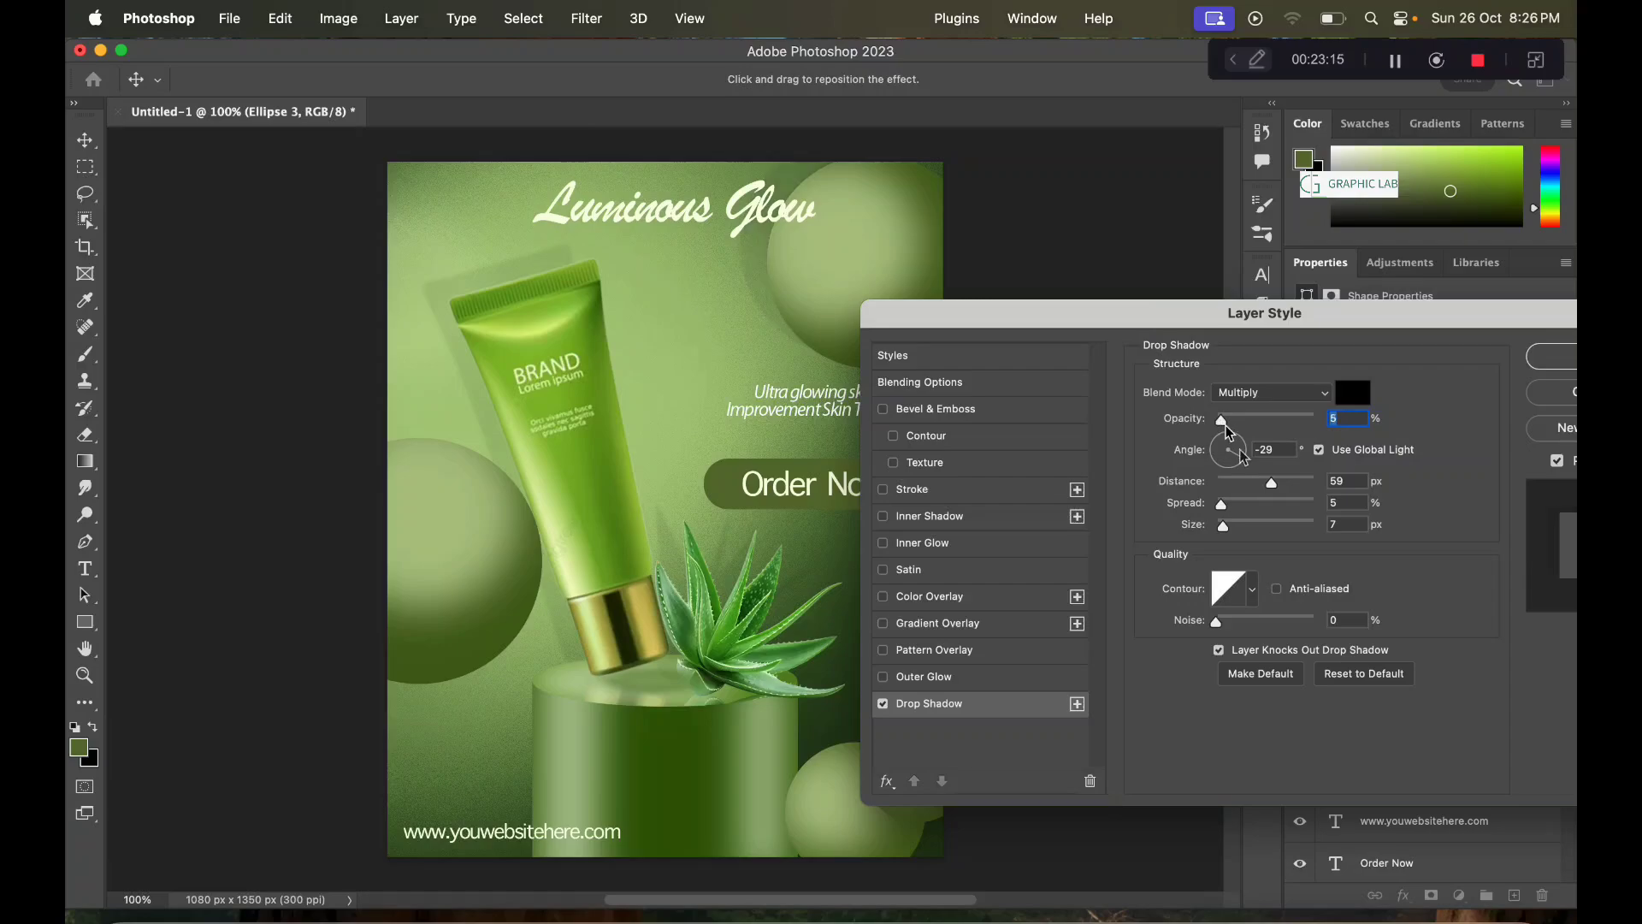
left_click_drag(1272, 484, 1187, 441)
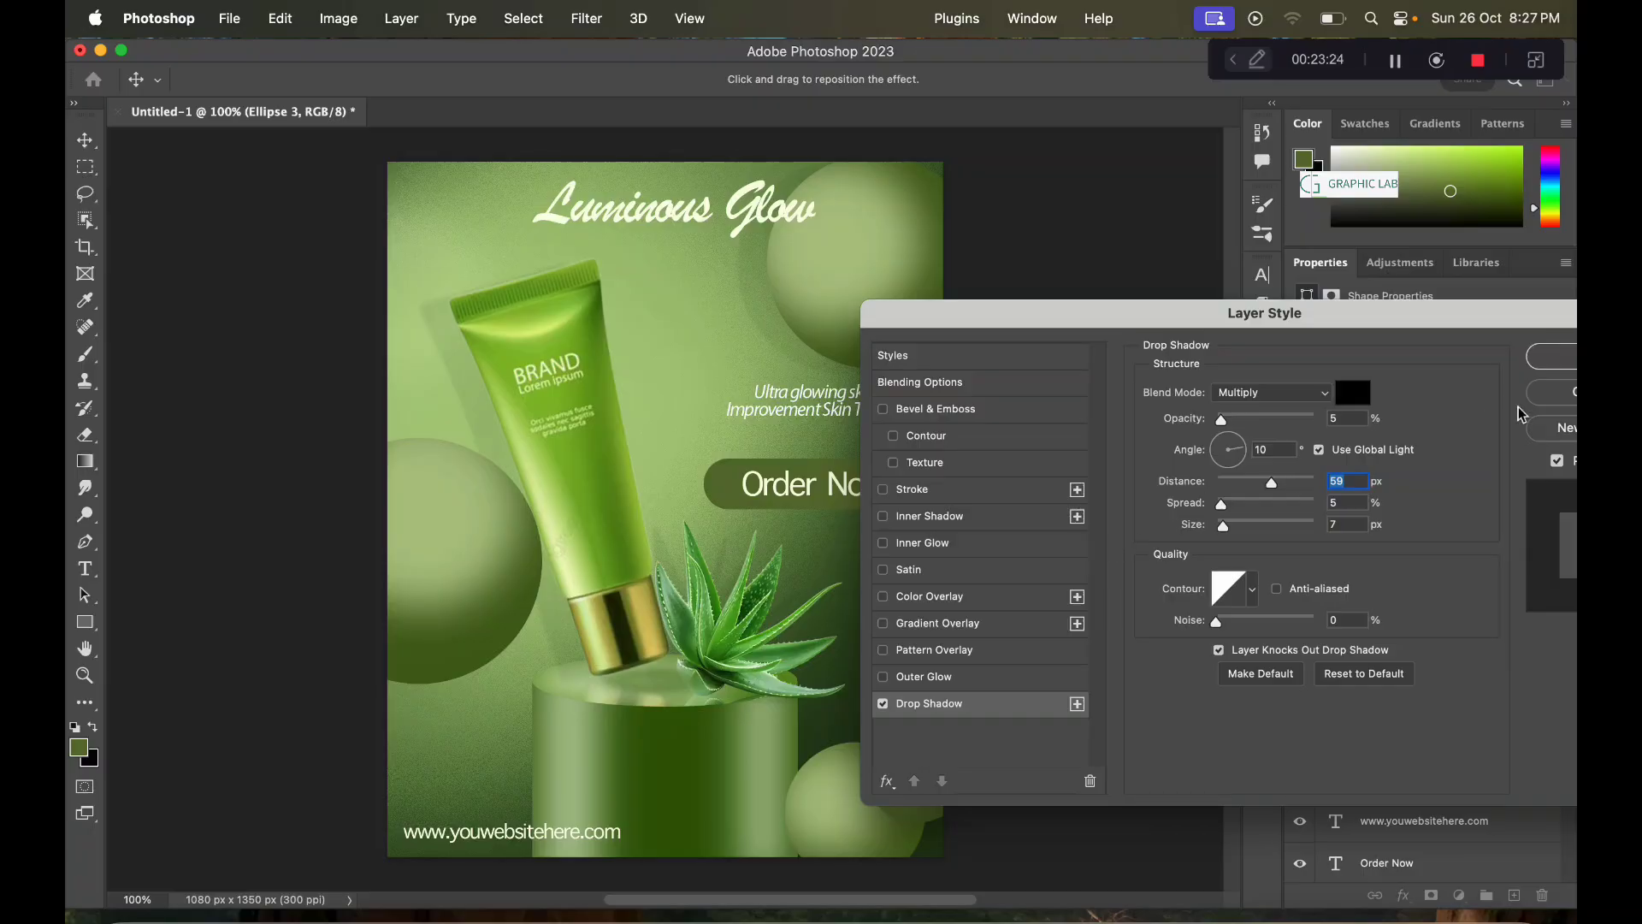
left_click(1572, 391)
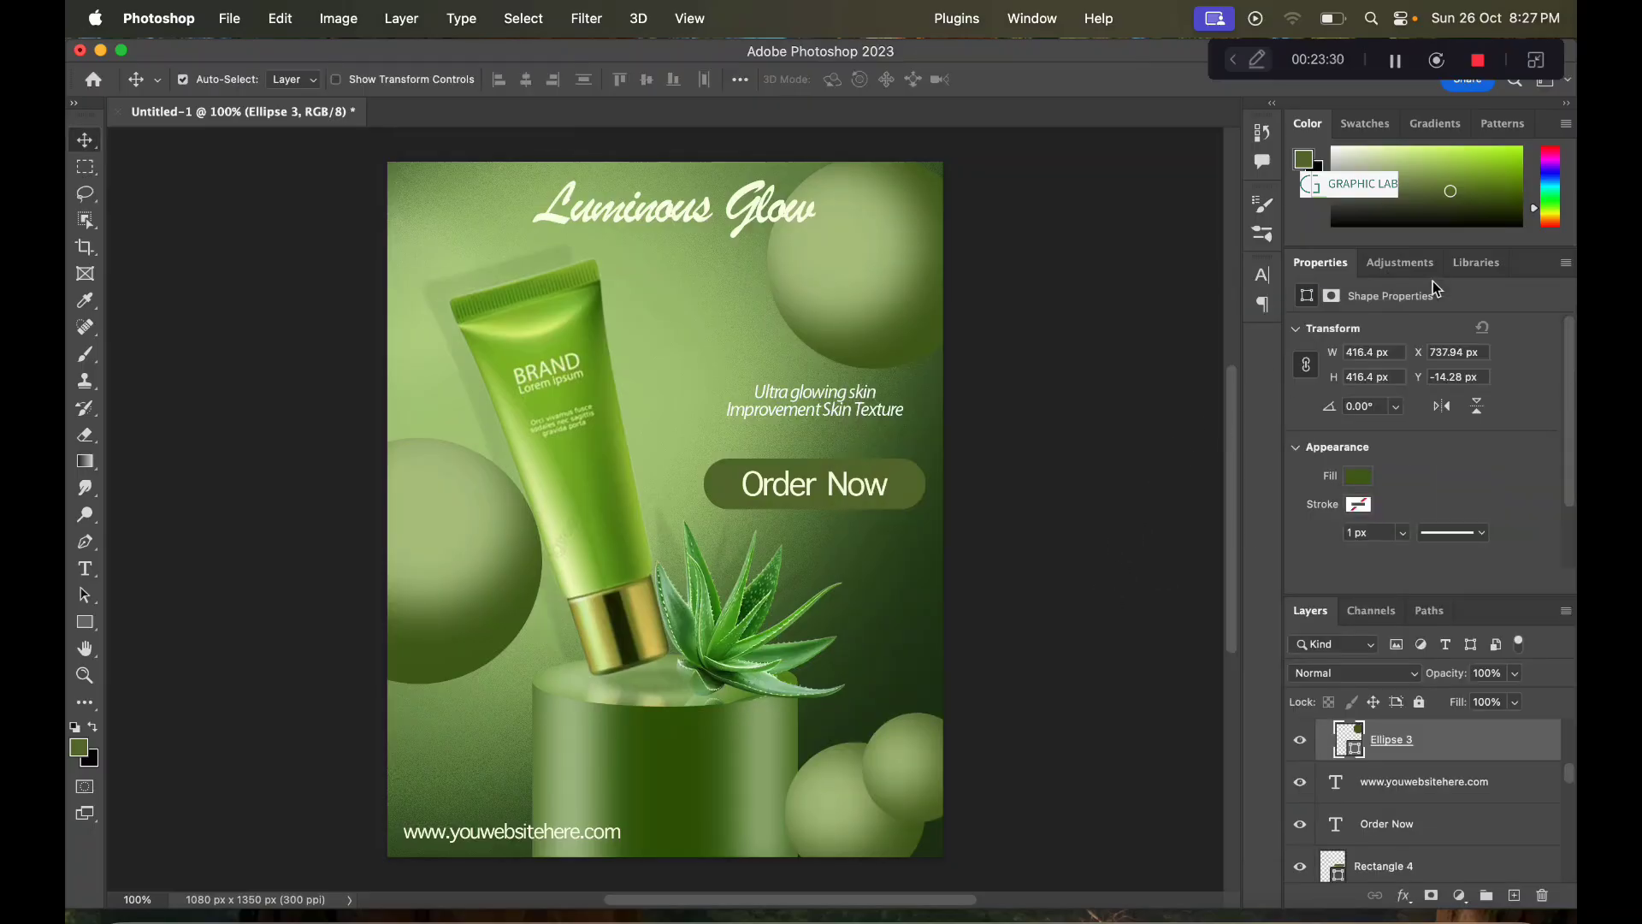
scroll(1420, 847, "down", 3)
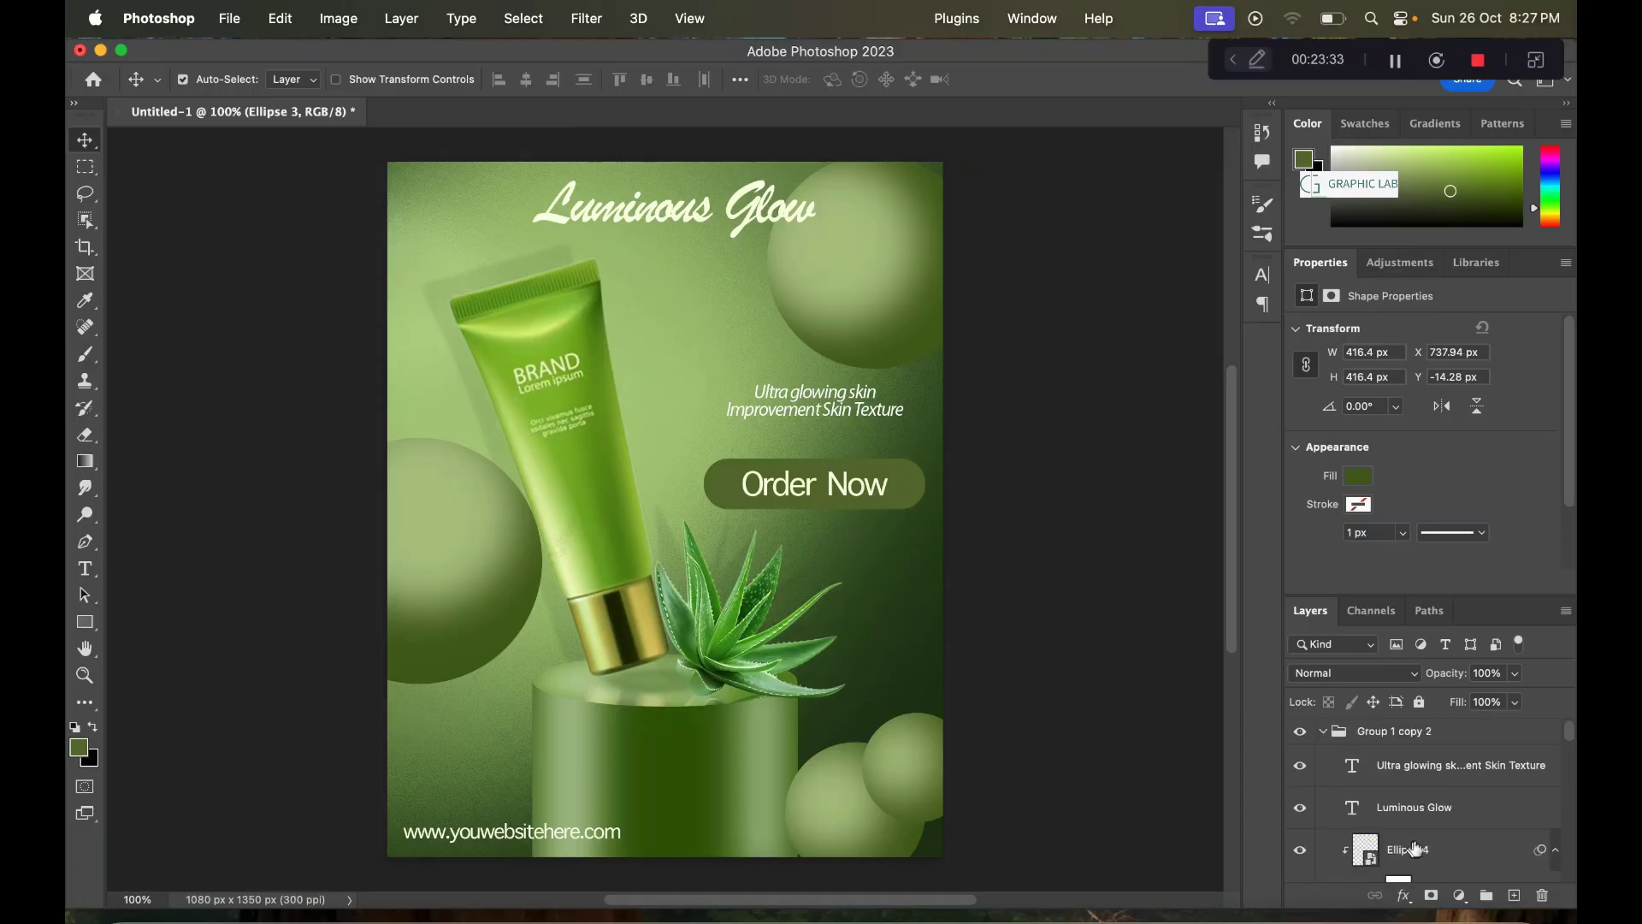
scroll(1420, 847, "down", 5)
scroll(1428, 846, "down", 5)
scroll(1434, 843, "up", 5)
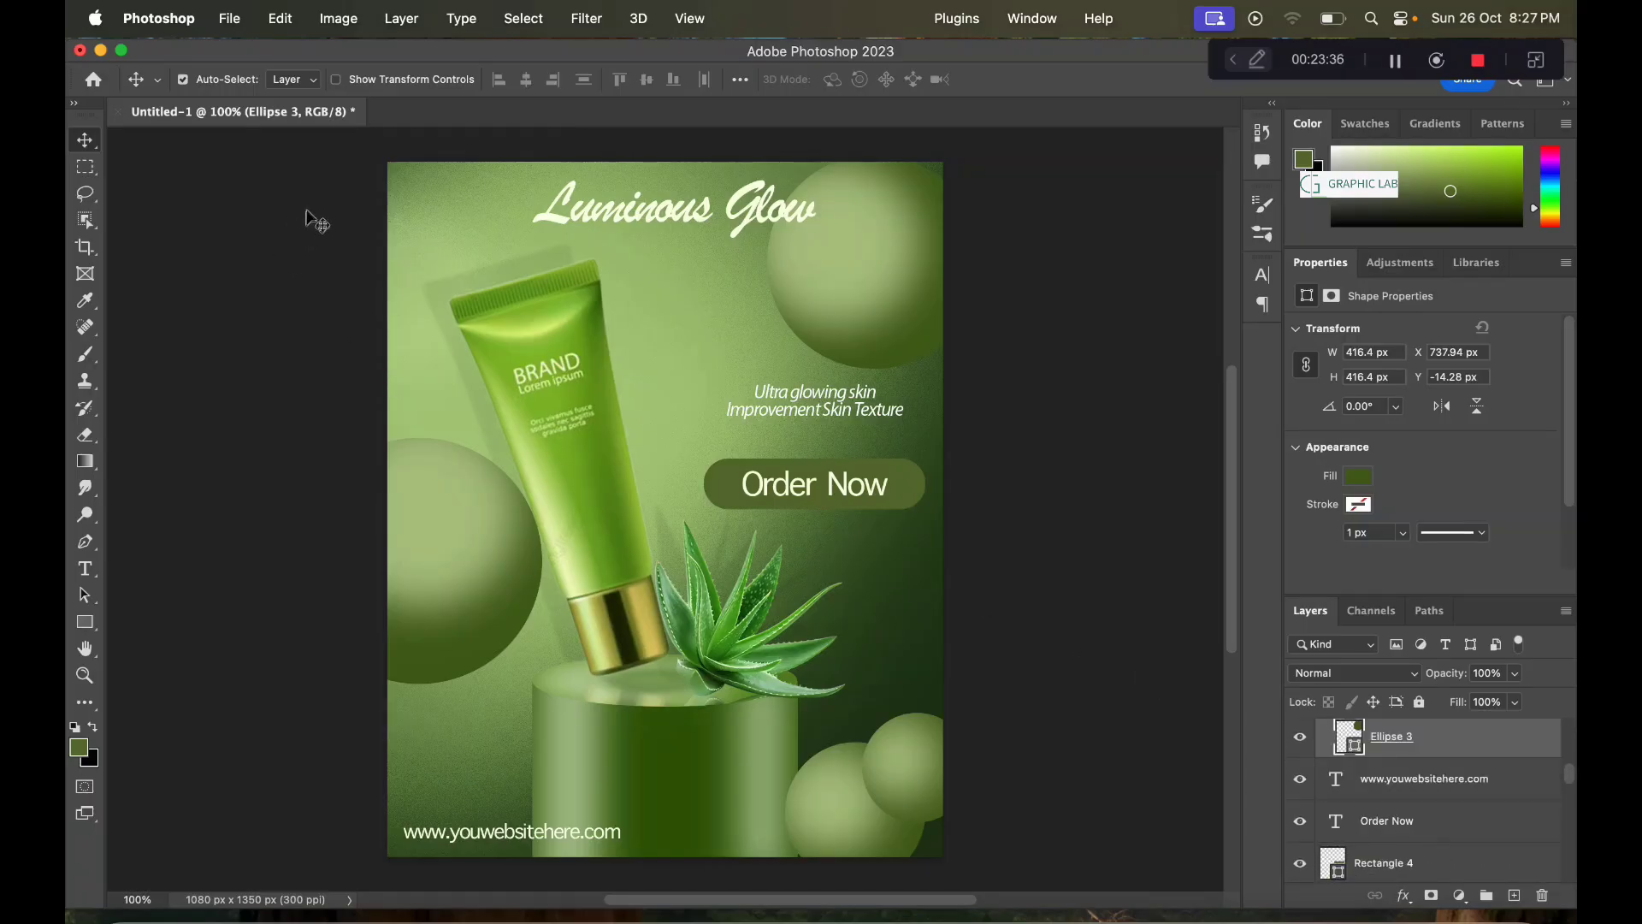